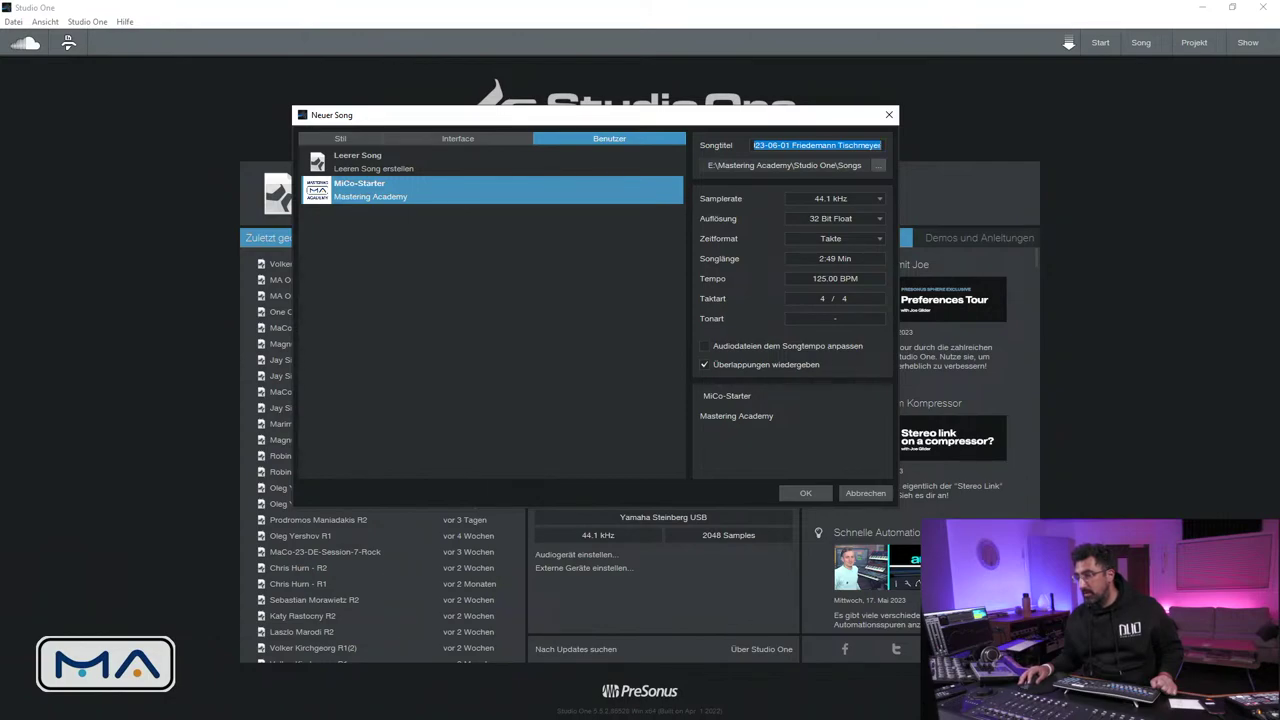
Set the new song's tempo to 109 BPM and create it from the MiCo-Starter template
key("alt+Tab")
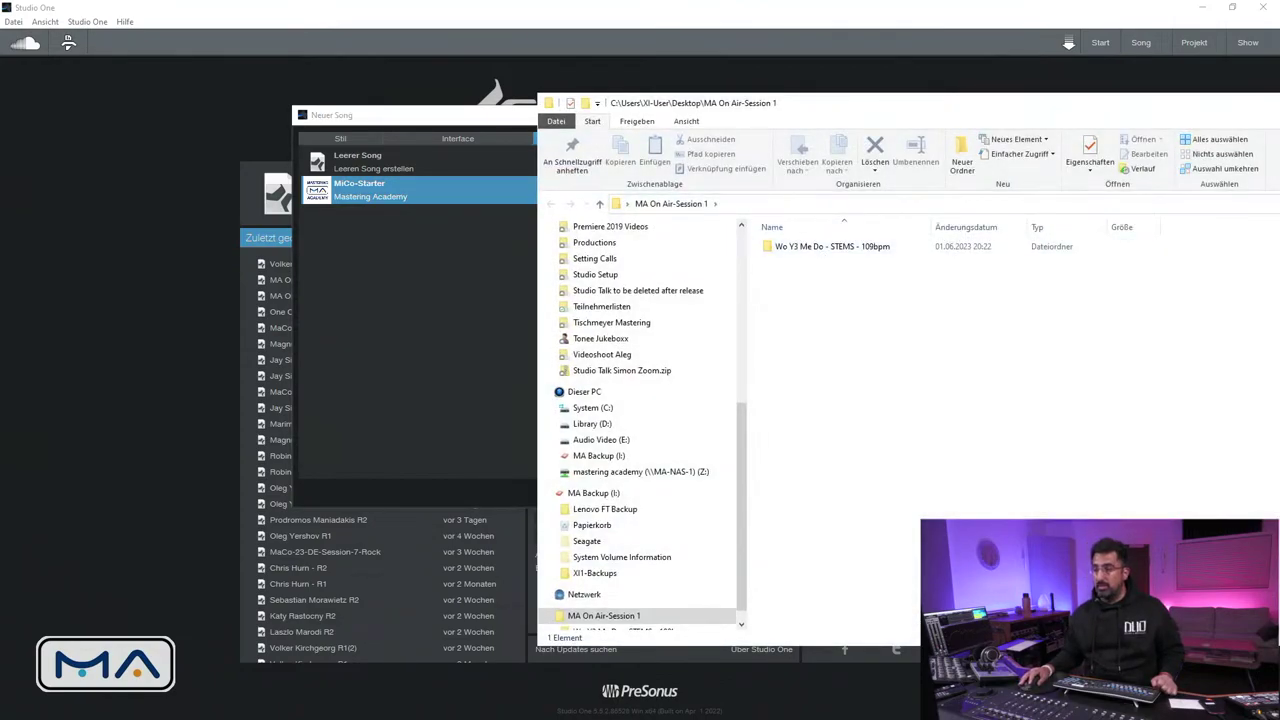
key("alt+Tab")
left_click(843, 277)
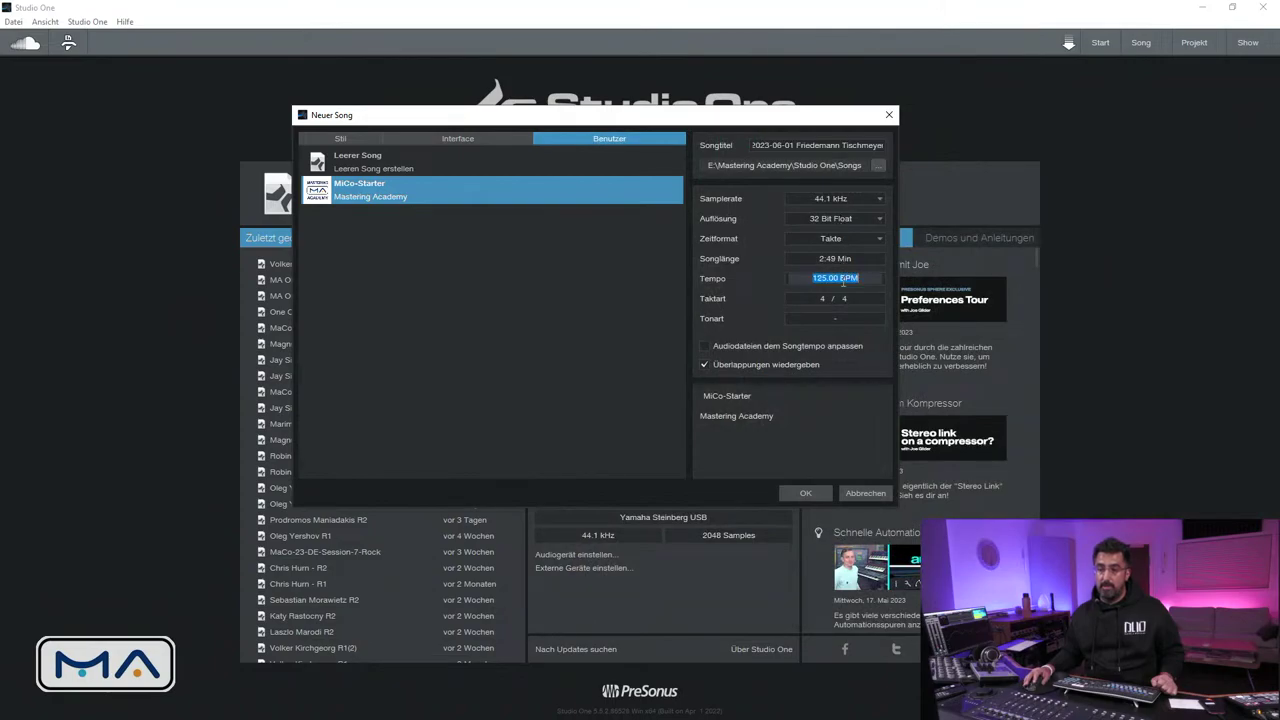
type("109")
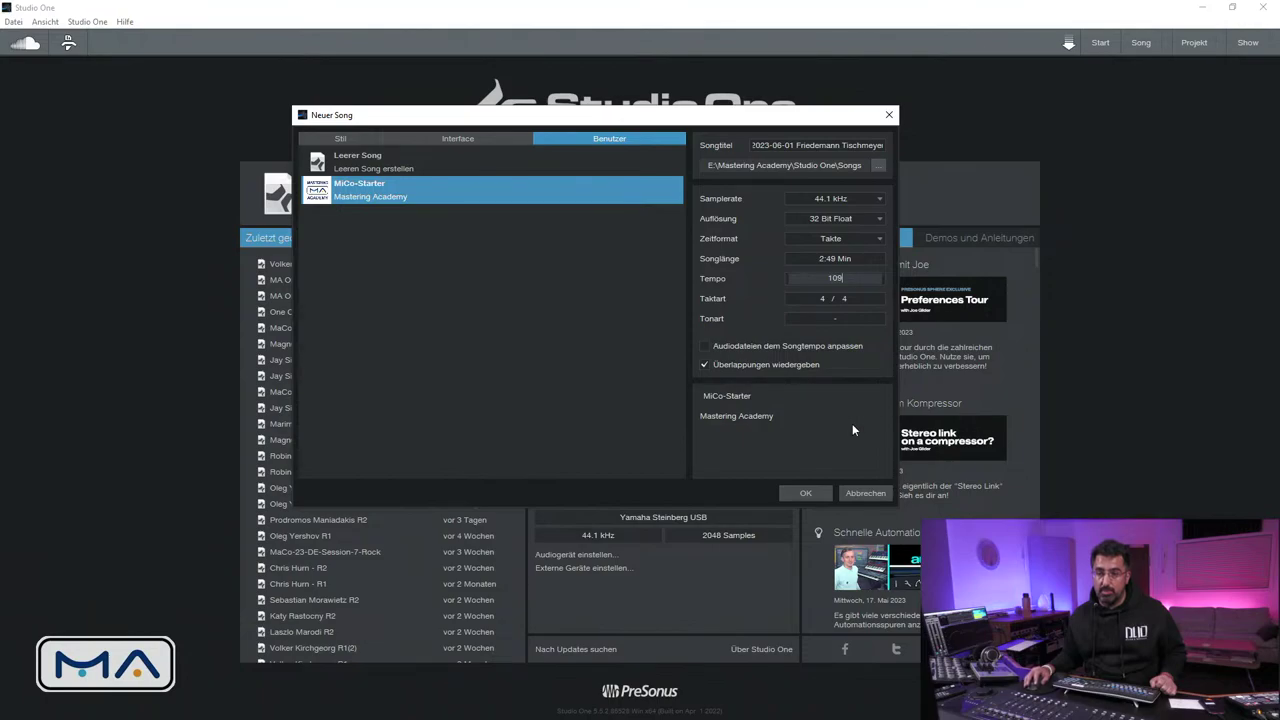
left_click(815, 494)
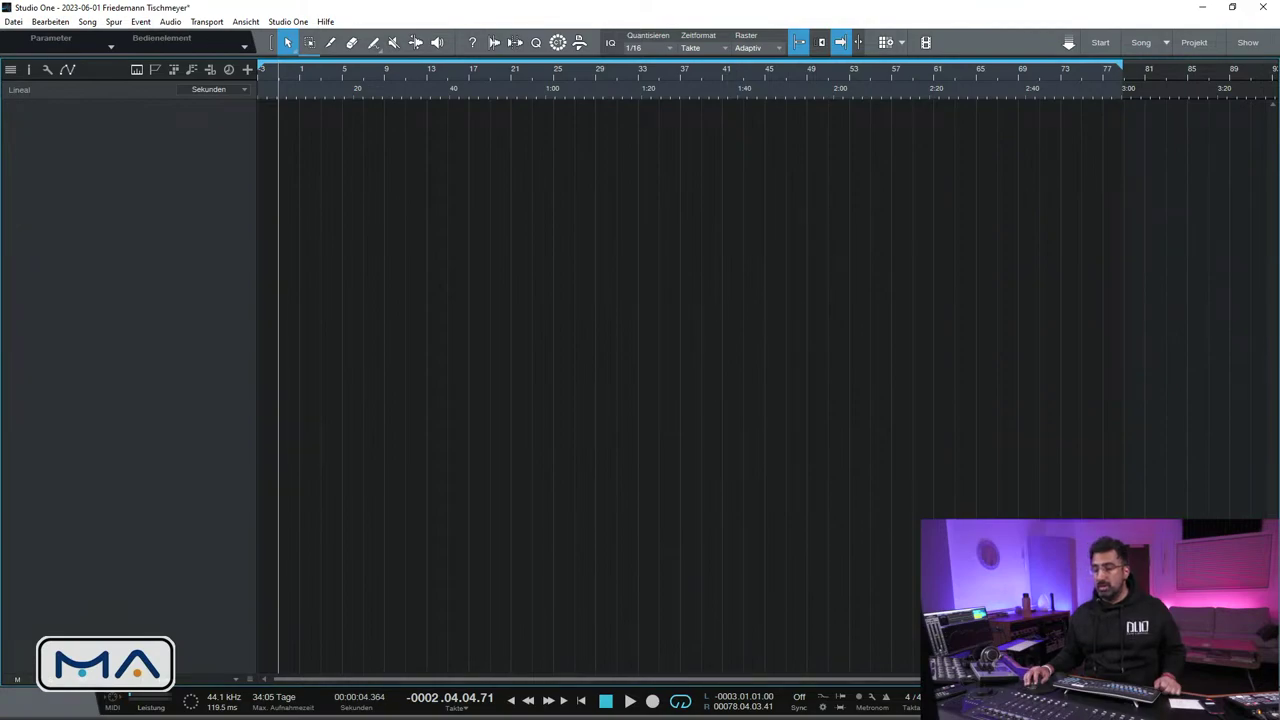
Show the mixer, then enlarge the Listen Bus post section and collapse the Mixtool's parameter list
key("F3")
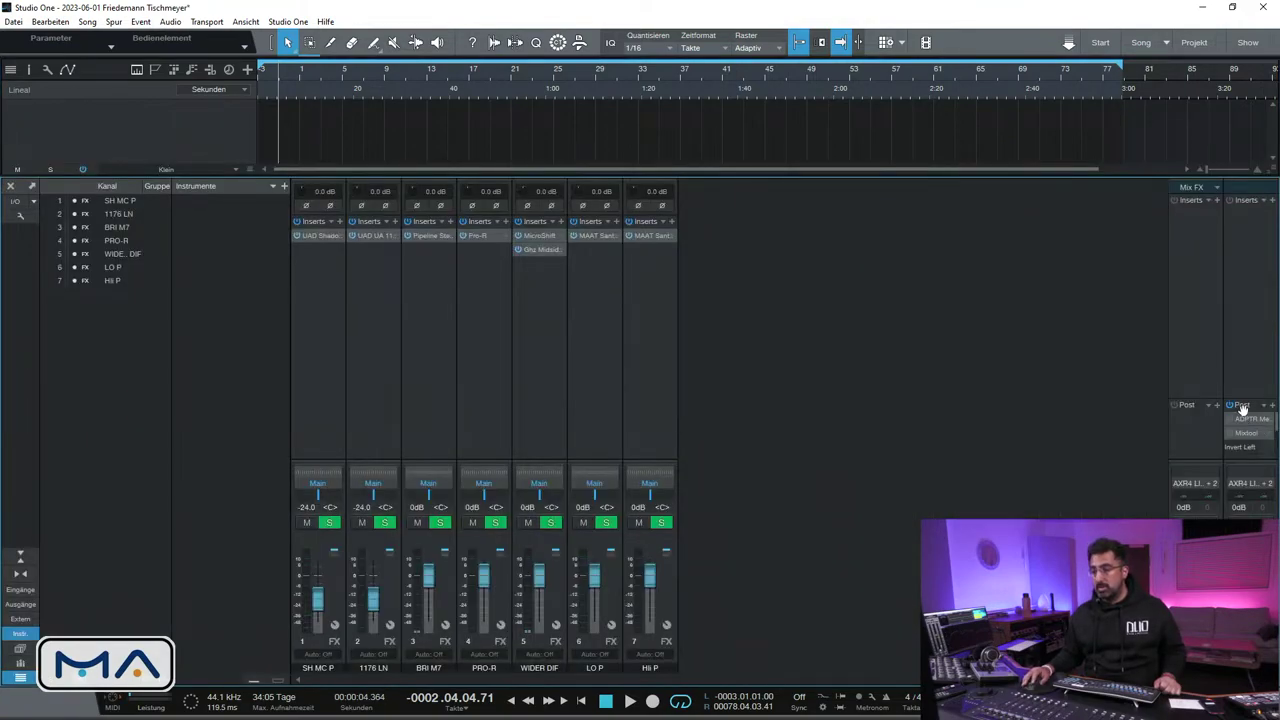
left_click_drag(1245, 400, 1254, 354)
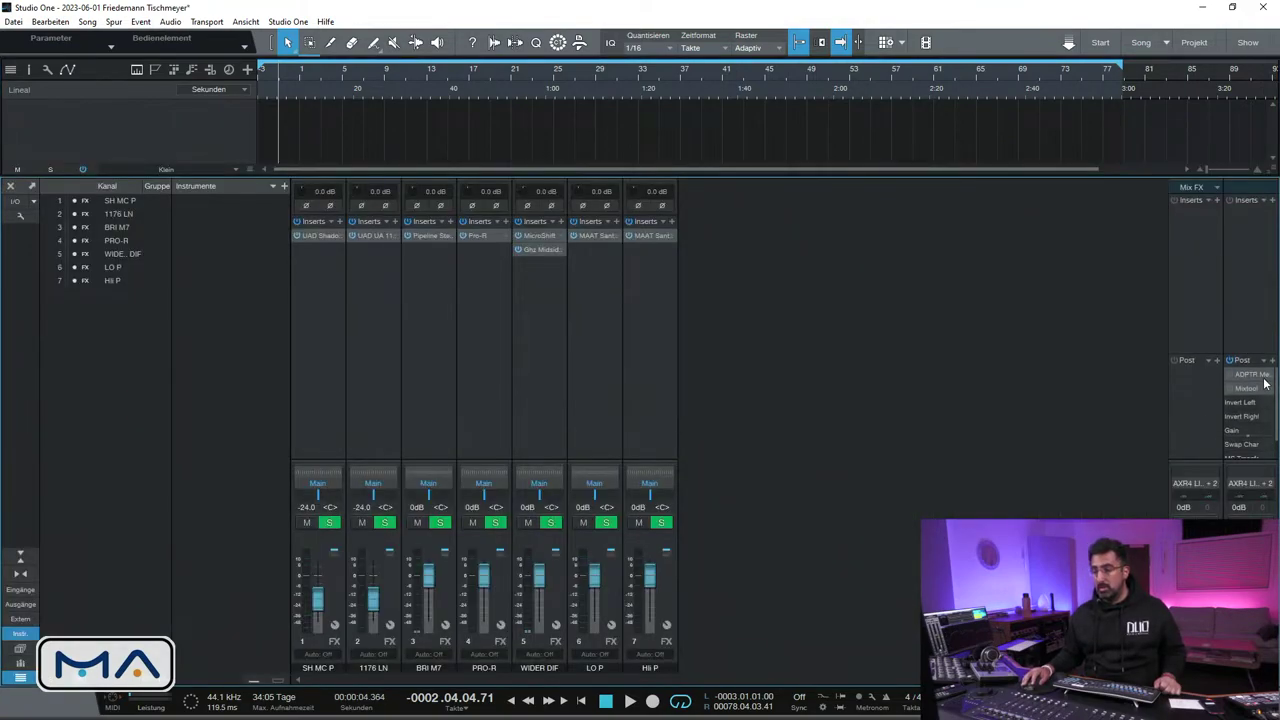
left_click(1269, 389)
left_click(1222, 417)
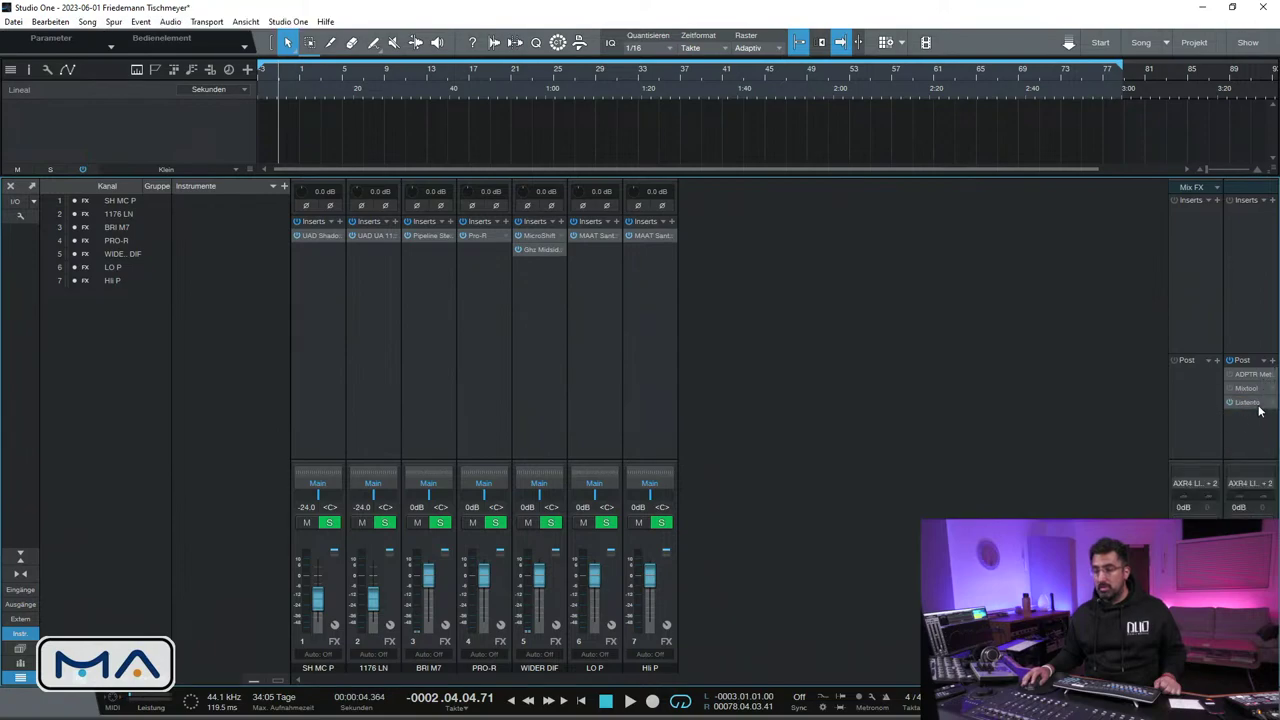
left_click(1232, 329)
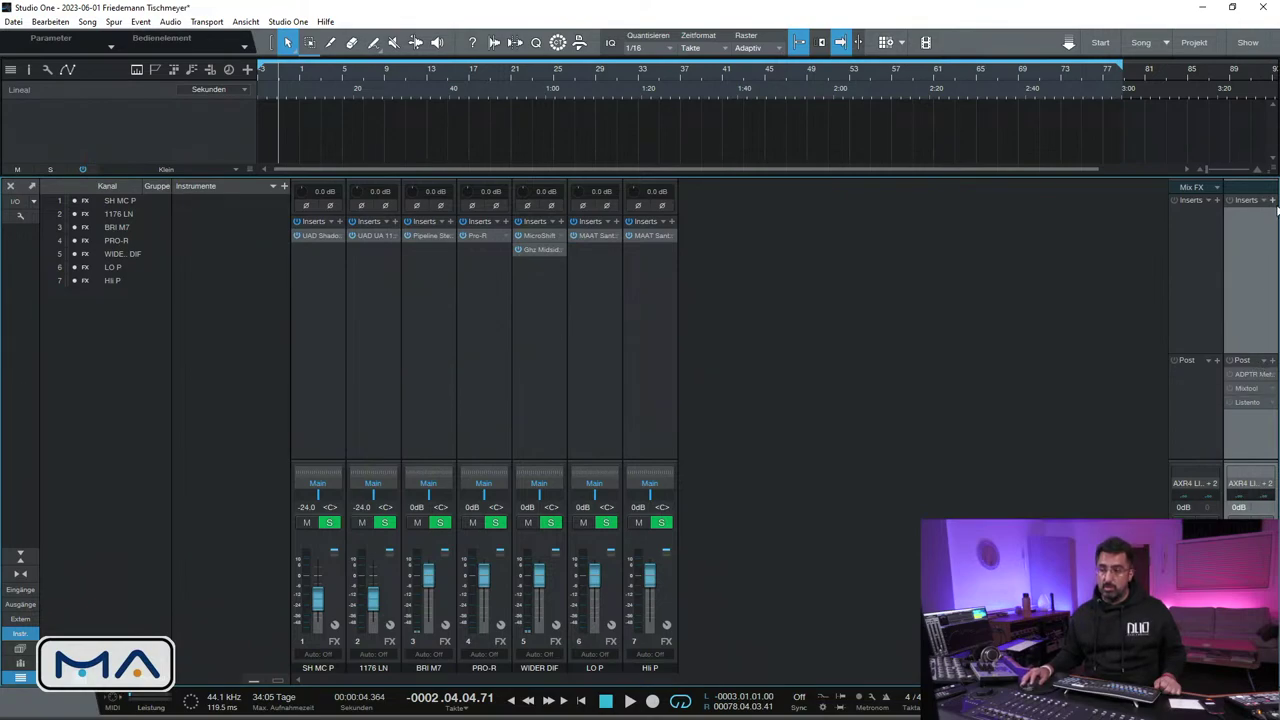
Search the available insert plug-ins for the Listen Bus with the term "meter"
left_click(1272, 201)
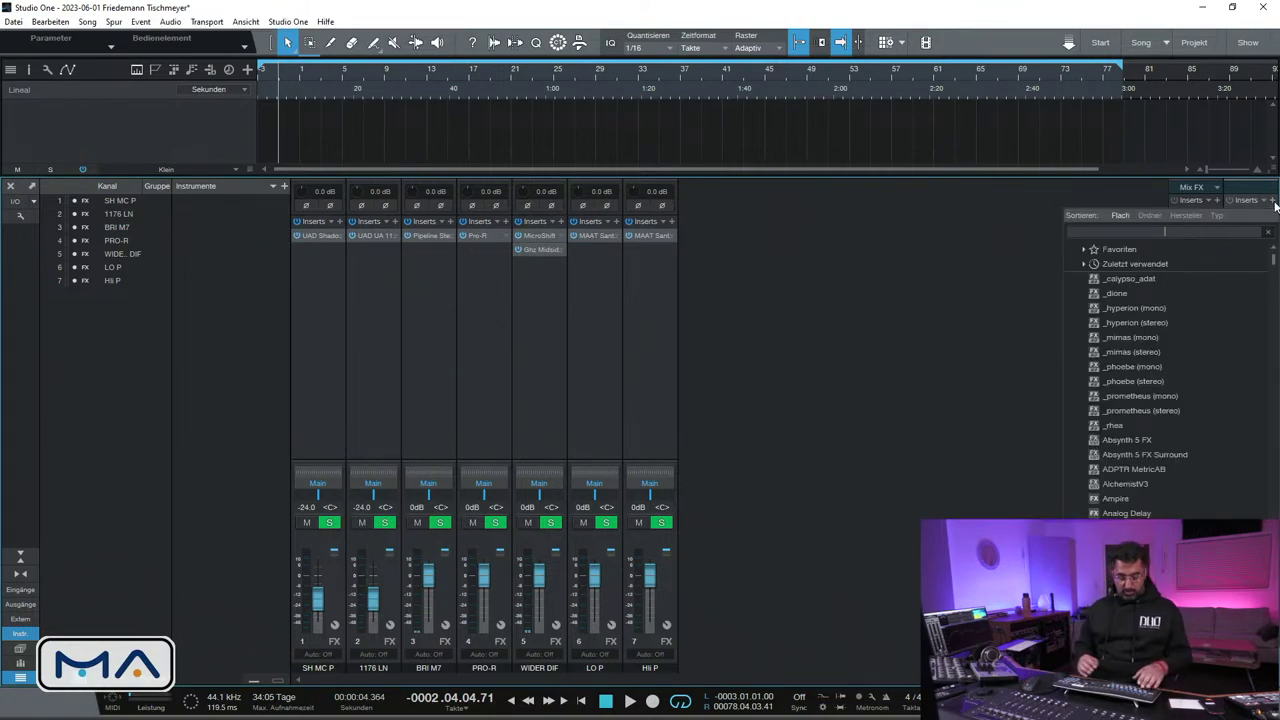
type("dr m")
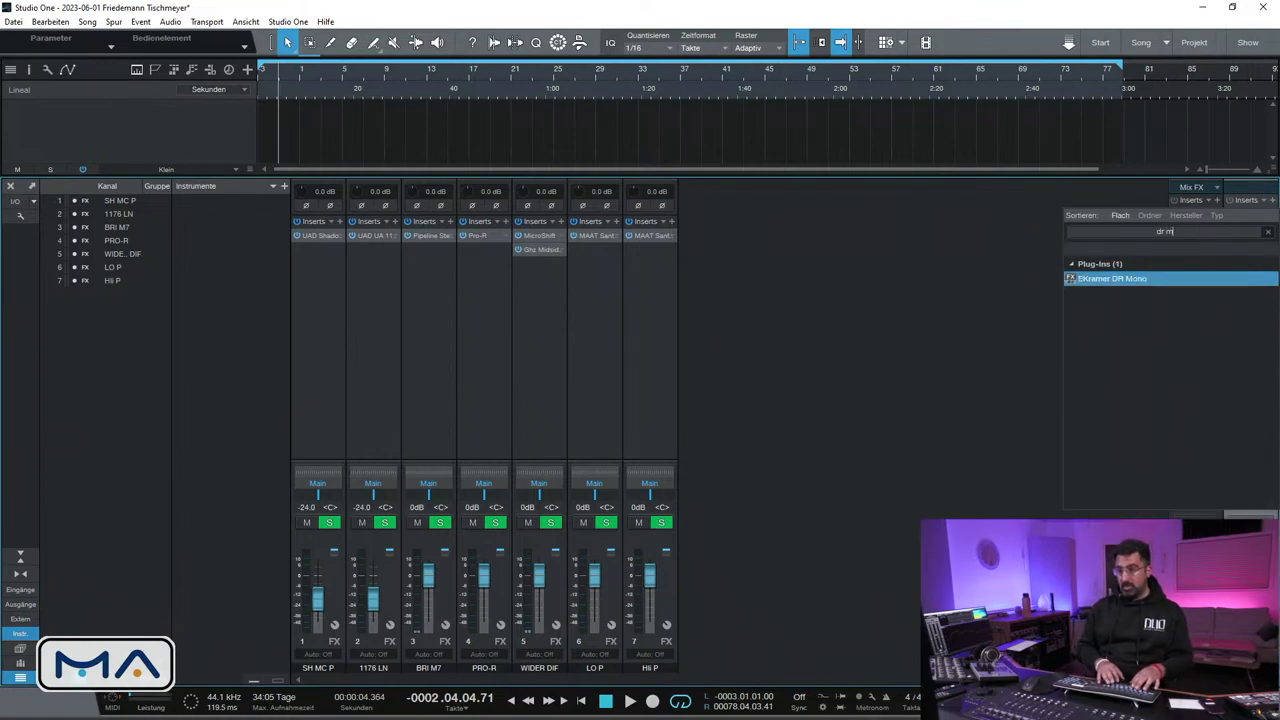
key("BackSpace")
key("BackSpace")
key("BackSpace")
key("BackSpace")
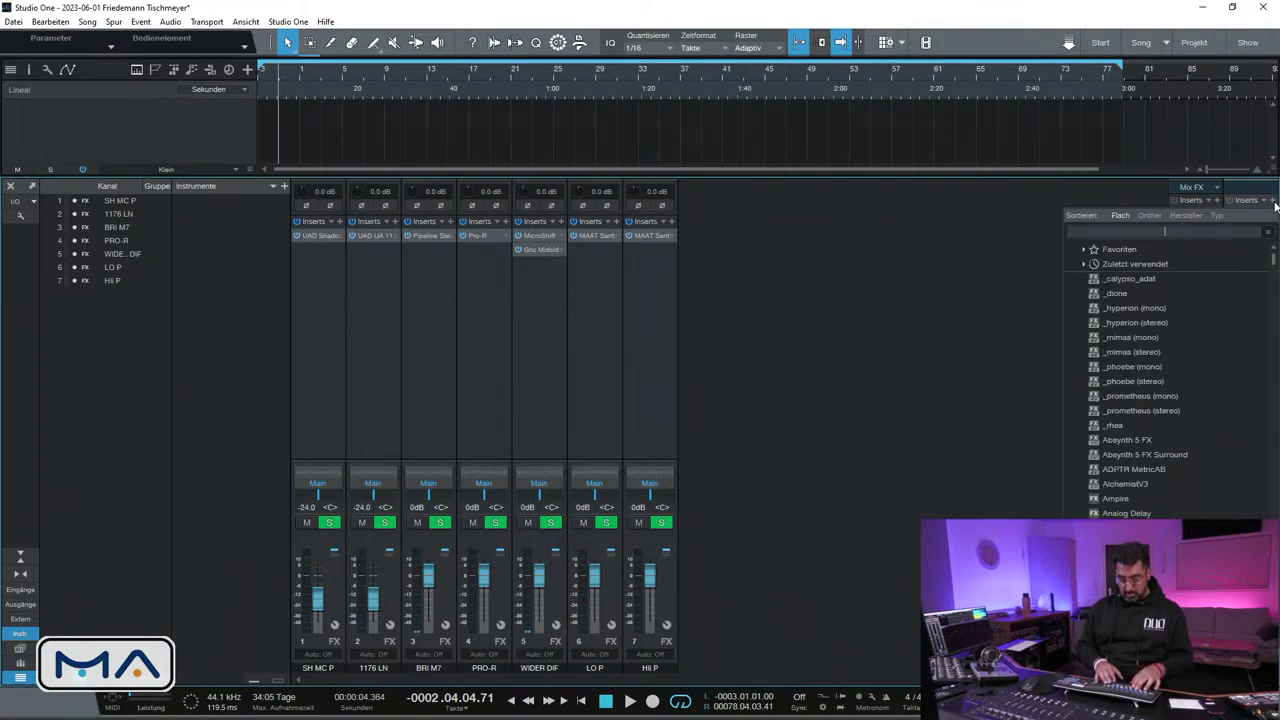
type("meter")
Insert the MAAT DRMeter MkII plug-in on the Listen Bus
left_click(1252, 322)
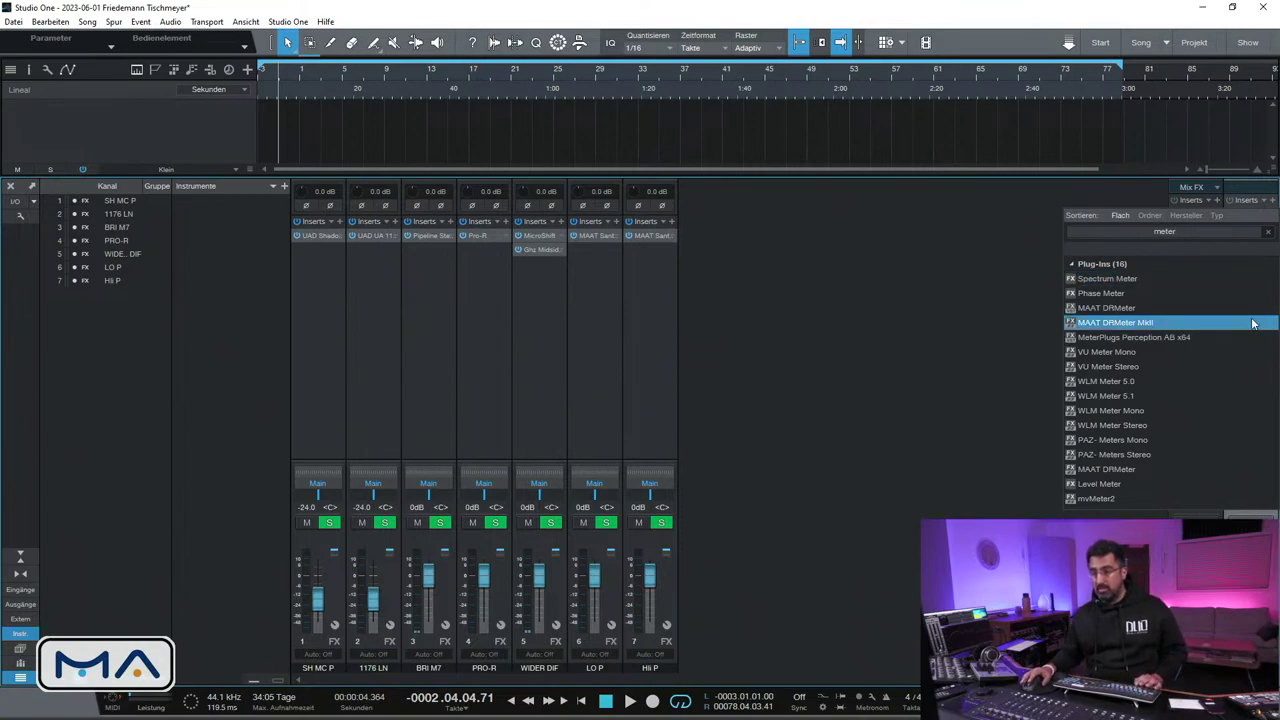
left_click(1193, 338)
left_click(1170, 368)
left_click(1159, 380)
left_click(1146, 395)
left_click(1146, 410)
left_click(1112, 469)
left_click(1108, 484)
left_click(1191, 308)
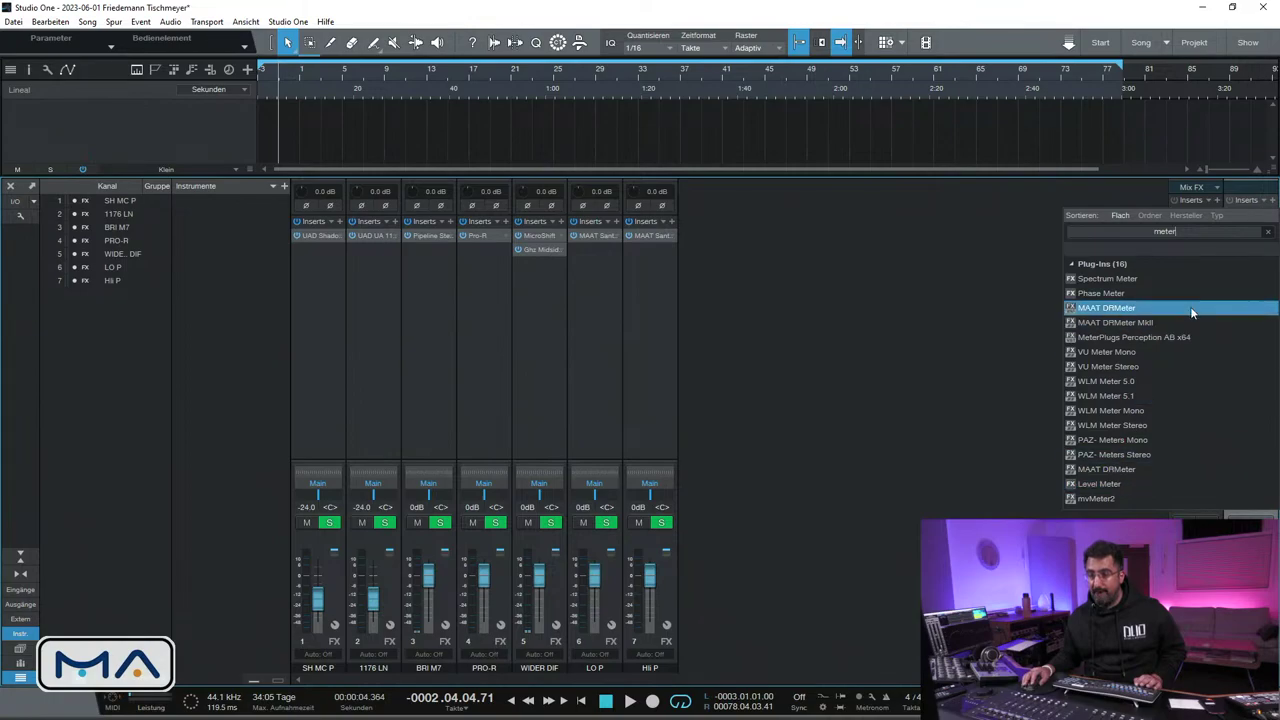
double_click(1142, 320)
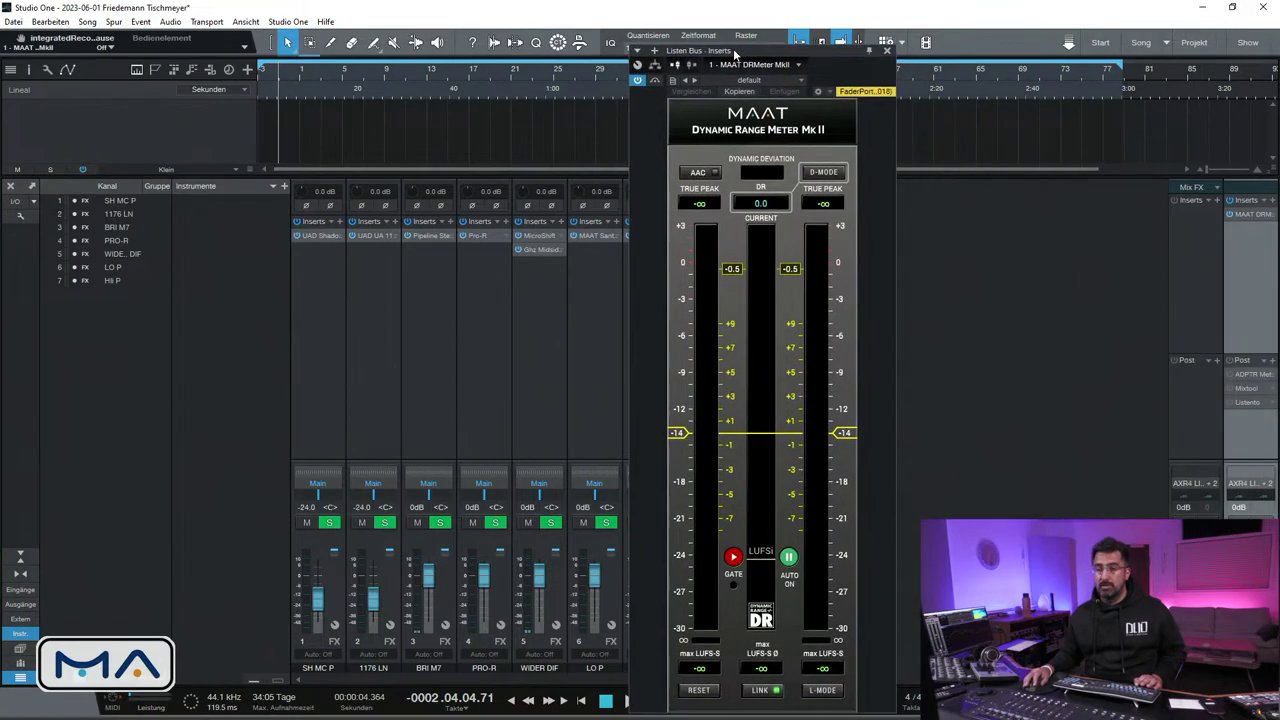
Set the DRMeter MkII to horizontal display mode with a target loudness of -10 LUFS and close its settings
left_click(781, 117)
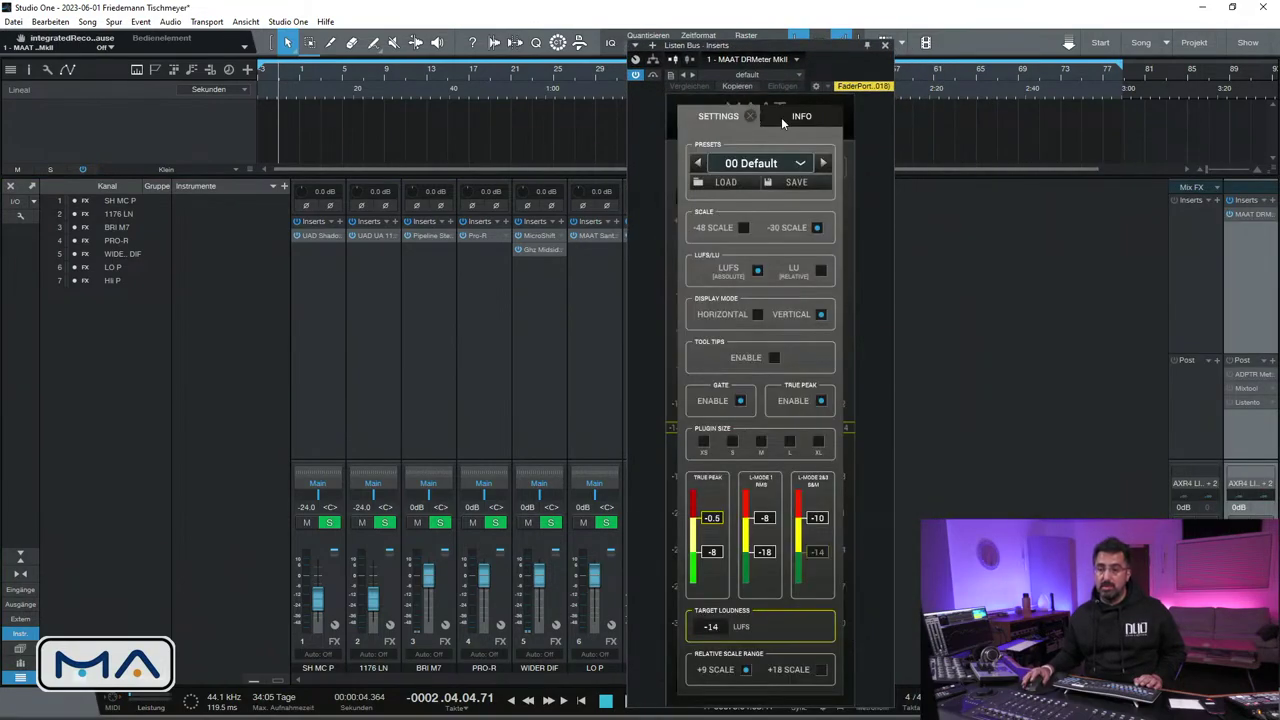
left_click(757, 315)
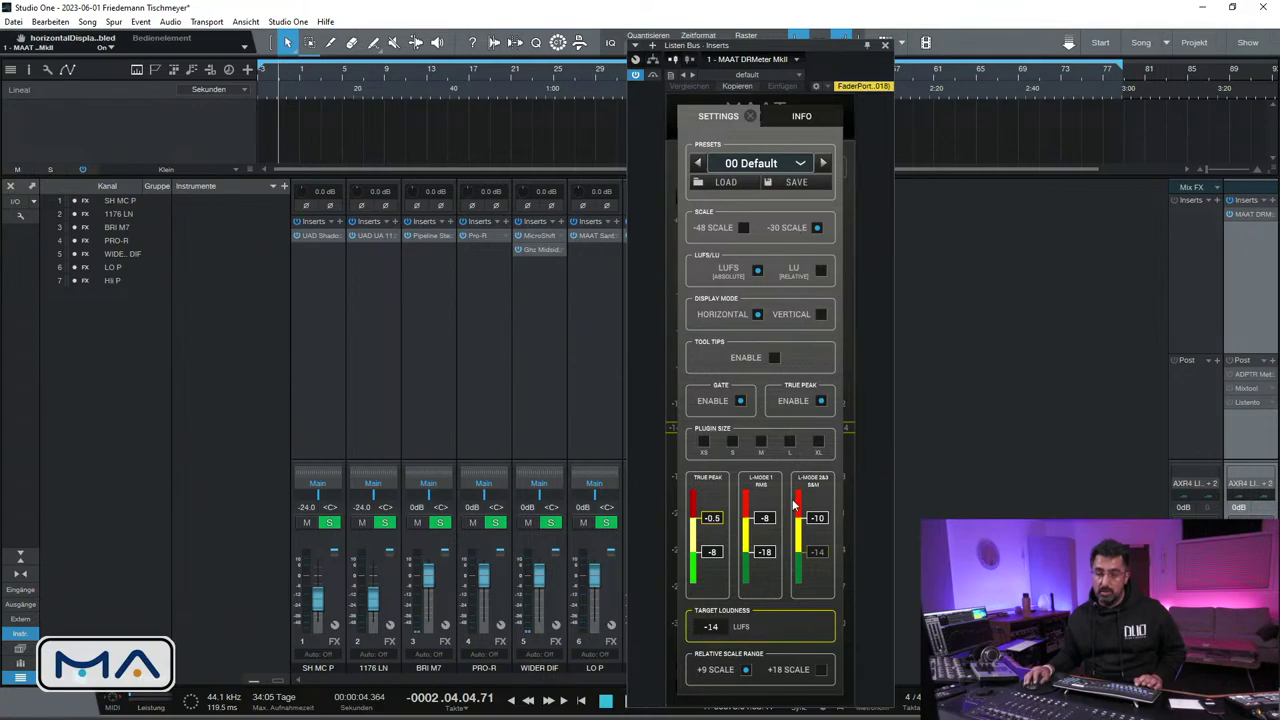
left_click(712, 627)
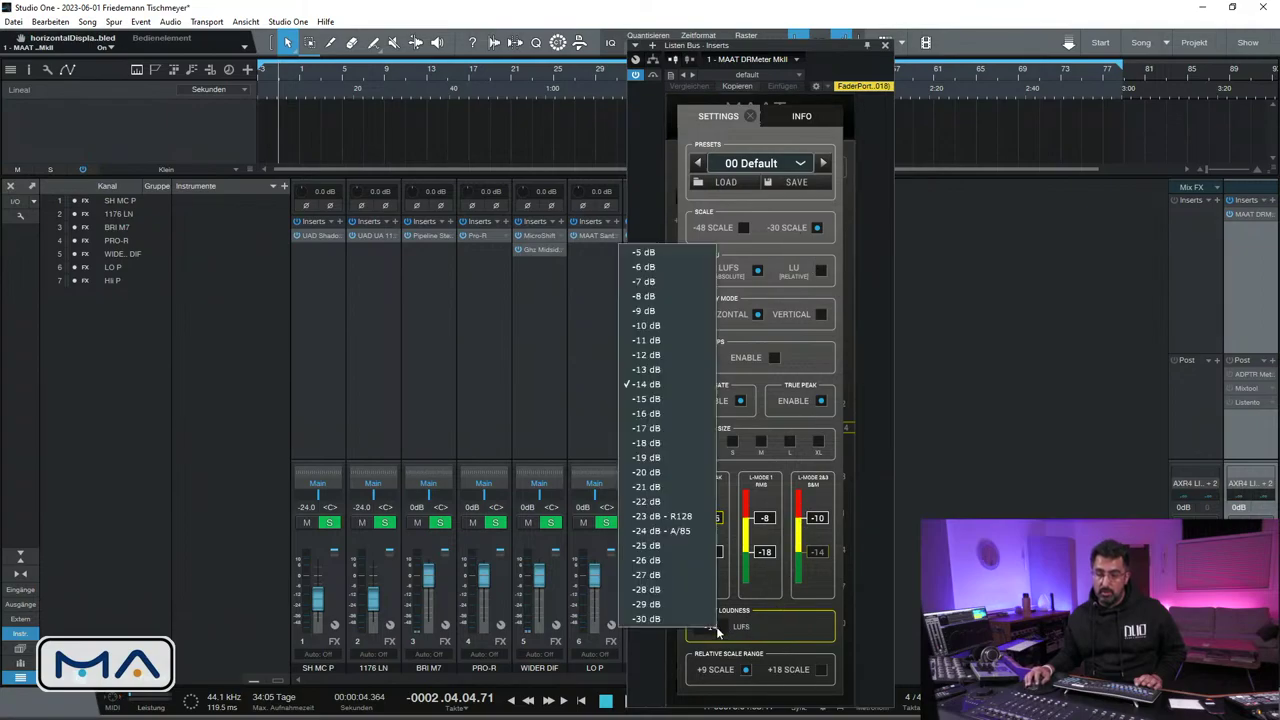
left_click(677, 330)
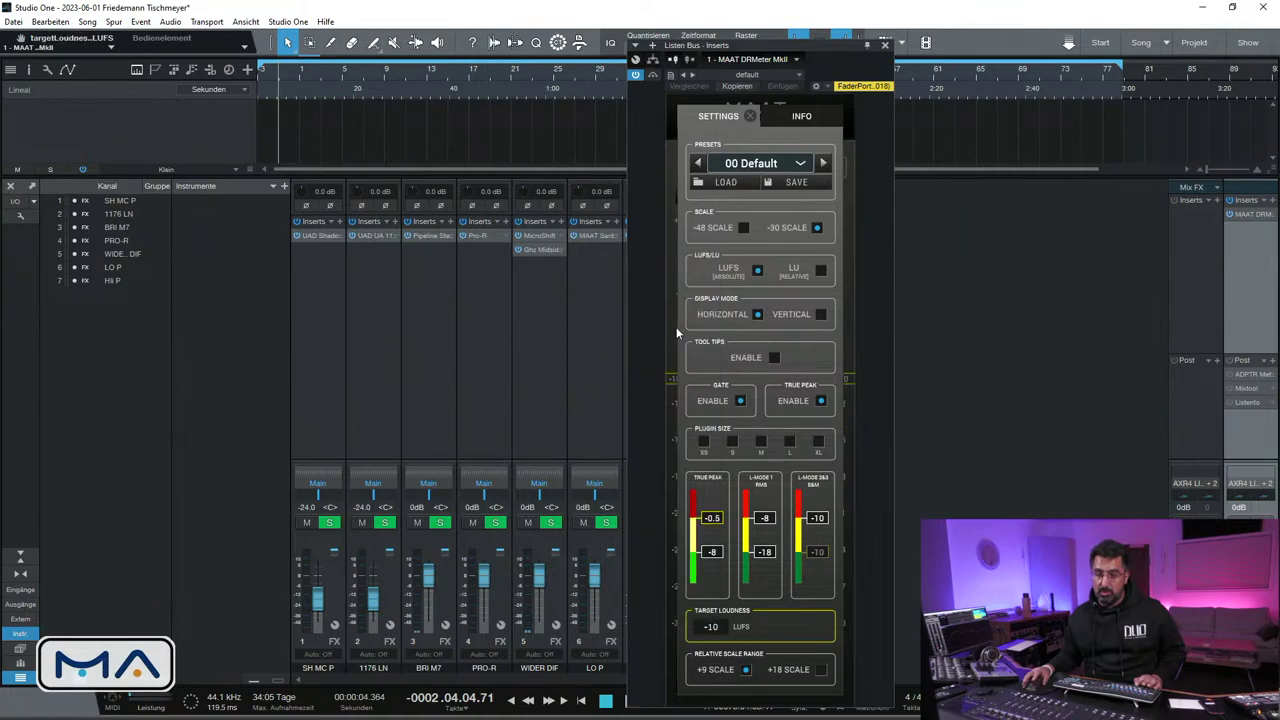
left_click(752, 118)
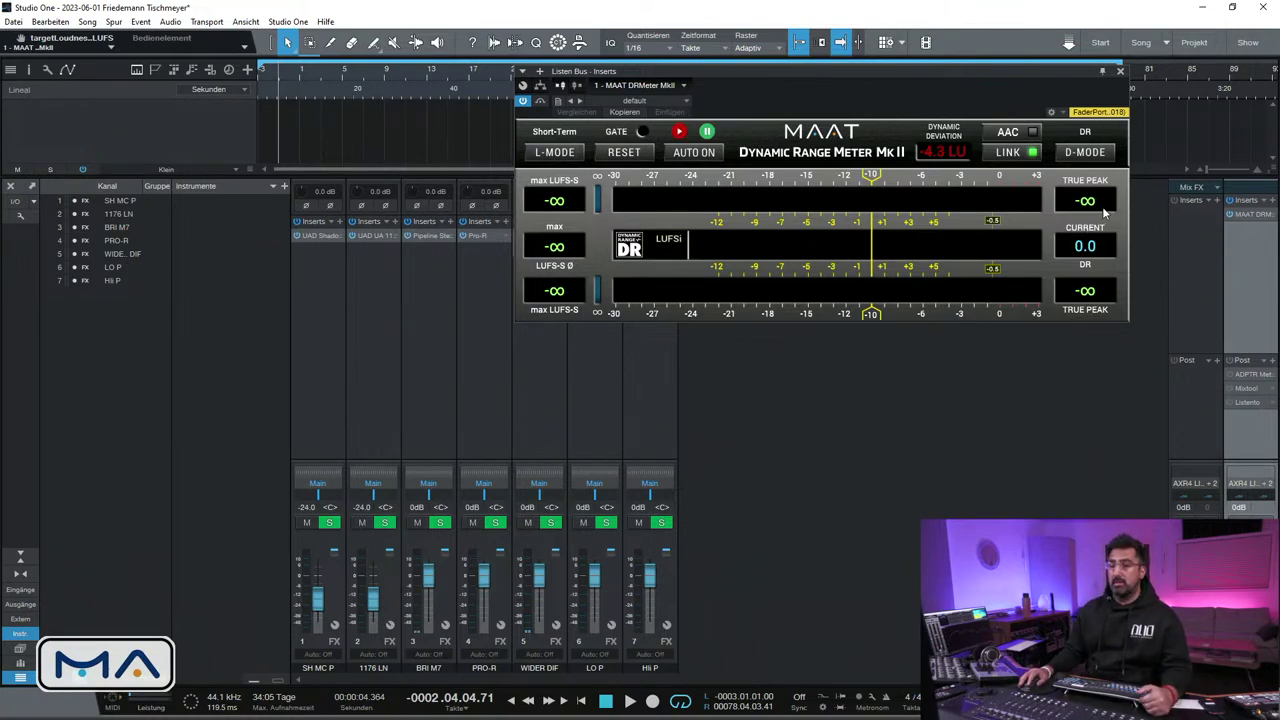
Pin the DRMeter window, hide the mixer and place the meter over the lower part of the arrangement
left_click_drag(993, 75, 992, 177)
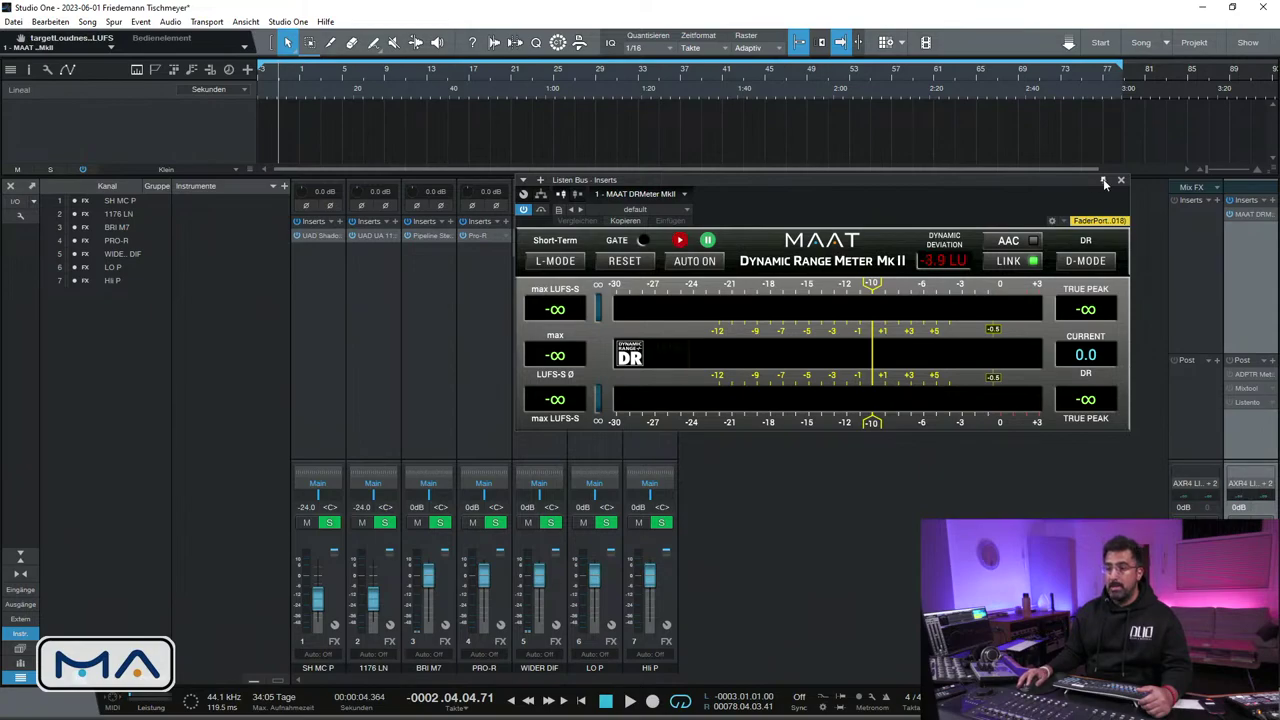
left_click_drag(1084, 183, 1086, 175)
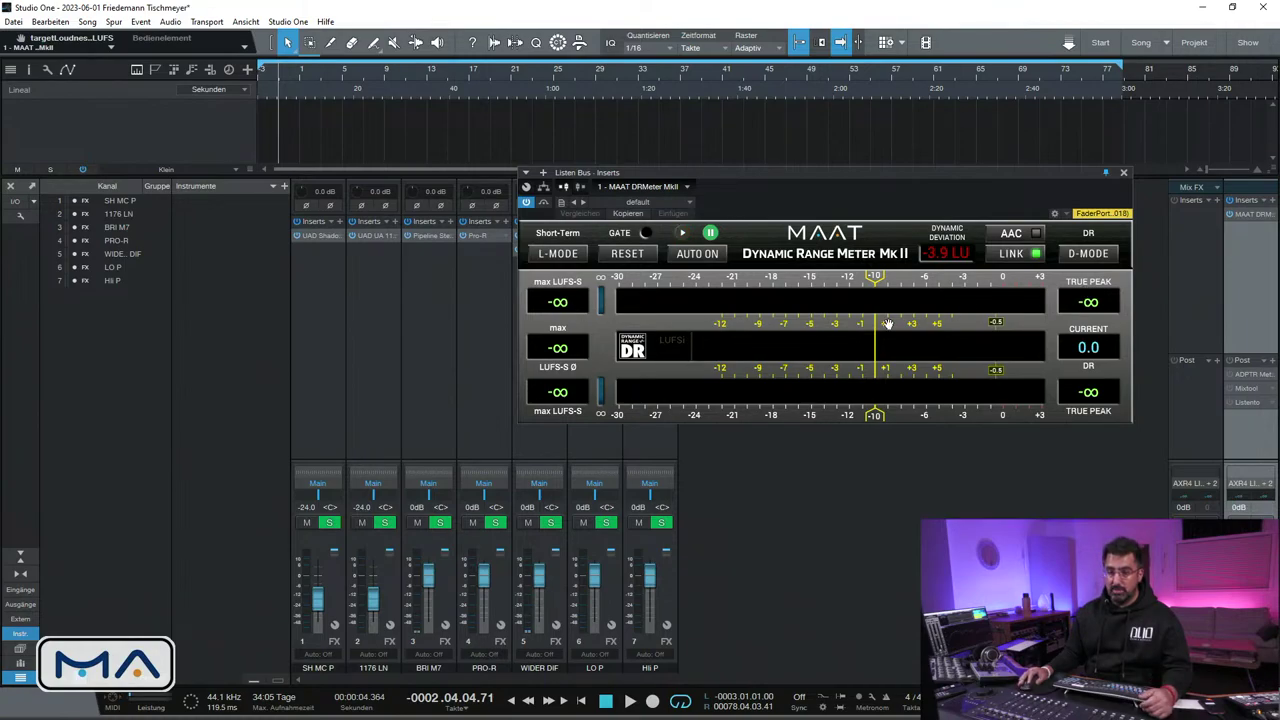
key("F3")
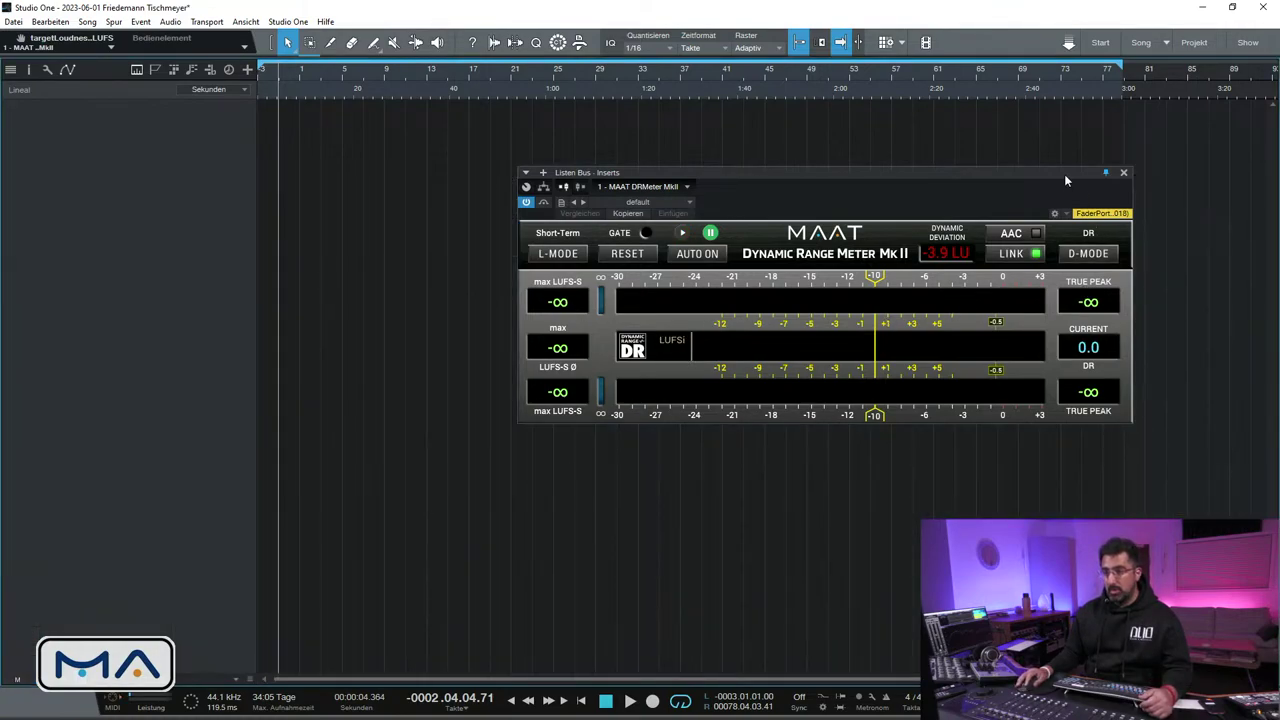
left_click_drag(1064, 174, 1065, 263)
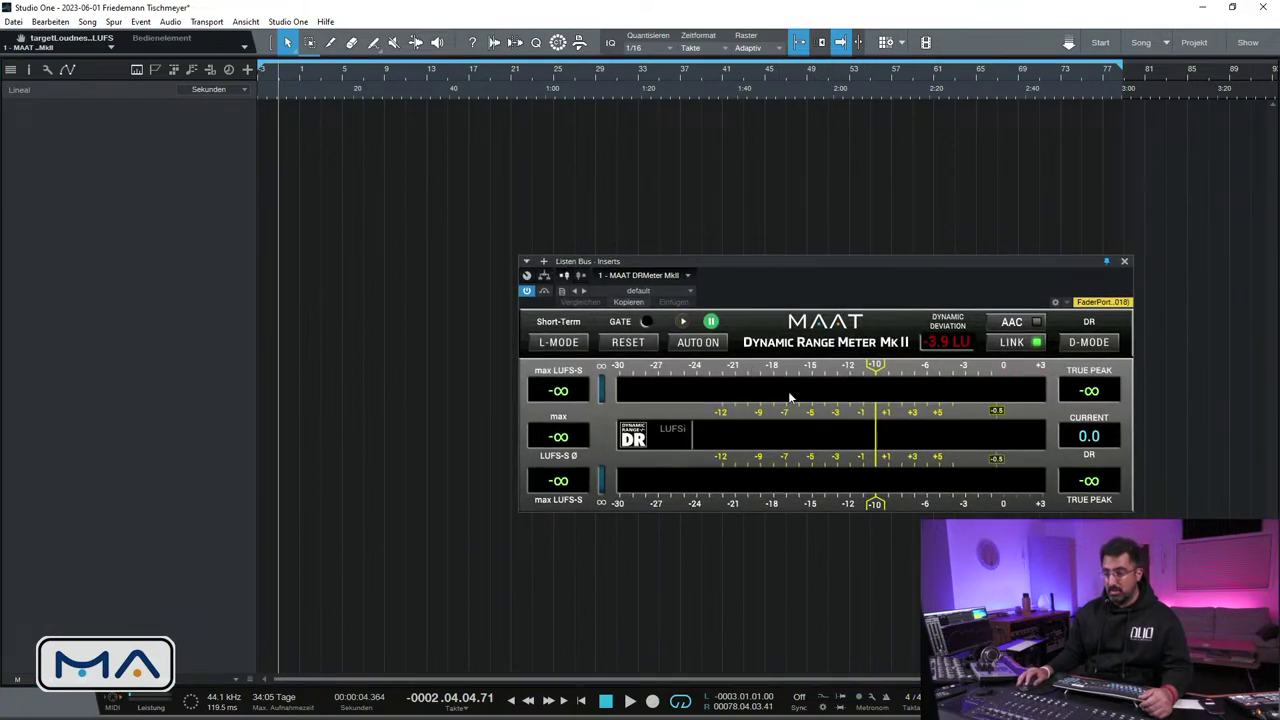
key("F3")
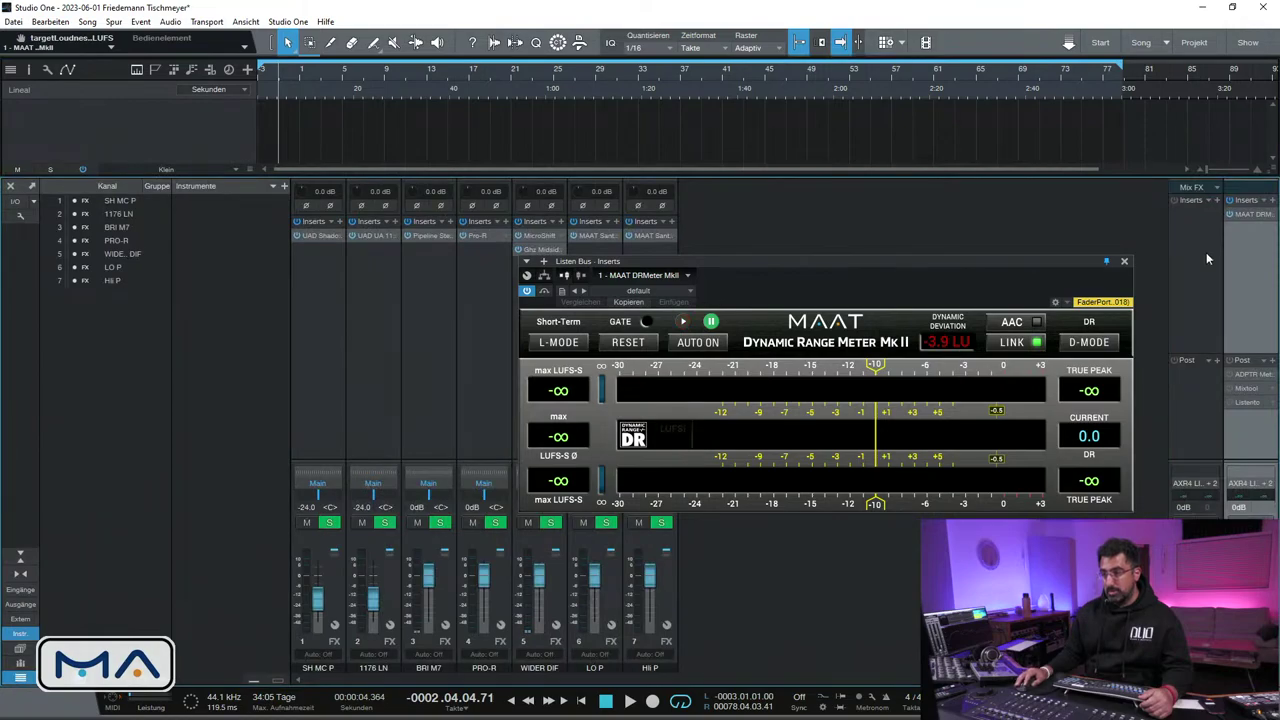
key("F3")
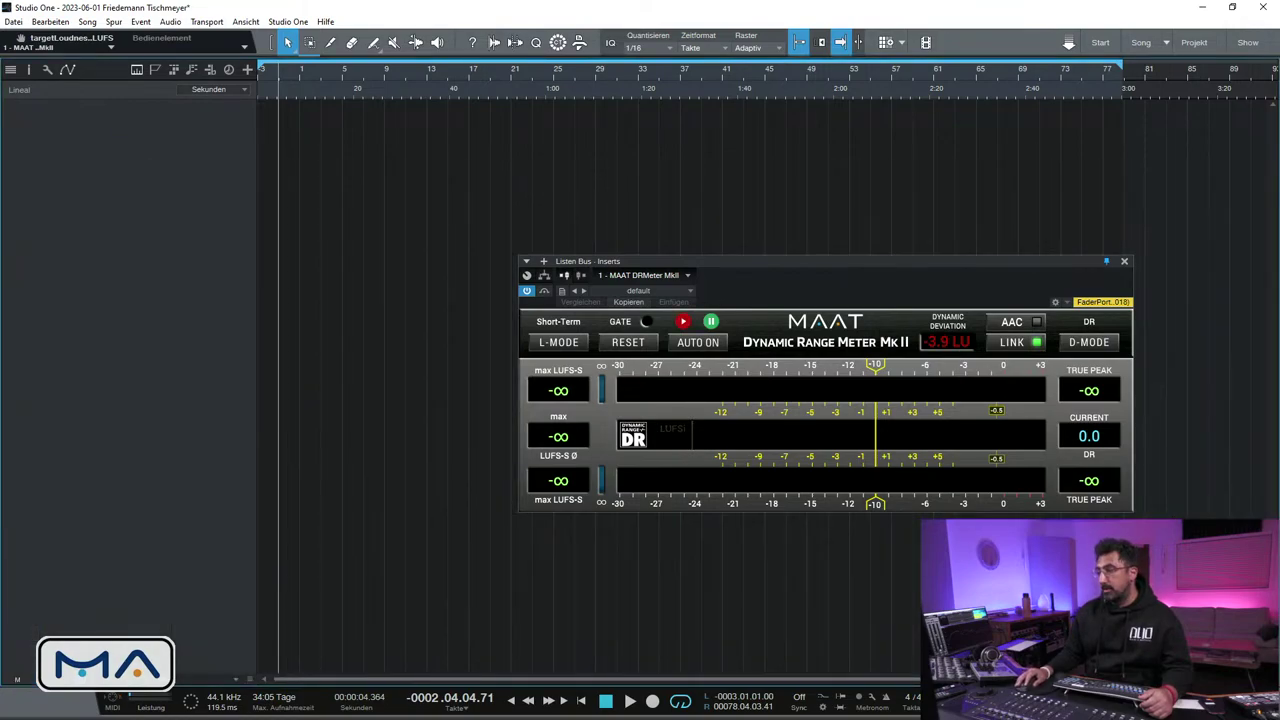
left_click_drag(1050, 262, 932, 420)
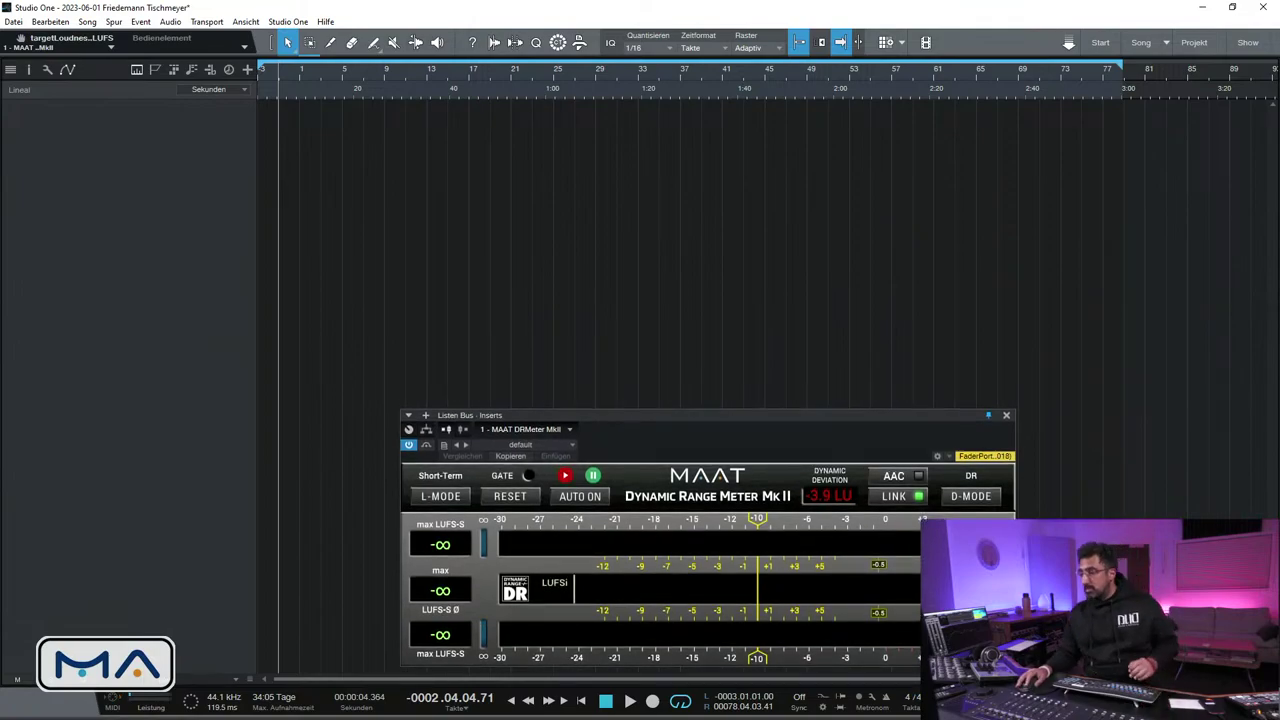
Import the BASS, DRUMS, FX, MELO and VOX stems from the "Wo Y3 Me Do - STEMS - 109bpm" folder as separate tracks at the song start
key("alt+Tab")
double_click(830, 246)
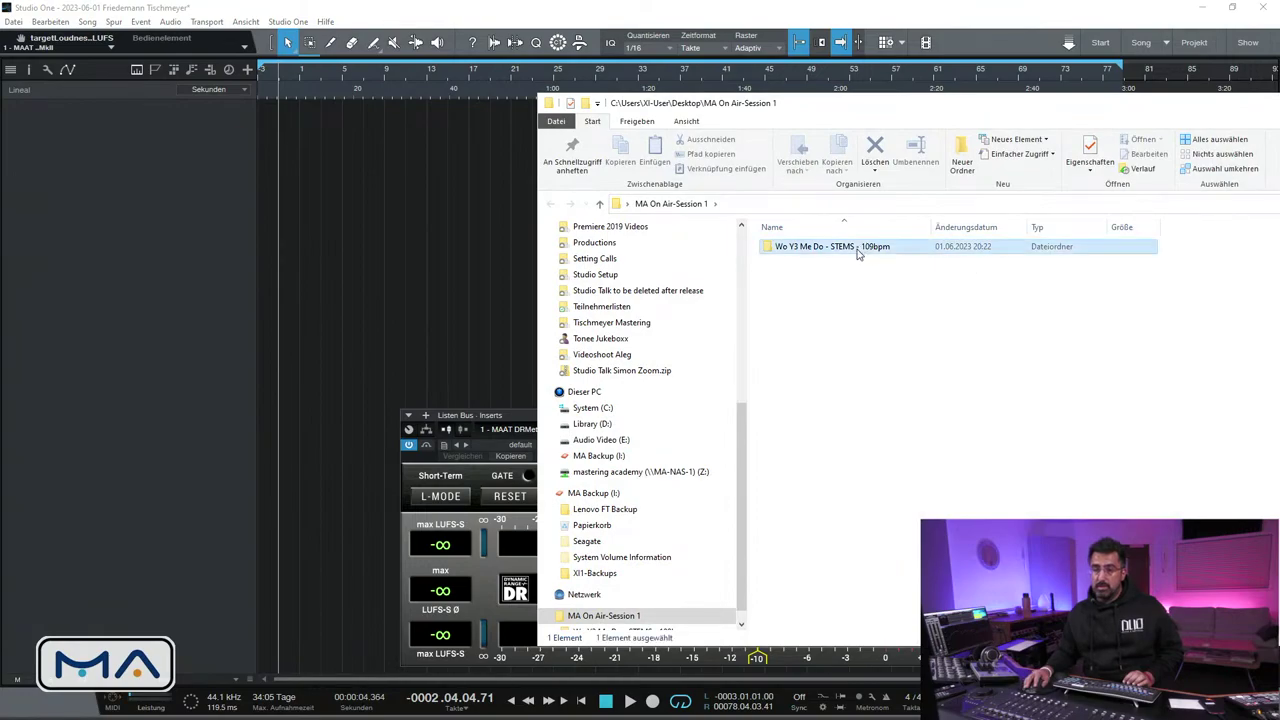
left_click_drag(818, 113, 1279, 113)
left_click_drag(1279, 239, 274, 223)
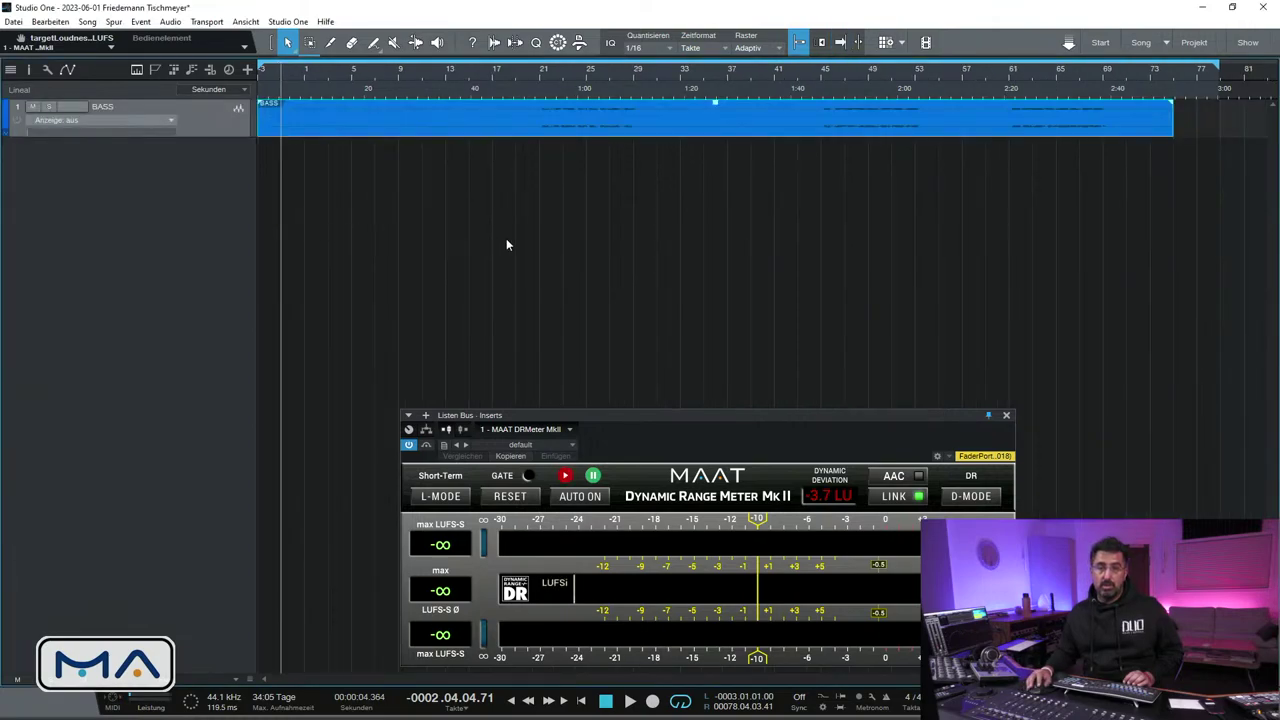
left_click_drag(1279, 262, 286, 237)
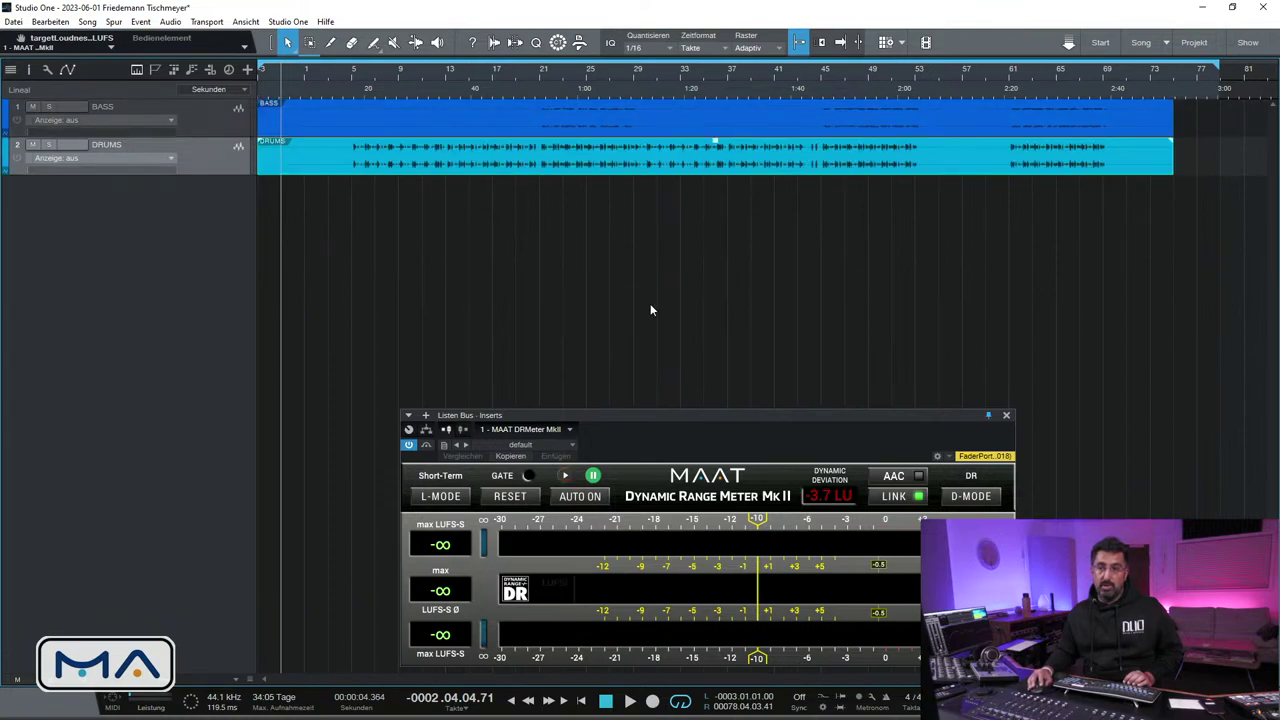
left_click_drag(1279, 272, 259, 283)
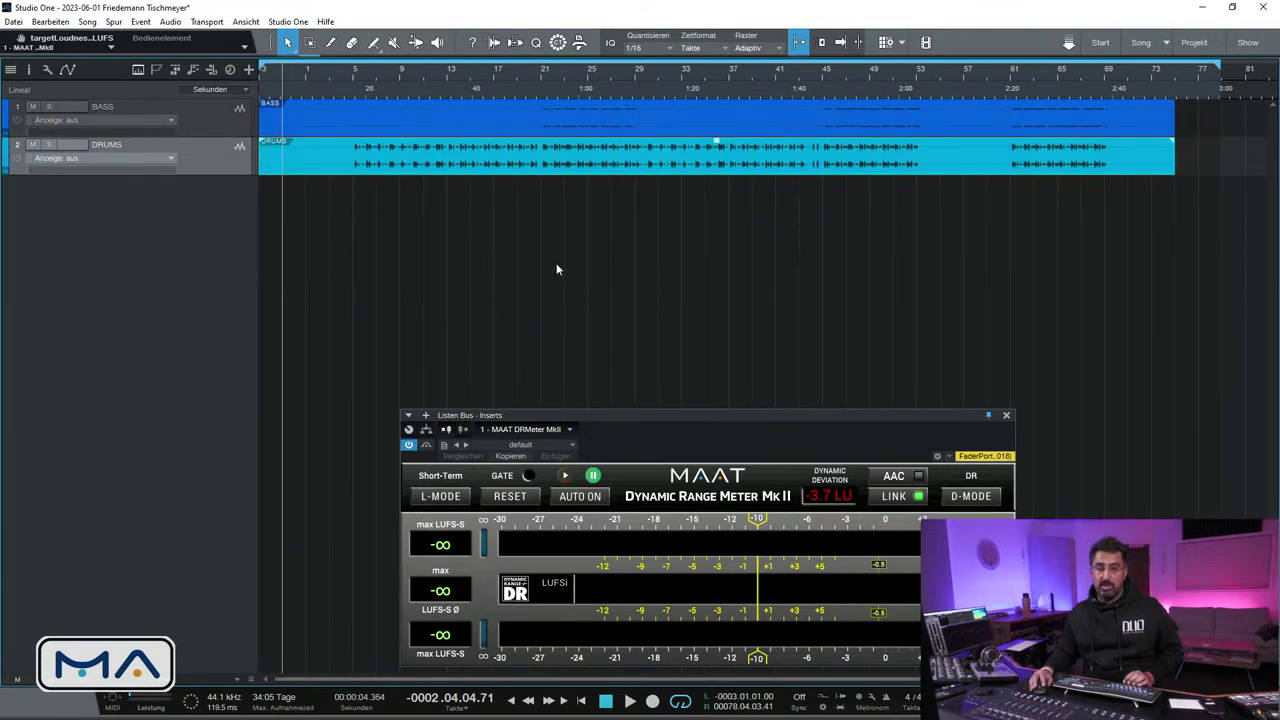
left_click_drag(1279, 250, 290, 244)
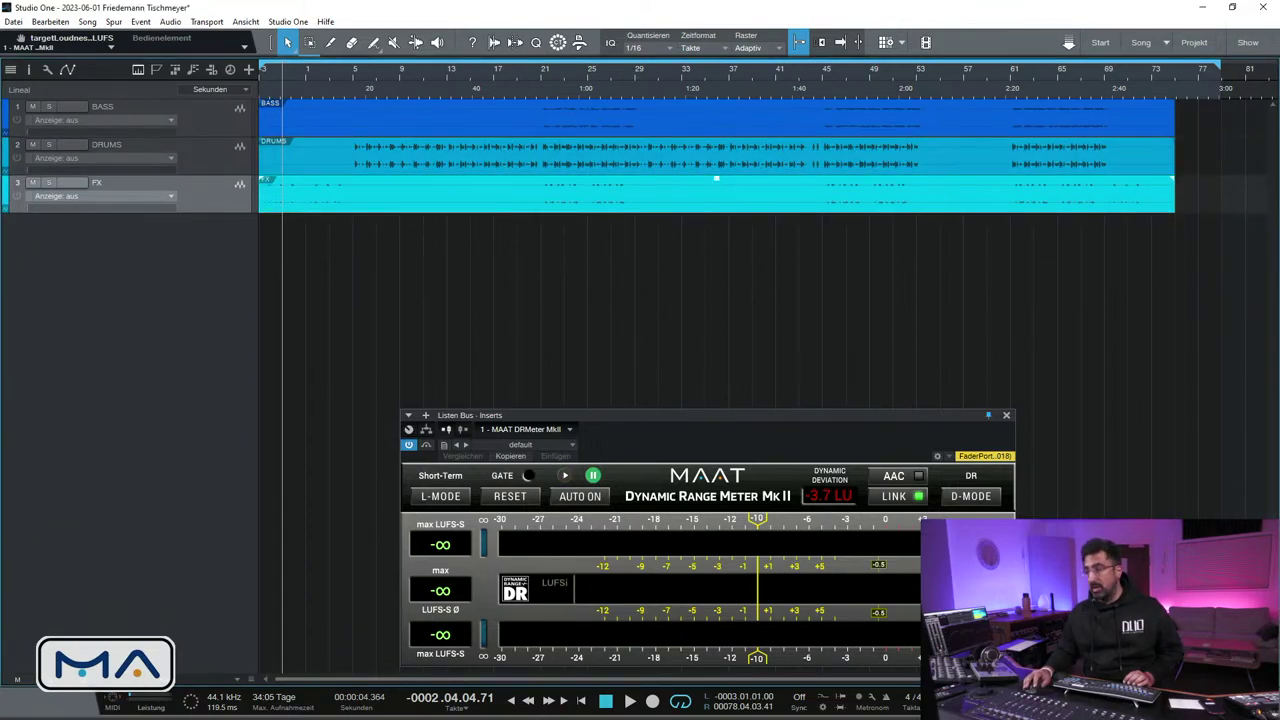
left_click_drag(1279, 275, 283, 268)
left_click_drag(1279, 300, 283, 326)
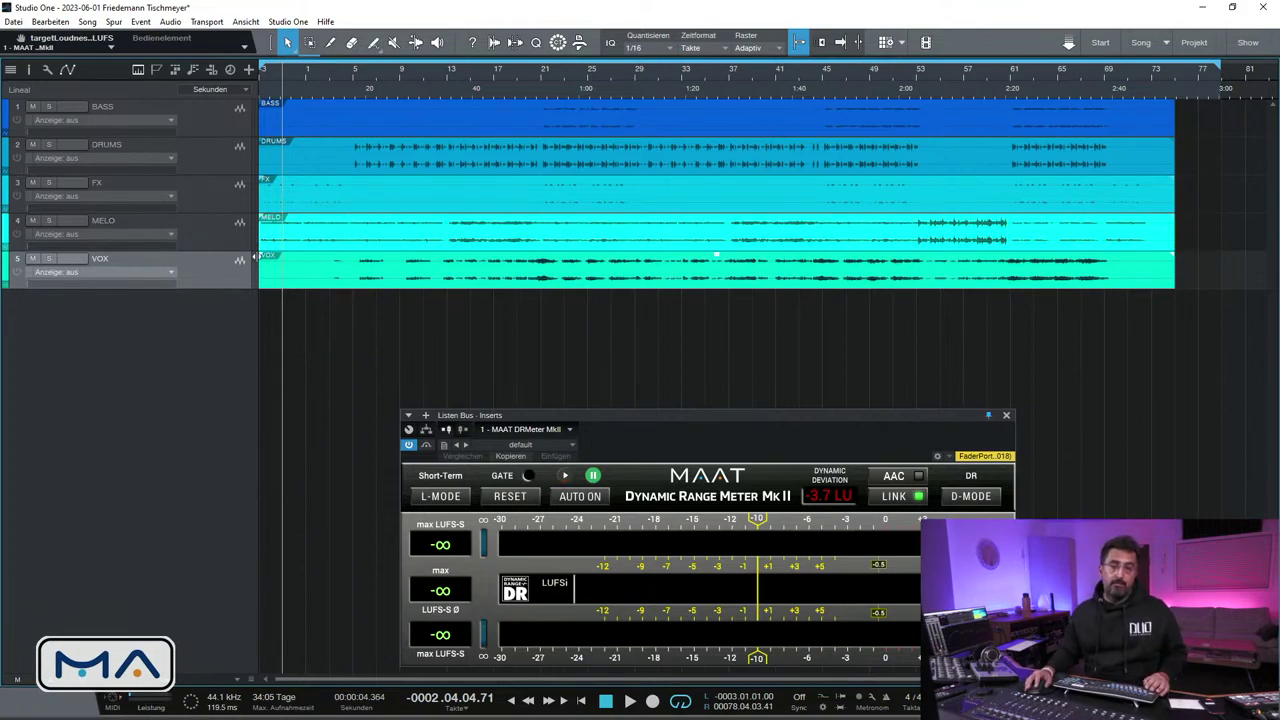
Move the DRUMS track above the BASS track and colour it yellow
left_click(224, 118)
left_click(206, 150)
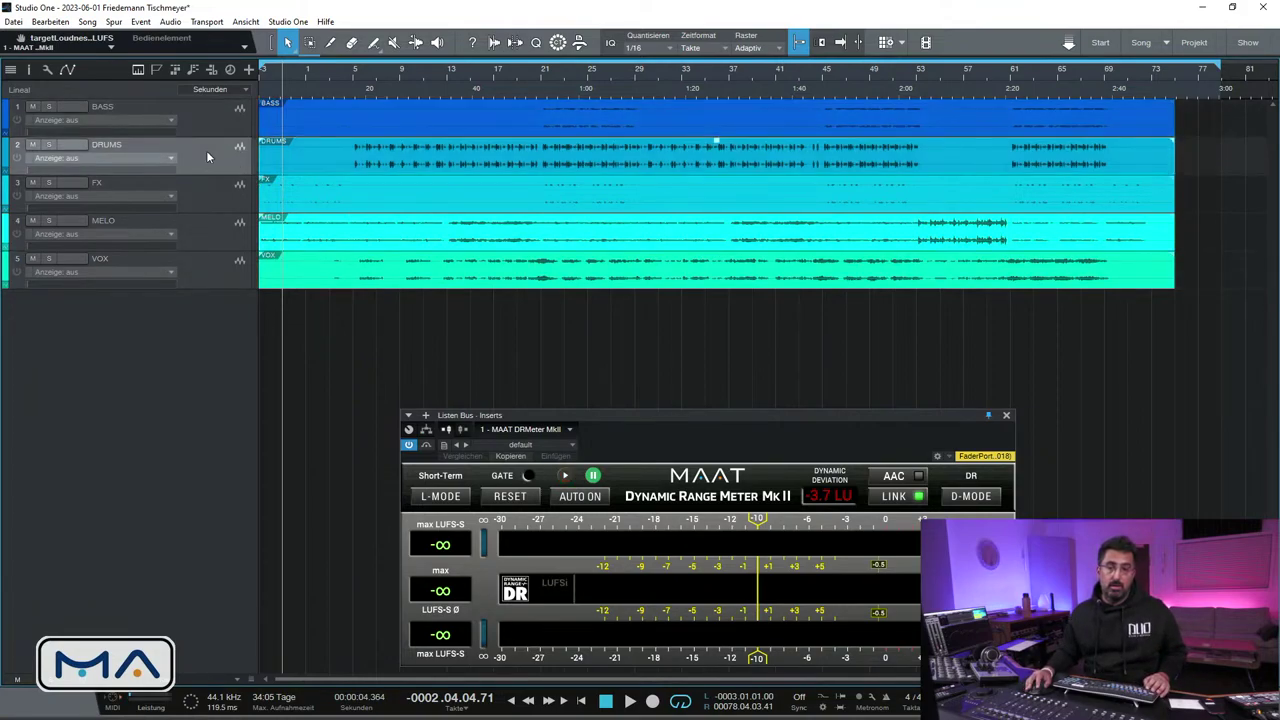
left_click_drag(212, 121, 113, 115)
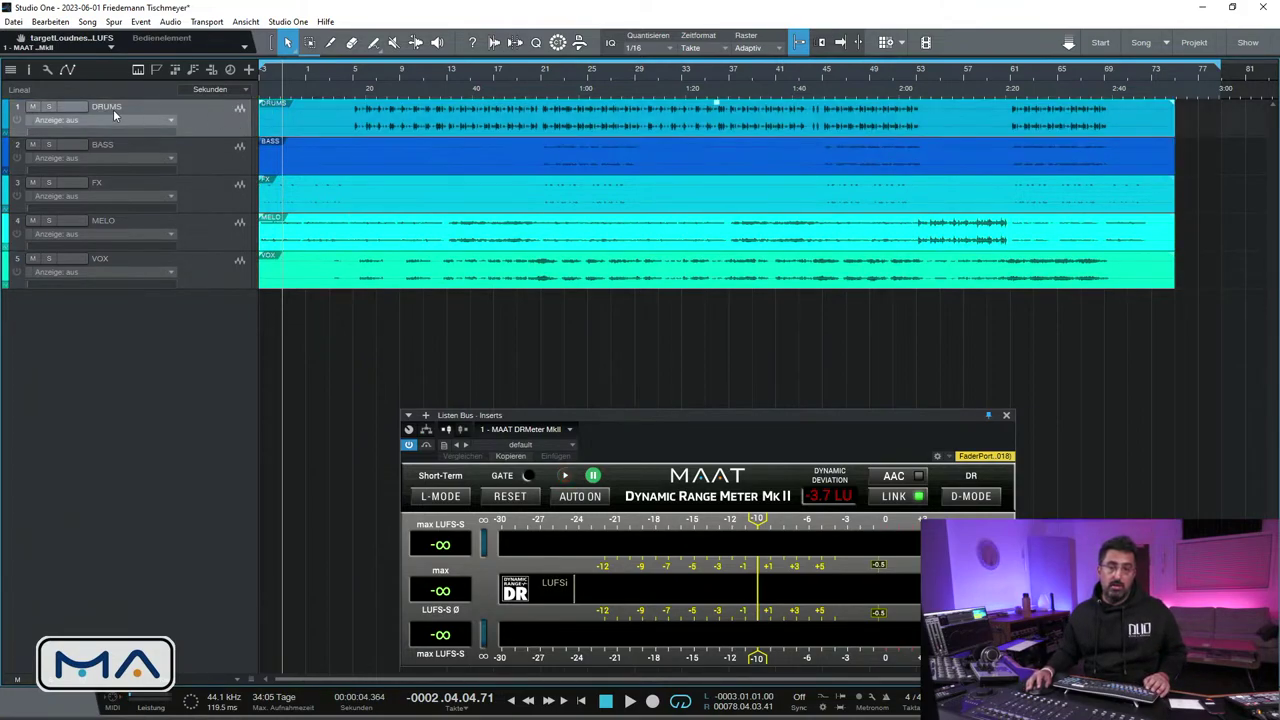
left_click(5, 117)
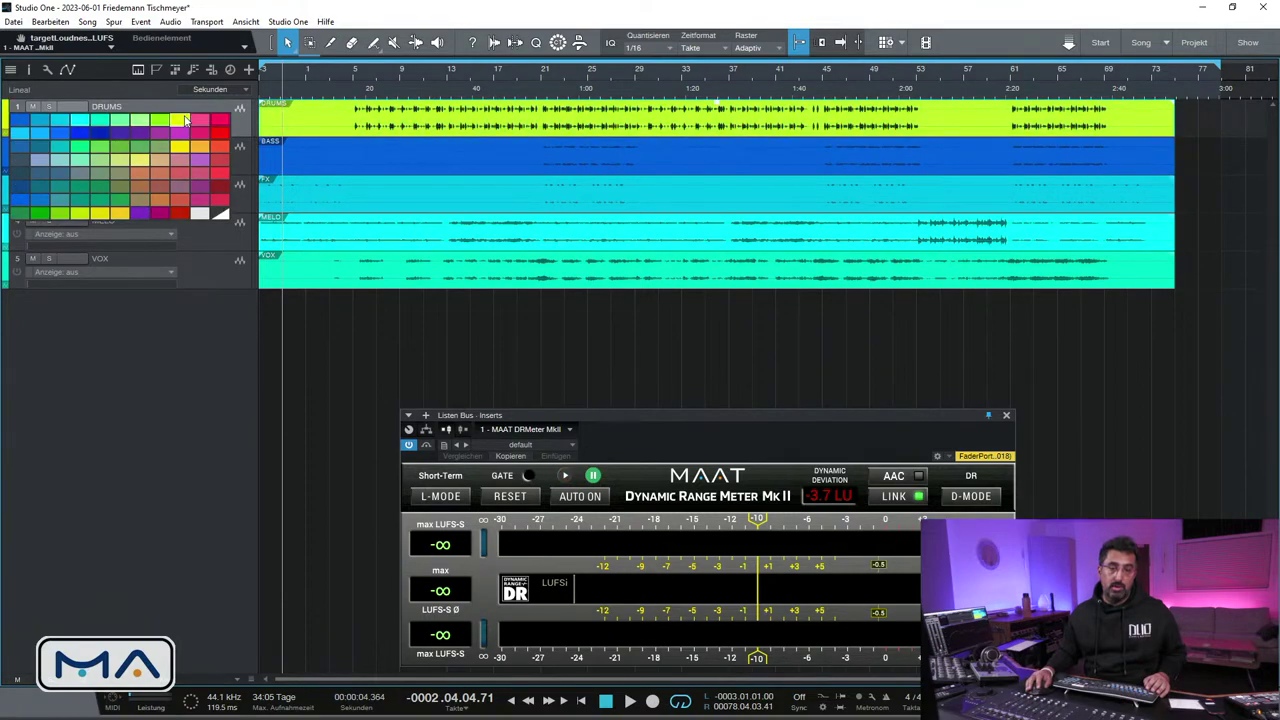
Colour the BASS track dark blue and the FX track light blue
left_click(200, 127)
left_click(177, 146)
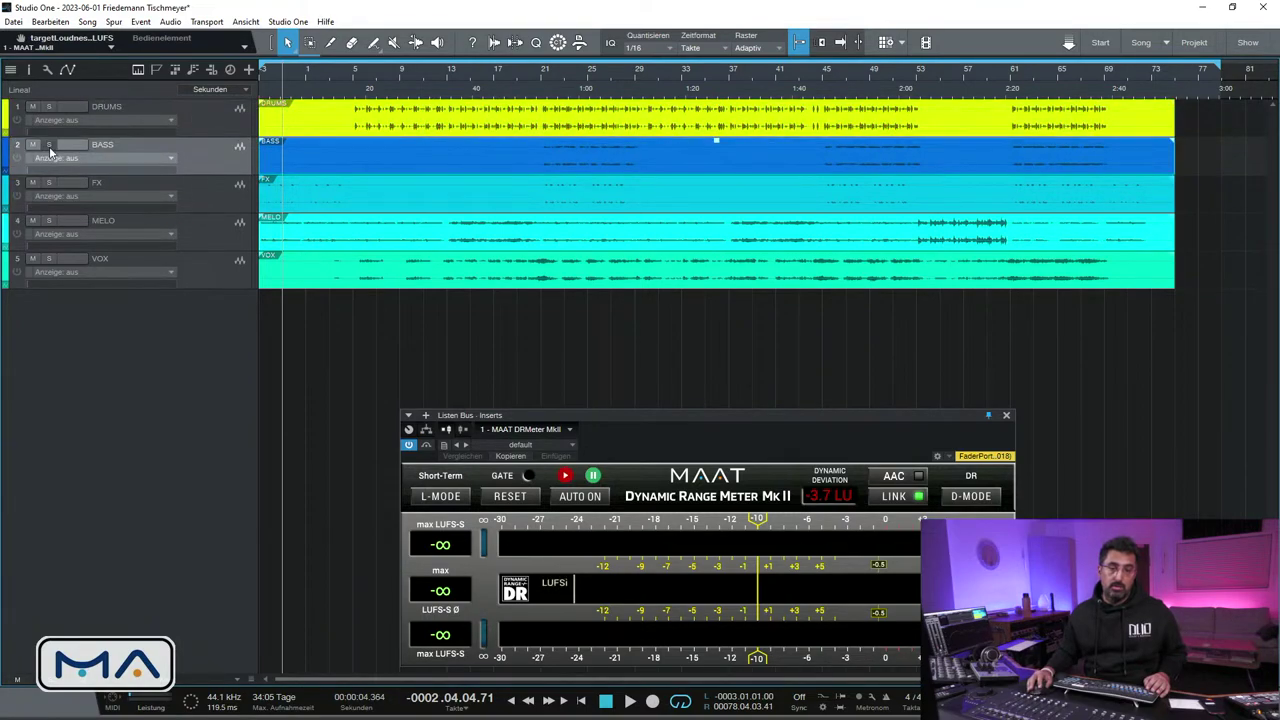
left_click(5, 154)
left_click(86, 173)
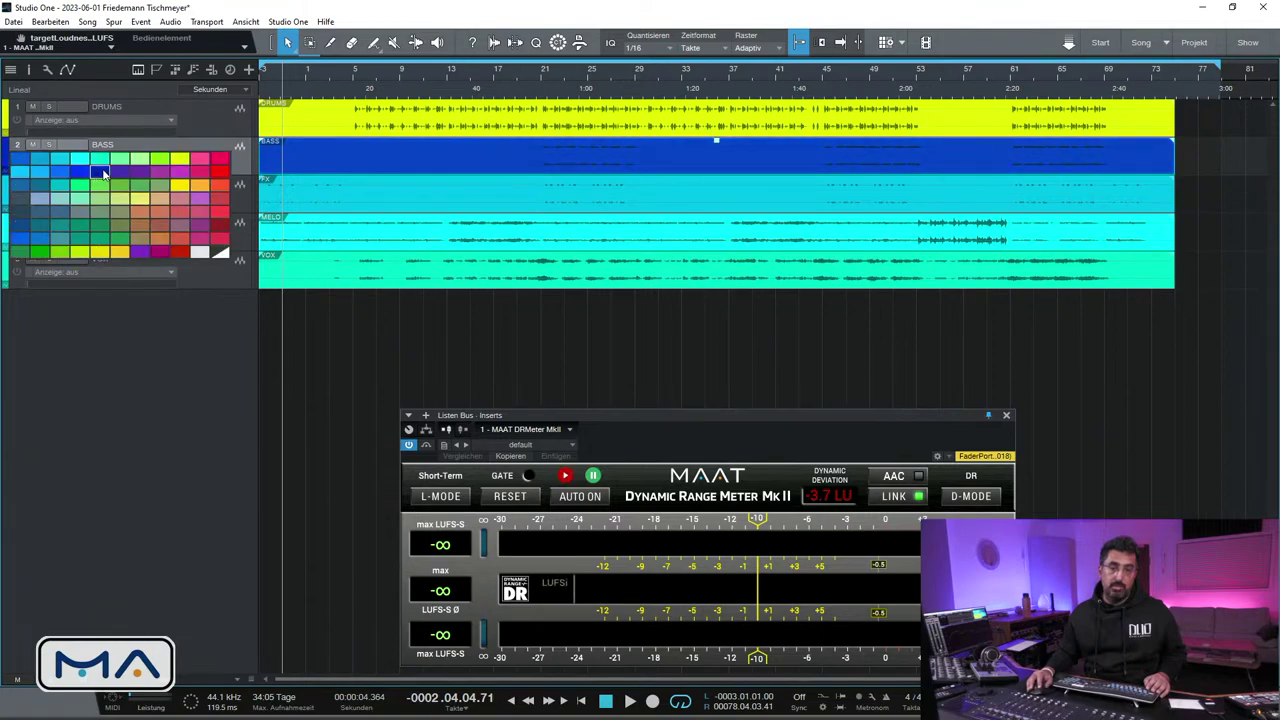
left_click(201, 195)
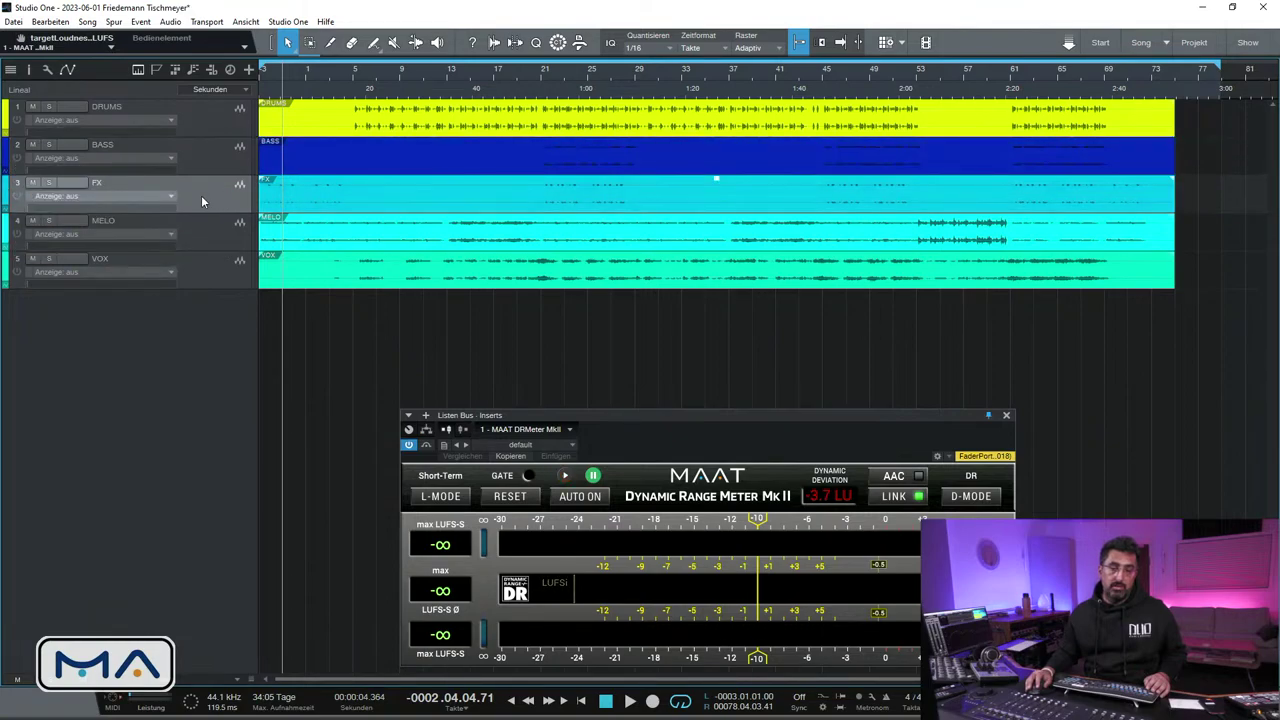
left_click(5, 192)
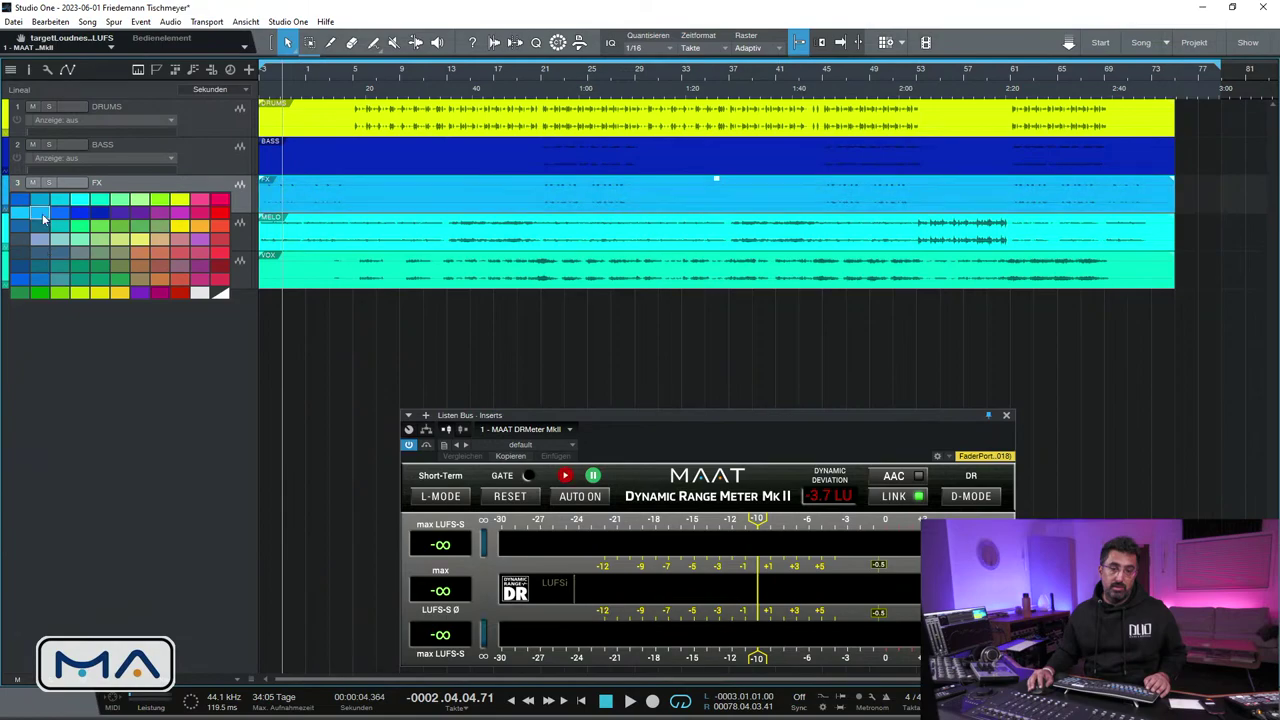
left_click(28, 216)
Colour the MELO track green and the VOX track red
left_click(220, 237)
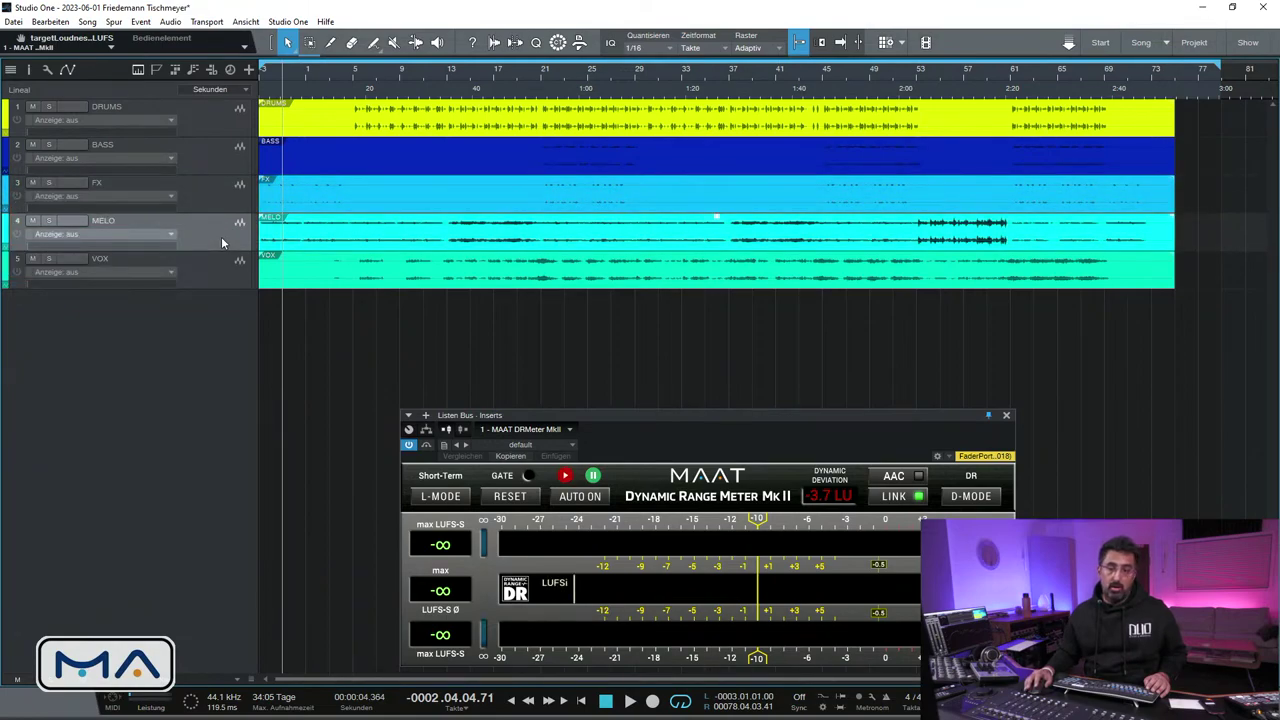
left_click(6, 232)
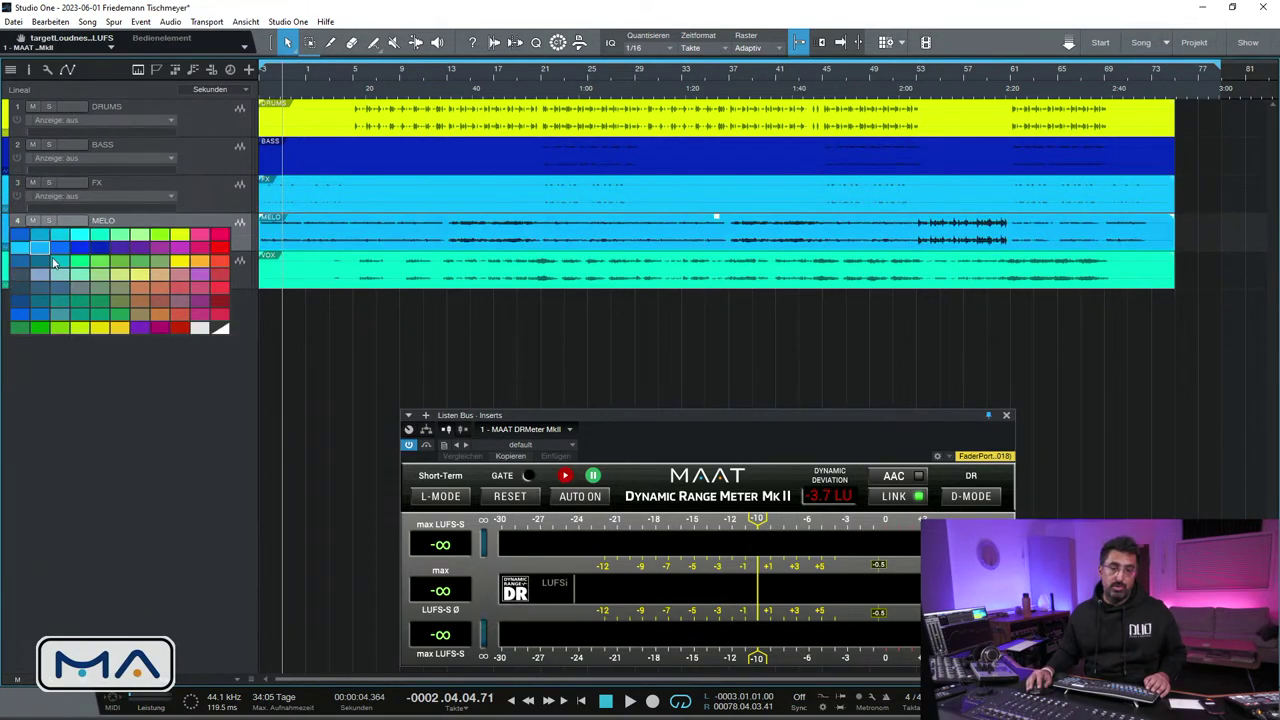
left_click(40, 333)
left_click(112, 273)
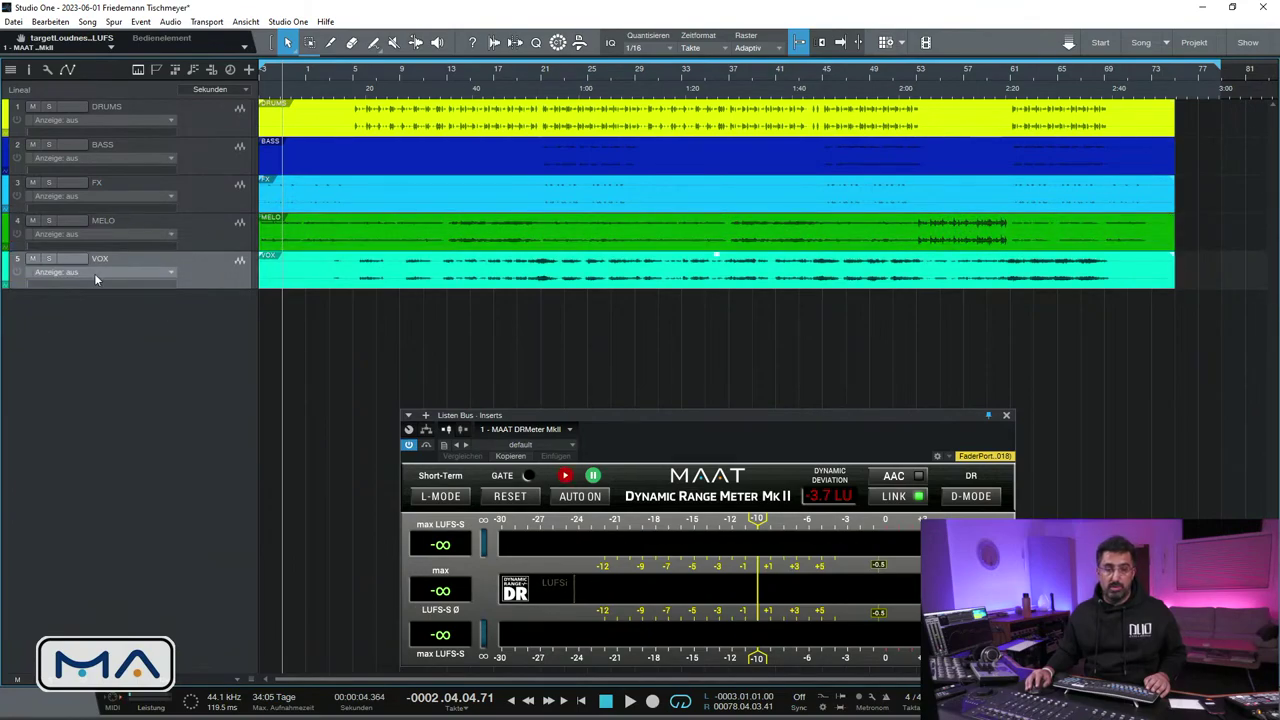
left_click(7, 271)
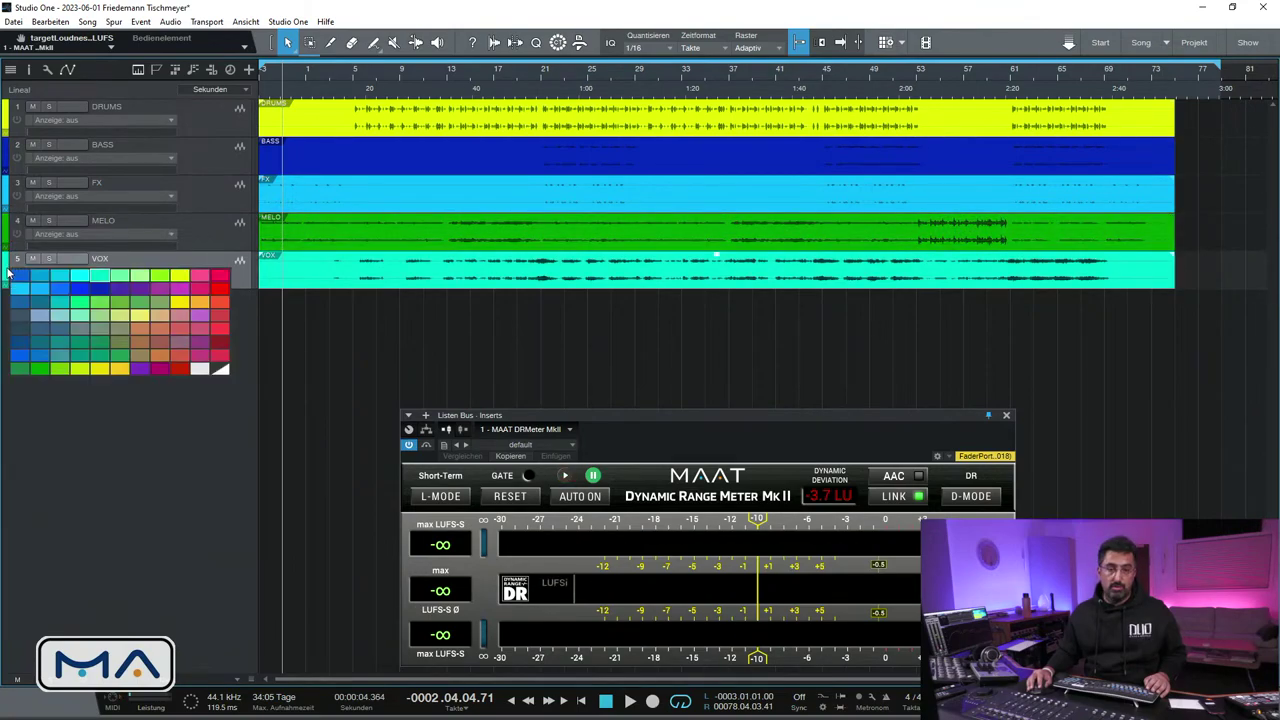
left_click(178, 370)
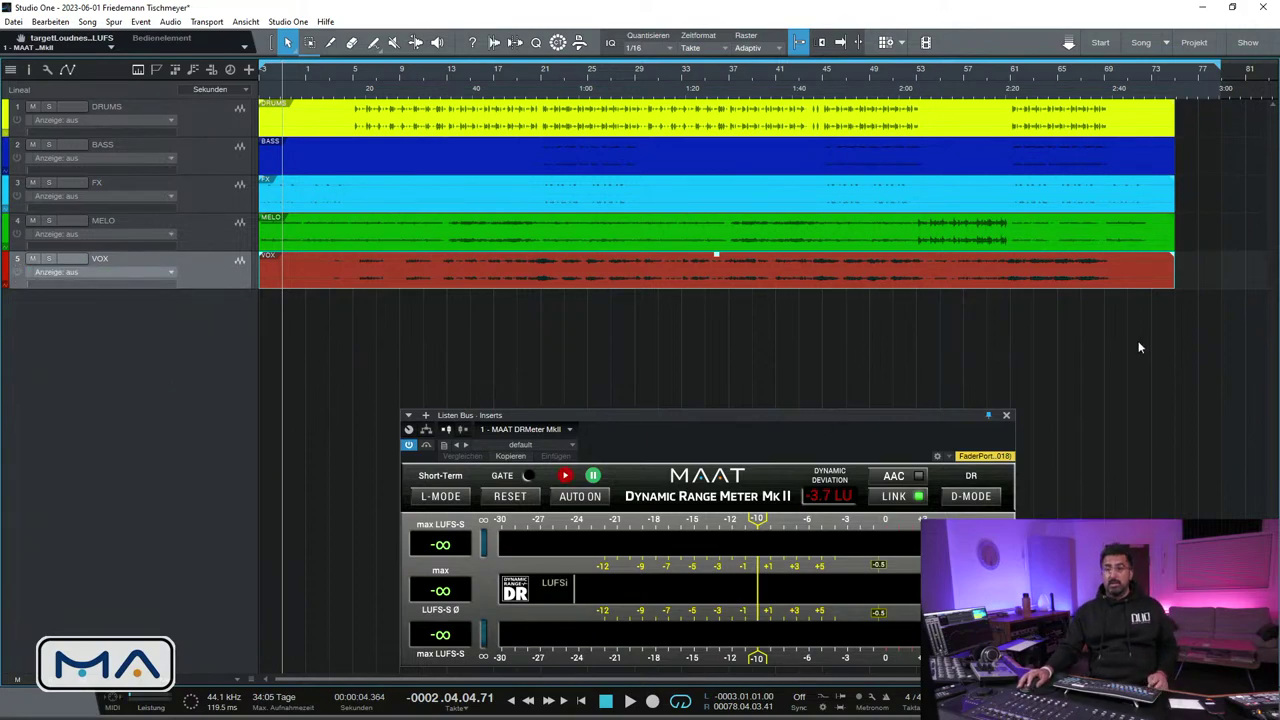
Fit the loop range to all five stem events and place the playhead at bar 5
left_click_drag(1266, 366, 260, 99)
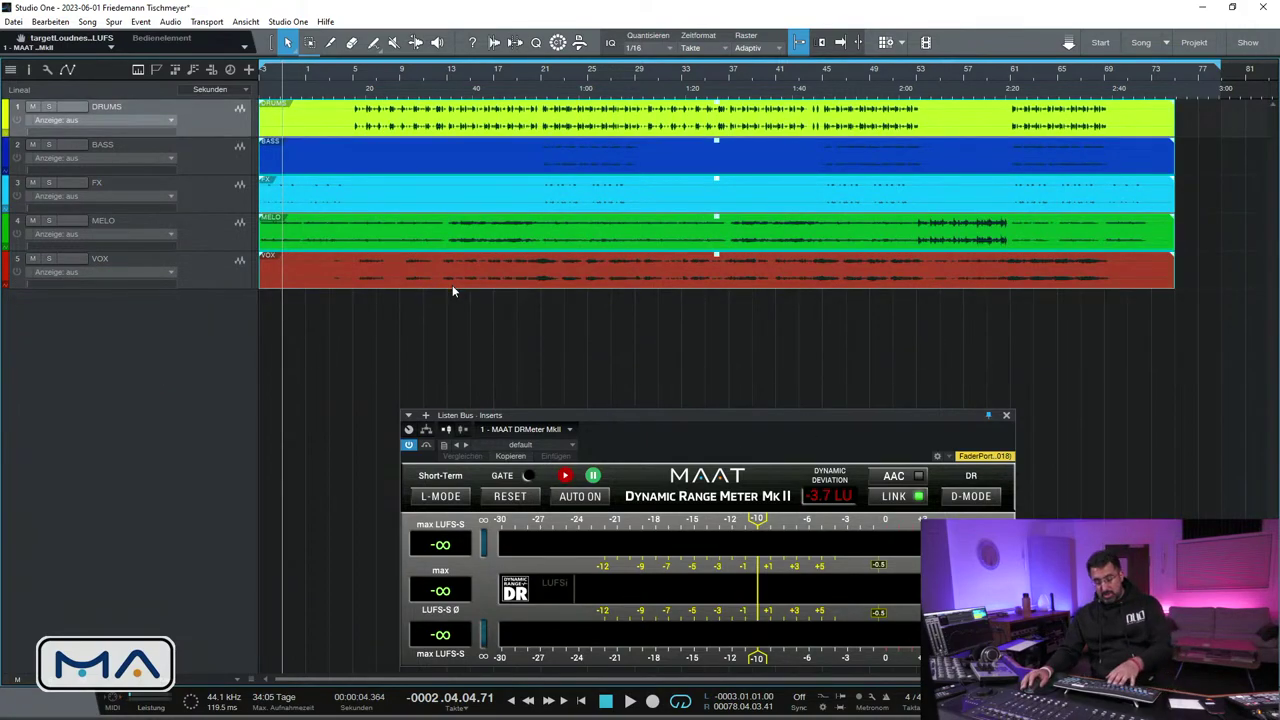
left_click(352, 73)
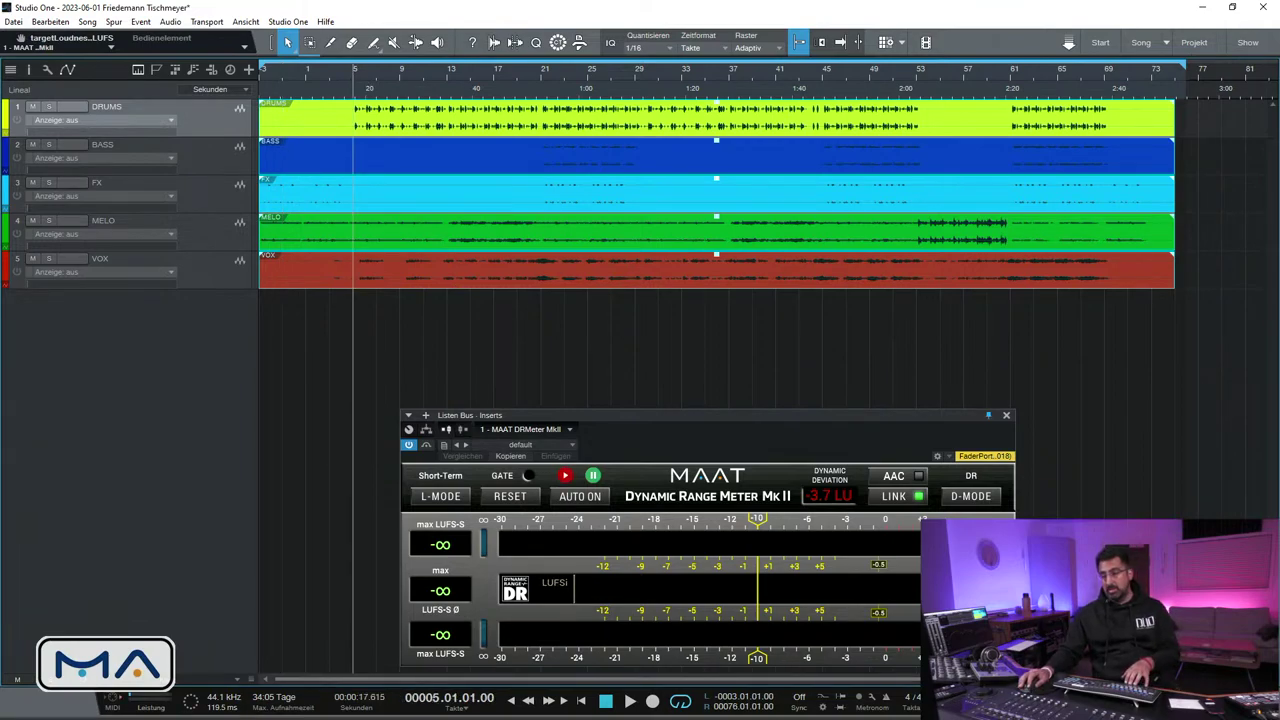
Insert a Mixtool after the DRMeter on the Listen Bus, searching the plug-ins for "mix", and hide the mixer
key("F3")
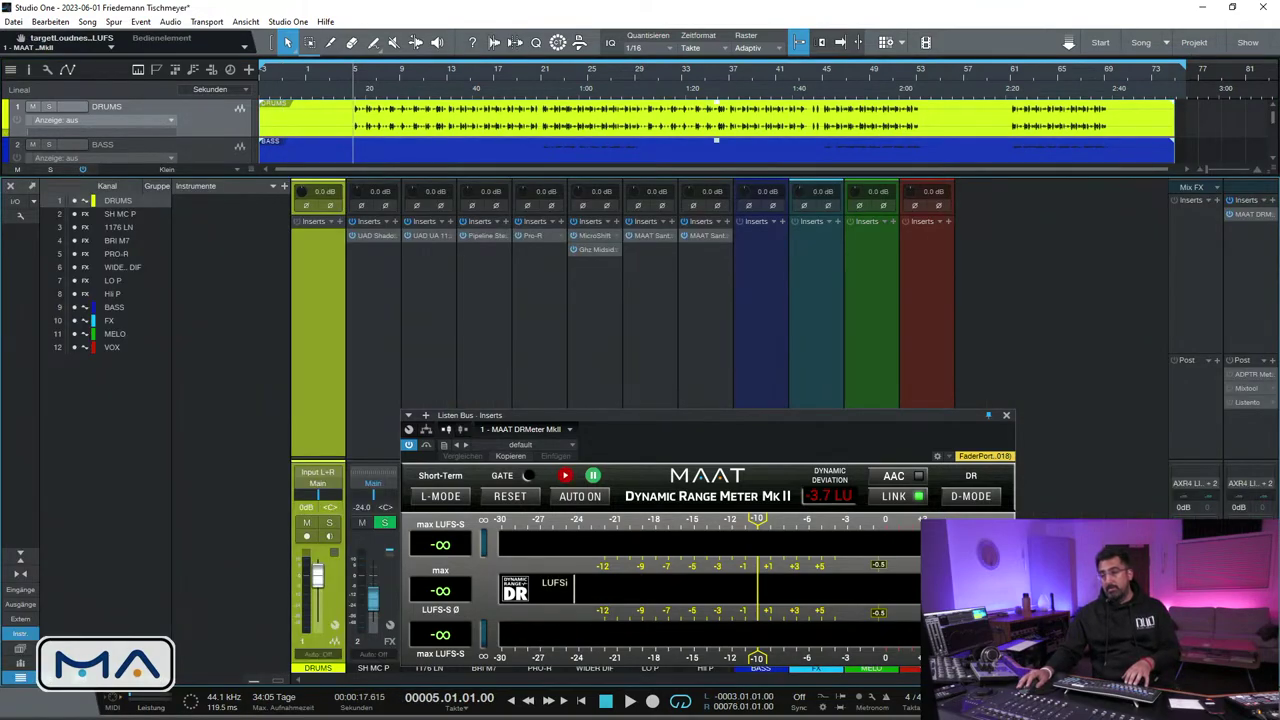
left_click(1274, 200)
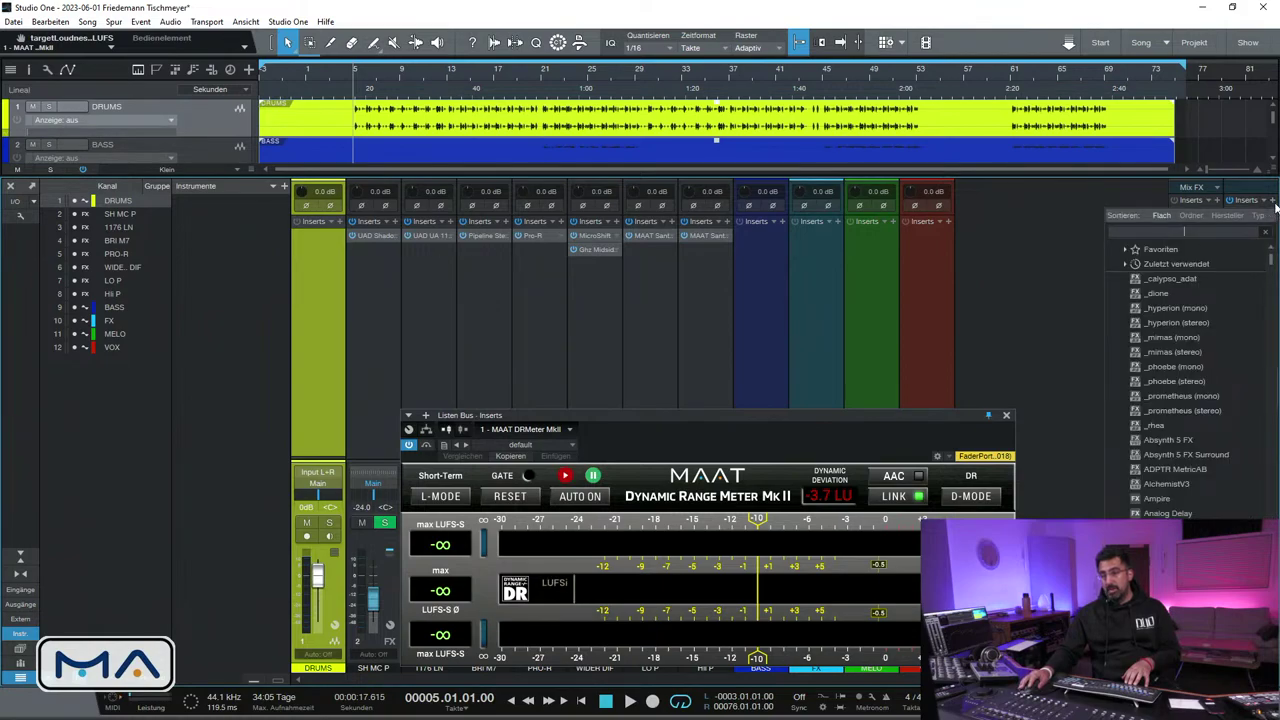
type("mix")
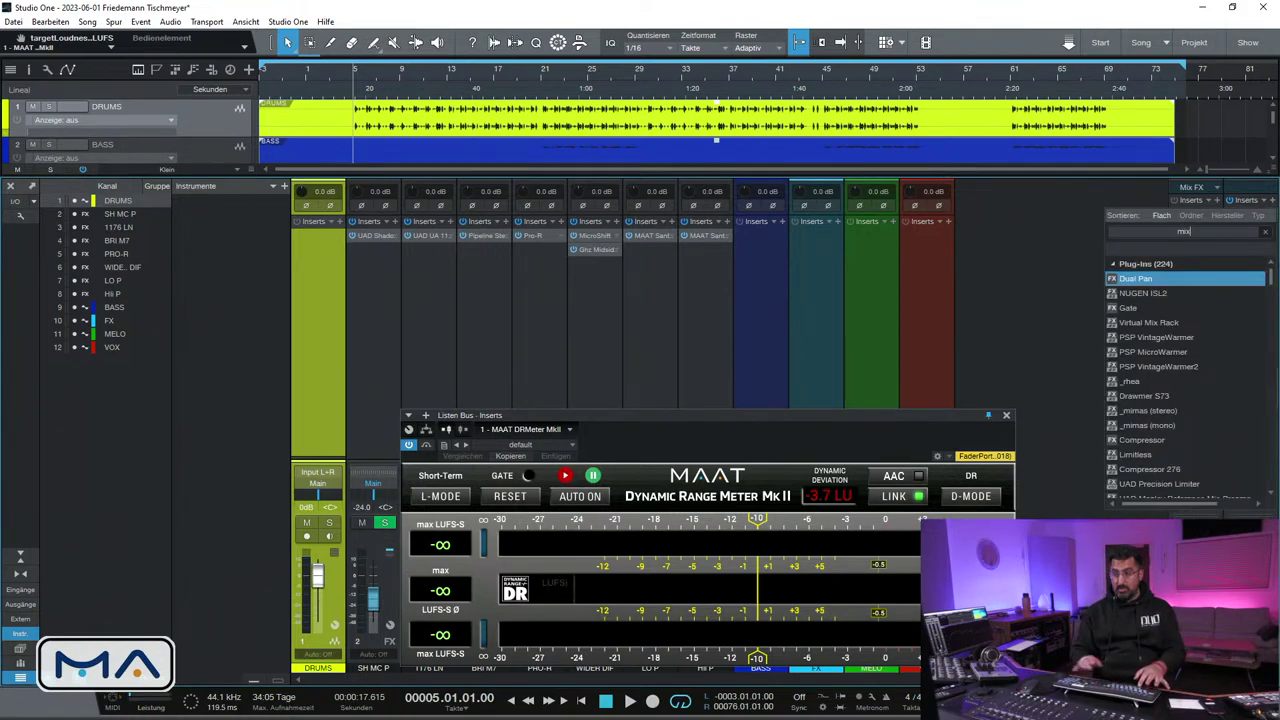
left_click(1166, 411)
scroll(1170, 408, "down", 2)
left_click(1186, 382)
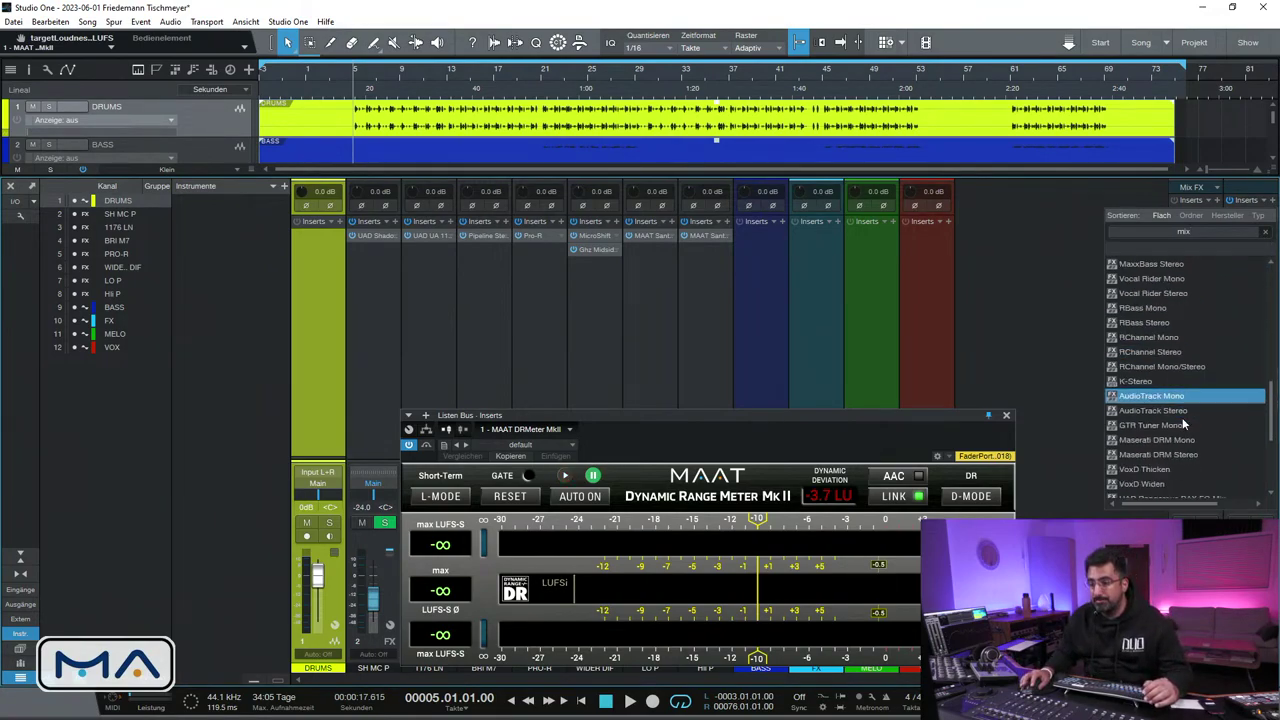
scroll(1180, 427, "down", 6)
left_click(1134, 482)
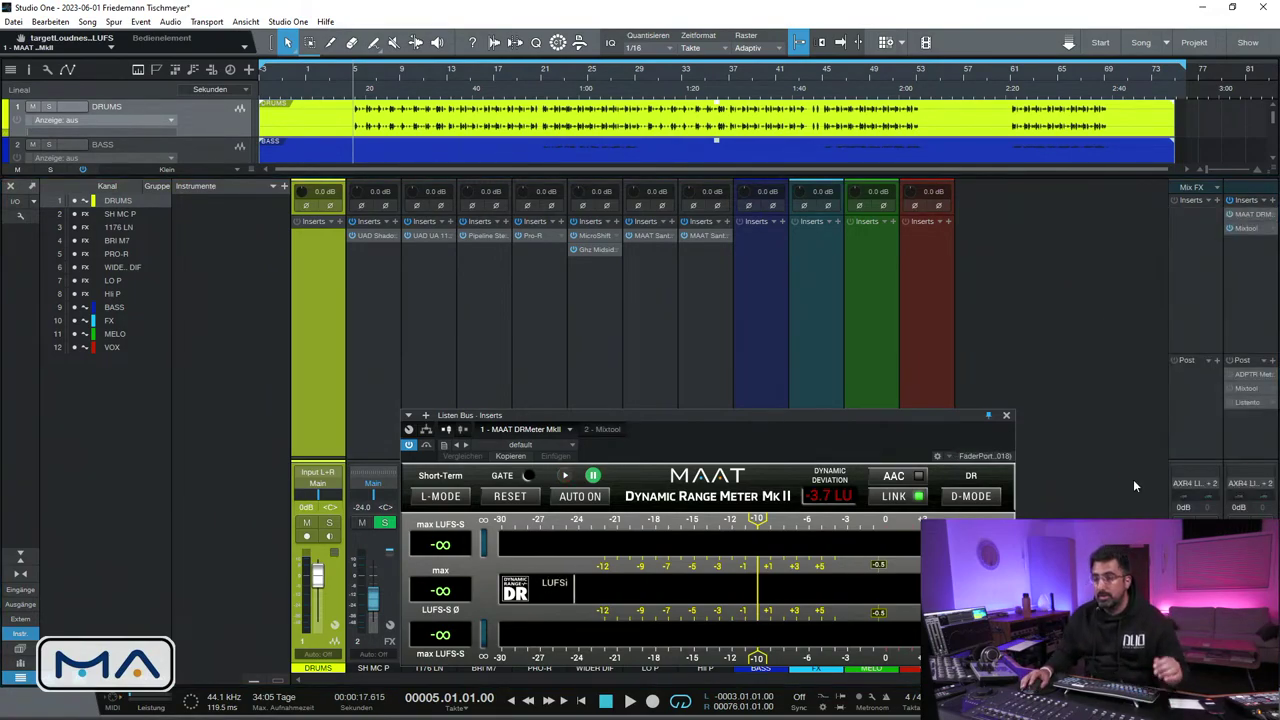
key("F3")
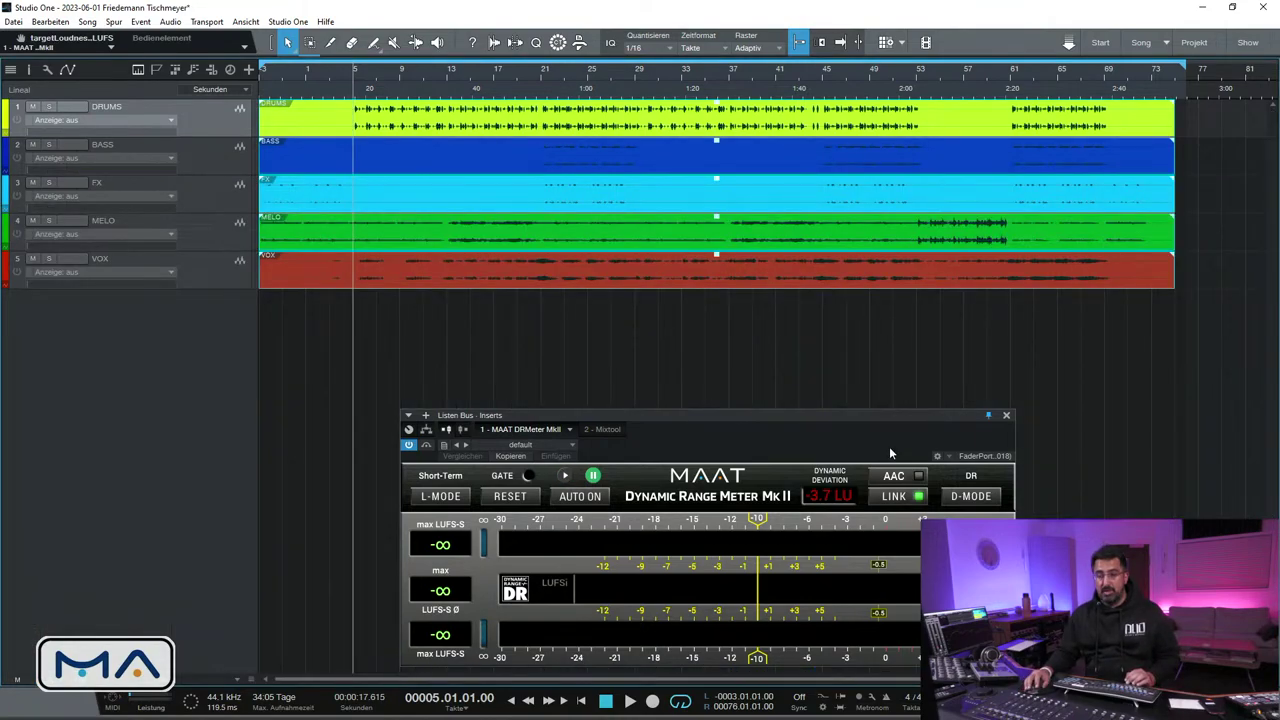
Play the song from its start with the DRMeter window just below the tracks and its loudness mode set to RMS
left_click_drag(893, 416, 960, 388)
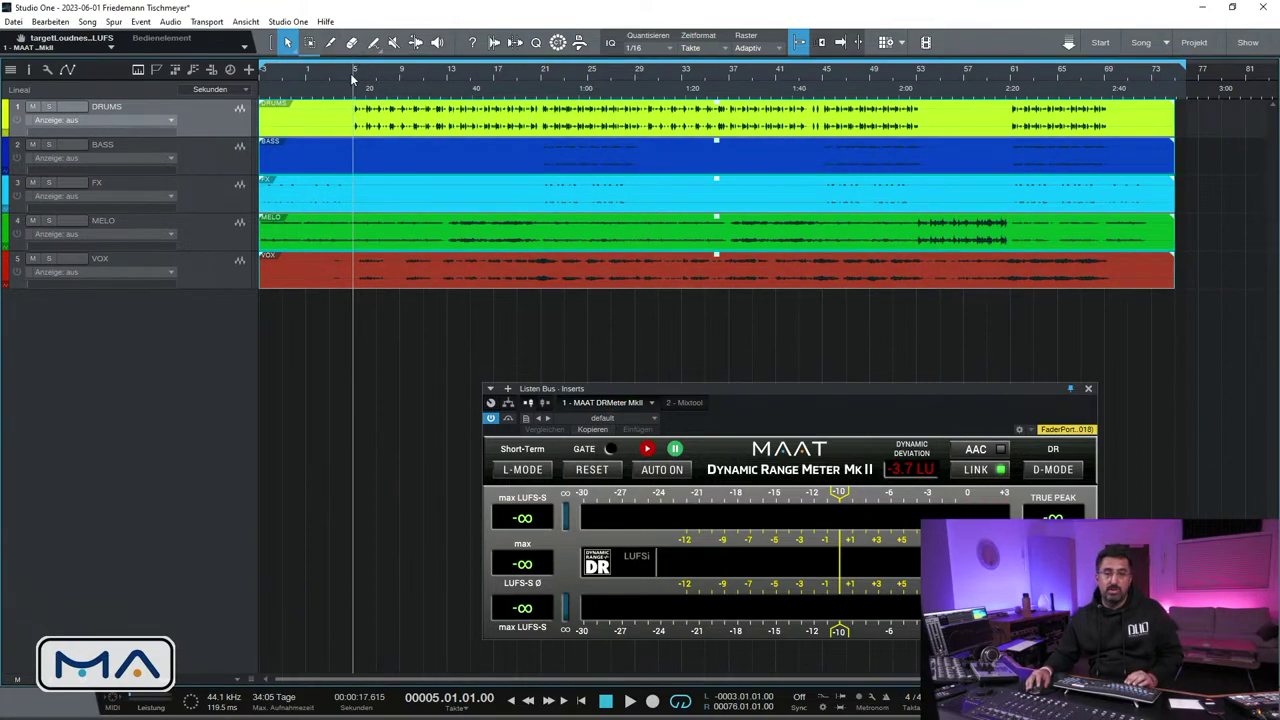
key("Home")
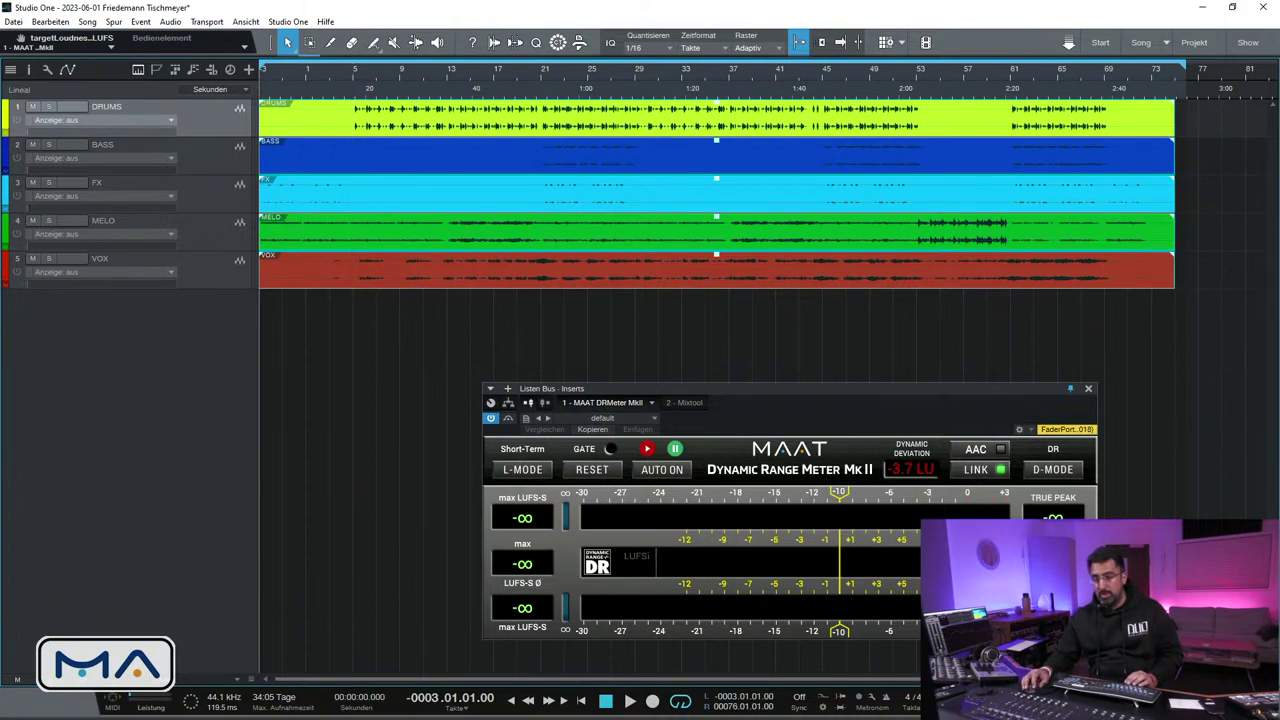
left_click_drag(955, 388, 972, 374)
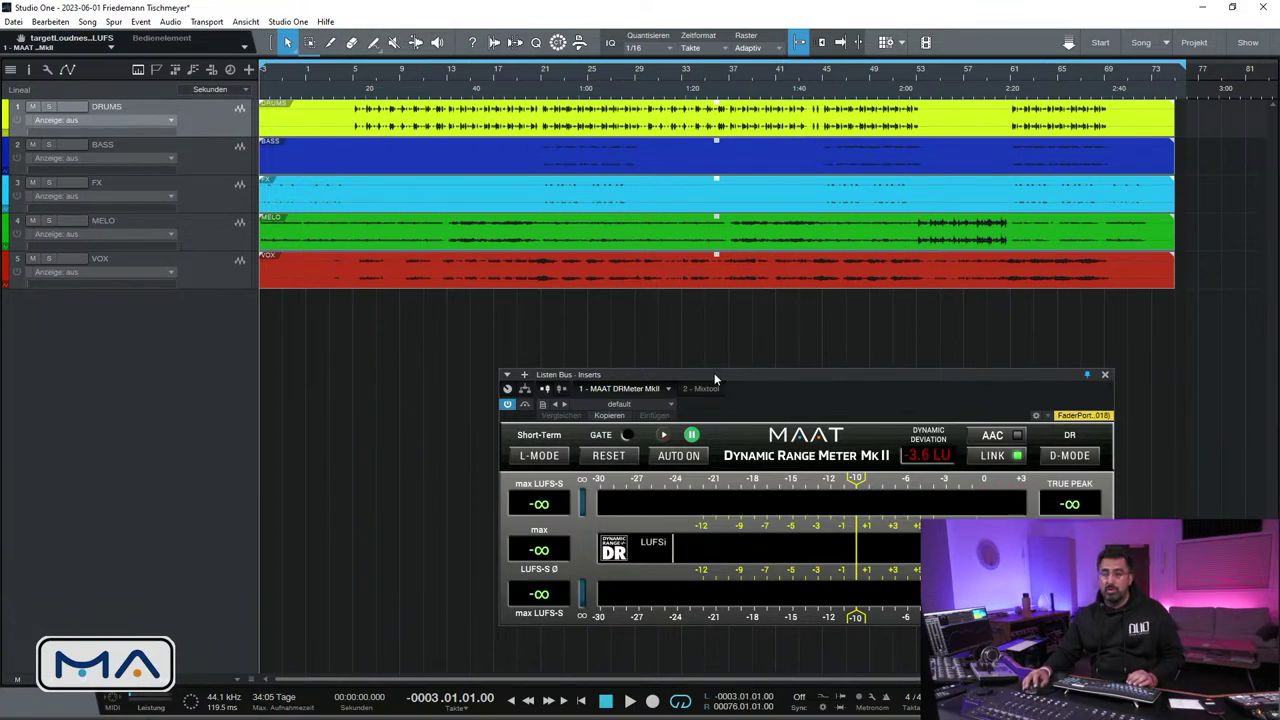
left_click_drag(715, 379, 675, 374)
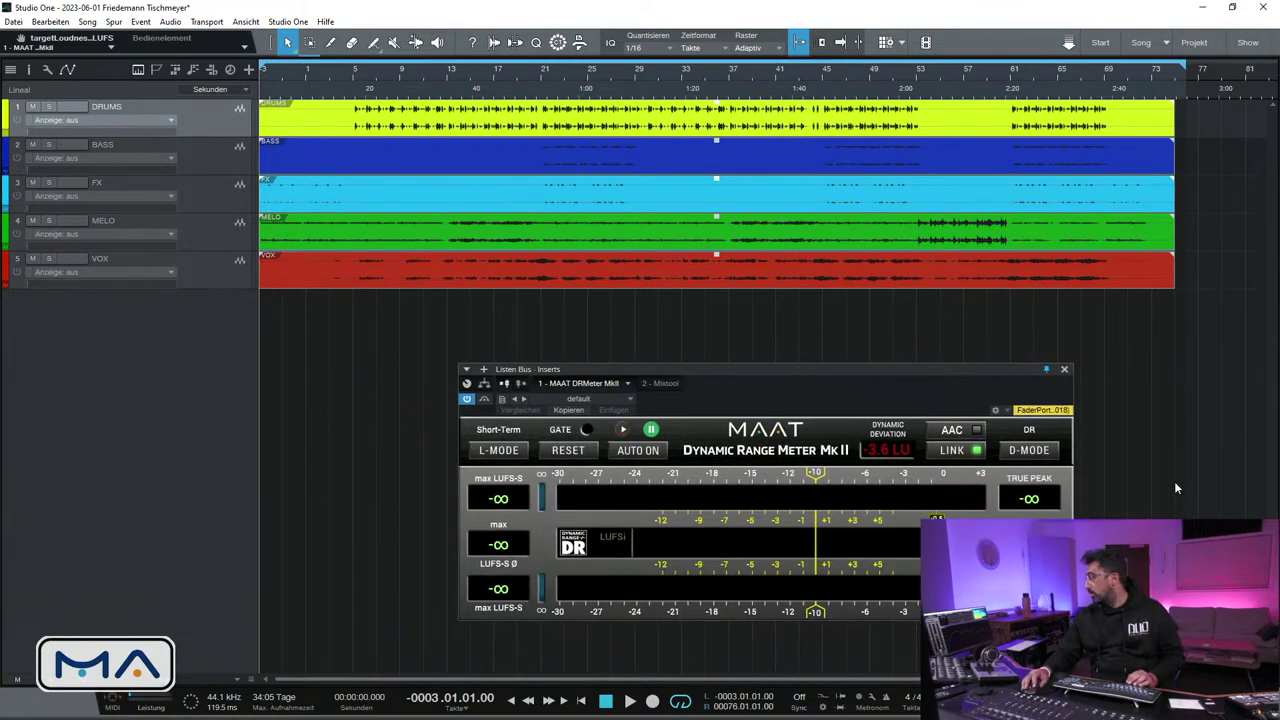
key("space")
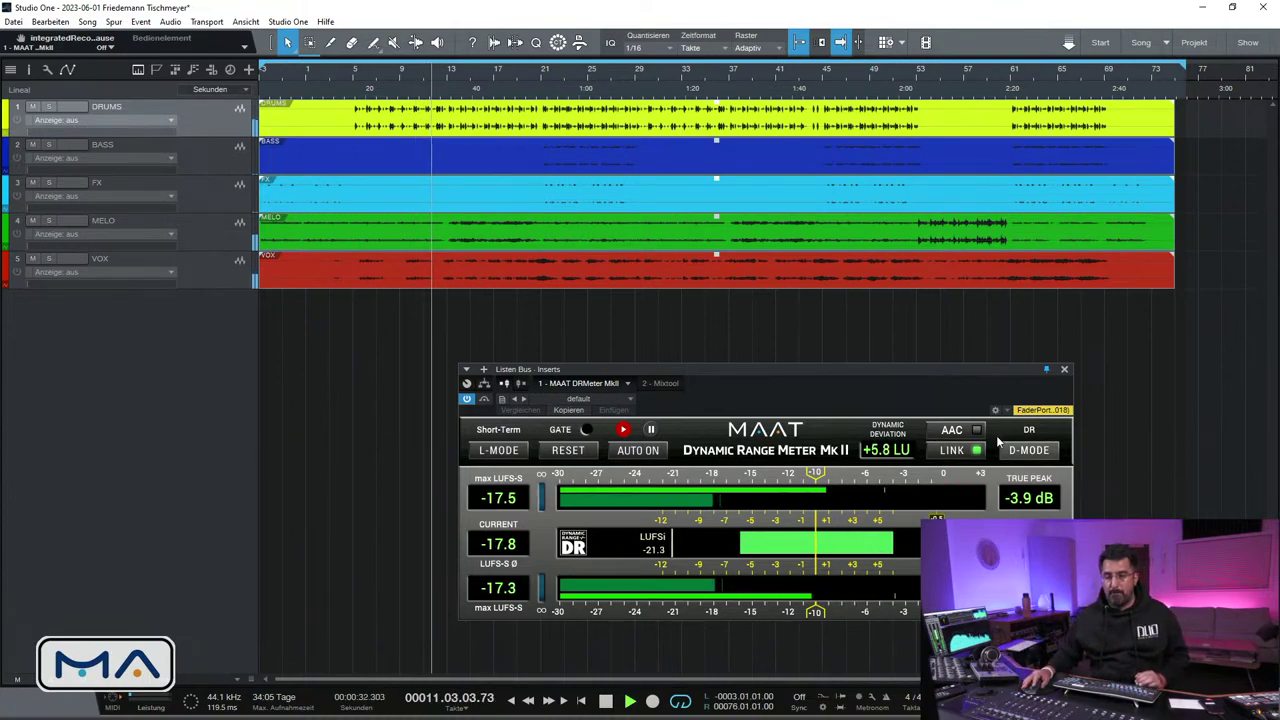
left_click_drag(908, 369, 905, 316)
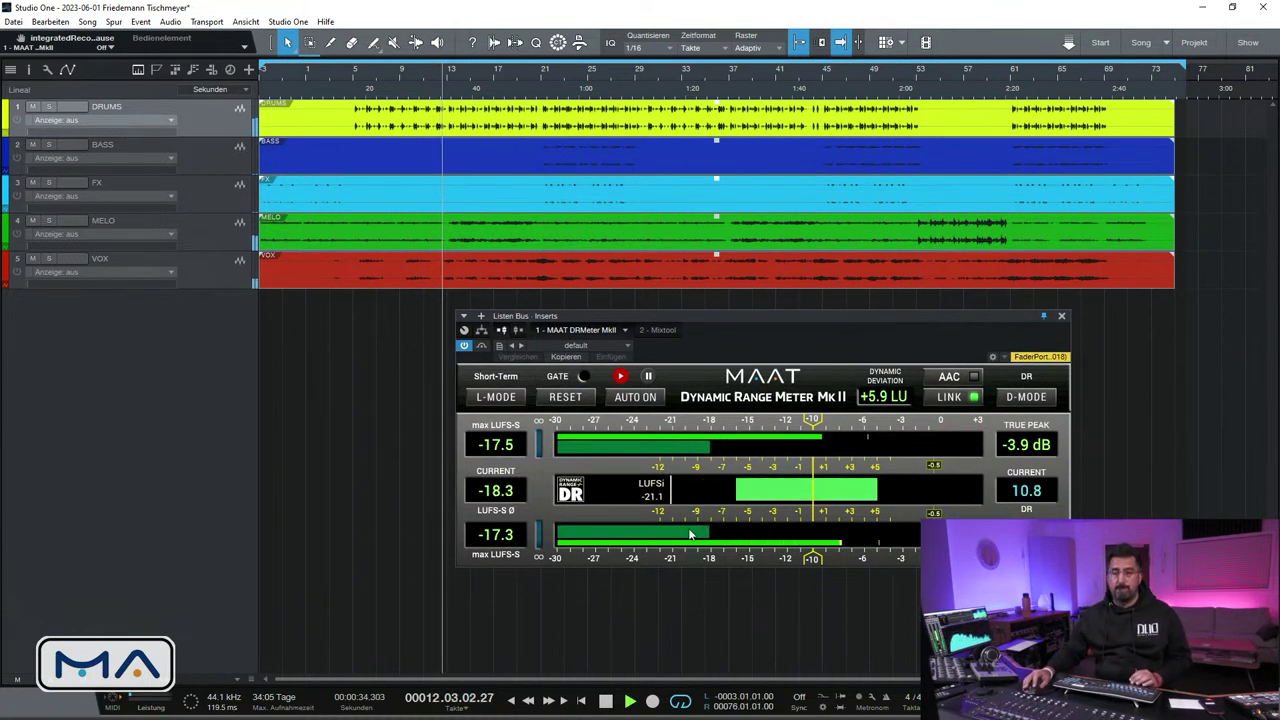
left_click(496, 397)
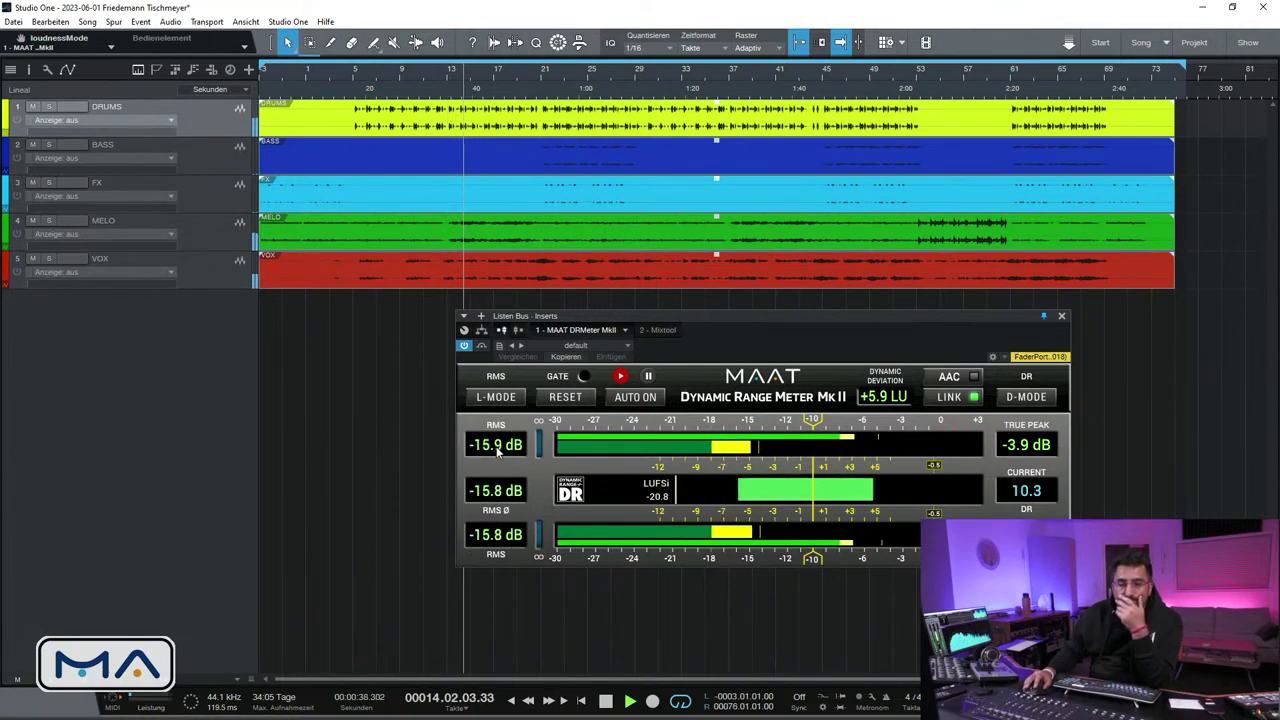
Lower the event gain of all five stems together while watching the RMS level
left_click_drag(424, 352, 494, 167)
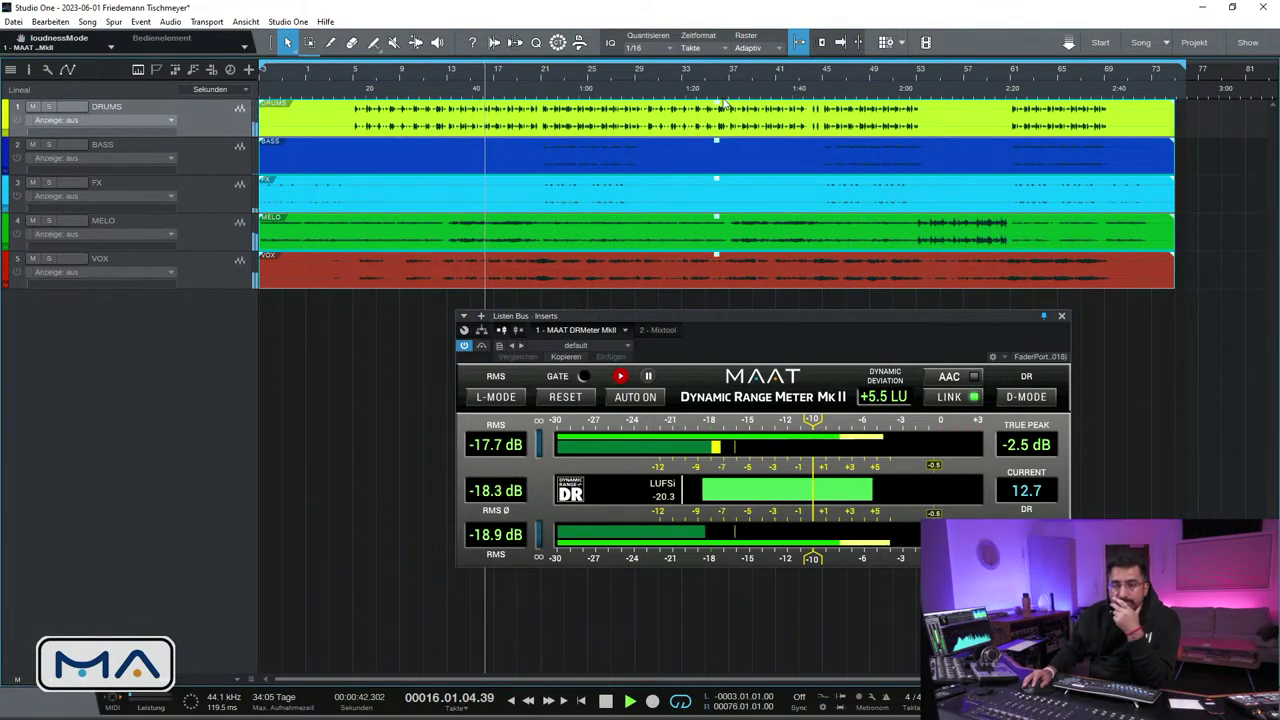
left_click_drag(717, 102, 719, 112)
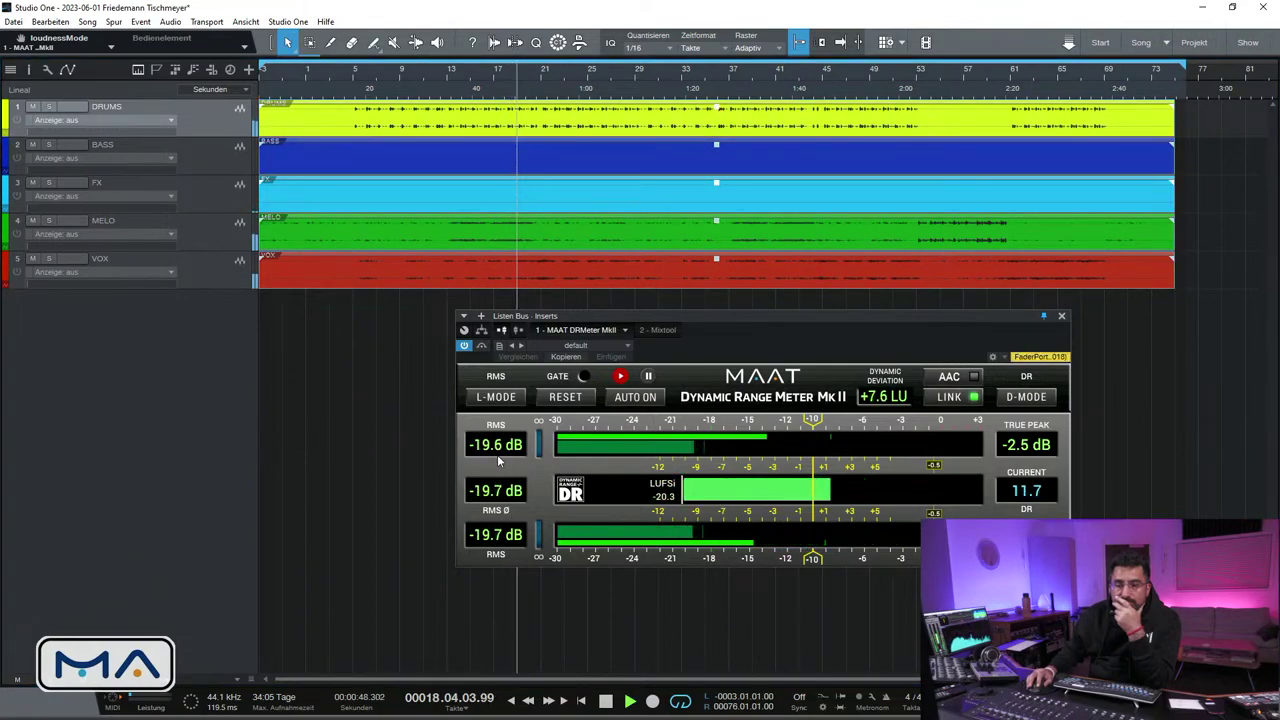
left_click_drag(718, 114, 719, 115)
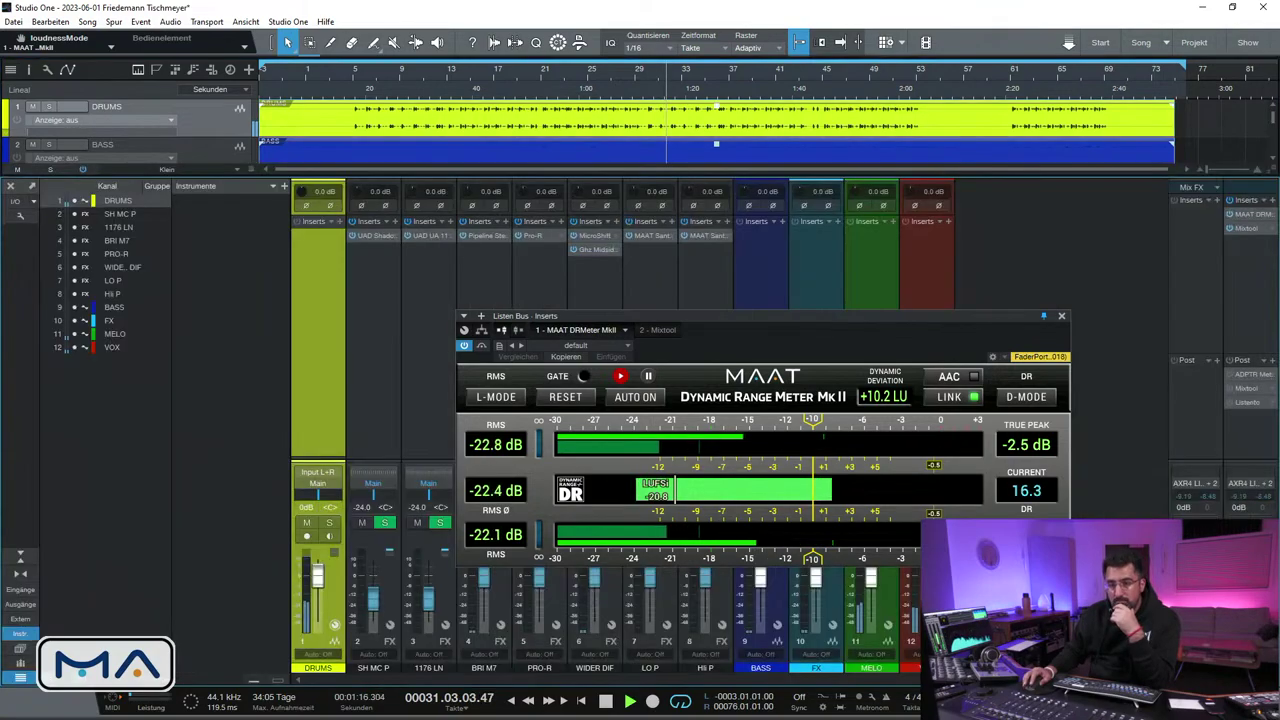
Close the DRMeter, move the DRUMS channel directly before BASS in the mixer and select the DRUMS to VOX channels
key("F3")
left_click(1062, 317)
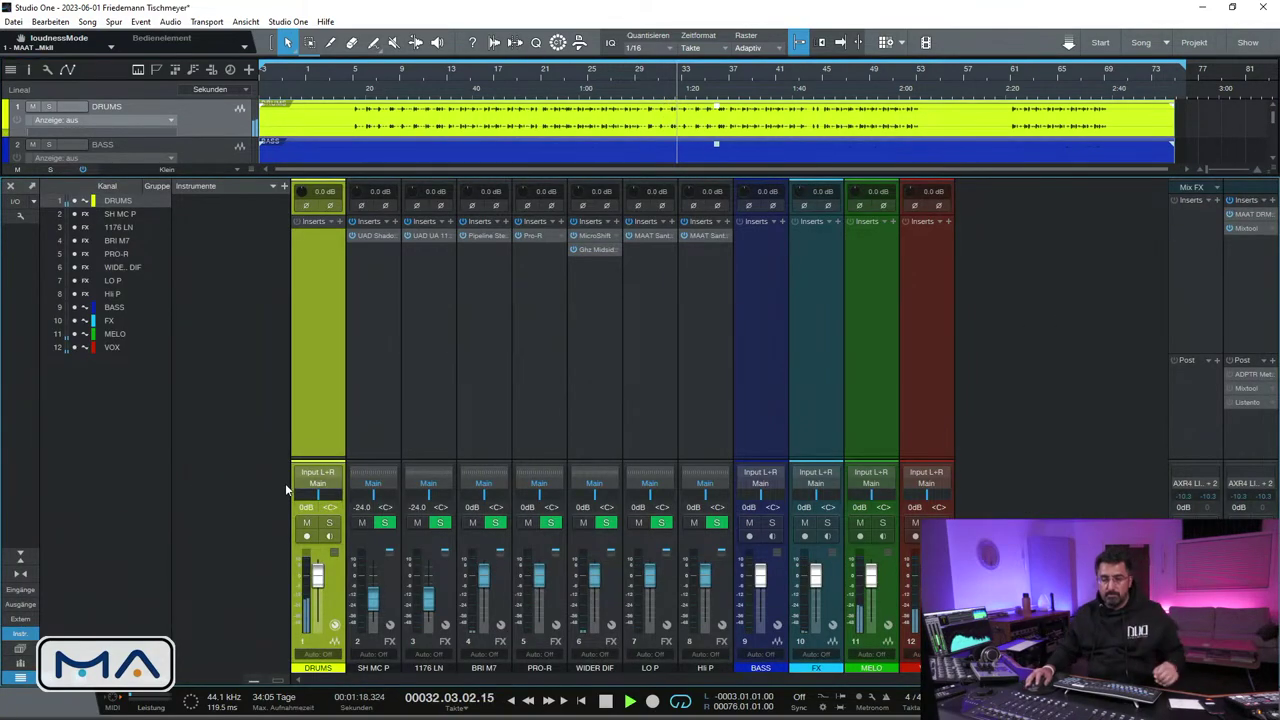
left_click_drag(338, 592, 740, 588)
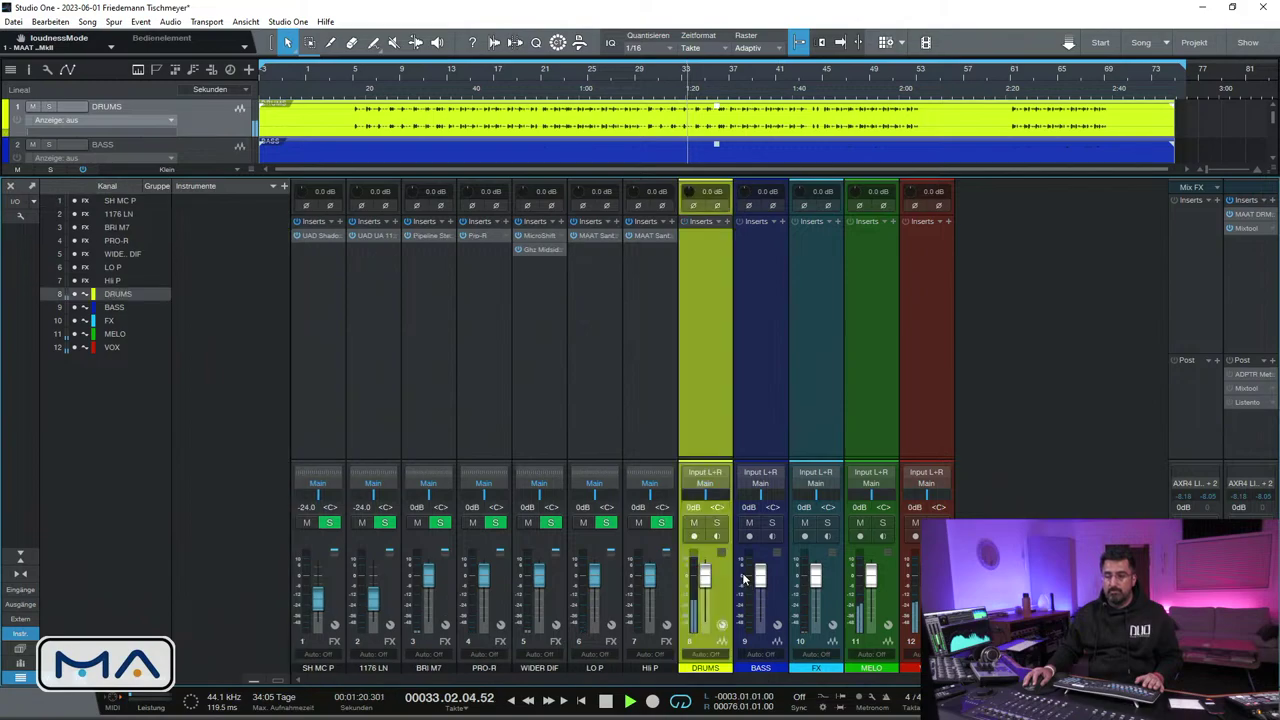
left_click(926, 590)
left_click(719, 598, "shift")
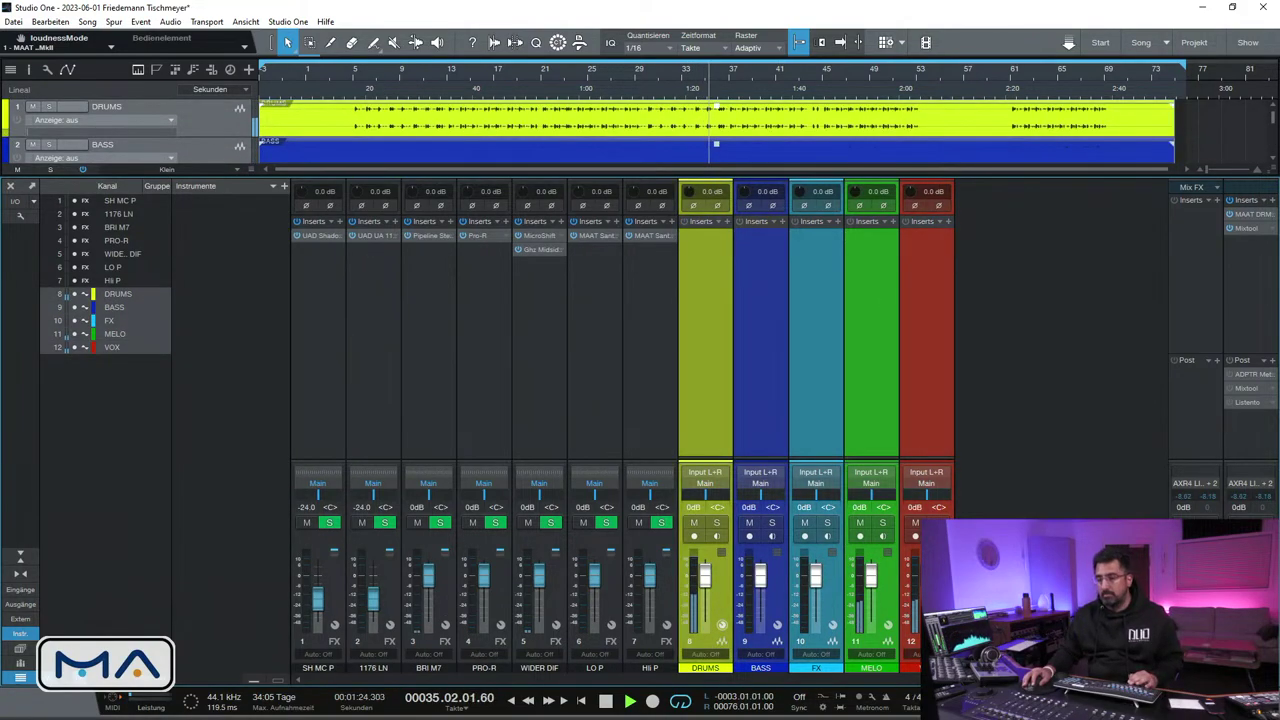
Restore the original event gain of all five stems and show the mixer again
key("F3")
left_click_drag(999, 403, 718, 104)
key("F3")
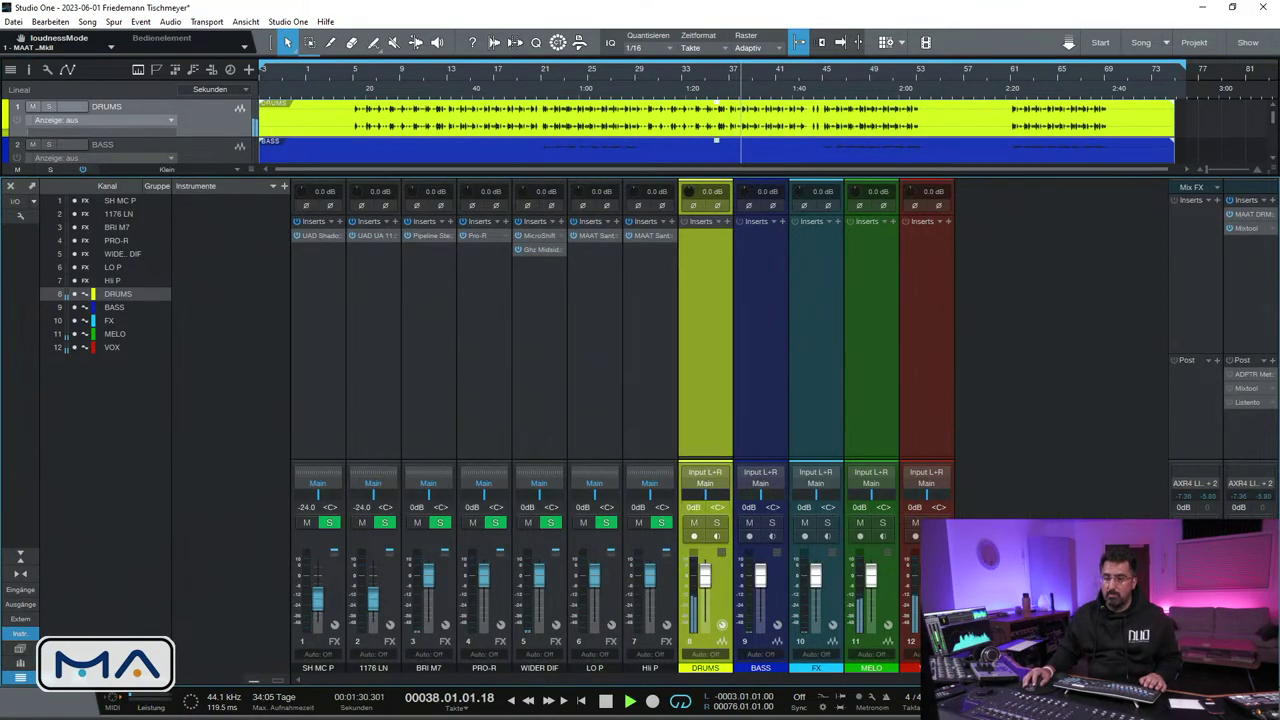
Reopen the Listen Bus DRMeter, place it over the lower mixer area and select the DRUMS to VOX channels
left_click(926, 340)
left_click(703, 218, "shift")
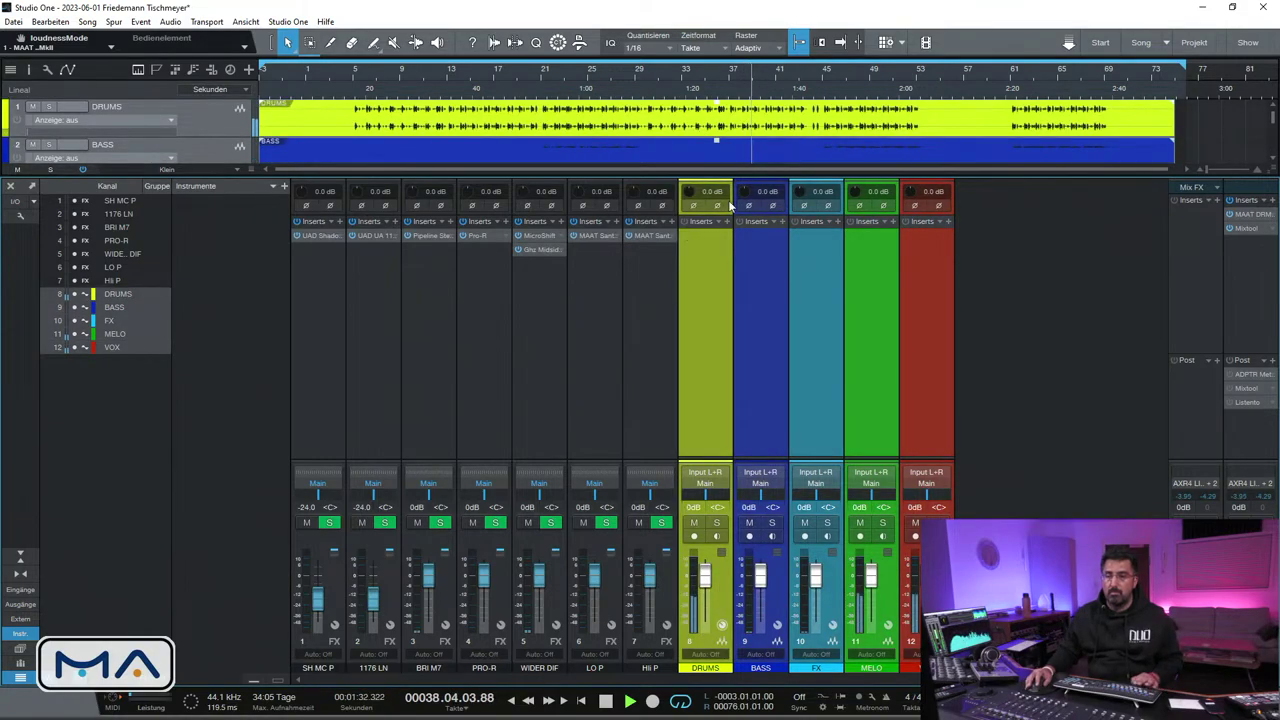
left_click(1248, 217)
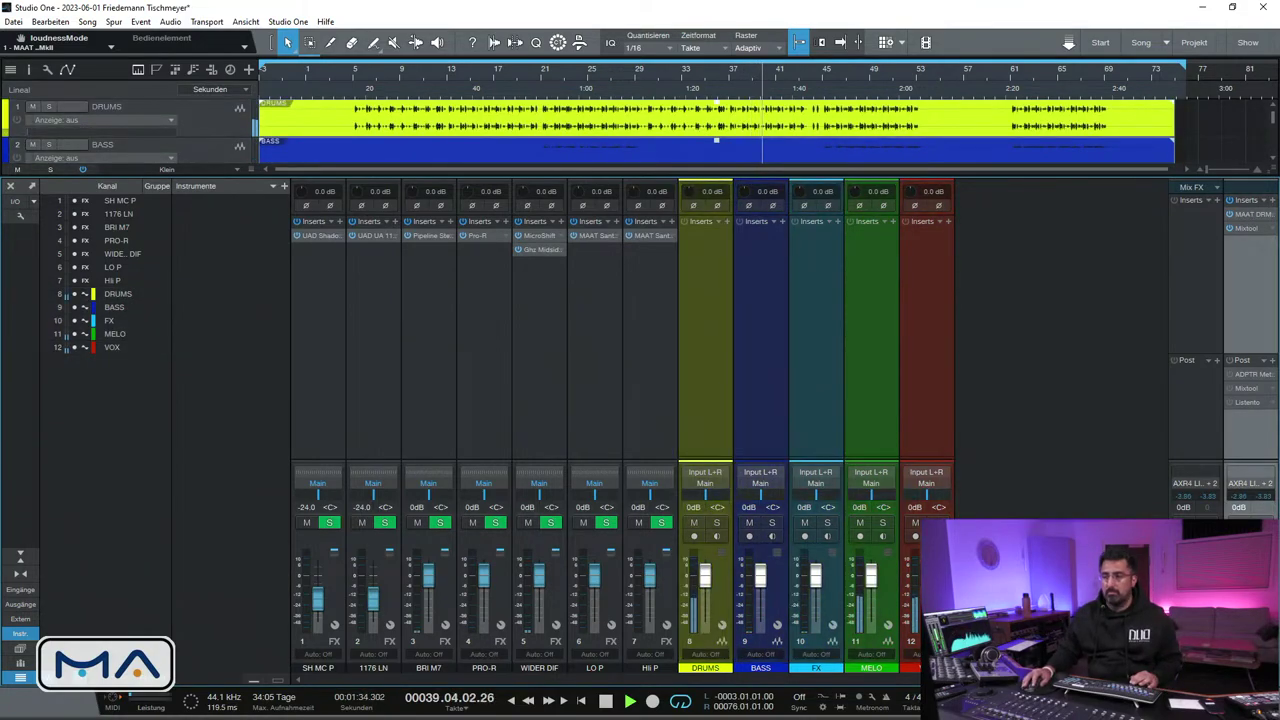
left_click_drag(735, 316, 431, 342)
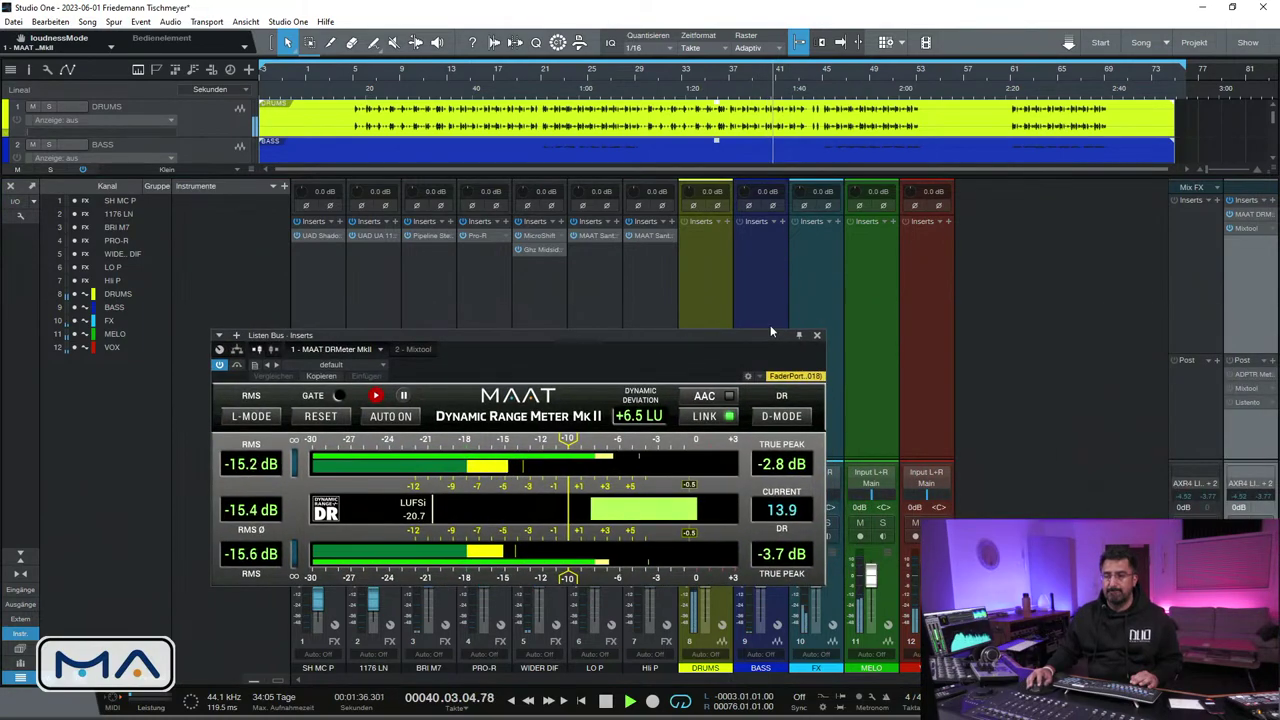
left_click(922, 339)
left_click(717, 296, "shift")
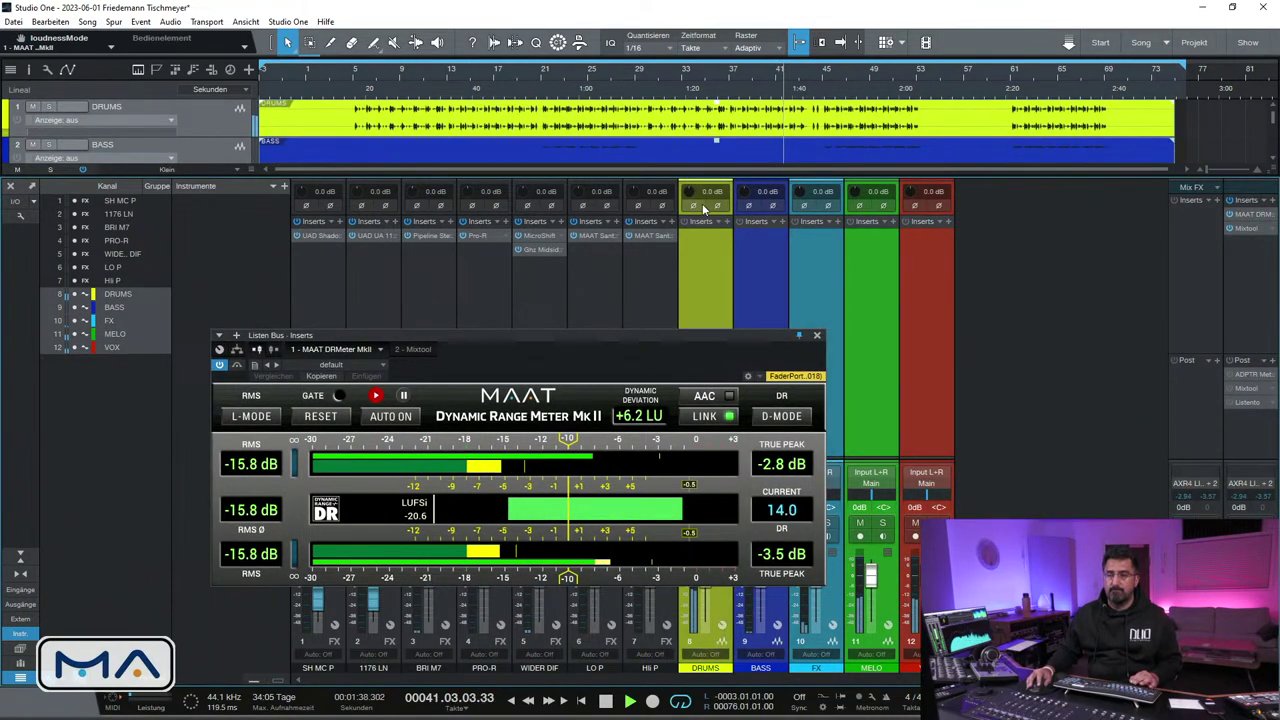
Set the input gain of the DRUMS to VOX channels to -4 dB together during playback, and stop playback
left_click_drag(712, 191, 712, 199)
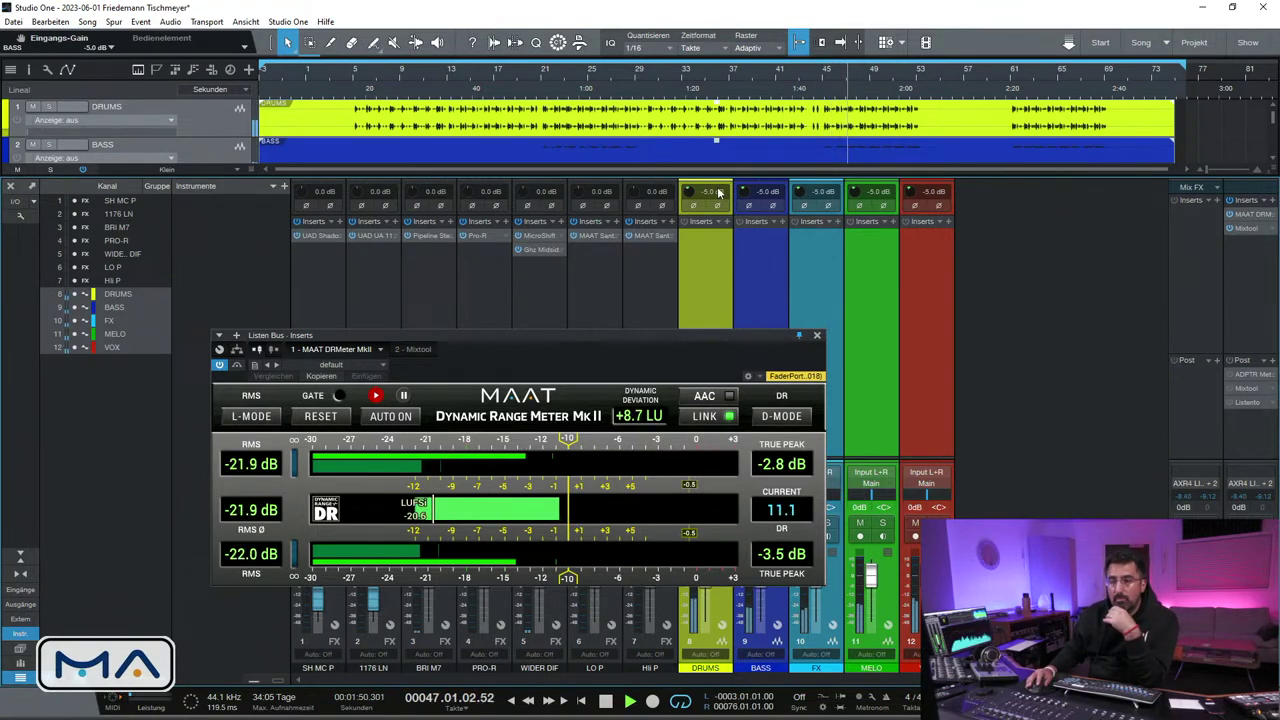
type("-4")
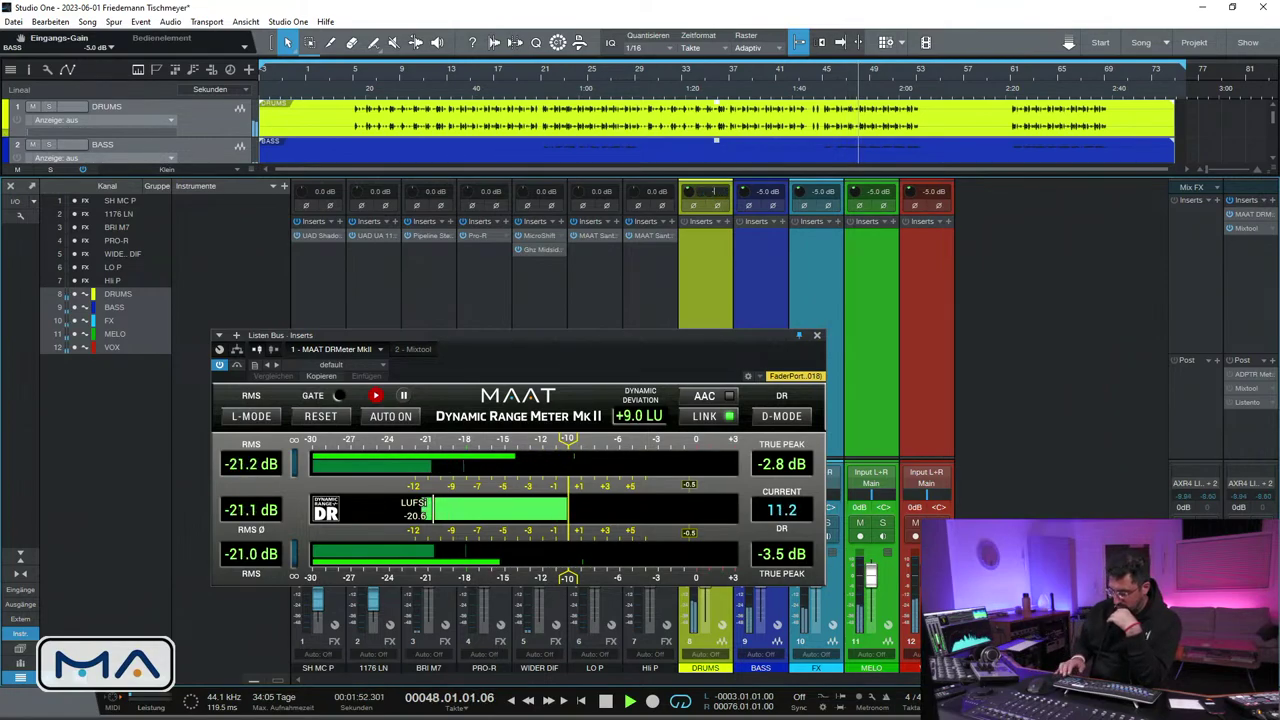
key("Return")
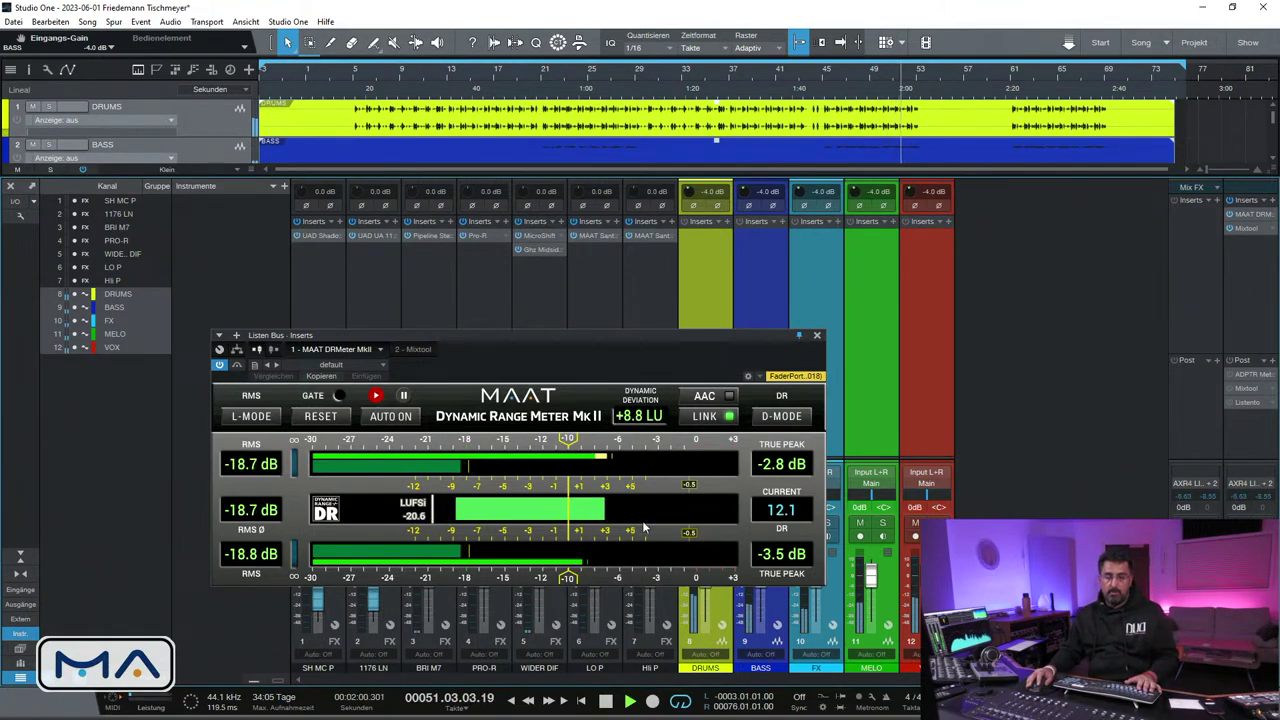
key("space")
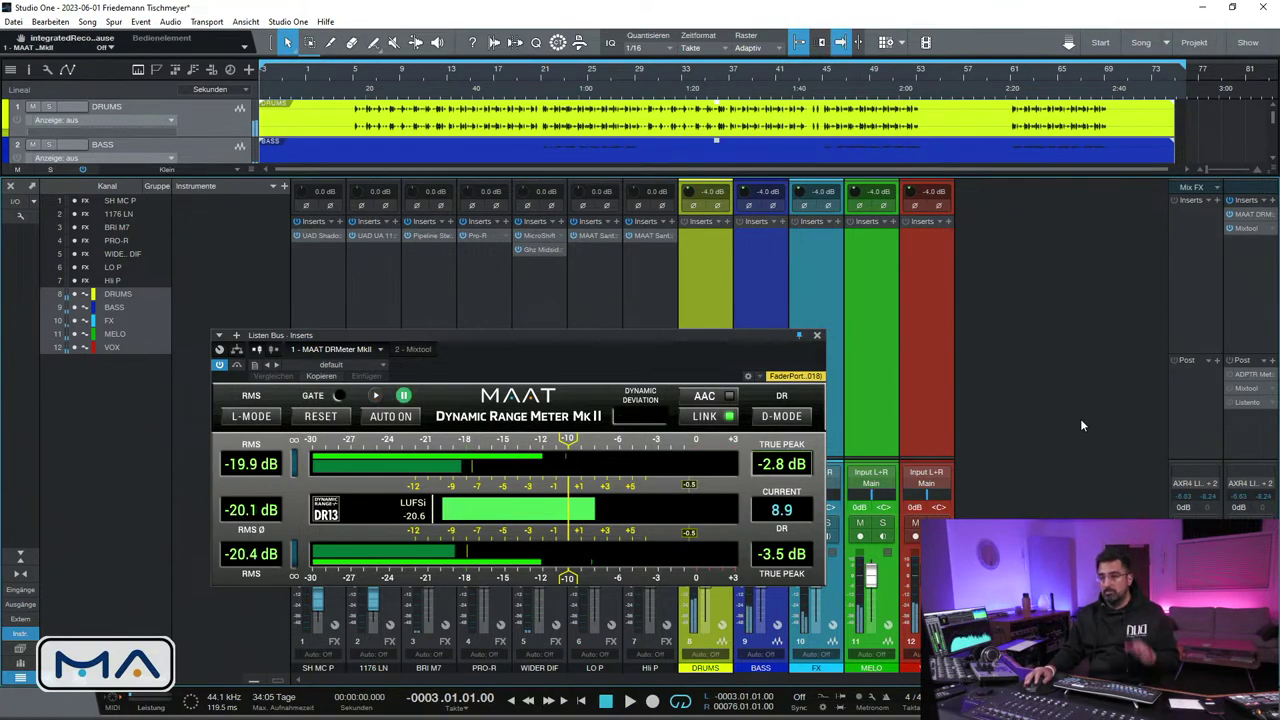
Close the DRMeter, view it once more on the Listen Bus, close it again and select the Listen Bus channel
left_click(817, 336)
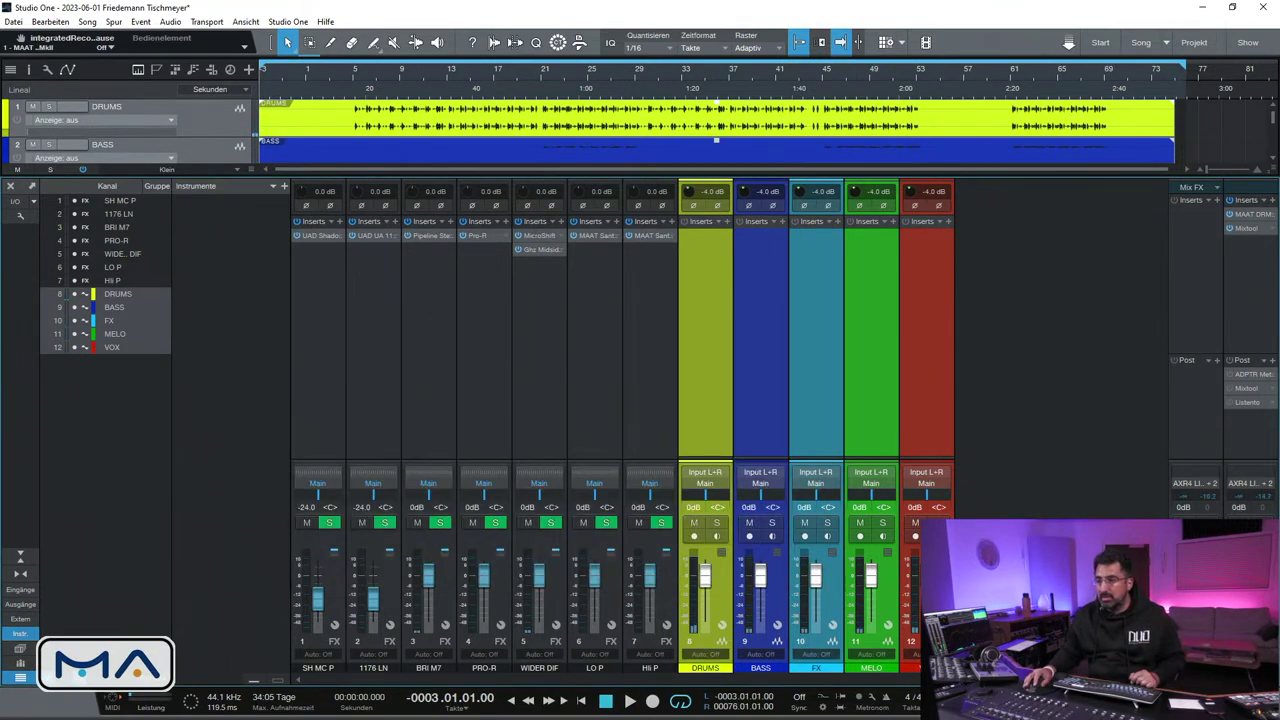
double_click(1249, 216)
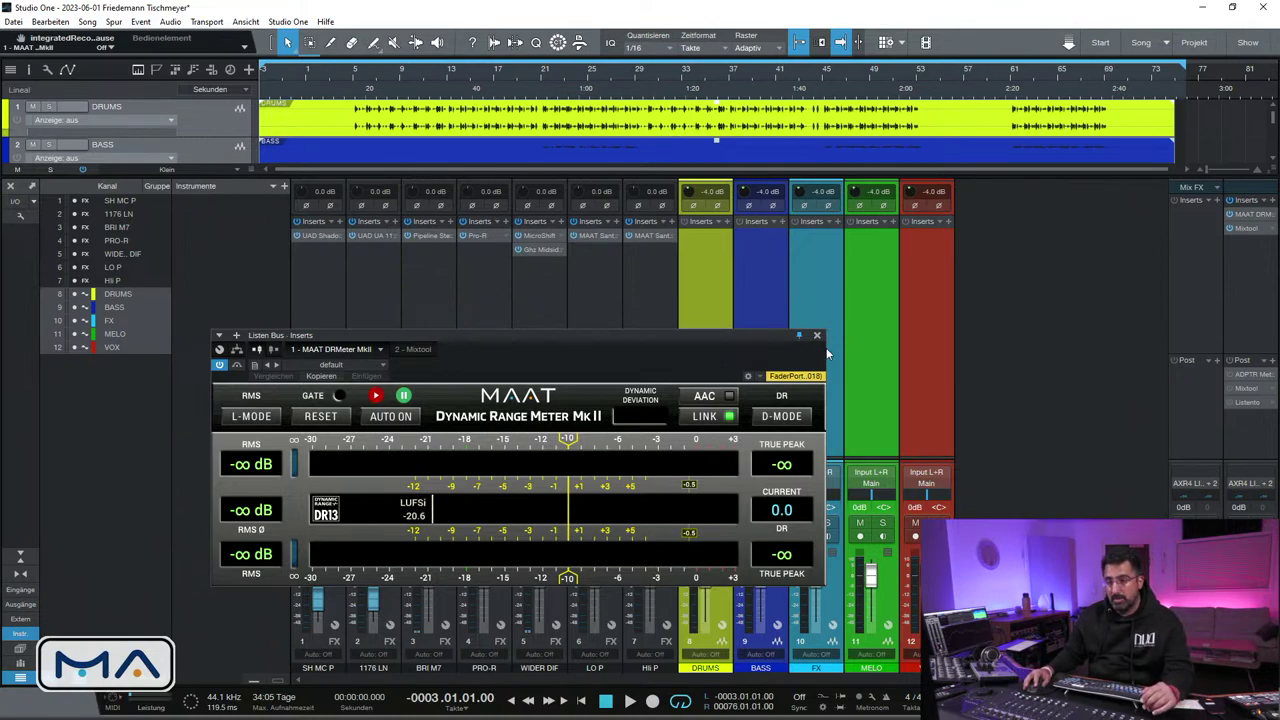
left_click(817, 337)
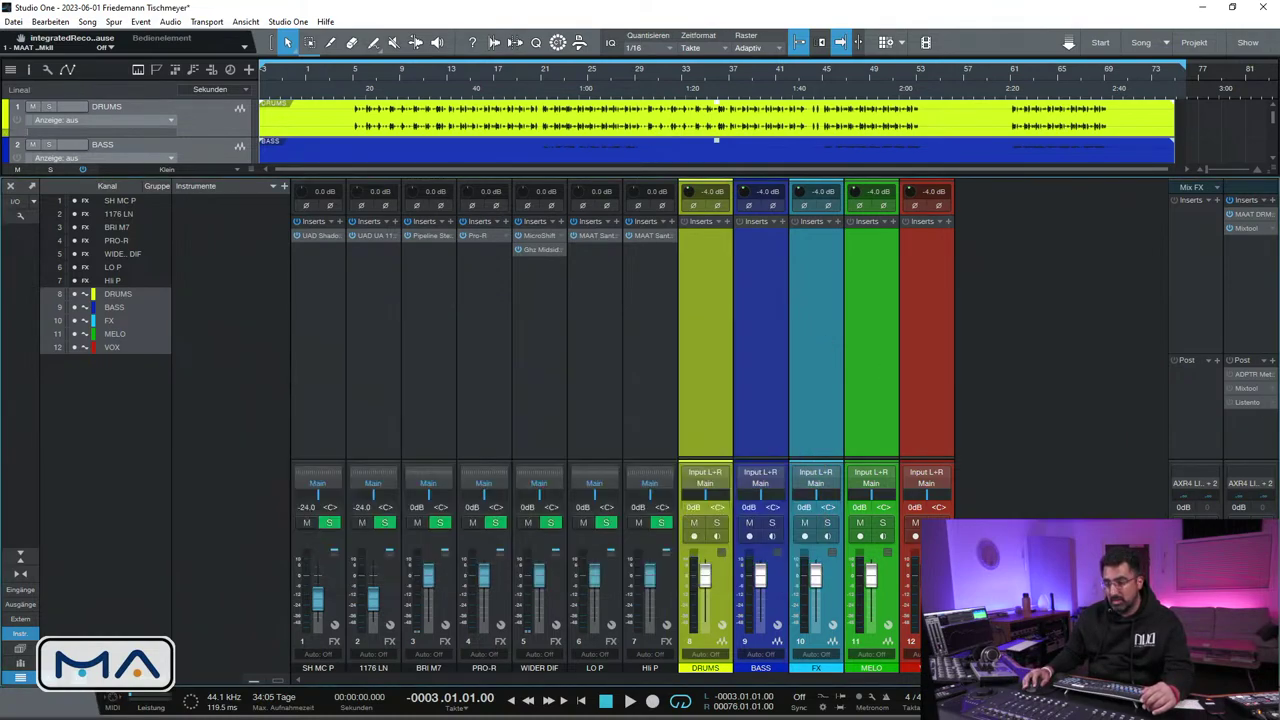
left_click(1248, 266)
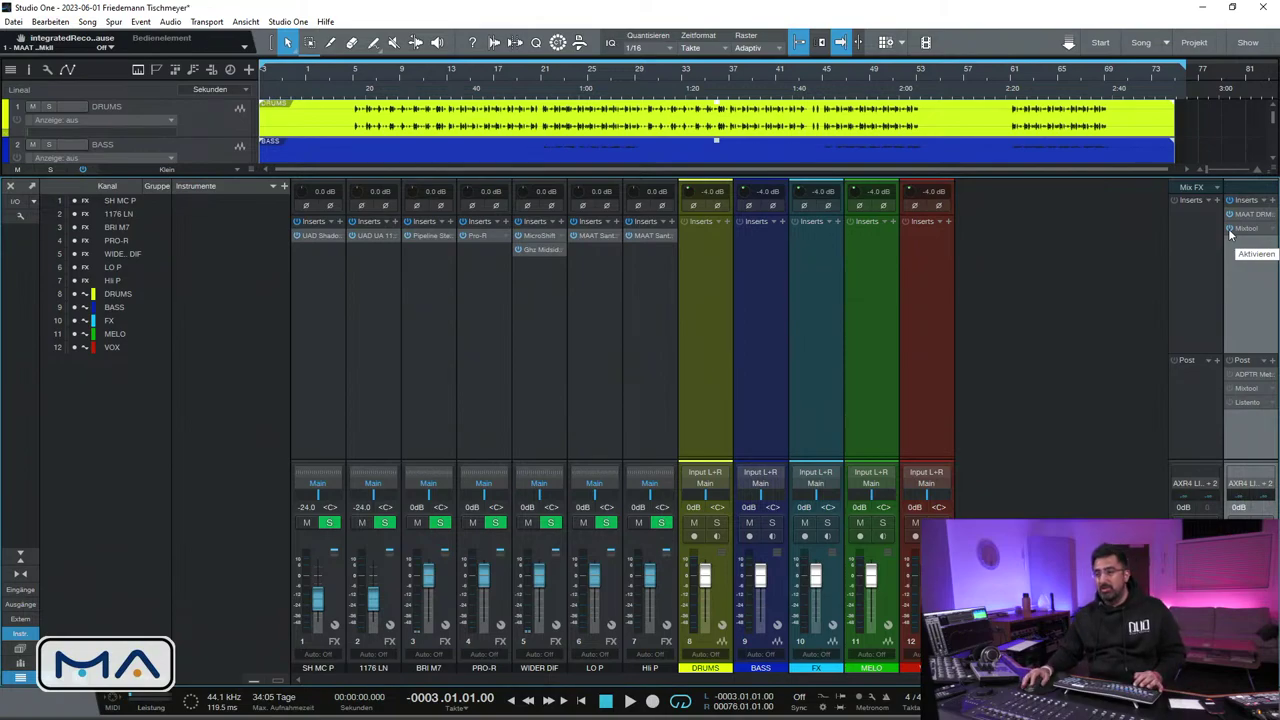
Hide the mixer, select all five stem events and open the mixdown export with inserting the result as a track enabled
key("F3")
left_click_drag(1221, 365, 204, 104)
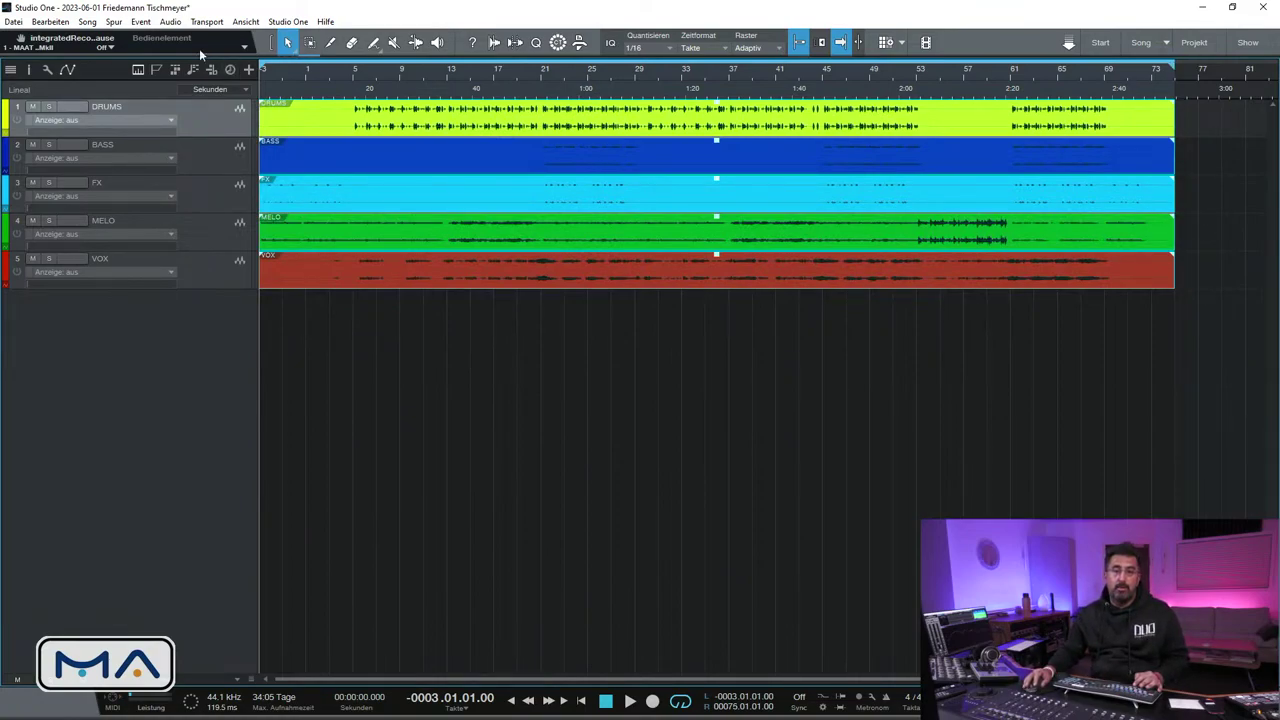
left_click(87, 21)
left_click(127, 64)
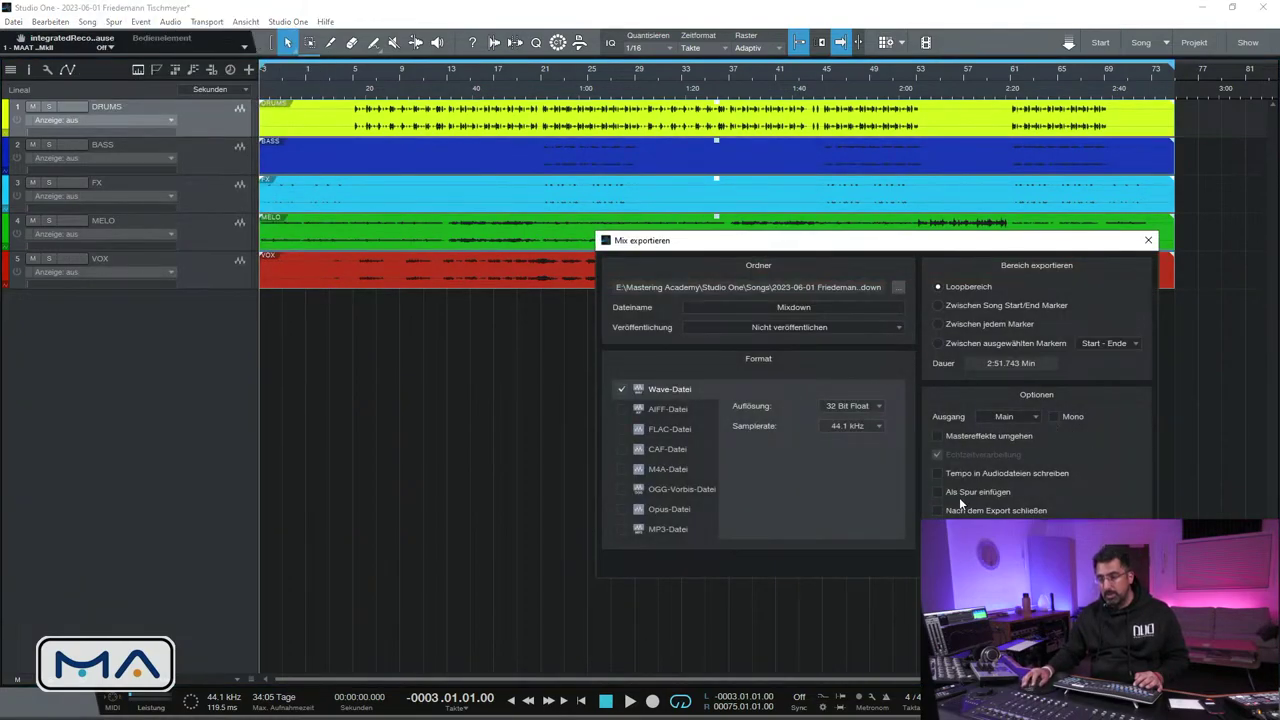
left_click(936, 492)
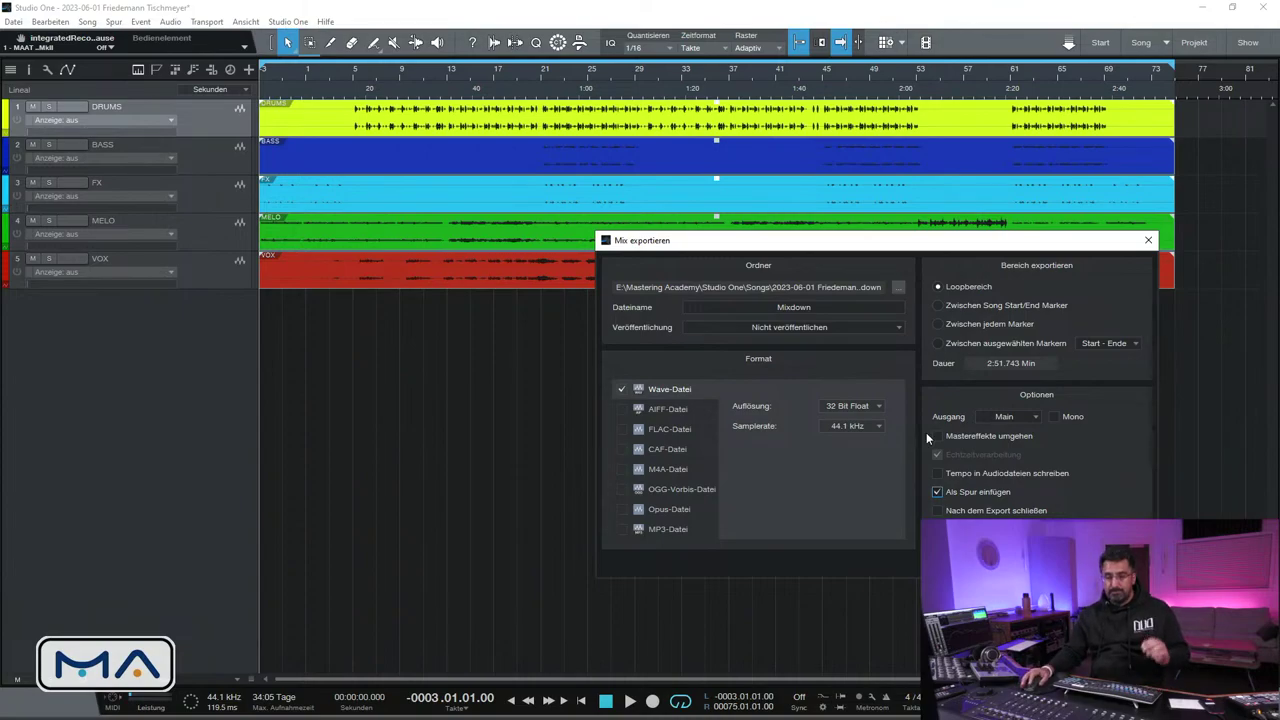
Name the mixdown file Wo Y3 Me Do - Ruffmix
left_click(836, 309)
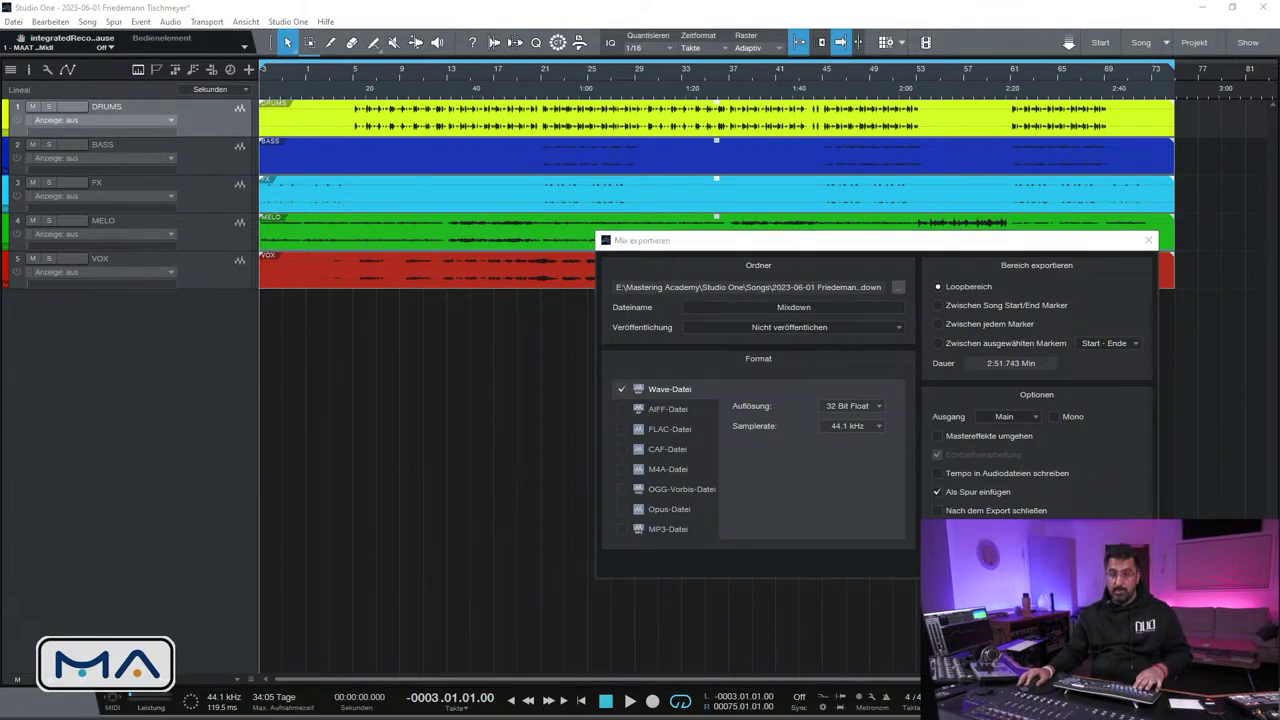
type("Wo Y3 Me Do - STEMS - 109bp")
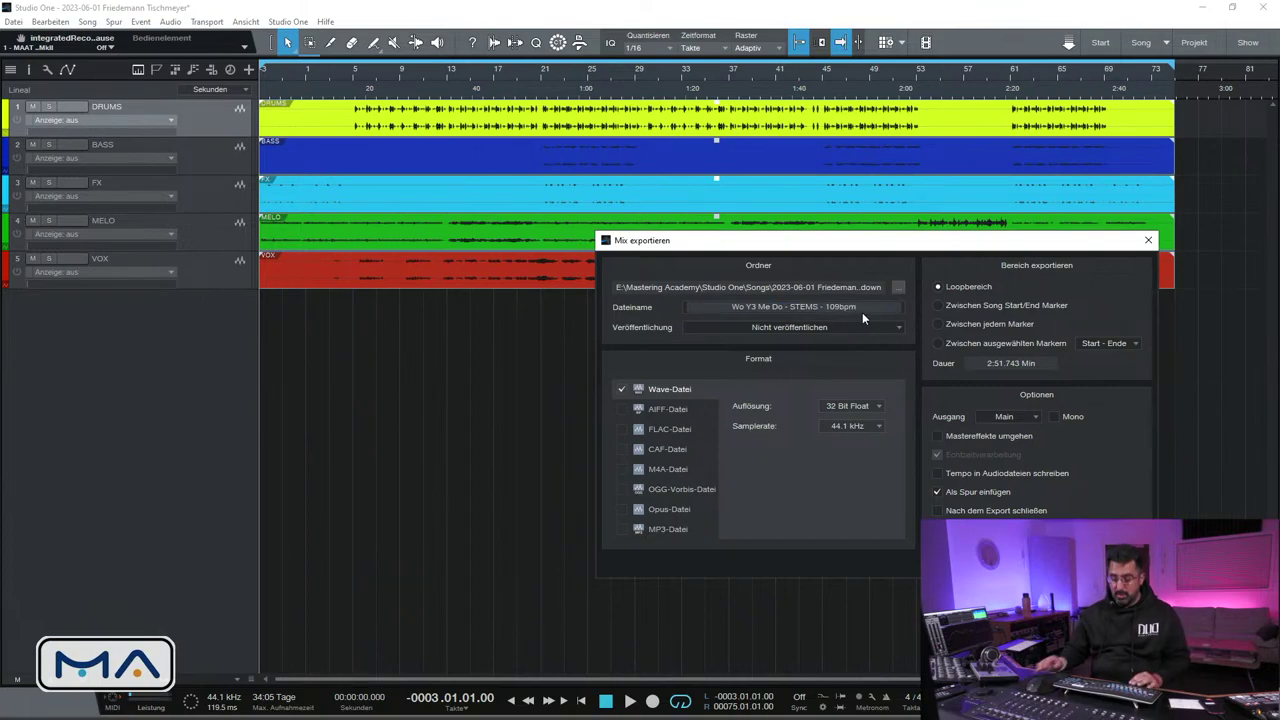
key("BackSpace")
key("BackSpace")
key("BackSpace")
key("BackSpace")
key("BackSpace")
key("BackSpace")
key("BackSpace")
key("BackSpace")
key("BackSpace")
key("BackSpace")
key("BackSpace")
key("BackSpace")
key("BackSpace")
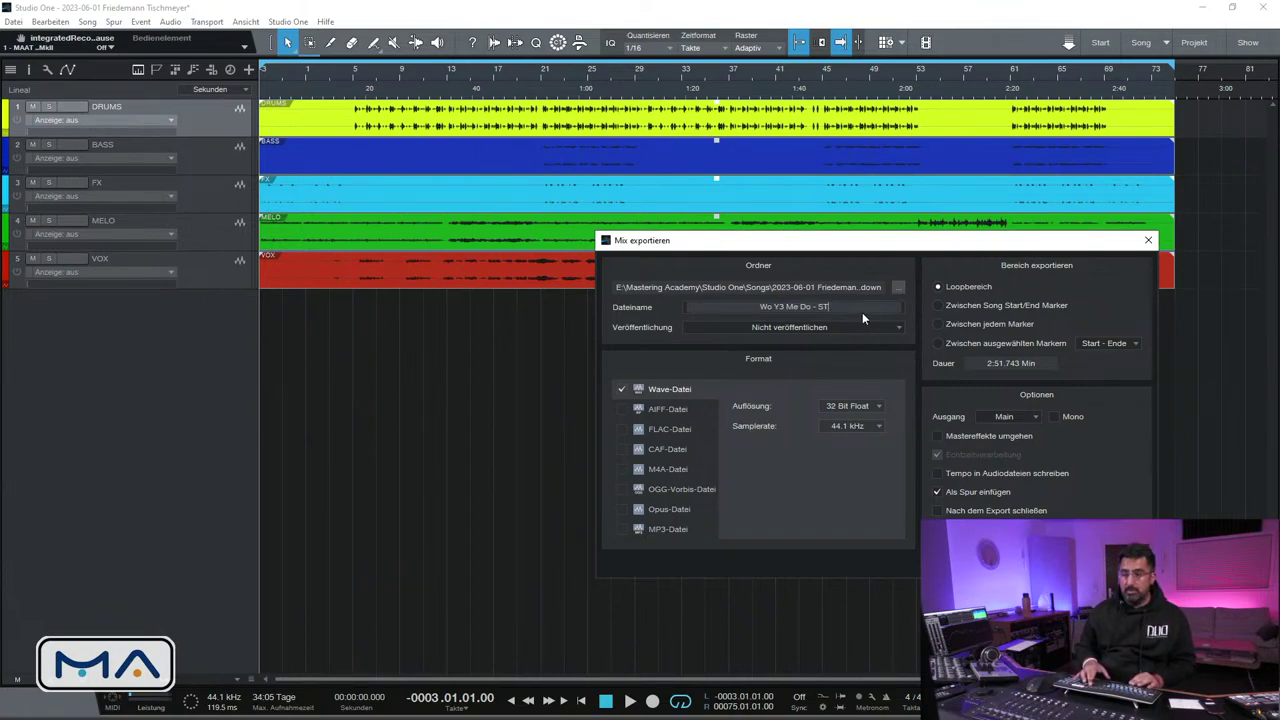
type("Ruf")
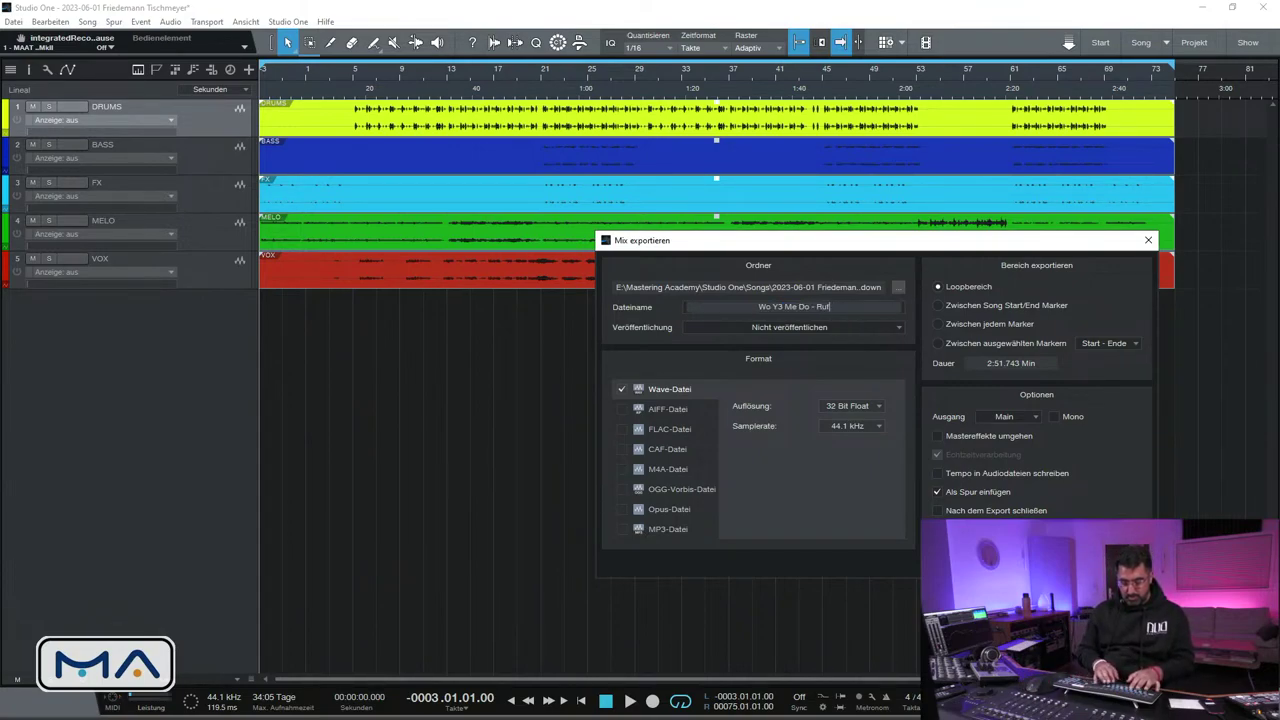
type("fmix")
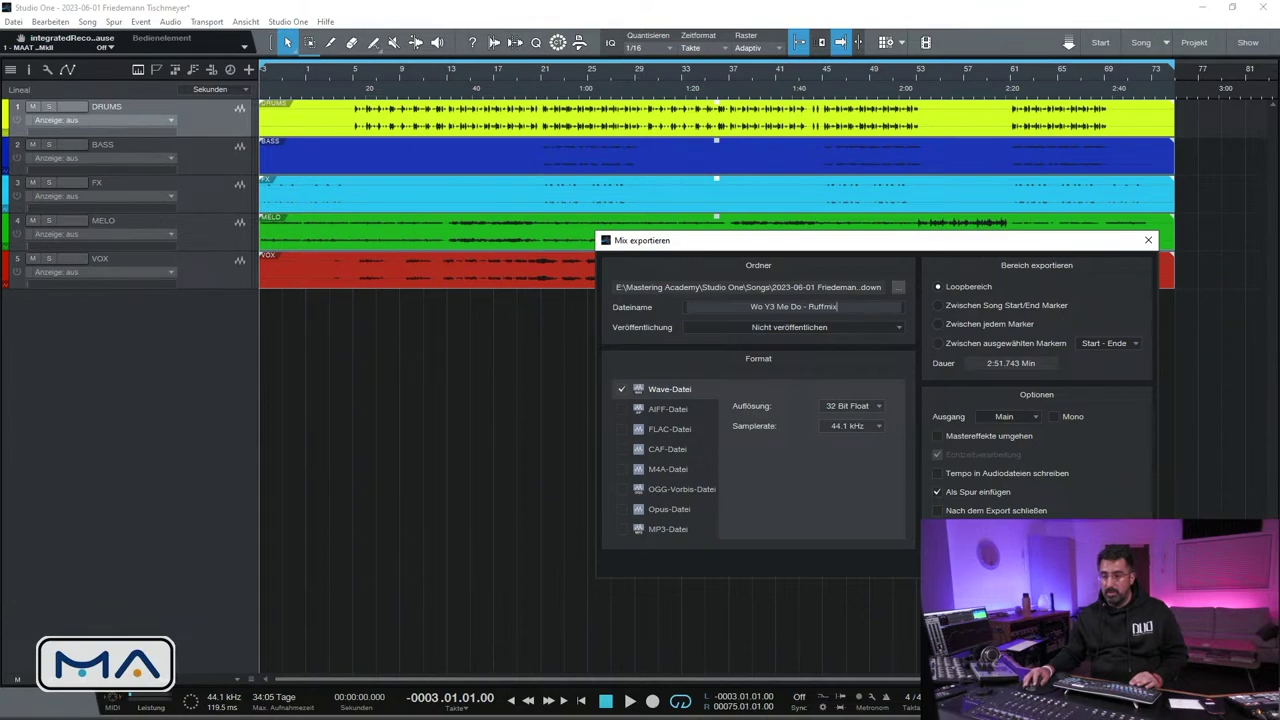
key("Return")
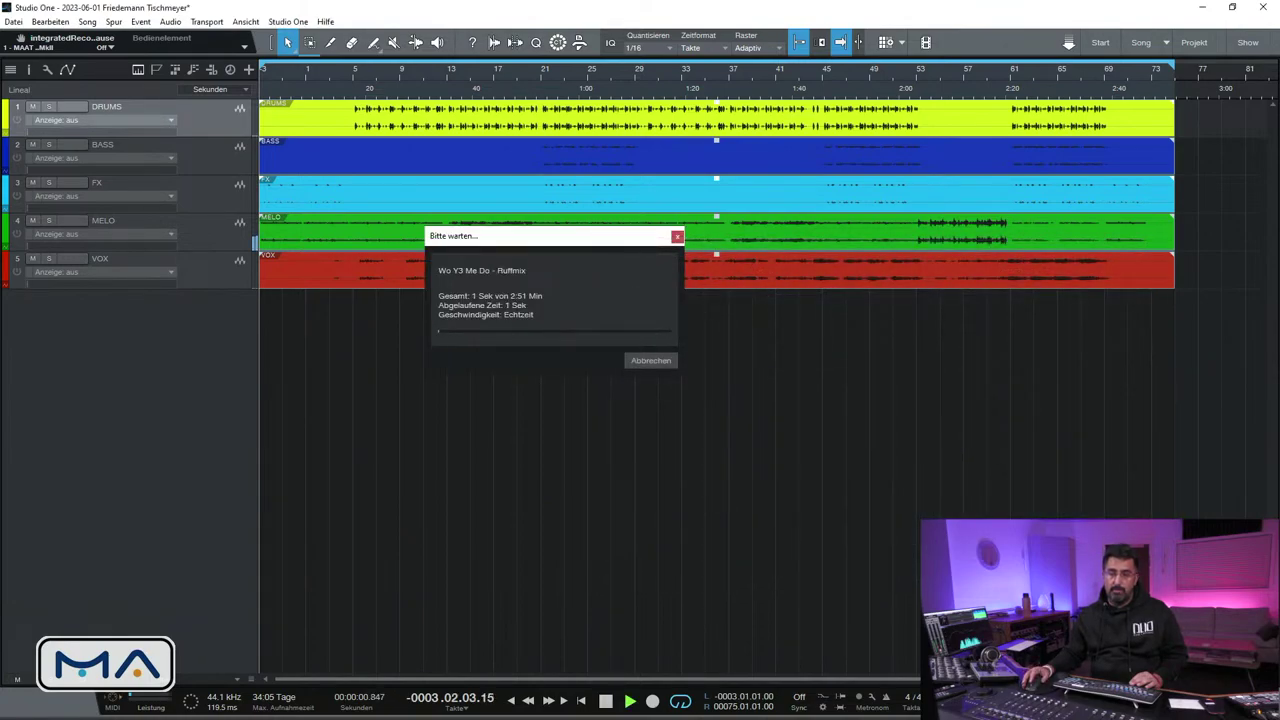
left_click(664, 361)
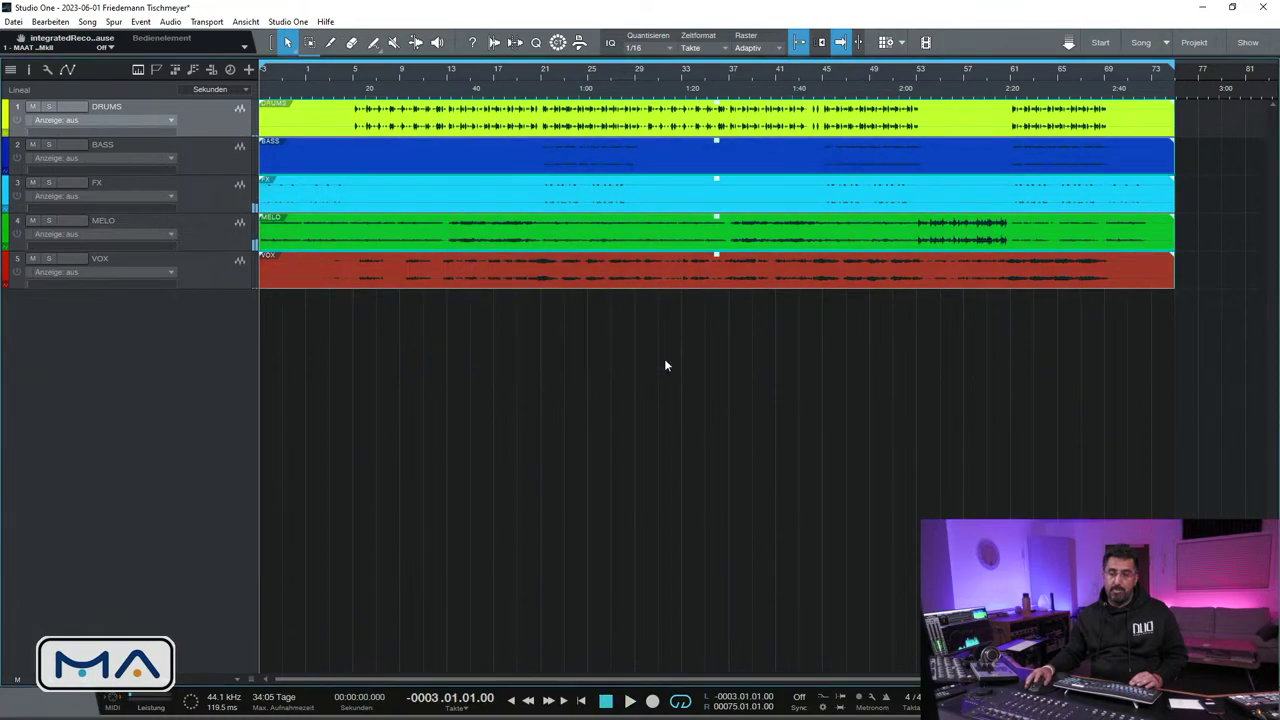
key("F3")
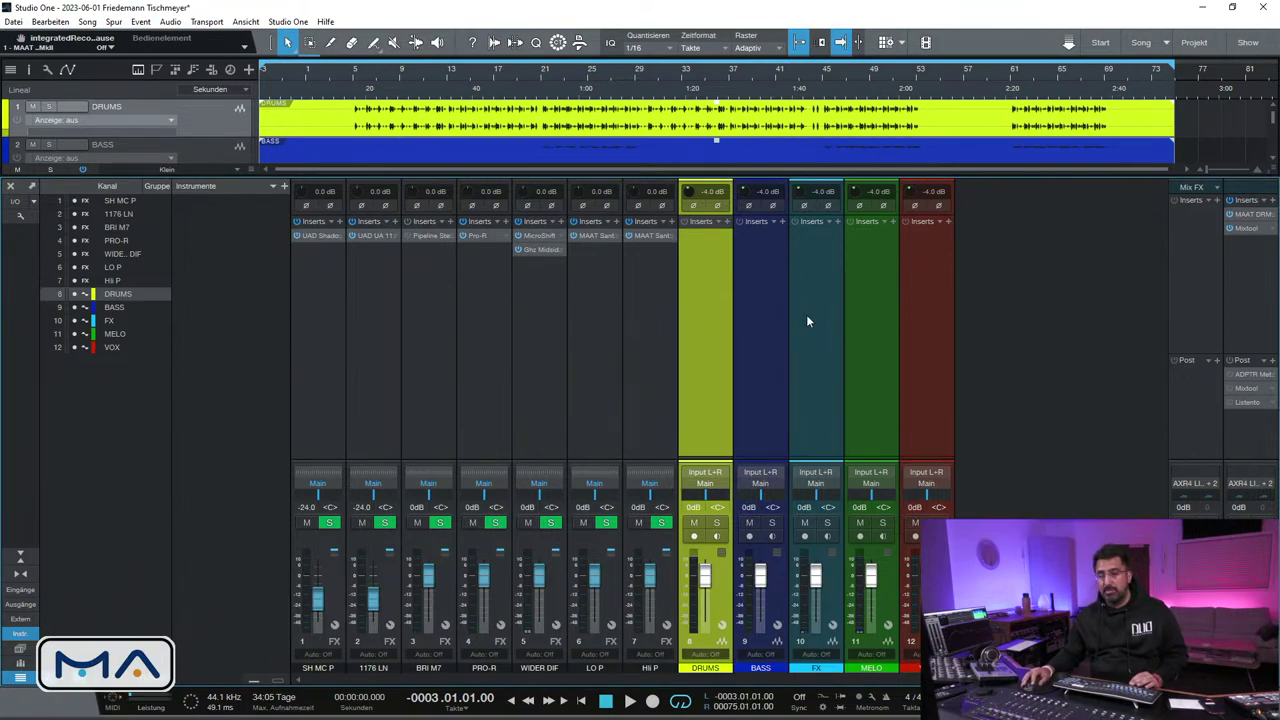
key("F3")
Select all five stem events and export the loop range as the 32-bit float, 44.1 kHz Wave file Wo Y3 Me Do - Ruffmix
left_click_drag(1162, 366, 275, 115)
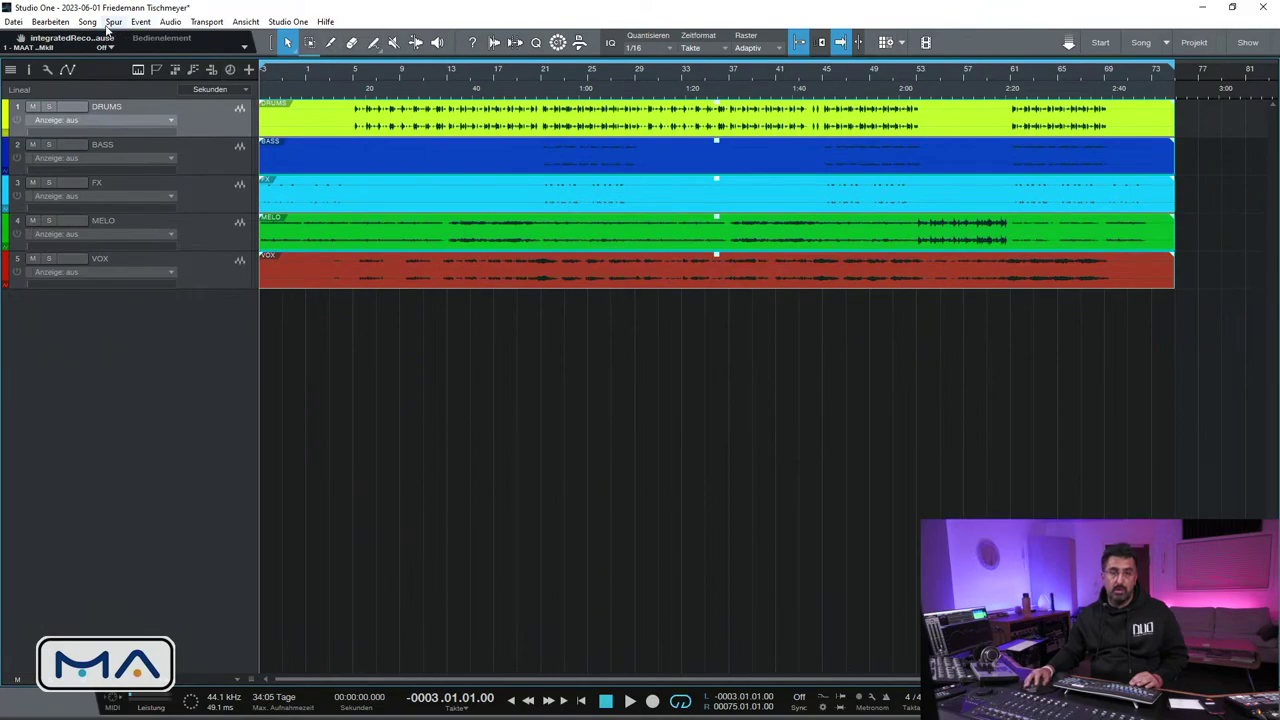
left_click(87, 21)
left_click(108, 67)
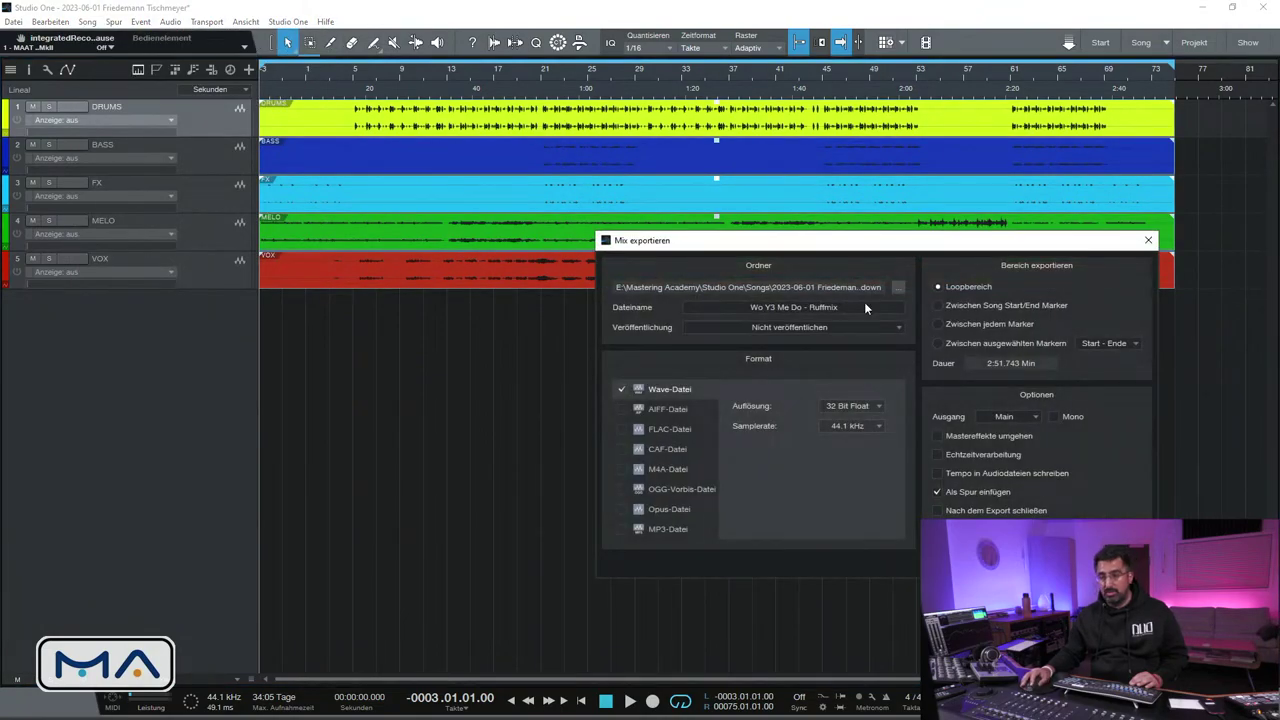
left_click(1064, 563)
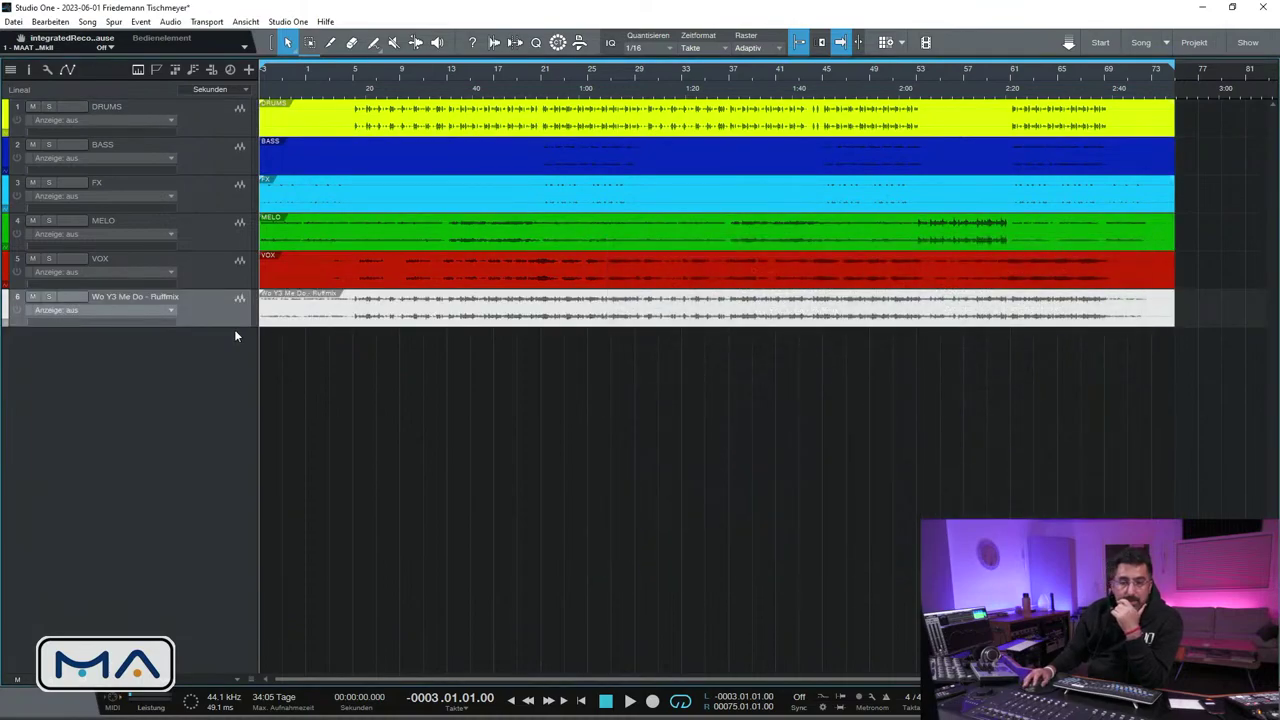
Enlarge the Wo Y3 Me Do - Ruffmix track to inspect its waveform and mute its event with the Mute tool
left_click_drag(234, 326, 279, 539)
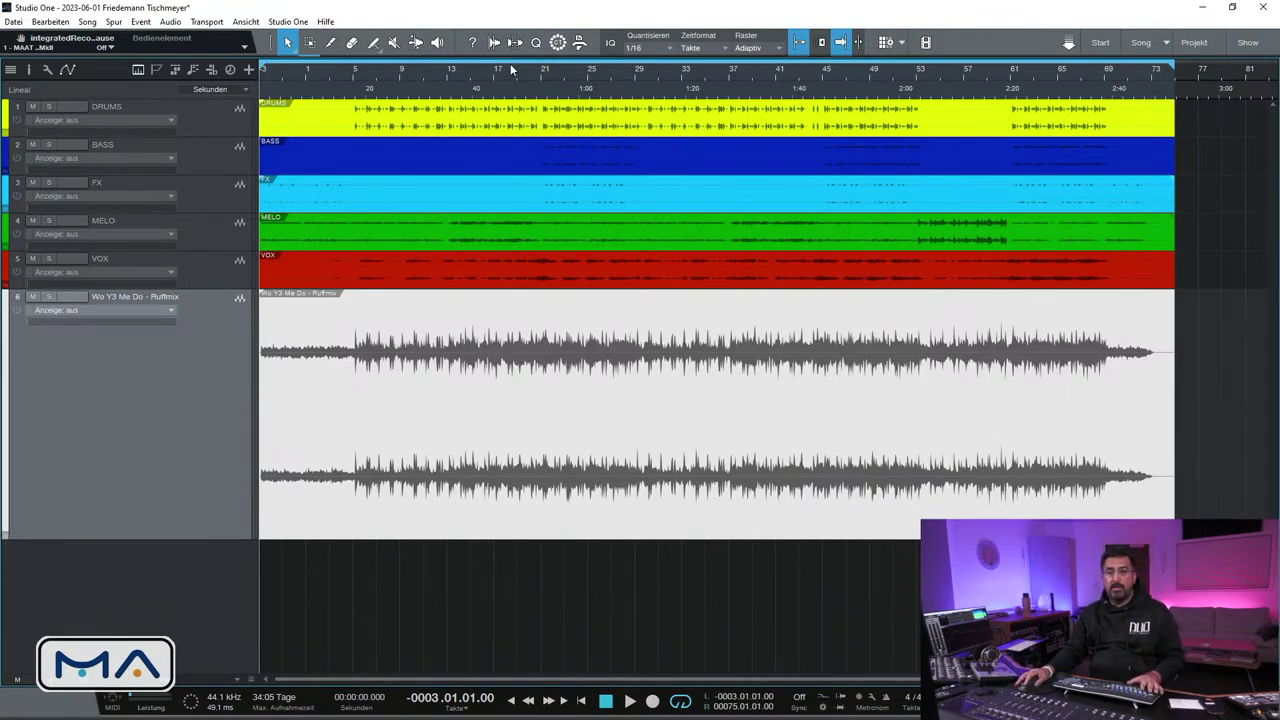
left_click(392, 42)
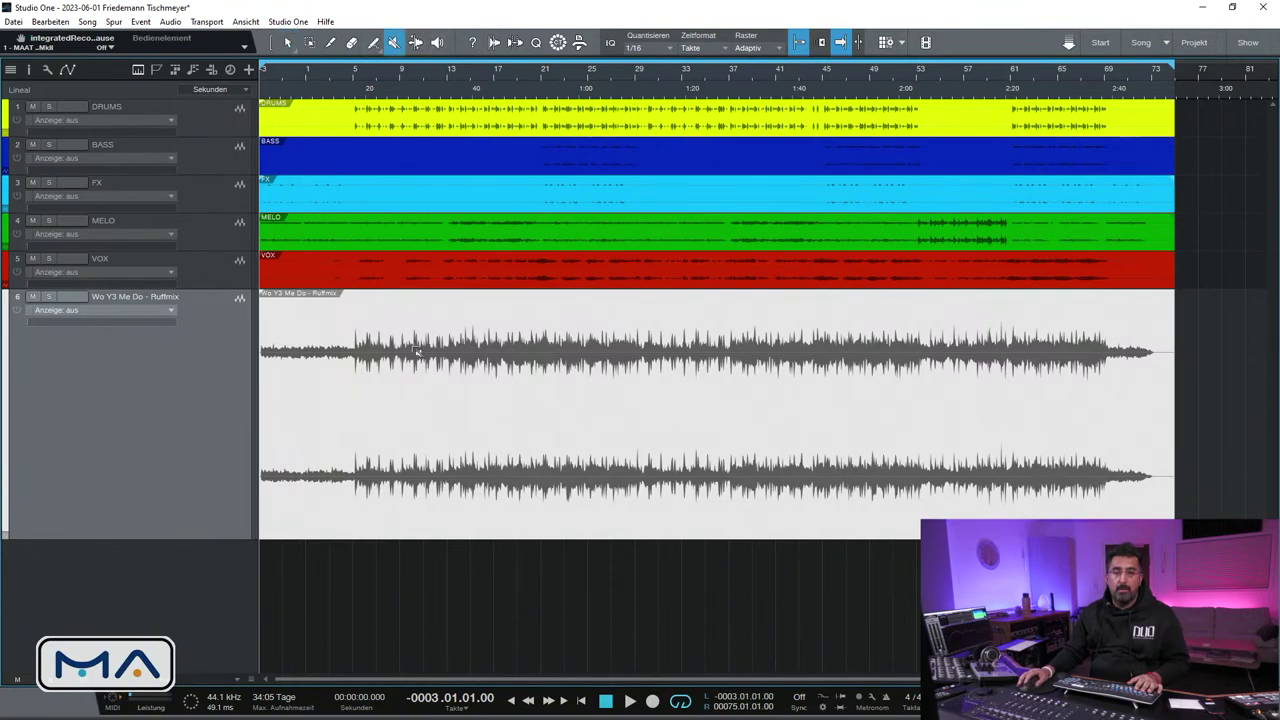
left_click(420, 358)
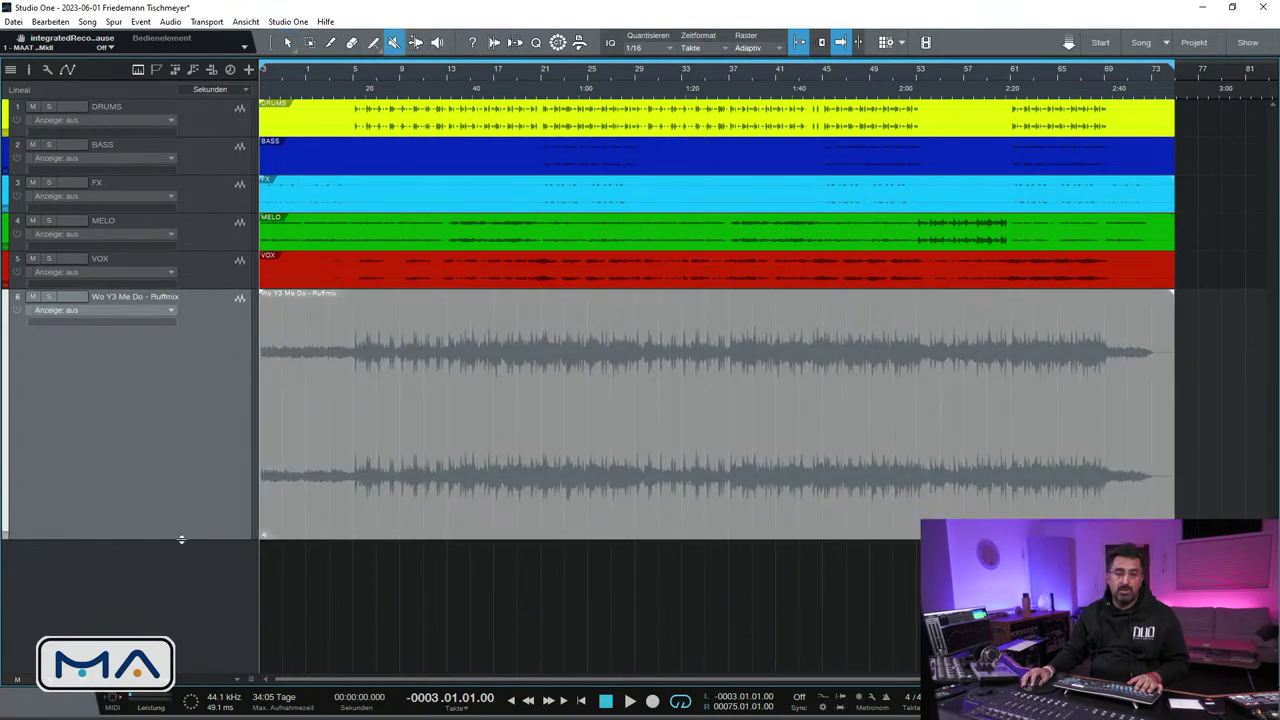
Shrink the Ruffmix track back to the height of the stems and move it above the DRUMS track
left_click_drag(182, 540, 209, 364)
left_click_drag(227, 146, 230, 118)
left_click_drag(232, 174, 235, 136)
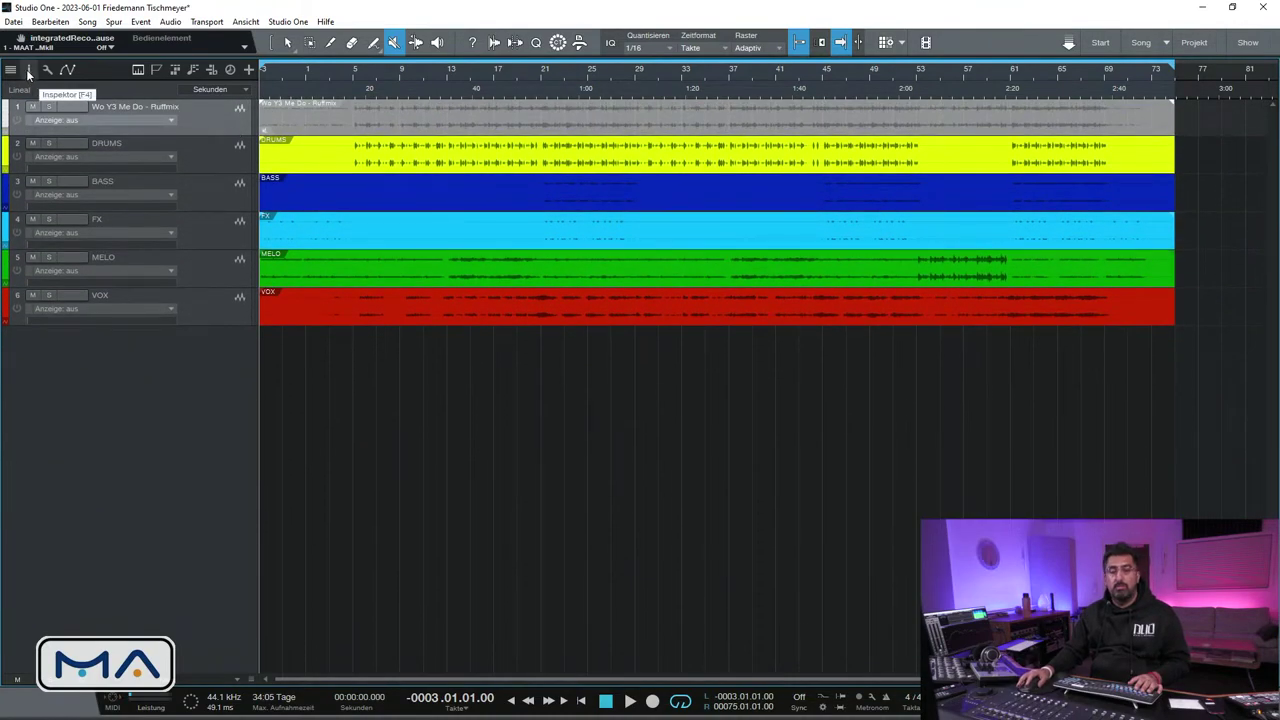
Show the track list, hide the Ruffmix track from the arrangement and close the list again
left_click(29, 72)
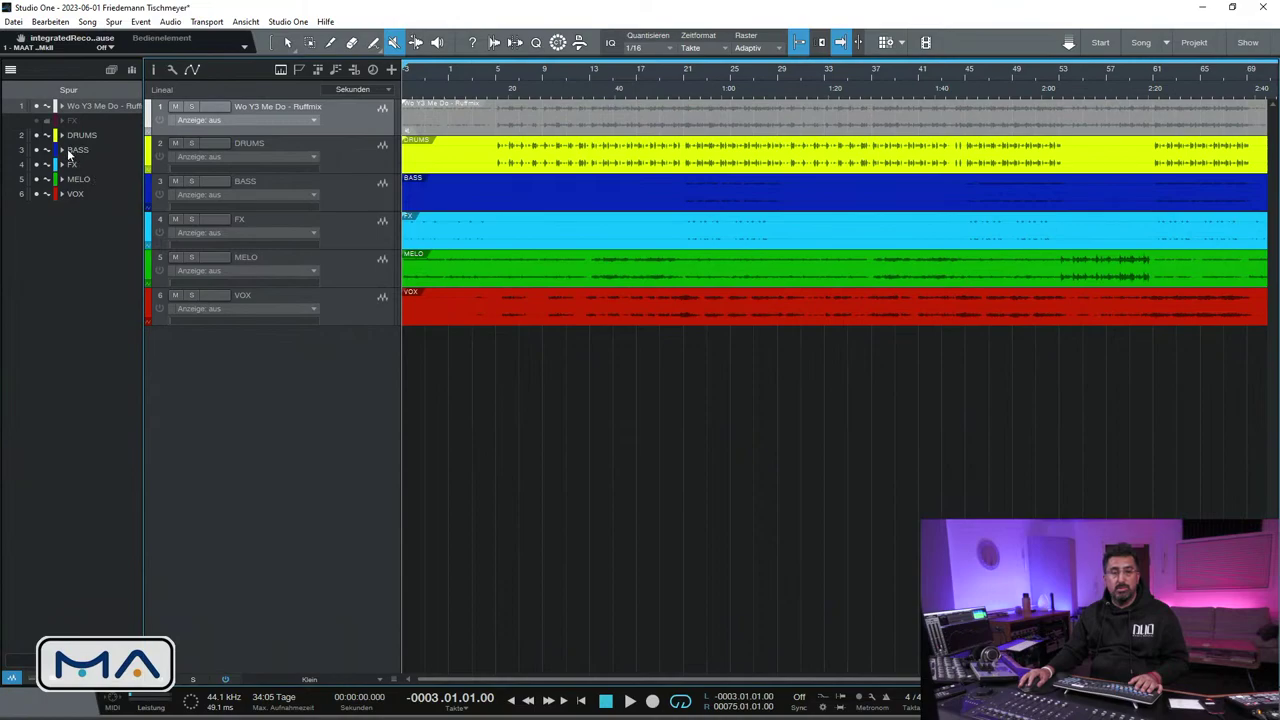
left_click(36, 106)
left_click(14, 70)
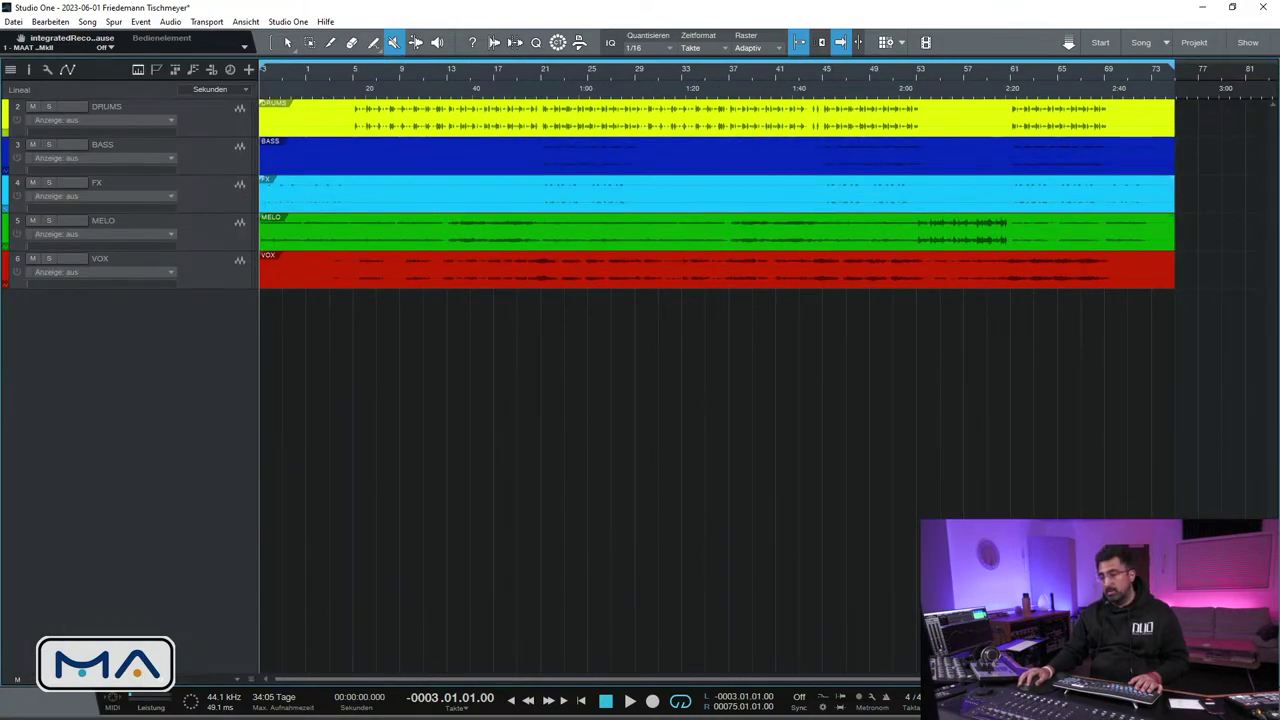
Show the mixer, open ADPTR MetricAB from the Listen Bus post-fader inserts, move its window higher and expand it to the full view
key("F3")
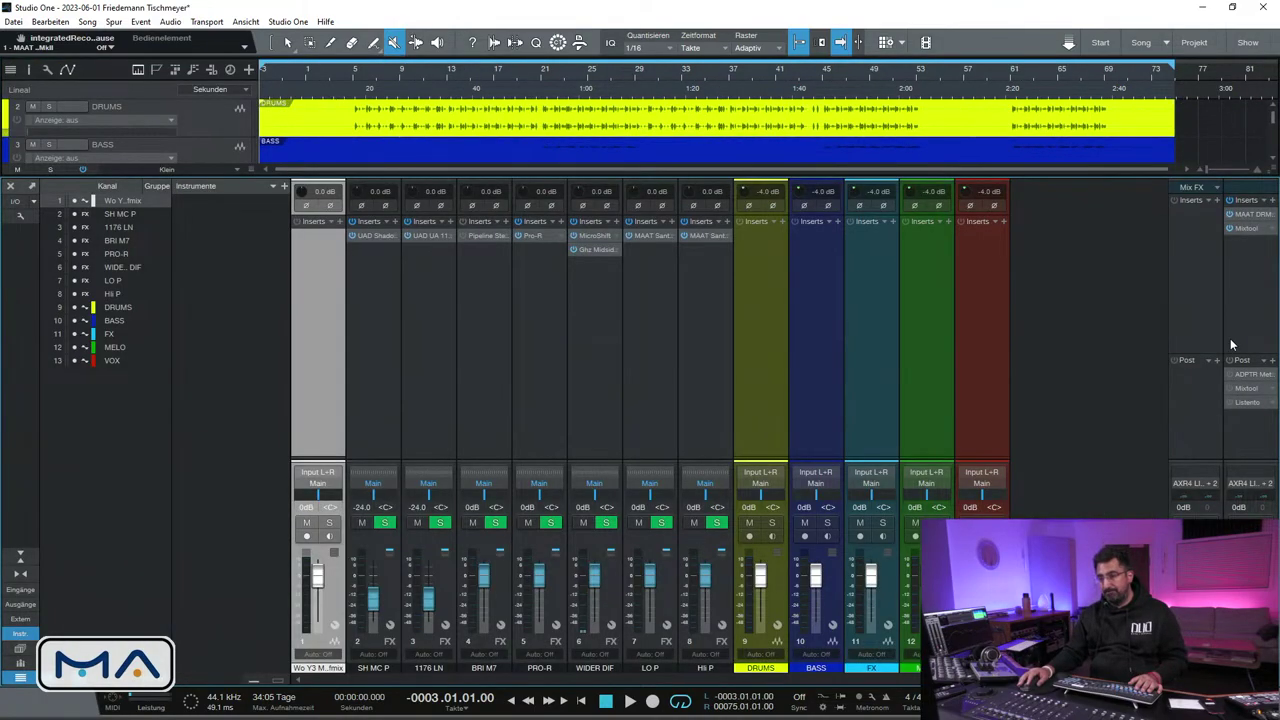
left_click(1250, 376)
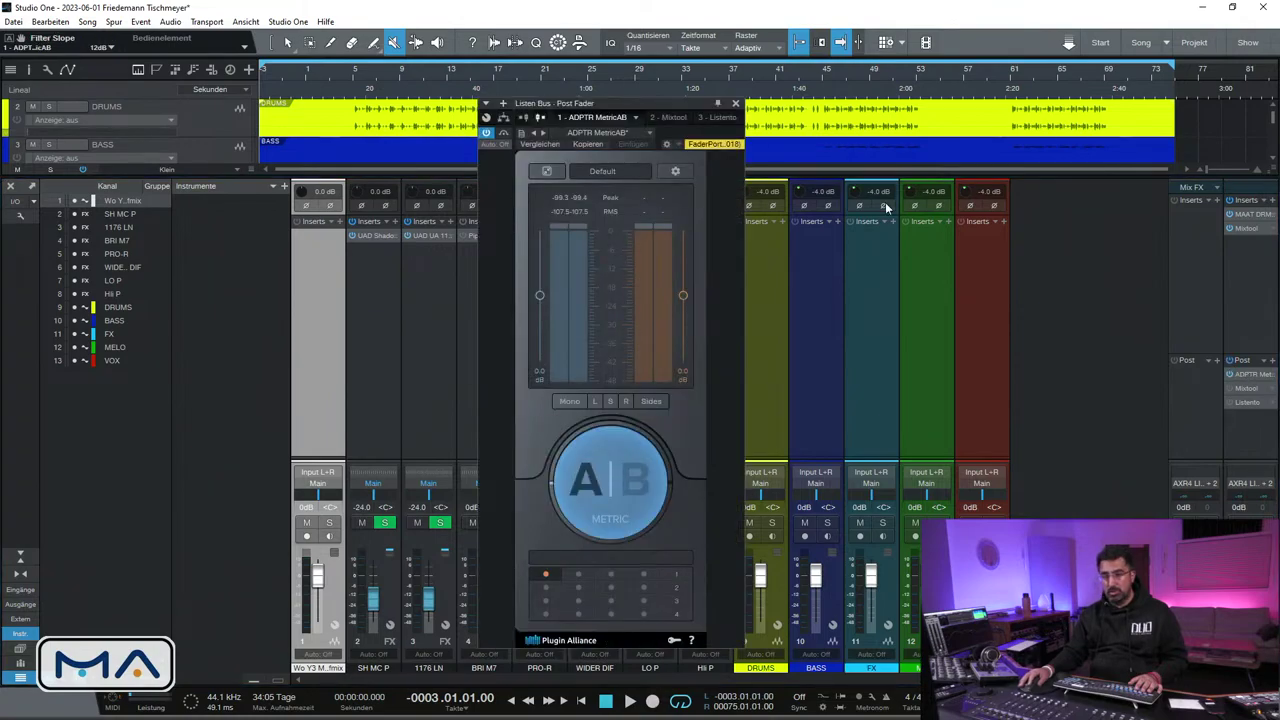
left_click_drag(702, 104, 607, 57)
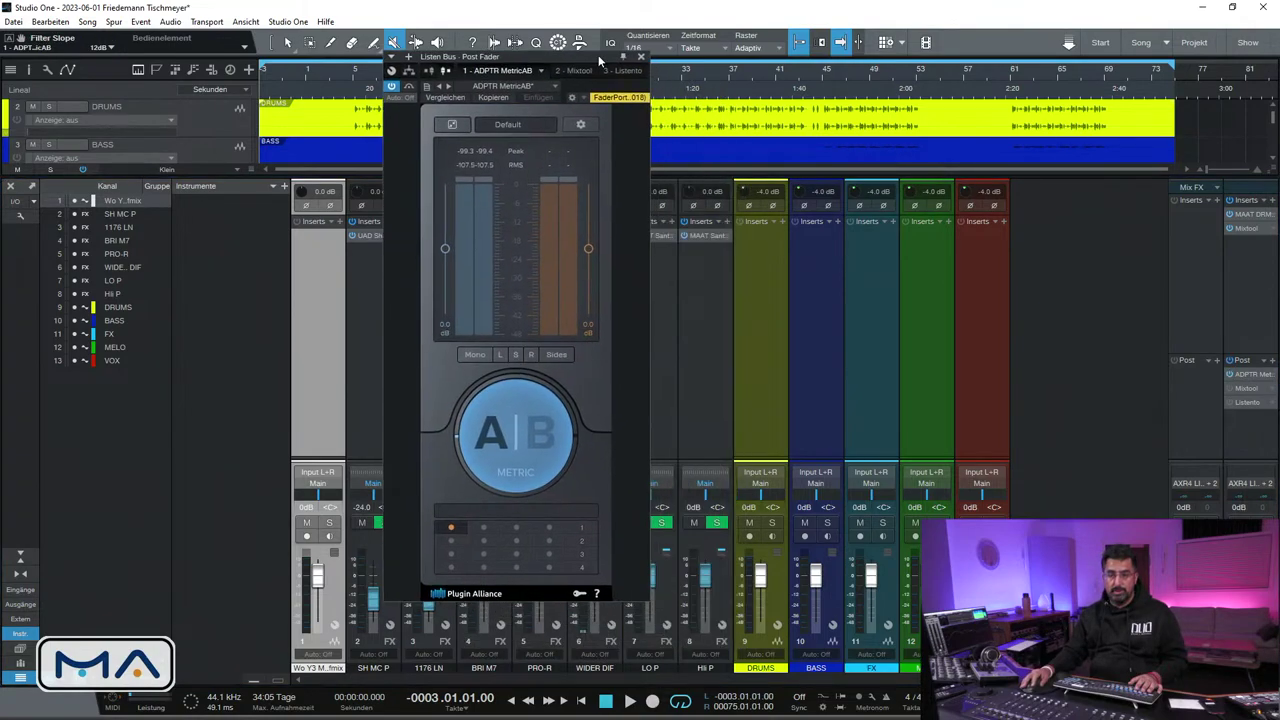
left_click(452, 124)
Toggle MetricAB between the A mix and the B reference, leaving it on B
left_click(493, 444)
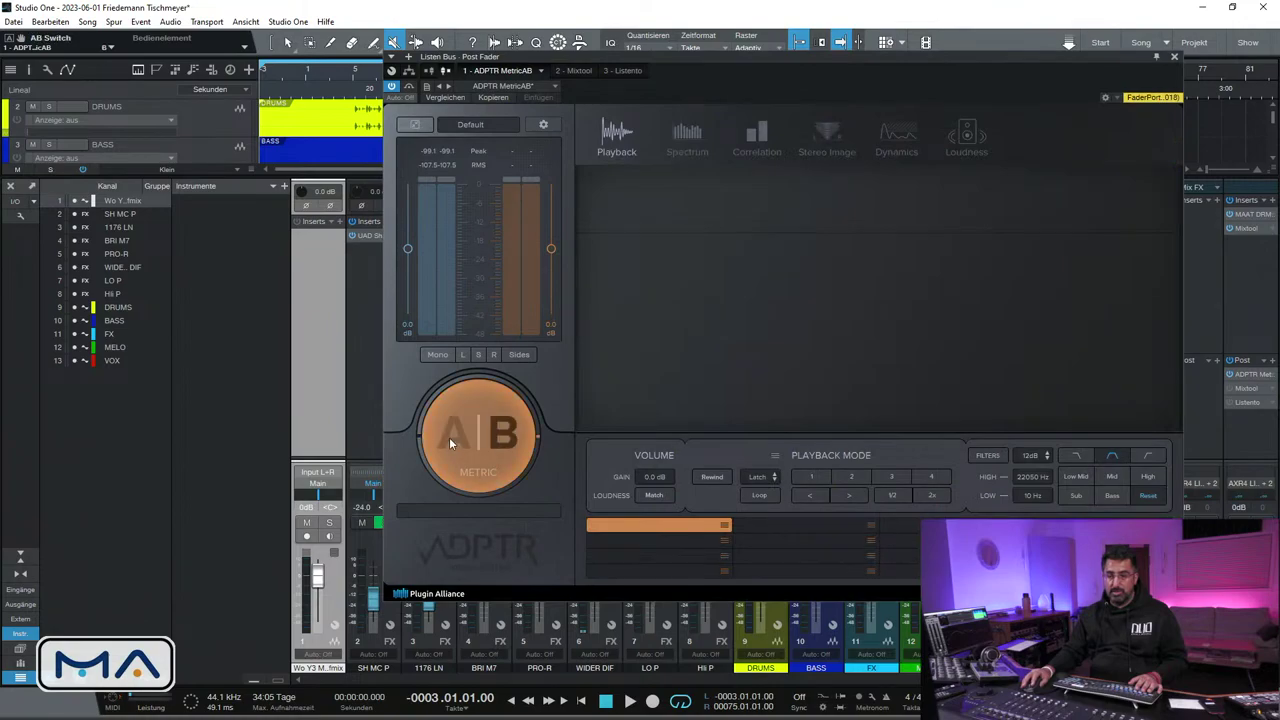
left_click(504, 440)
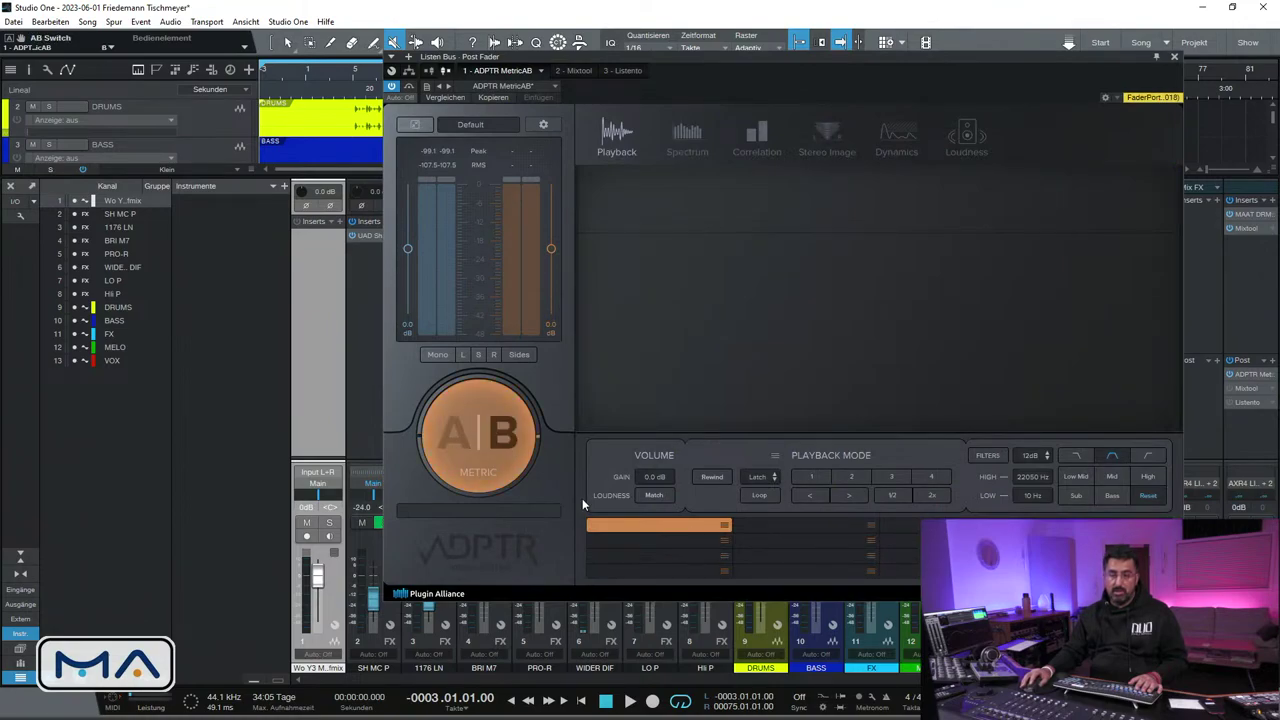
left_click(466, 441)
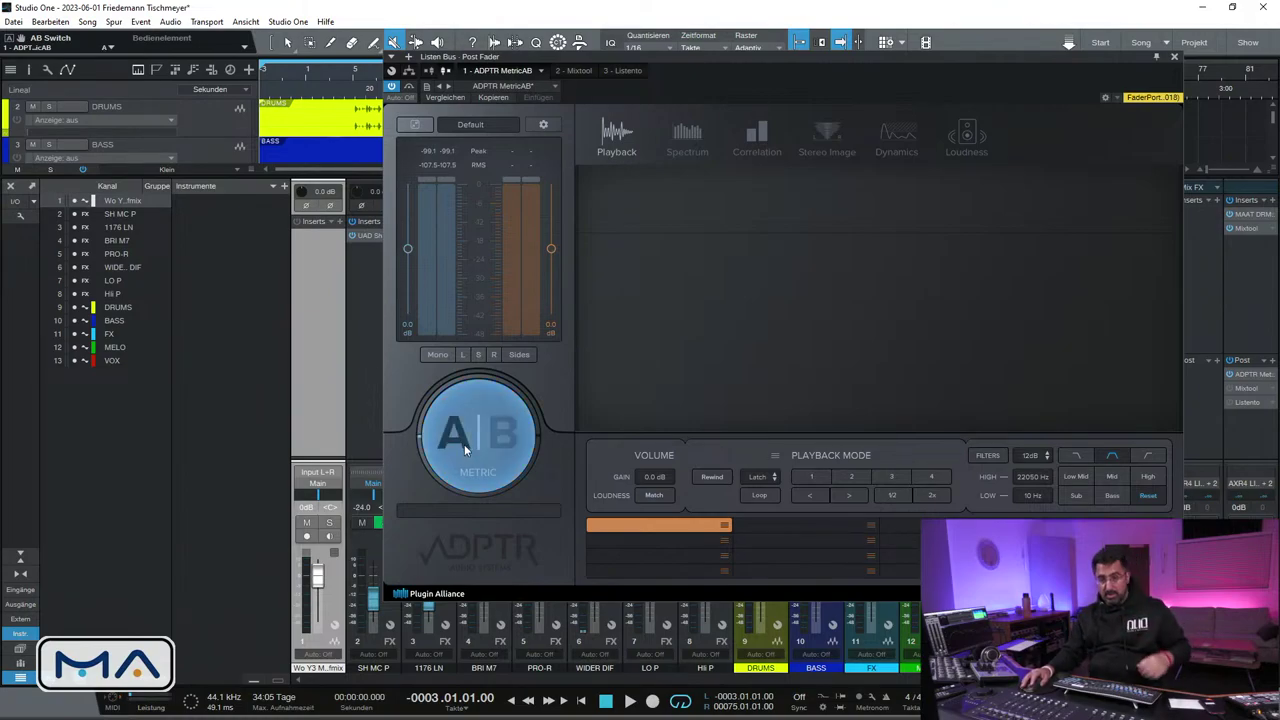
left_click(499, 430)
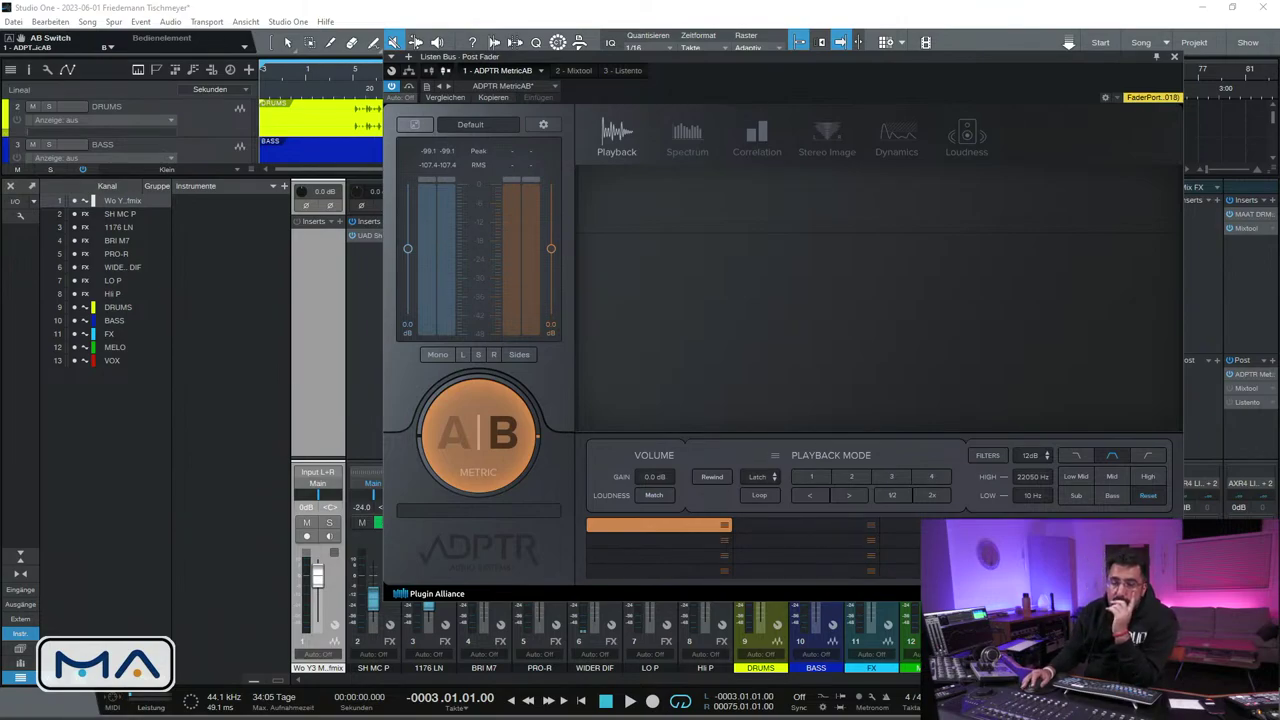
Load Wo Y3 Me Do - Ruffmix.wav into the first MetricAB reference slot and set the playback mode to Sync
left_click_drag(726, 496, 666, 528)
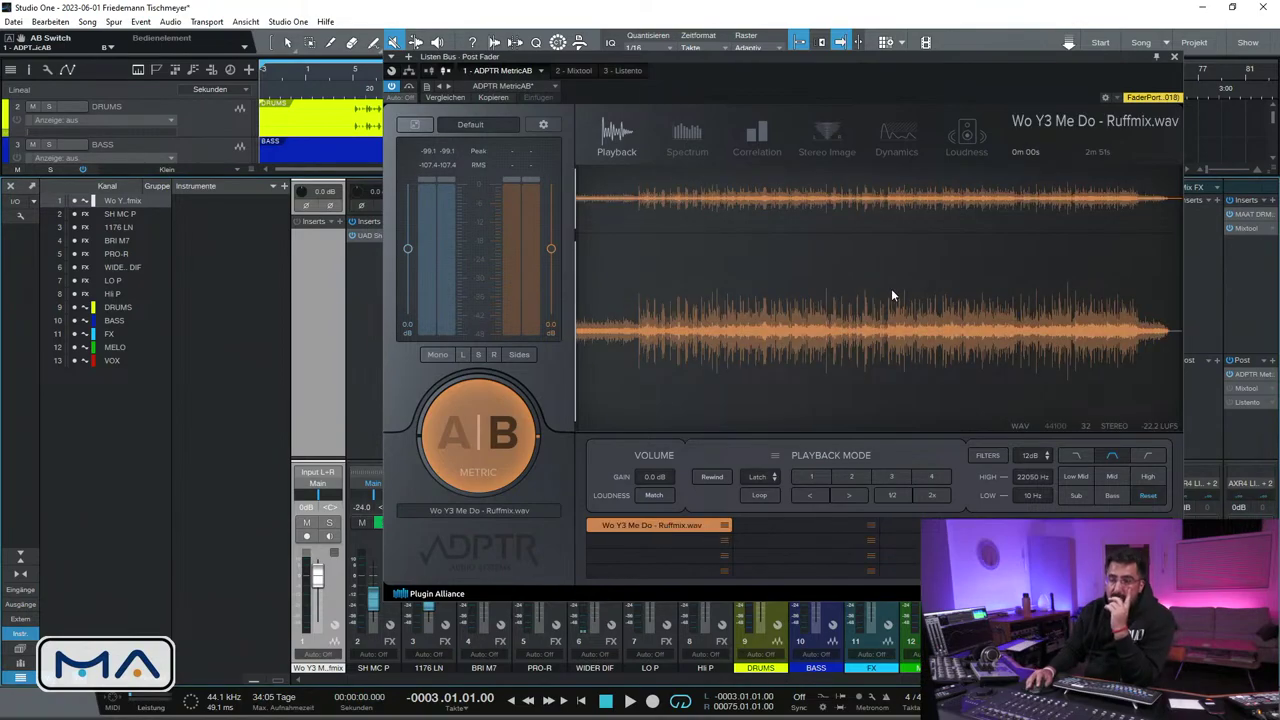
left_click(752, 477)
left_click(766, 523)
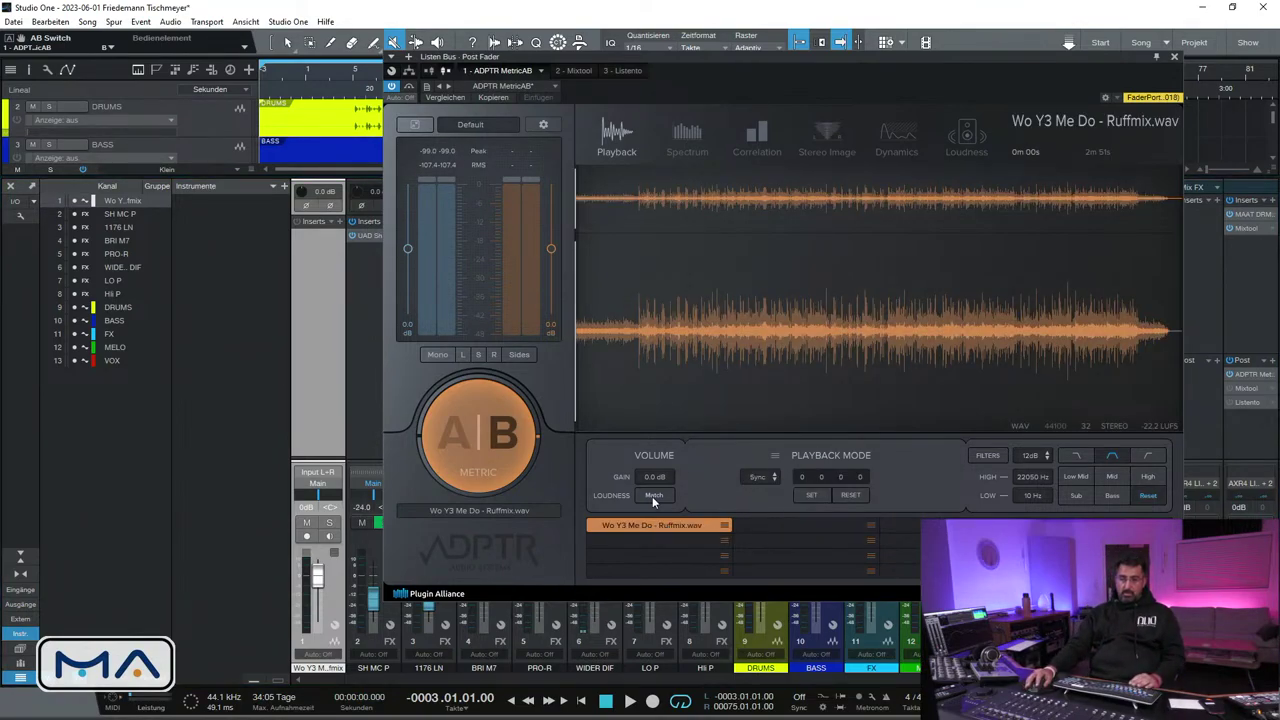
Play the song from bar 5, compare the A mix with the B rough mix in MetricAB ending on A, and close the plug-in
left_click(356, 76)
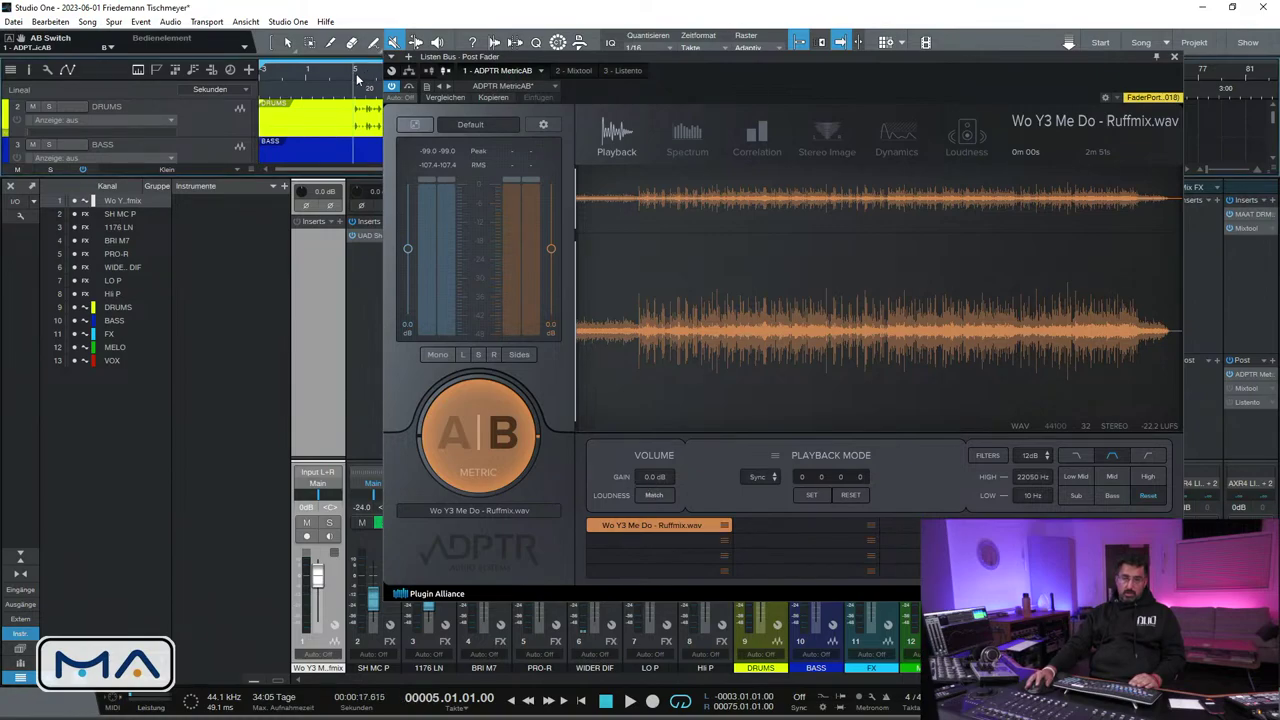
left_click(456, 445)
left_click(500, 440)
key("space")
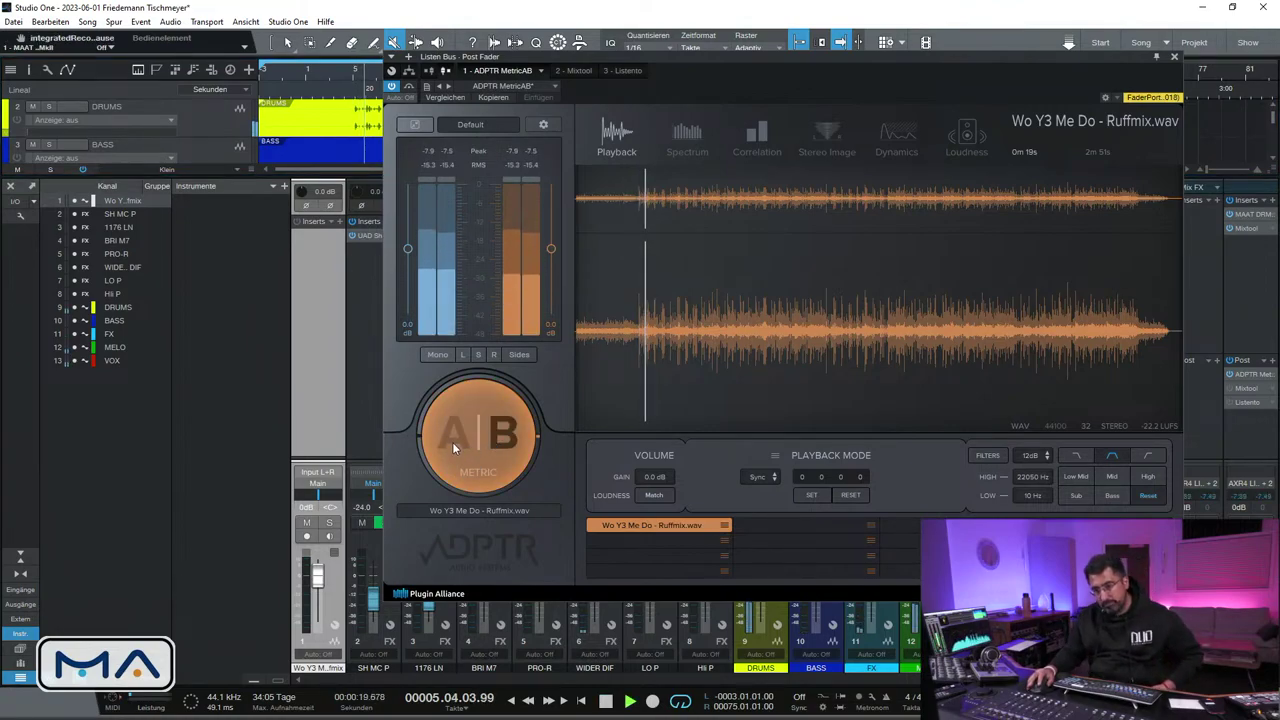
left_click(452, 442)
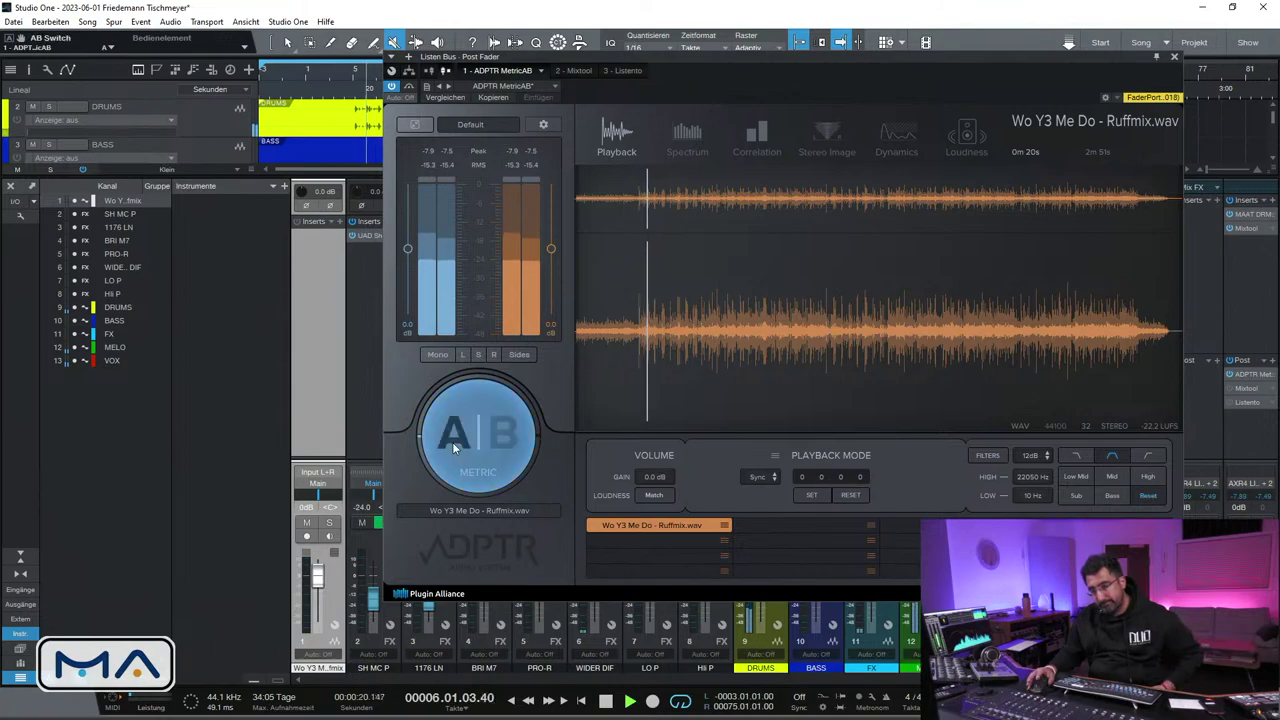
left_click(509, 440)
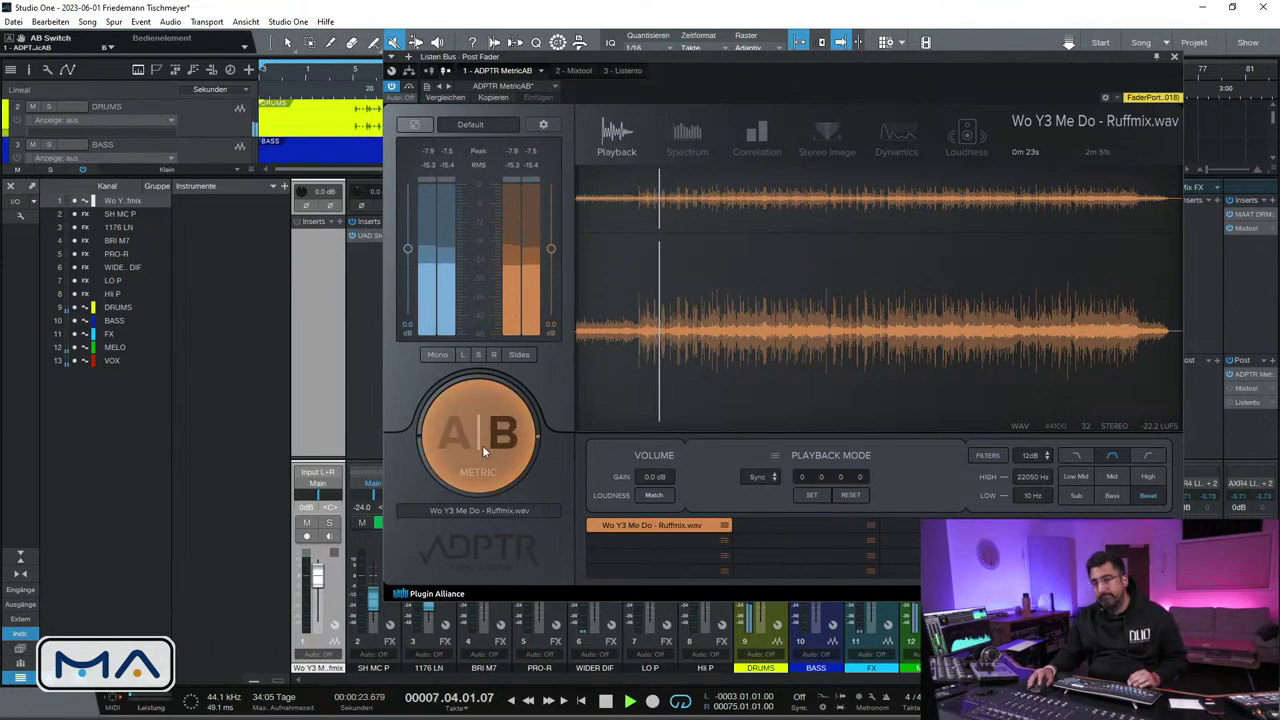
left_click(458, 443)
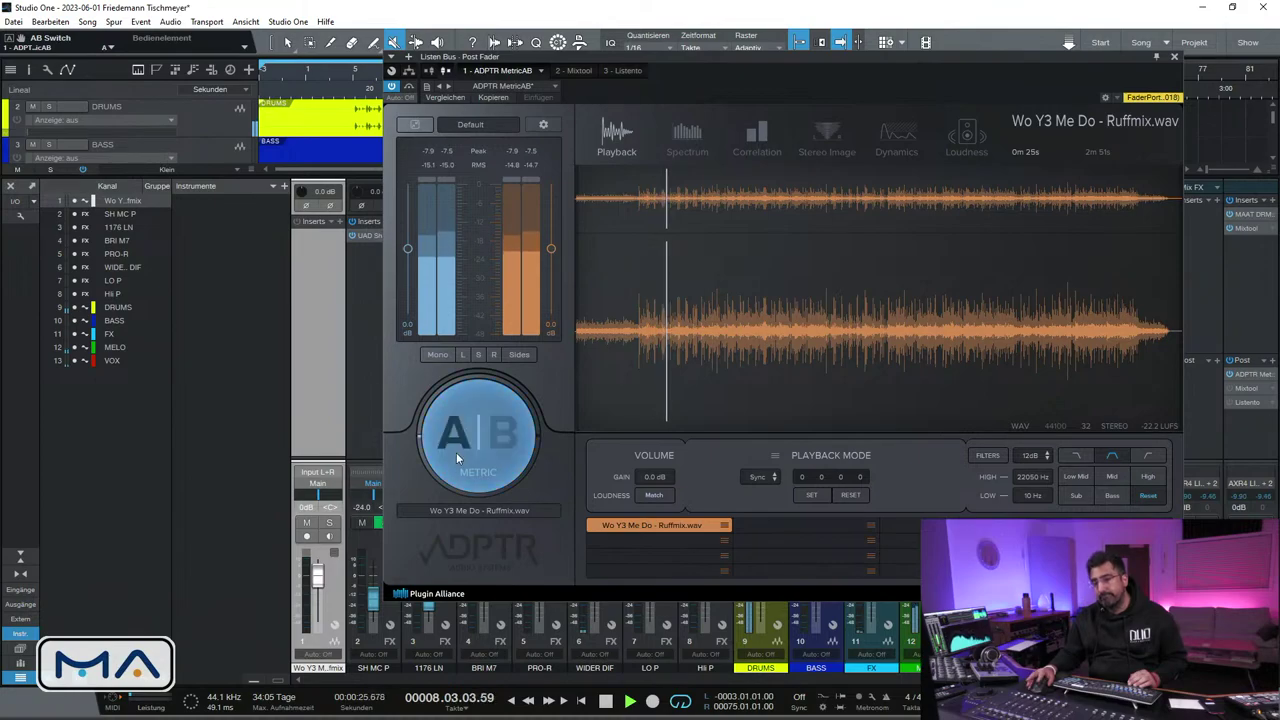
left_click(1175, 56)
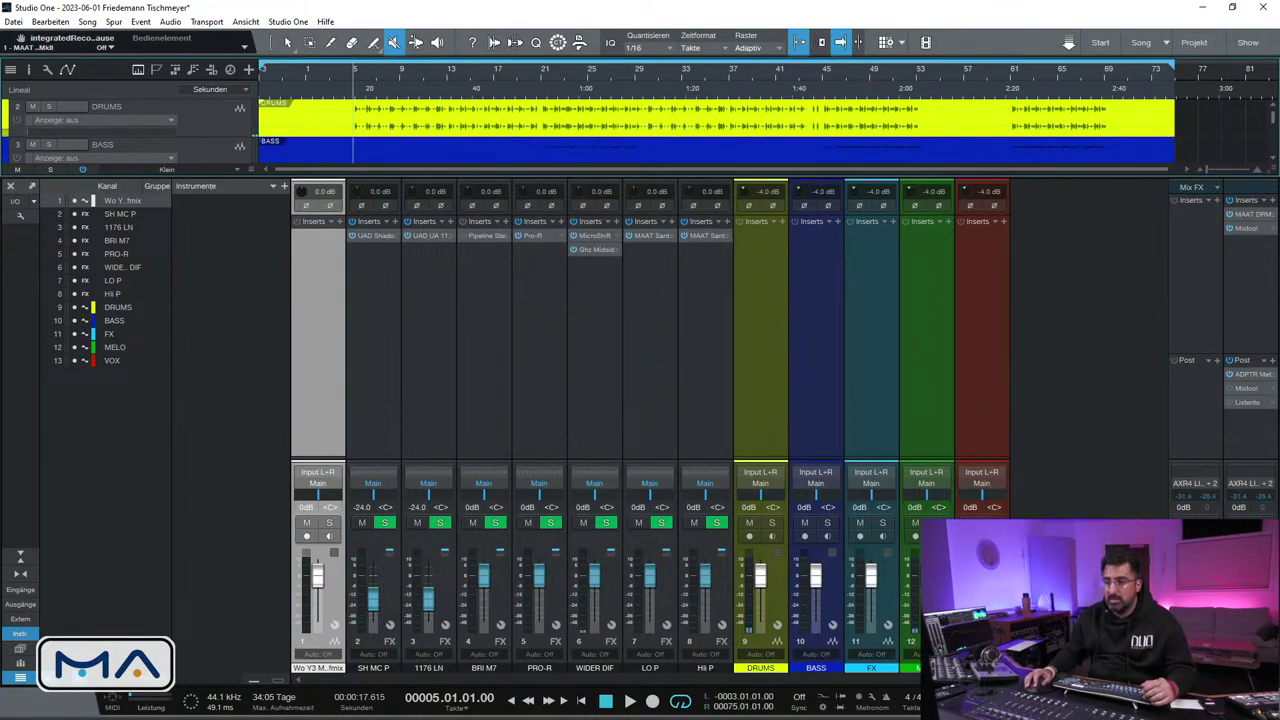
Open MAAT DRMeter MkII from the Listen Bus inserts, solo the DRUMS track and play it to measure its level, closing the meter when done
left_click(1258, 217)
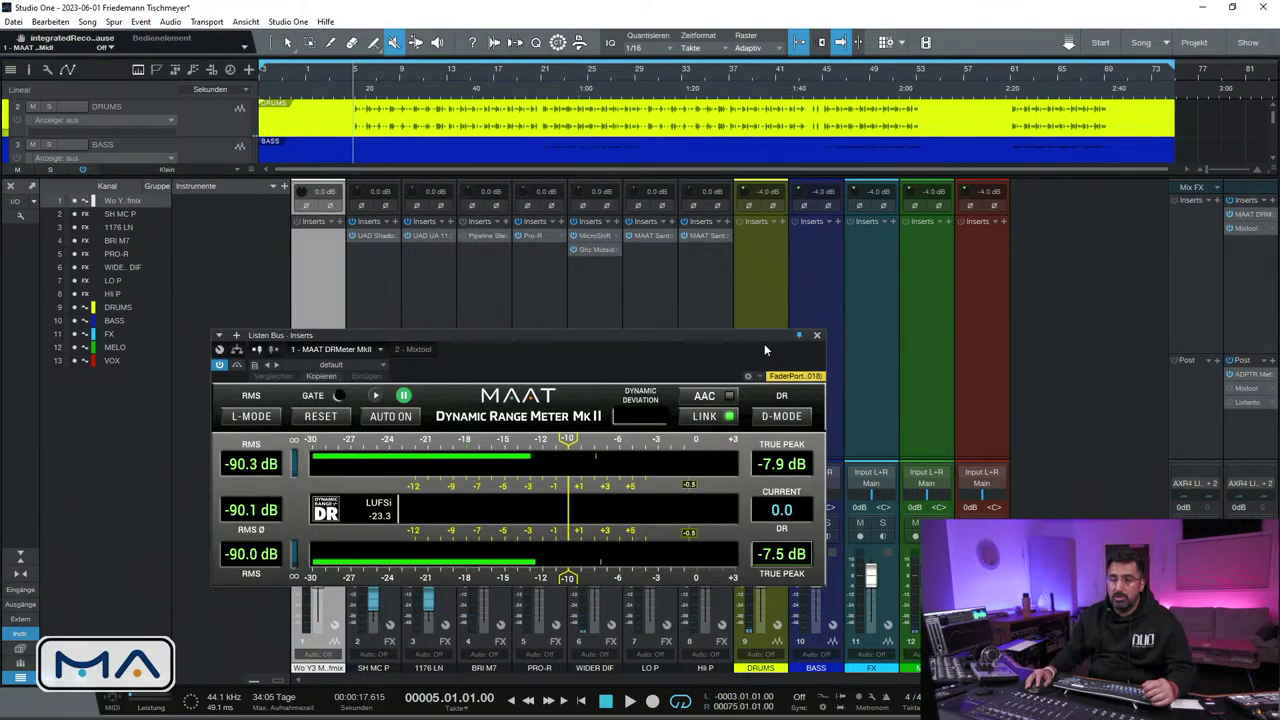
left_click_drag(763, 350, 1032, 278)
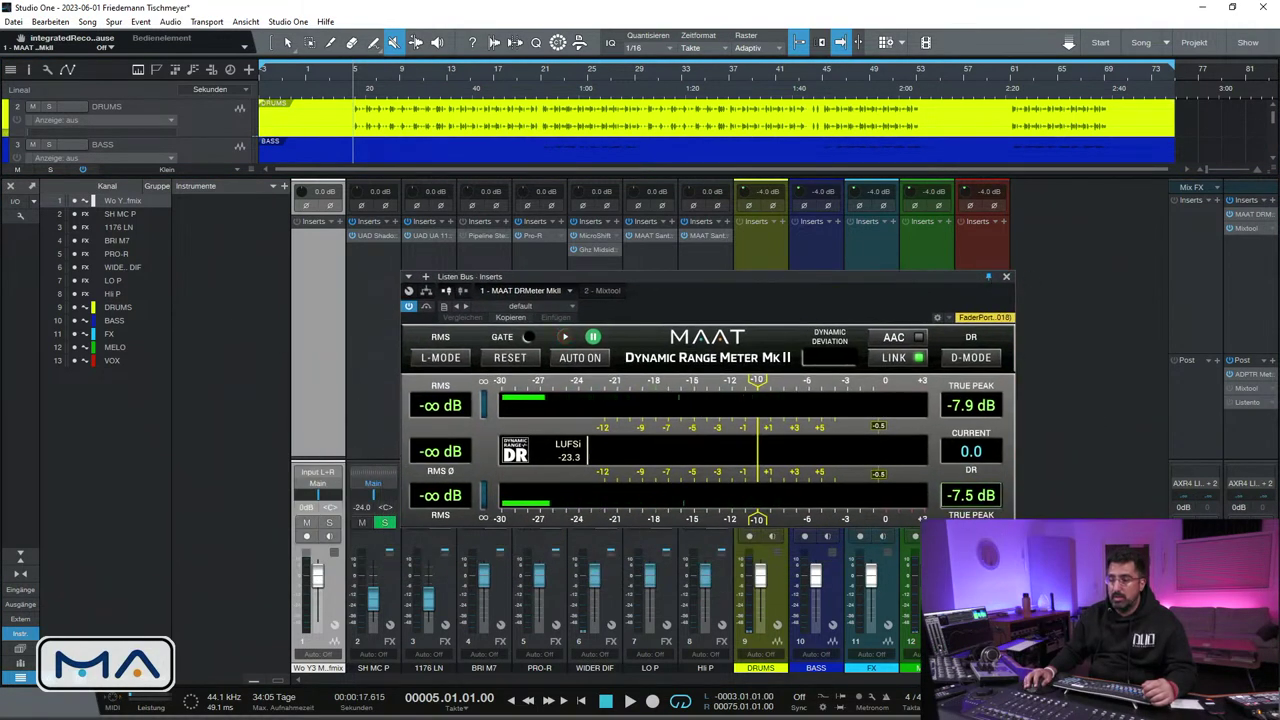
key("F3")
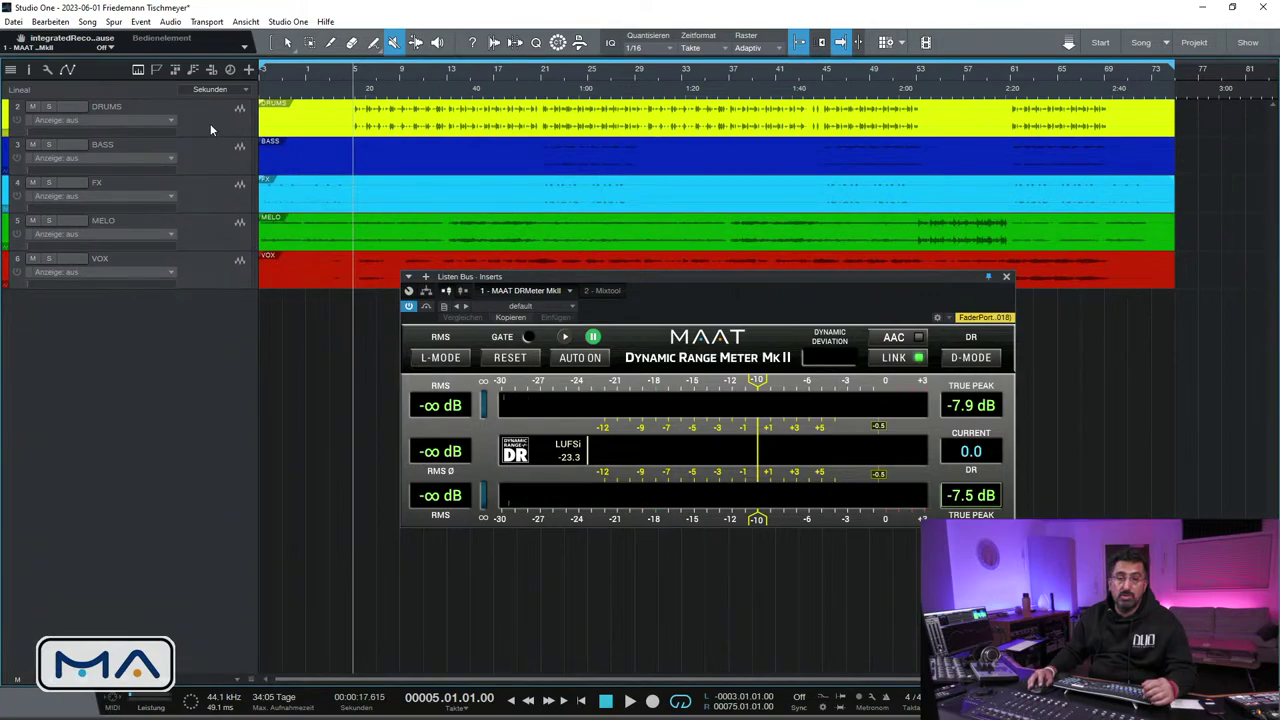
left_click(210, 124)
left_click(49, 107)
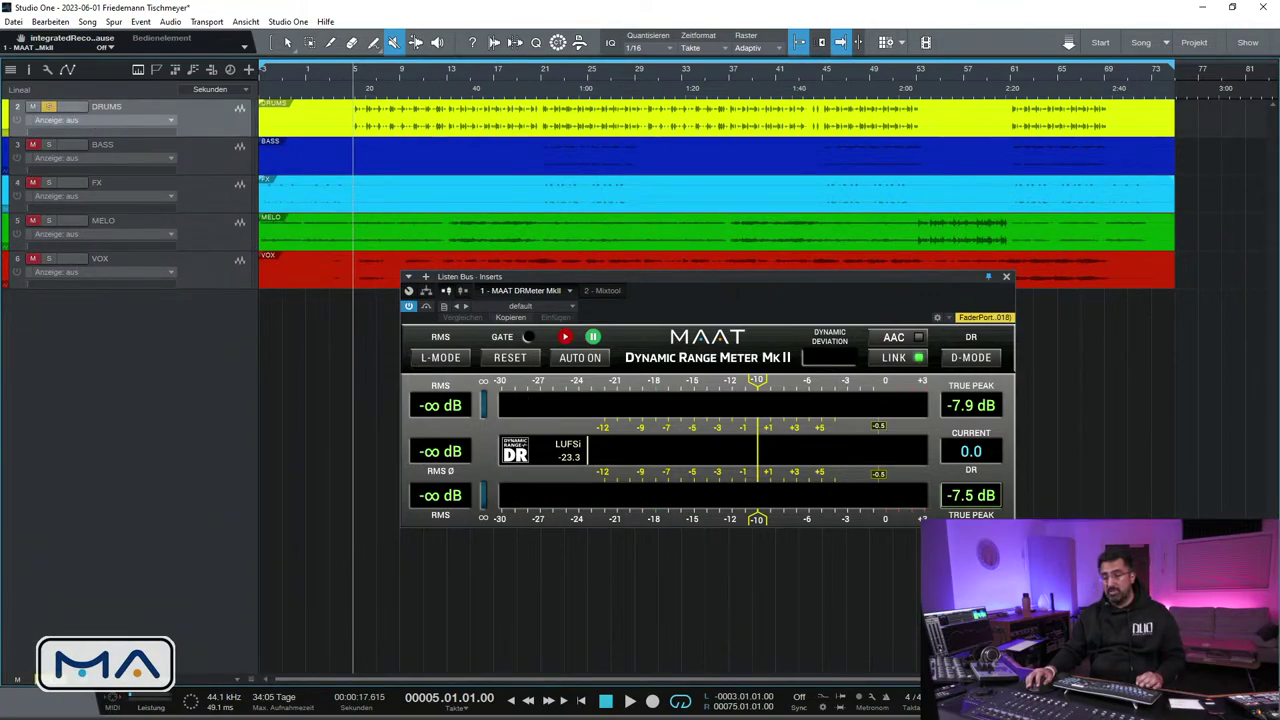
key("F3")
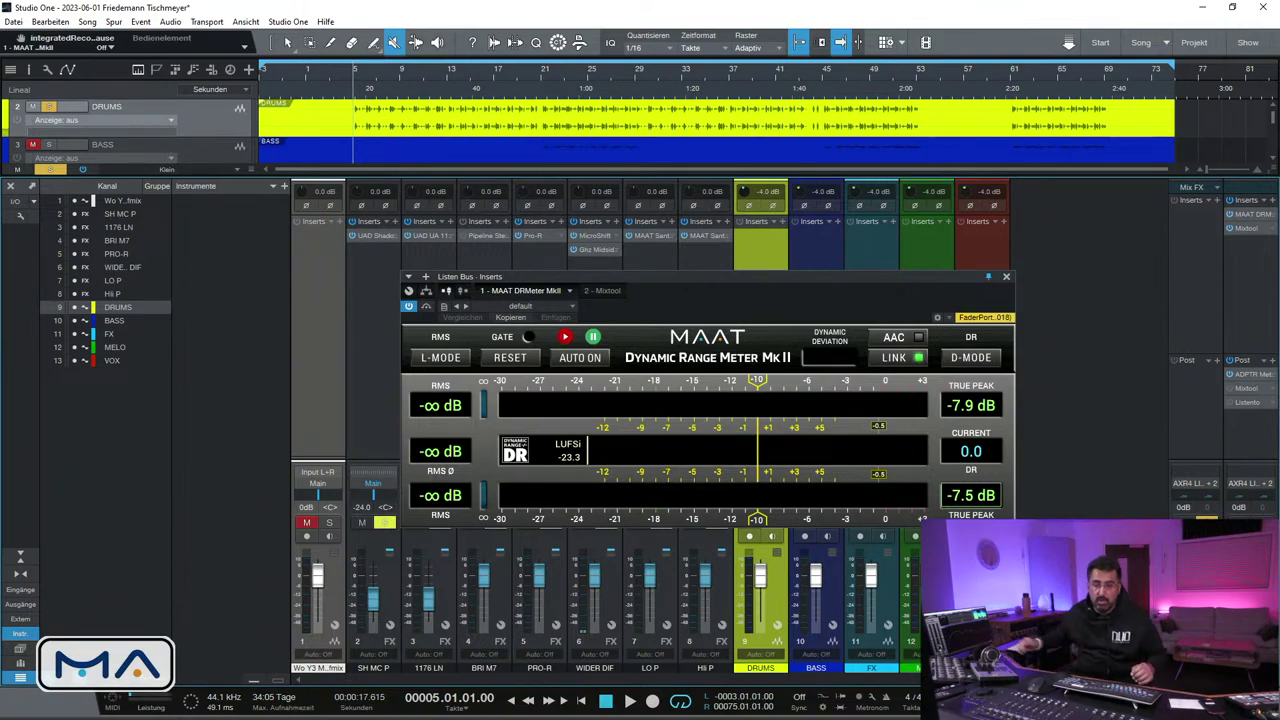
key("space")
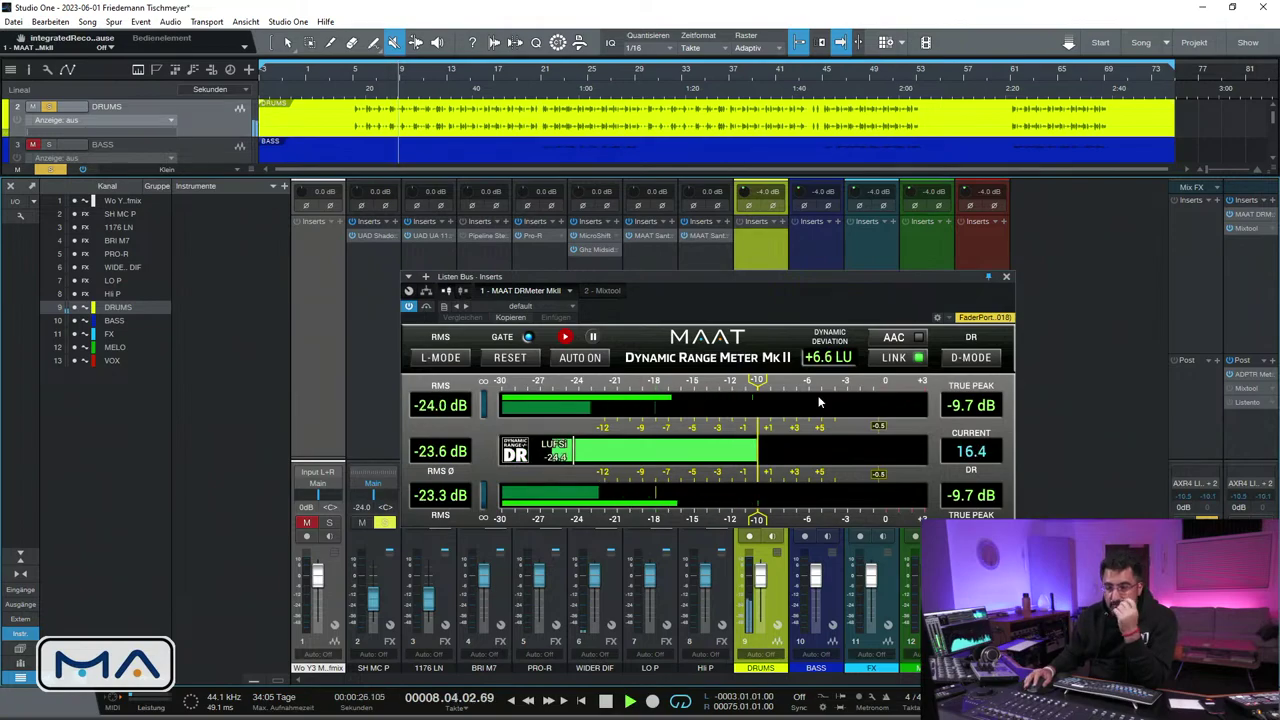
left_click(1006, 277)
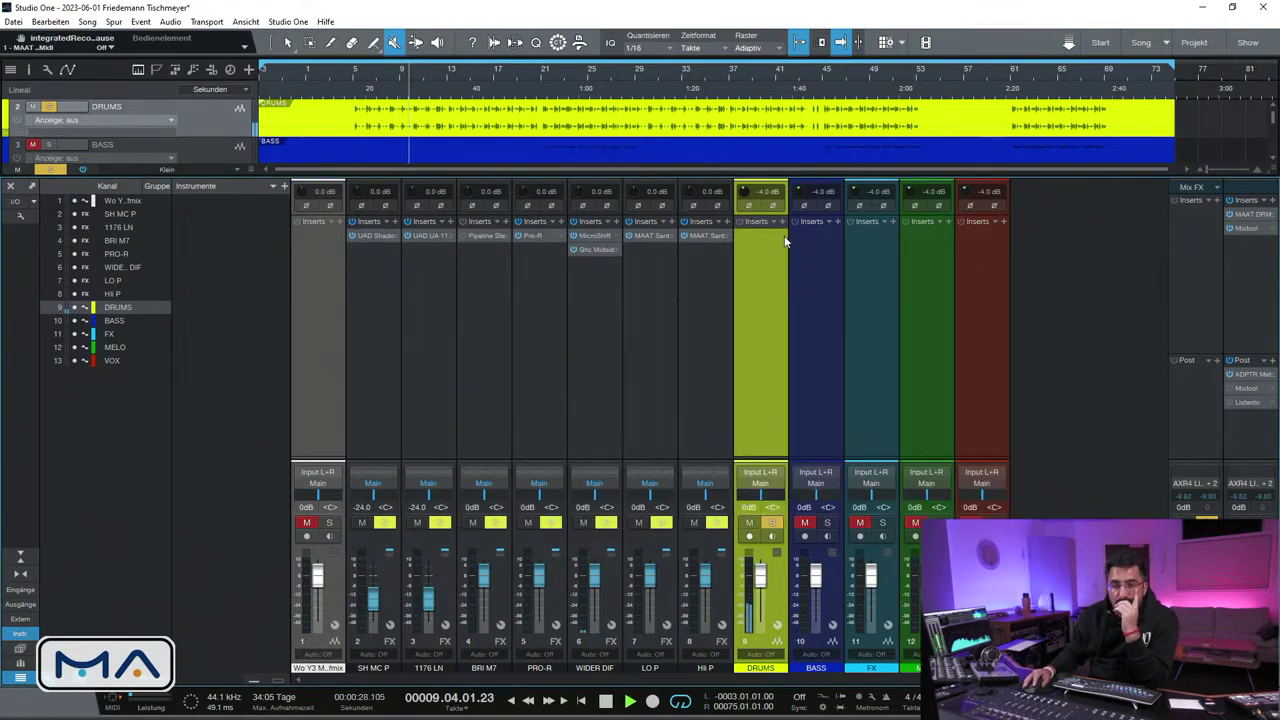
Insert MAAT SantaCruzEQ on the DRUMS channel and move its window higher
left_click(781, 221)
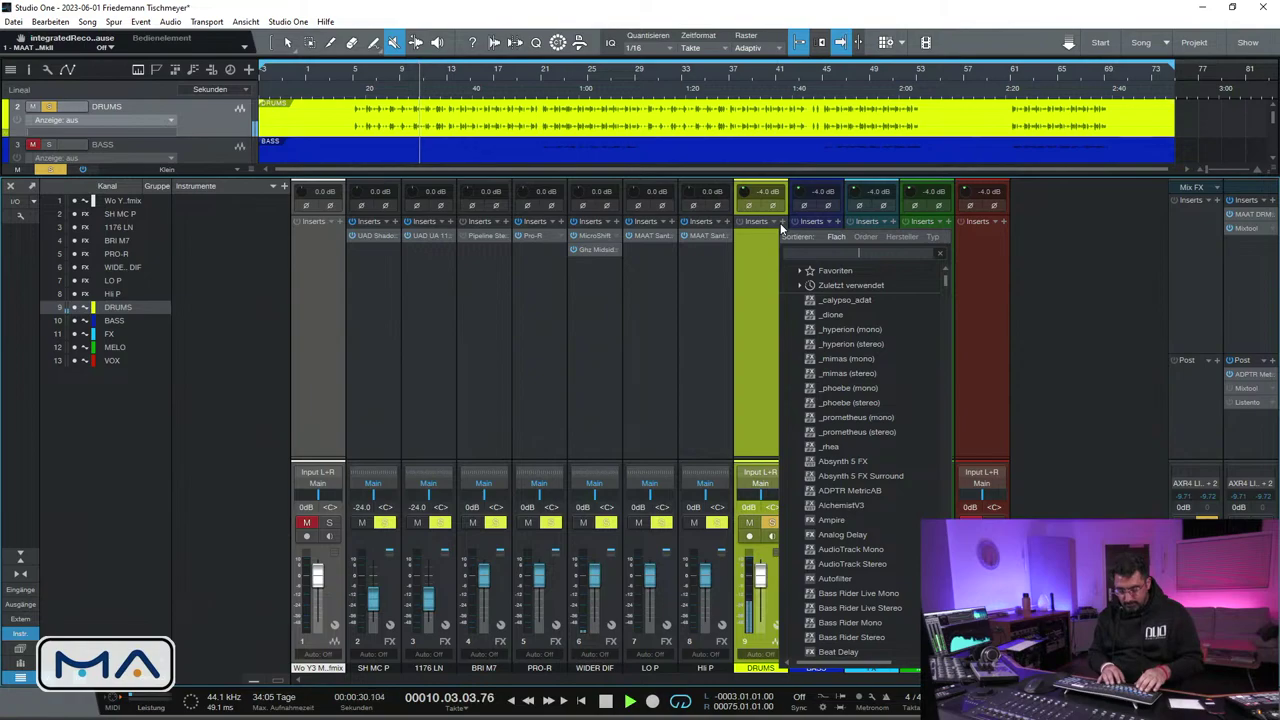
type("santa")
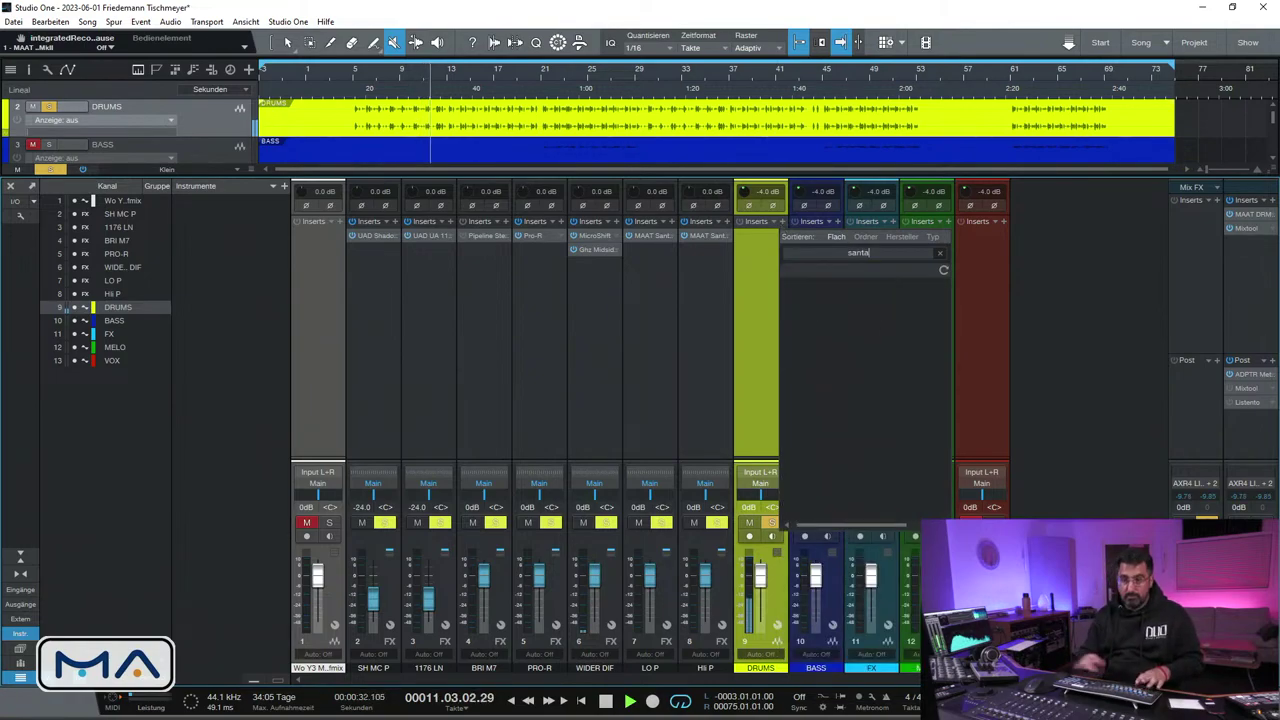
left_click(819, 323)
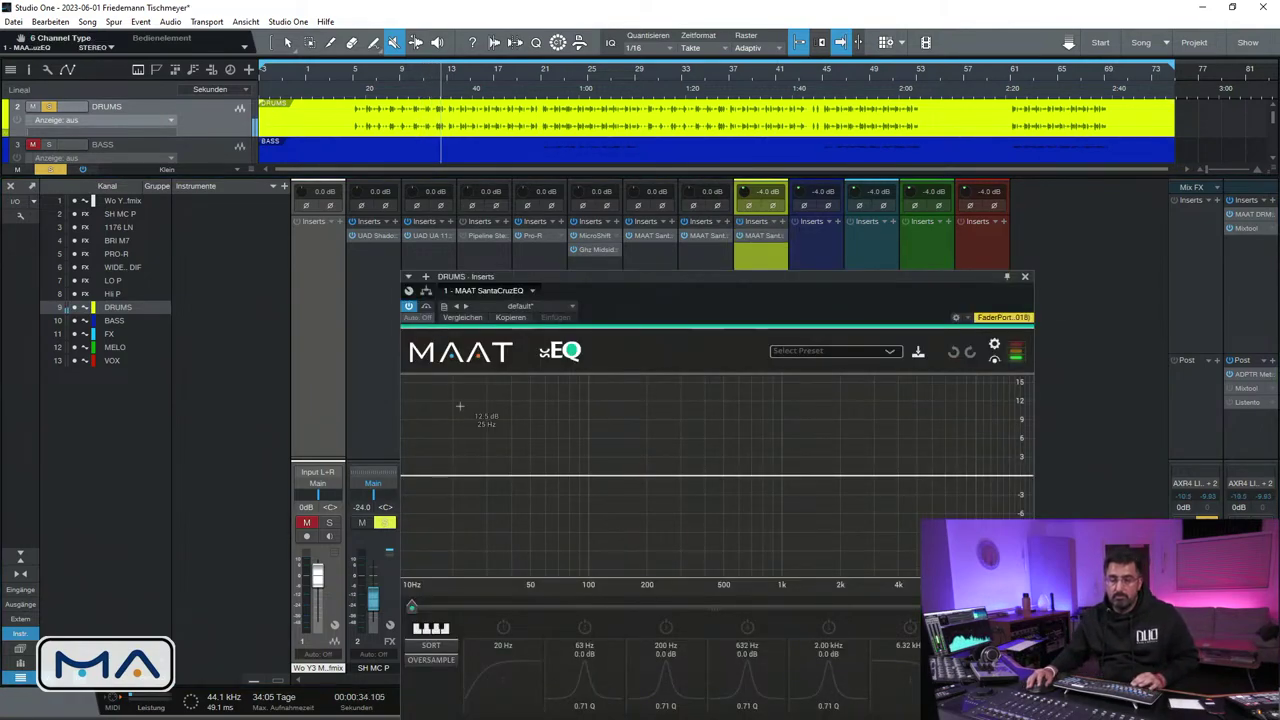
left_click_drag(637, 276, 643, 157)
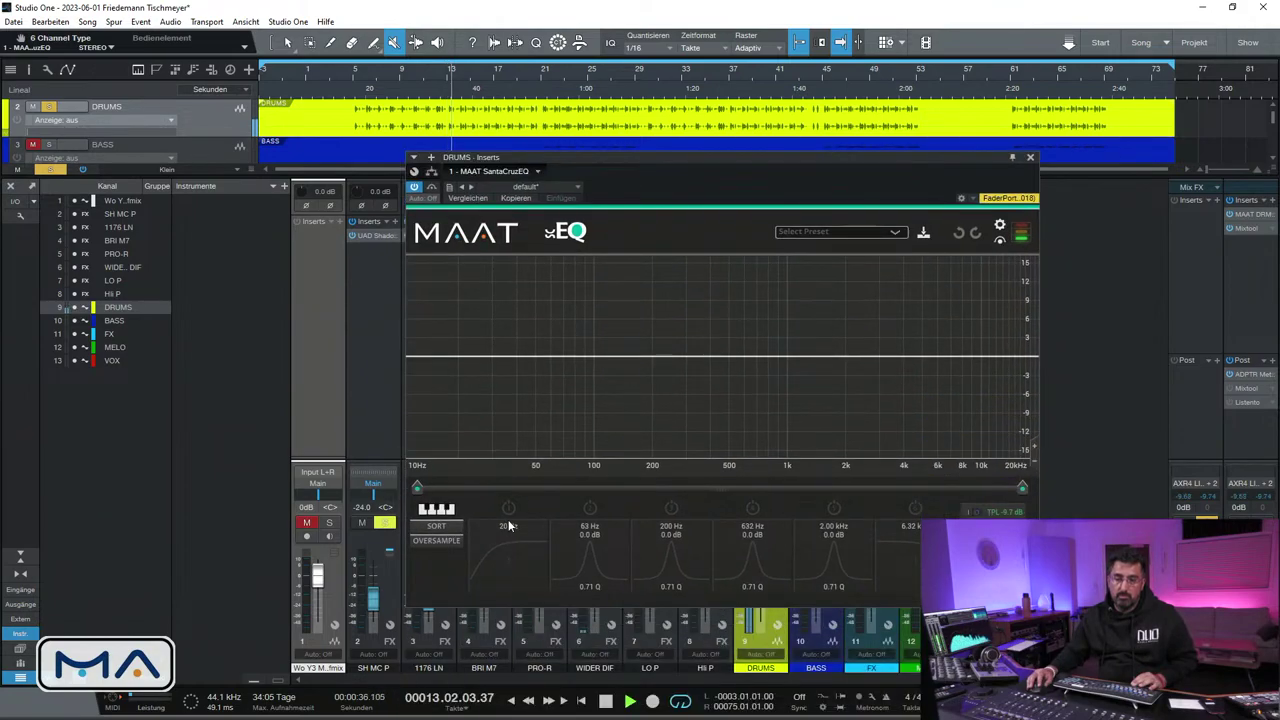
Activate band 1 of the DRUMS EQ as a second-order low cut (LC2) and enable oversampling
left_click(512, 544)
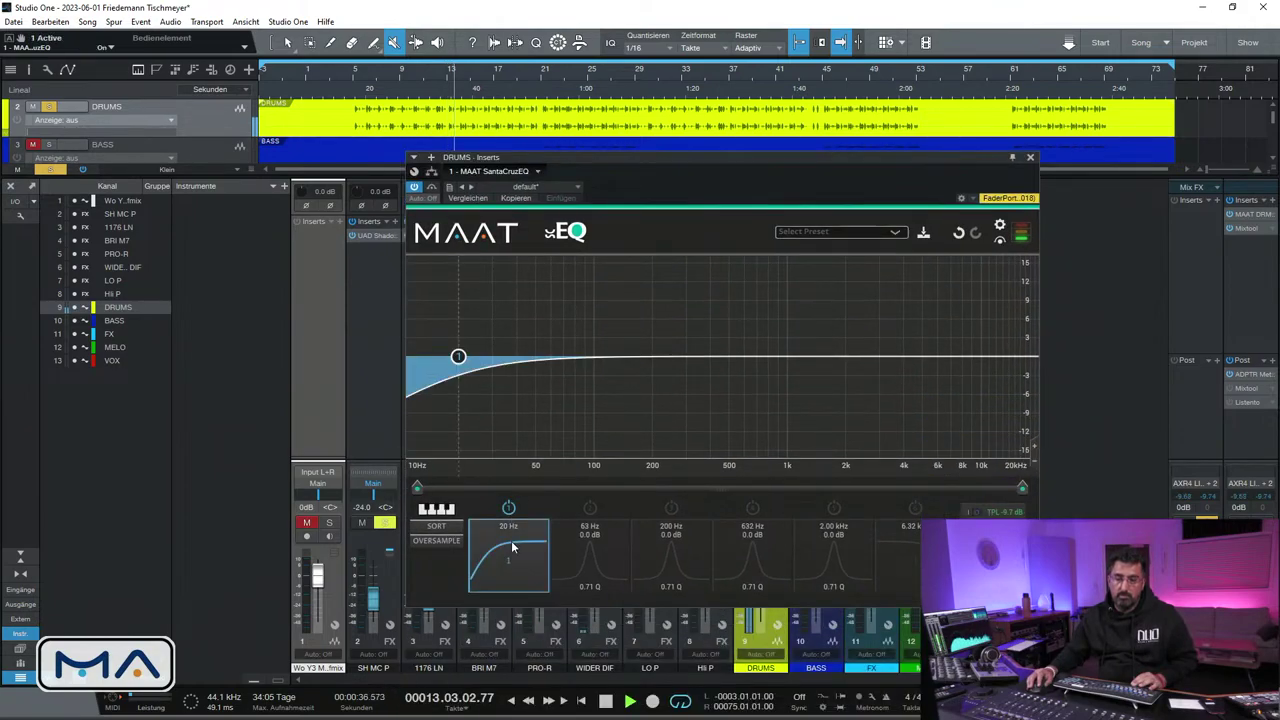
left_click(433, 542)
left_click(525, 543)
left_click(541, 440)
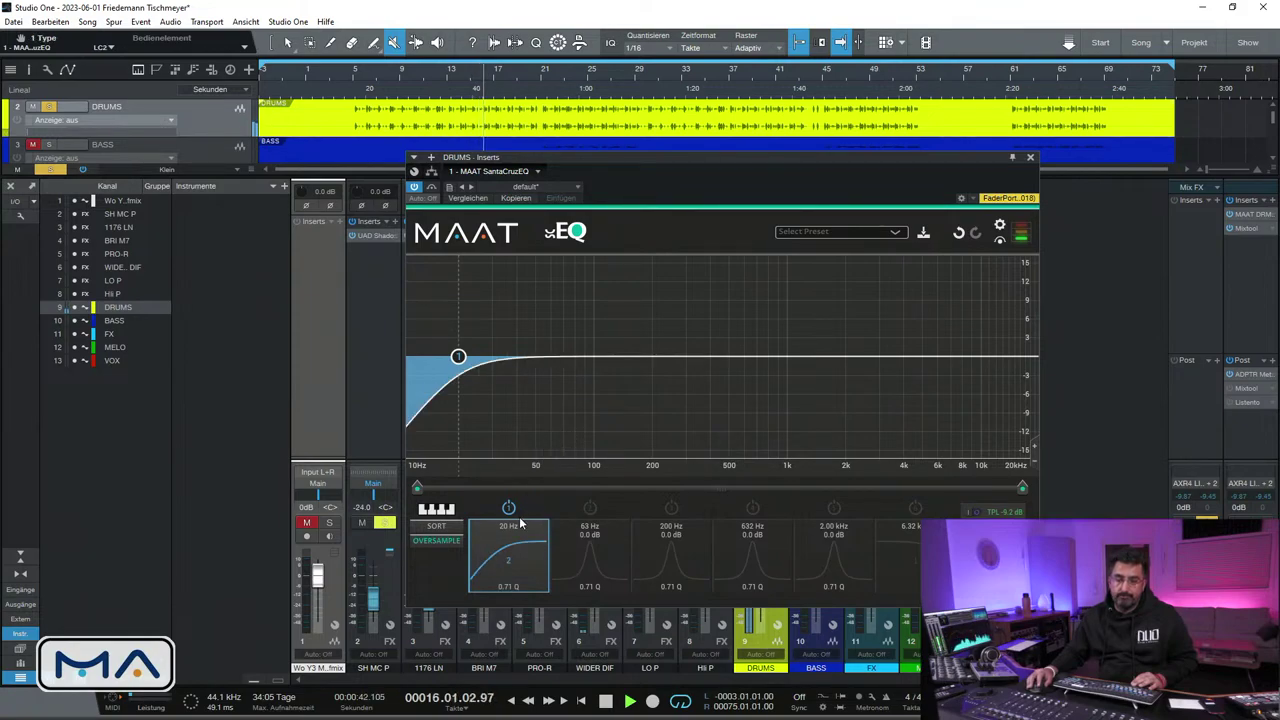
Move the low cut to 22 Hz and add three bells: a slight cut at 376 Hz, 0.8 dB at 1.32 kHz and 2.2 dB at 59 Hz
left_click_drag(487, 370, 815, 354)
double_click(554, 357)
left_click(671, 508)
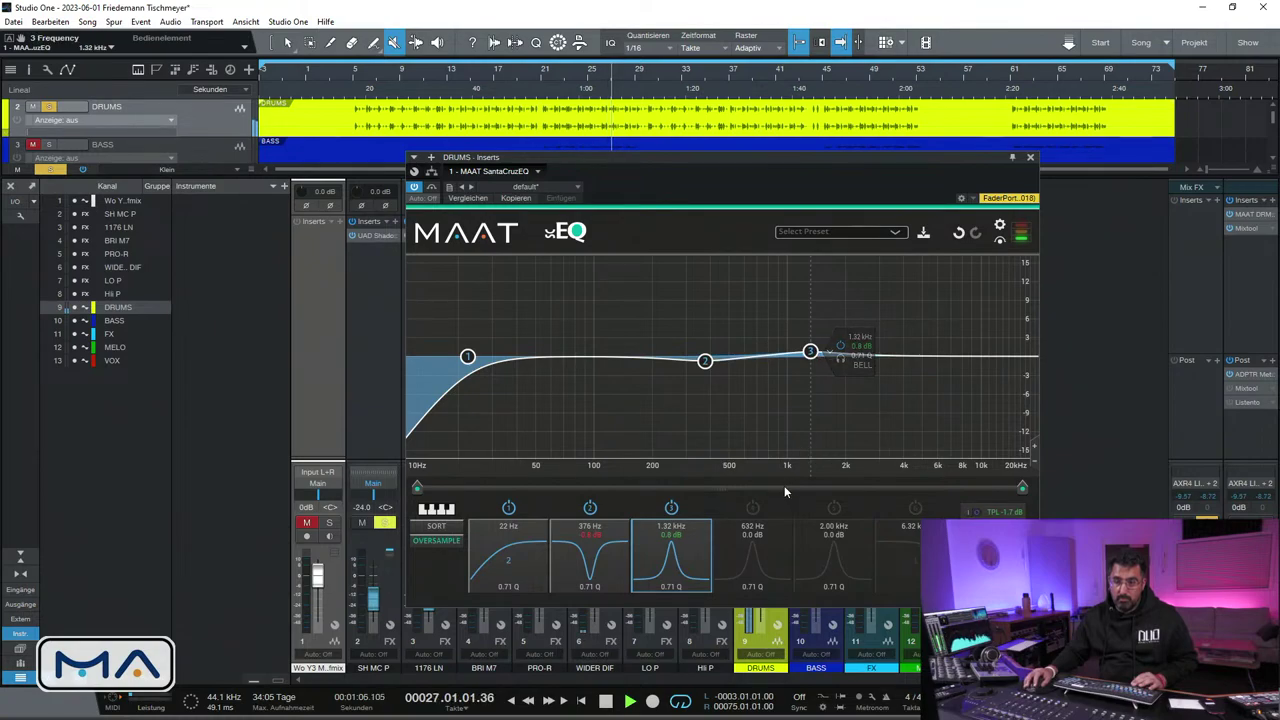
left_click(751, 509)
left_click_drag(749, 356, 550, 344)
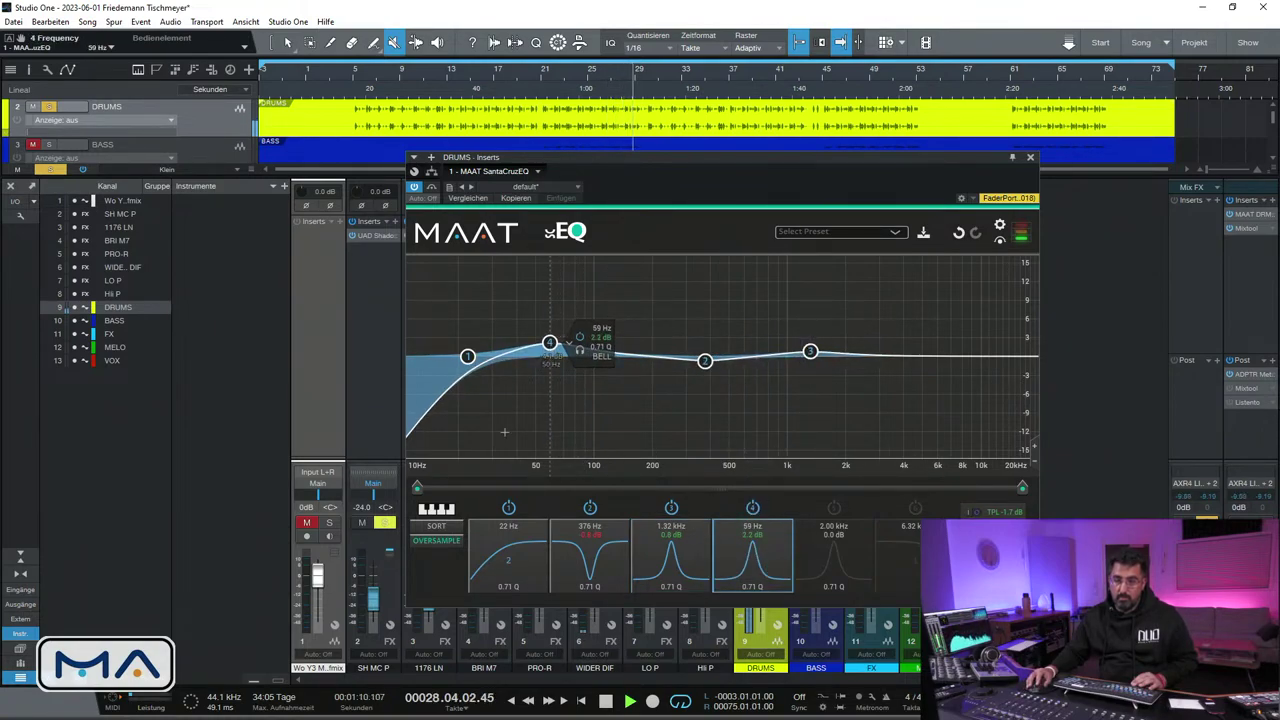
Show the EQ's piano keyboard, take the DRUMS track out of solo and play the full mix
left_click(436, 508)
key("space")
key("space")
key("space")
left_click(49, 106)
key("space")
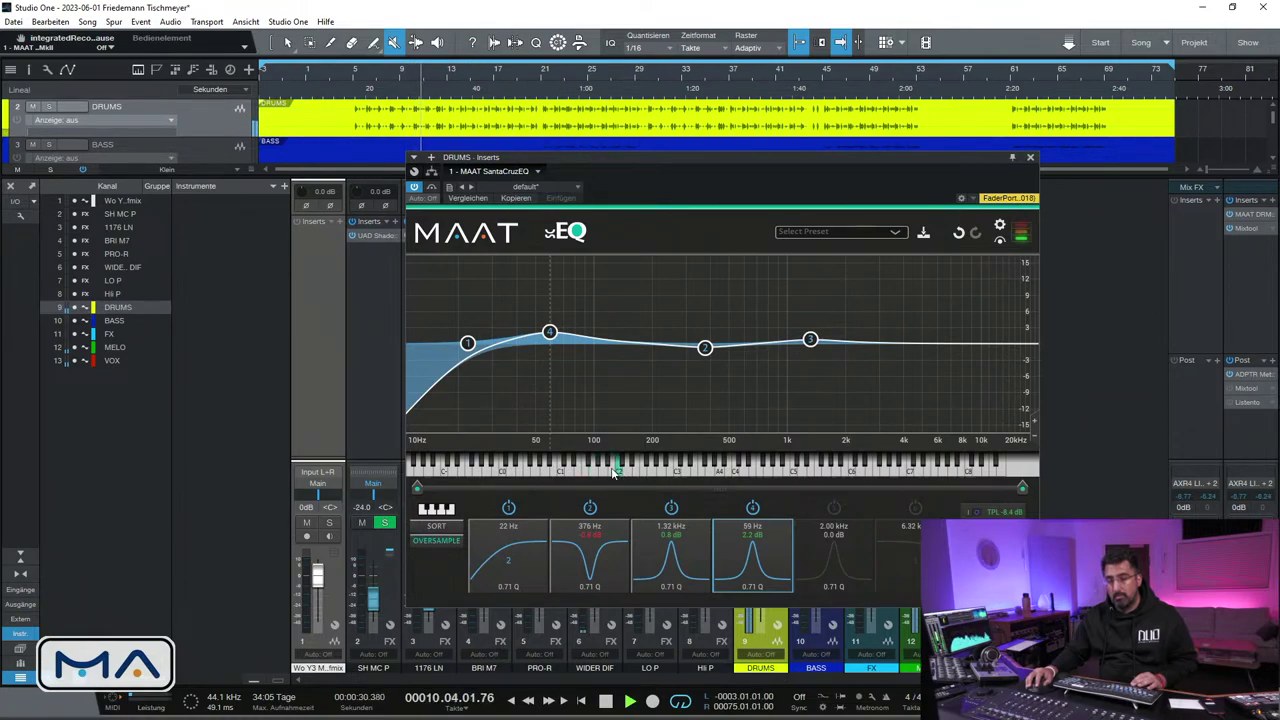
Tune the low bell, band 4, to 44 Hz using the keyboard, set its gain to 1 dB and close the EQ
left_click(530, 472)
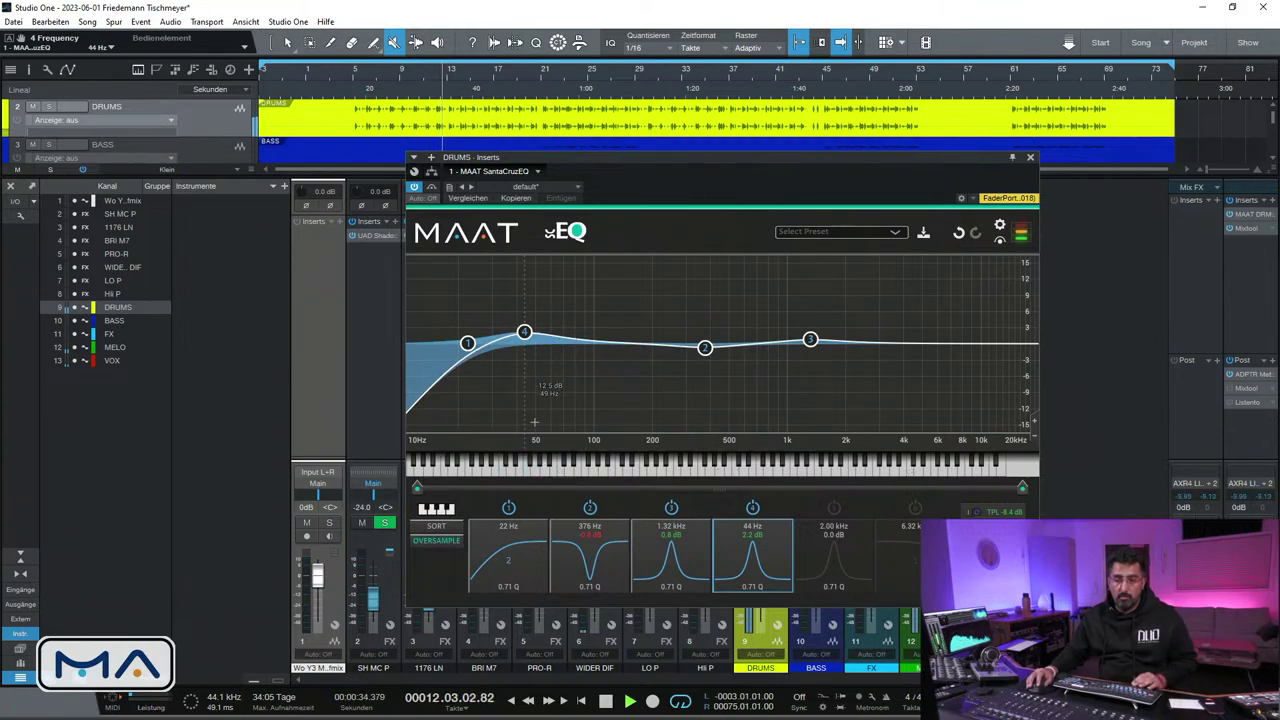
mouse_move(527, 333)
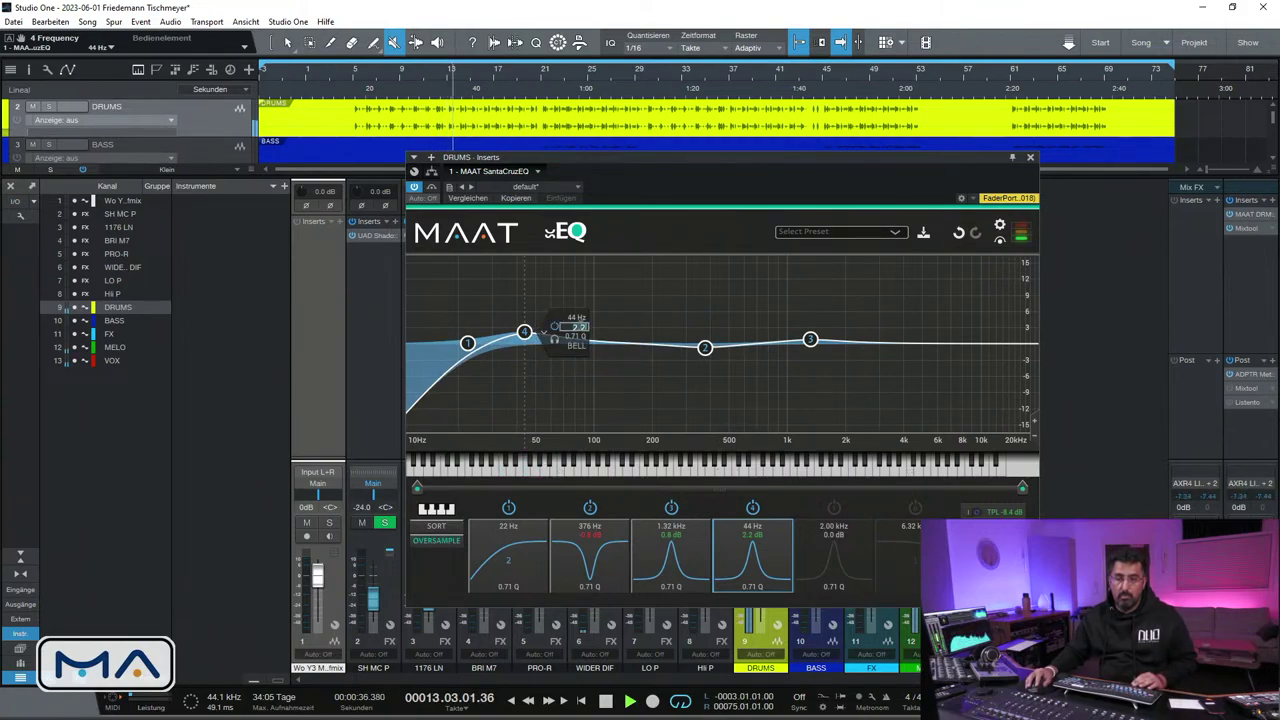
type("1")
key("Return")
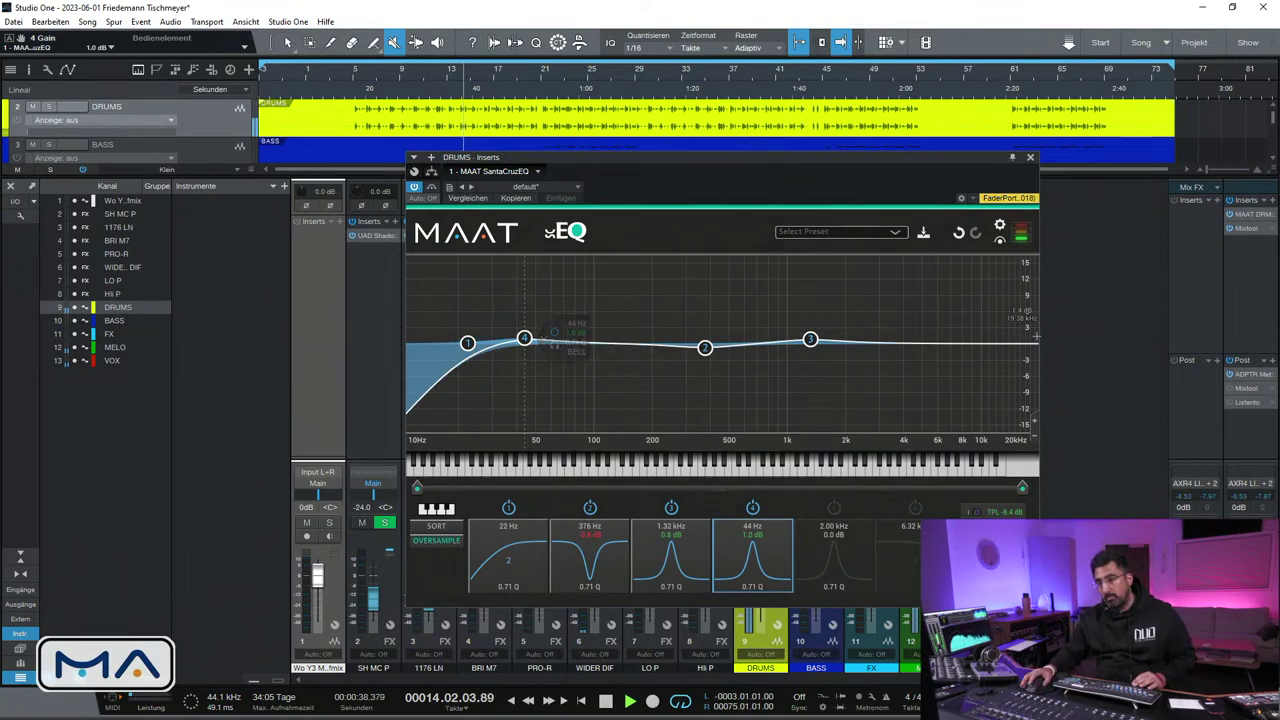
left_click(1030, 157)
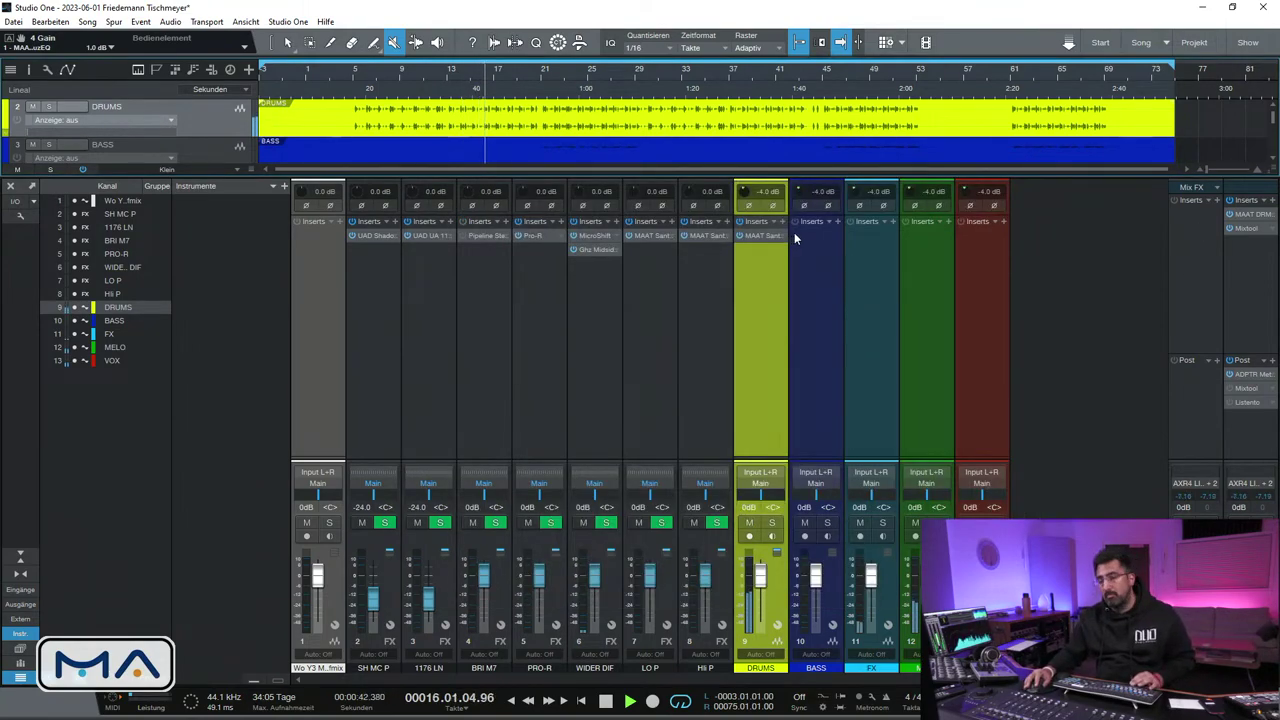
left_click(838, 222)
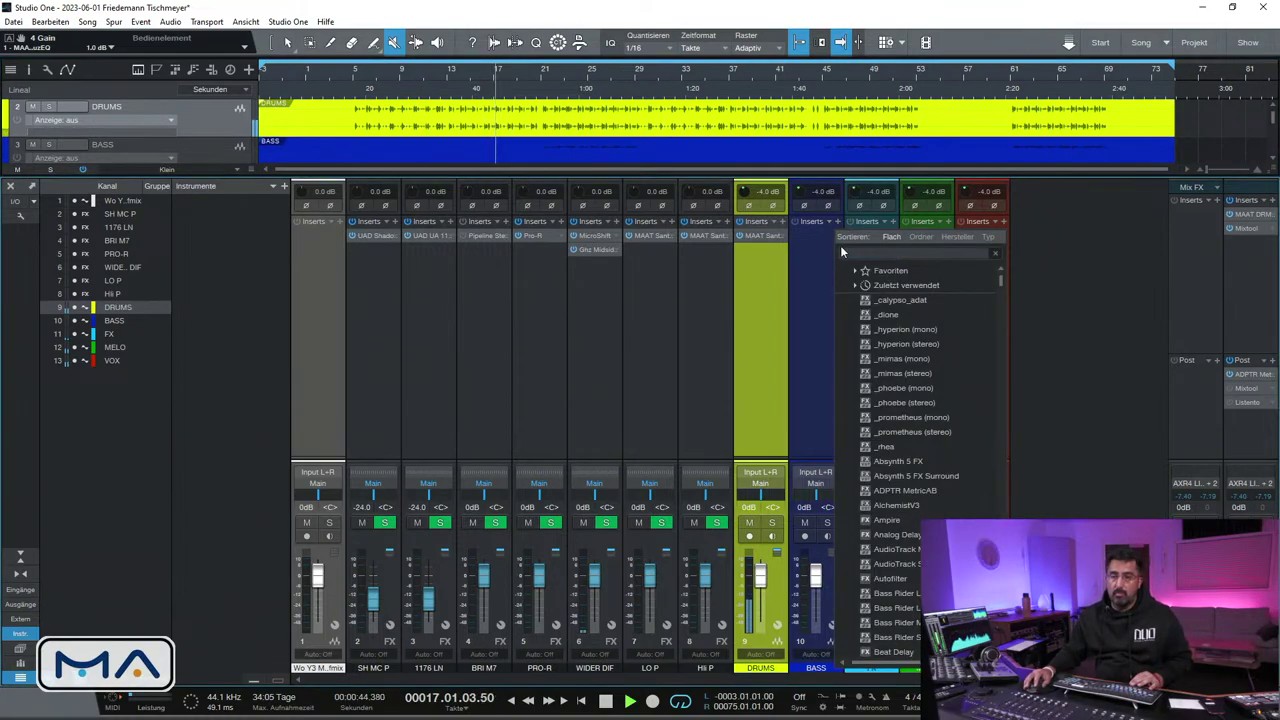
key("Down")
key("Down")
key("Down")
key("Down")
key("Down")
key("Down")
key("Down")
key("Down")
key("Down")
key("Down")
key("Down")
key("Down")
Solo the DRUMS channel again, reopen the Listen Bus DRMeter MkII and move its window clear of the bus channels
left_click(777, 522)
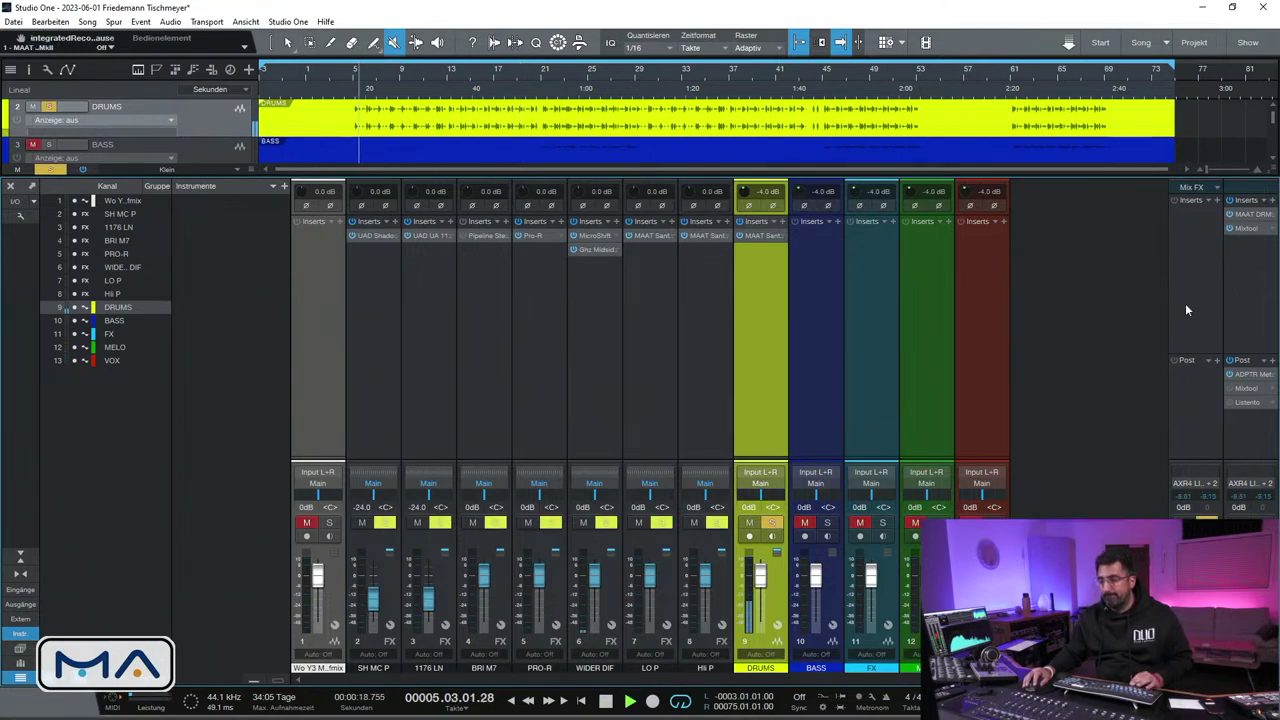
left_click(1257, 218)
left_click_drag(799, 269, 621, 226)
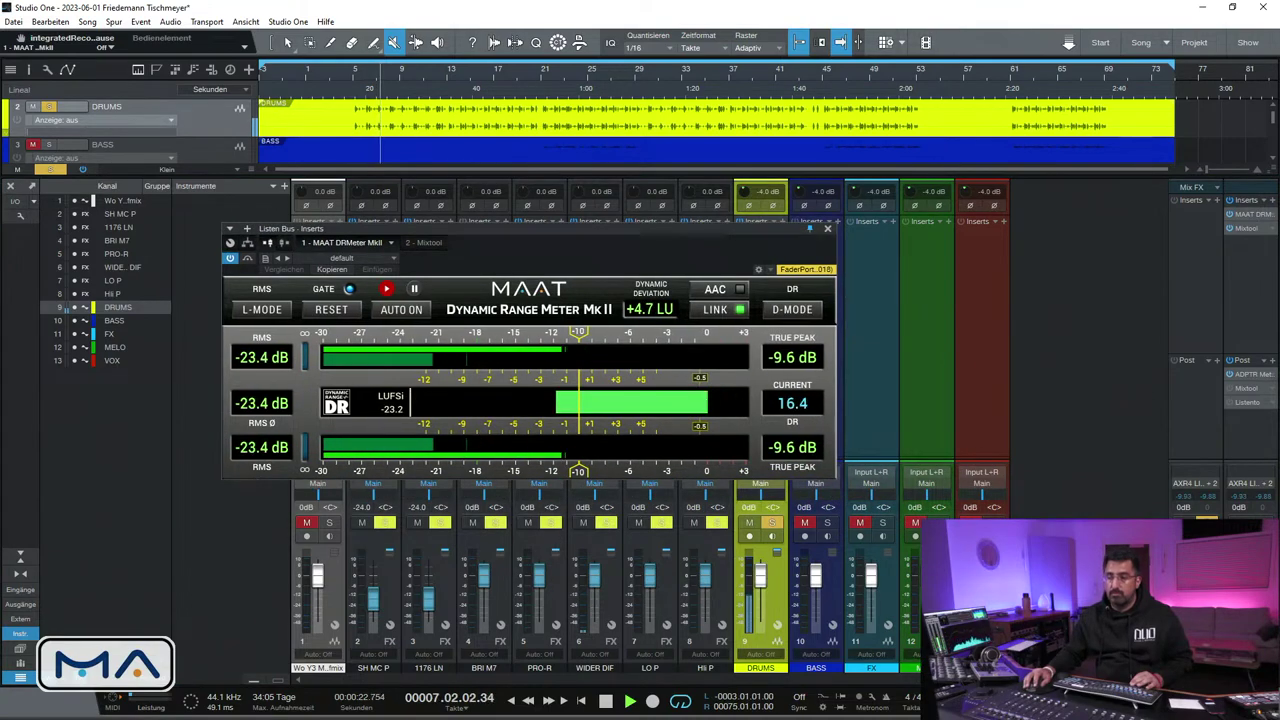
Search the plug-ins for "fab" and insert FabFilter Pro-L 2 in the Main bus post-fader slot
left_click(1219, 360)
type("fb")
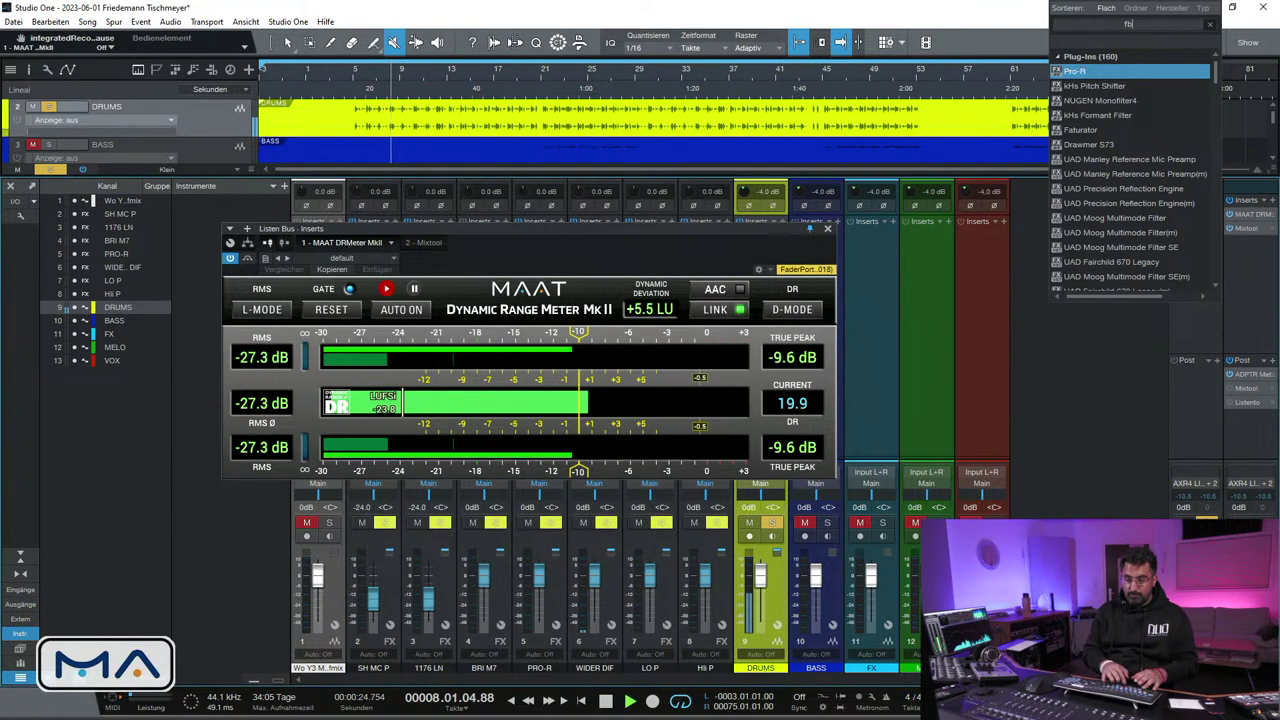
key("BackSpace")
type("a")
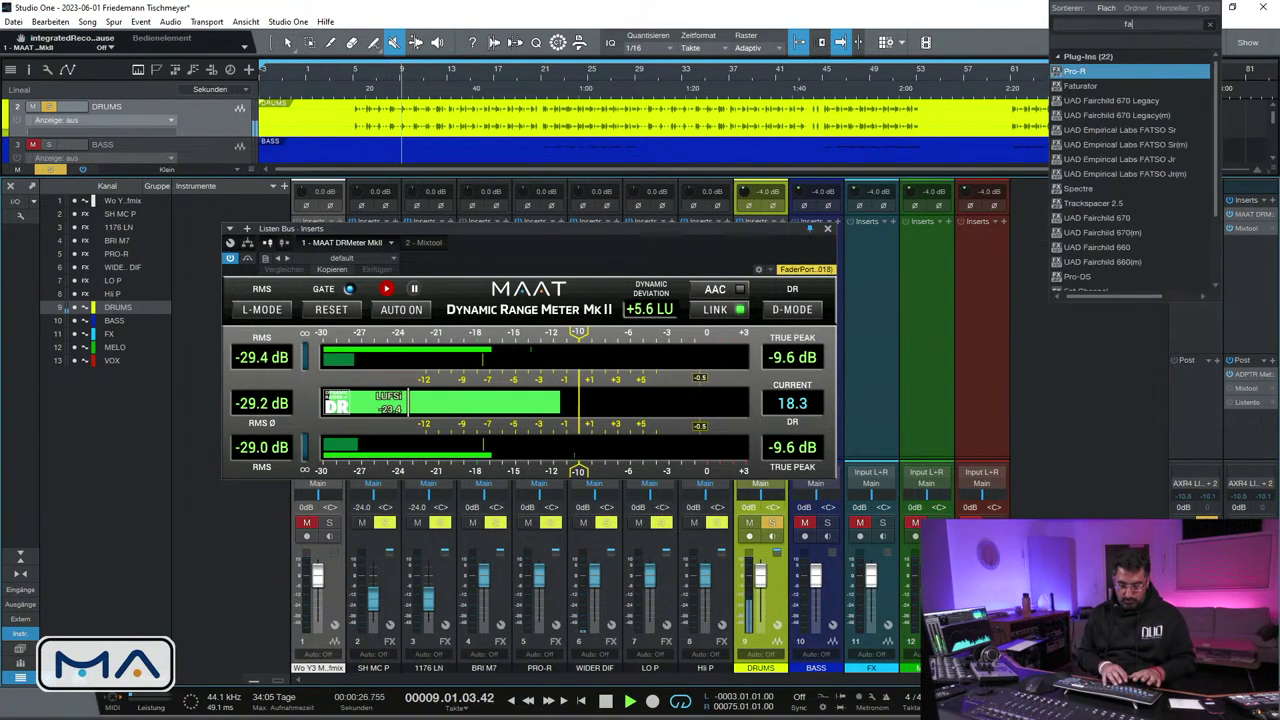
type("b")
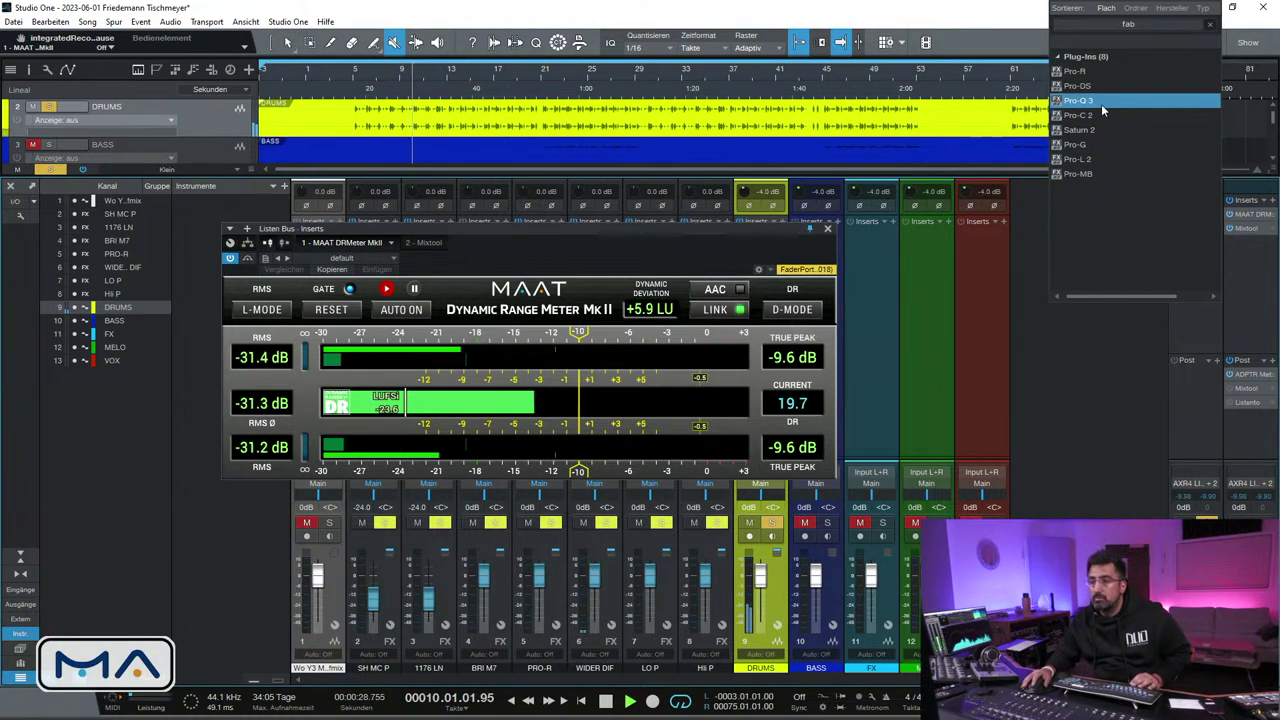
left_click(1084, 157)
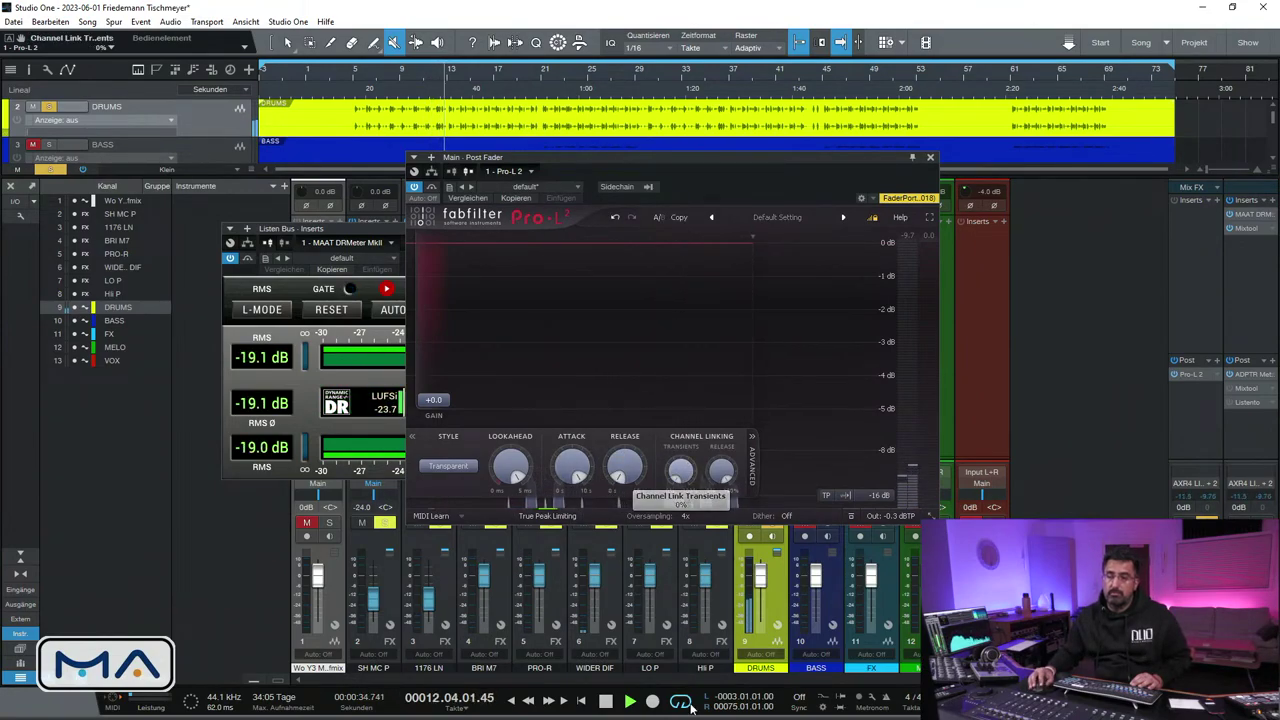
Turn off Pro-L 2's oversampling and lower its output level to -1.0 dB
left_click(694, 521)
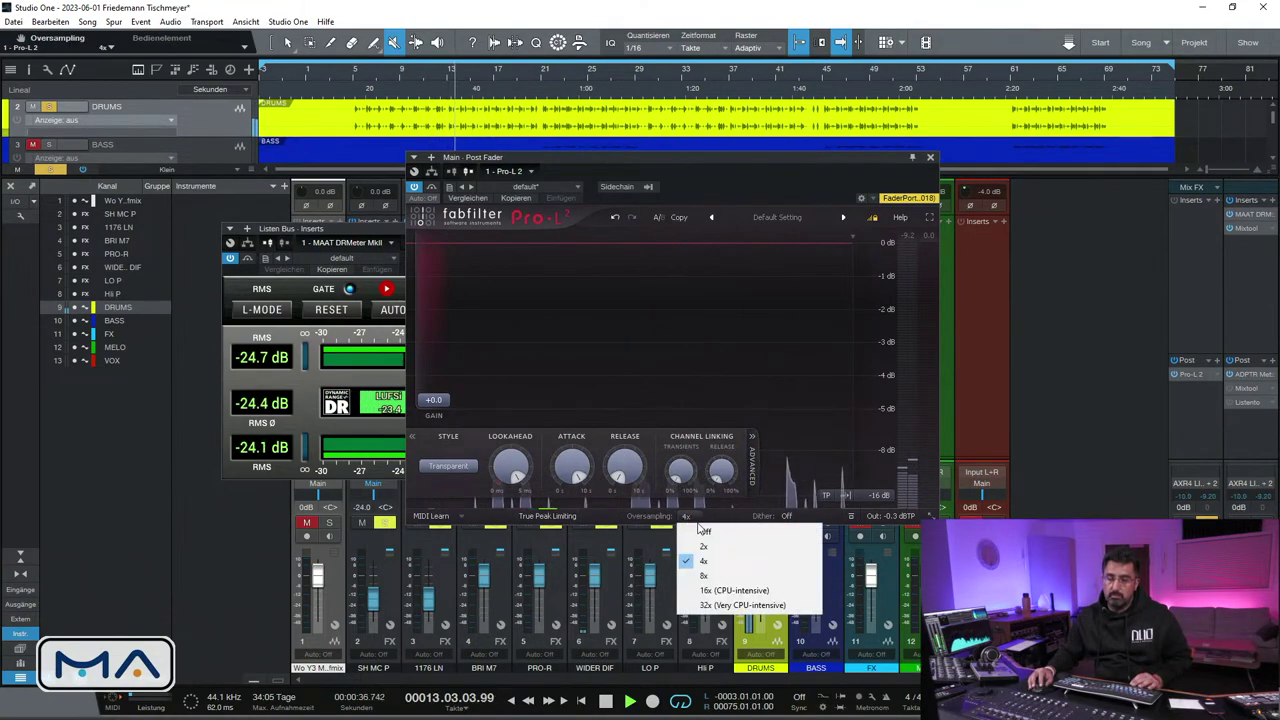
left_click(703, 531)
mouse_move(896, 516)
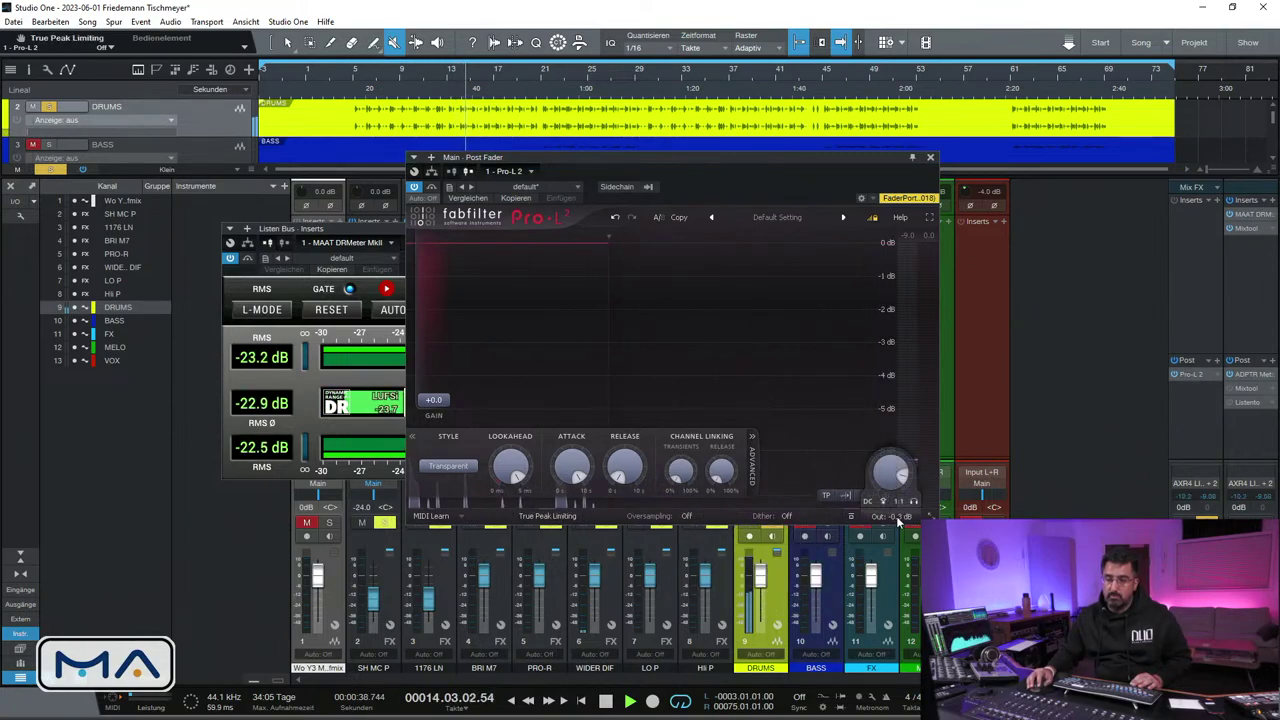
scroll(896, 516, "down", 7)
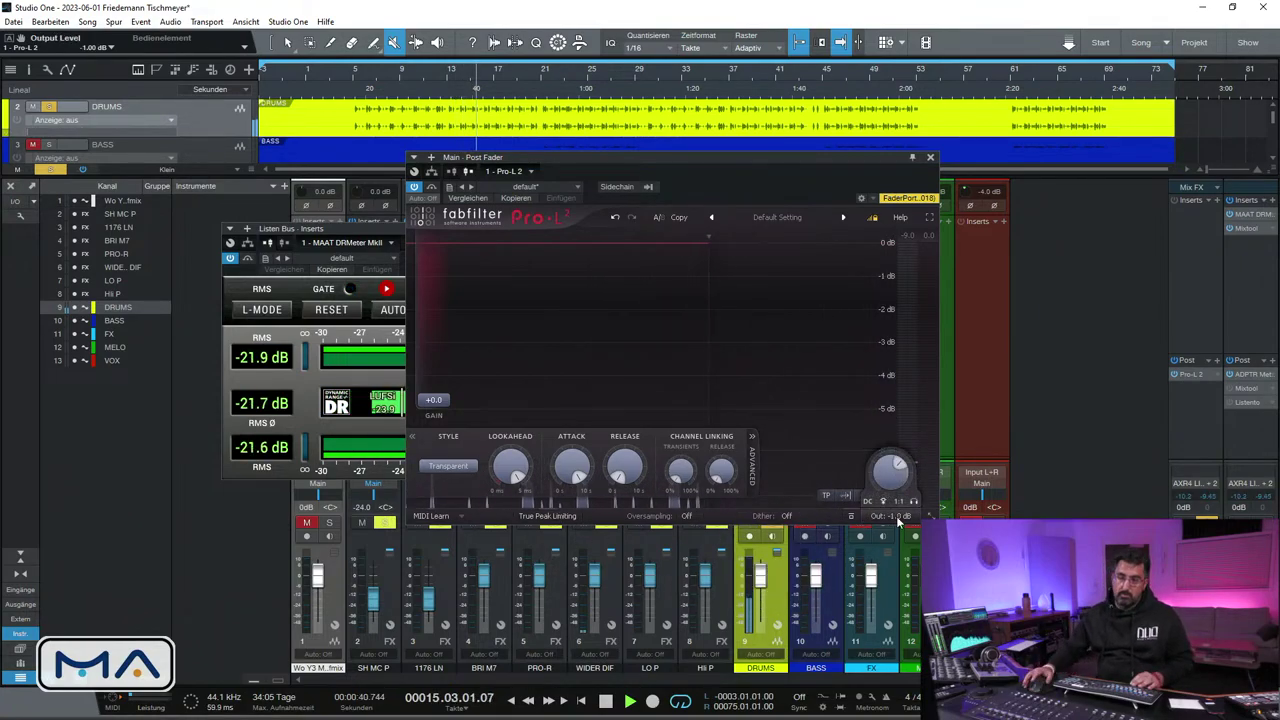
Switch the Pro-L 2 limiting style to Aggressive and raise its gain to +5.0 dB
left_click(461, 467)
left_click(470, 540)
left_click_drag(433, 400, 437, 382)
scroll(437, 382, "up", 3)
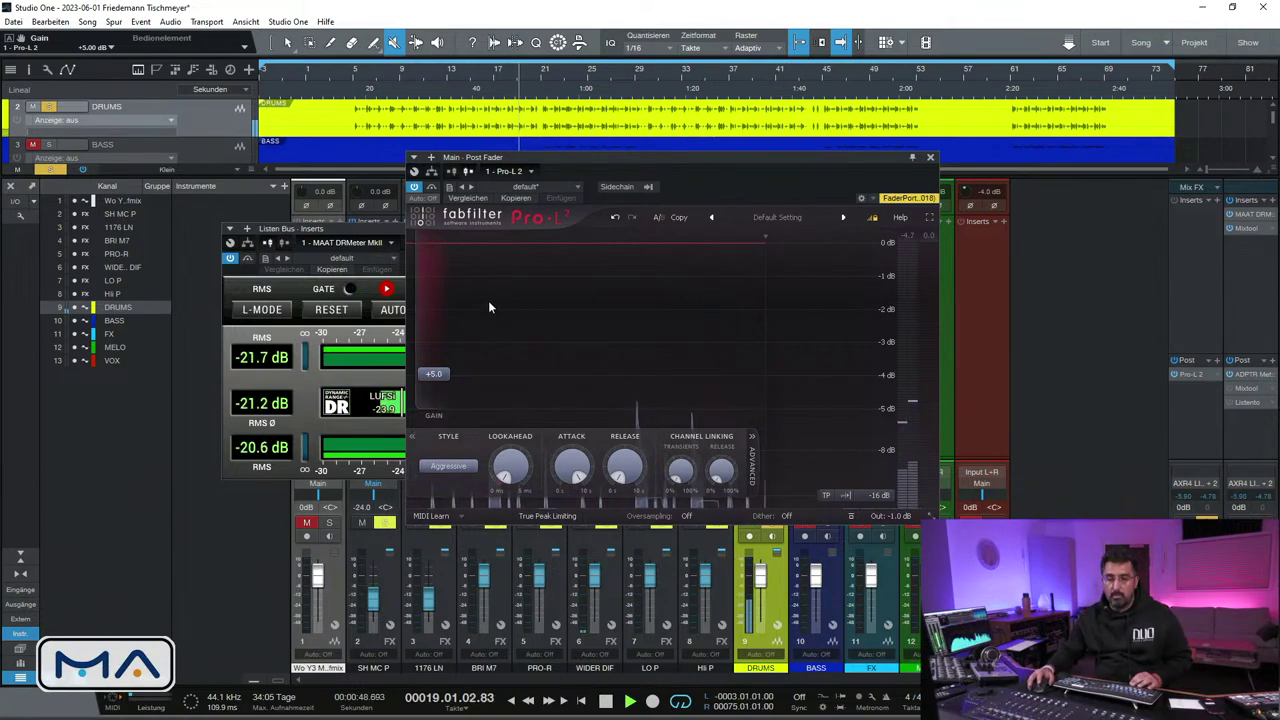
Play the full mix from about bar 22 with DRUMS unsoloed, set the Pro-L 2 gain to 7 dB and close the limiter
left_click(557, 82)
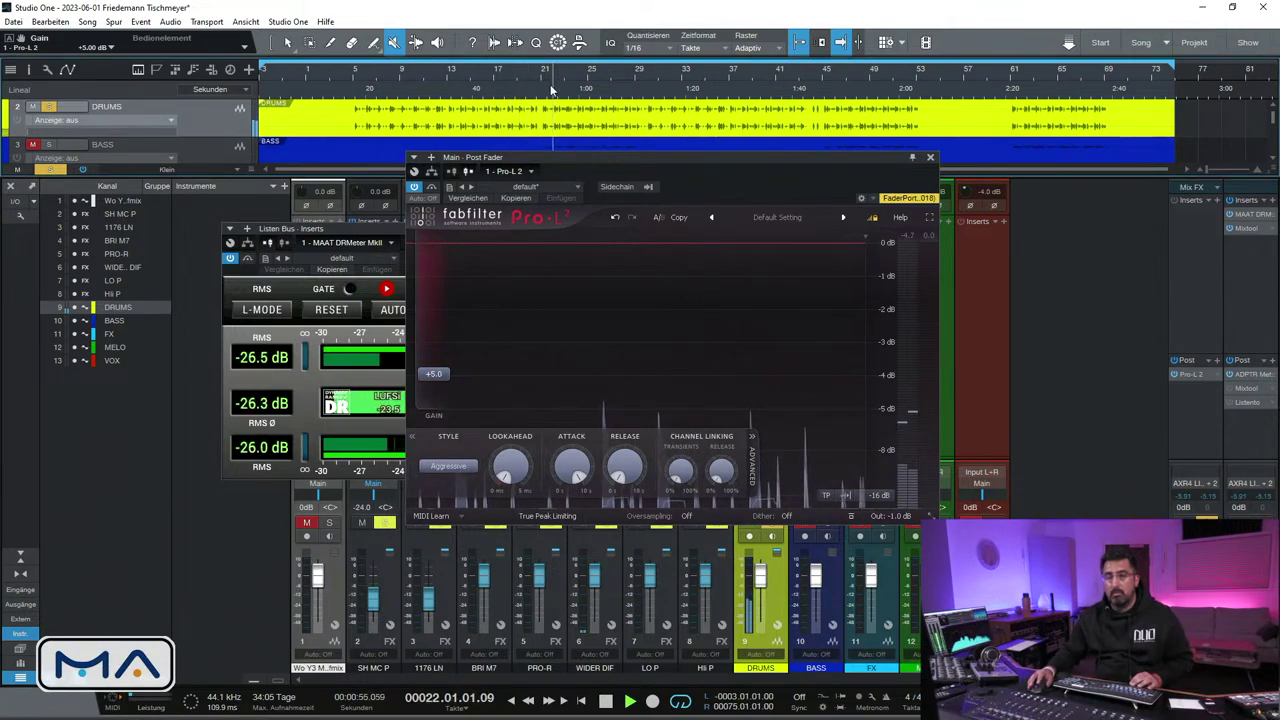
left_click(49, 106)
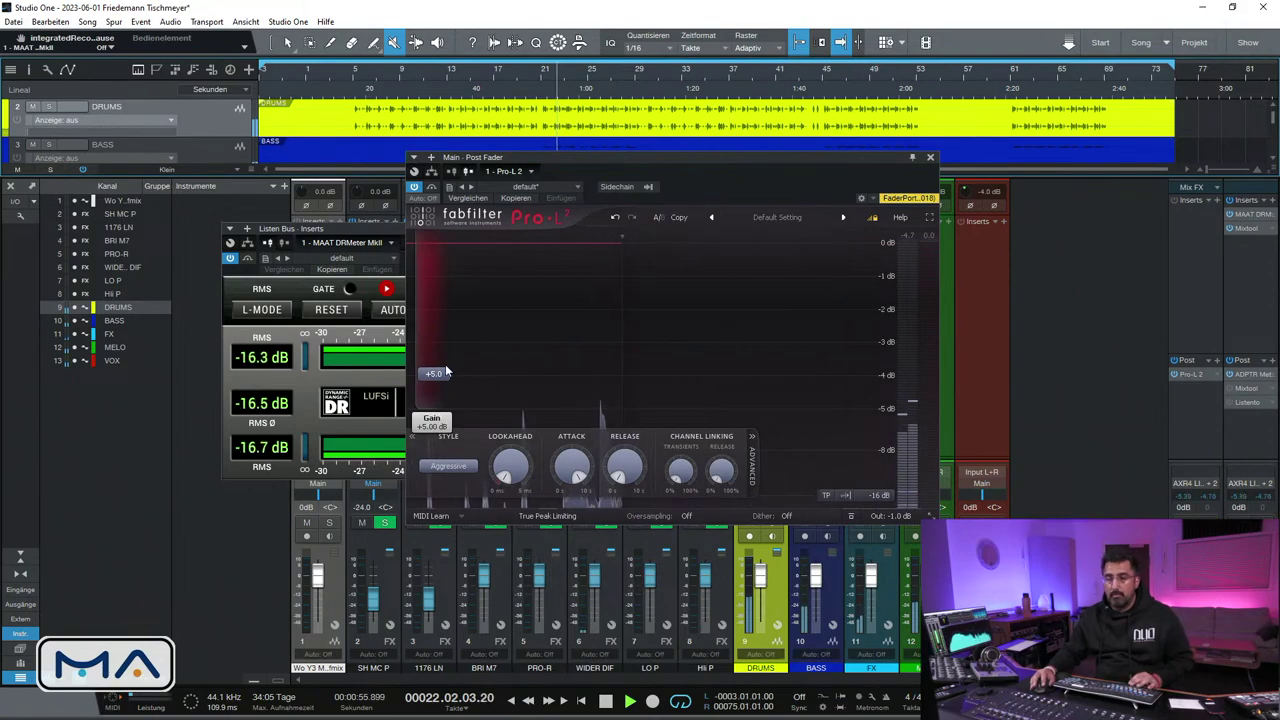
left_click_drag(441, 368, 441, 360)
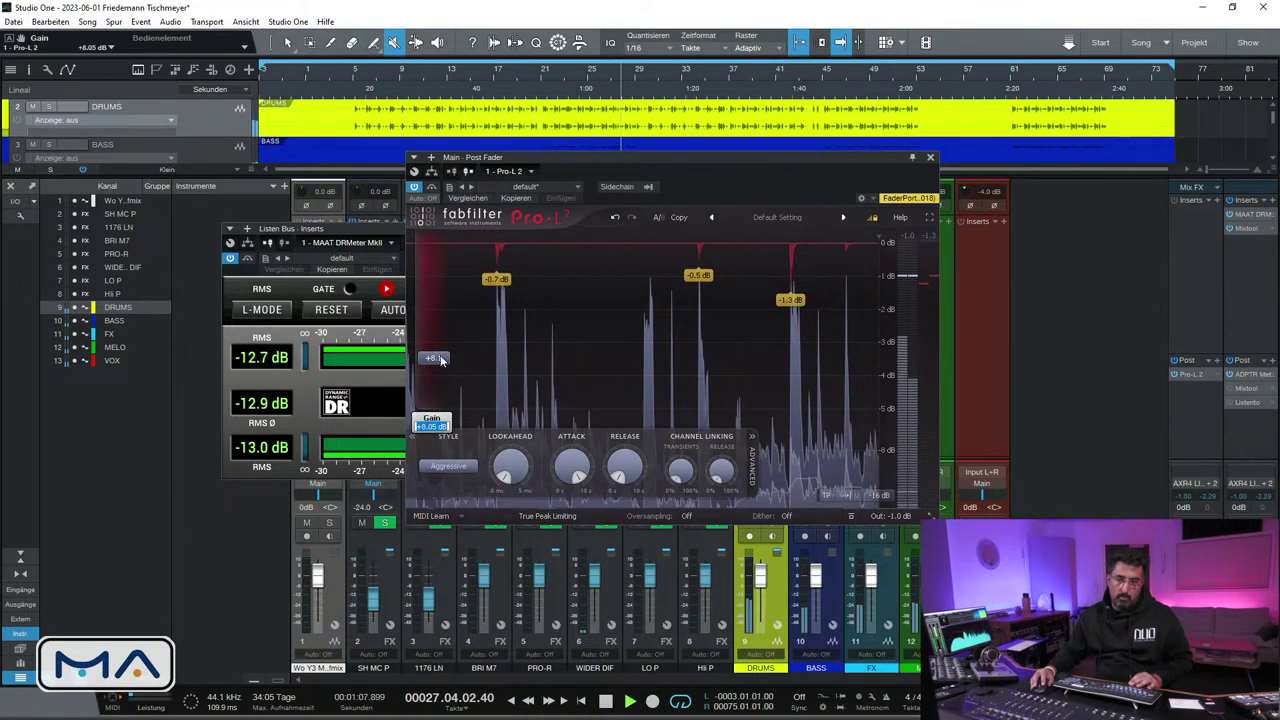
type("7")
key("Return")
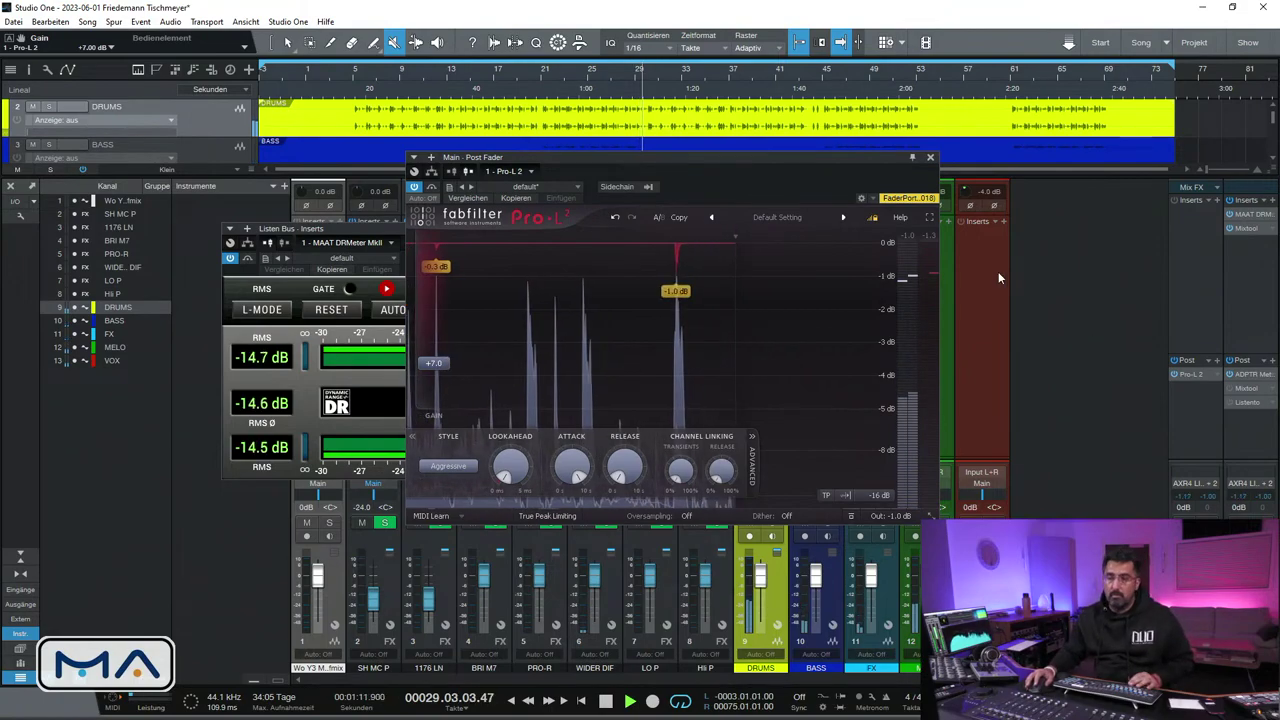
left_click(930, 157)
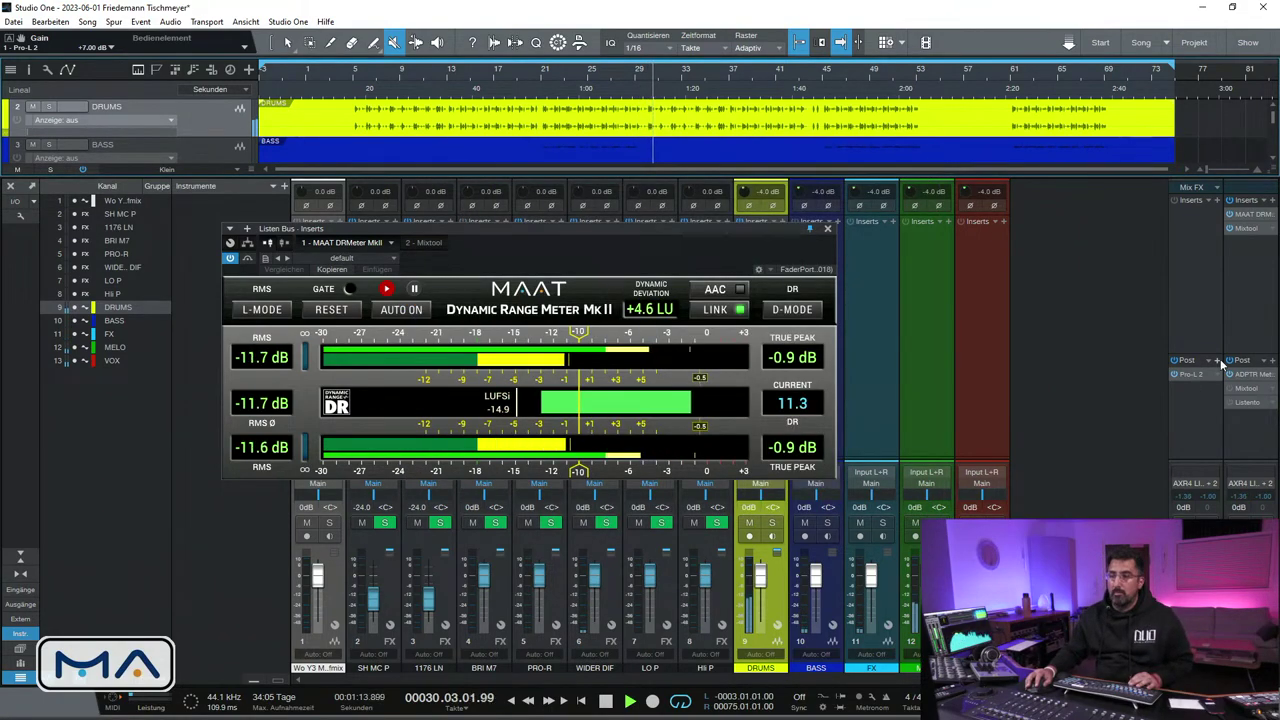
Search the plug-ins for "stand", insert StandardCLIP on the Main bus post-fader ahead of Pro-L 2, and hide the mixer
left_click(1219, 362)
type("stand")
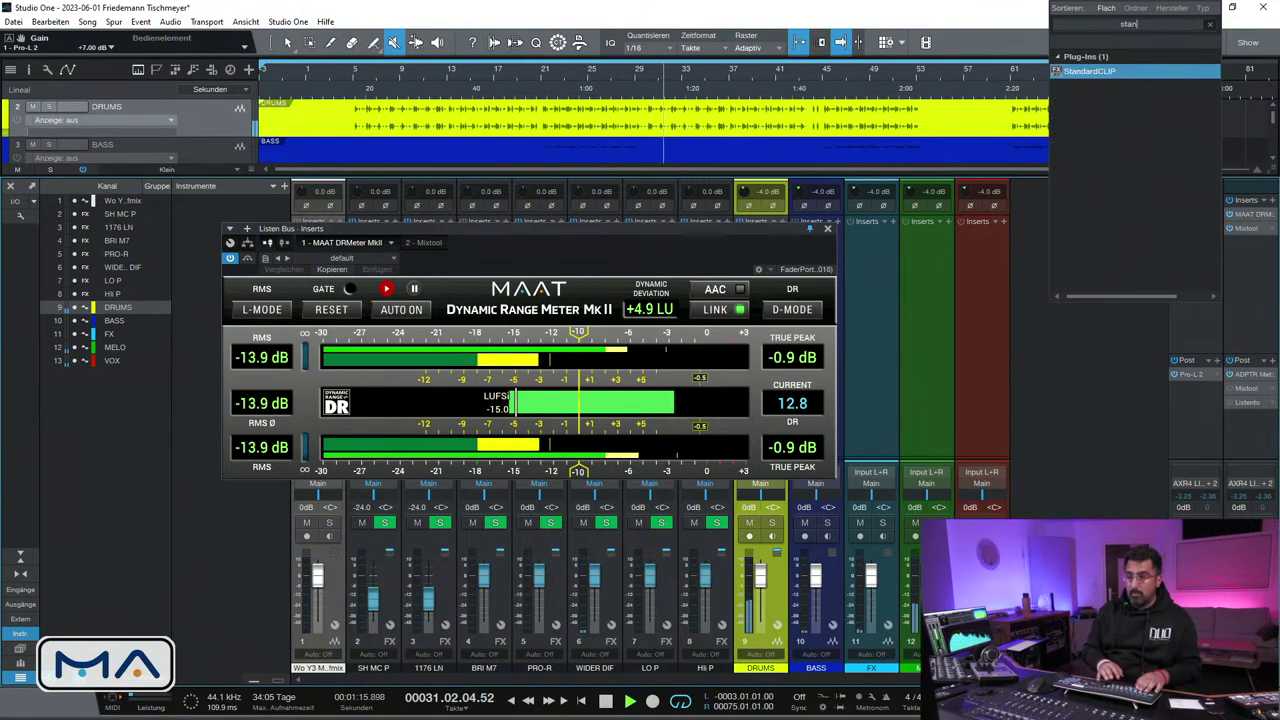
left_click(1112, 73)
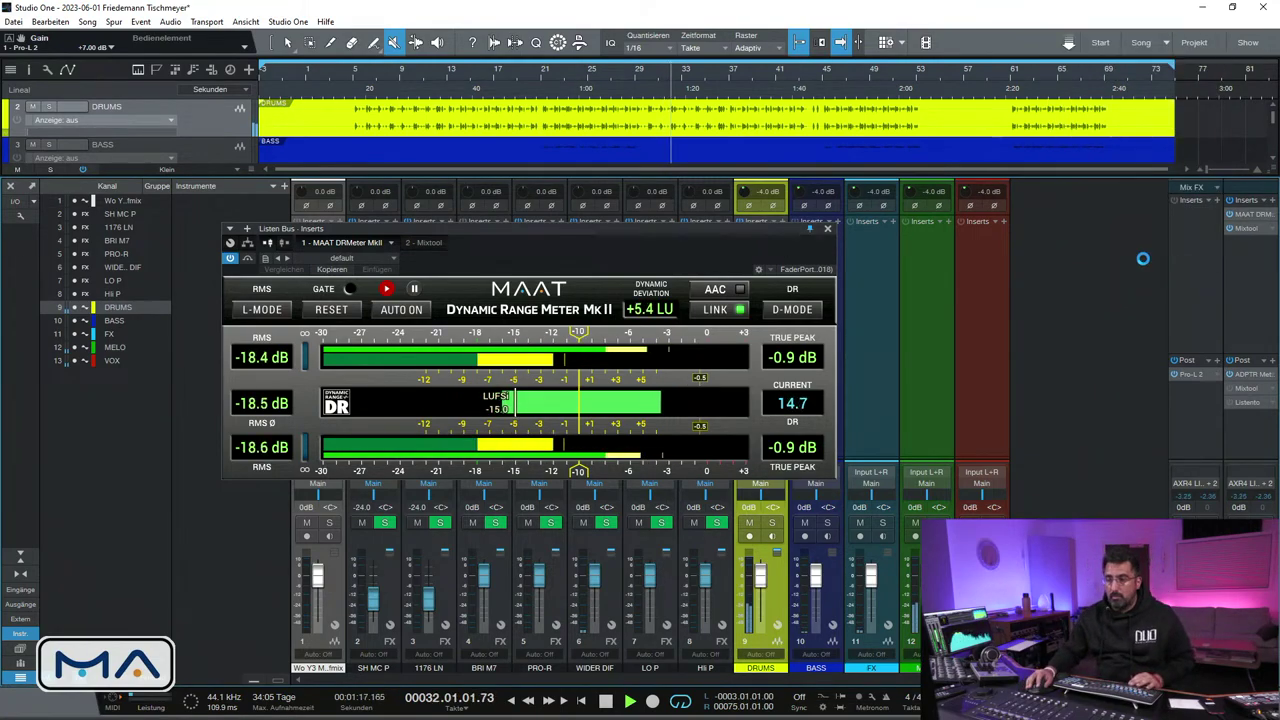
left_click_drag(1198, 375, 1197, 369)
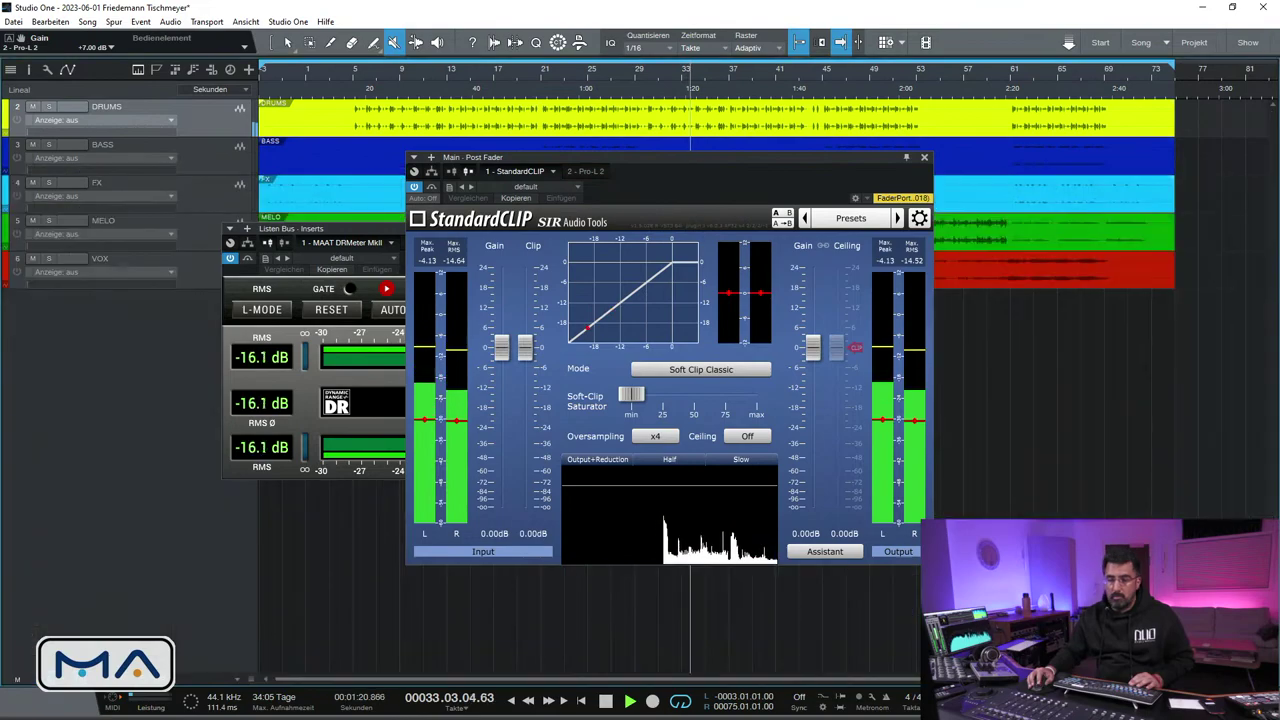
key("F3")
Set StandardCLIP's oversampling to x1 (no oversampling) and its mode to Hard Clip
left_click(655, 436)
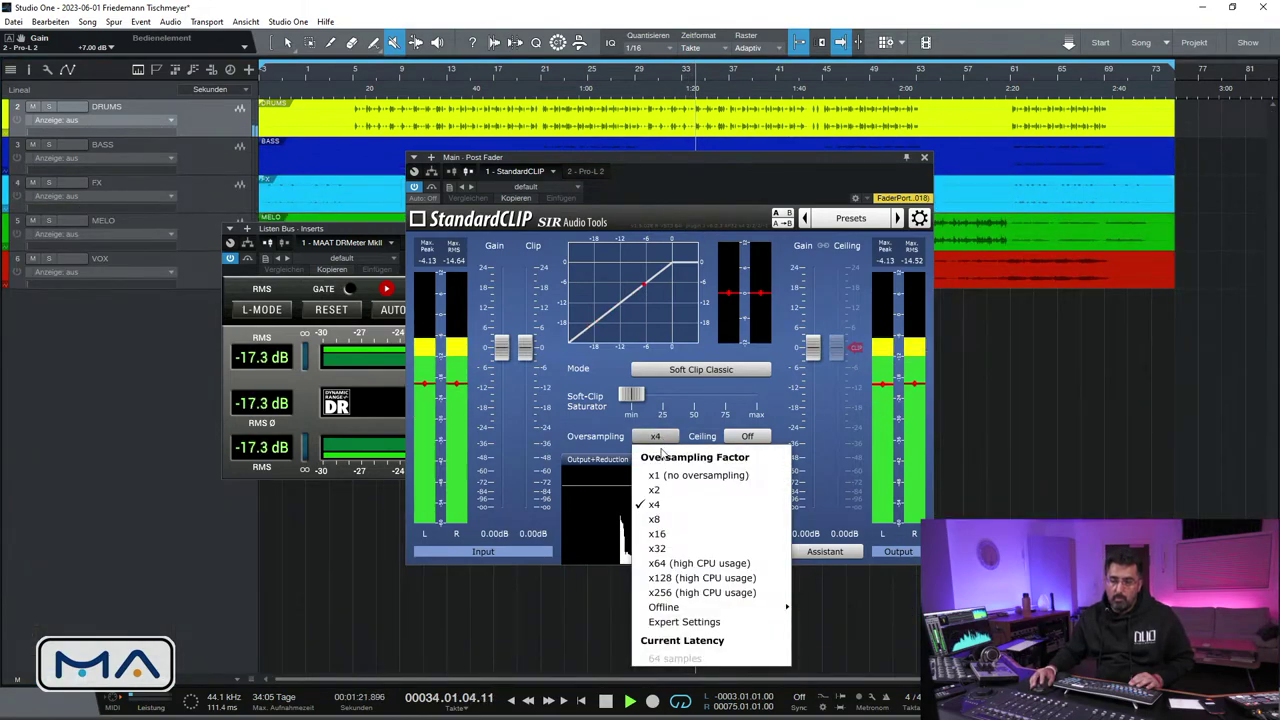
left_click(668, 475)
left_click(645, 370)
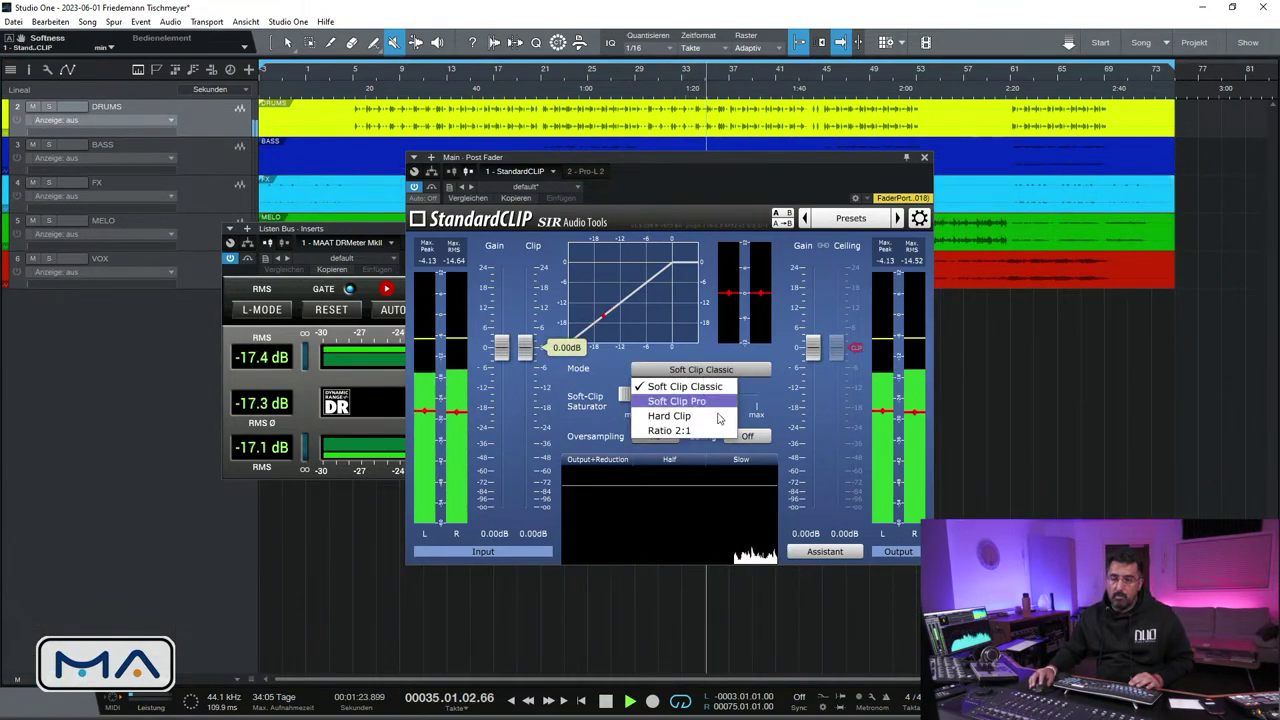
left_click(679, 419)
Tune StandardCLIP's input Clip level by ear, also playing from about bar 45, and set it to -7.3 dB
left_click_drag(530, 354, 531, 383)
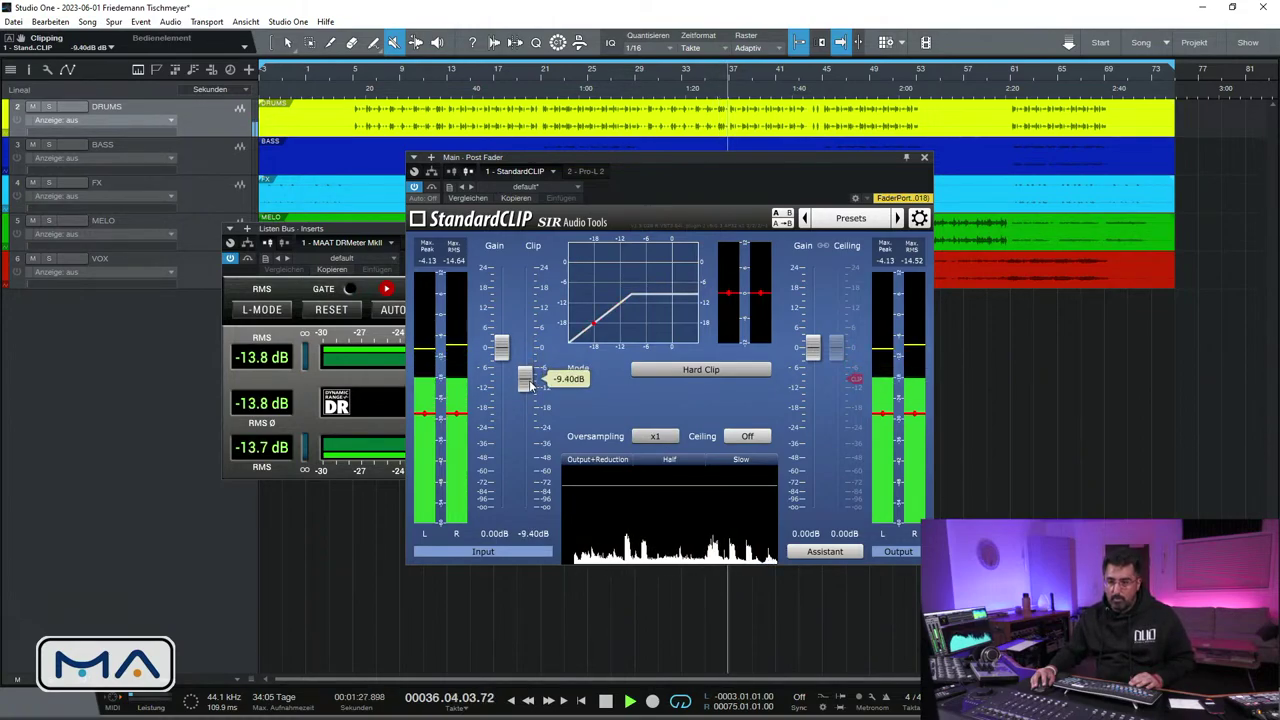
left_click_drag(530, 383, 530, 382)
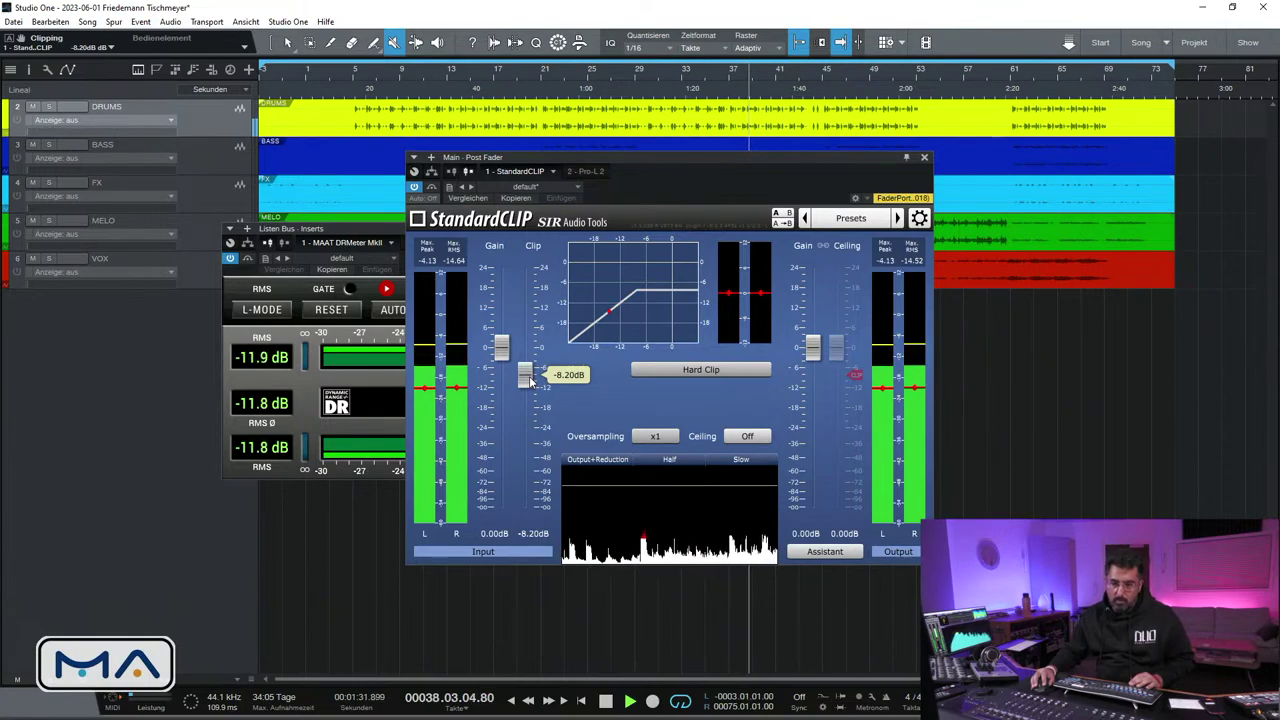
scroll(531, 381, "up", 1)
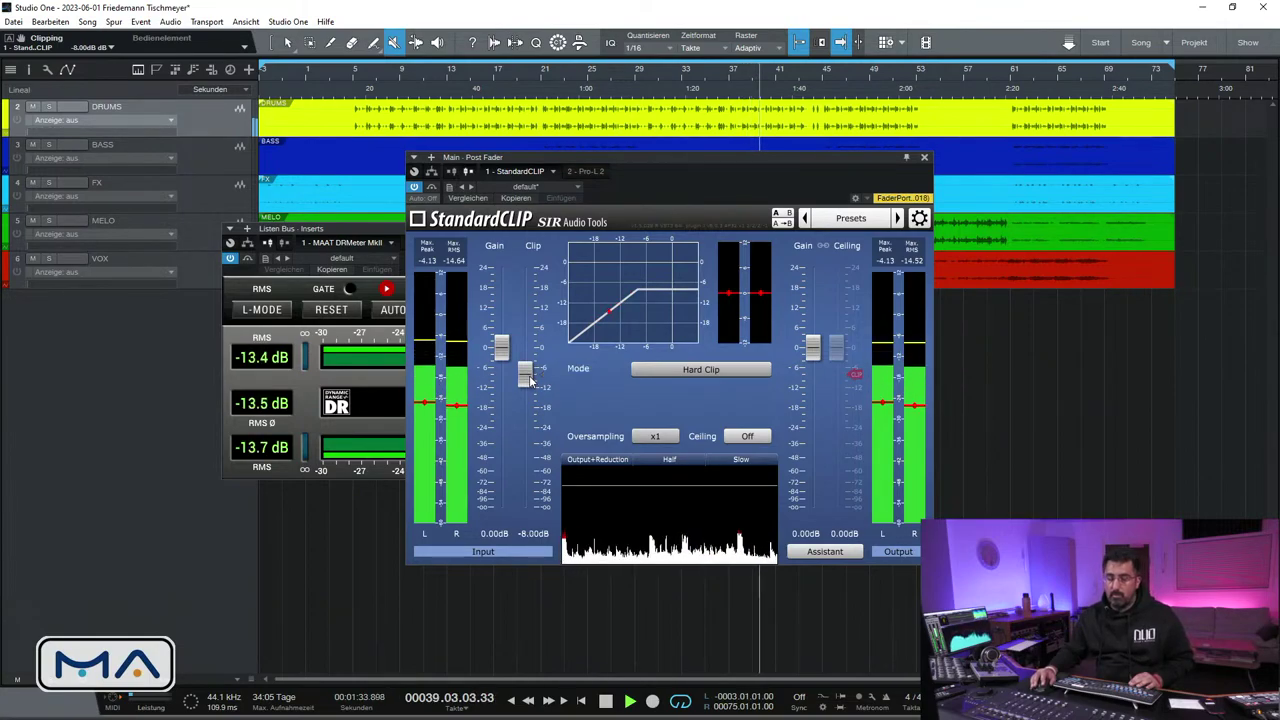
scroll(522, 383, "up", 4)
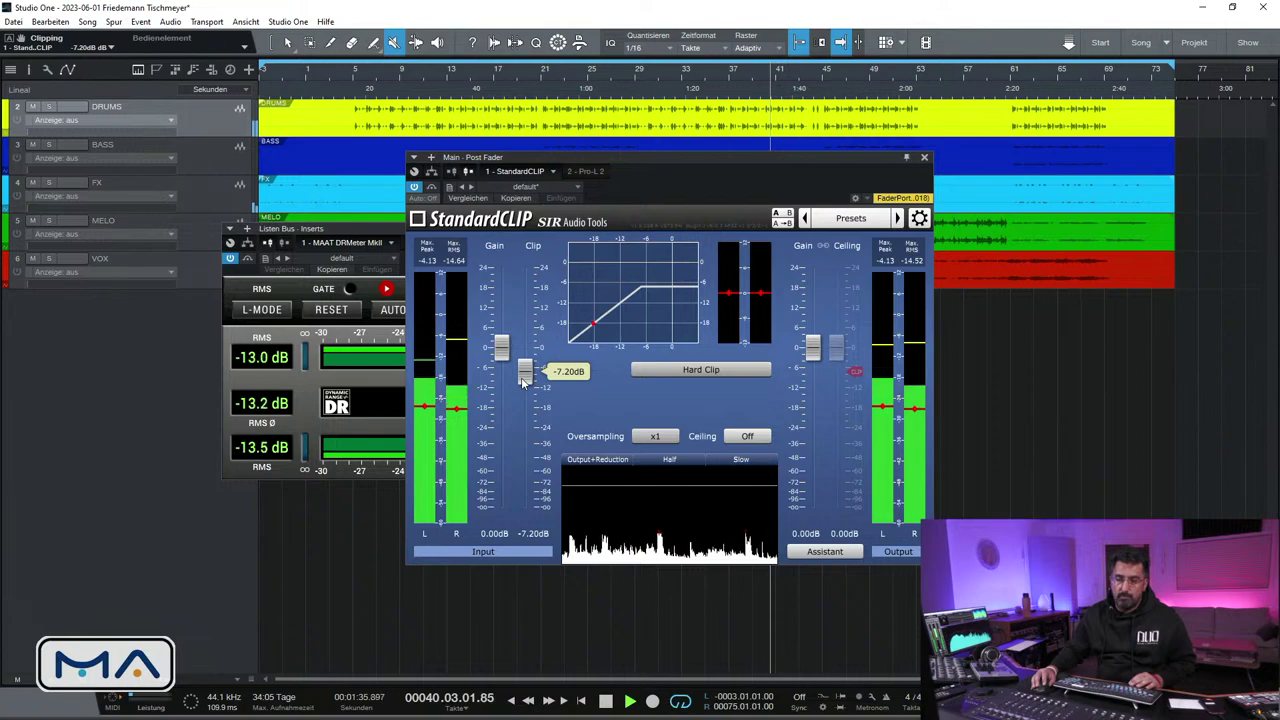
left_click(826, 75)
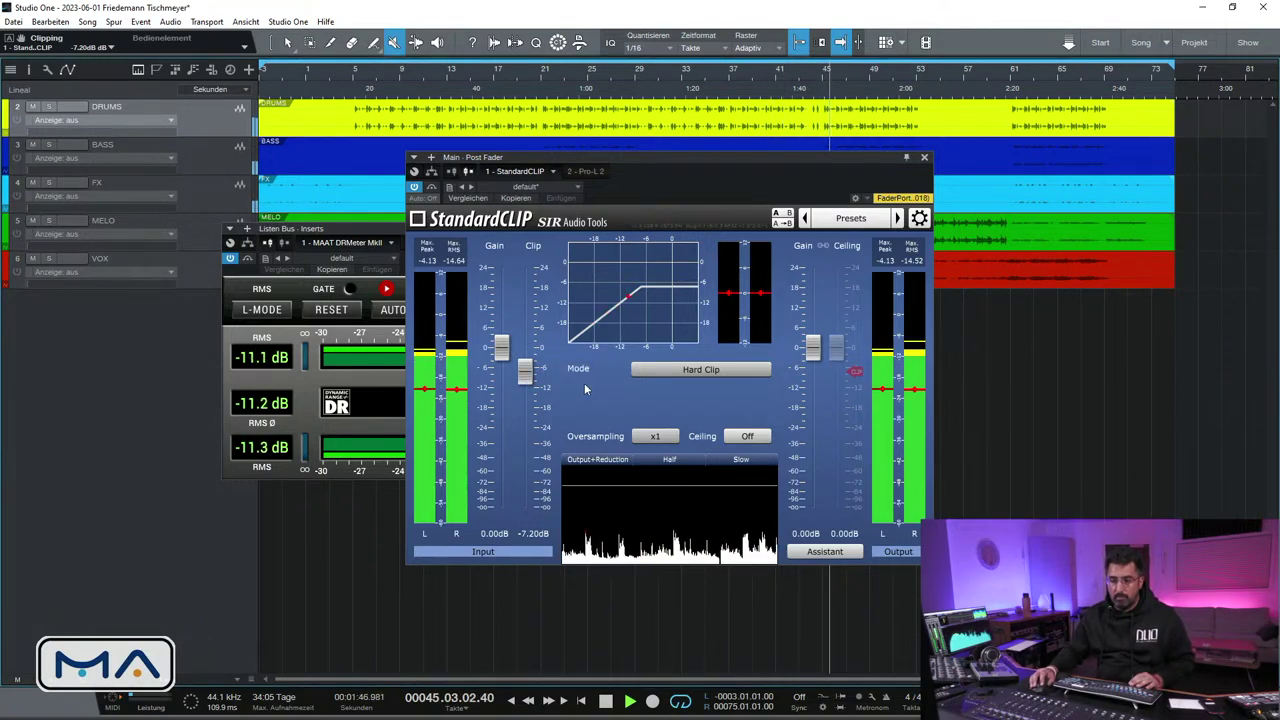
mouse_move(522, 388)
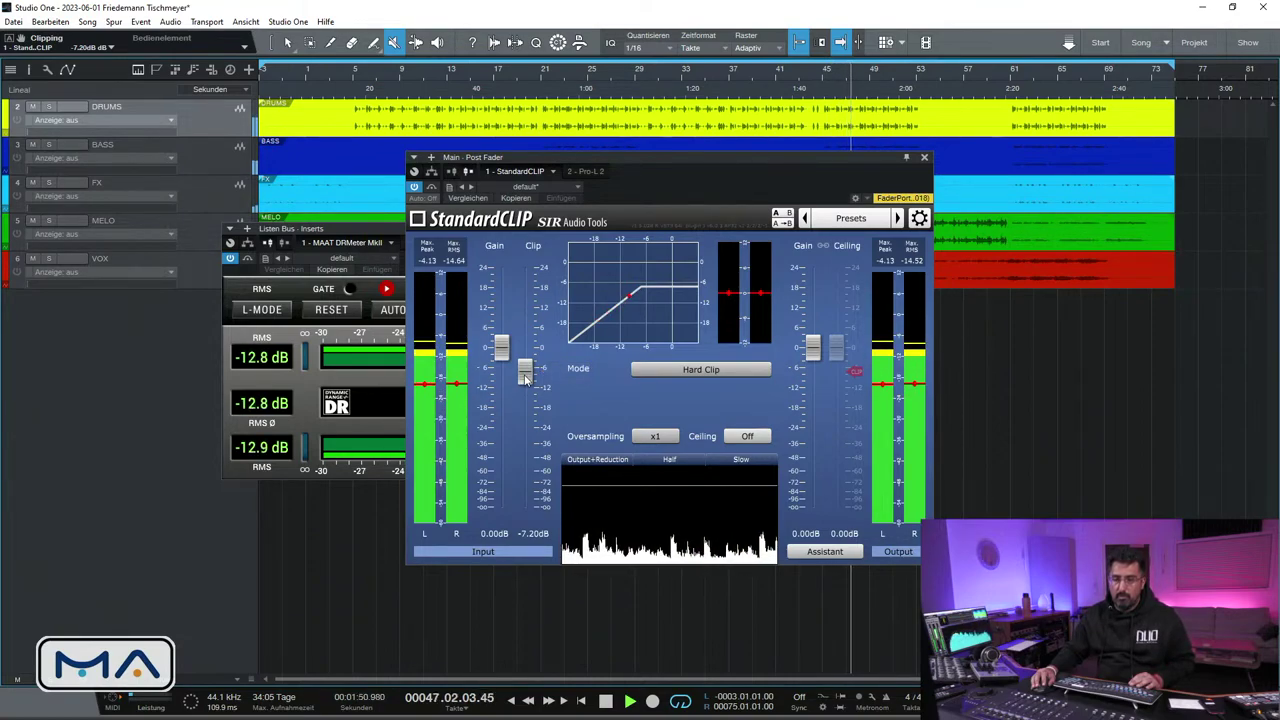
double_click(525, 372)
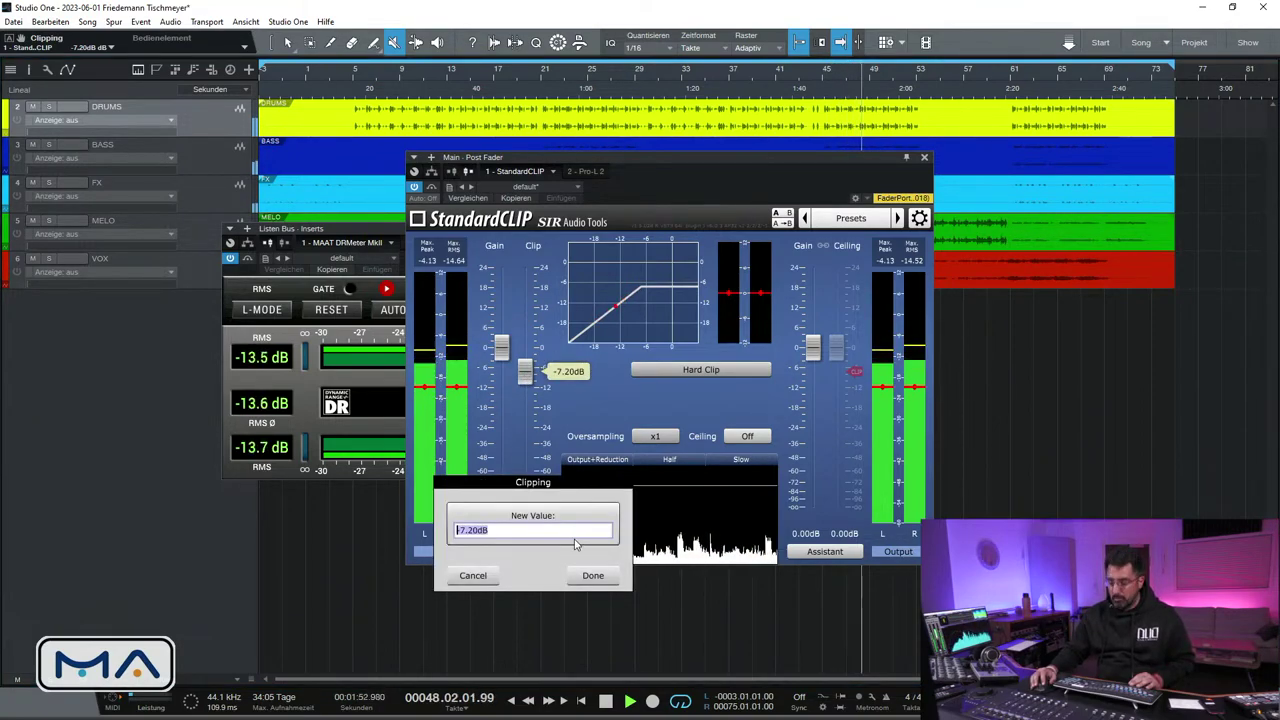
type("-7.3")
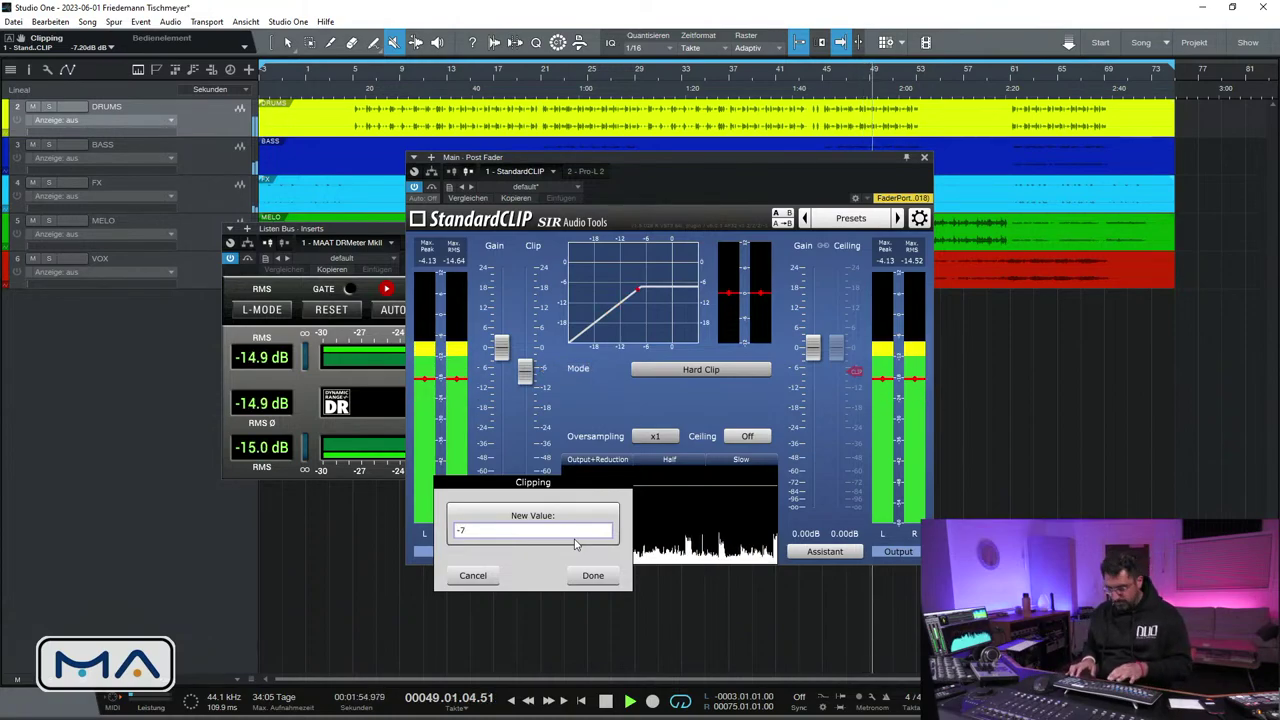
key("Return")
Play from bar 19 with StandardCLIP closed, check the DRMeter MkII in Short-Term loudness mode and close the meter
left_click(588, 85)
left_click(519, 84)
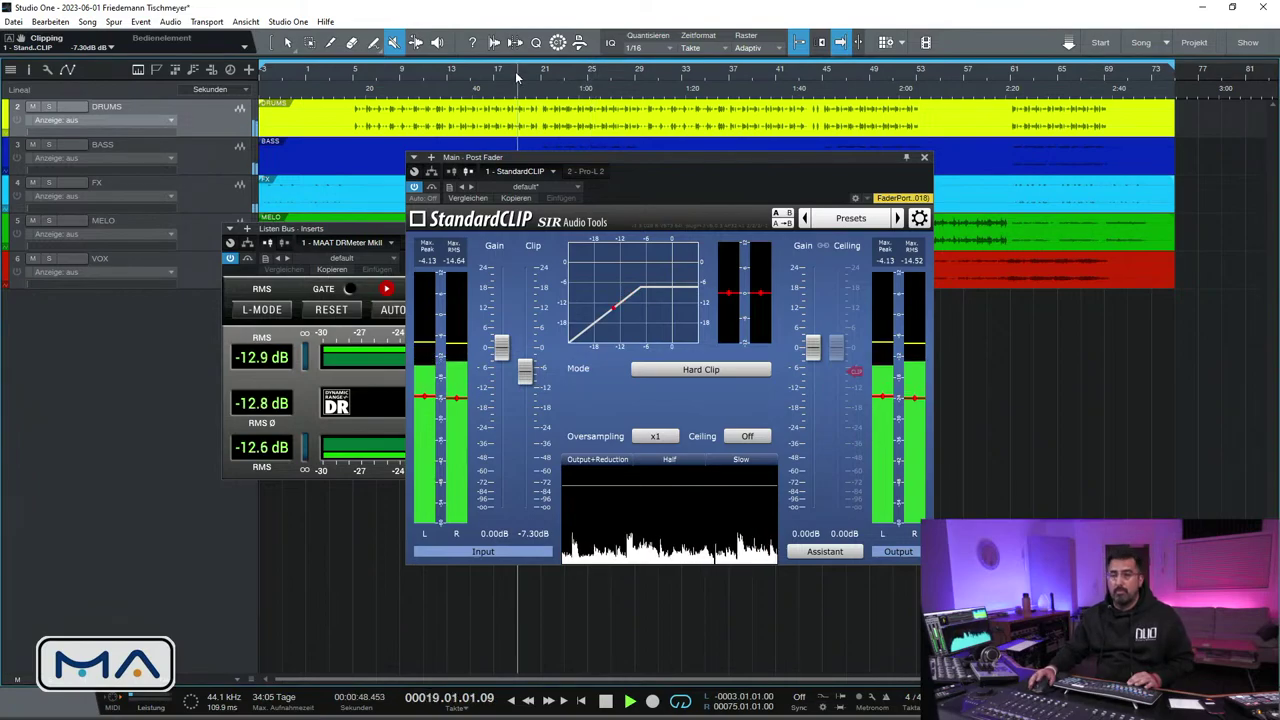
left_click(924, 157)
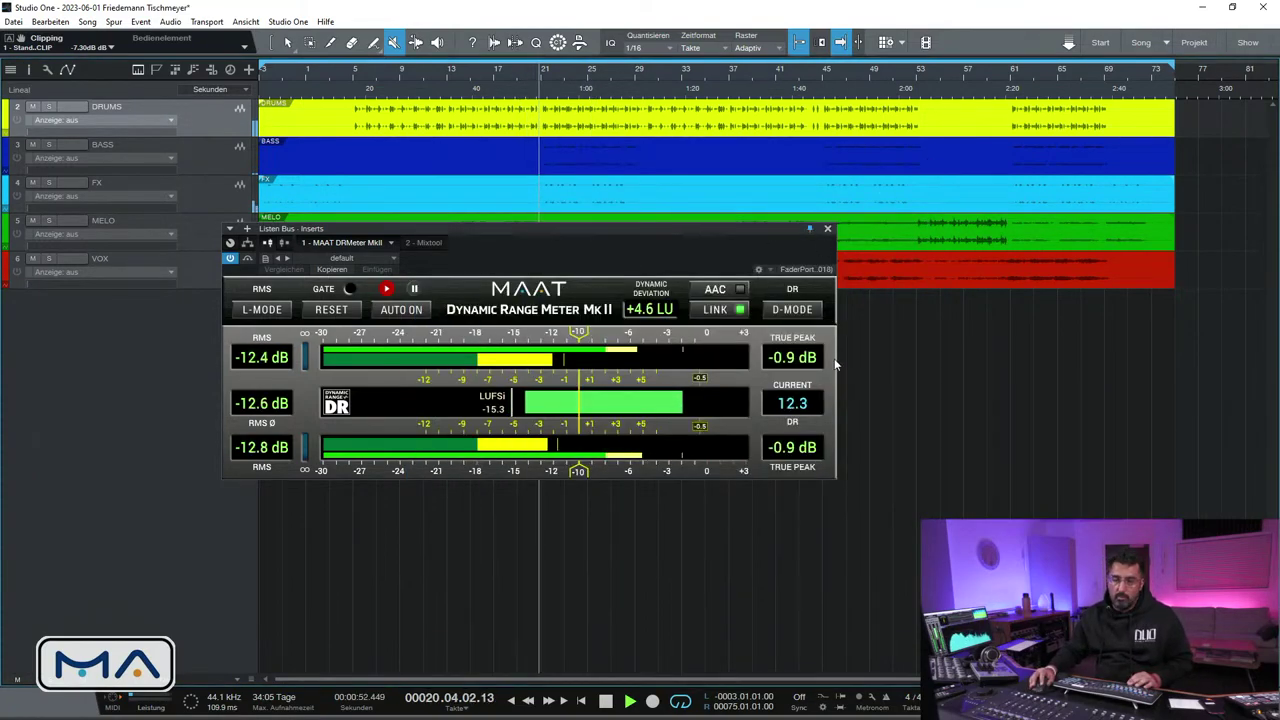
left_click(262, 348)
left_click(261, 348)
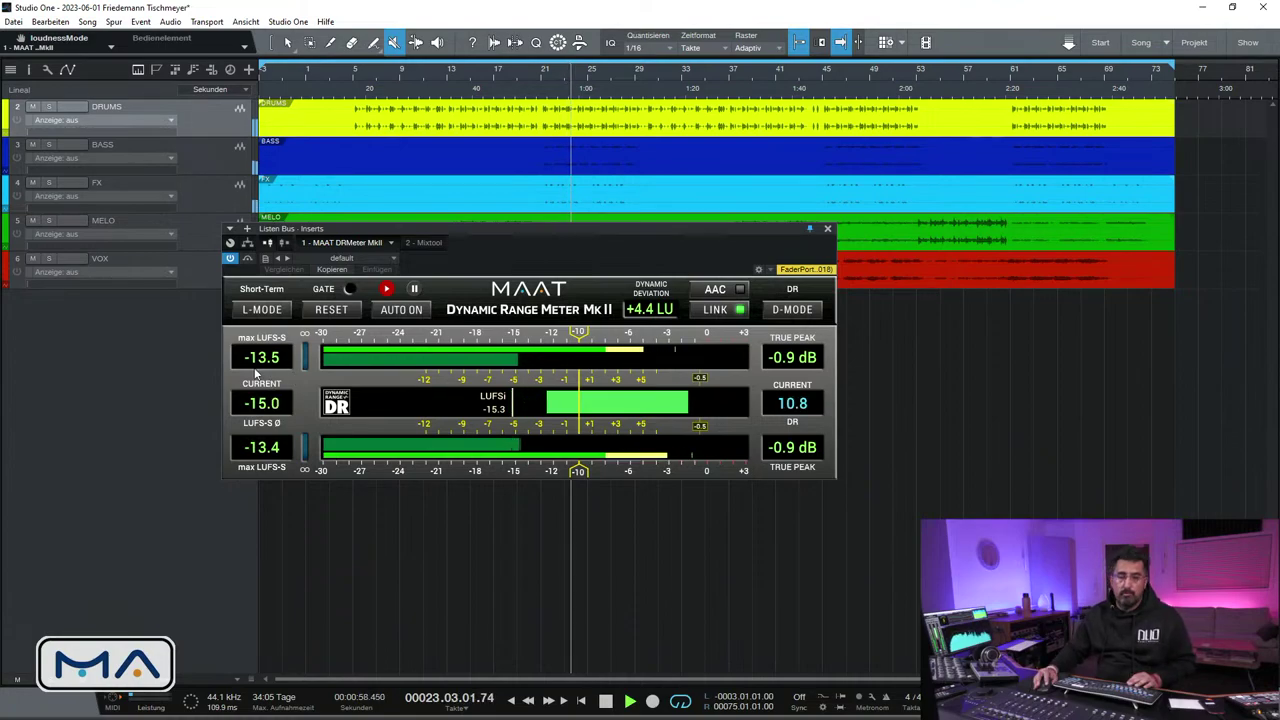
left_click(828, 232)
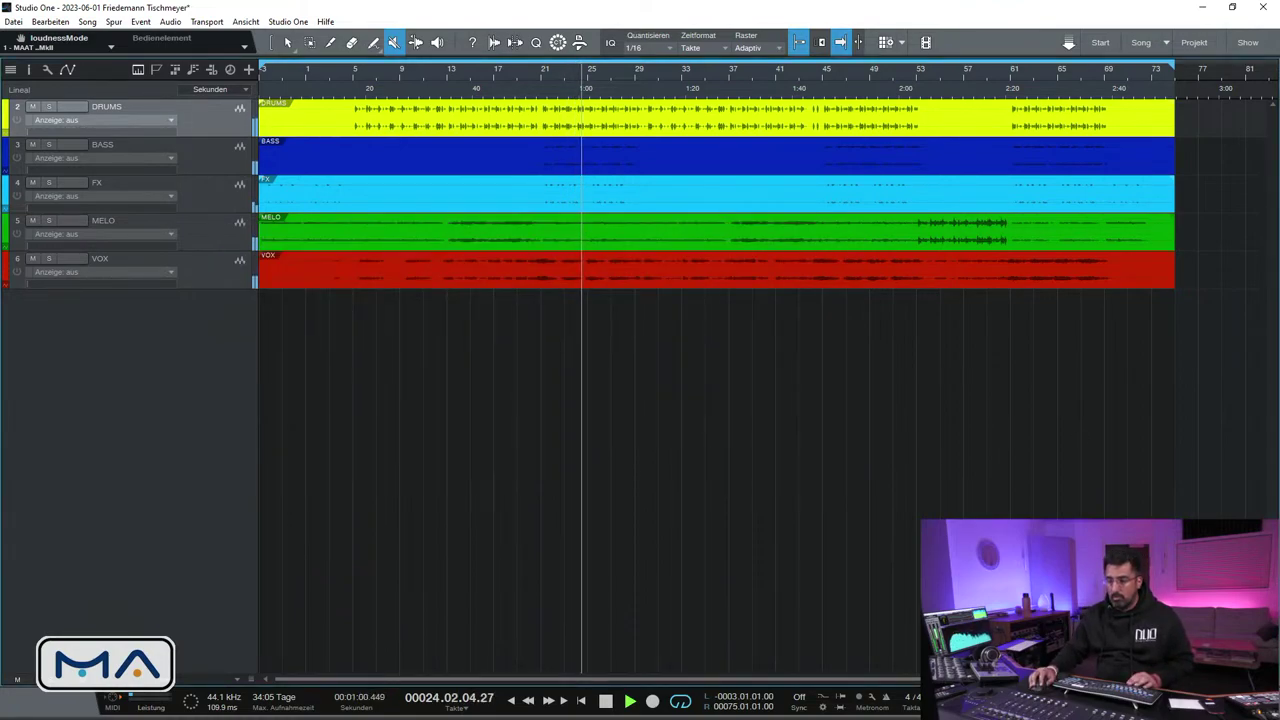
Show the mixer, search the plug-ins for "oxford" and insert Oxford Limiter between StandardCLIP and Pro-L 2 on the Main bus
key("F3")
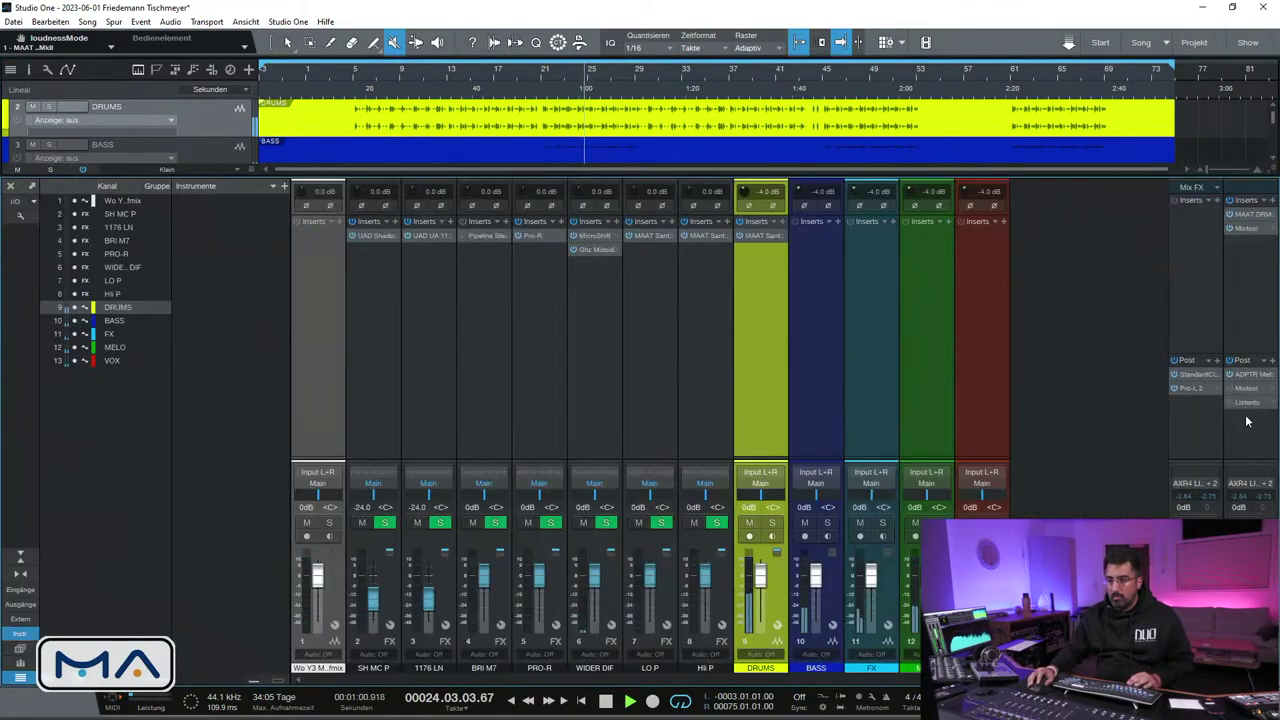
left_click(1217, 360)
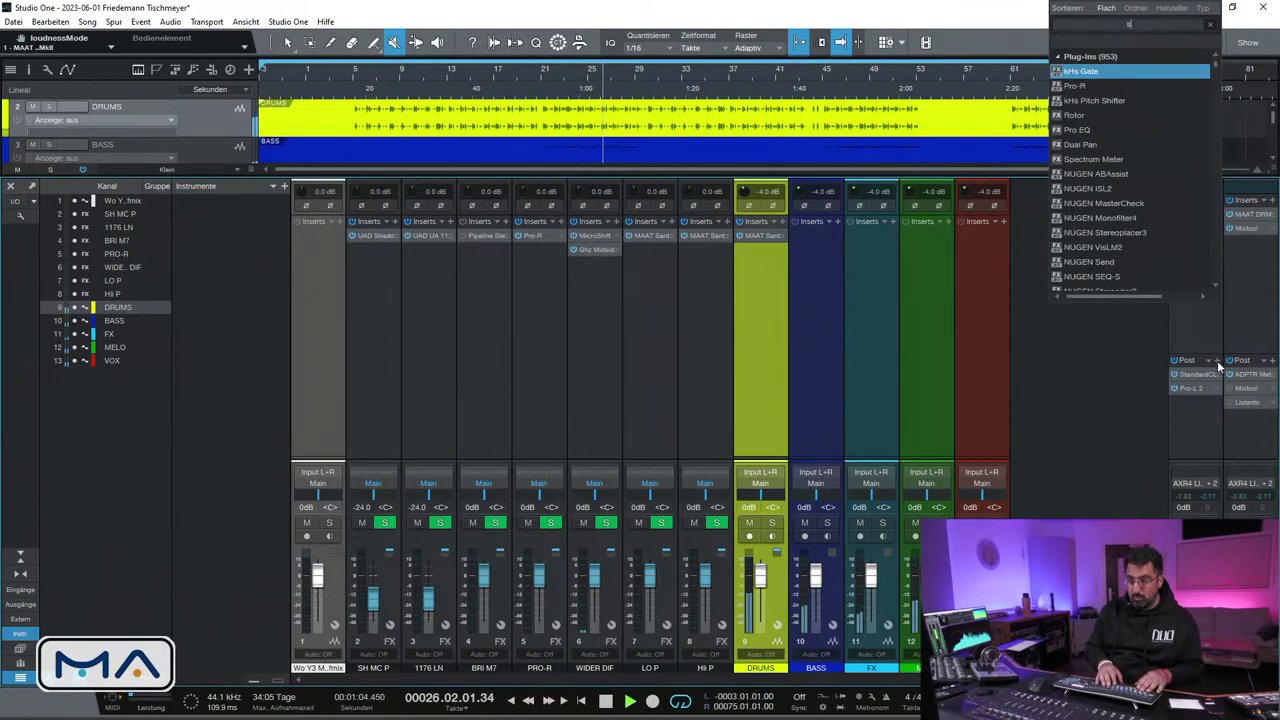
type("oxford")
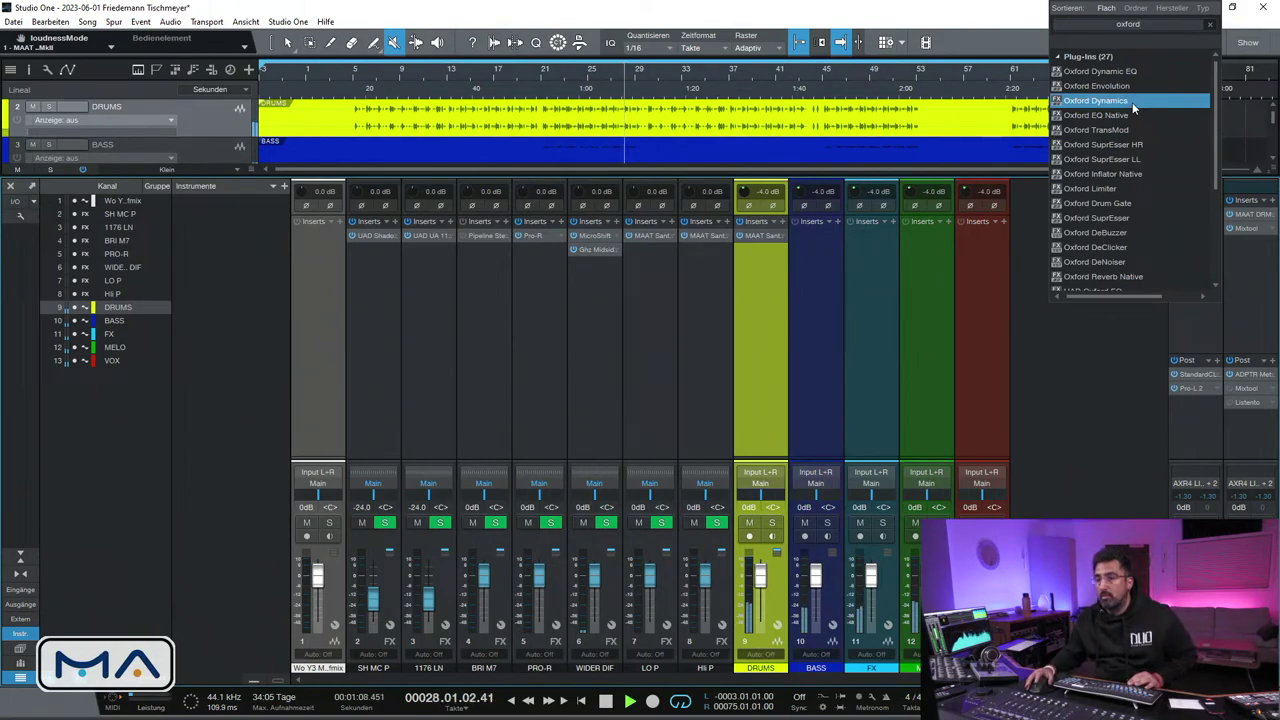
left_click(1108, 189)
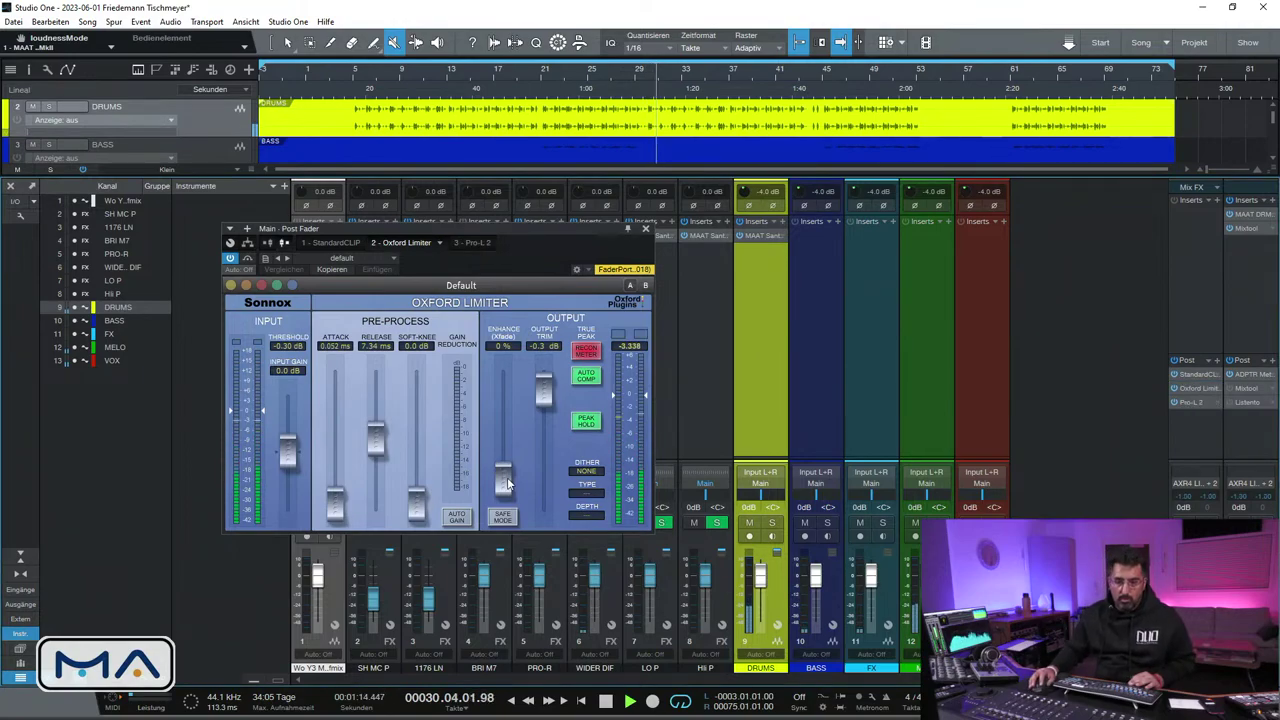
Adjust the Oxford Limiter's Enhance amount by ear and set it to 35%
left_click_drag(504, 486, 503, 462)
scroll(505, 464, "up", 1)
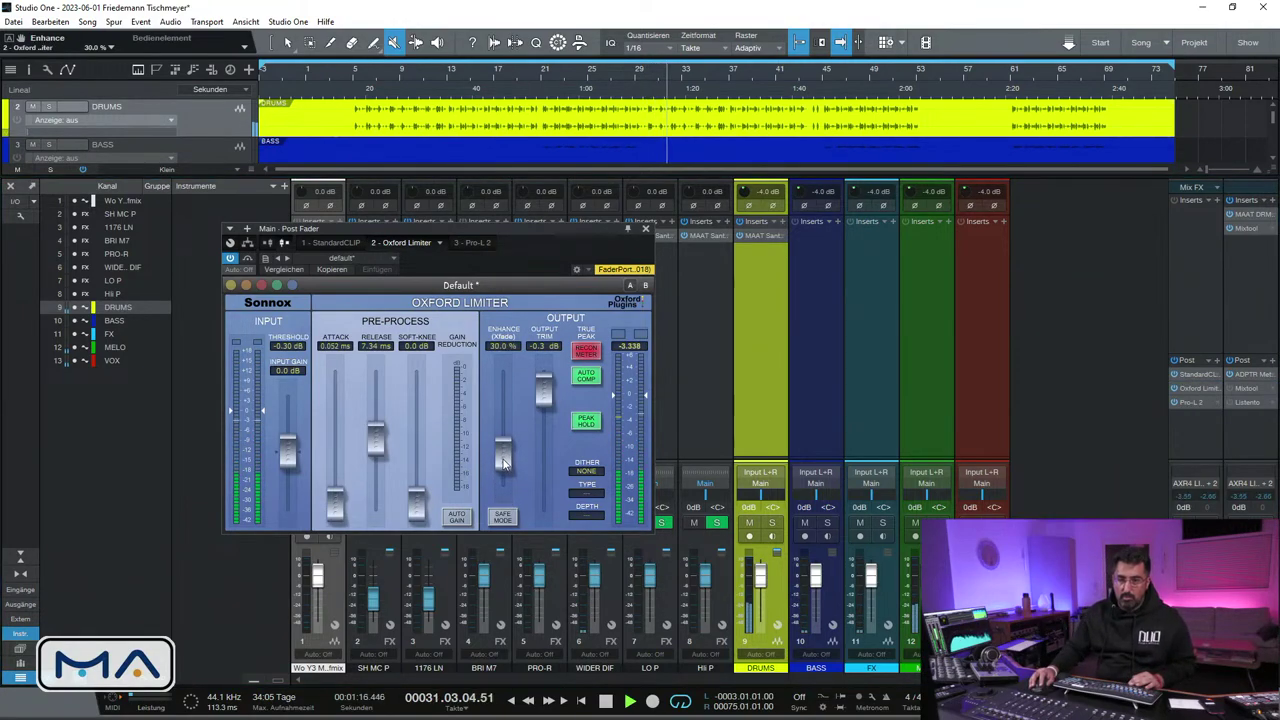
scroll(505, 463, "up", 1)
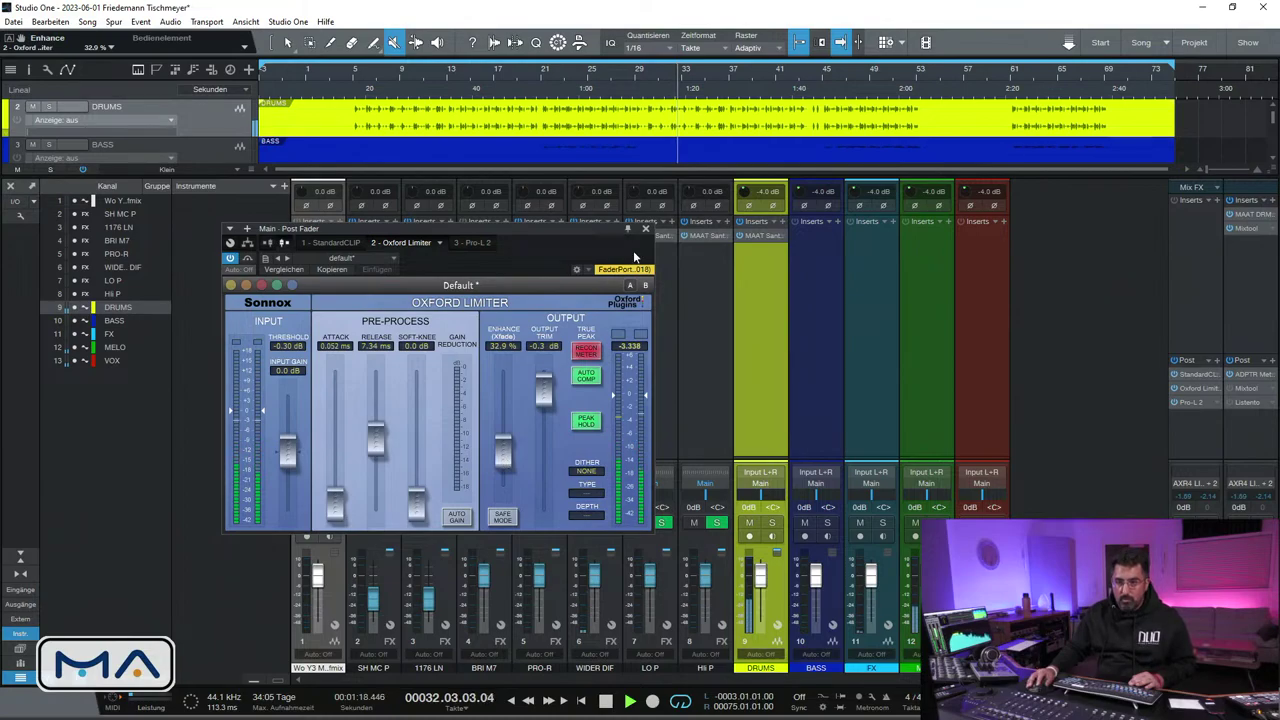
left_click(504, 345)
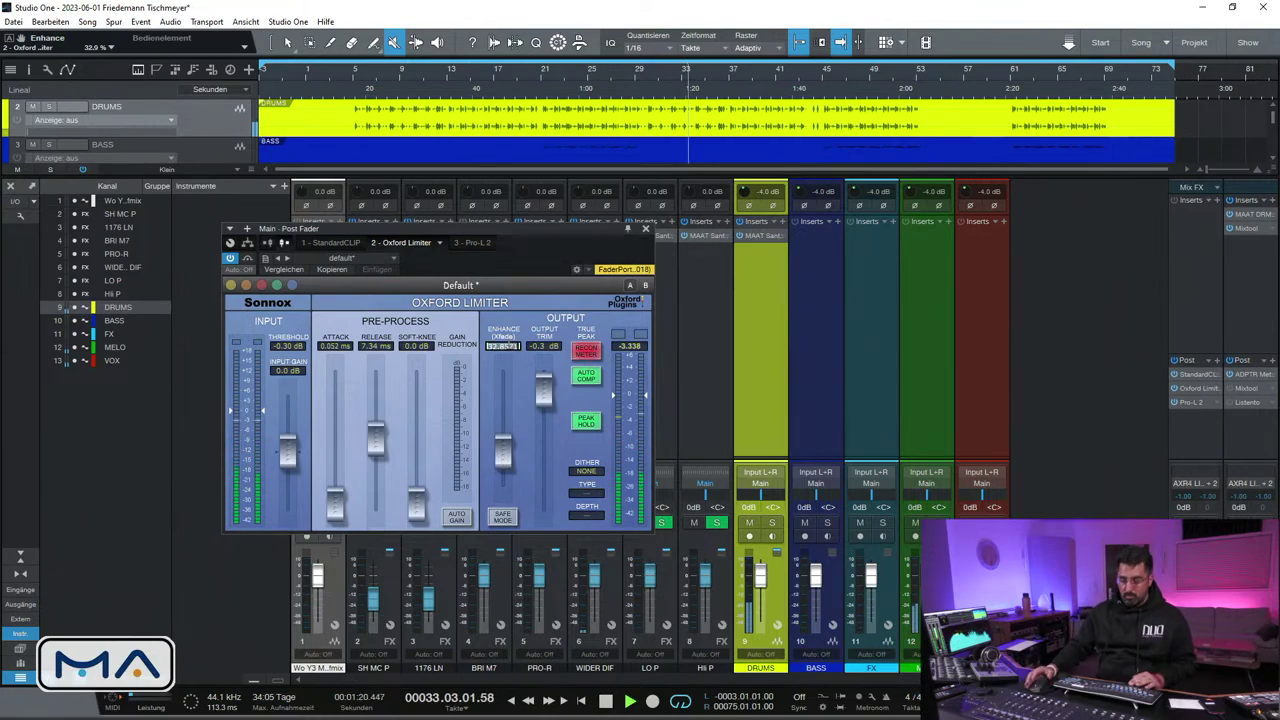
type("37")
key("Return")
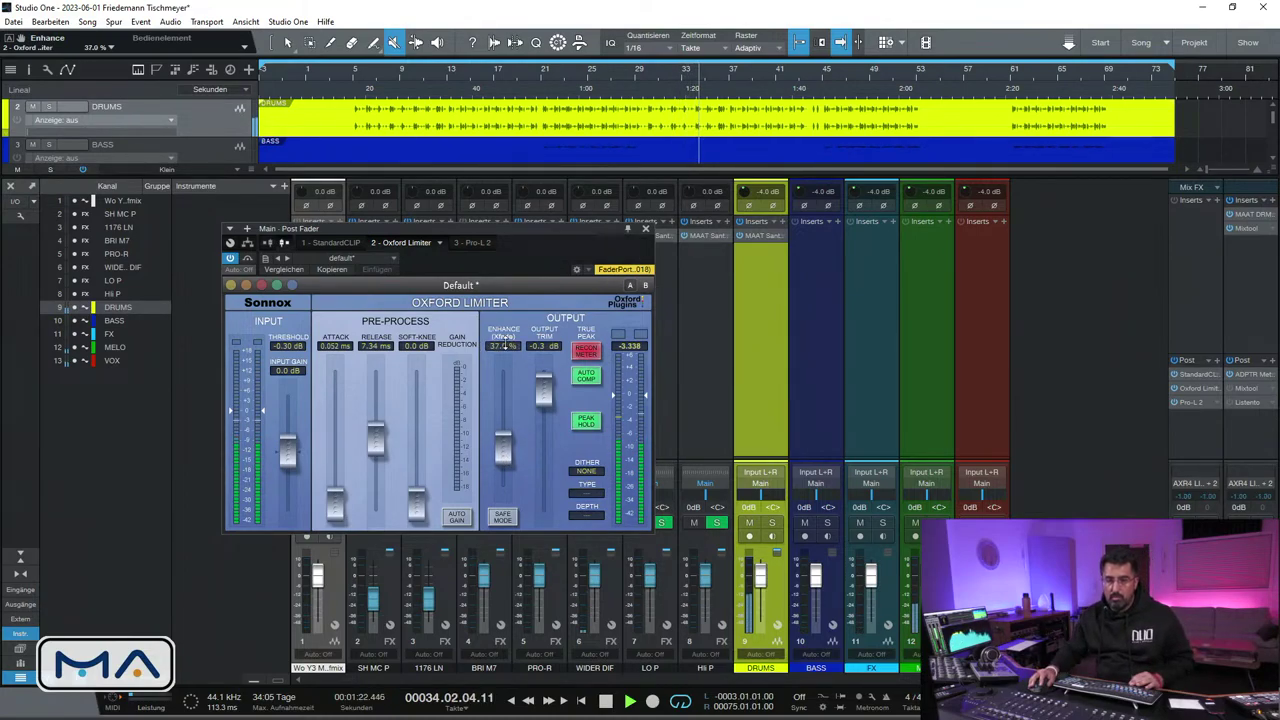
type("35")
key("Return")
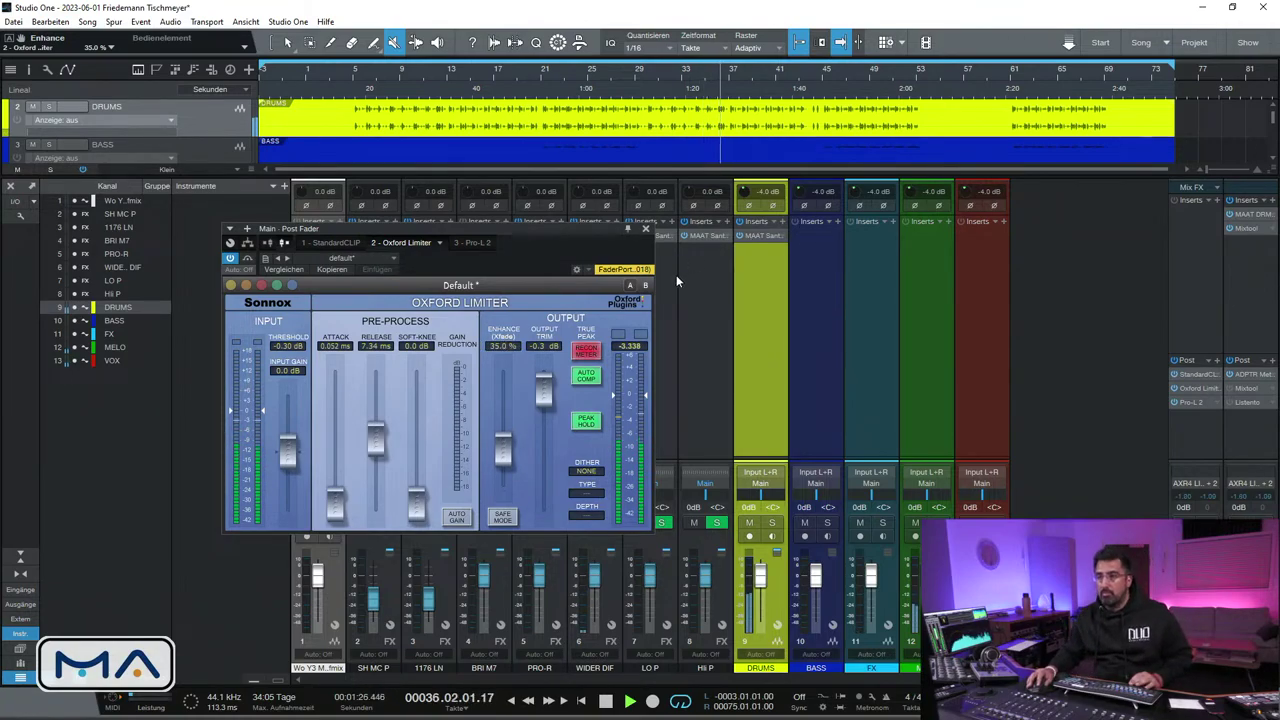
Listen again from about bars 19 and 17, checking Pro-L 2's gain reduction on the Main bus, with the Oxford Limiter and Pro-L 2 windows closed
key("space")
key("space")
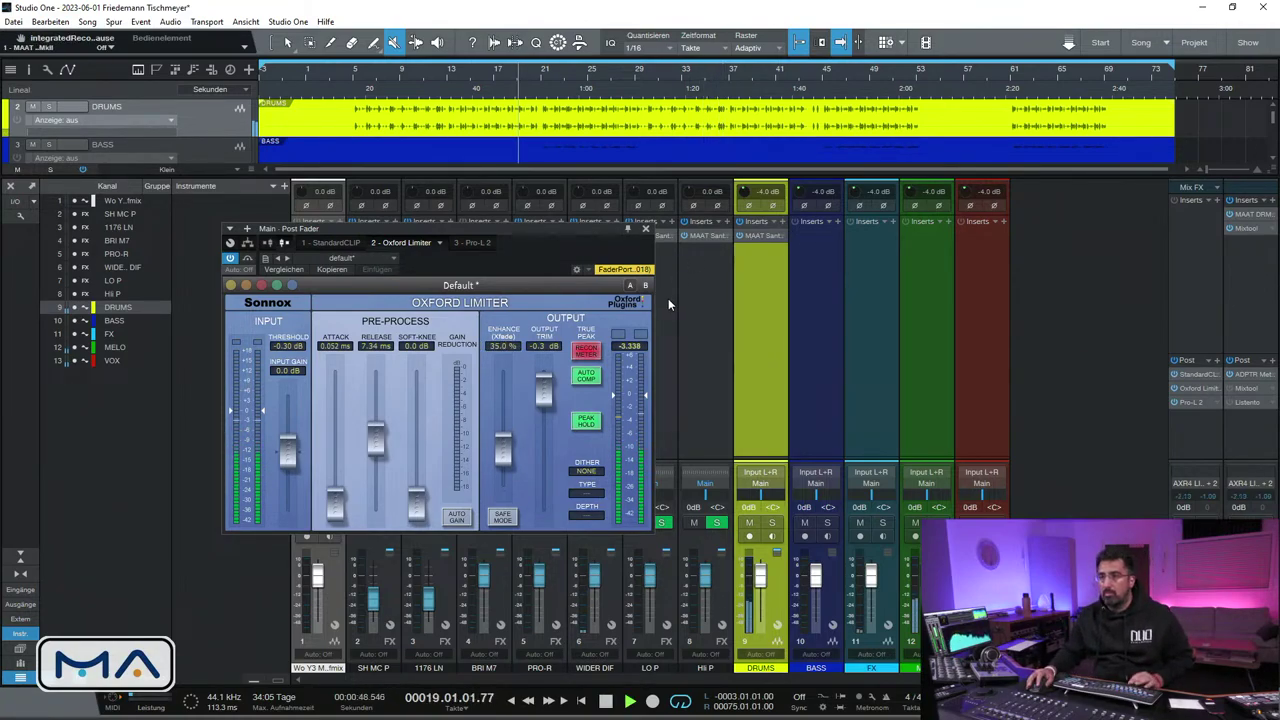
left_click(645, 229)
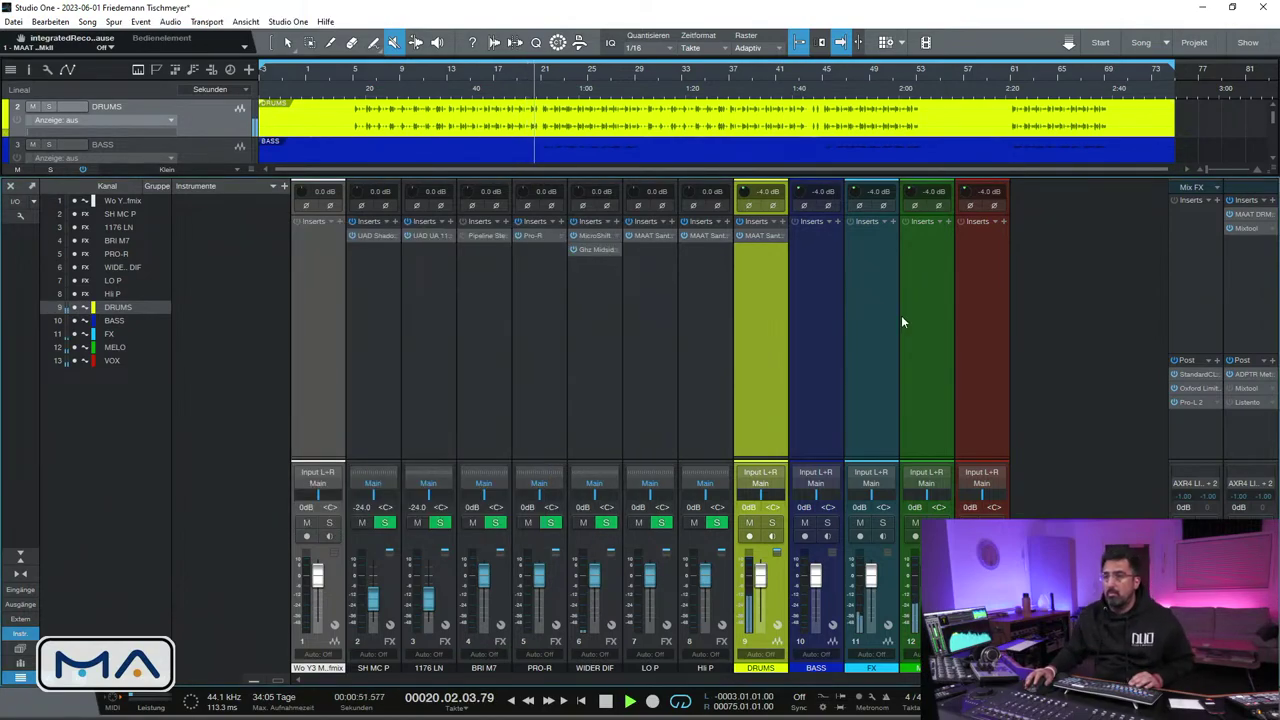
left_click(1190, 402)
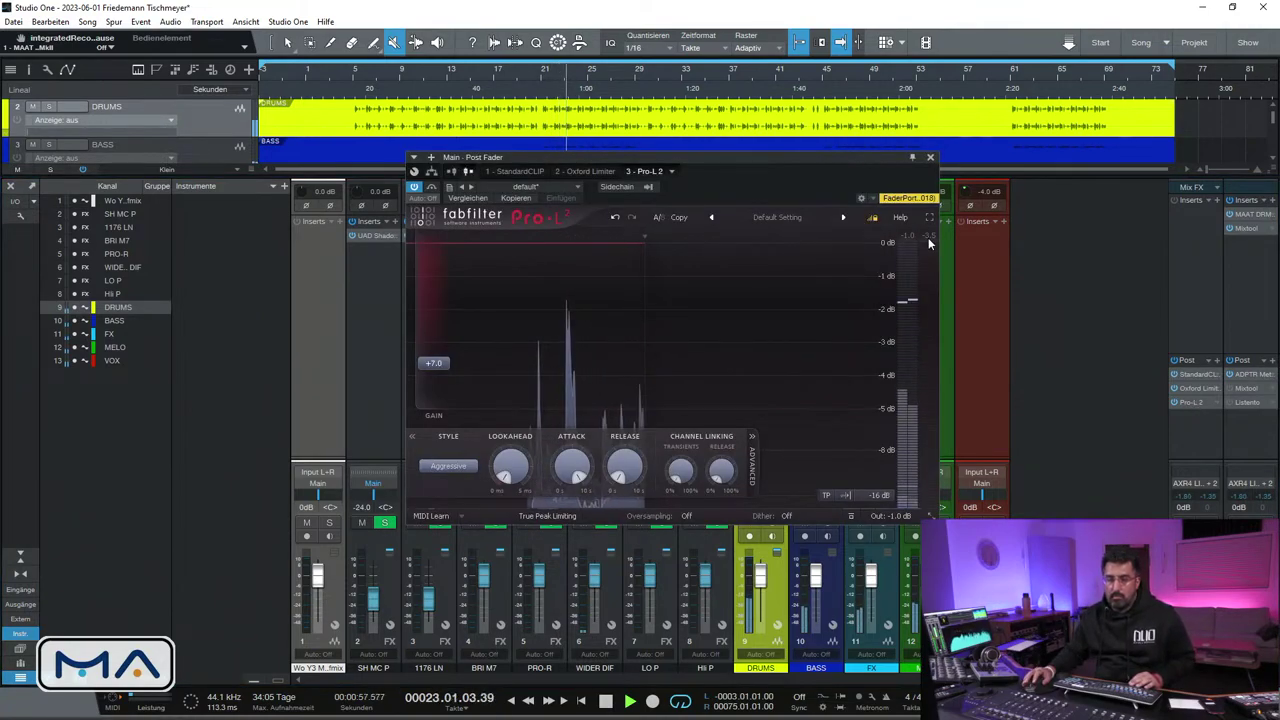
left_click(498, 79)
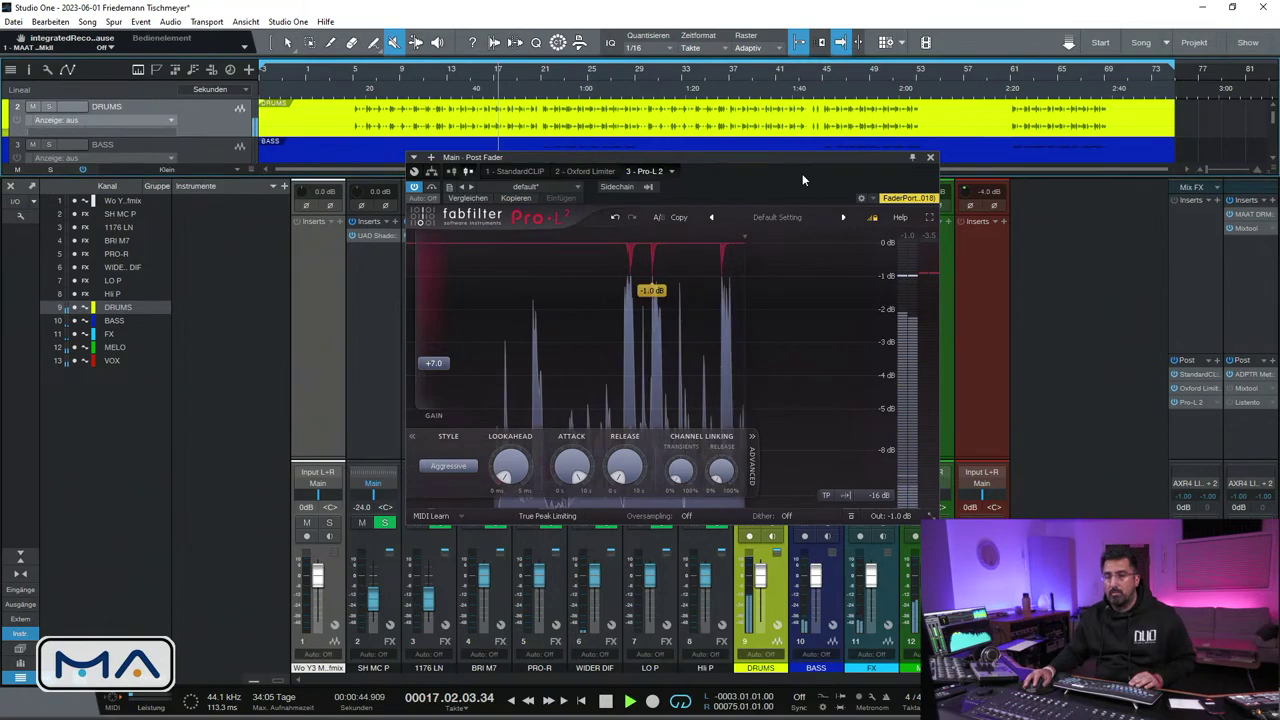
left_click(930, 157)
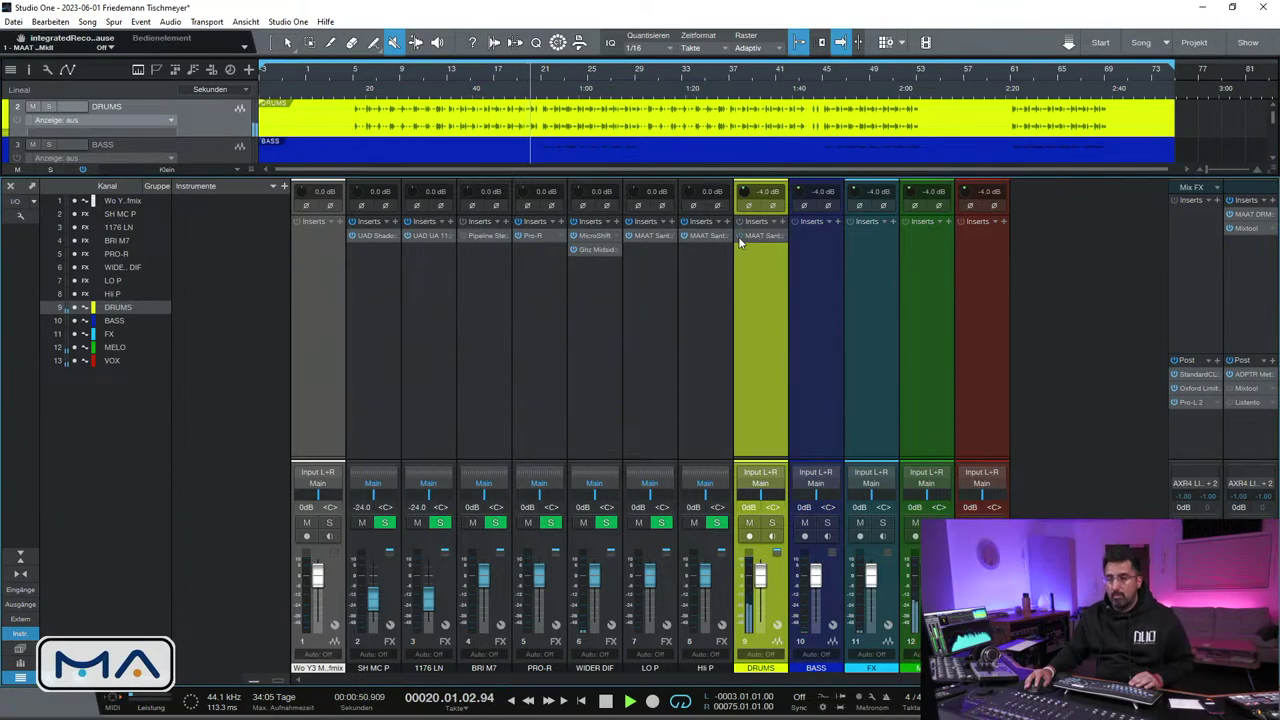
Solo the DRUMS channel, search the plug-ins for "stand" and insert StandardCLIP after its MAAT SantaCruzEQ
left_click(775, 522)
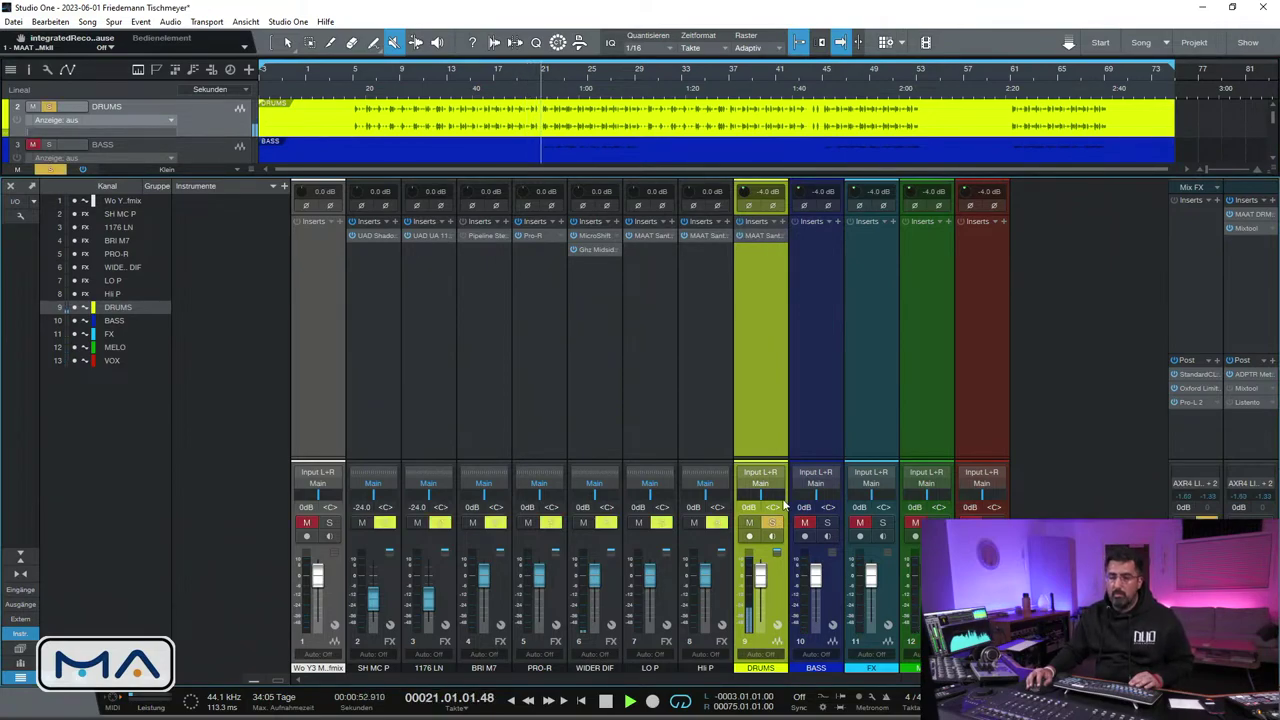
left_click(783, 222)
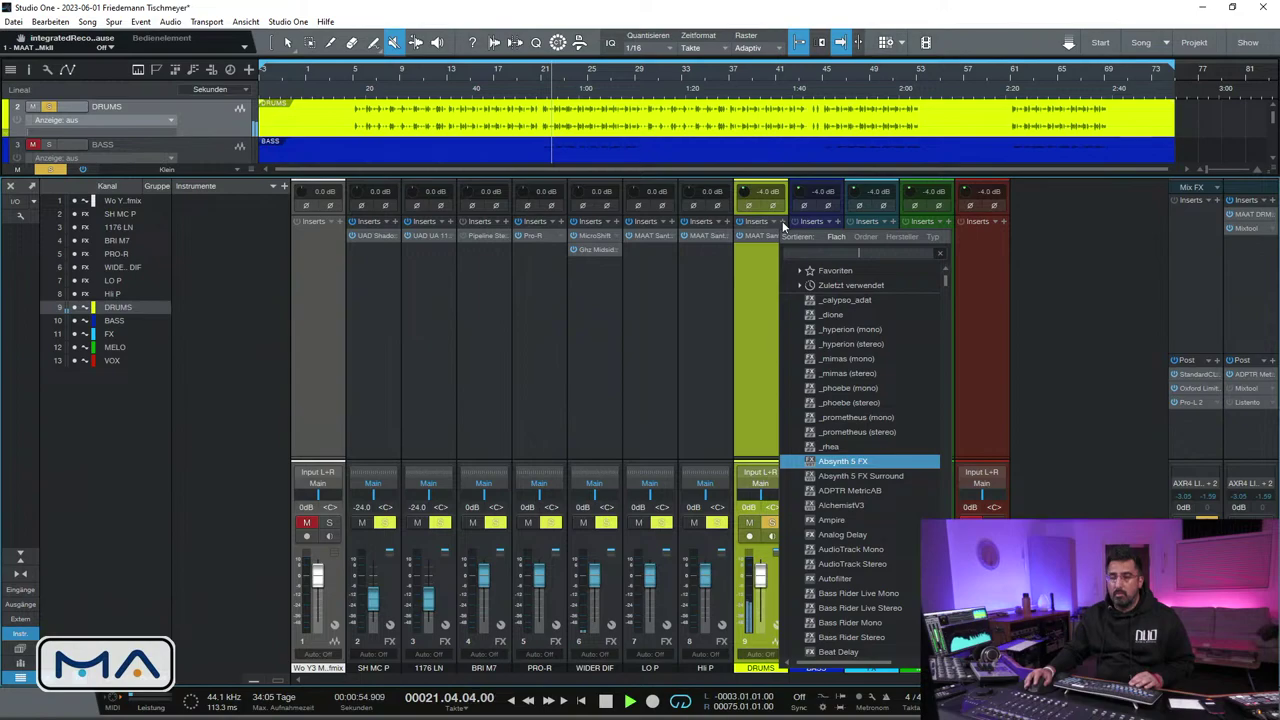
type("stand")
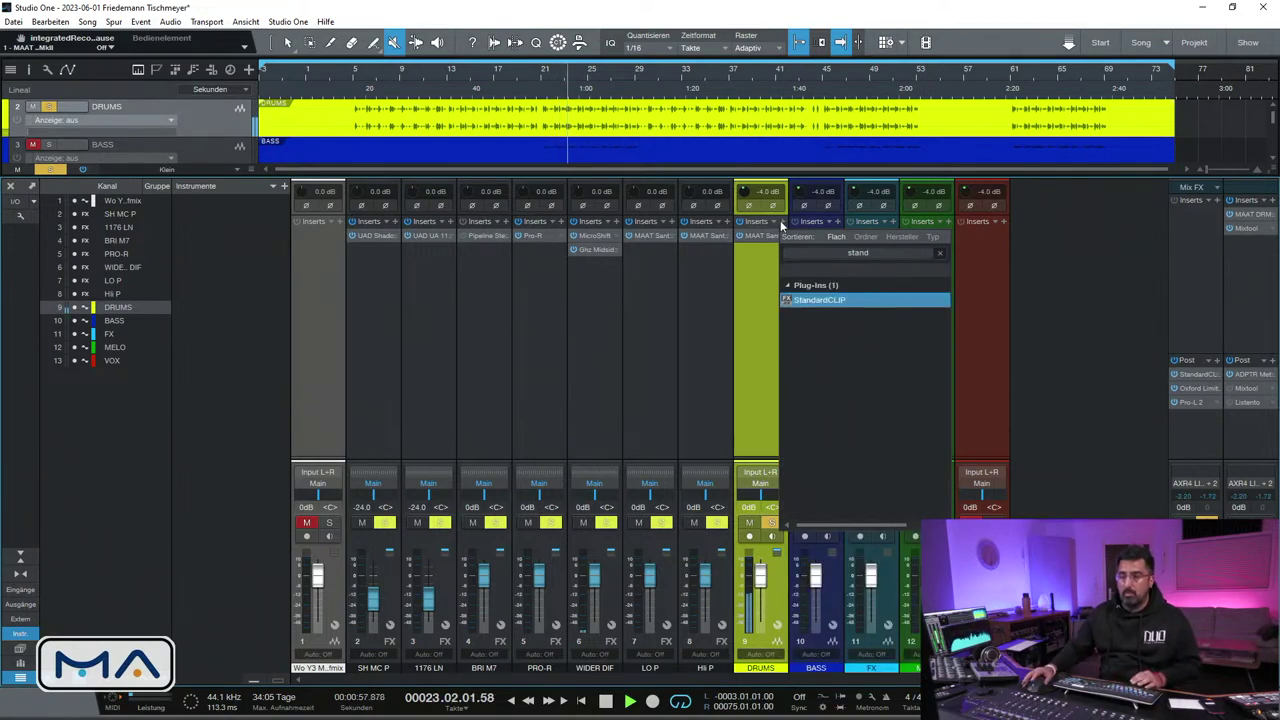
double_click(815, 300)
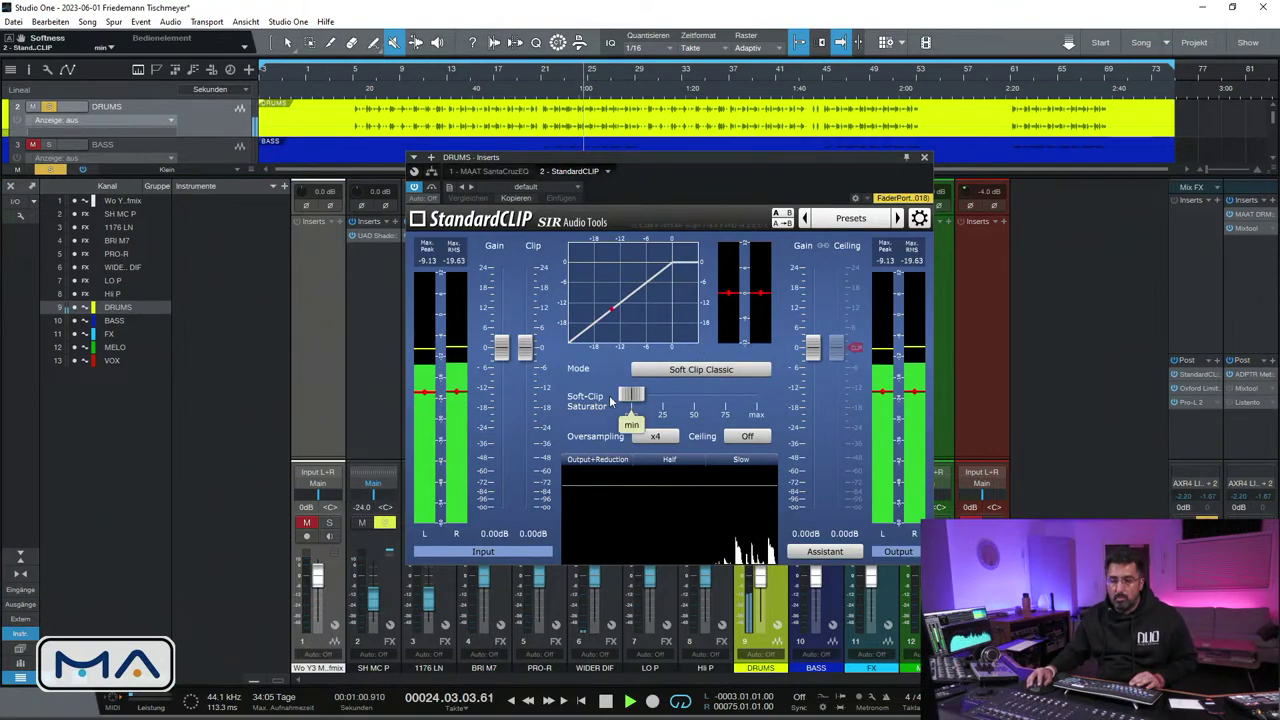
Set the DRUMS StandardCLIP to x1 oversampling and Hard Clip mode, bring the input Clip level to -10.20 dB and close it
left_click(658, 437)
left_click(678, 398)
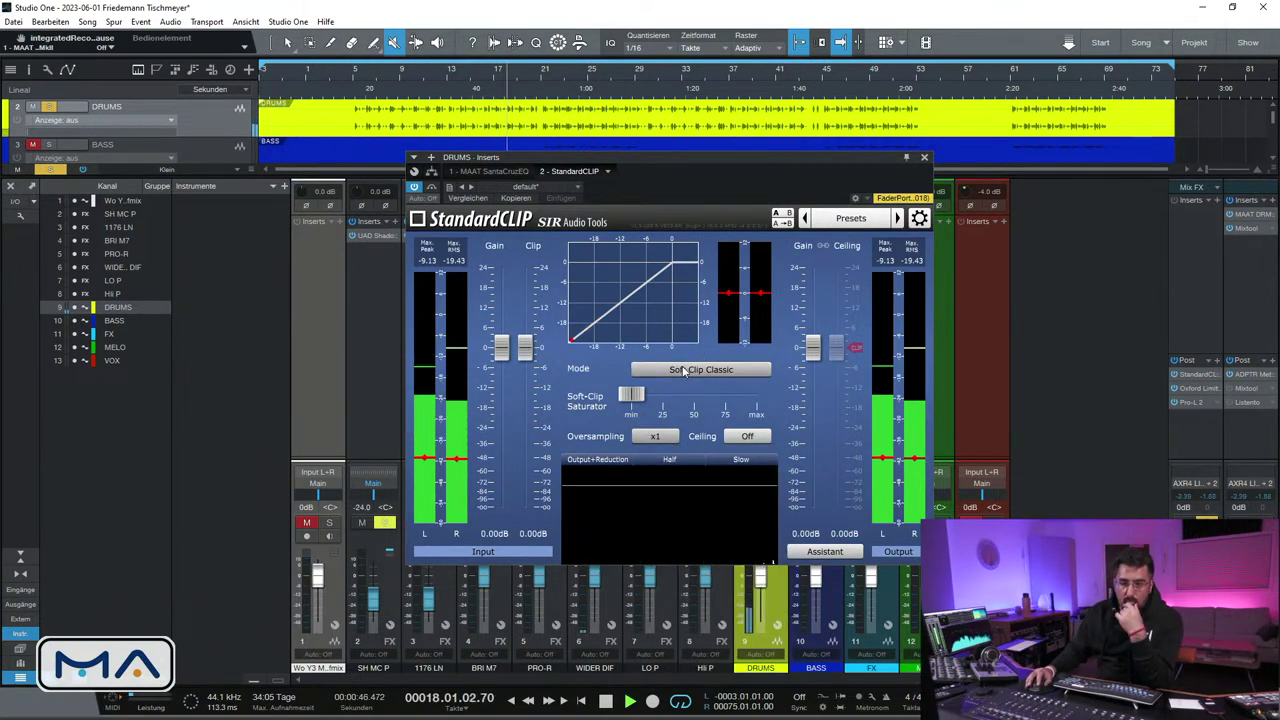
left_click(689, 371)
left_click(668, 415)
left_click_drag(525, 347, 530, 391)
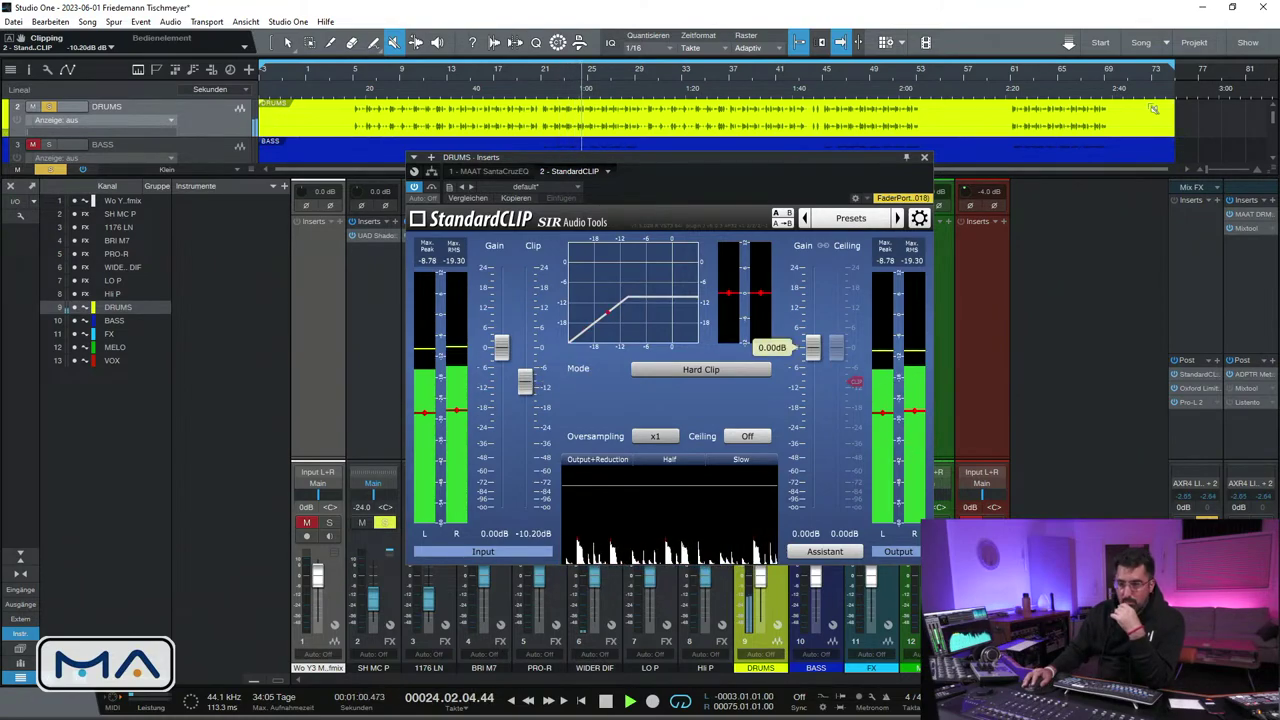
left_click(924, 157)
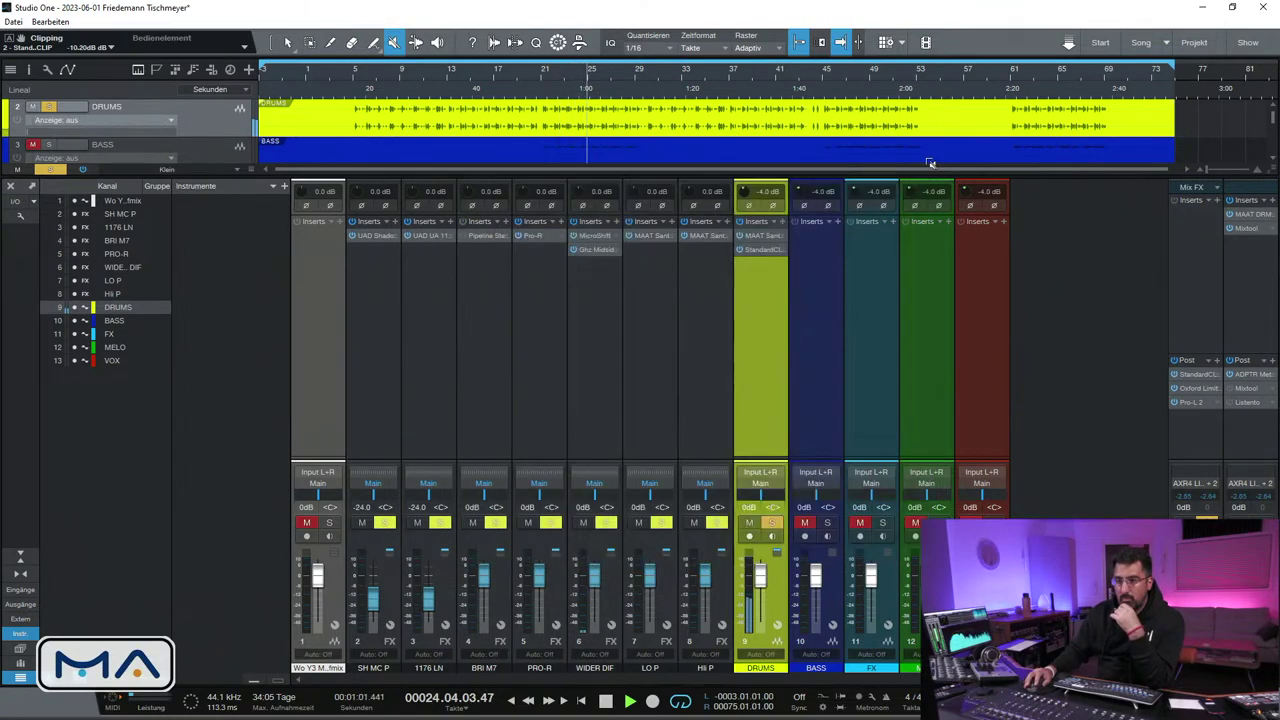
Search the plug-ins for "oxford" and insert Oxford Limiter after StandardCLIP on the DRUMS channel
left_click(784, 222)
type("so")
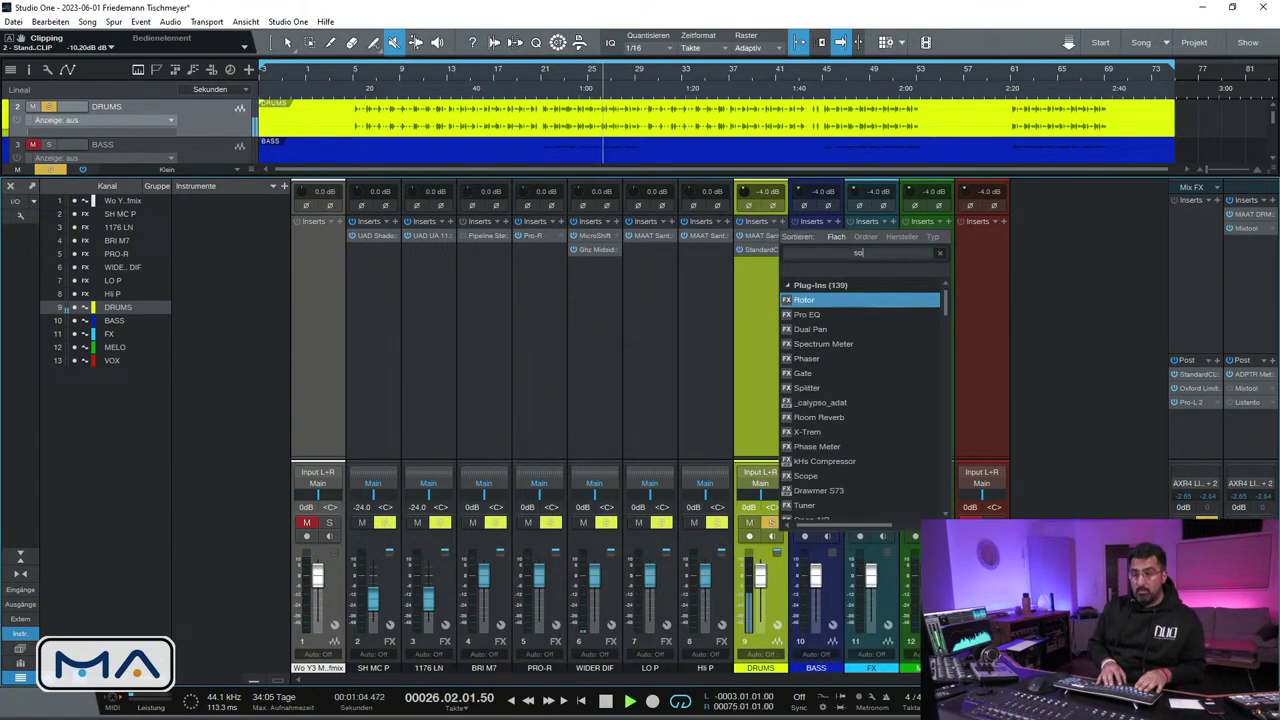
key("BackSpace")
key("BackSpace")
type("o")
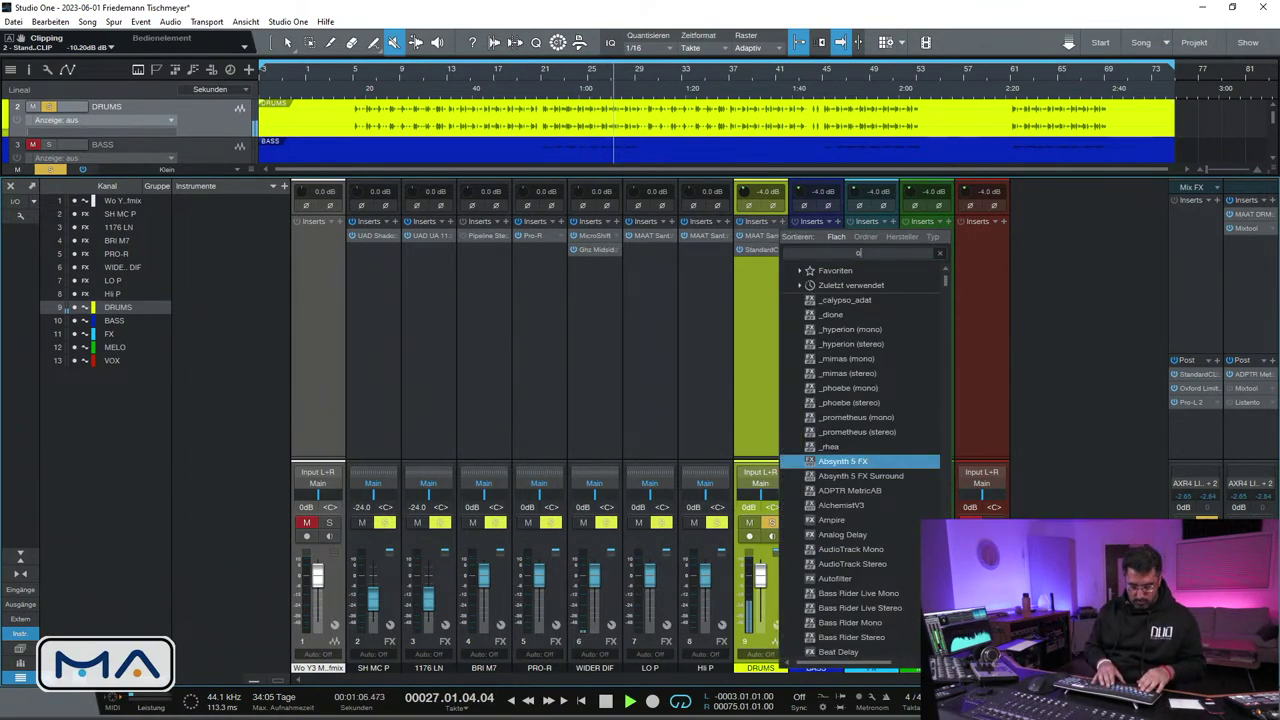
type("xford")
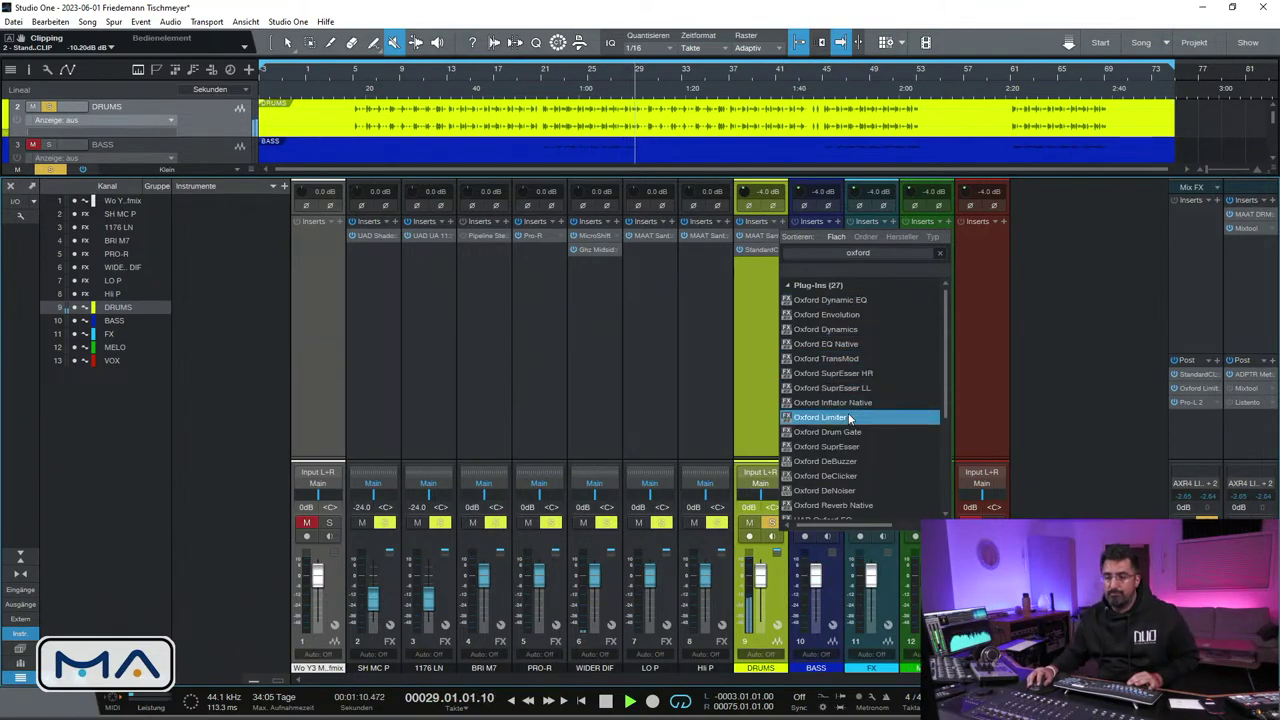
left_click(849, 418)
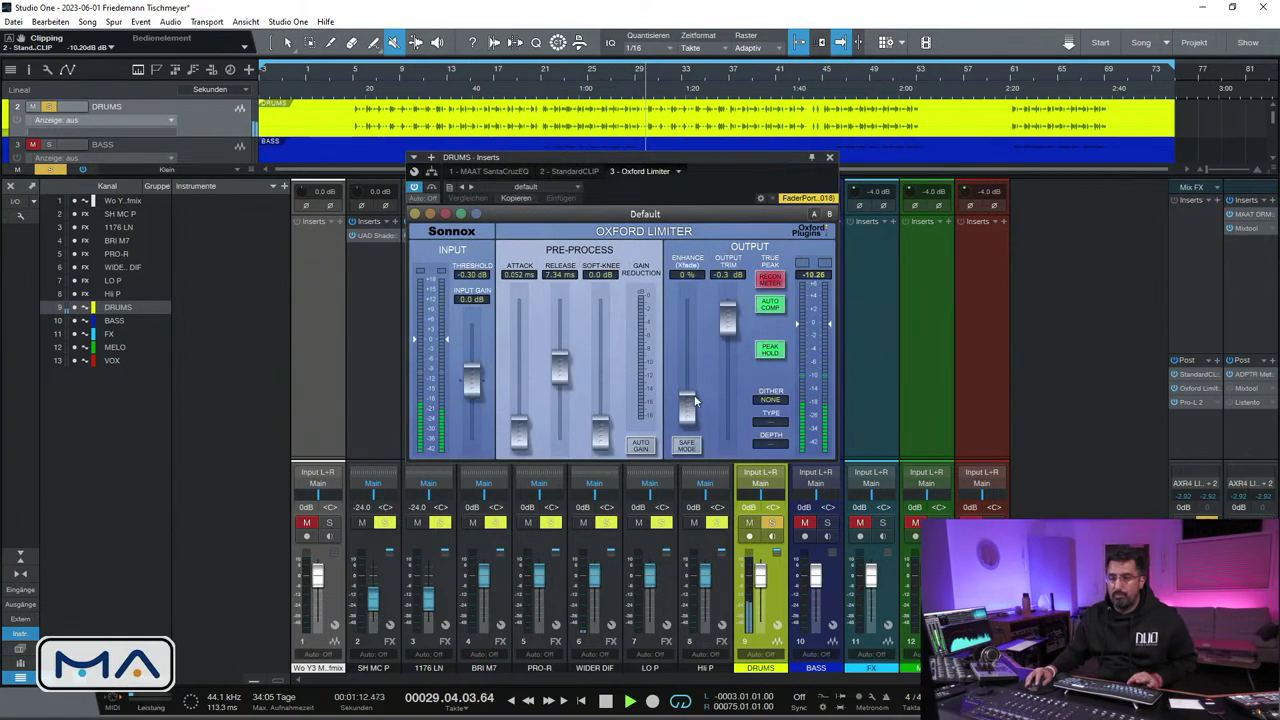
Restart playback and open the Listen Bus DRMeter MkII, placing it beside the DRUMS Oxford Limiter
key("space")
key("space")
left_click(1258, 216)
left_click_drag(622, 236, 1143, 272)
left_click_drag(996, 243, 970, 239)
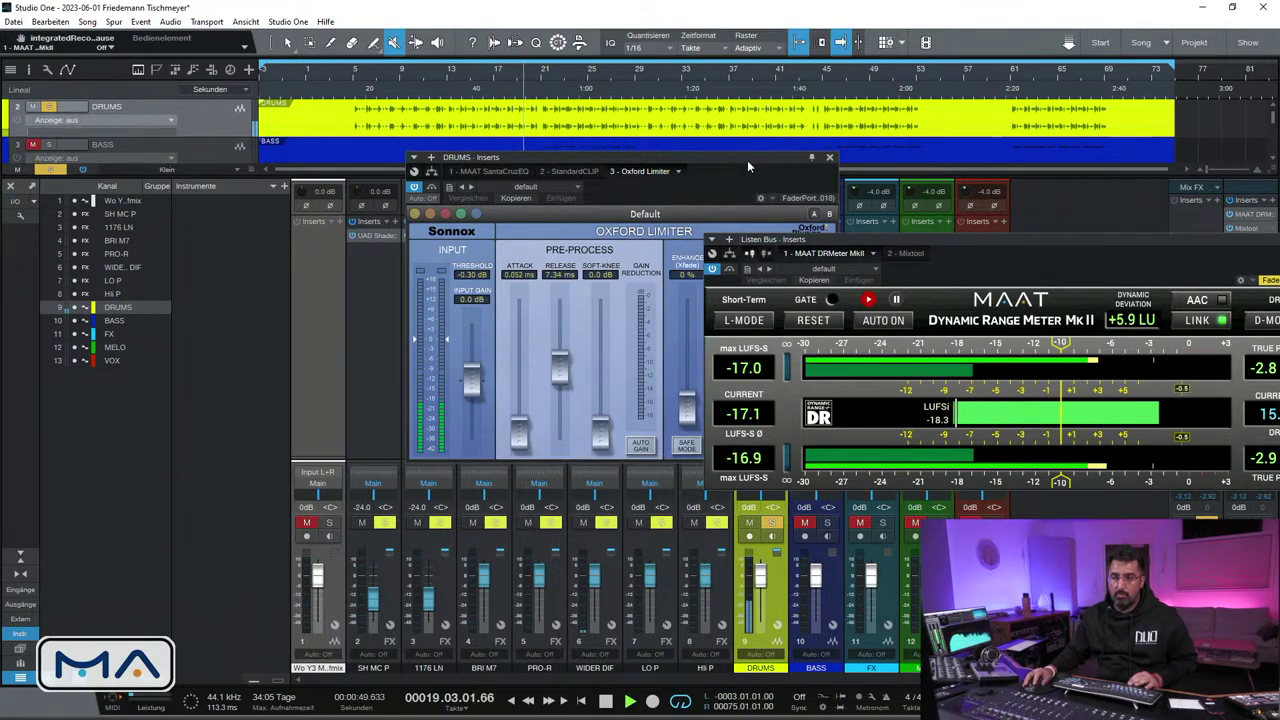
Set the DRUMS Oxford Limiter's Enhance to 20% while watching the meter, and close both plug-in windows
left_click_drag(747, 159, 637, 165)
left_click_drag(578, 416, 586, 411)
left_click_drag(687, 164, 593, 177)
left_click_drag(485, 422, 485, 420)
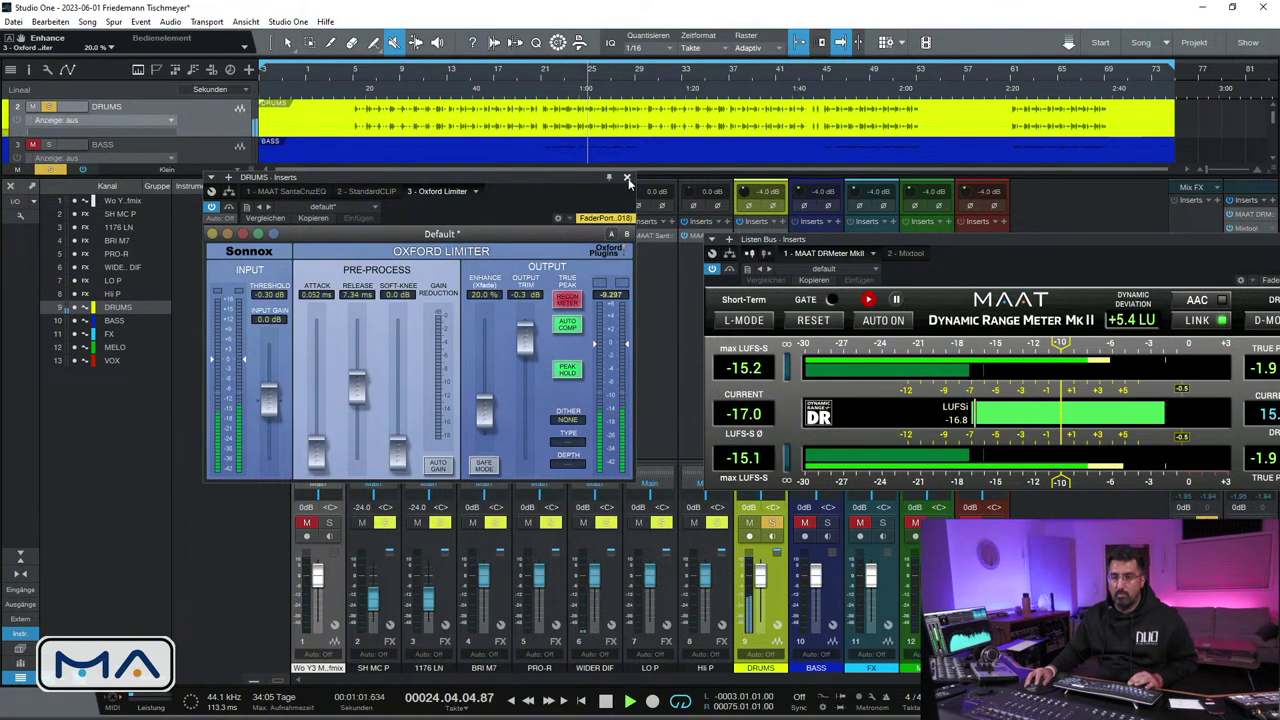
left_click(627, 177)
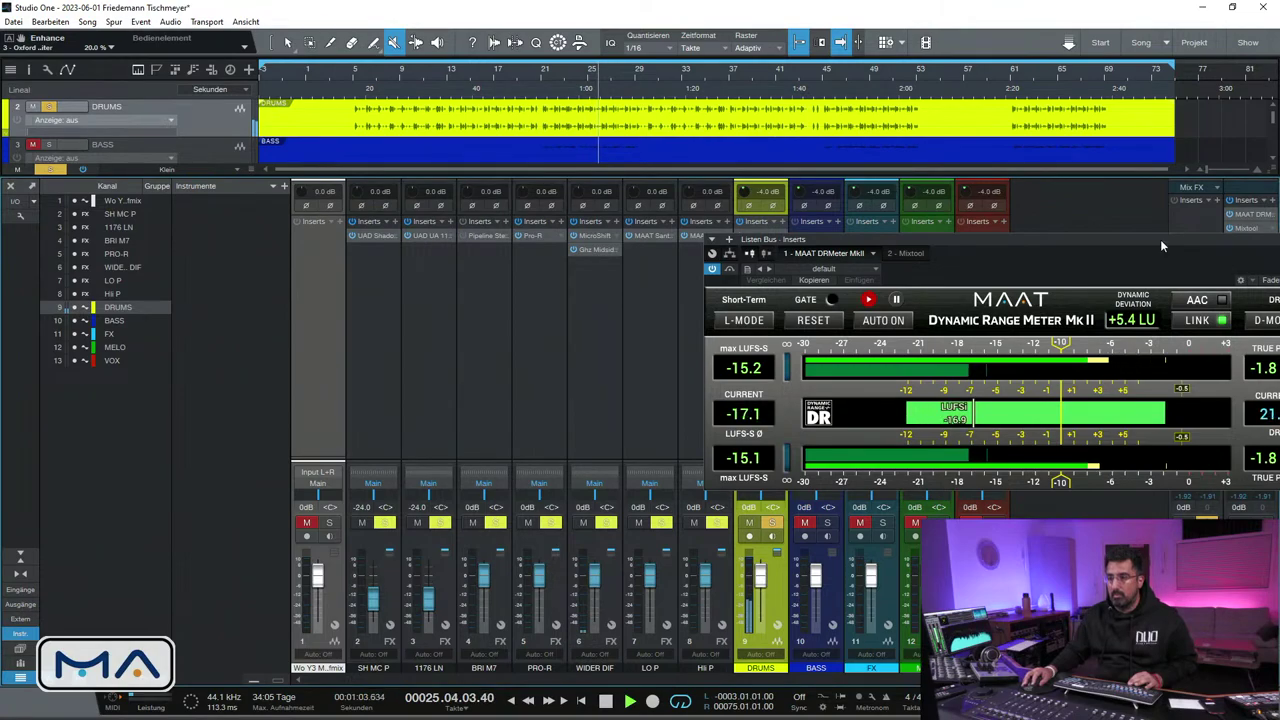
left_click_drag(1160, 239, 849, 240)
left_click(998, 245)
Hide the mixer, stop playback, duplicate the DRUMS track completely and rename the copy DRUMS CRUSH
key("F3")
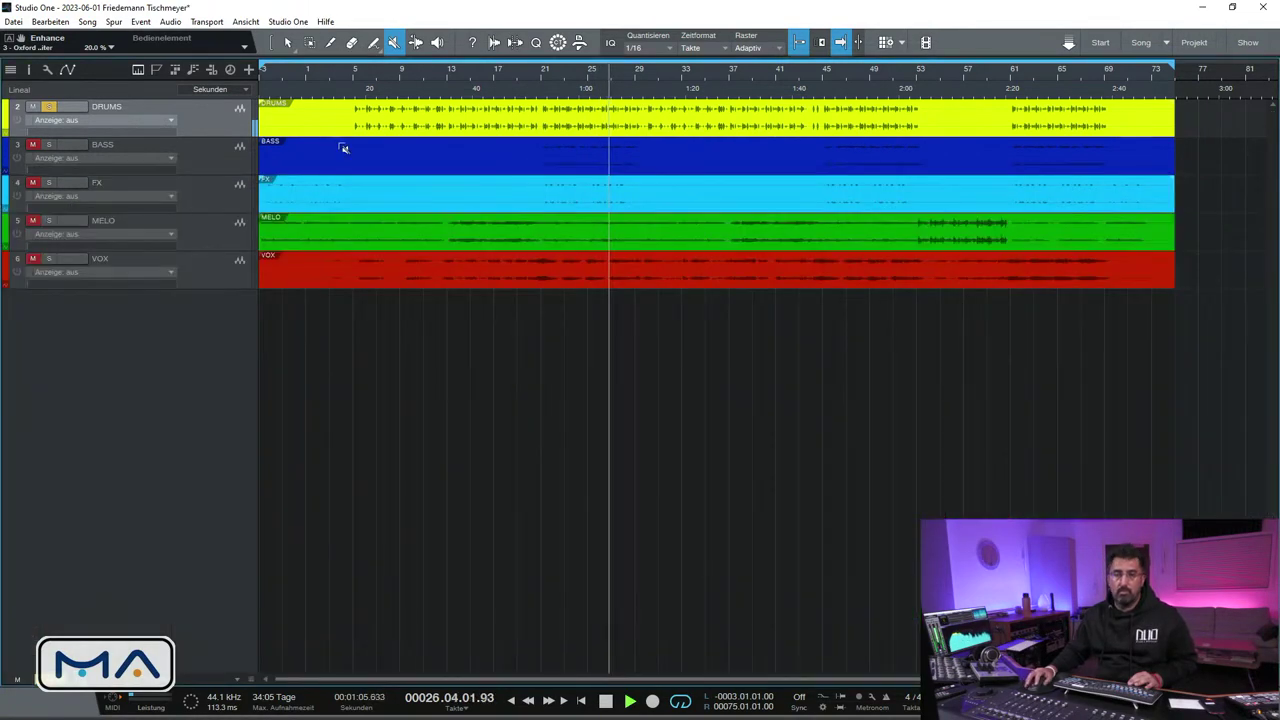
key("space")
right_click(210, 122)
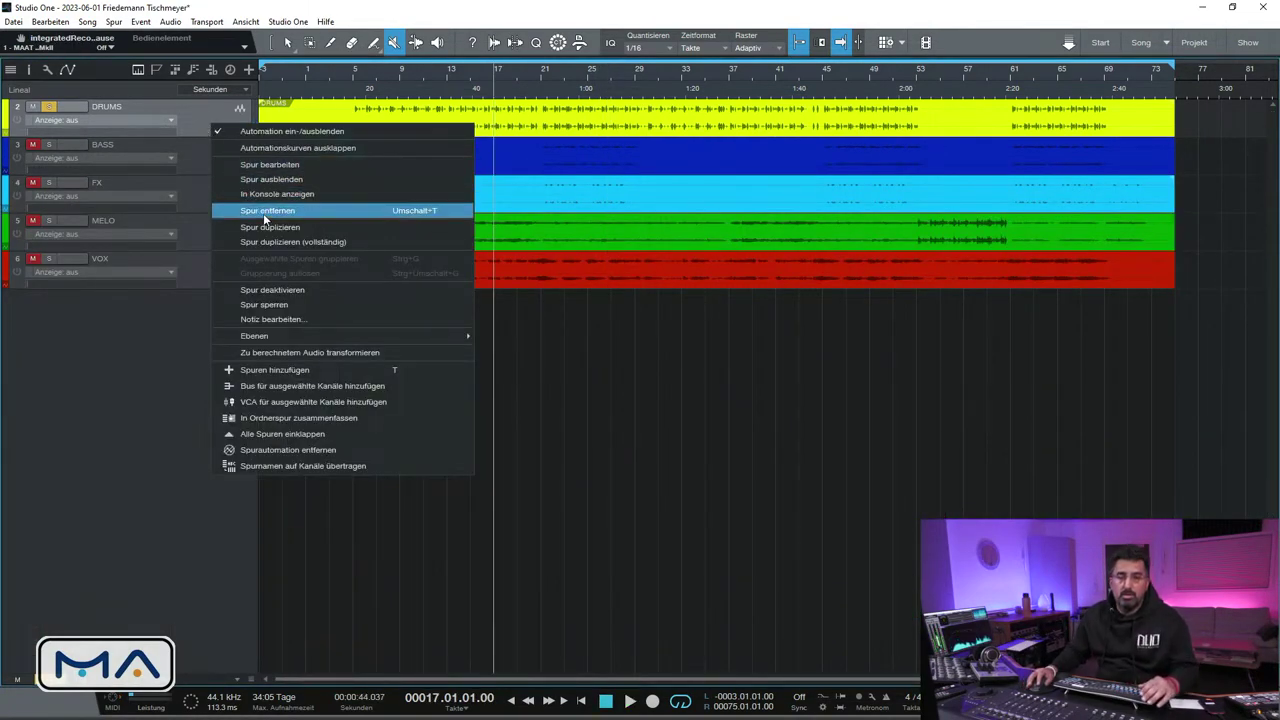
left_click(293, 242)
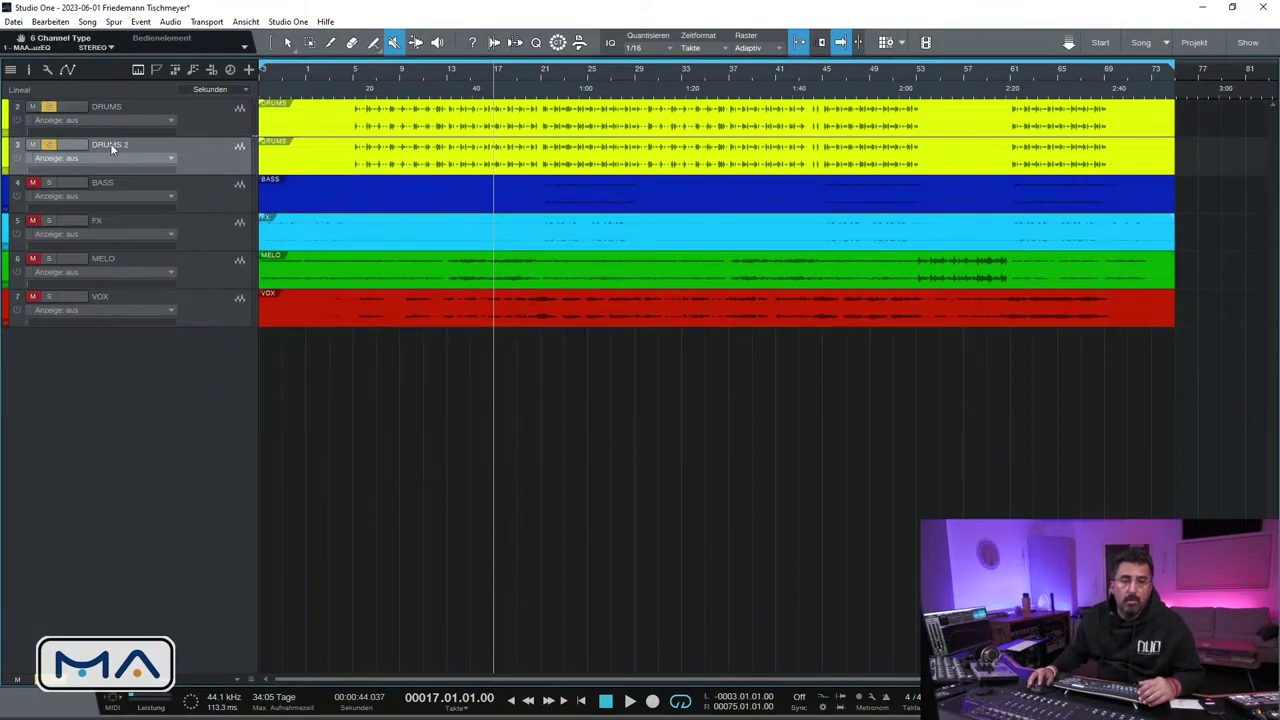
double_click(117, 142)
left_click(139, 143)
key("BackSpace")
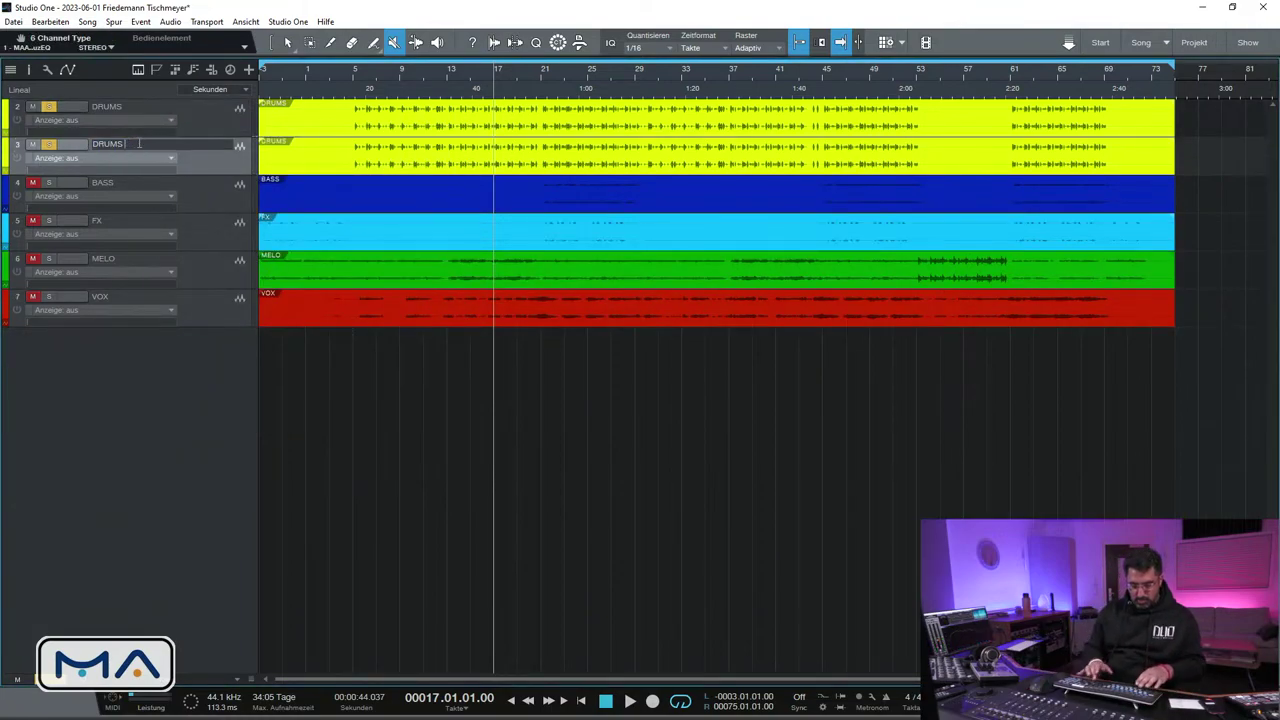
type("CRUSH")
key("Return")
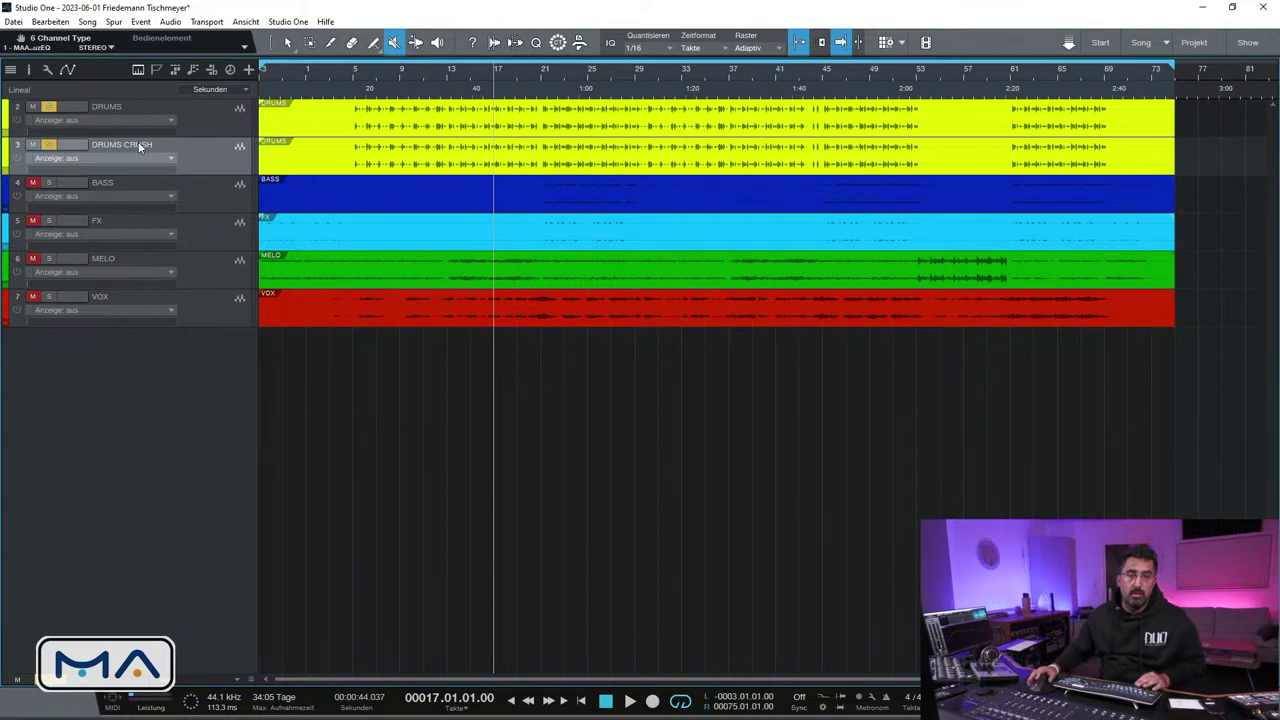
Mute the original DRUMS track, show the mixer, search for "1176" and insert UAD UA 1176SE Legacy on DRUMS CRUSH
left_click(49, 106)
left_click(366, 69)
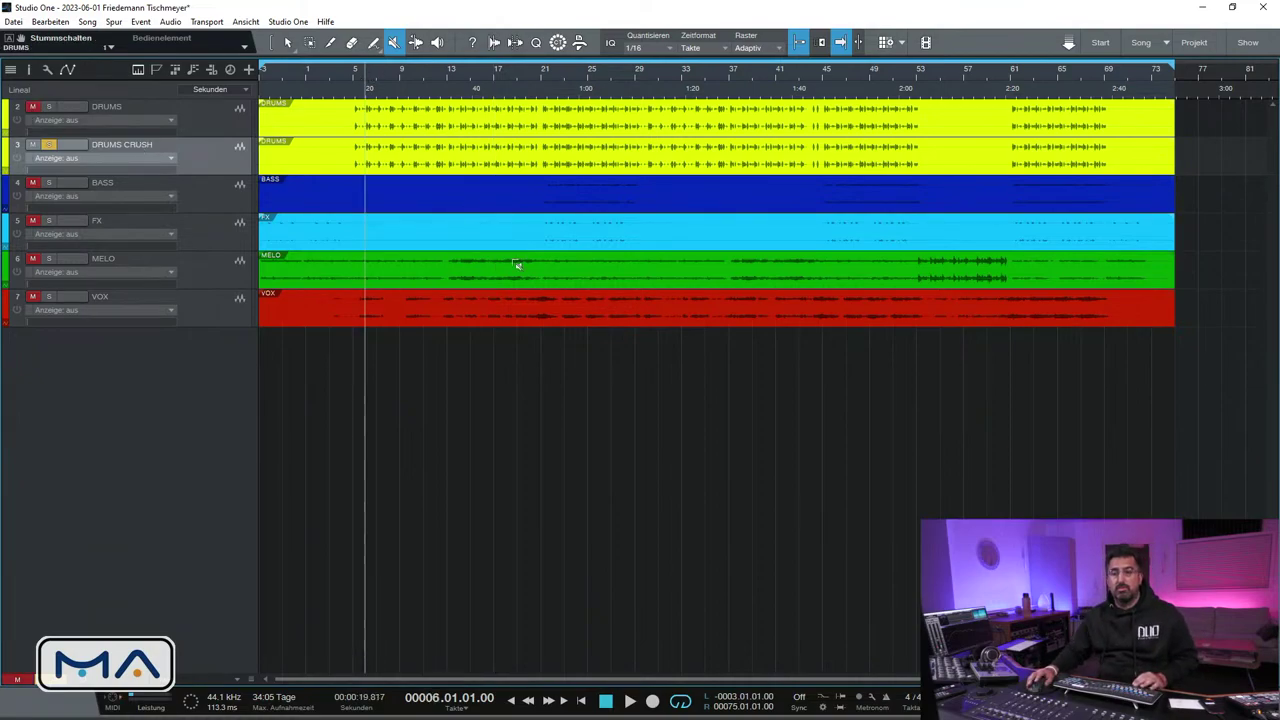
key("F3")
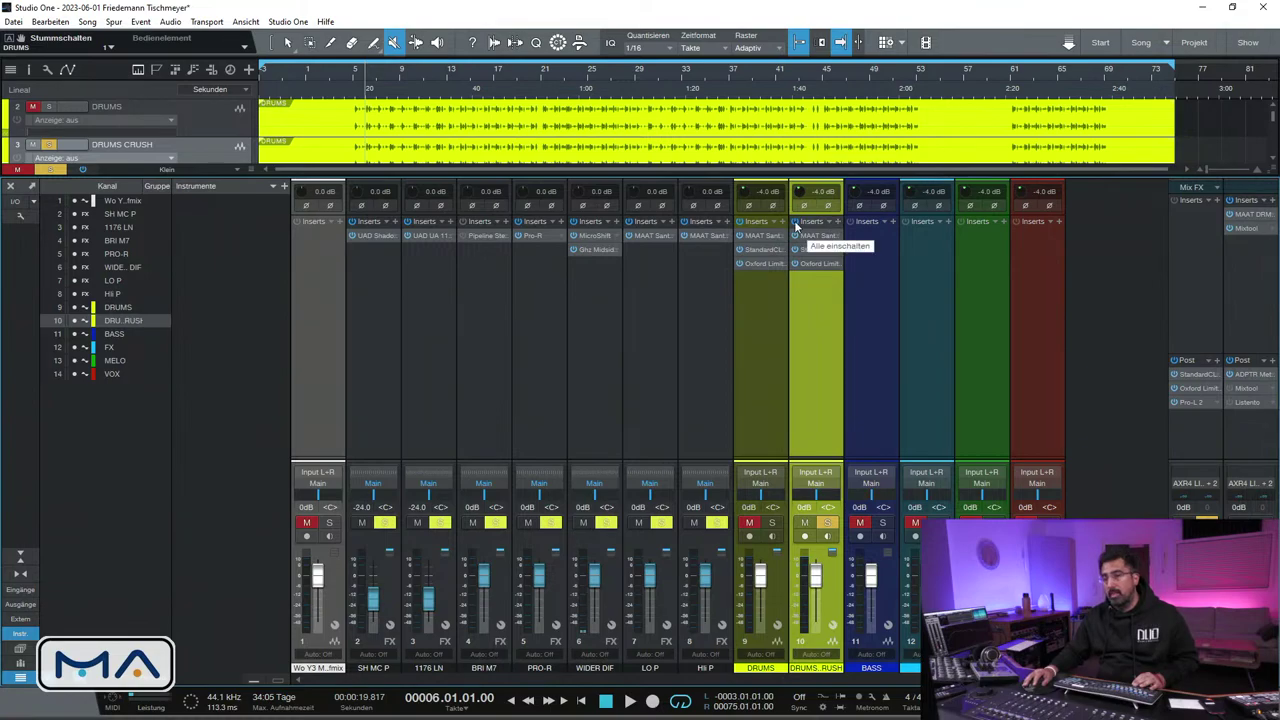
left_click(839, 220)
type("1176")
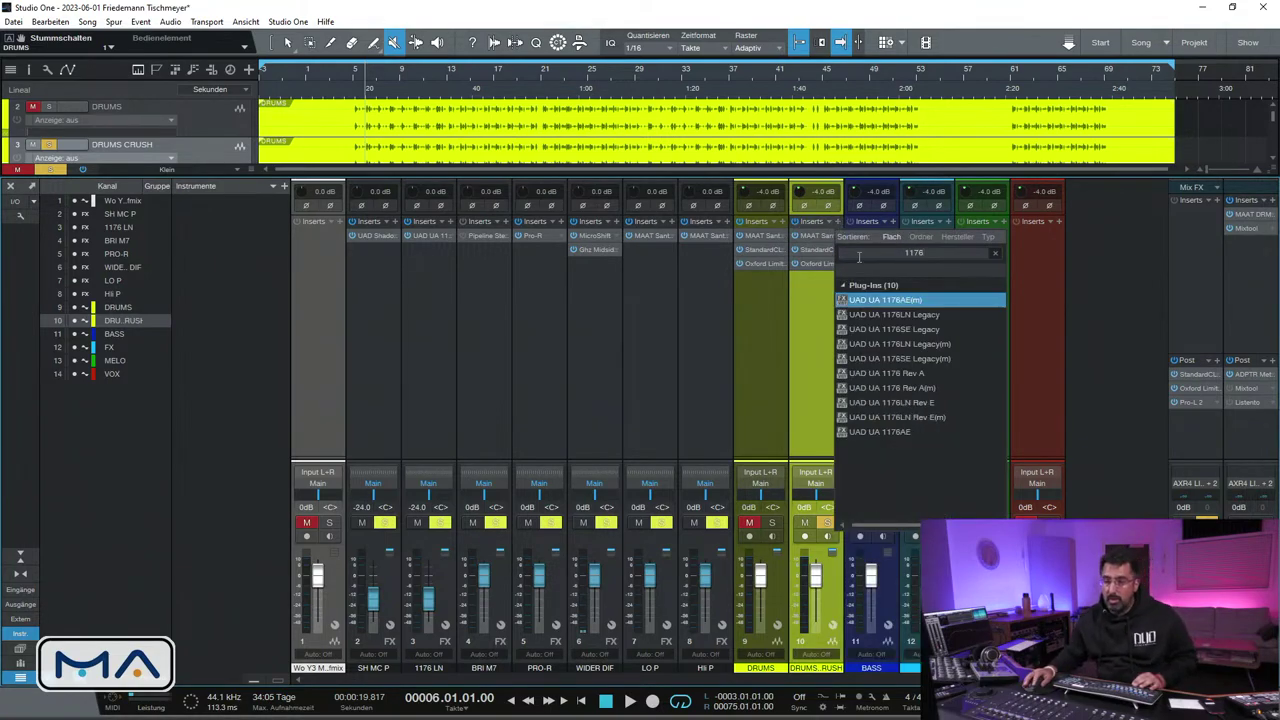
left_click(932, 328)
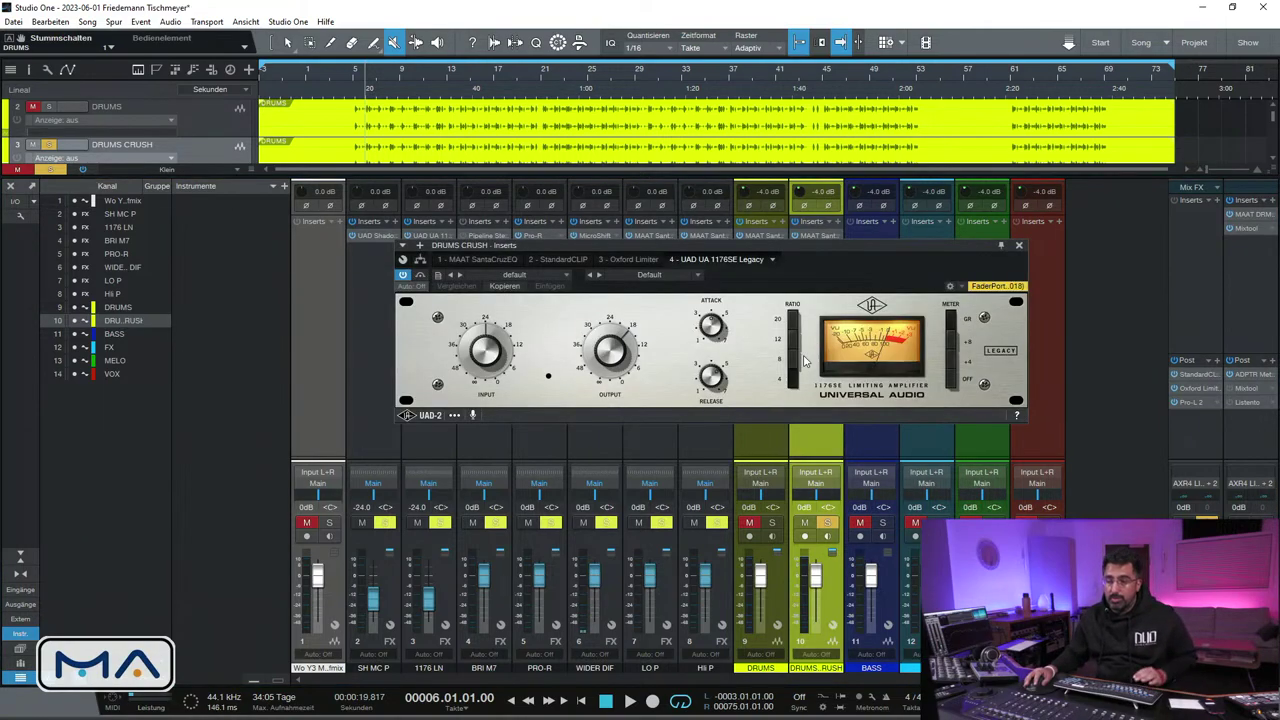
Adjust the 1176SE's ratio, attack, input and output by ear from about bar 5, set its release to 5.50, and close it
left_click_drag(797, 330, 796, 365)
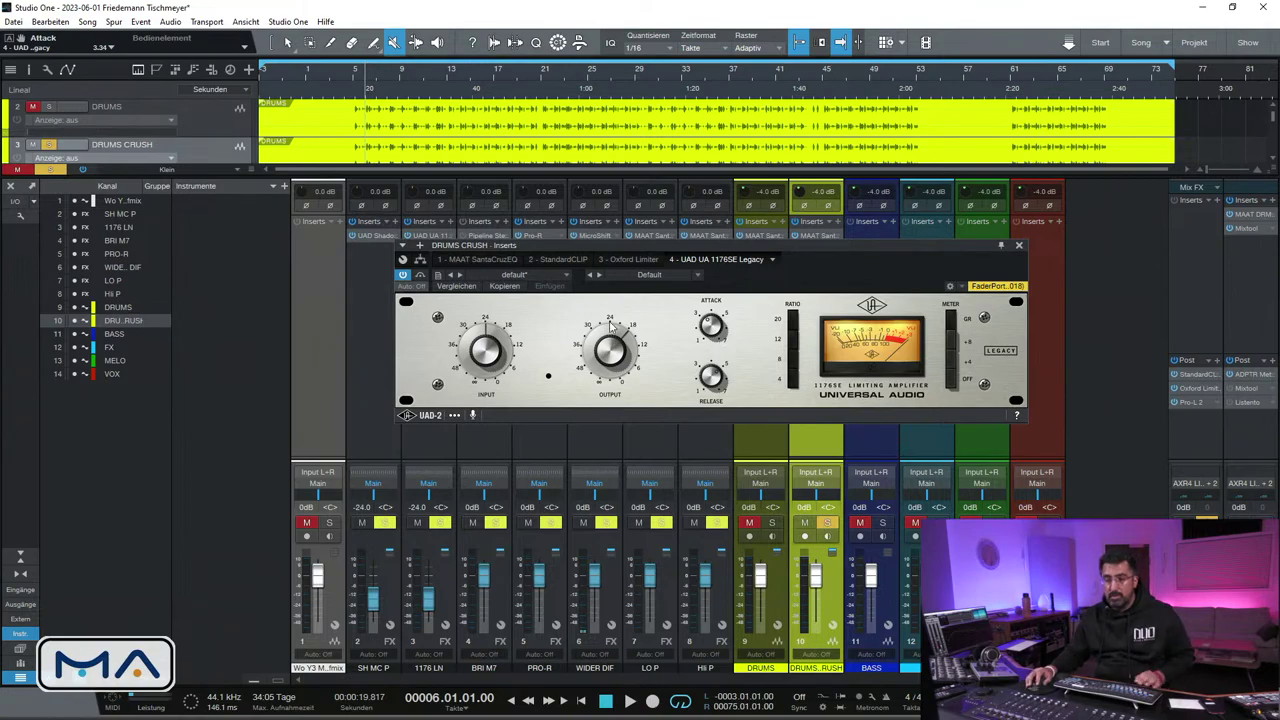
left_click(356, 80)
key("space")
left_click_drag(477, 346, 477, 336)
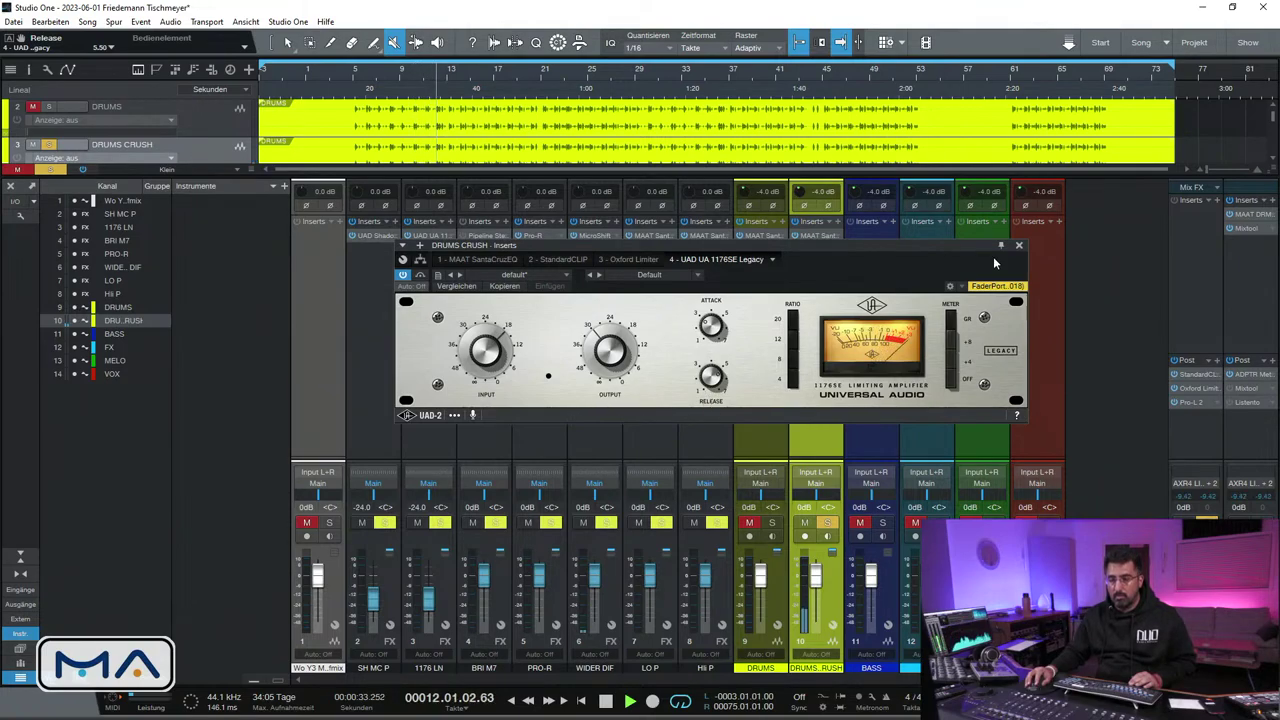
left_click(1018, 245)
key("space")
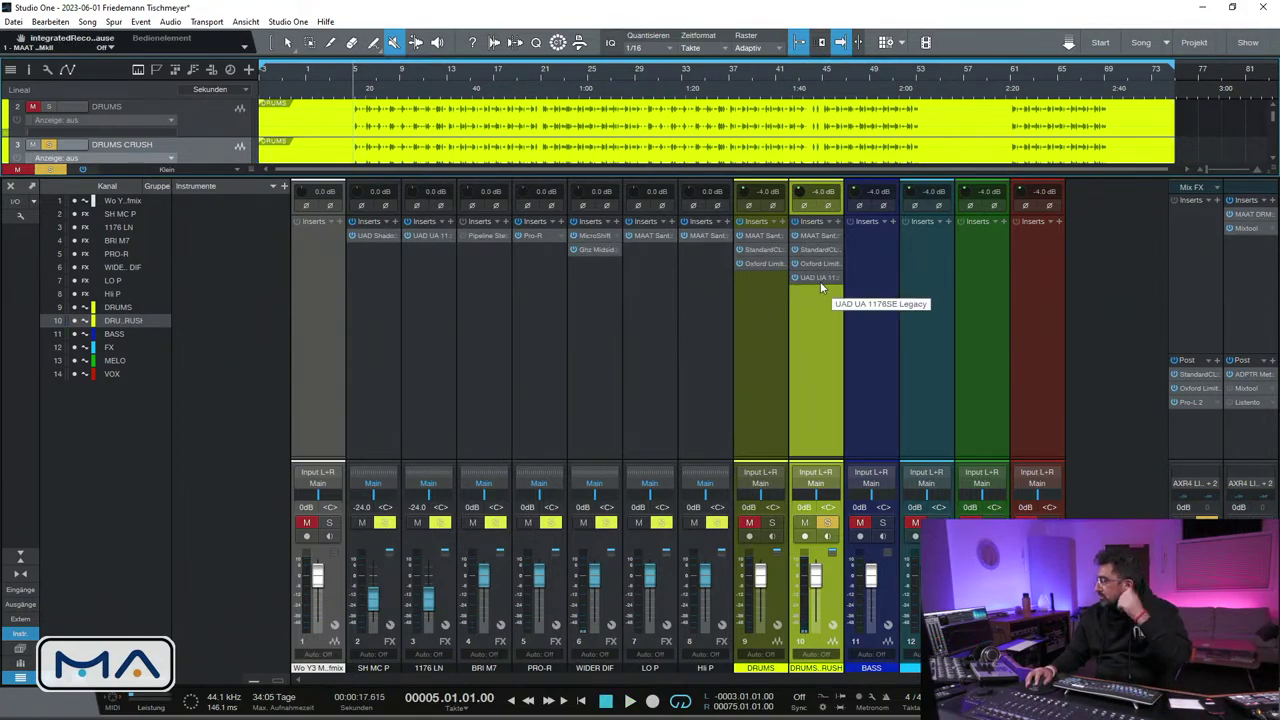
Review the 1176SE settings on DRUMS CRUSH, close the plug-in, unsolo DRUMS CRUSH and unmute DRUMS
left_click(817, 278)
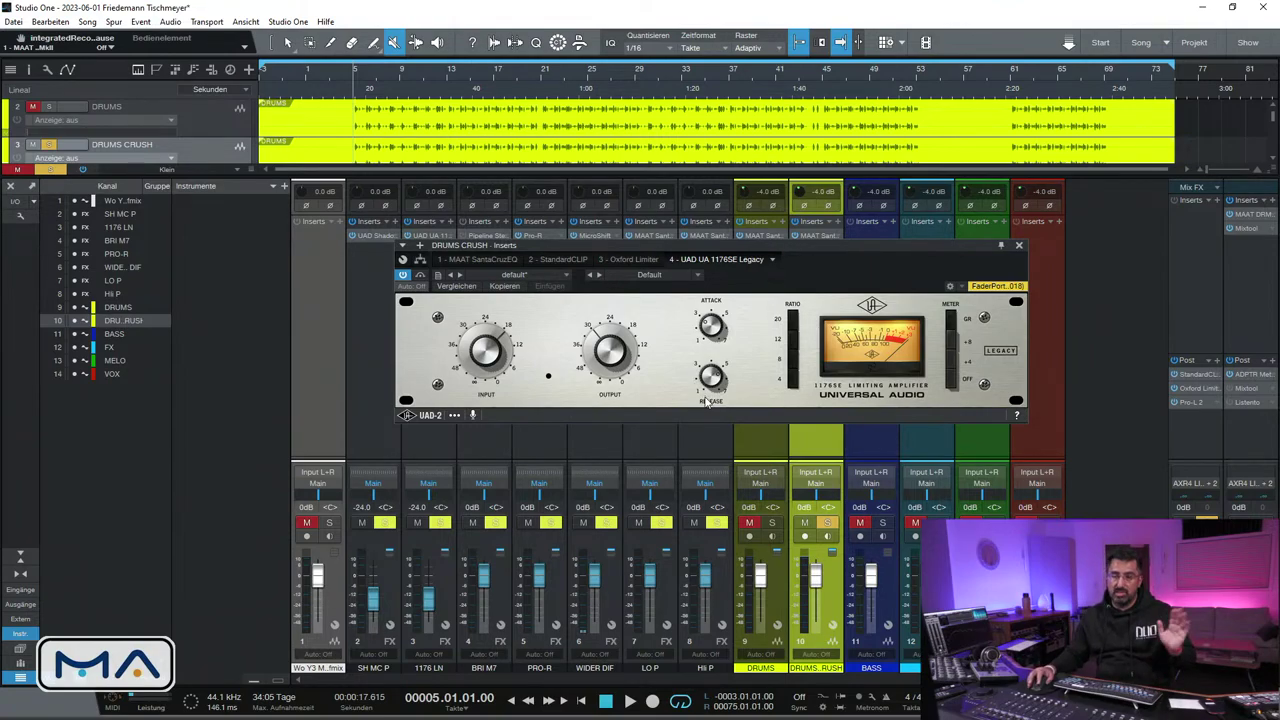
left_click(1019, 246)
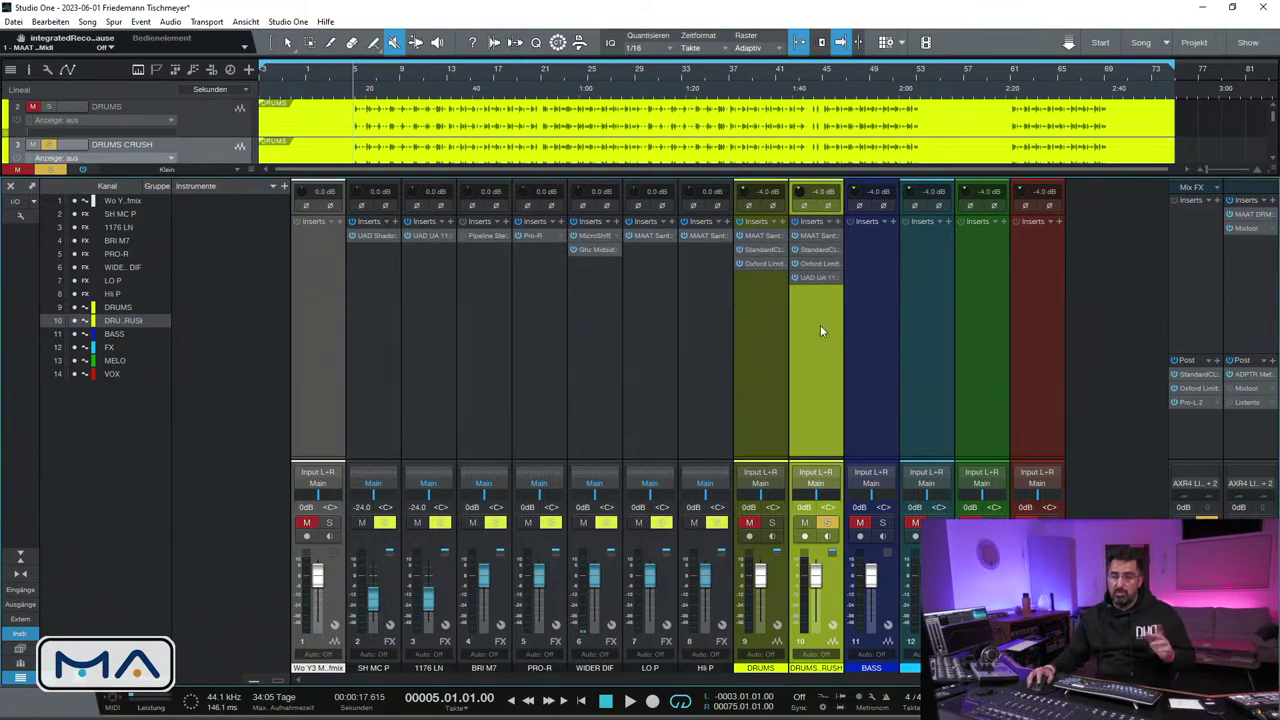
left_click(827, 522)
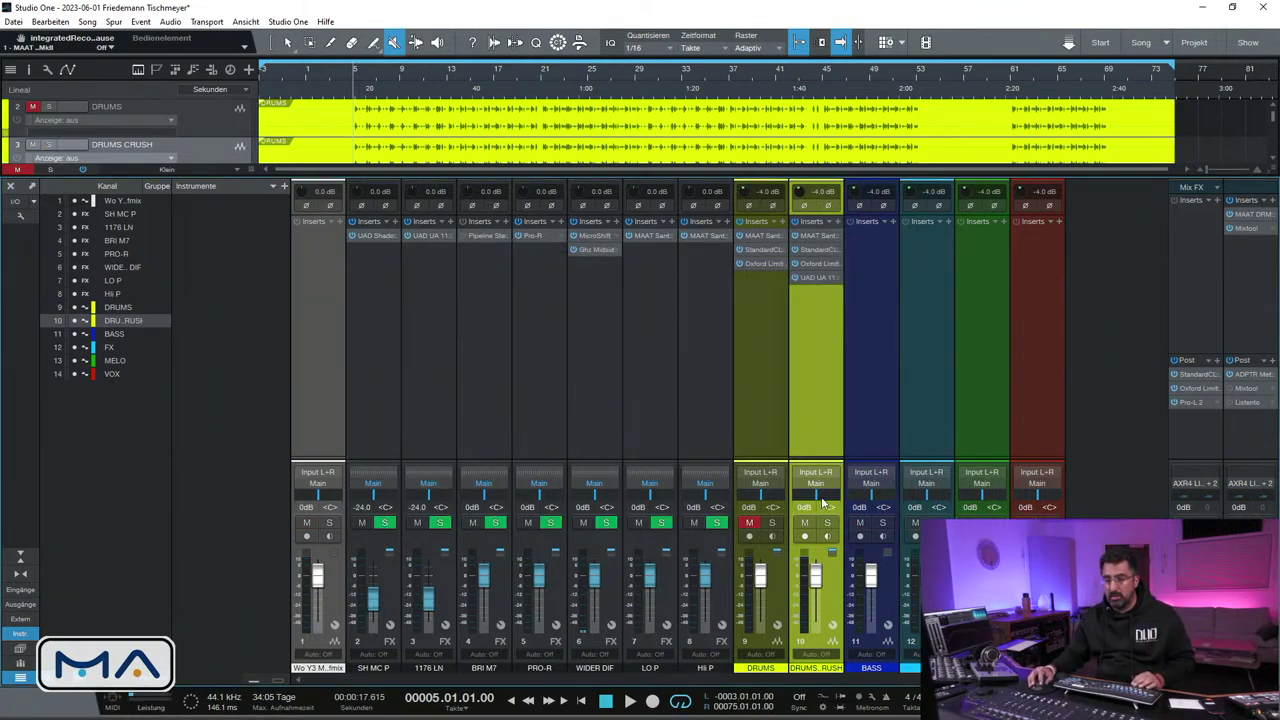
left_click(751, 523)
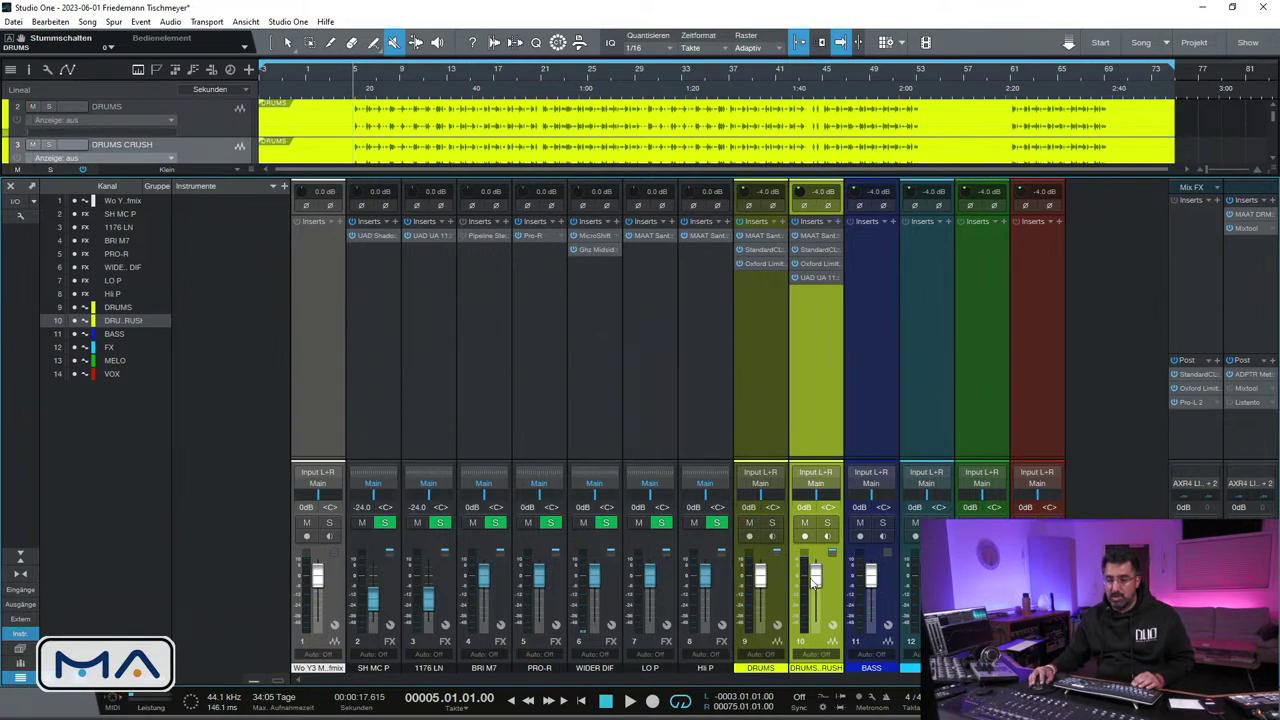
Pull the DRUMS CRUSH fader fully down, solo DRUMS and DRUMS CRUSH, and raise the crush level to -23.6 dB during playback
left_click_drag(815, 578, 818, 706)
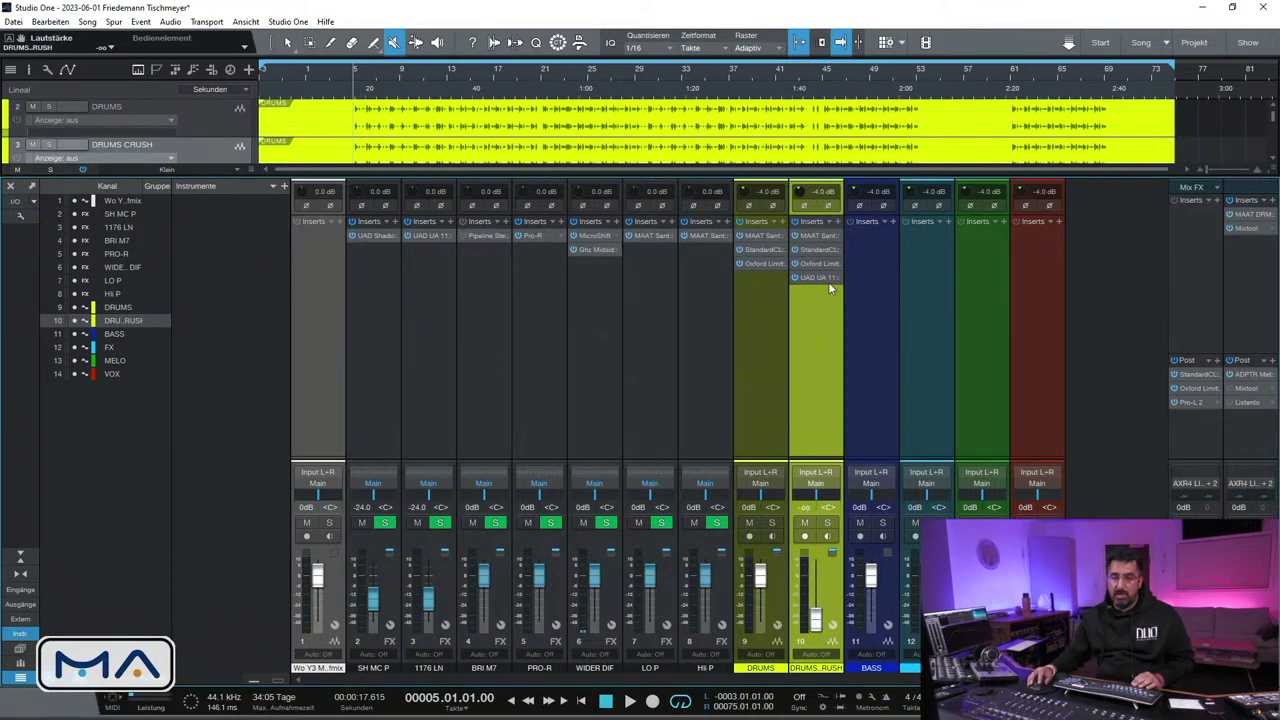
left_click(772, 523)
key("space")
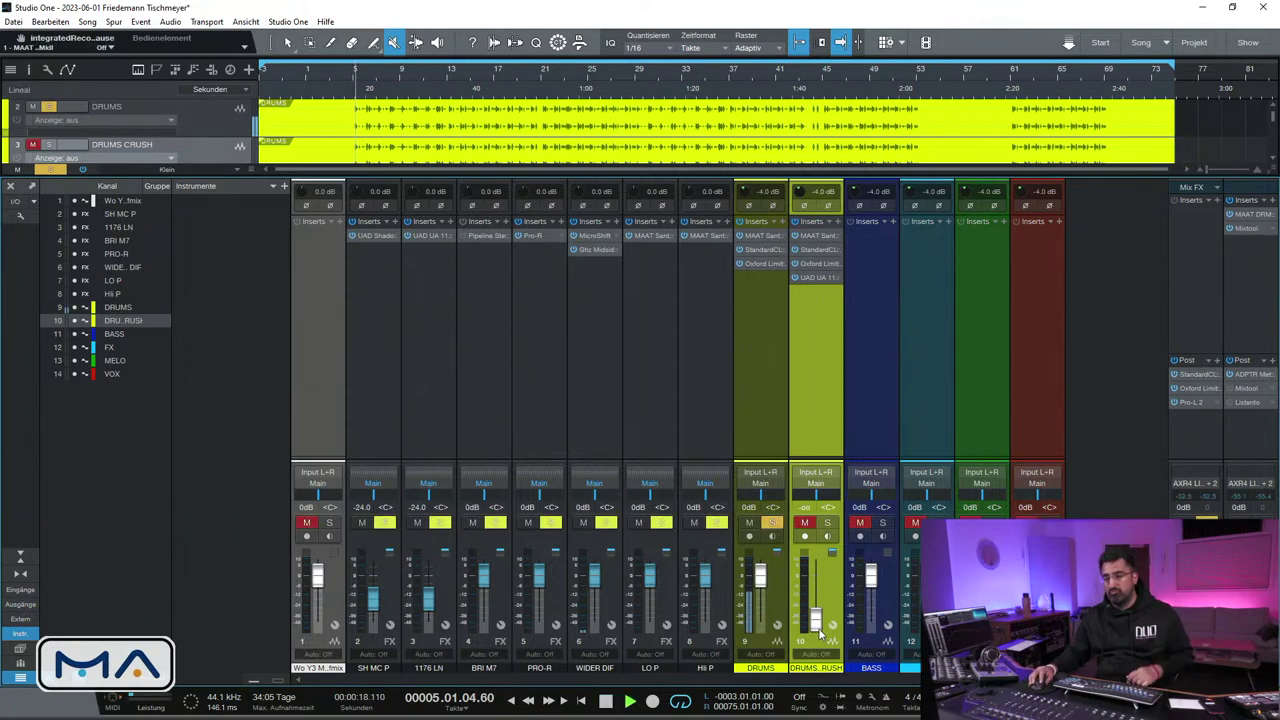
left_click_drag(816, 620, 815, 603)
key("s")
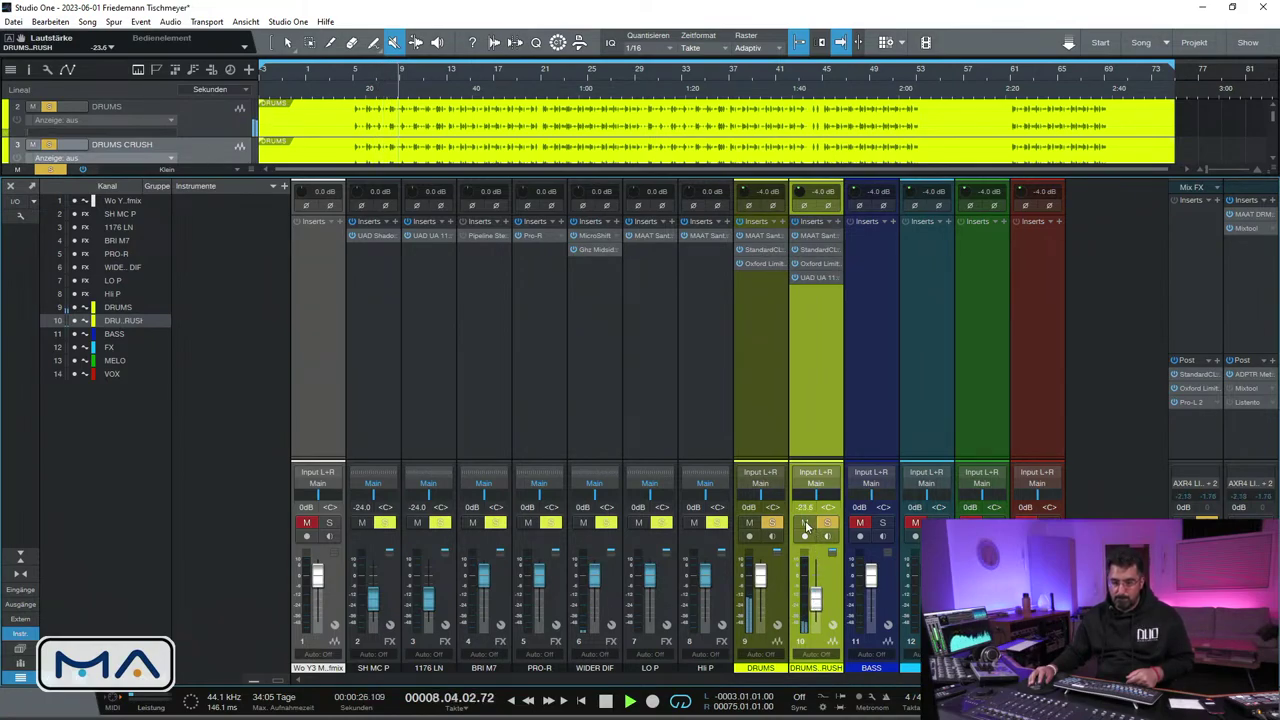
Compare the drums without and with DRUMS CRUSH using its mute, stop playback and unsolo both drum tracks
left_click(806, 524)
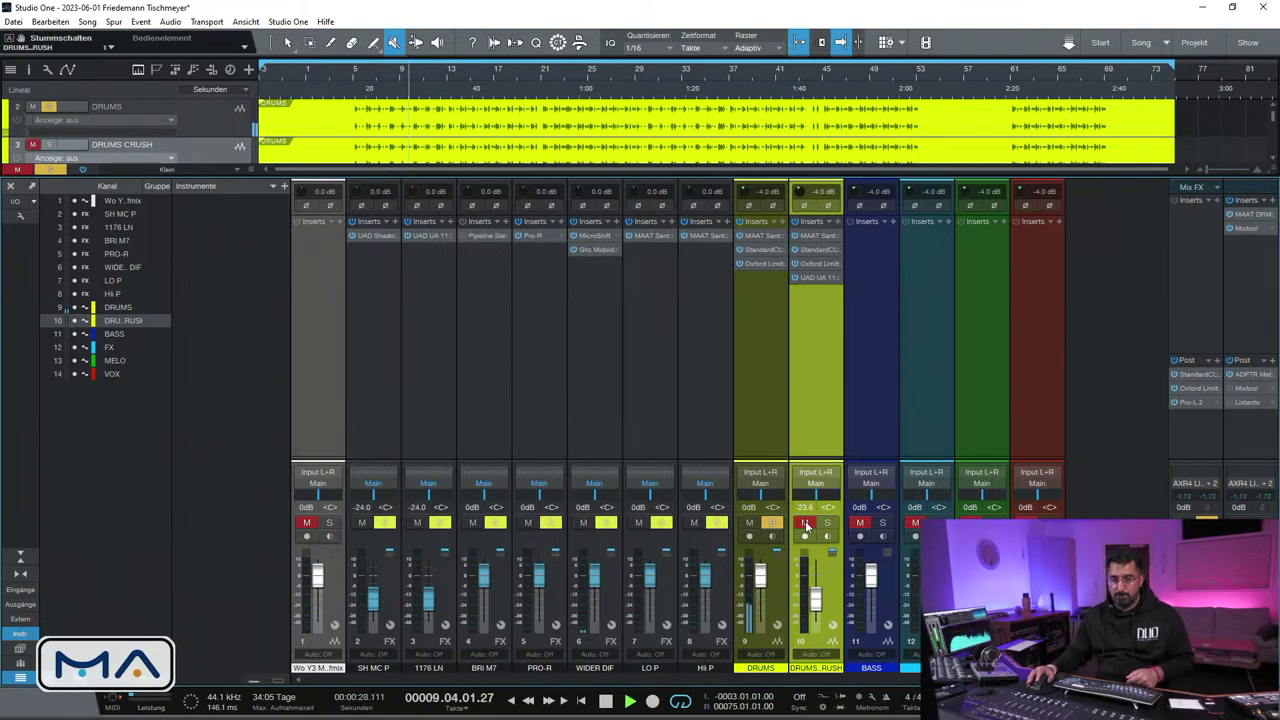
left_click(805, 523)
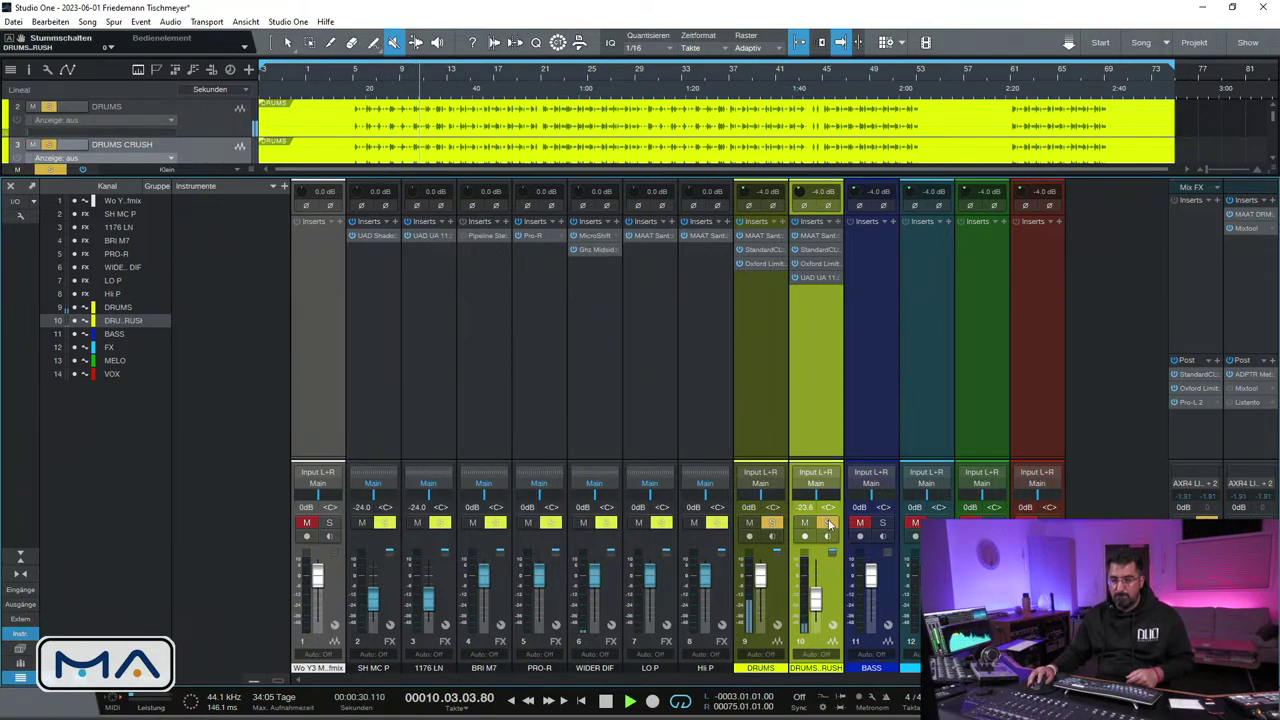
key("space")
left_click(825, 520)
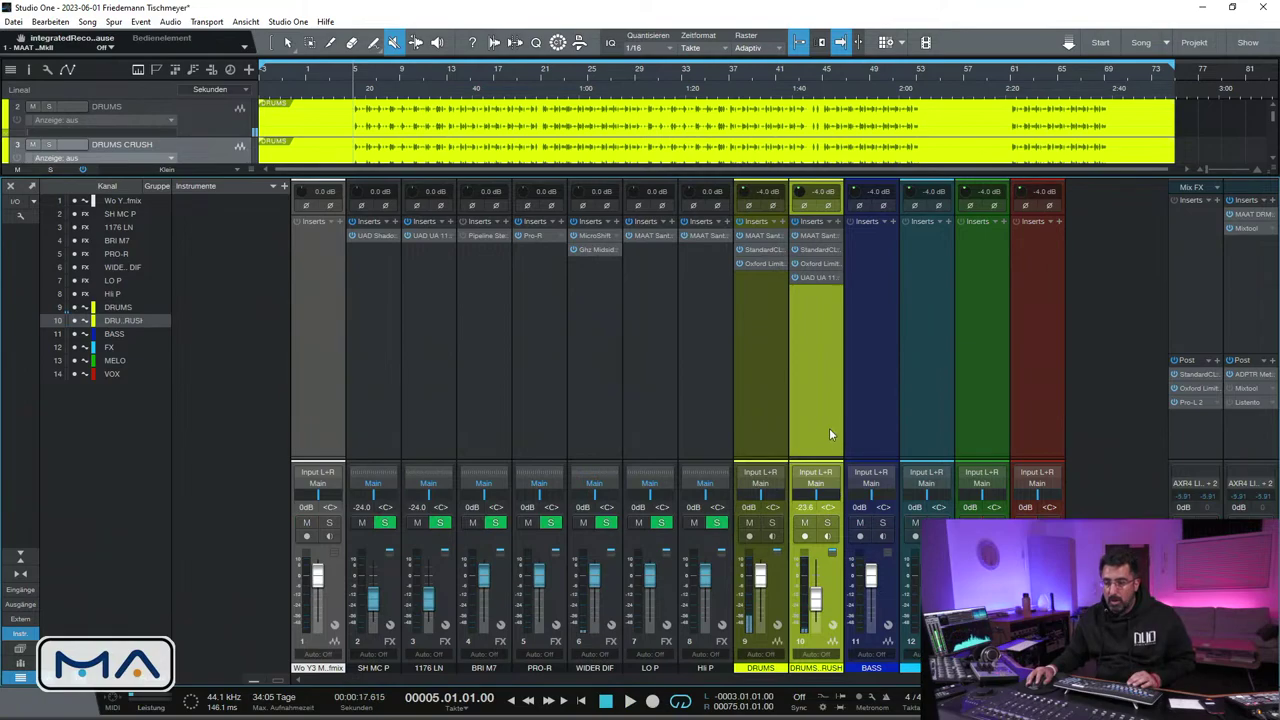
Solo the BASS channel and set the playback position to bar 21
left_click(767, 413)
left_click(883, 440)
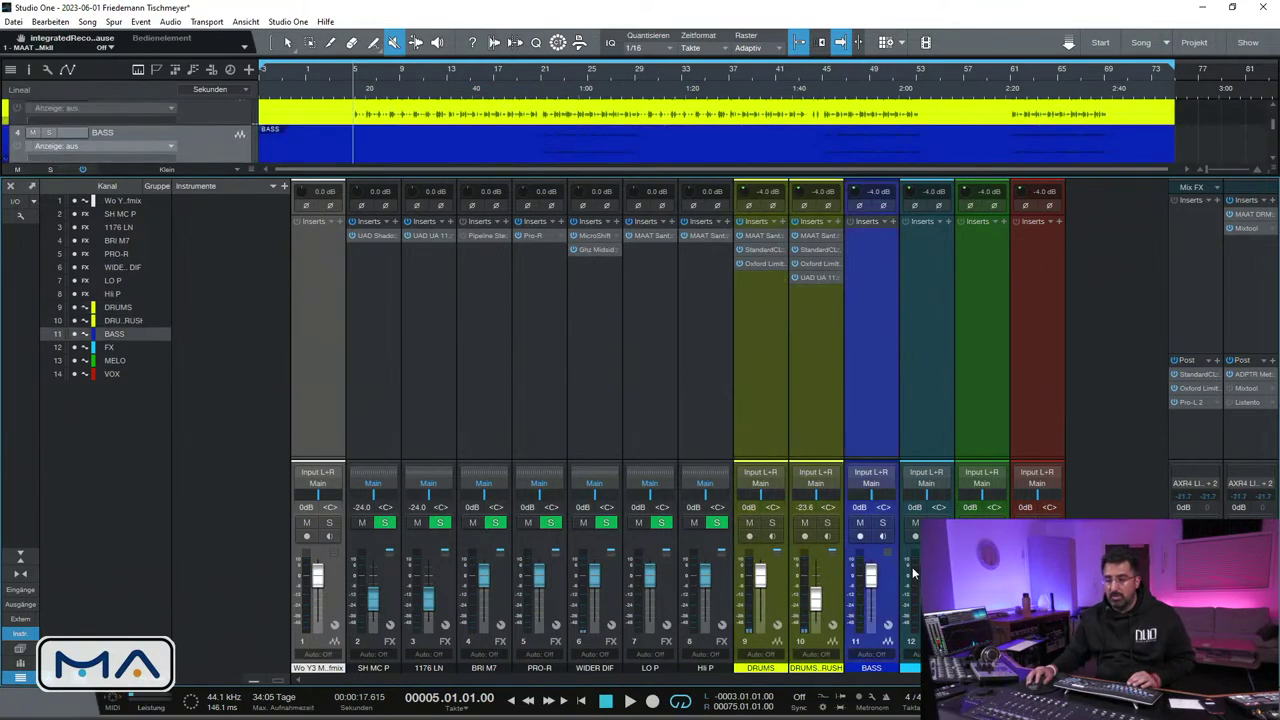
left_click(883, 523)
left_click(544, 74)
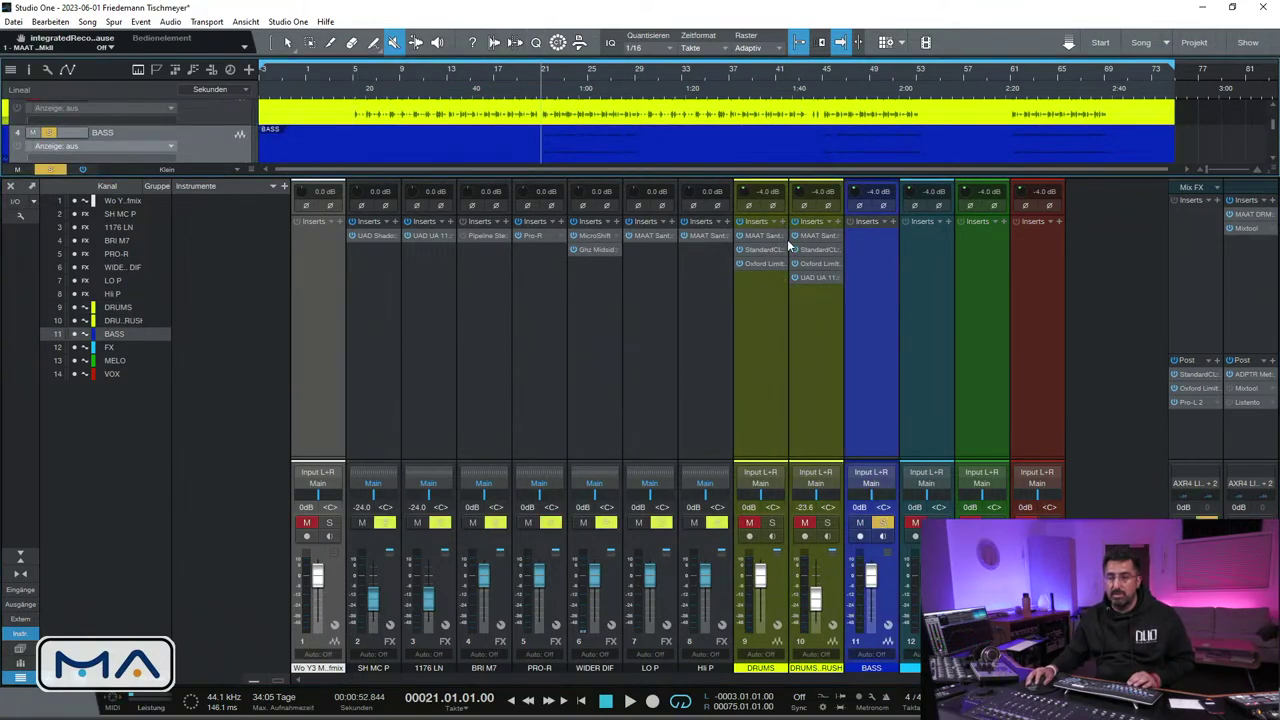
Search for "fab", insert Pro-Q 3 on DRUMS, set its processing mode to Zero Latency and close it
left_click(783, 222)
type("fab")
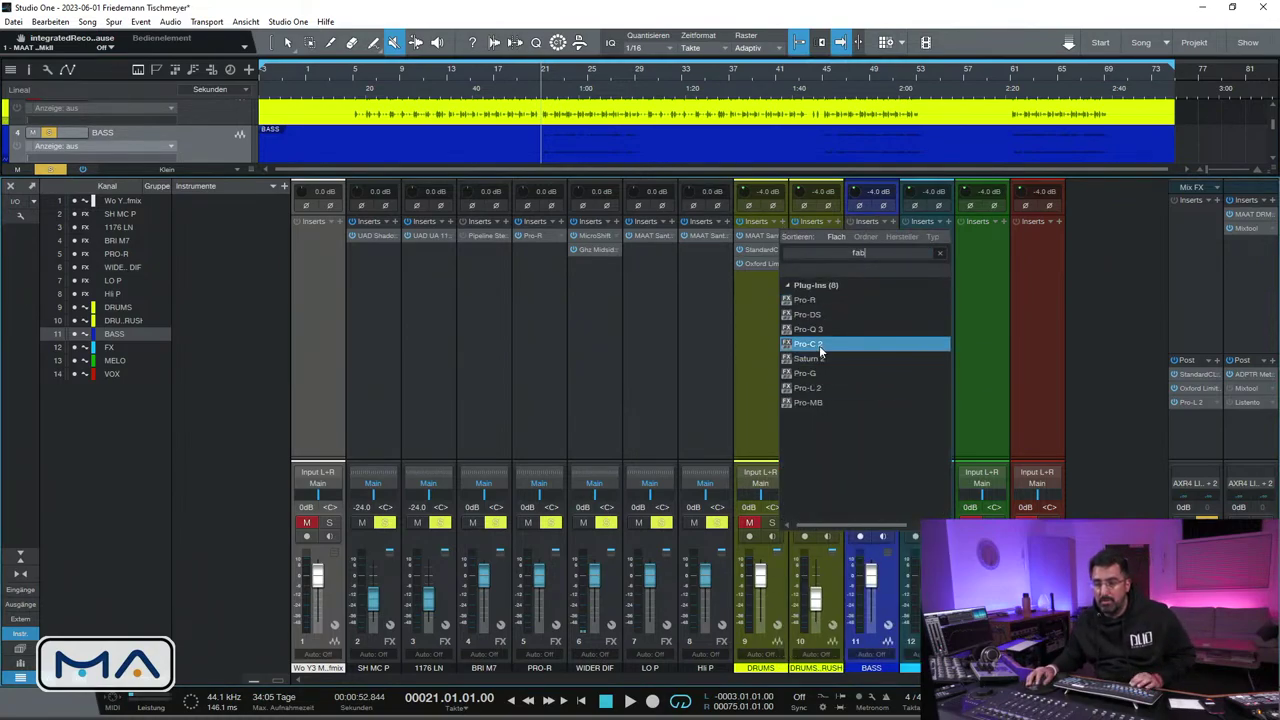
left_click(815, 330)
left_click_drag(870, 248, 745, 114)
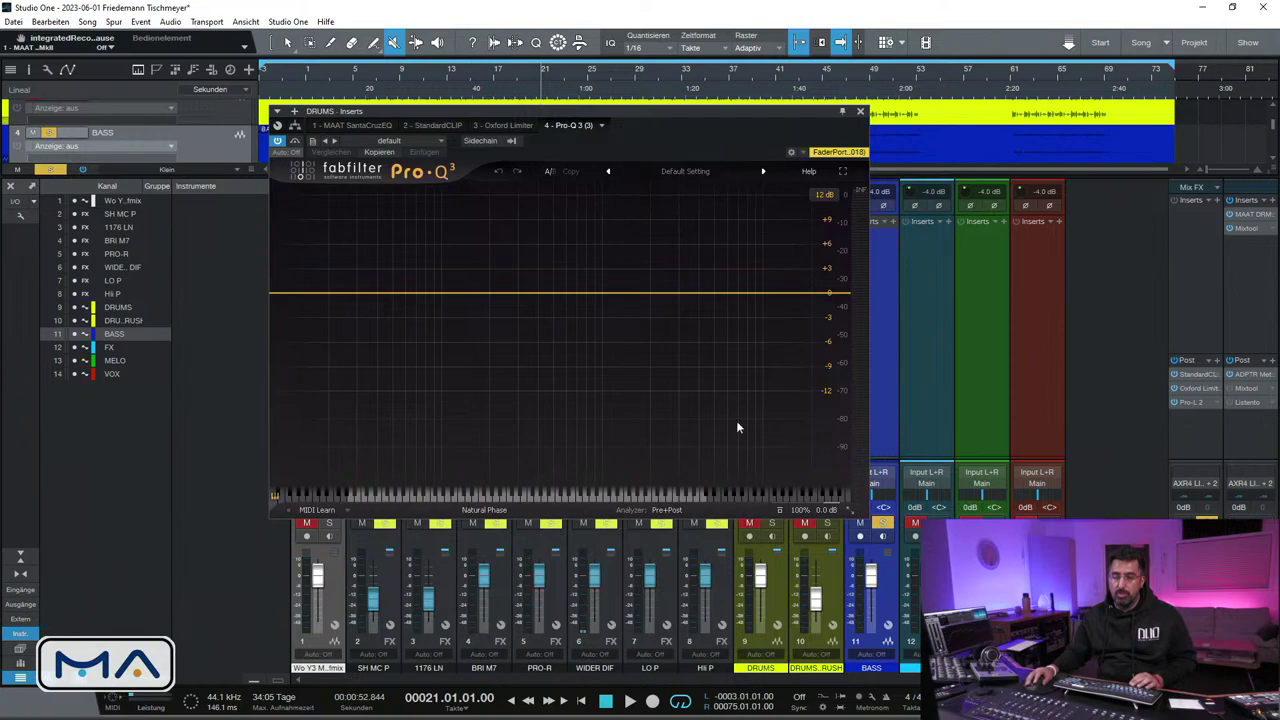
left_click(498, 513)
left_click(470, 527)
left_click(677, 511)
left_click(860, 111)
Copy the Pro-Q 3 from DRUMS to BASS and add DRUMS as external spectrum in its analyzer
left_click_drag(755, 276, 886, 296)
left_click(674, 509)
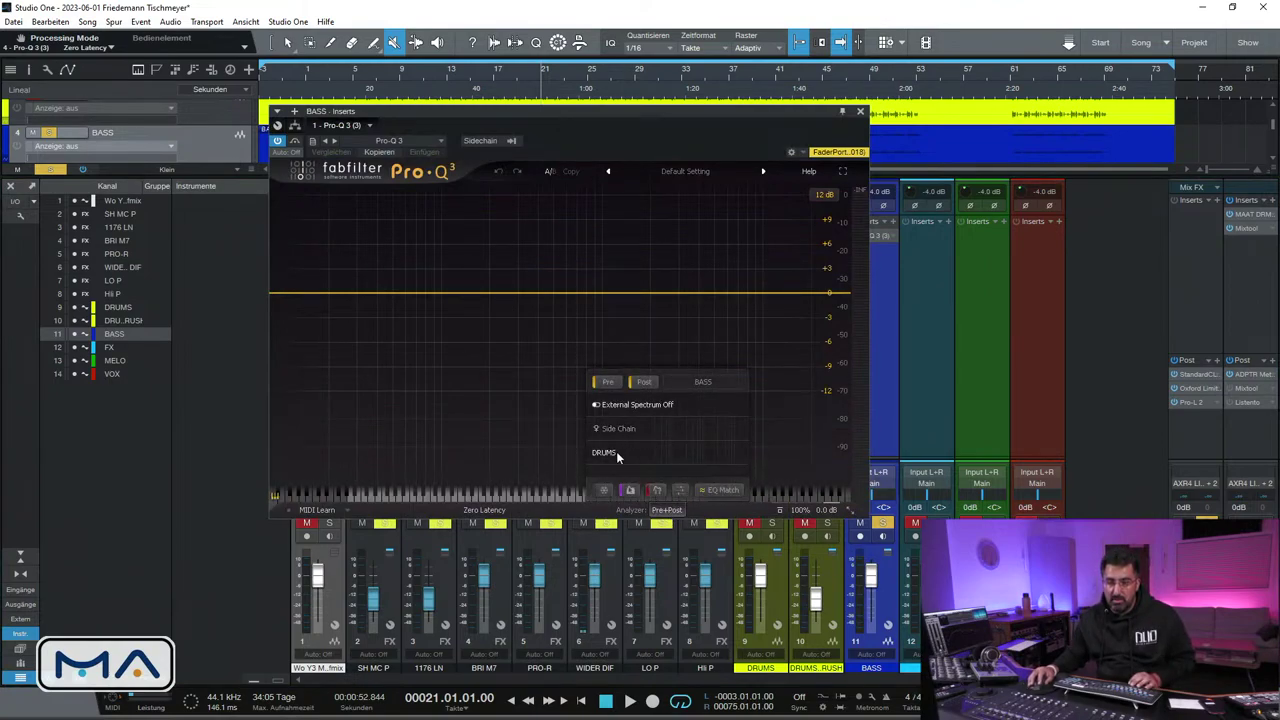
left_click(605, 453)
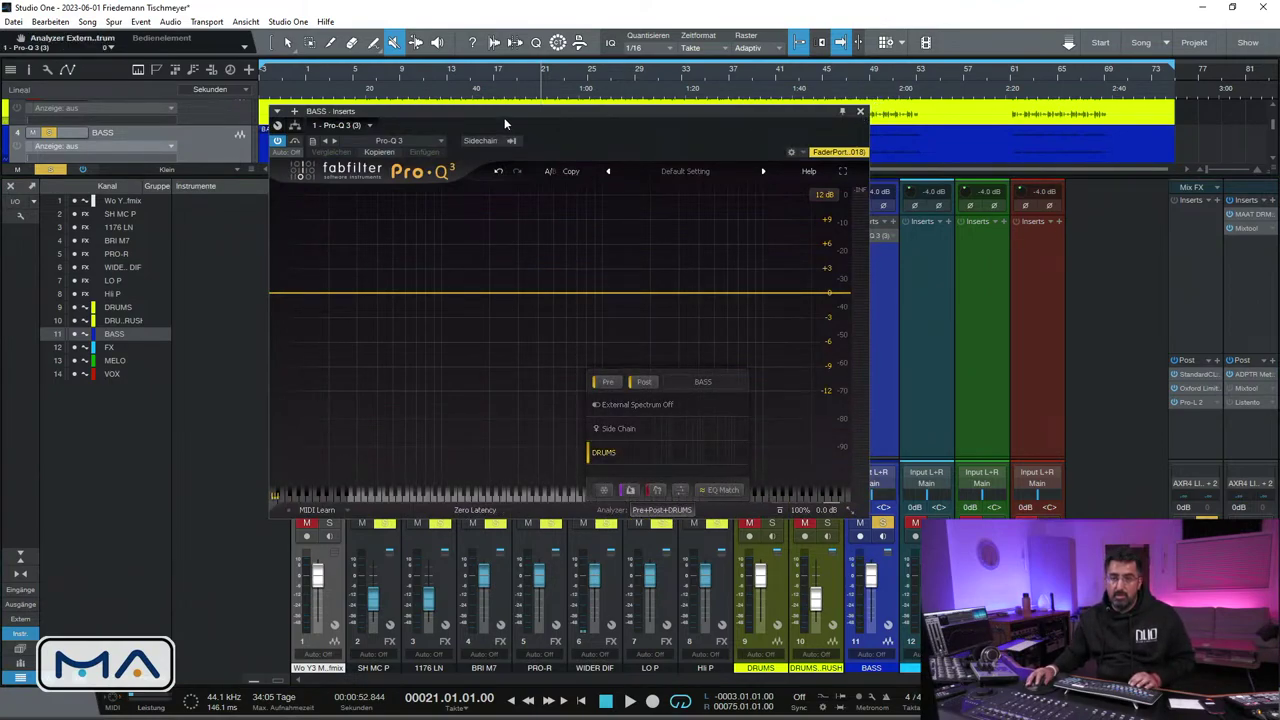
left_click(860, 111)
Set the arrangement's loop range from bar 22 to bar 29, move playback to its start and choose the arrow tool
key("F3")
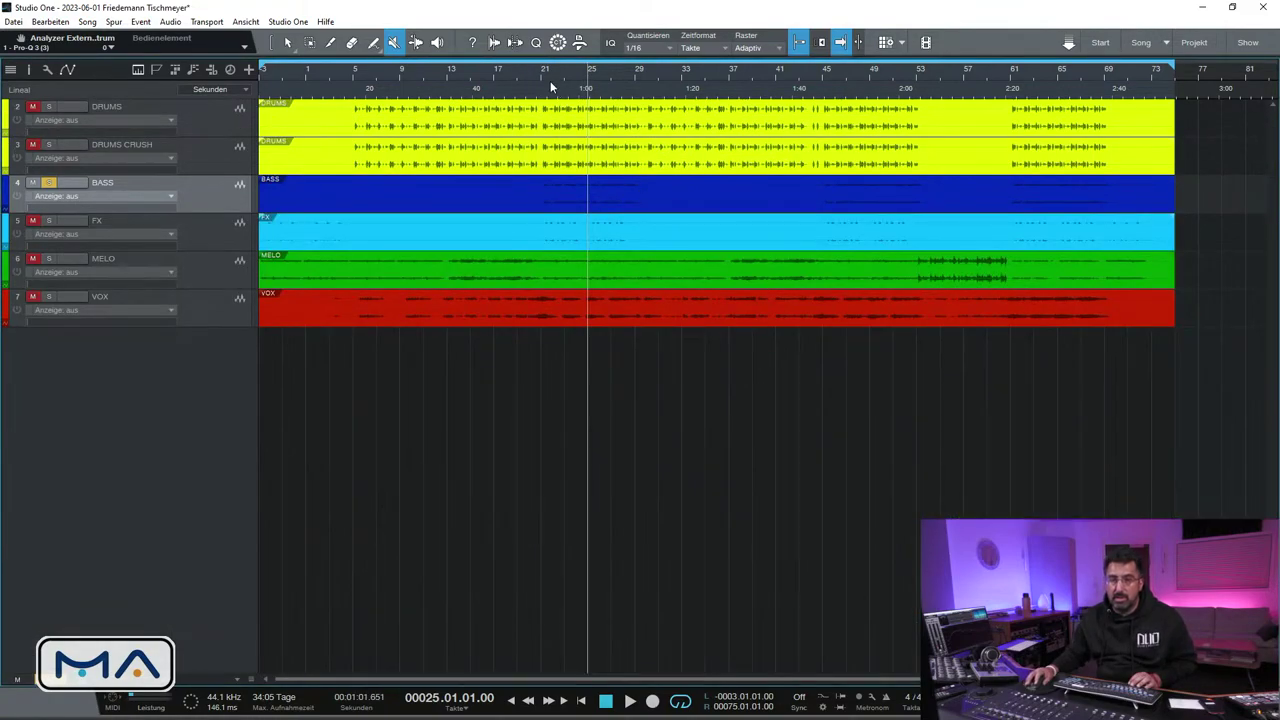
left_click_drag(553, 56, 632, 58)
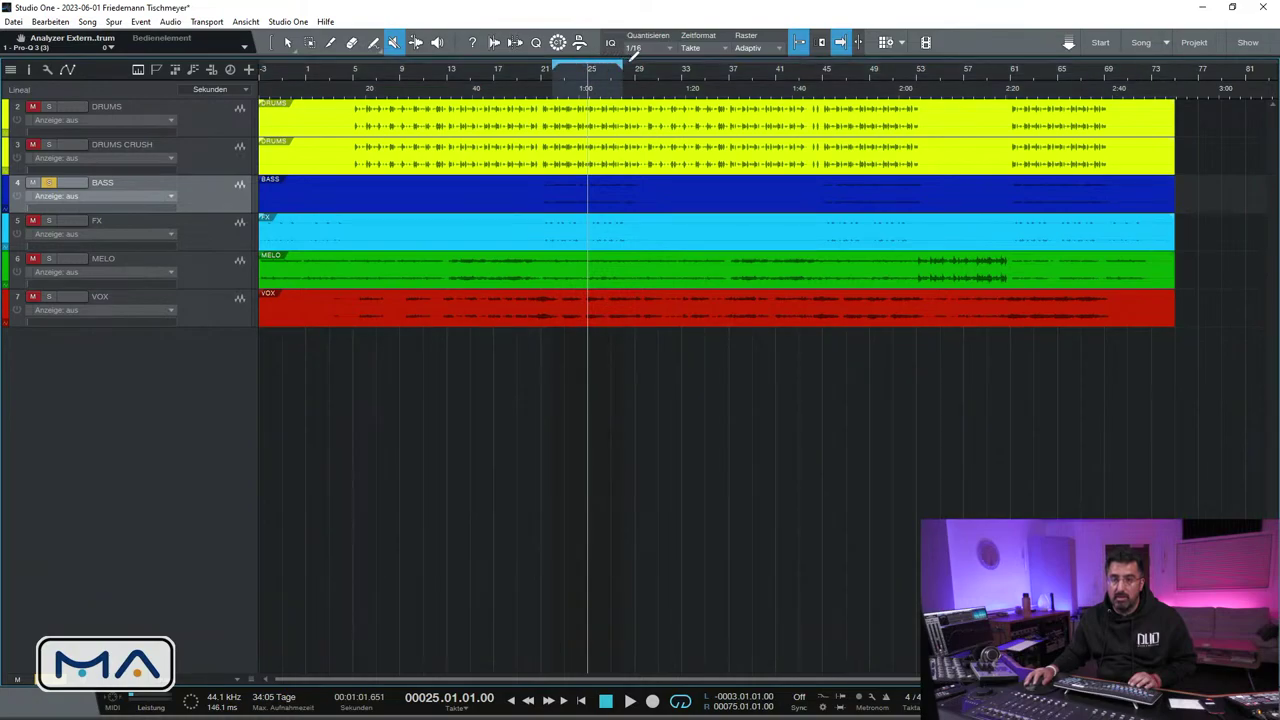
key("KP_1")
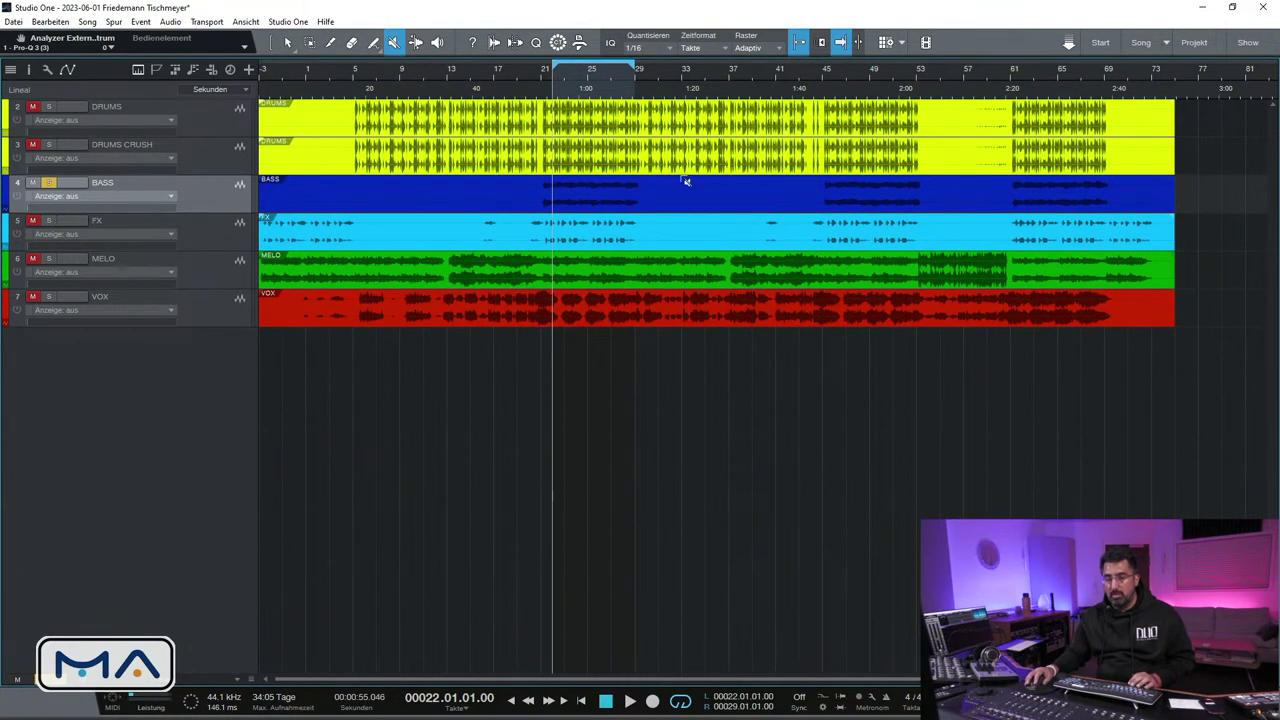
left_click(287, 42)
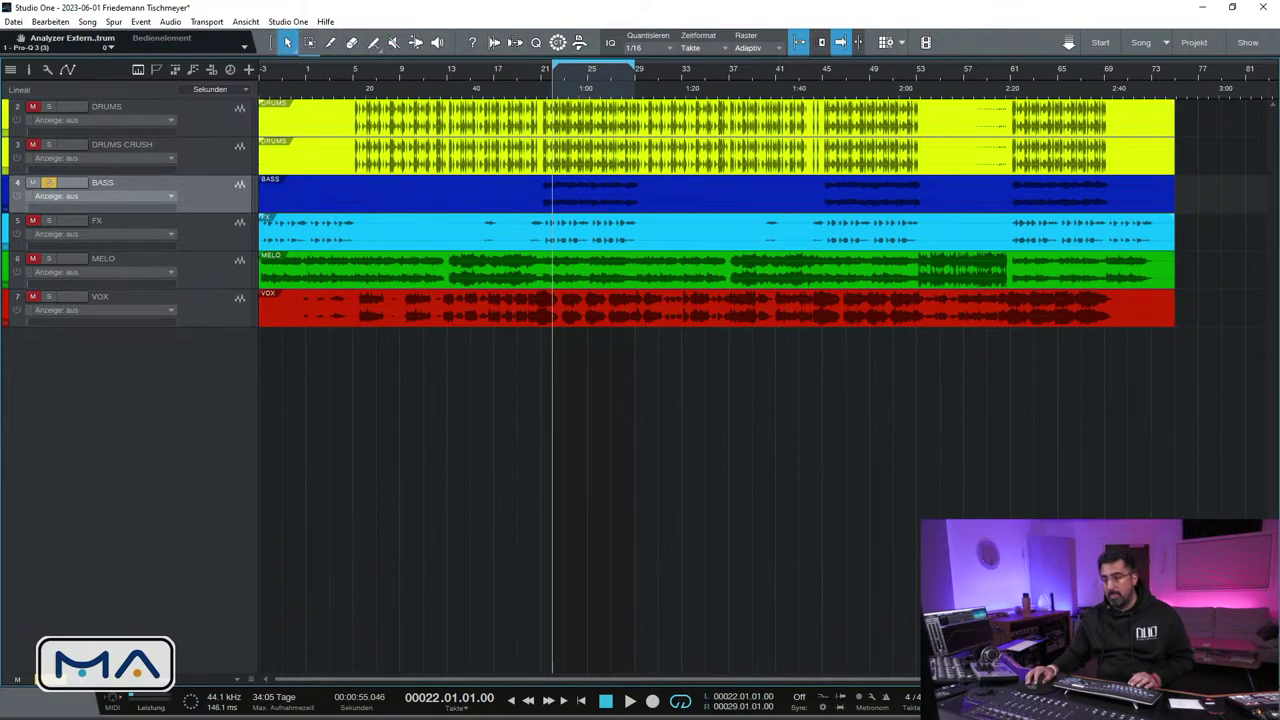
key("F3")
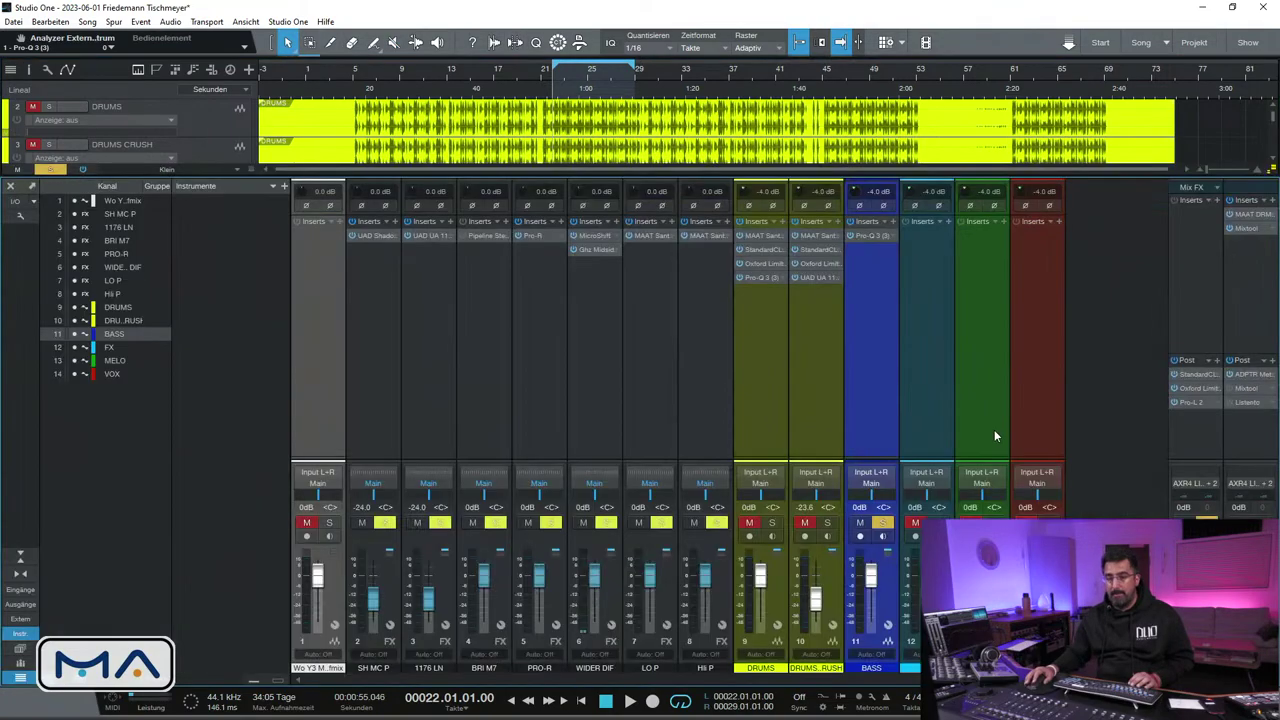
Open Pro-Q 3 on BASS during playback and add a dynamic bell cut at about 52 Hz
left_click(874, 236)
key("space")
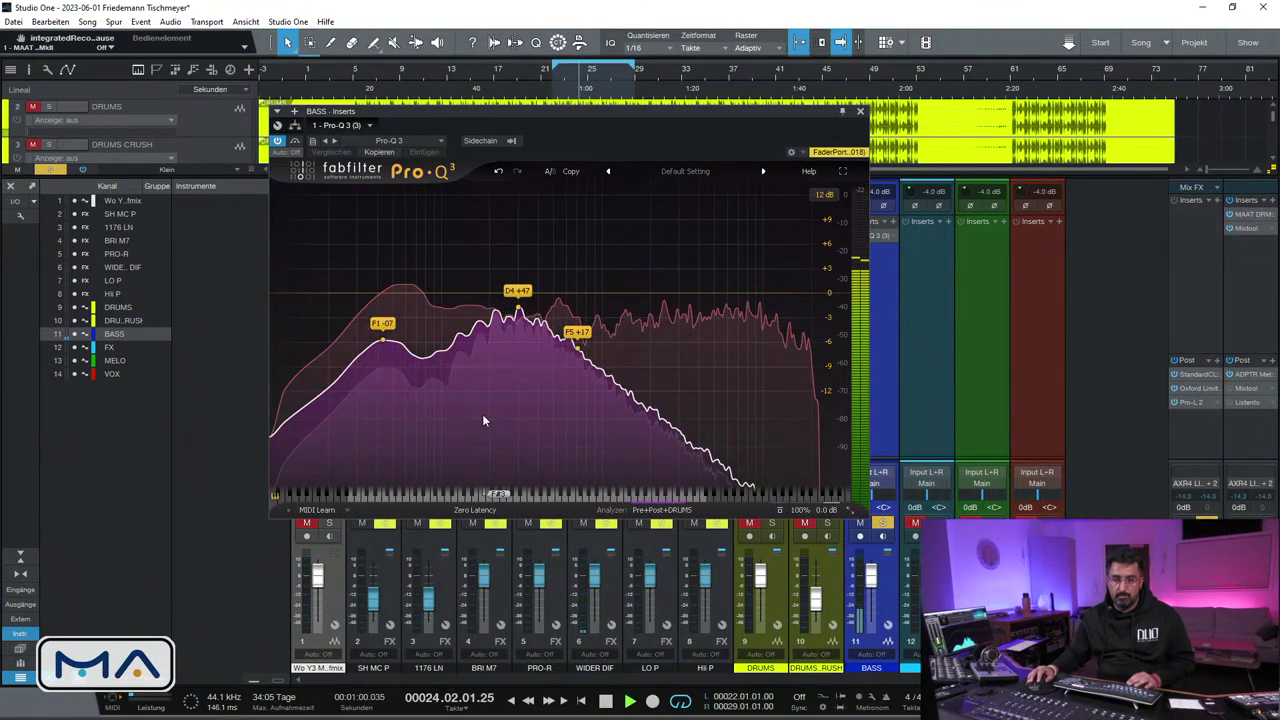
left_click(400, 293)
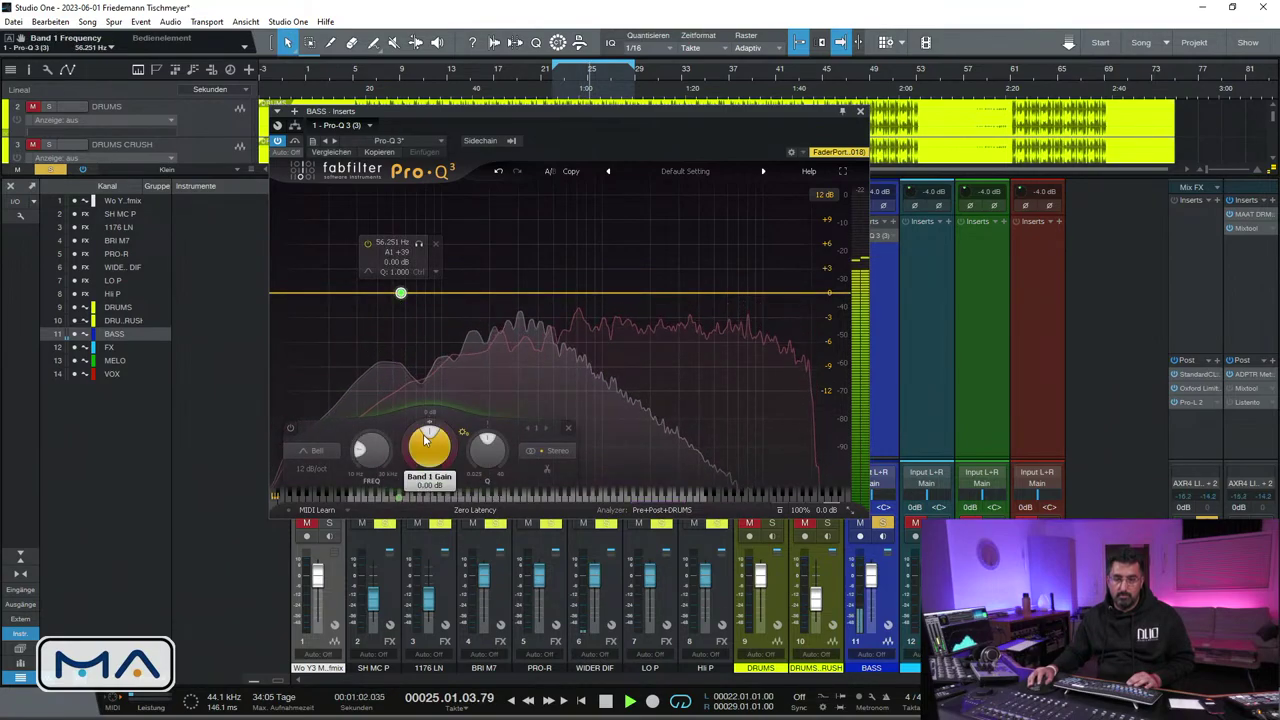
left_click_drag(420, 422, 377, 471)
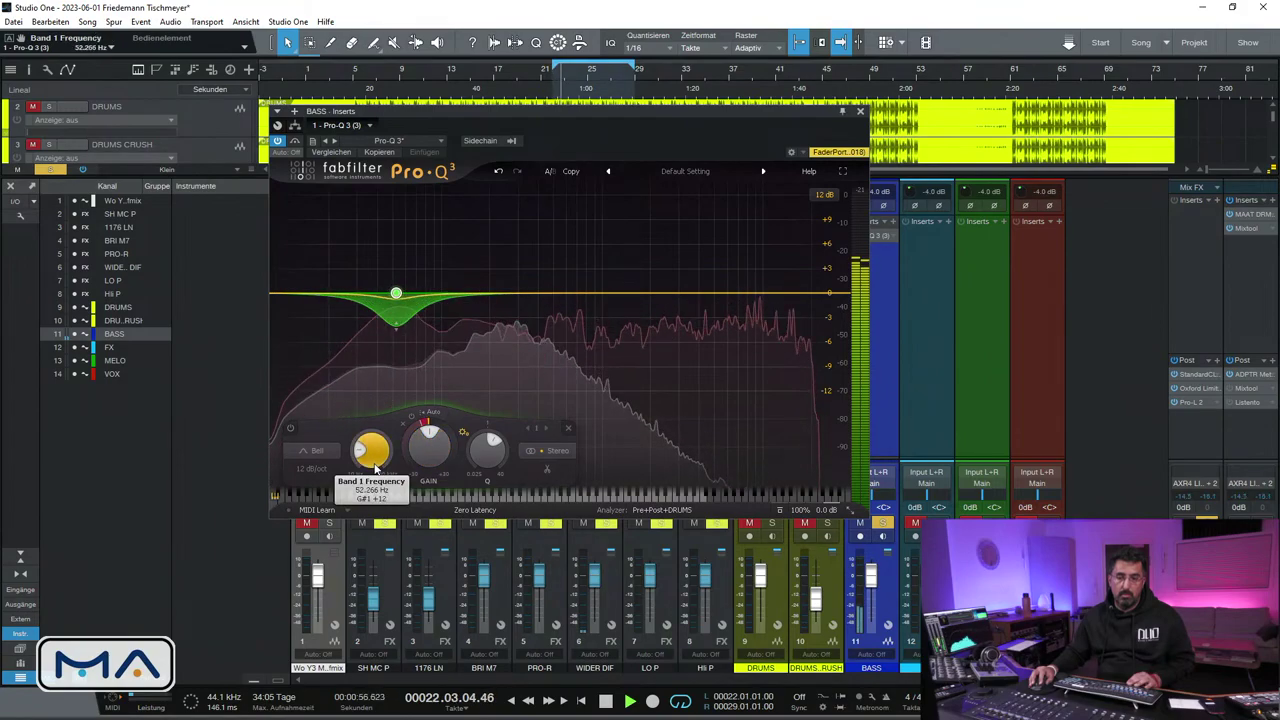
Add a second dynamic bell at about 249 Hz with a -2.40 dB dynamic range, close Pro-Q 3 and stop playback
left_click(505, 297)
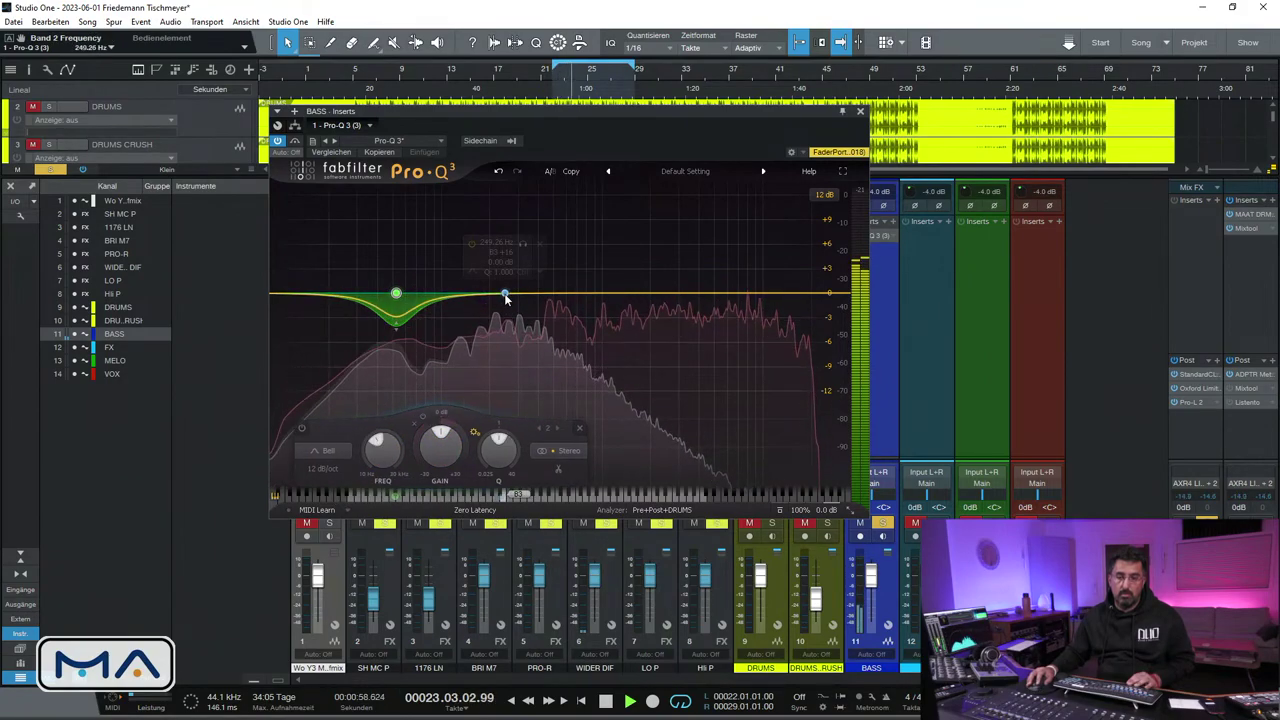
left_click_drag(485, 442, 473, 484)
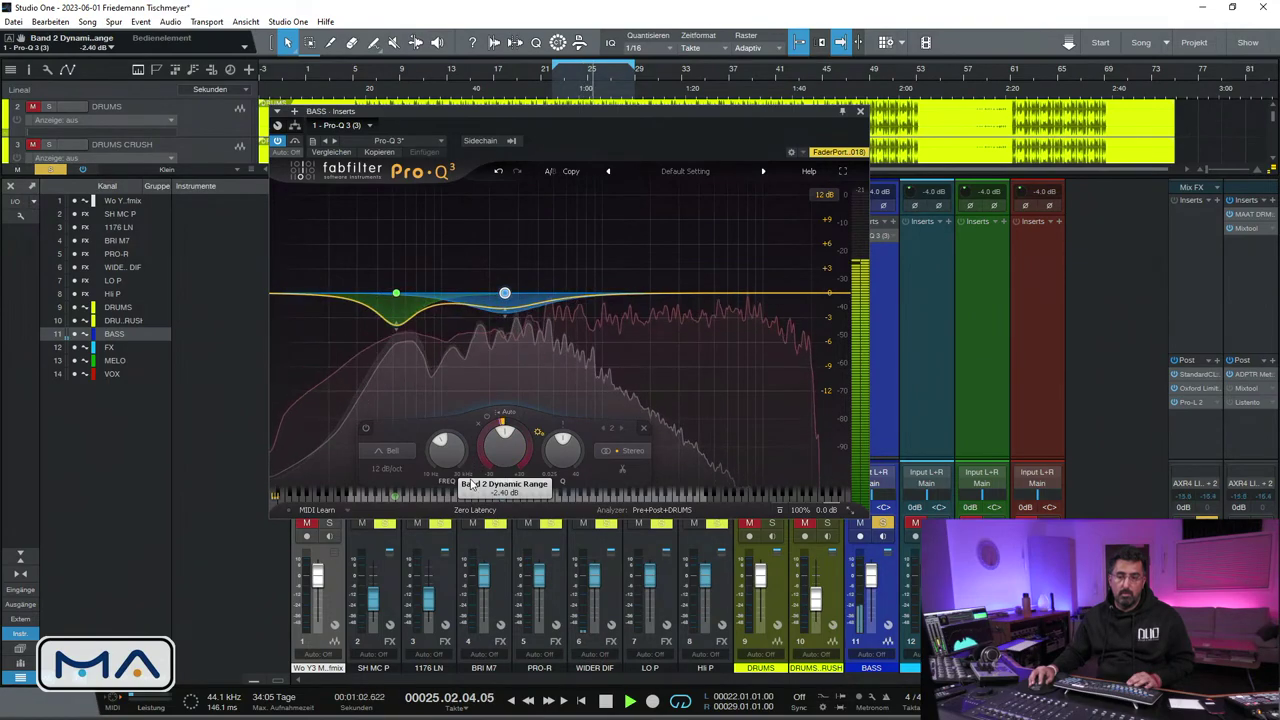
left_click(860, 111)
key("space")
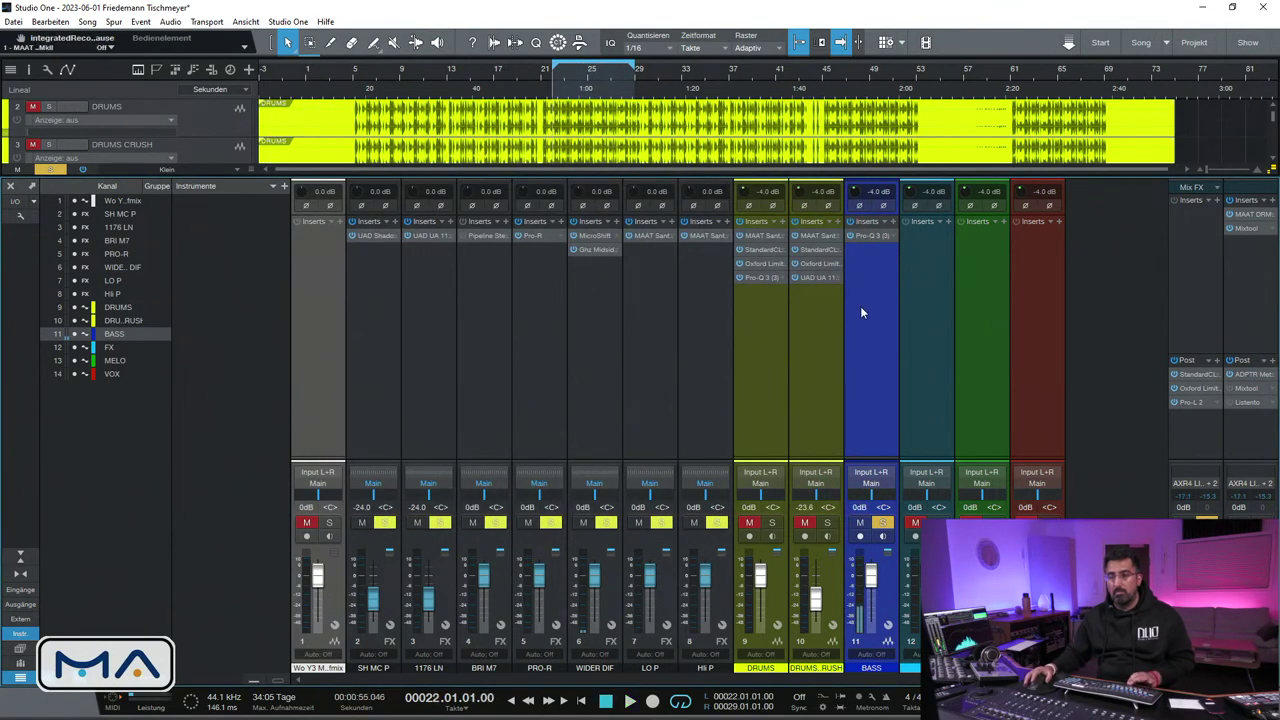
Search for "santa" and insert MAAT SantaCruzEQ on BASS after Pro-Q 3
left_click(894, 223)
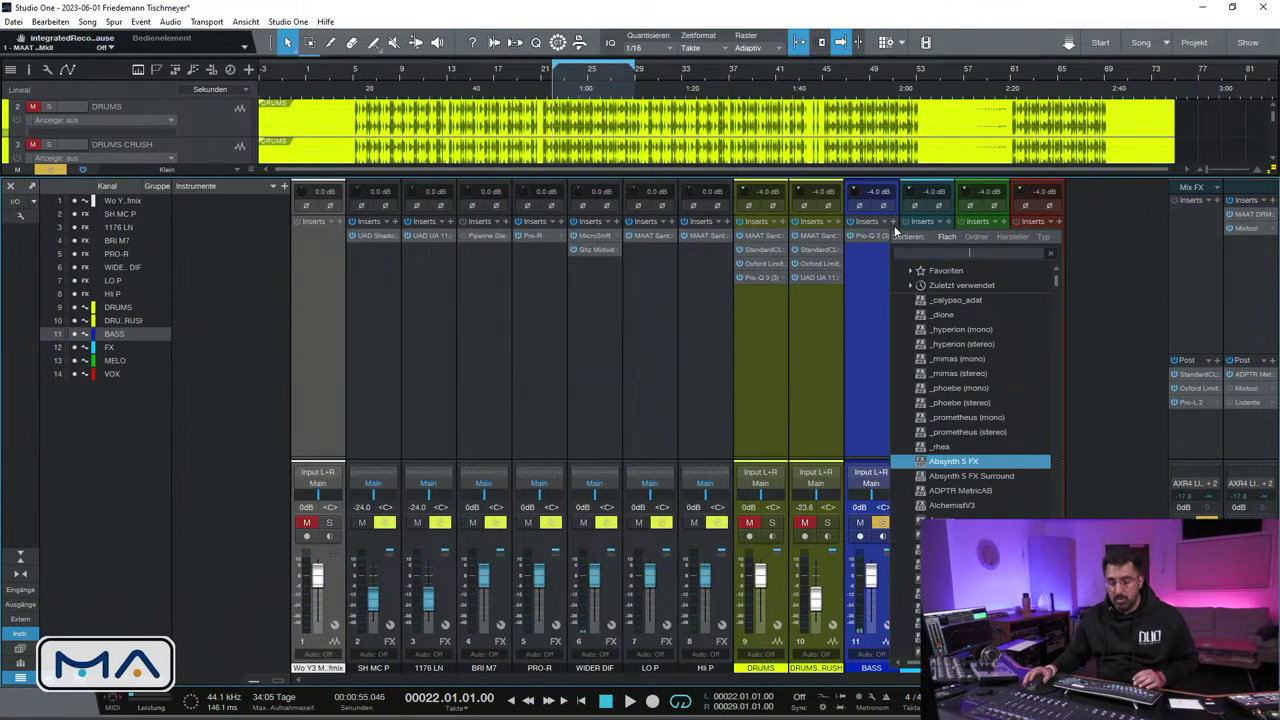
type("santa")
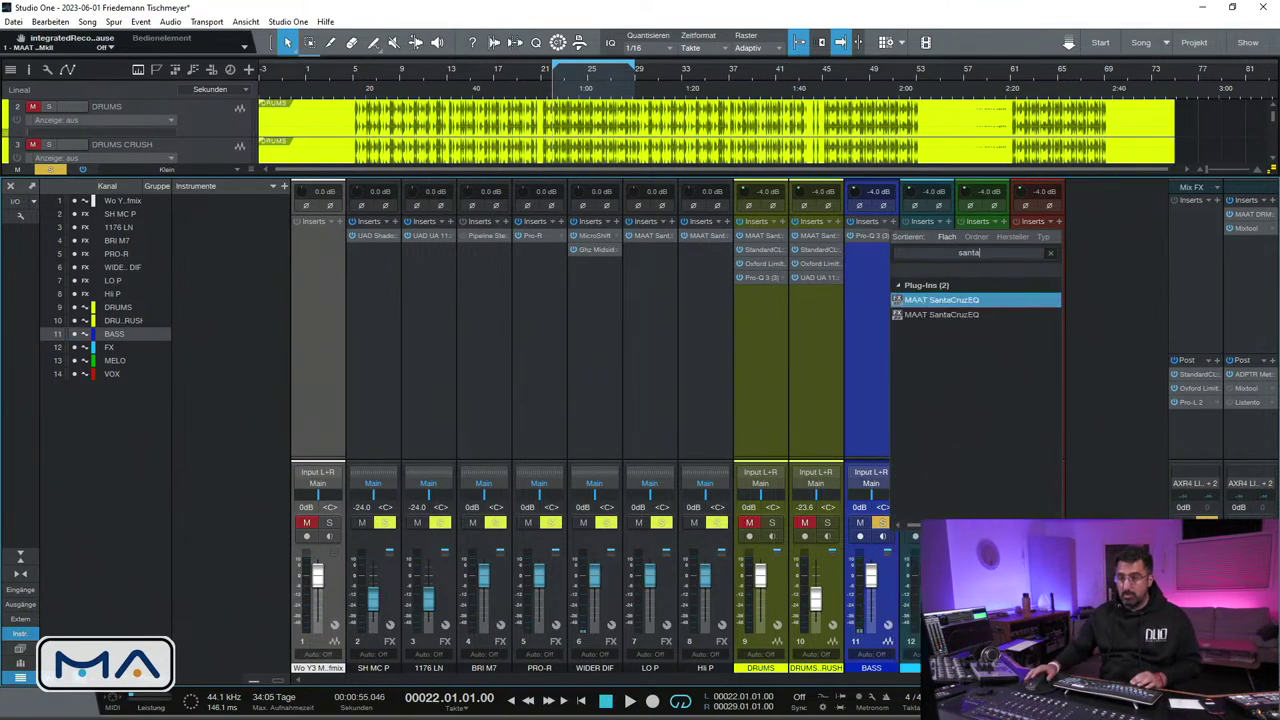
left_click(943, 312)
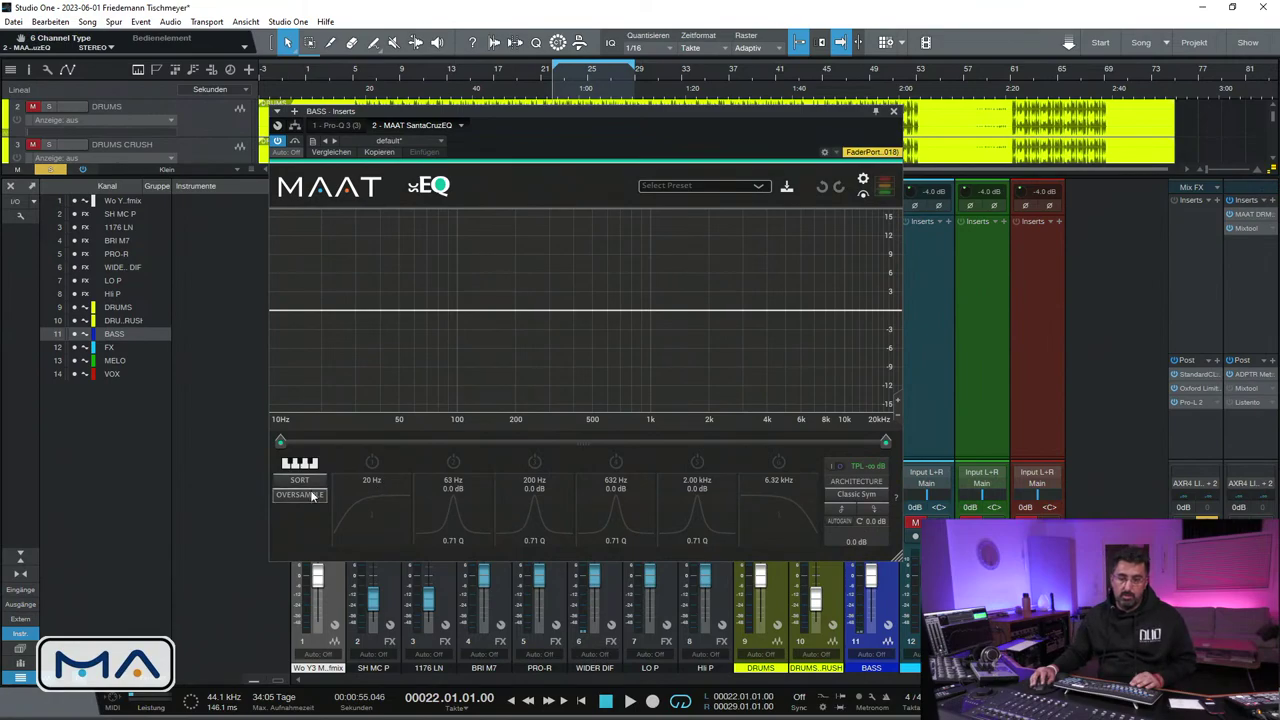
Enable SantaCruzEQ band 1 as an LC2 low cut and set it to 25 Hz during playback
left_click(373, 463)
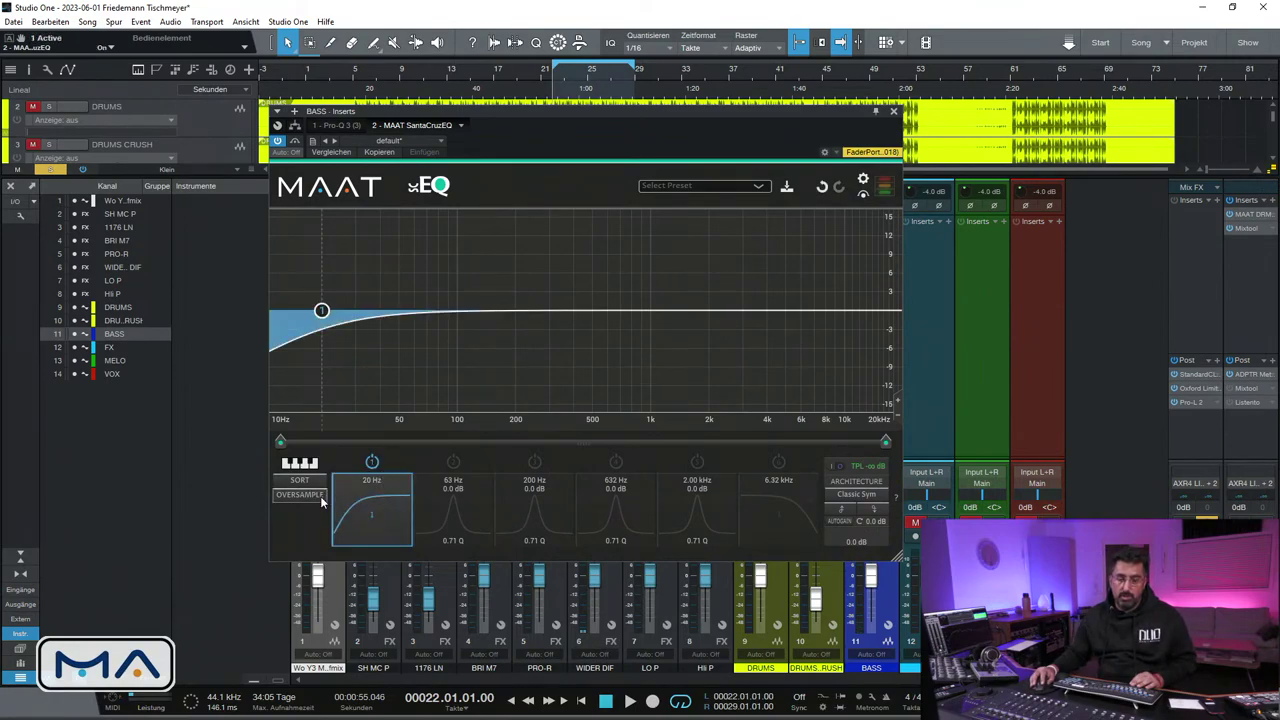
left_click(382, 497)
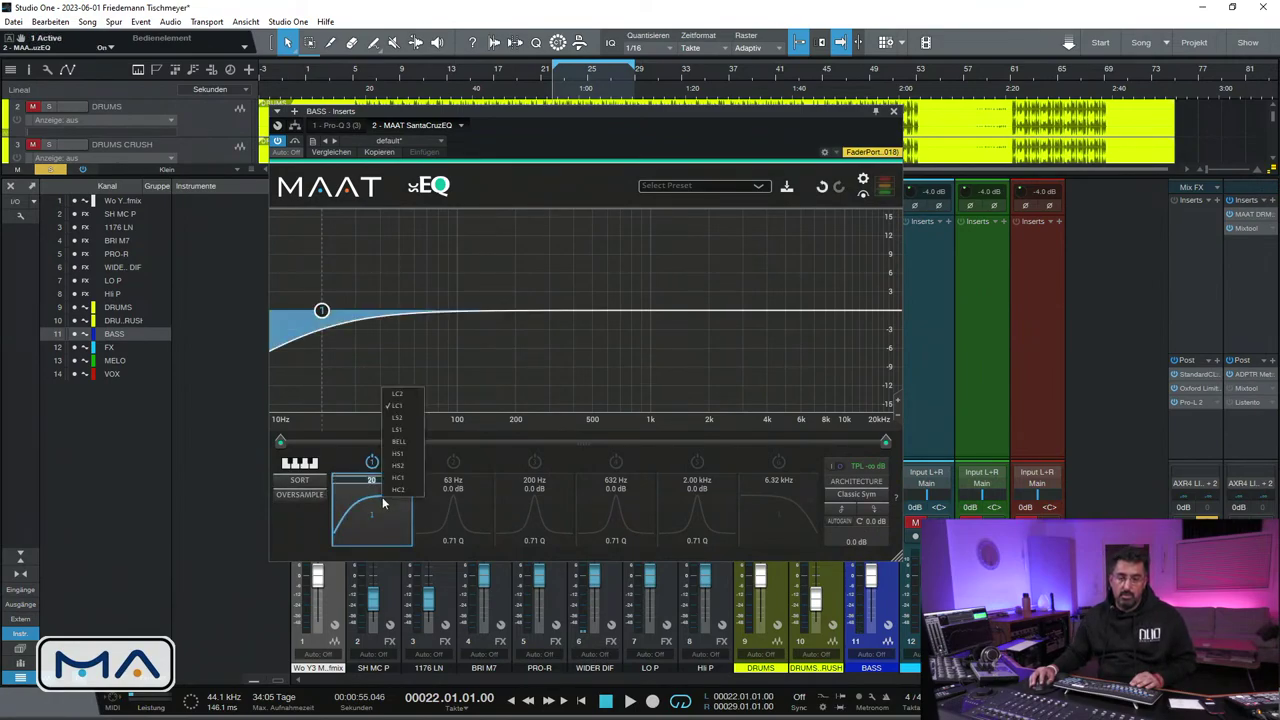
left_click(404, 398)
key("space")
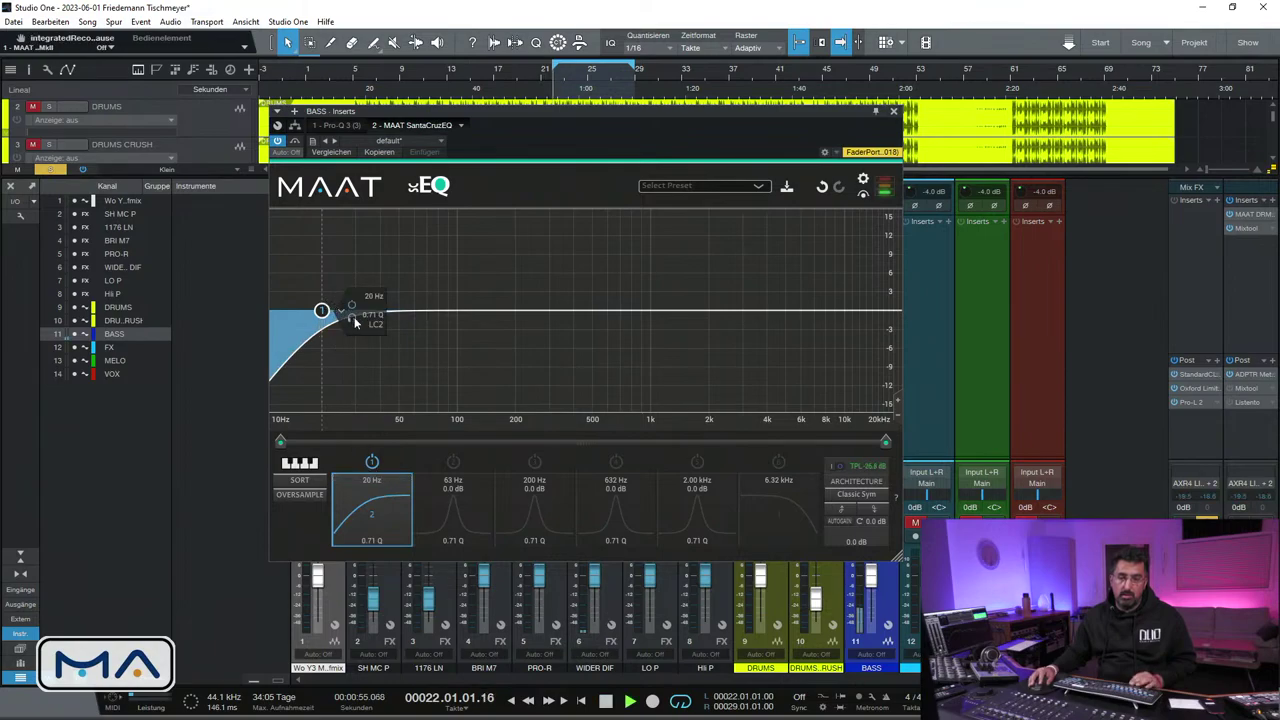
left_click_drag(354, 326, 371, 326)
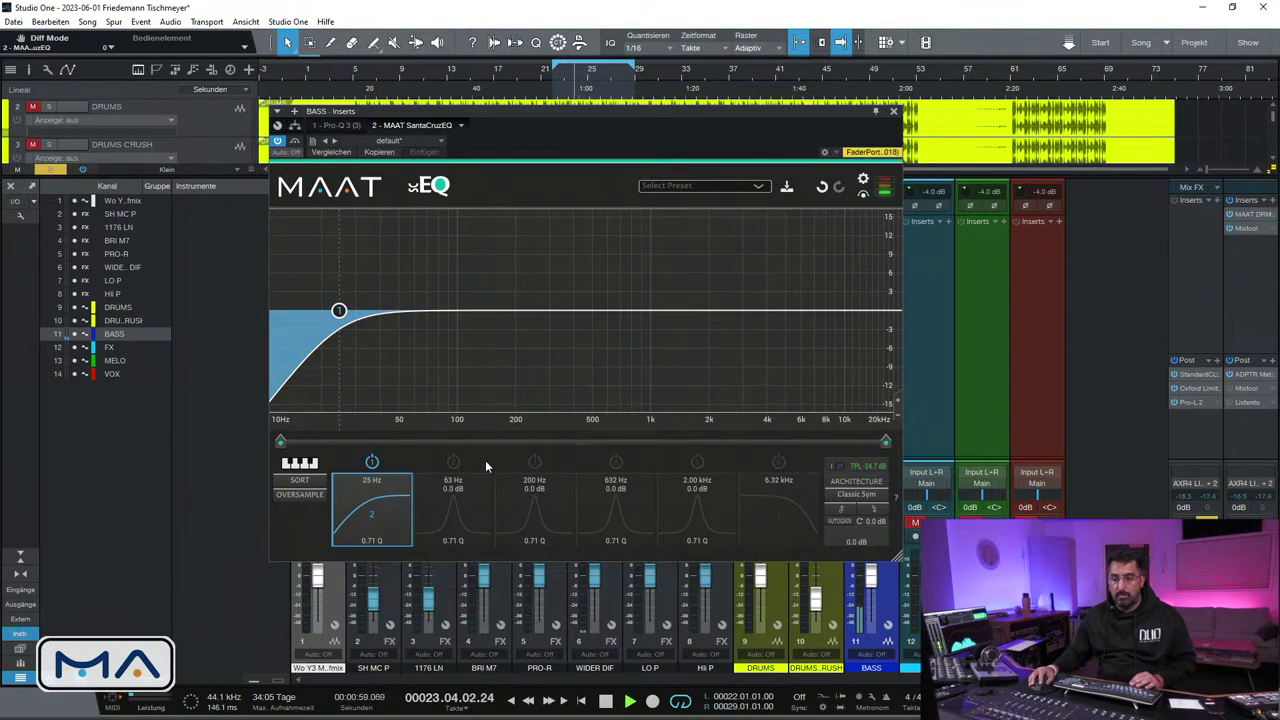
Add two slight, narrow bell cuts on BASS: band 3 at 177 Hz with Q 5.51 and band 4 at 458 Hz with Q 5.52
left_click(535, 462)
left_click_drag(537, 538, 537, 520)
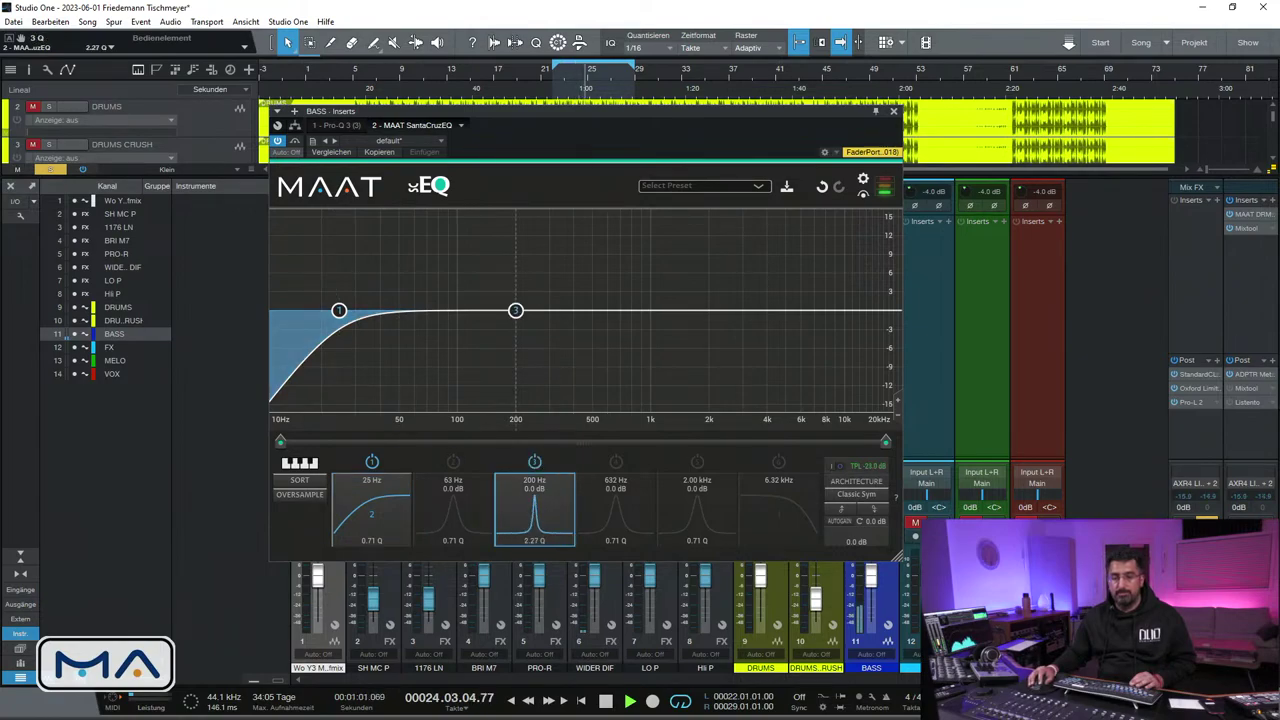
mouse_move(516, 311)
left_mouse_down()
mouse_move(504, 186)
mouse_move(515, 323)
left_mouse_up()
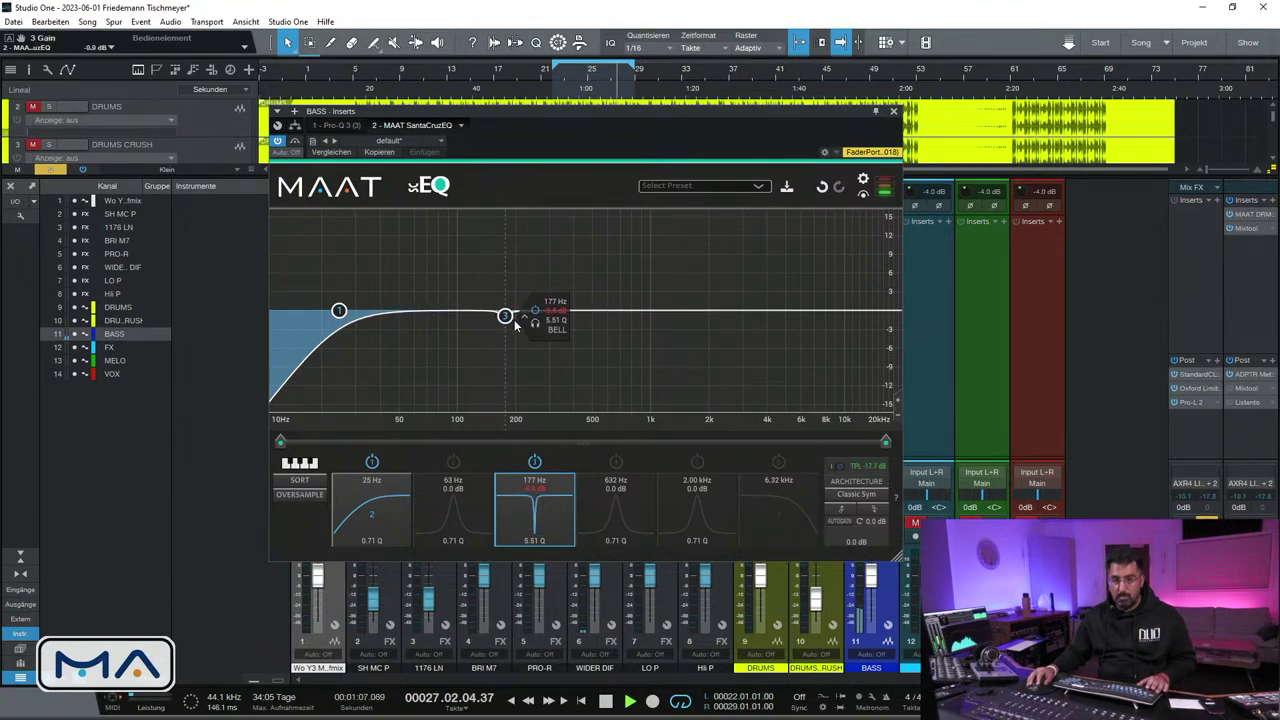
left_click(617, 462)
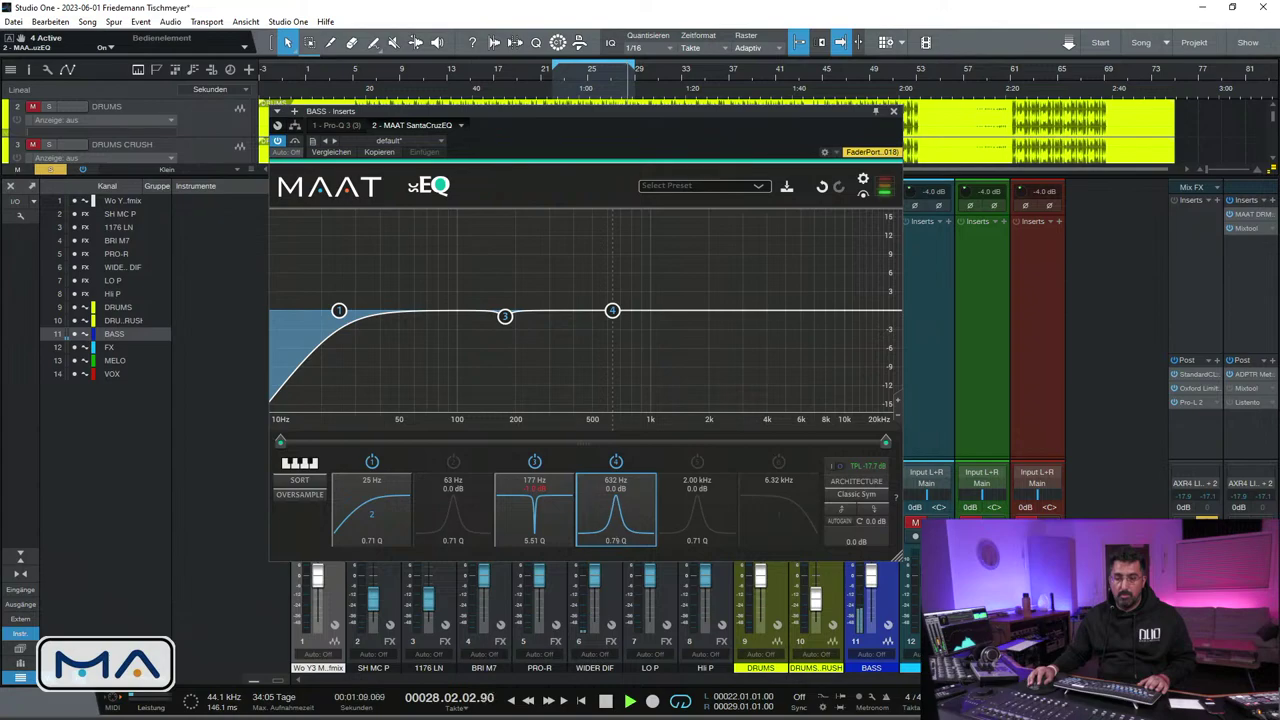
left_click_drag(612, 311, 587, 318)
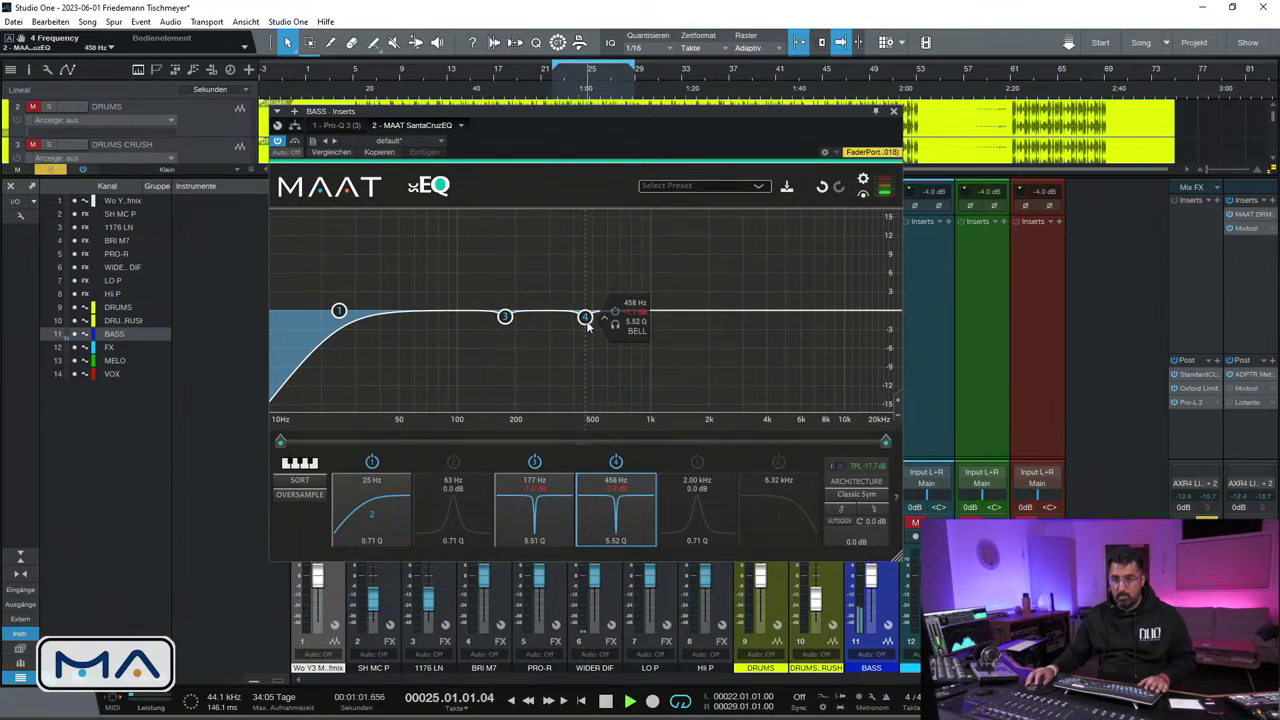
Enable band 6 as an HC1 high cut on BASS and lower its frequency to about 2.89 kHz
left_click(778, 461)
left_click_drag(806, 313, 740, 310)
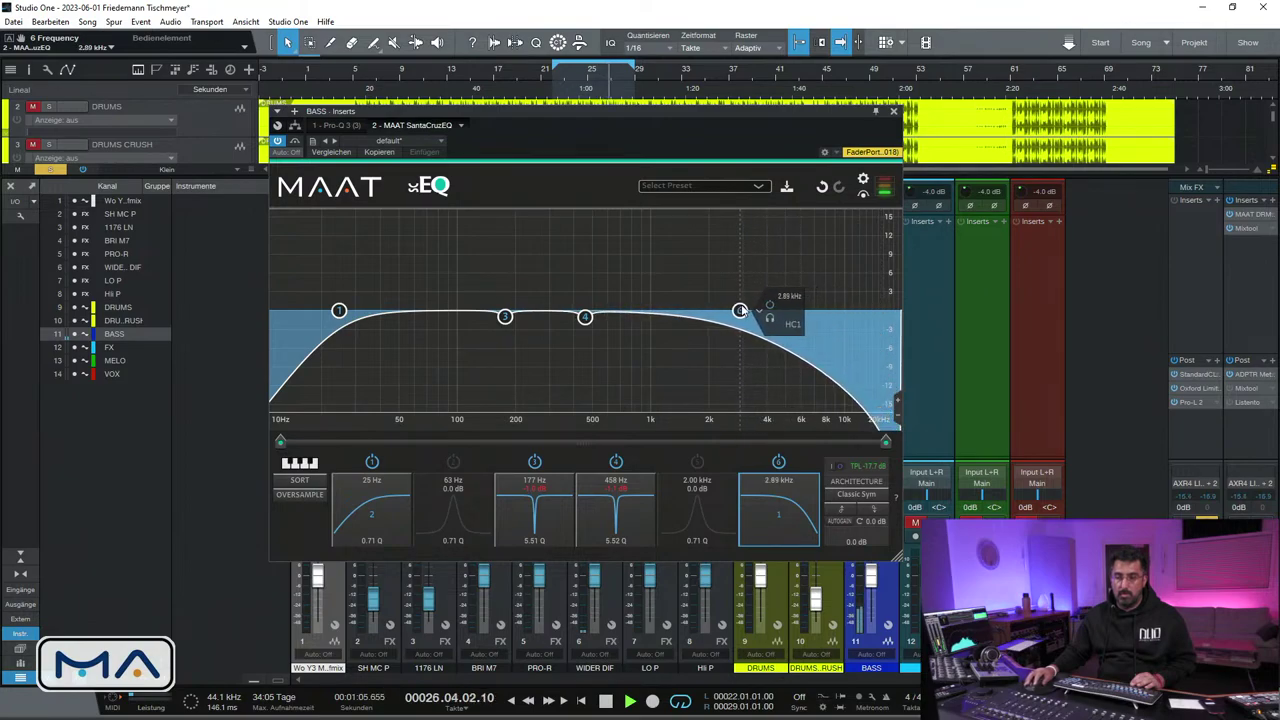
Change SantaCruzEQ band 6 on BASS to an HC2 high cut and set it to 3.41 kHz
left_click(792, 325)
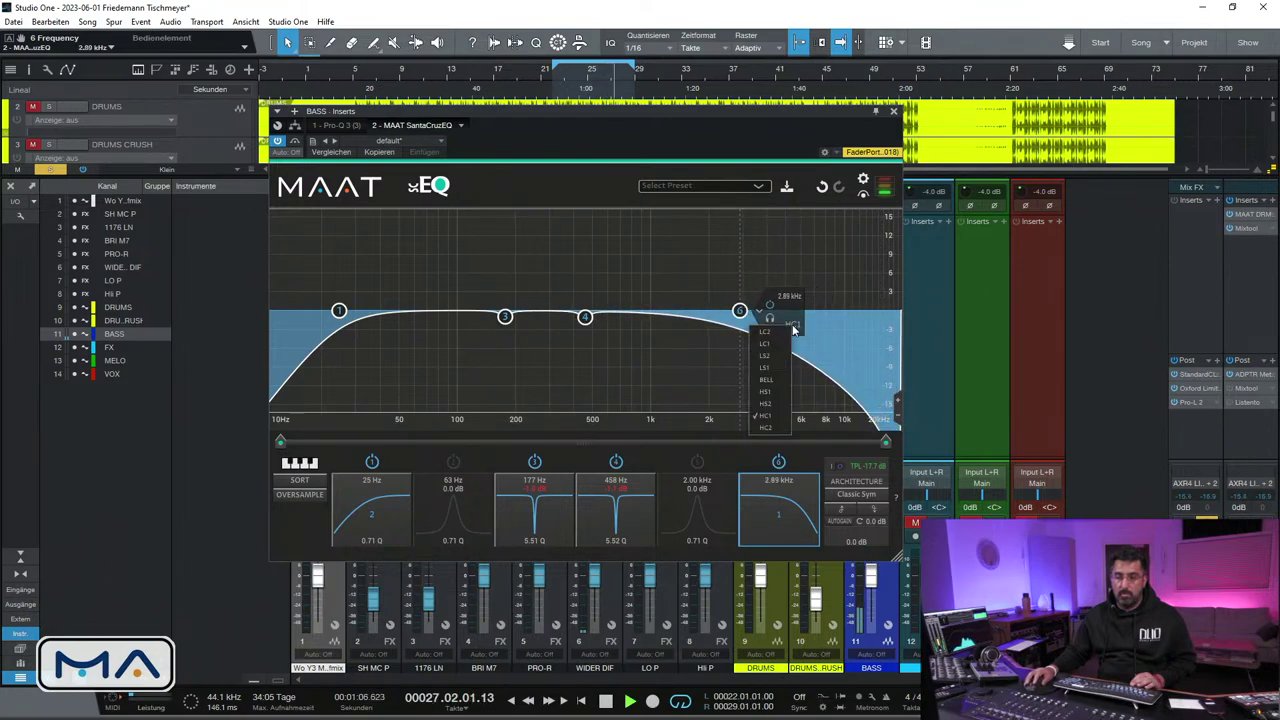
left_click(766, 427)
mouse_move(740, 311)
left_mouse_down()
mouse_move(771, 310)
mouse_move(757, 312)
left_mouse_up()
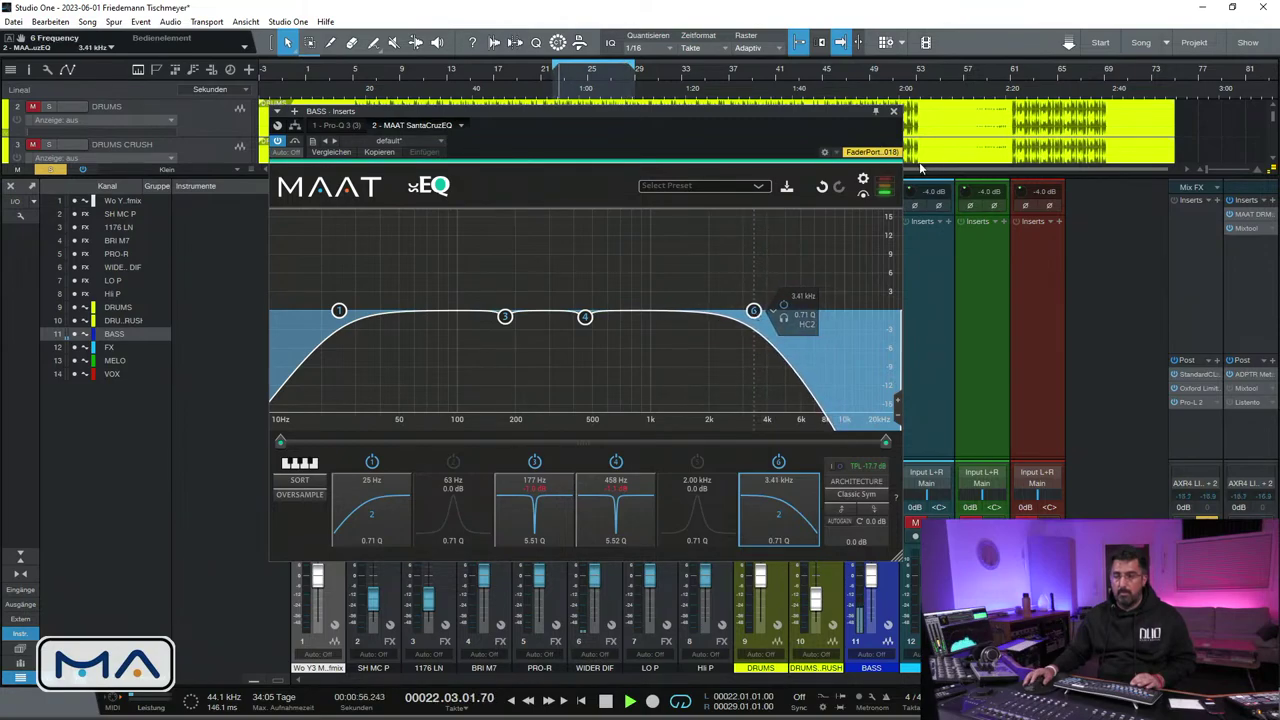
left_click(894, 111)
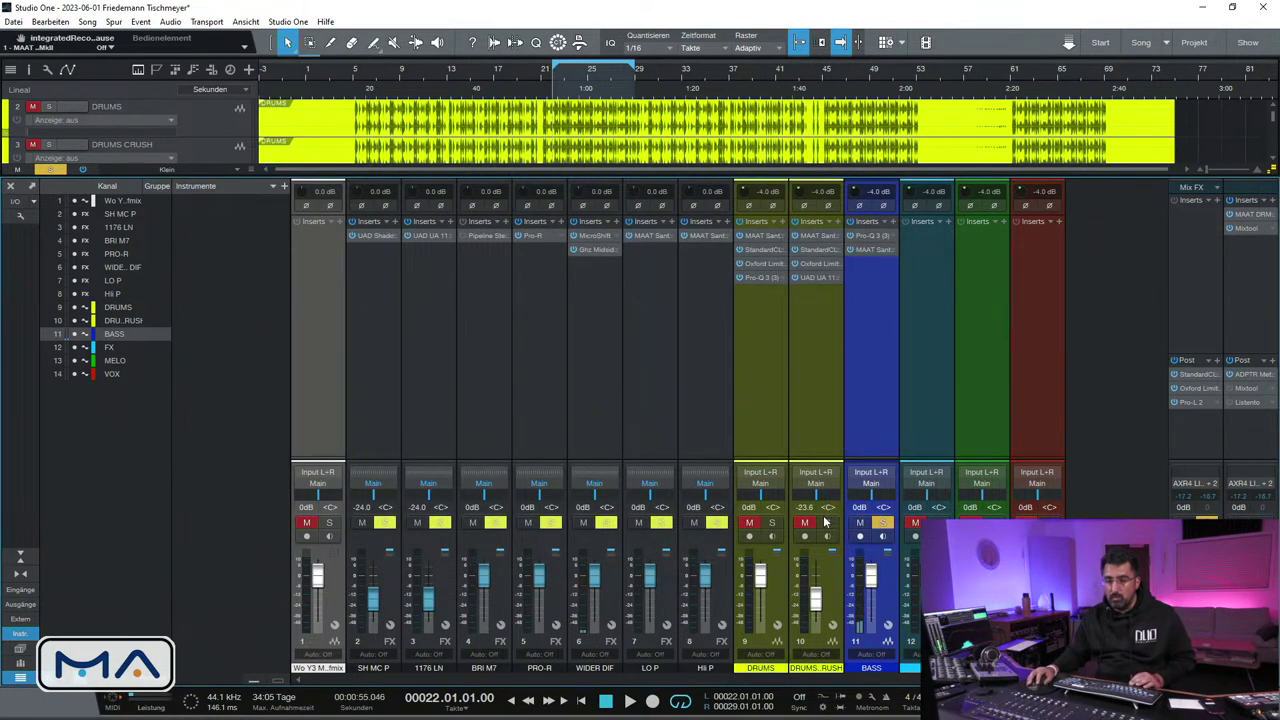
In Pro-Q 3 on BASS, fine-tune band 2 and set band 3 as a +1.02 dB bell at about 1215 Hz, Q 1.041, auditioning it solo
left_click(860, 235)
left_click_drag(505, 293, 502, 294)
mouse_move(634, 293)
left_mouse_down()
mouse_move(634, 236)
mouse_move(613, 287)
left_mouse_up()
left_click(632, 237)
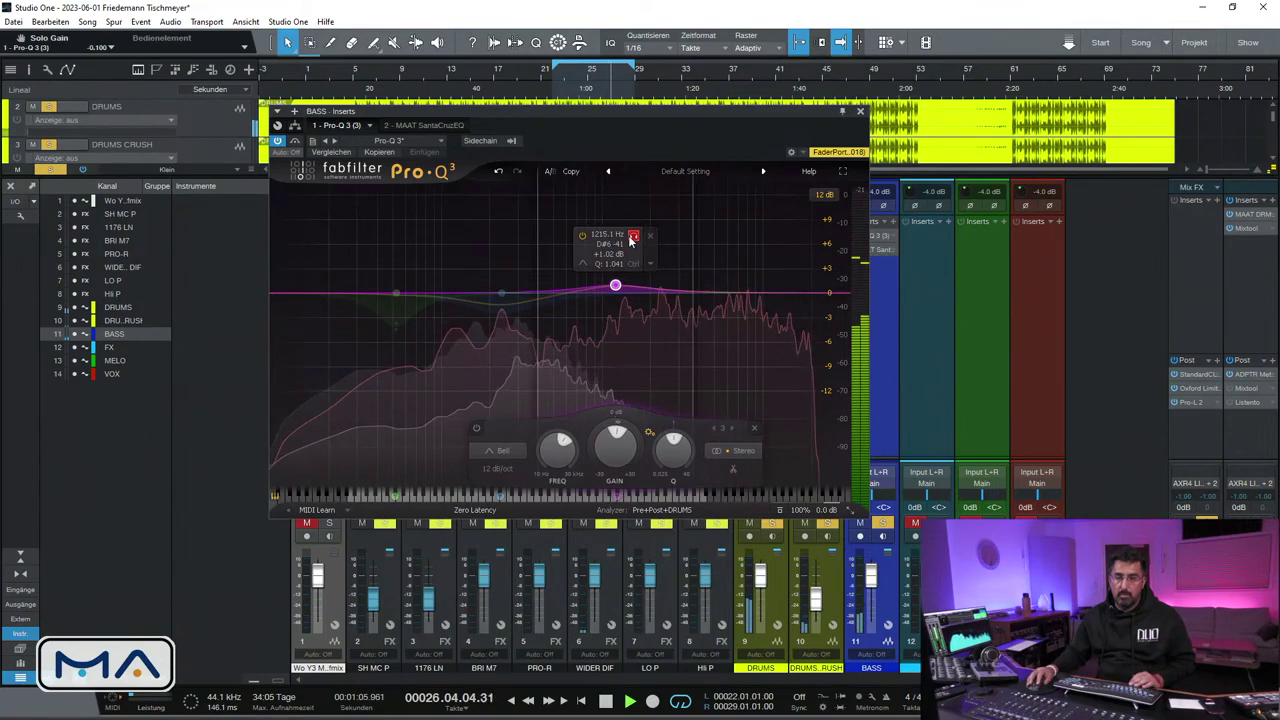
left_click(860, 111)
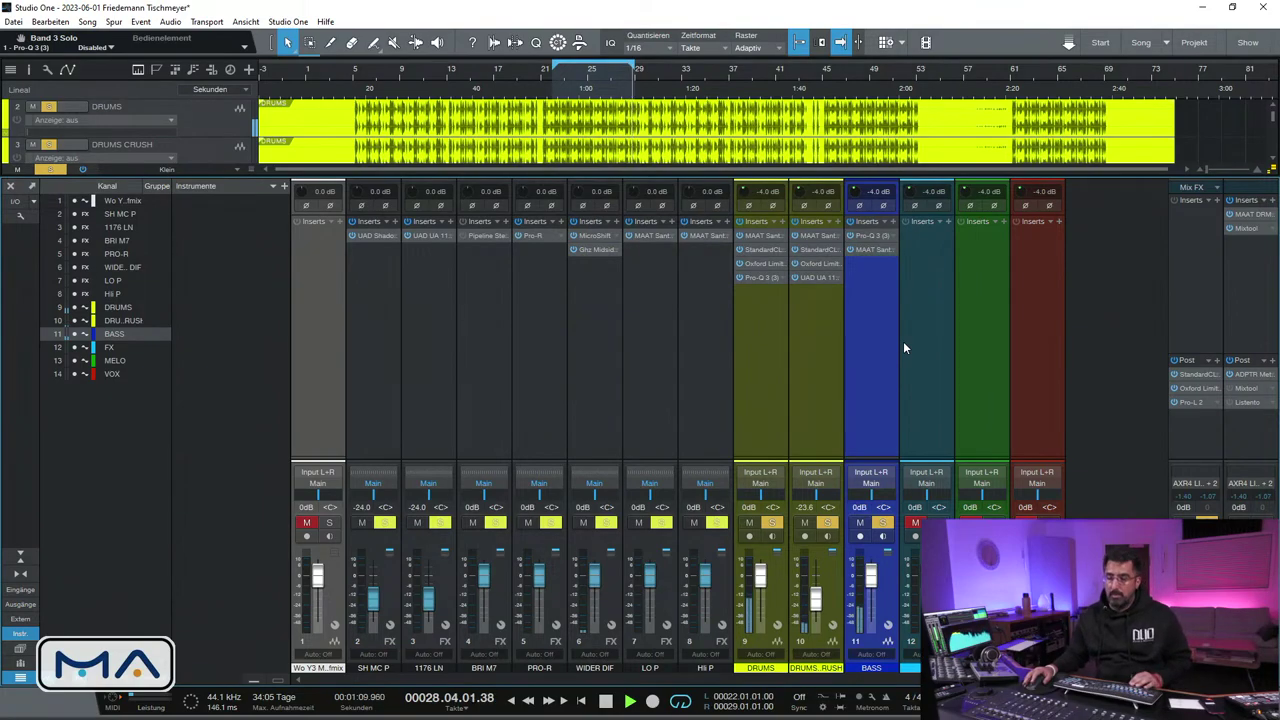
Search the plug-ins for "dec" and insert Decapitator on BASS after MAAT SantaCruzEQ
left_click(894, 221)
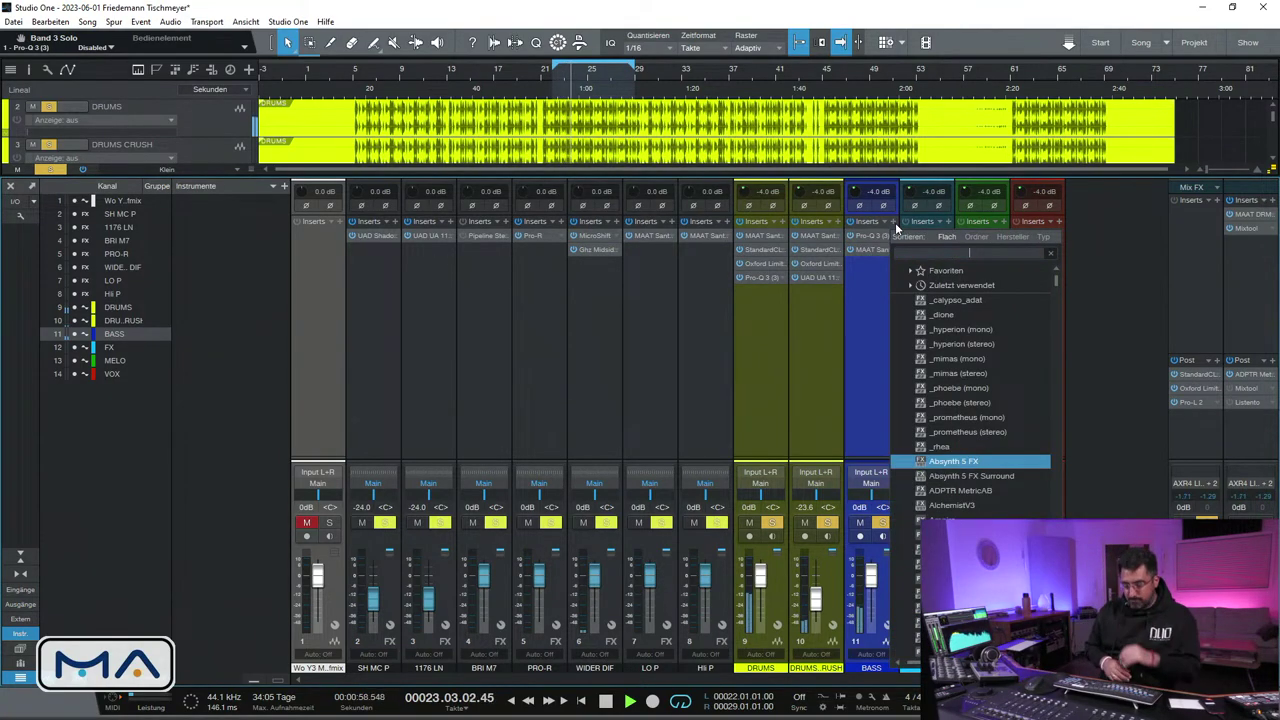
type("dec")
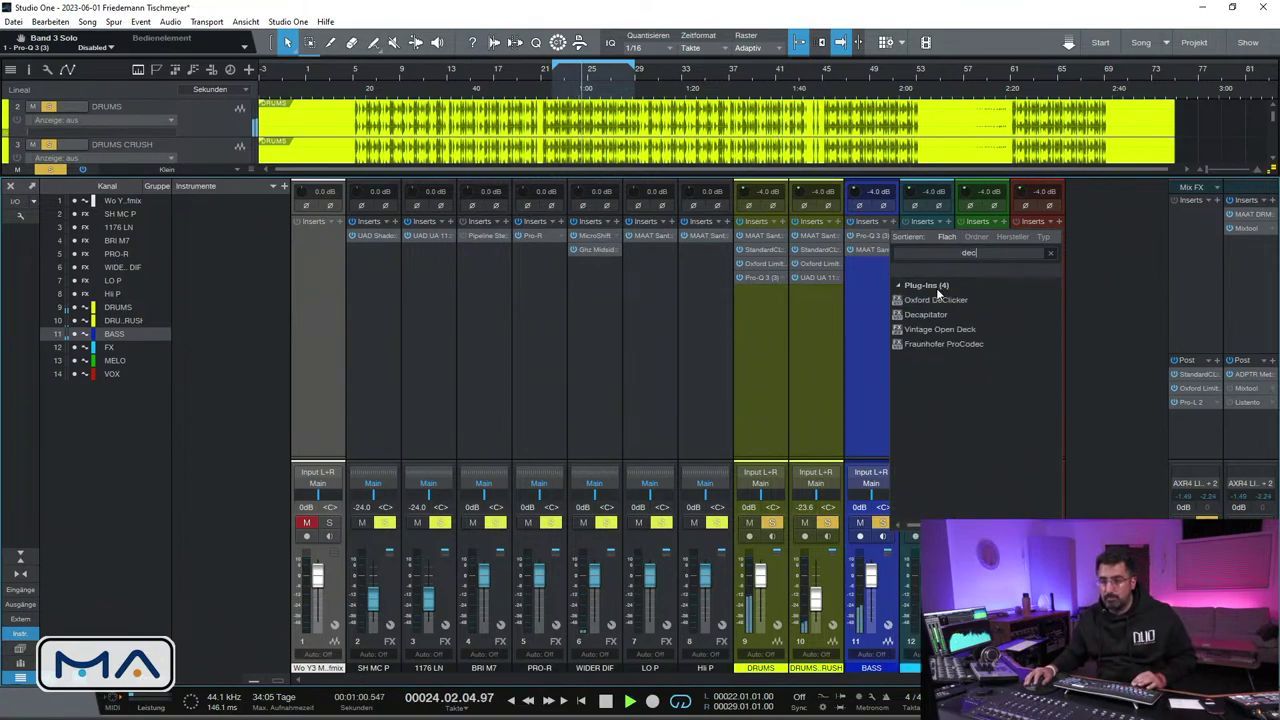
left_click(928, 314)
double_click(925, 315)
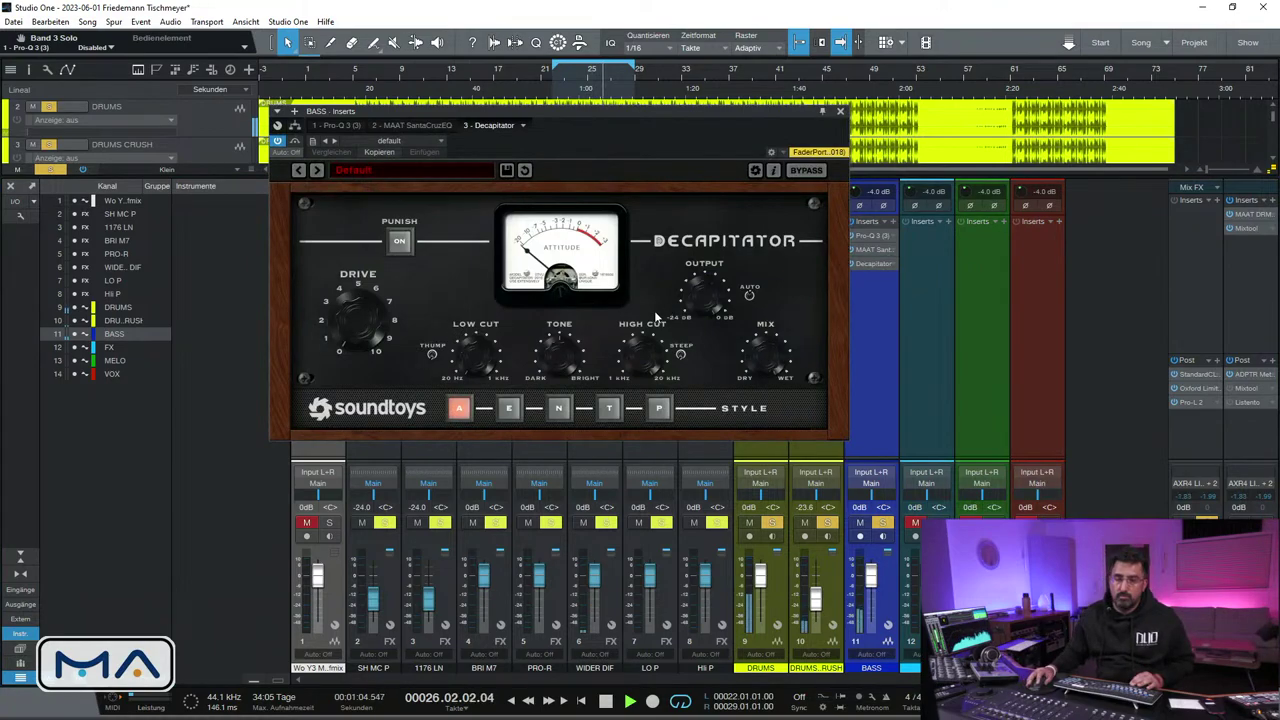
Set Decapitator on BASS to style E with output trim at -1.0 dB and compare the sound with the plug-in bypassed
left_click(508, 408)
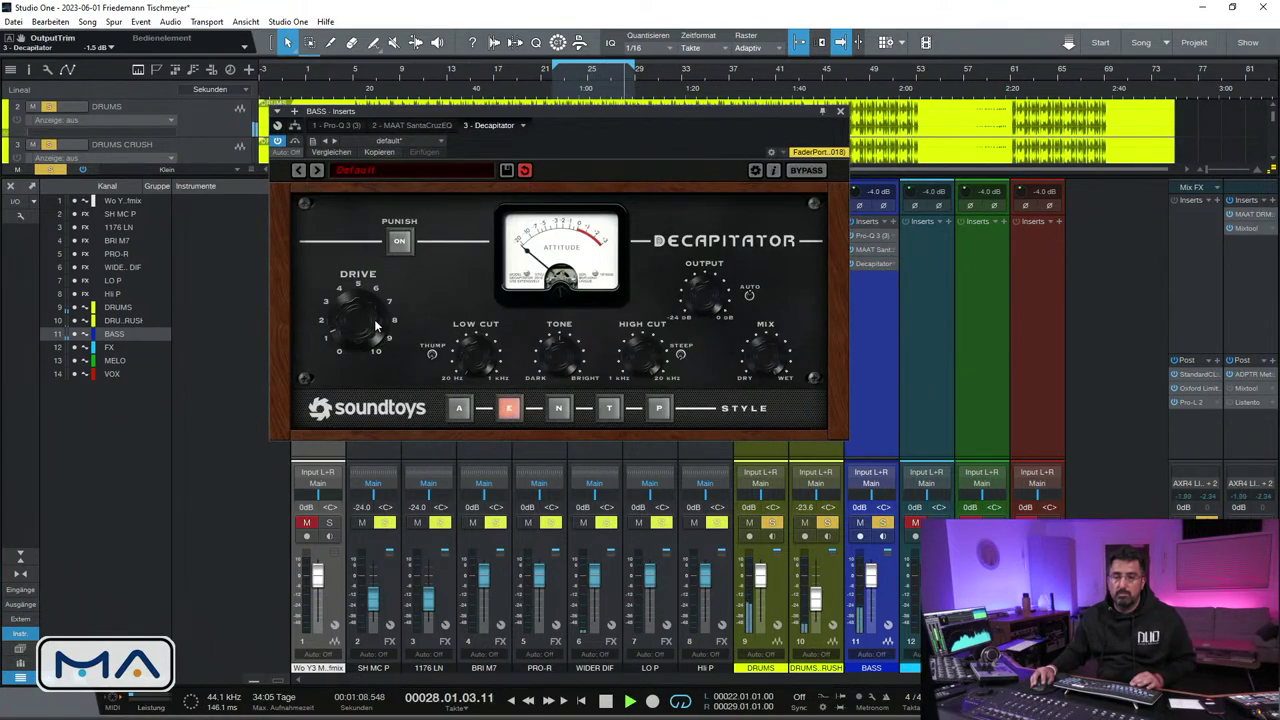
left_click_drag(698, 309, 699, 320)
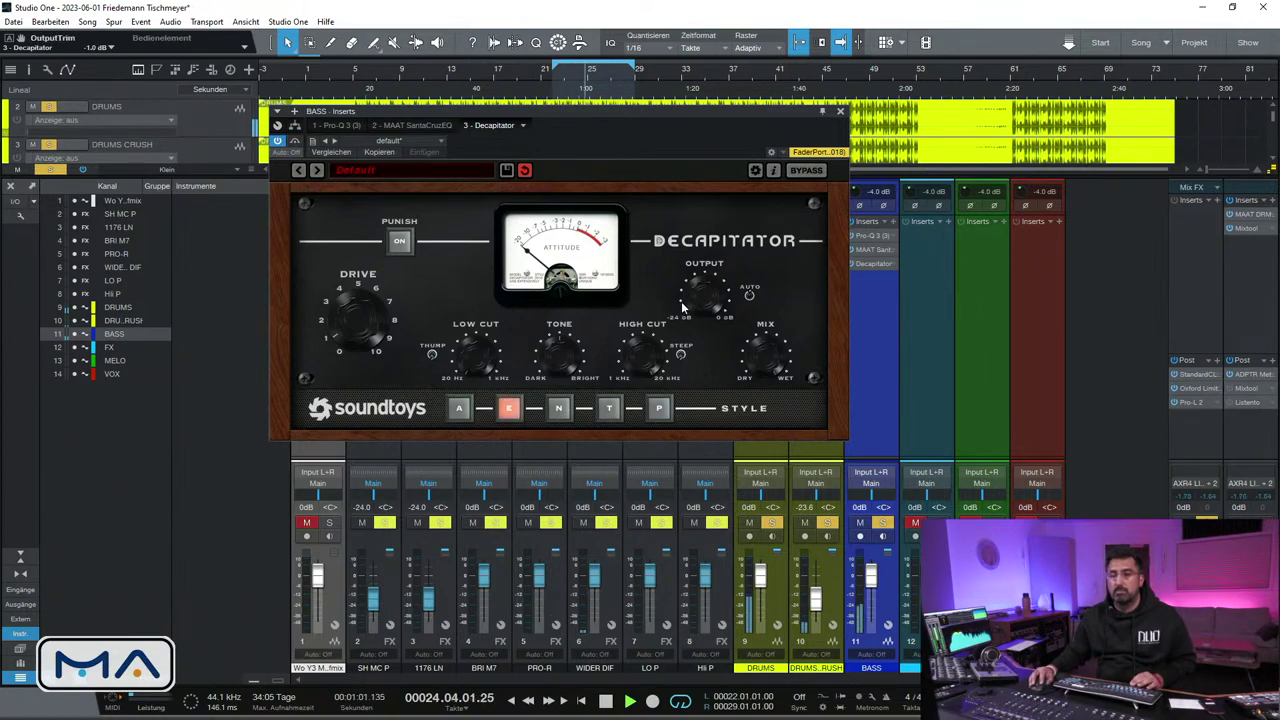
left_click(296, 150)
left_click(296, 142)
left_click(296, 142)
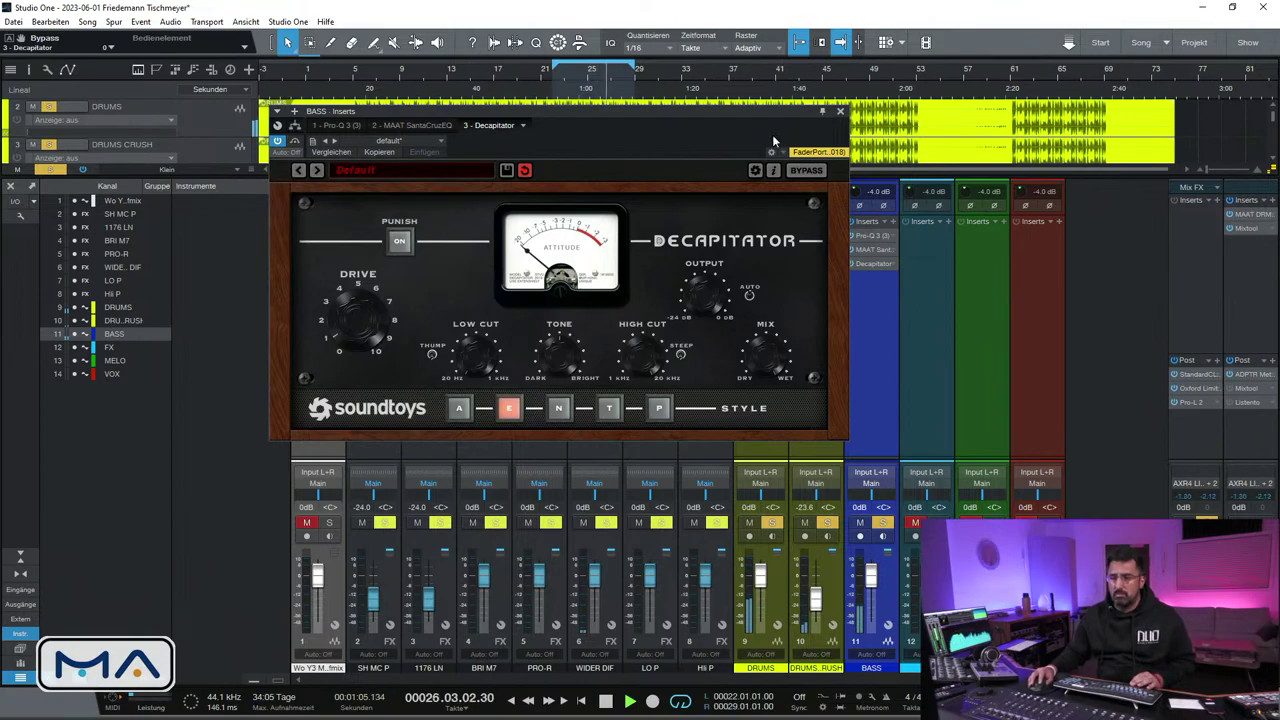
left_click(840, 113)
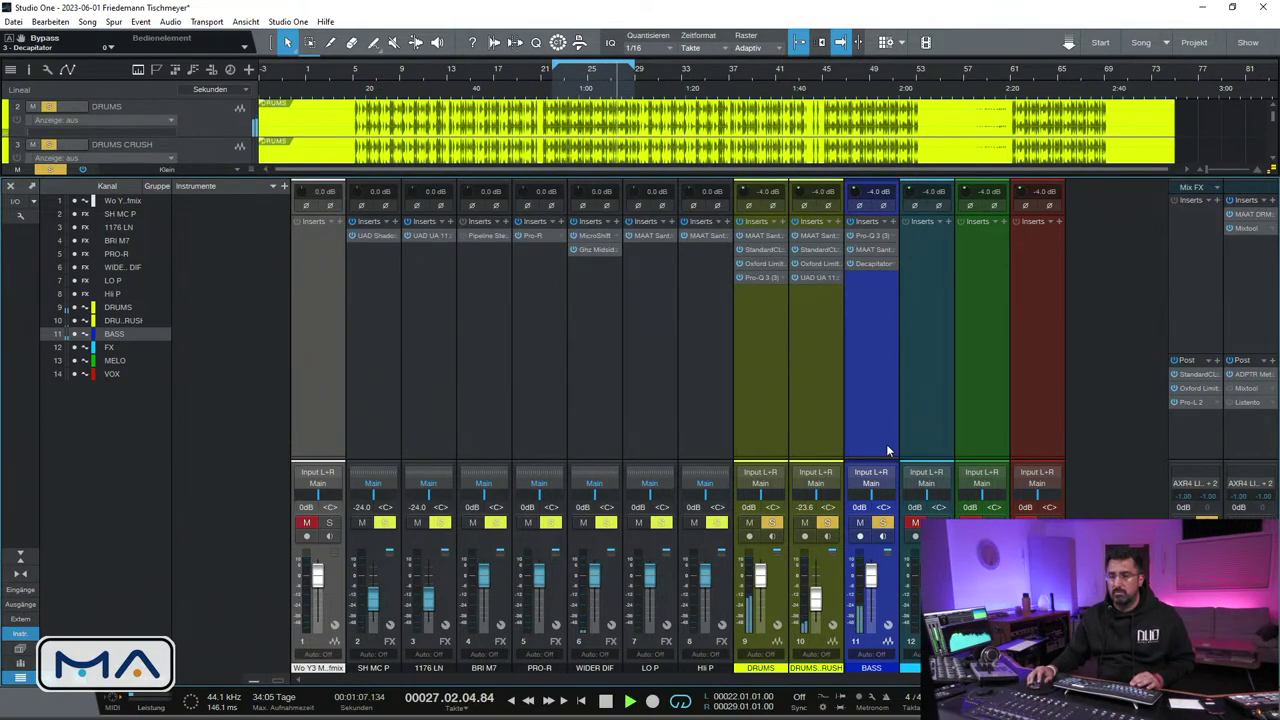
Clear the solos on DRUMS, DRUMS CRUSH and BASS to play the full mix
left_click(1207, 519)
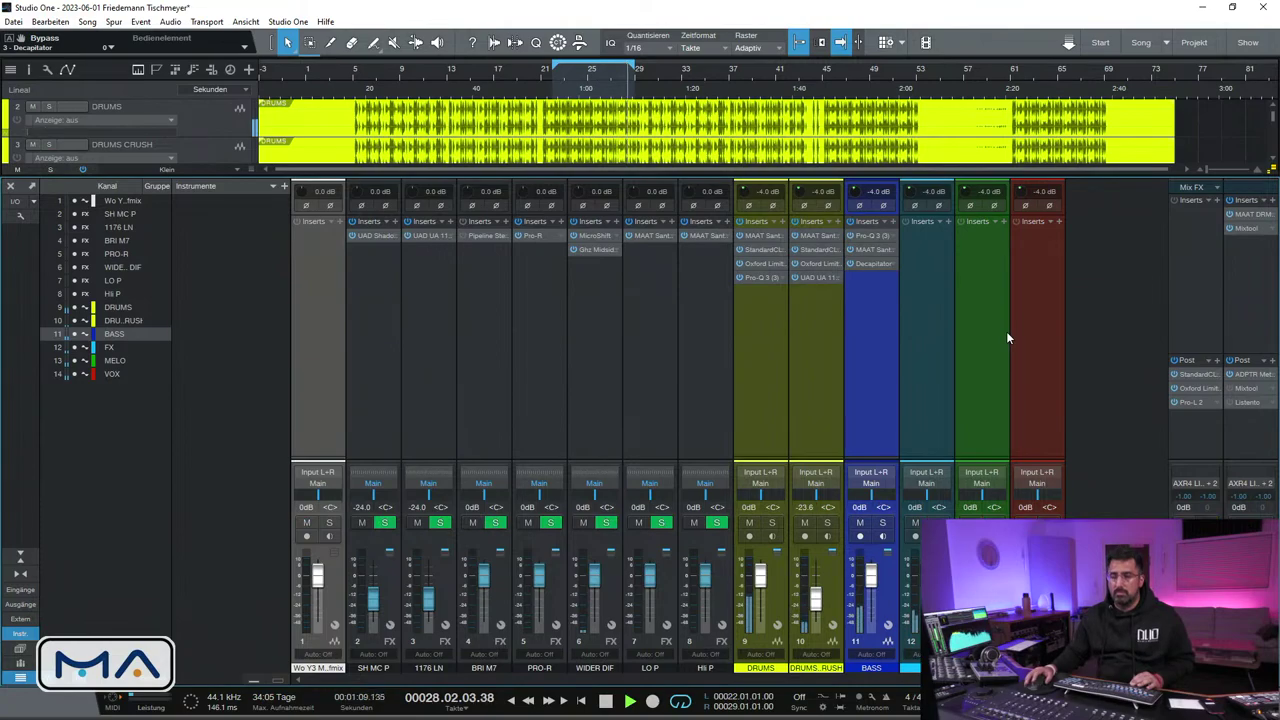
Open MetricAB on the Listen Bus and compare the current mix with the Ruffmix reference during playback
left_click(1248, 373)
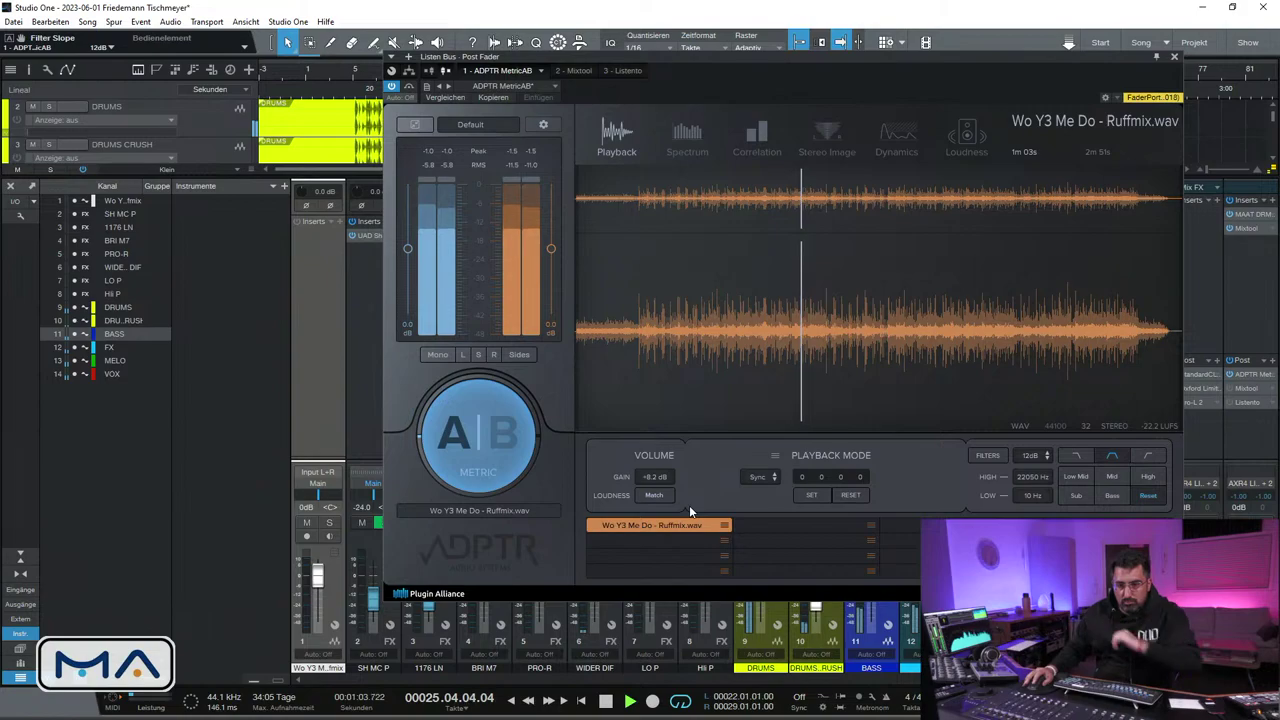
left_click(502, 433)
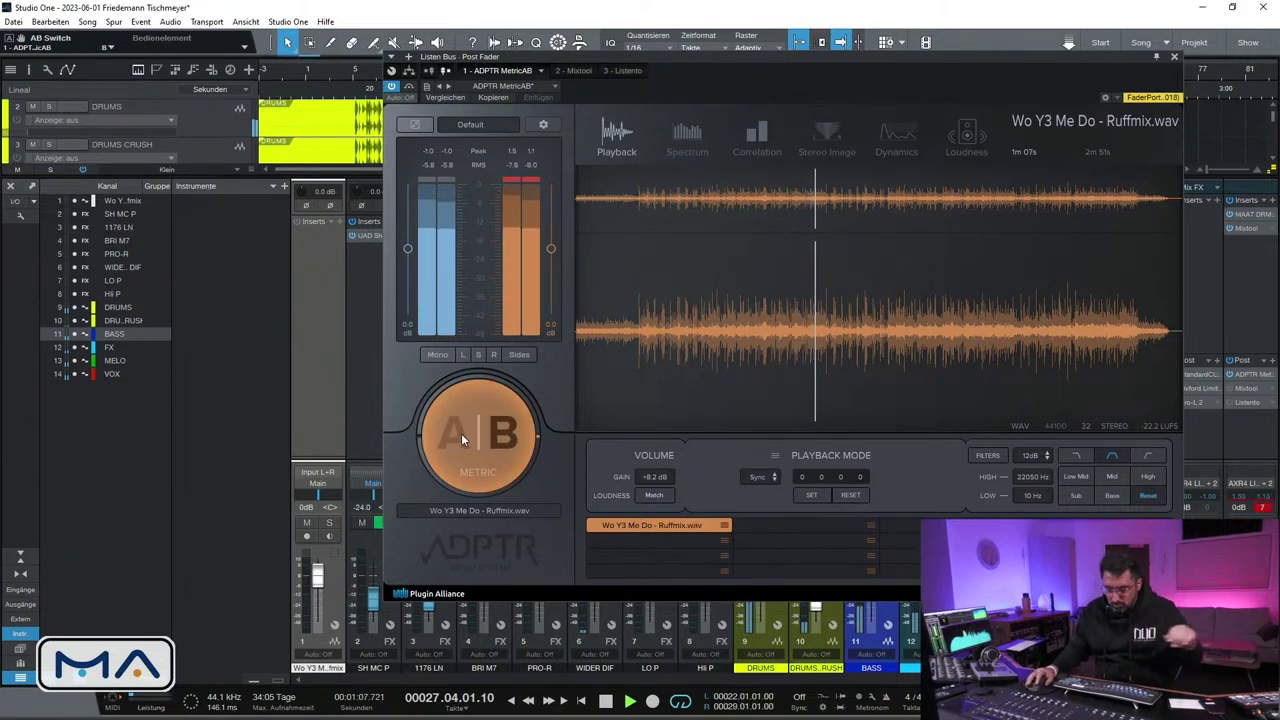
left_click(461, 433)
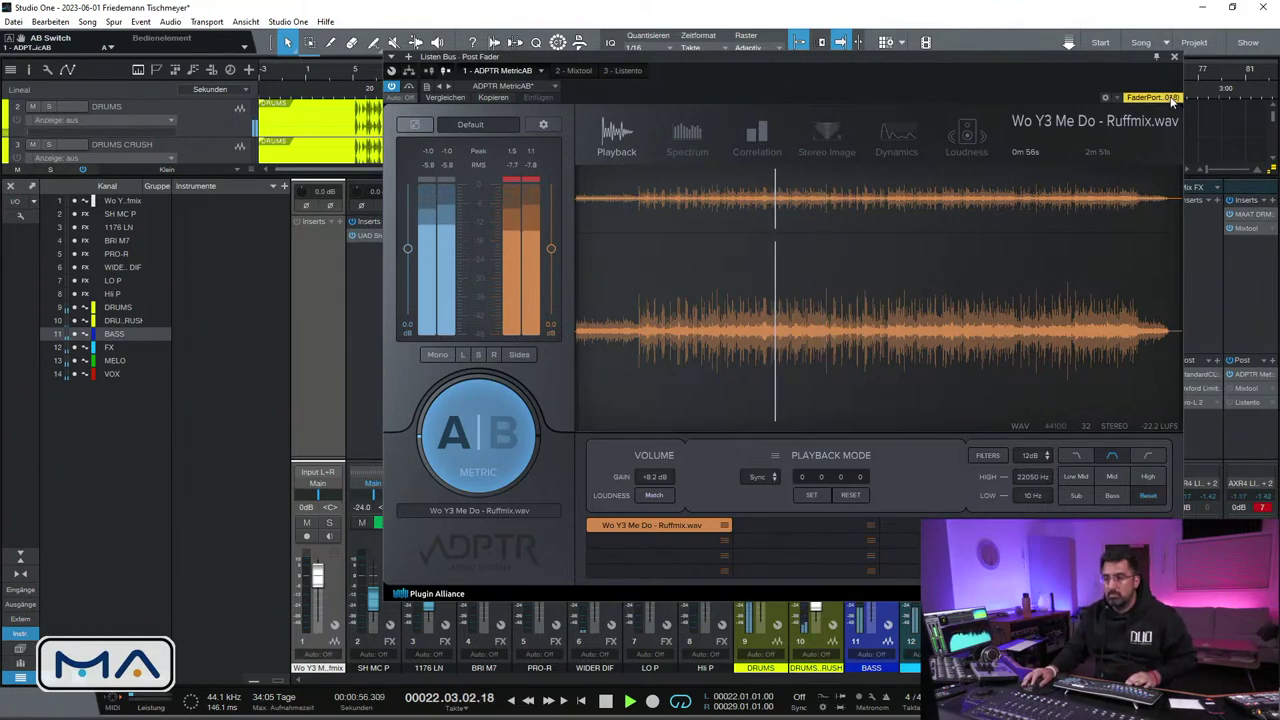
key("space")
left_click(1174, 57)
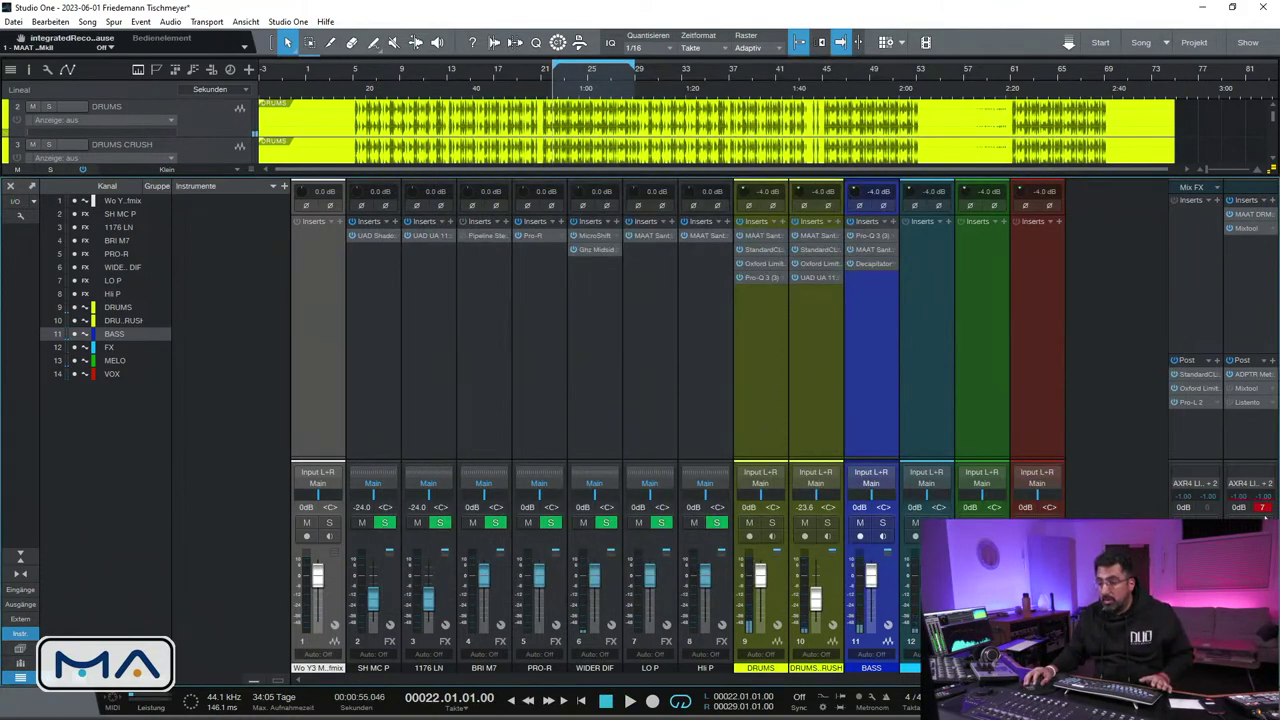
Solo the FX channel, enlarge its track in the arrangement to inspect the waveform, and play it with the mixer shown again
left_click(950, 320)
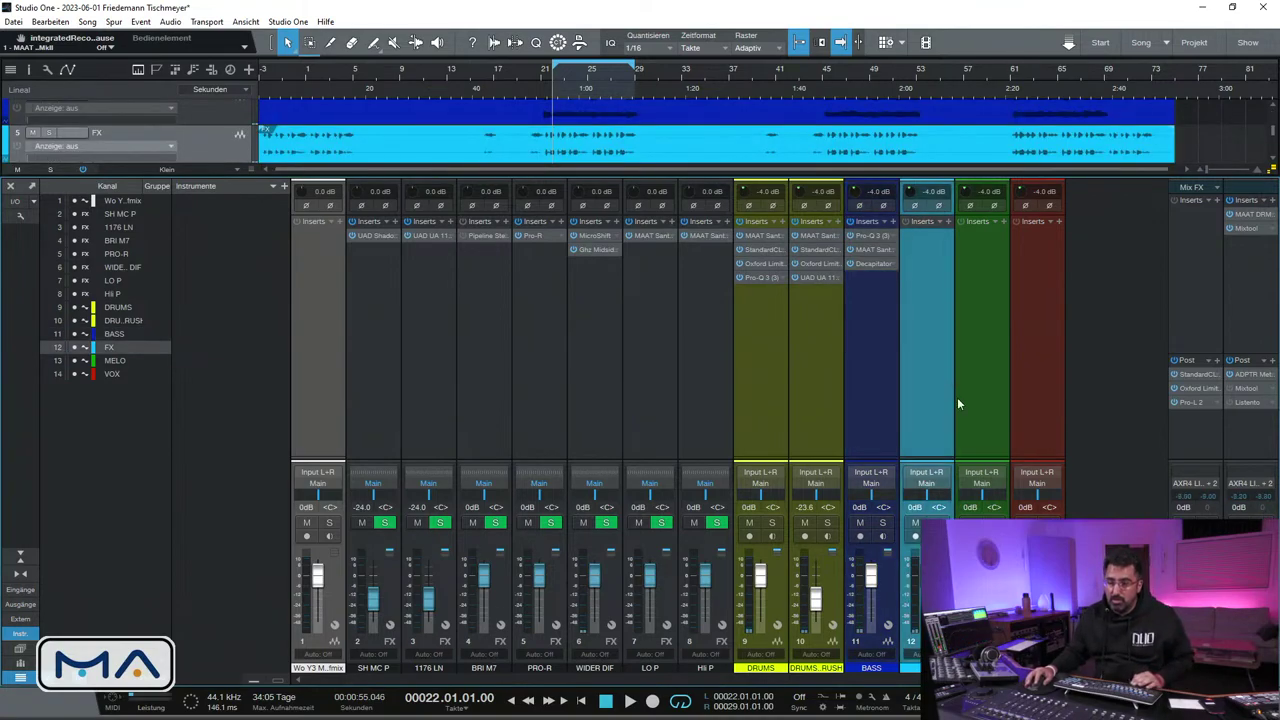
key("s")
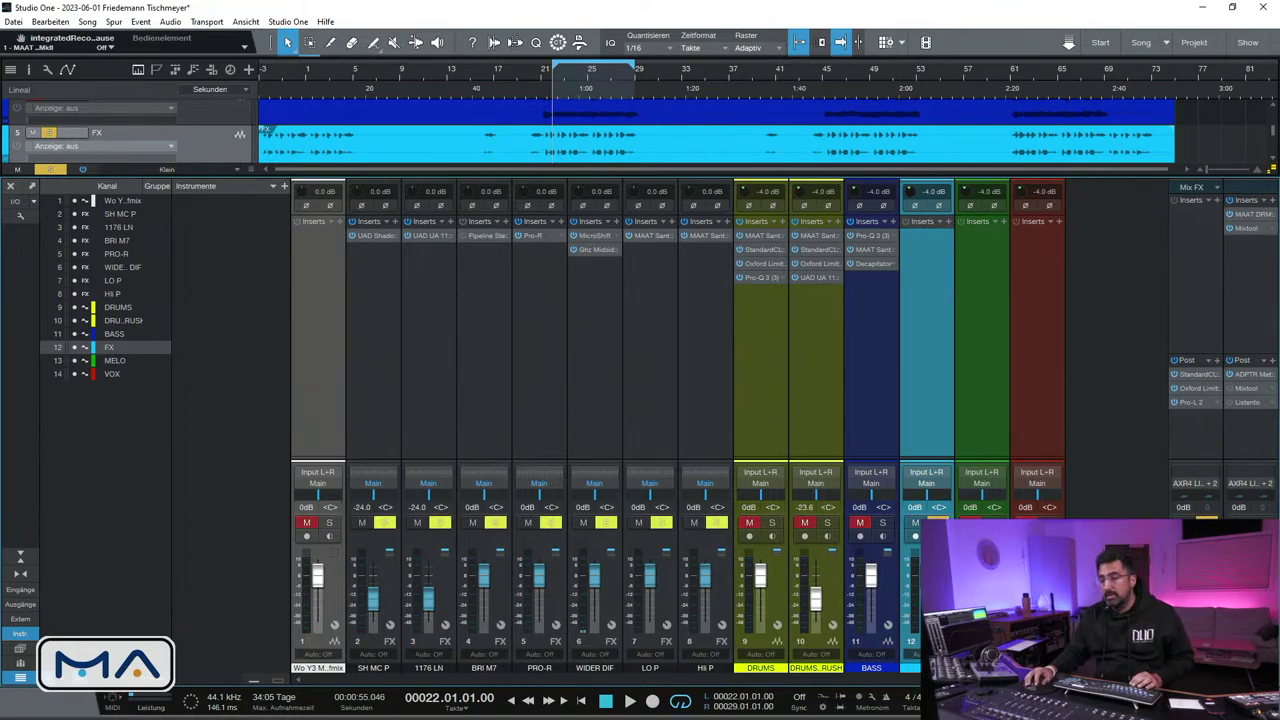
key("F3")
left_click_drag(221, 250, 228, 337)
key("space")
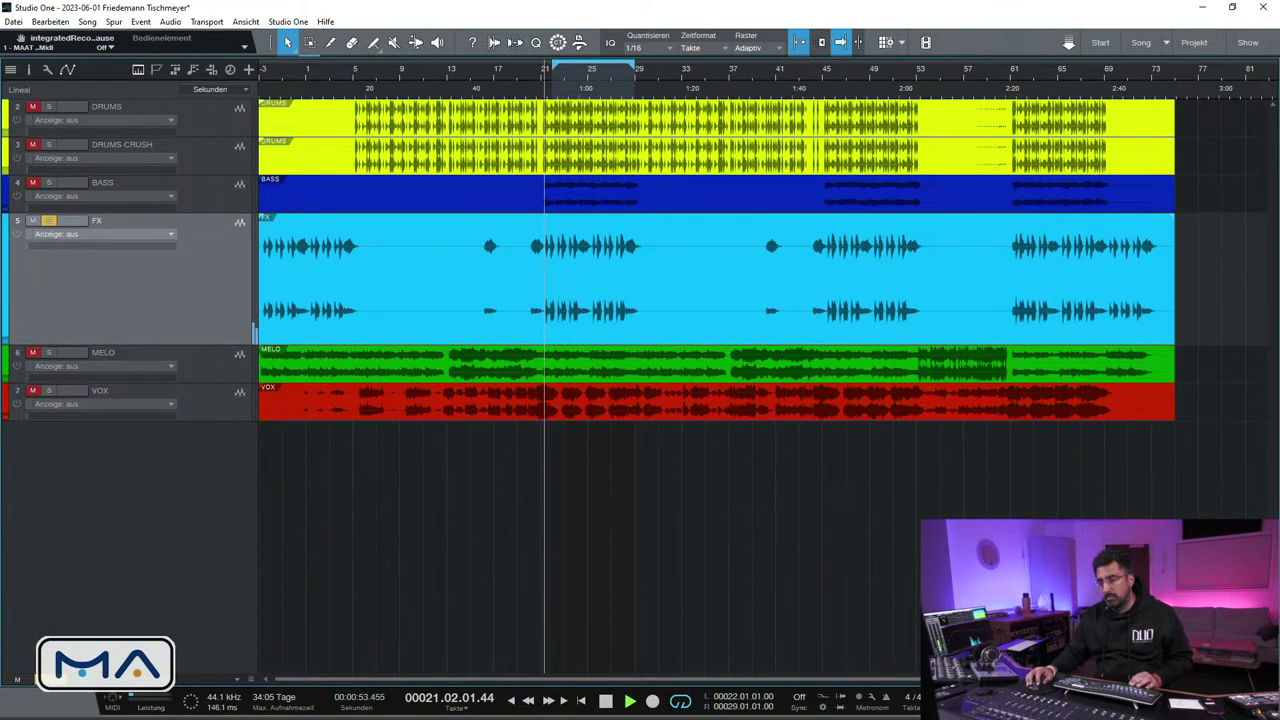
key("F3")
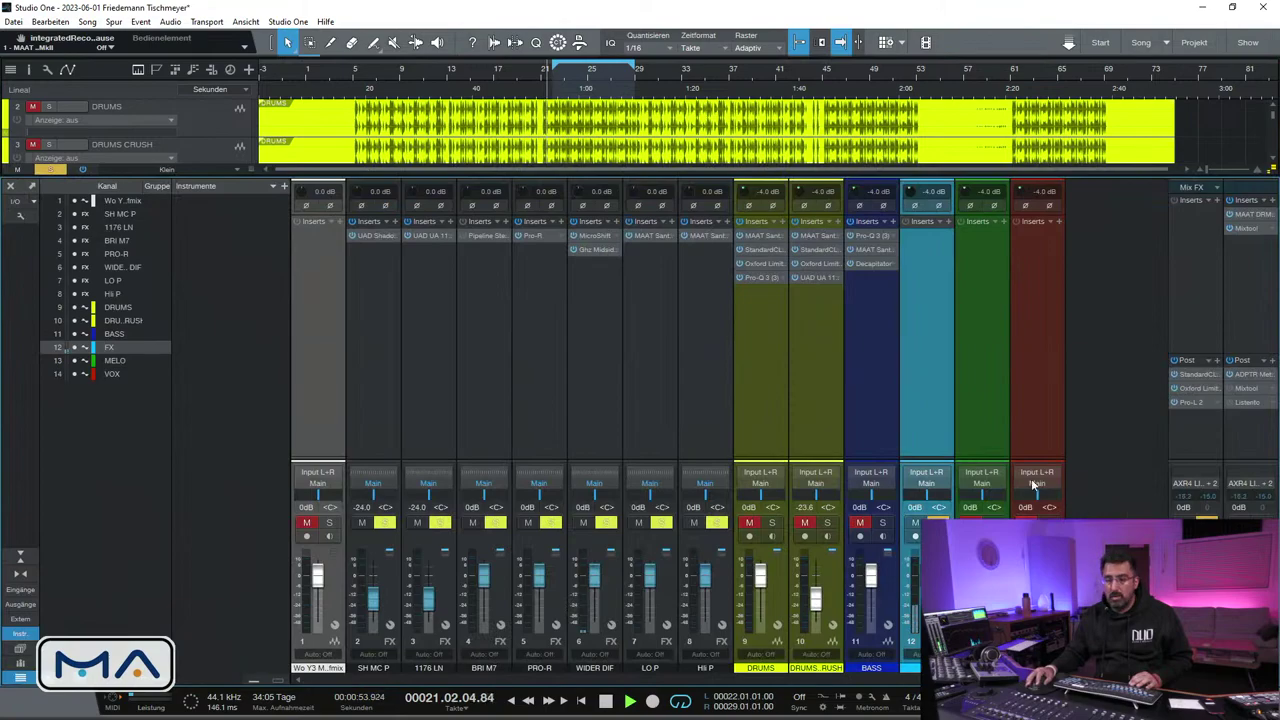
Copy the bass channel's Pro-Q 3 to the FX channel and turn band 3 into a -0.78 dB dip at about 556 Hz
left_click(869, 236)
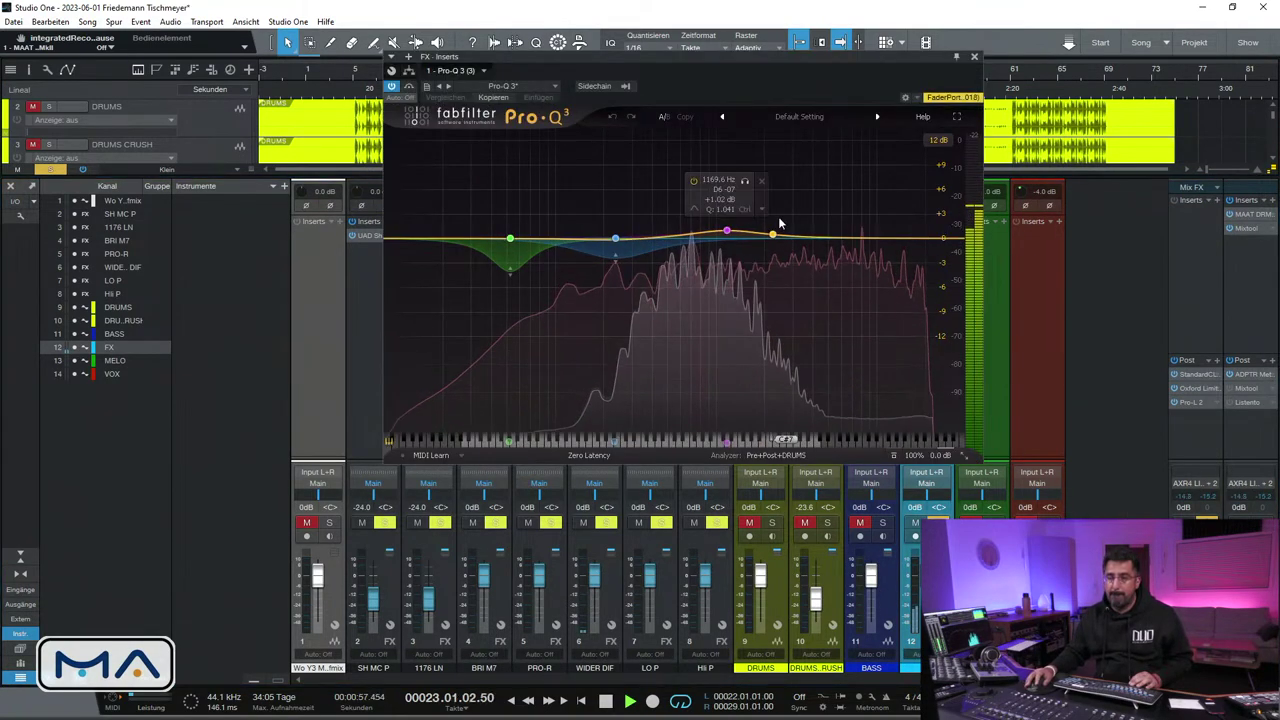
left_click_drag(727, 231, 695, 244)
left_click_drag(670, 410, 674, 392)
left_click_drag(695, 243, 677, 246)
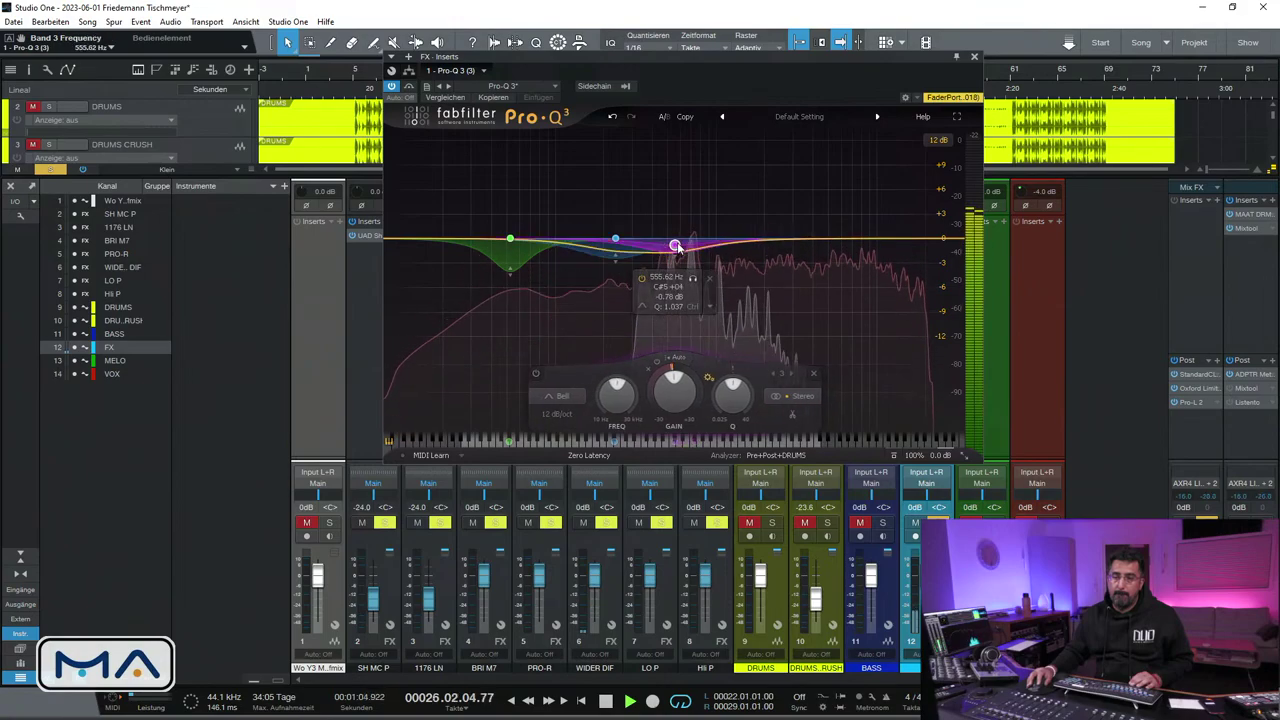
Remove the two low-frequency dips, bands 2 and 1, from the FX channel's Pro-Q 3
left_click(615, 238)
left_click(757, 373)
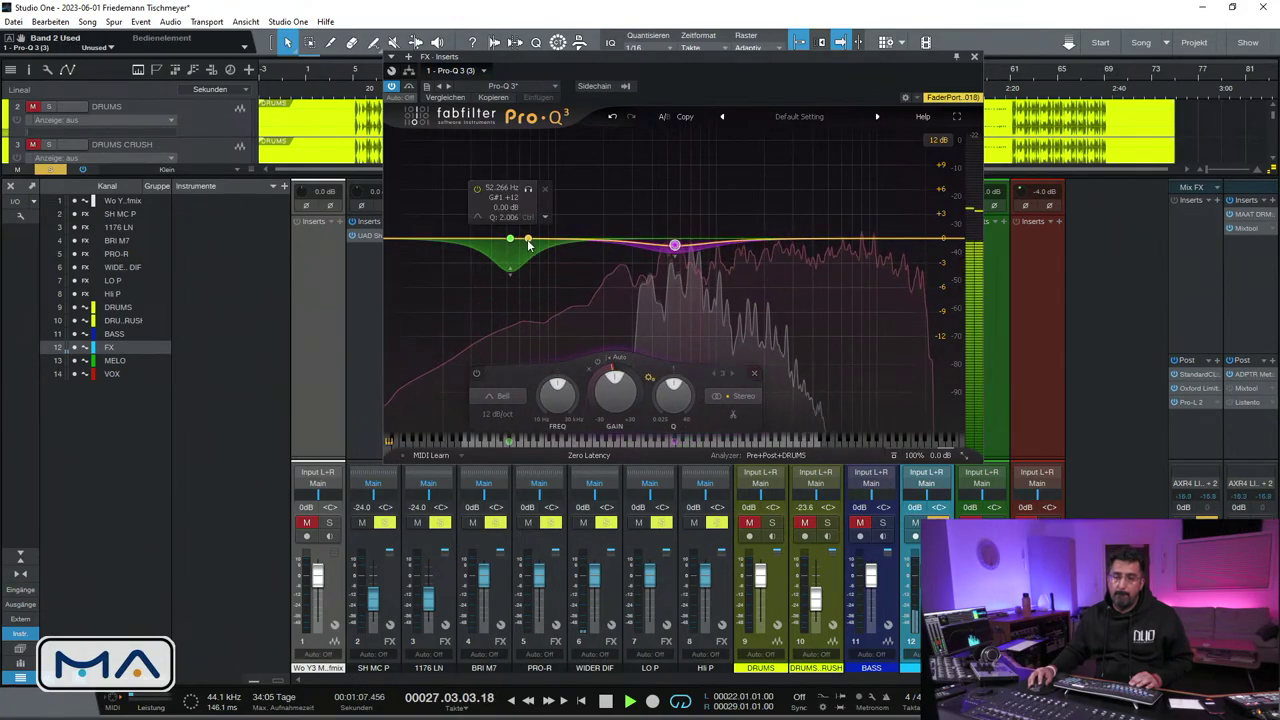
left_click(691, 376)
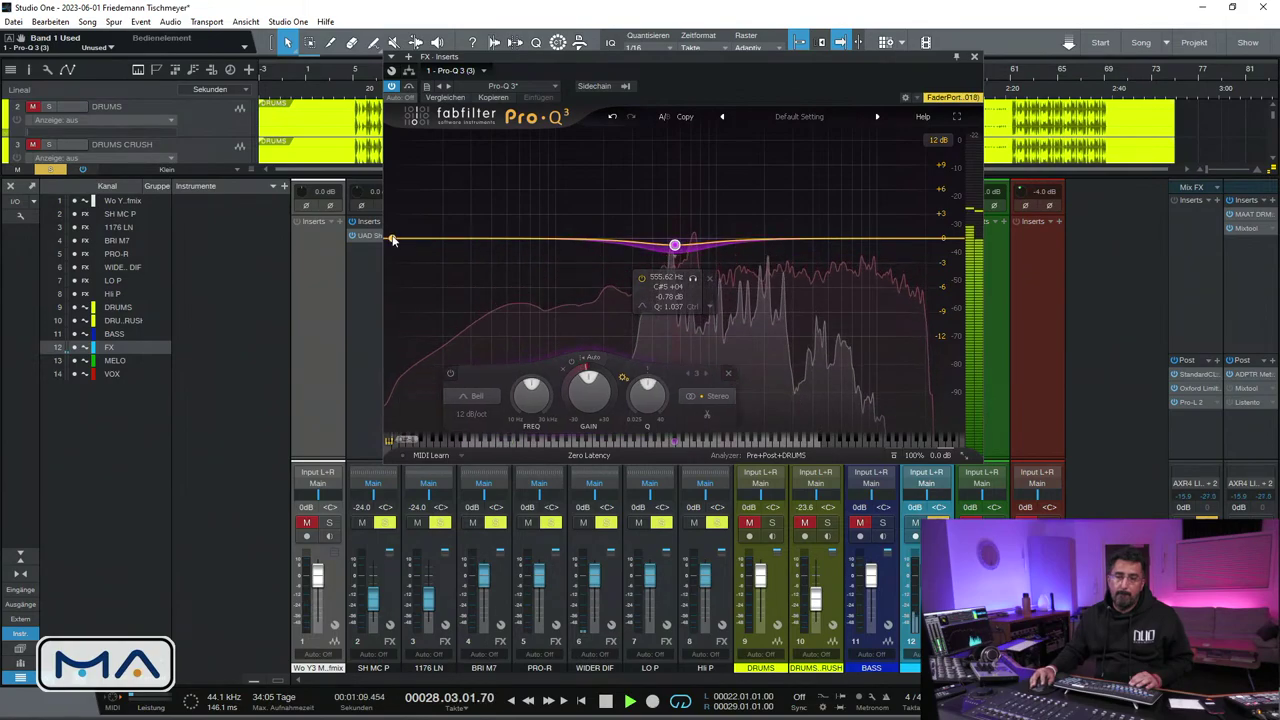
Add a low cut at about 223 Hz with an 18 dB/oct slope to the FX equalizer
double_click(431, 260)
left_click_drag(485, 395, 494, 329)
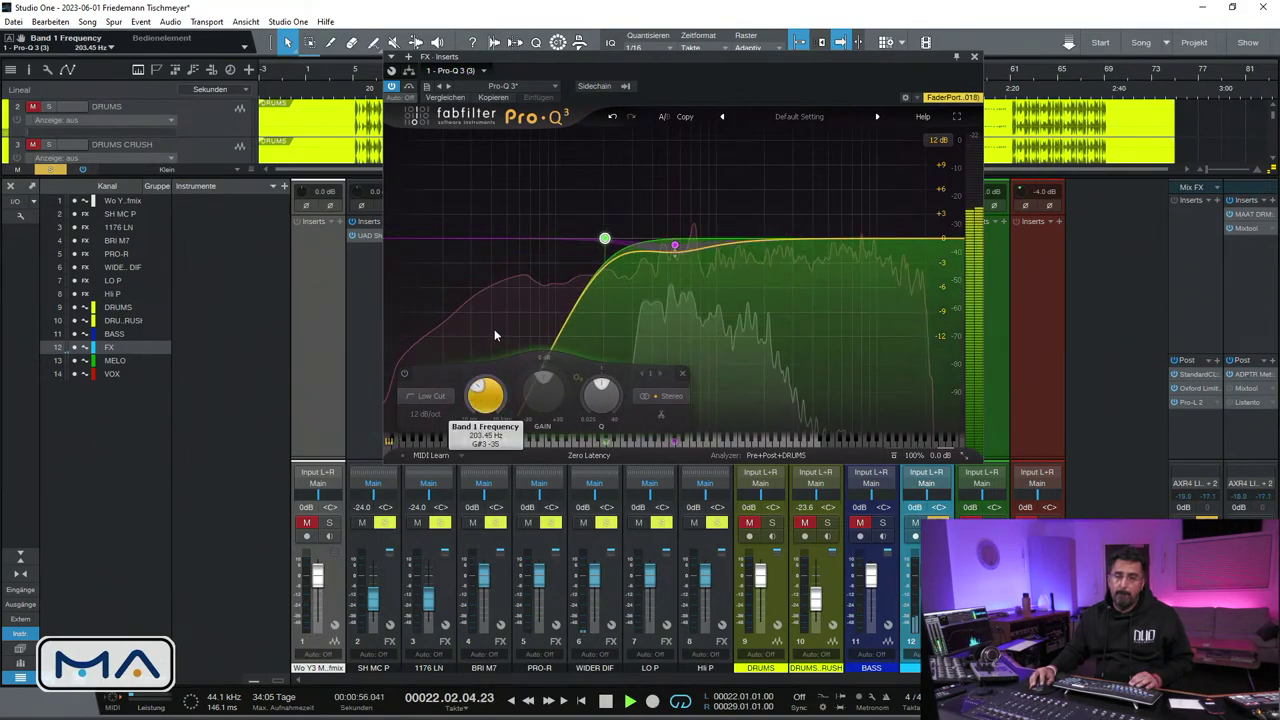
left_click(426, 414)
left_click(439, 461)
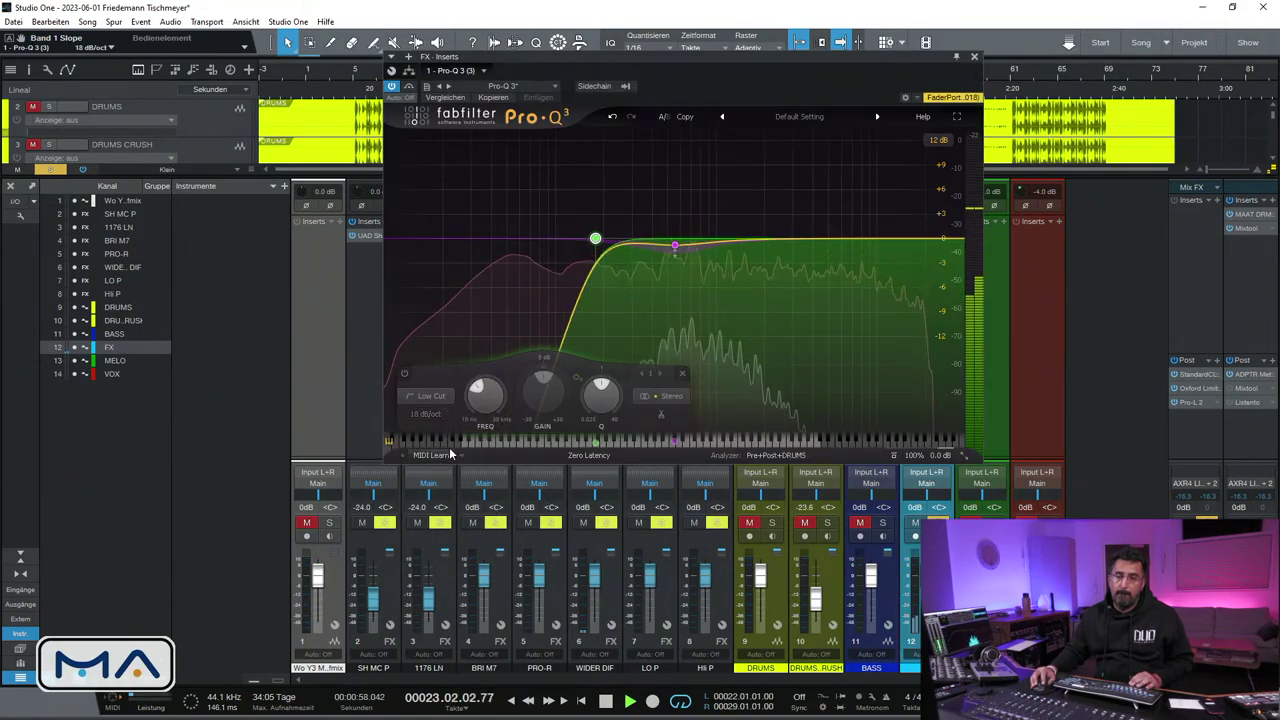
left_click_drag(494, 403, 495, 393)
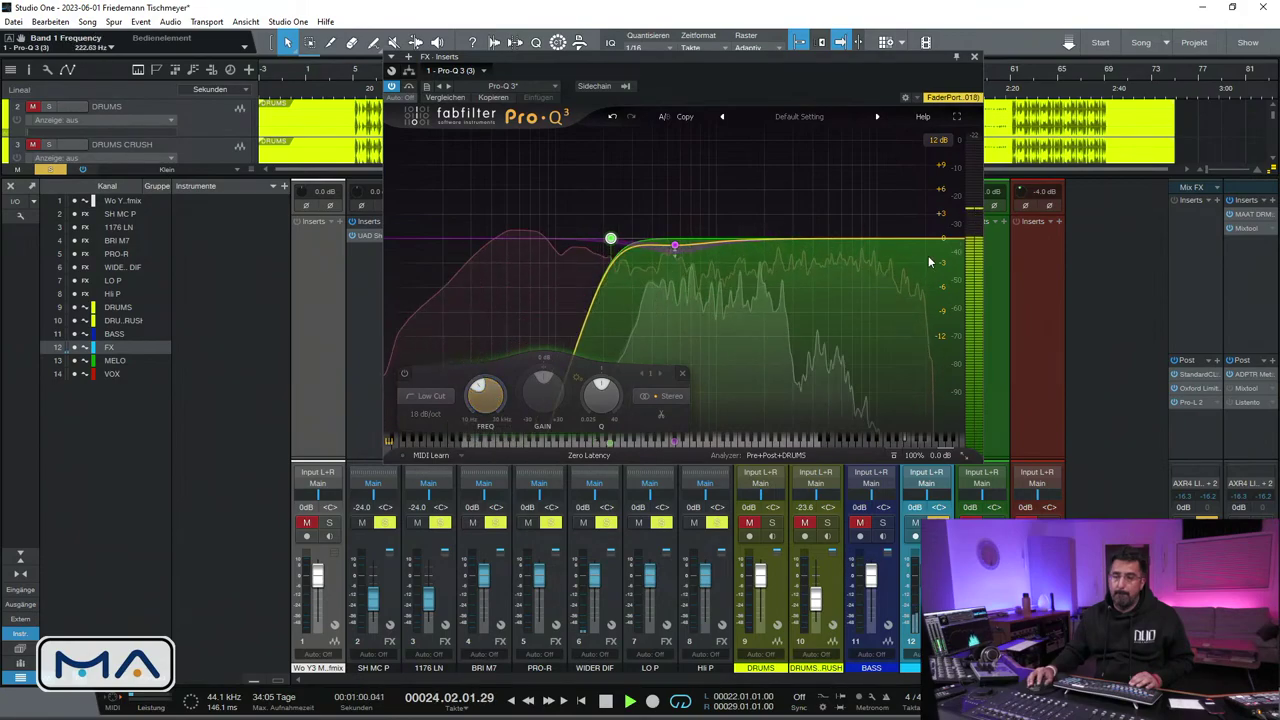
Add a high cut at about 5.8 kHz with a 24 dB/oct slope to the FX equalizer
double_click(957, 241)
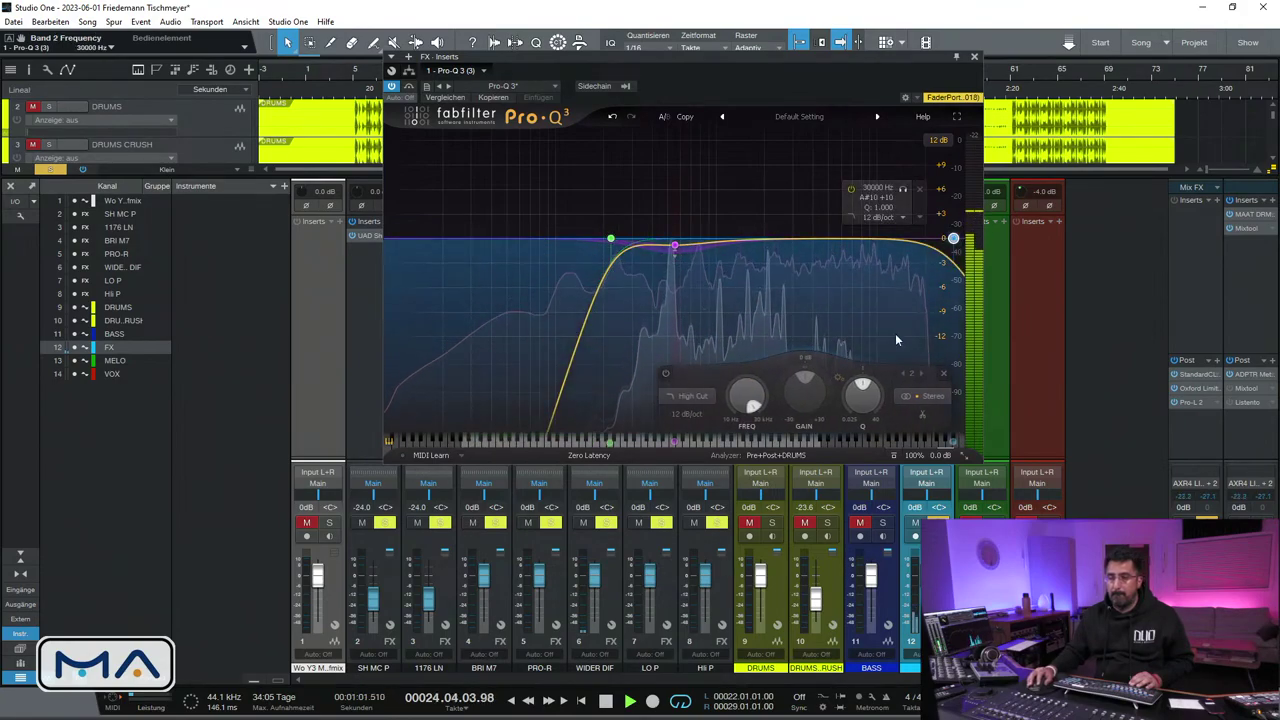
left_click(692, 396)
left_click(692, 415)
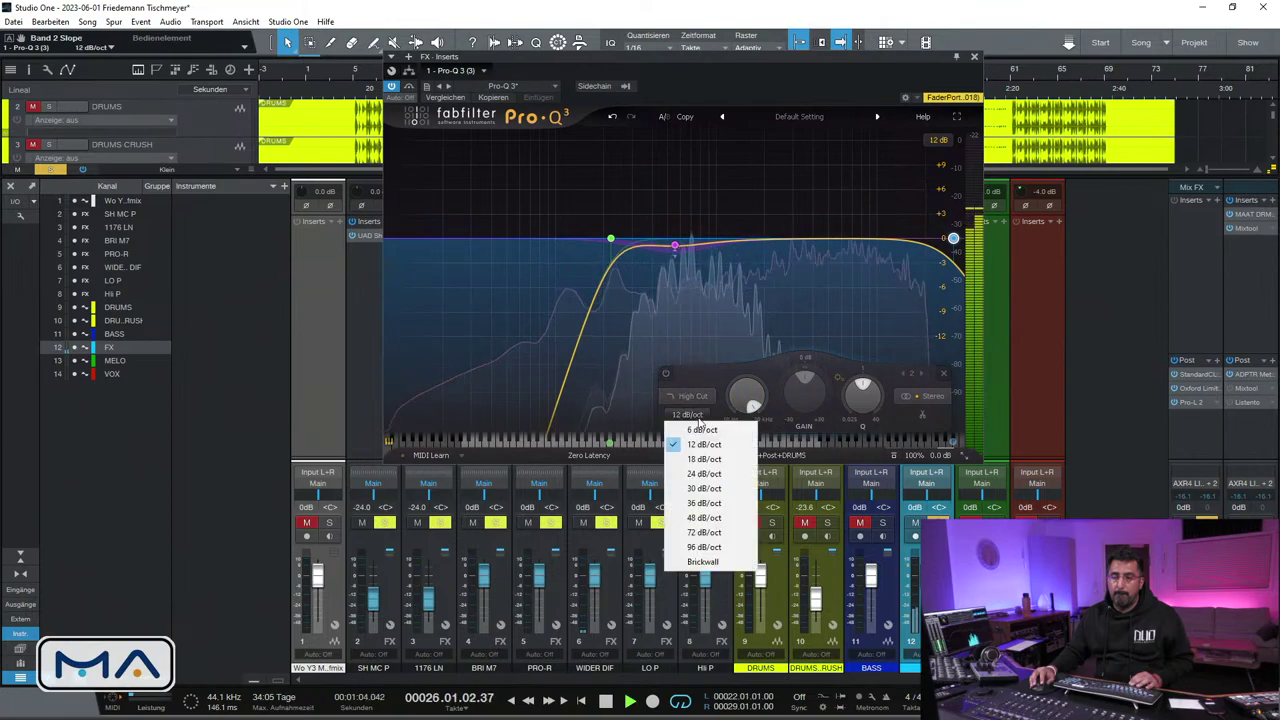
left_click(704, 476)
left_click_drag(748, 402, 729, 419)
scroll(729, 421, "down", 3)
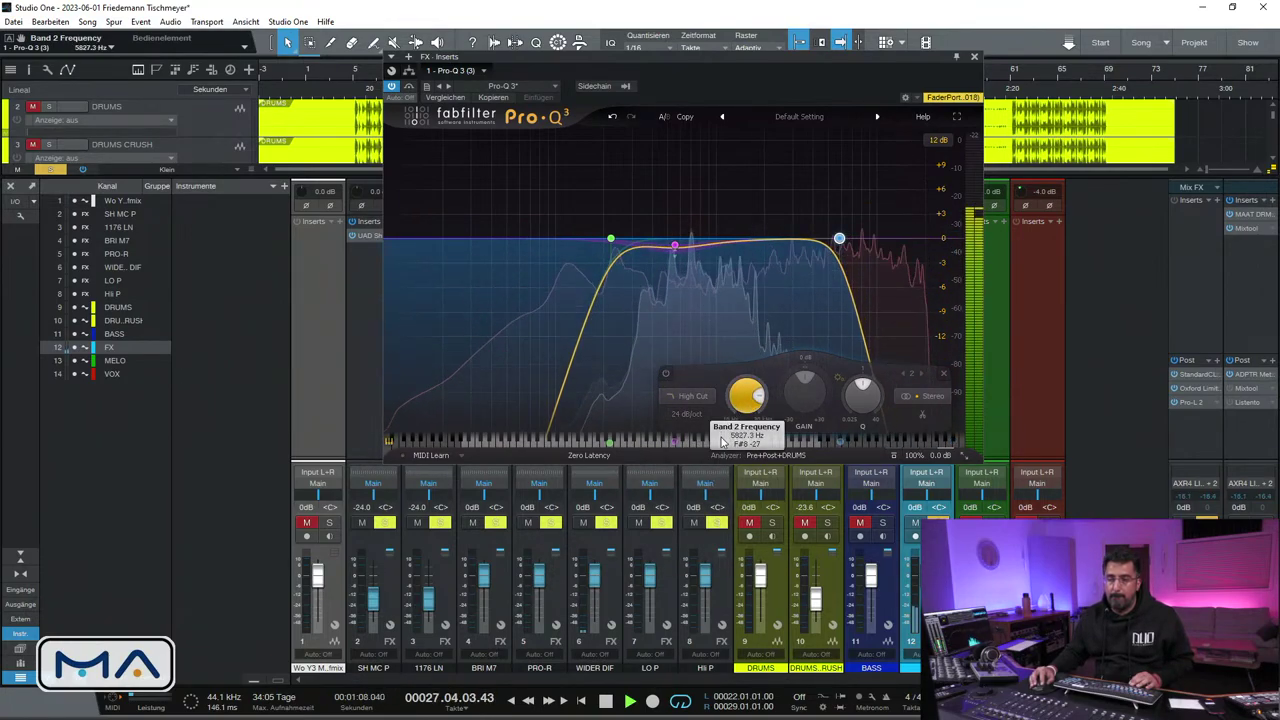
Fine-tune the FX equalizer's cuts, moving the low cut to about 236 Hz and the high cut slightly lower
left_click(611, 240)
left_click_drag(614, 243, 618, 243)
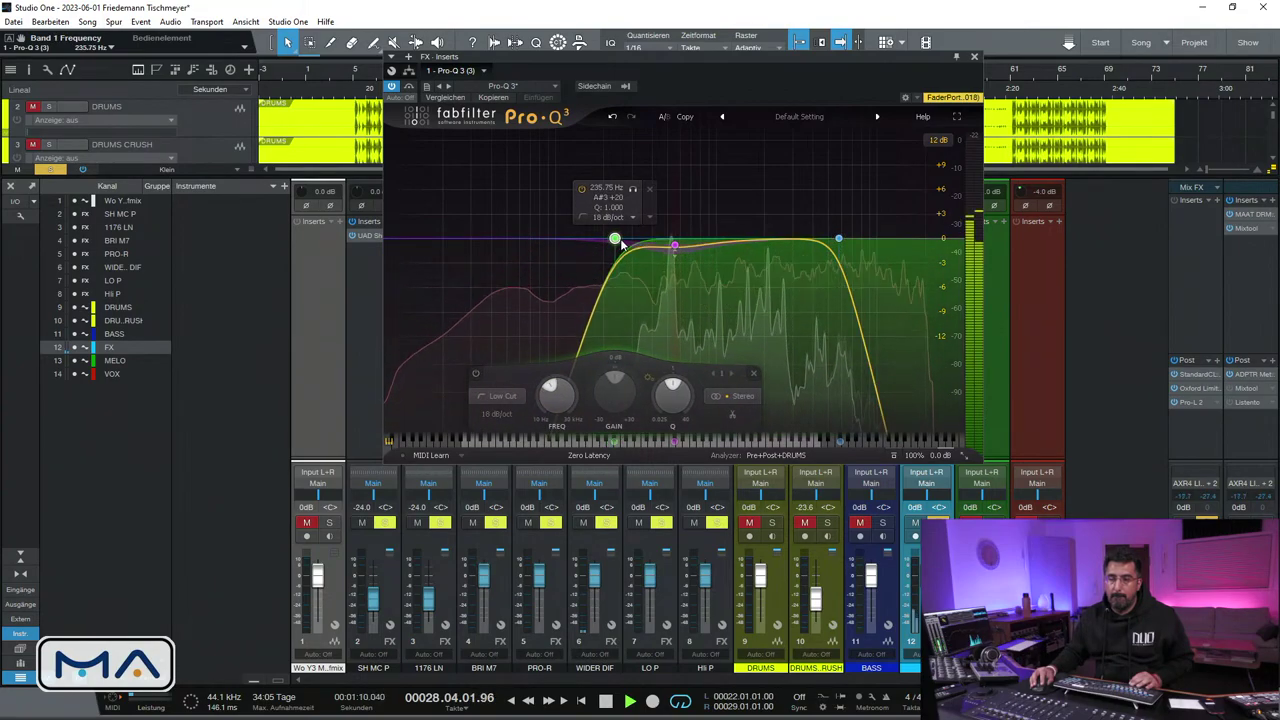
left_click_drag(836, 243, 833, 243)
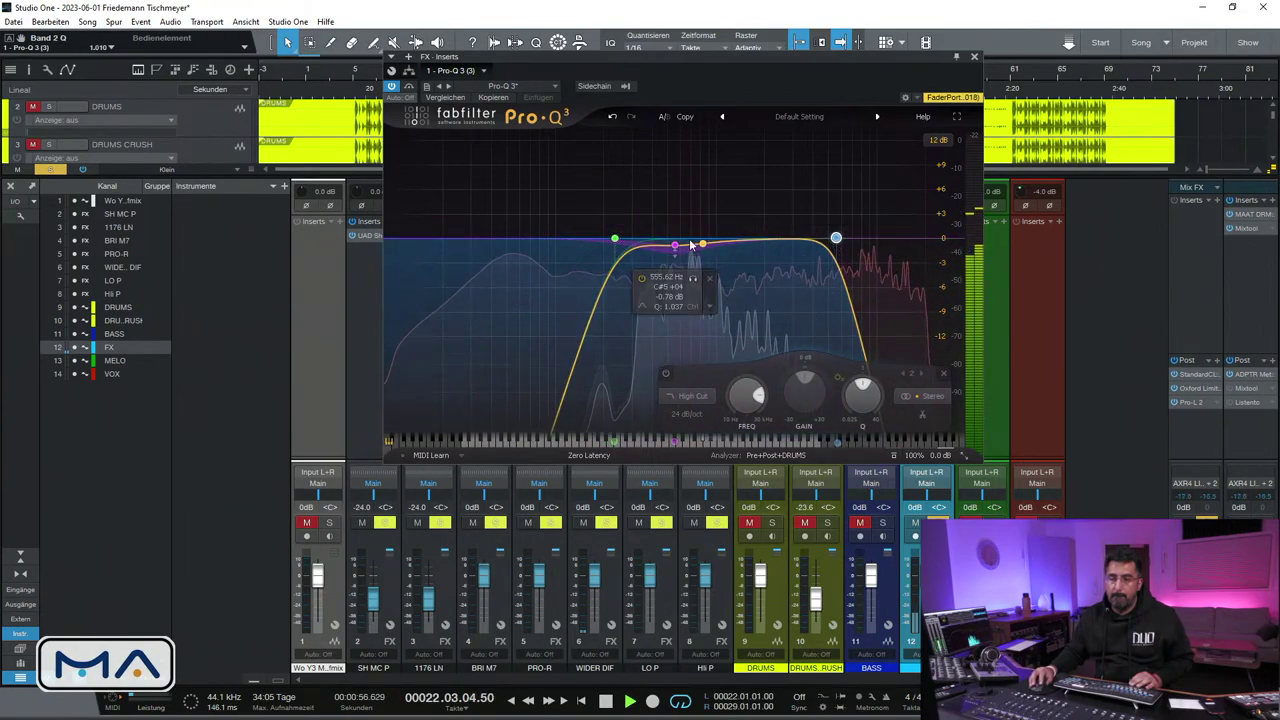
Shift band 3 slightly higher, set its dynamic range to -1.70 dB, and narrow it while auditioning the band solo
left_click_drag(675, 246, 683, 246)
left_click_drag(668, 370, 667, 378)
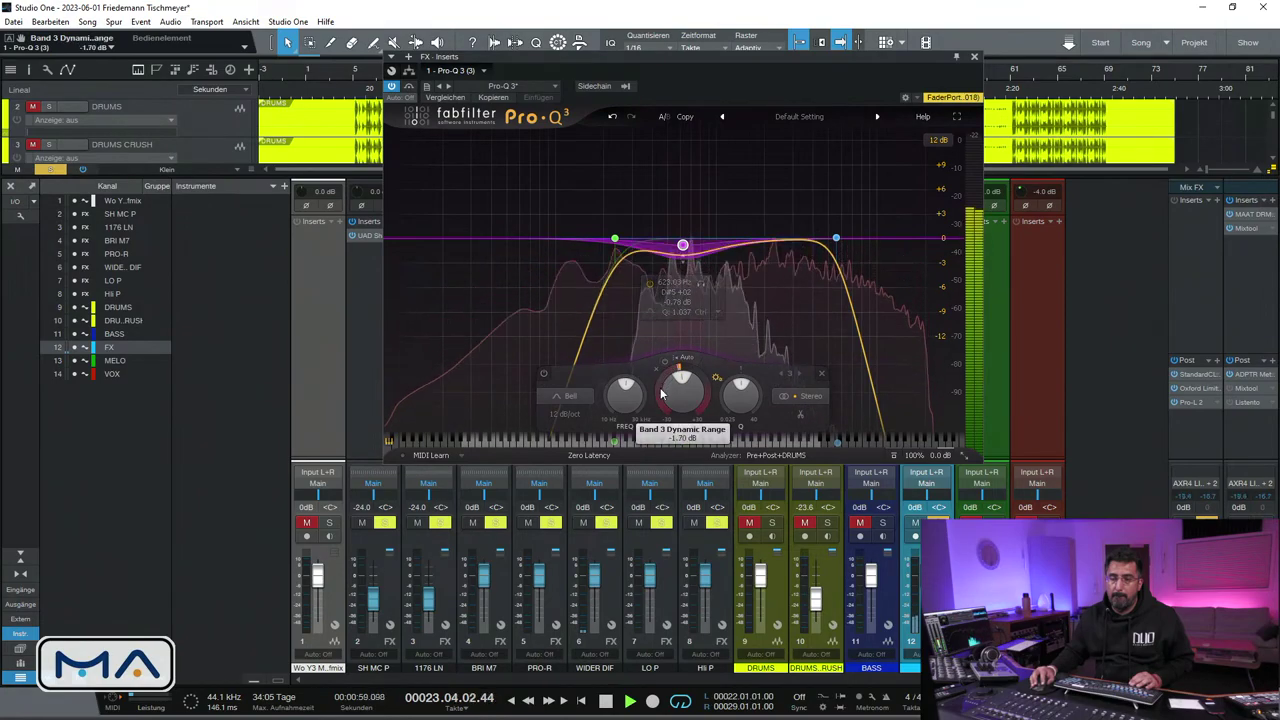
left_click(700, 286)
scroll(700, 286, "up", 6)
left_click_drag(700, 286, 704, 286)
left_click(704, 286)
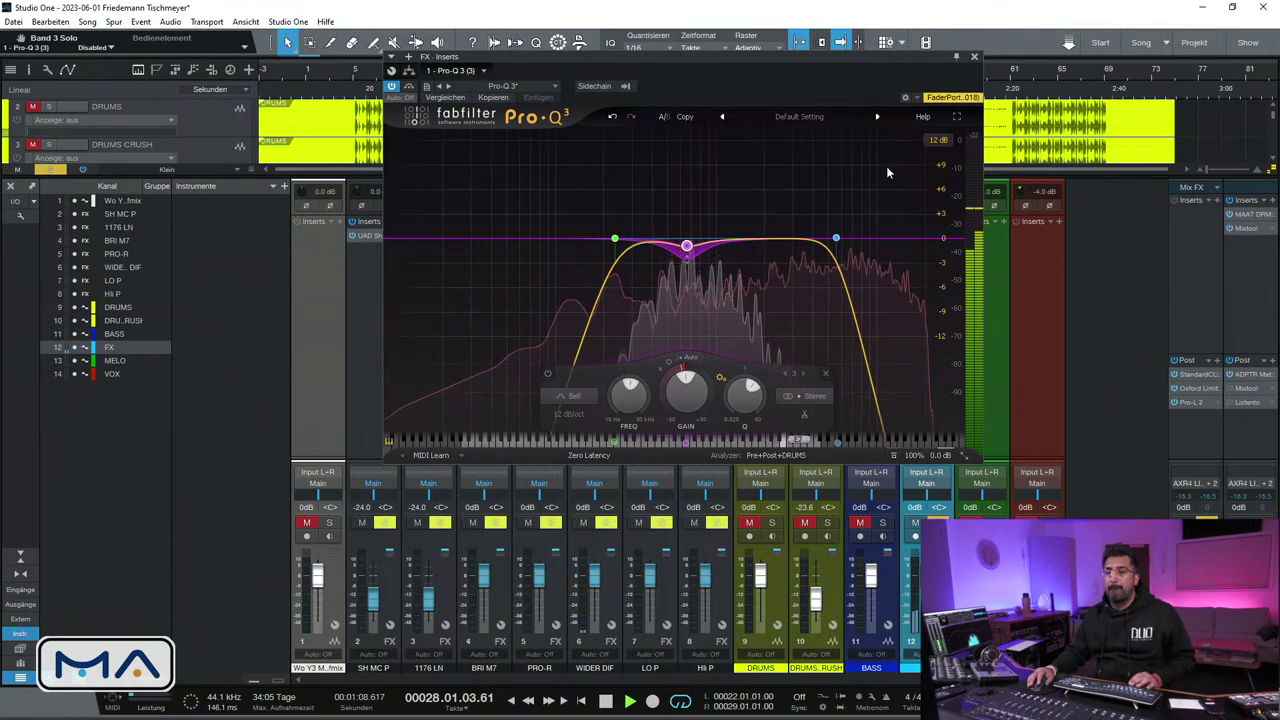
left_click(974, 56)
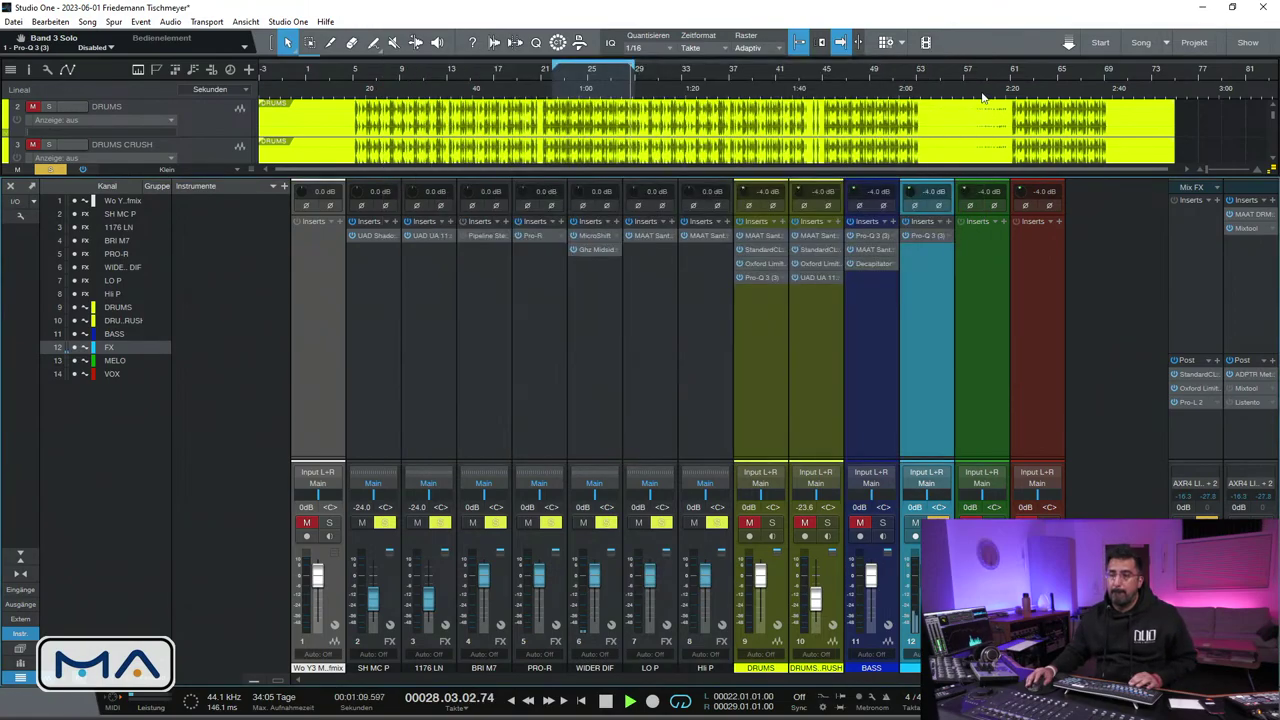
Add the UAD Teletronix LA-2 to the FX channel's inserts and set its peak reduction to 68 during playback
left_click(948, 221)
type("tele")
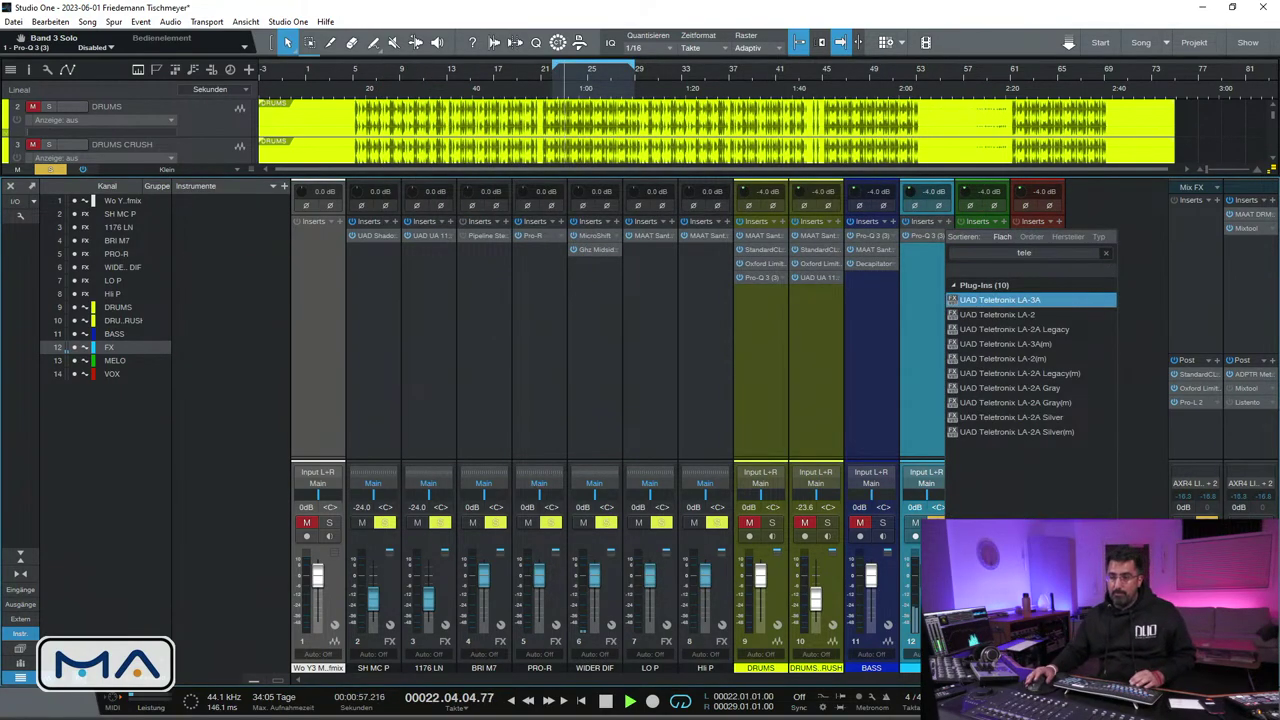
left_click(1005, 314)
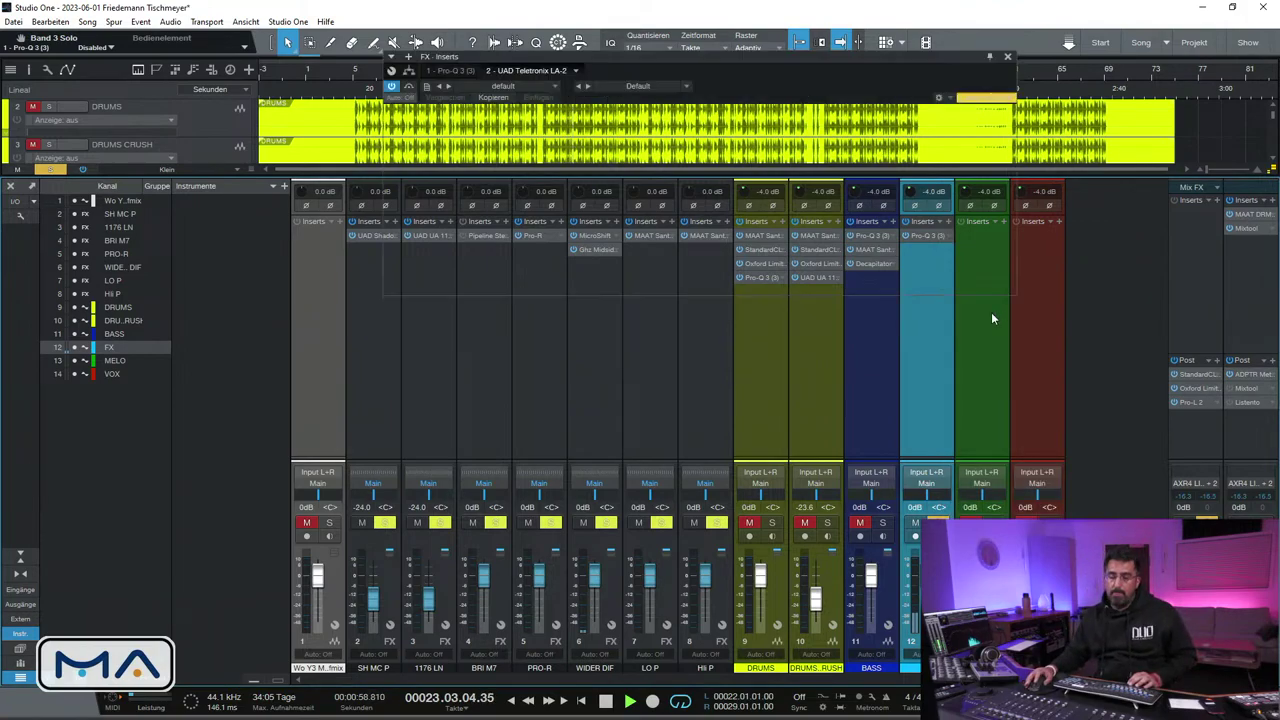
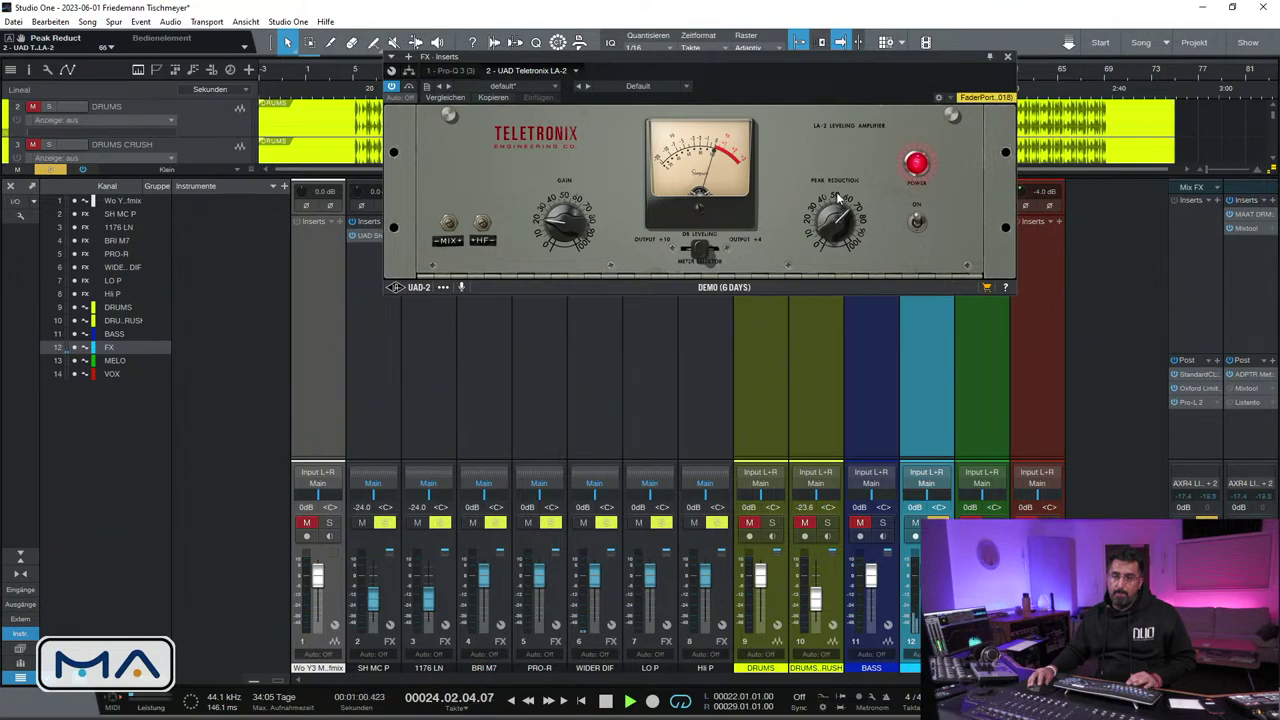
scroll(832, 217, "up", 2)
key("space")
key("space")
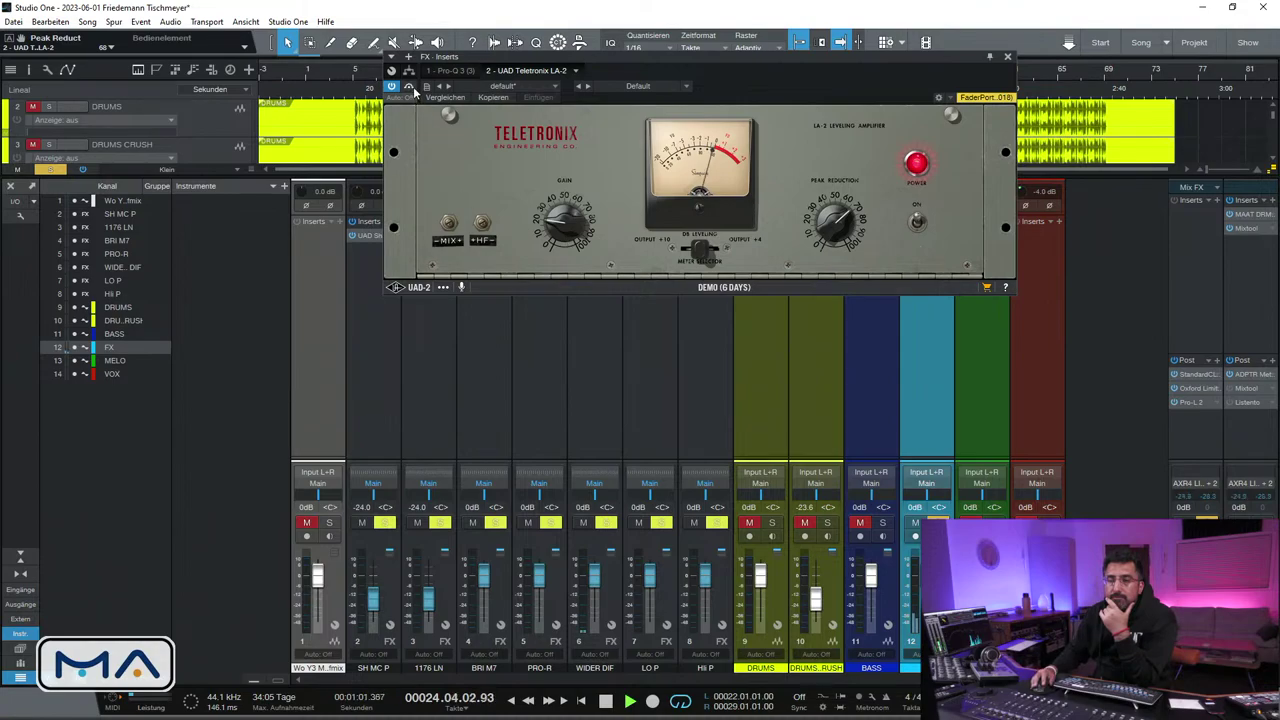
left_click(1008, 60)
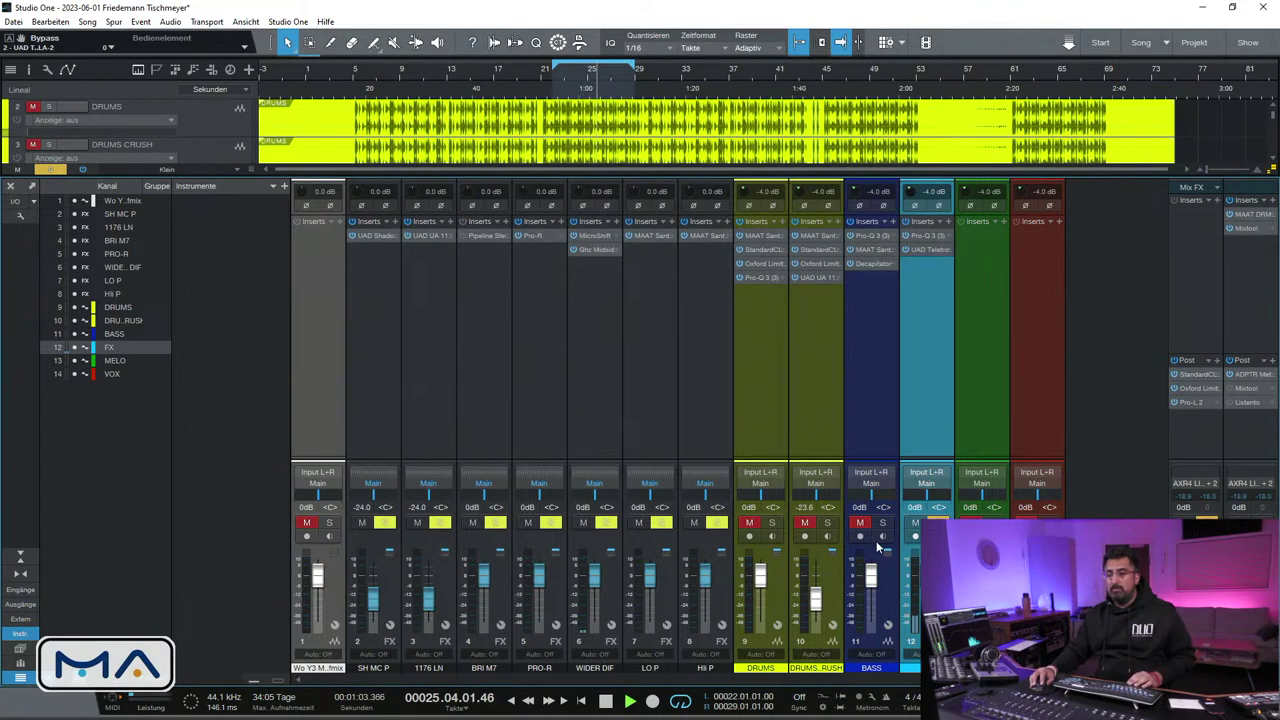
Solo the DRUMS, DRUMS CRUSH and BASS channels alongside FX, and add MV2 Stereo to FX with a low level of about 0.5 dB
left_click_drag(883, 521, 750, 525)
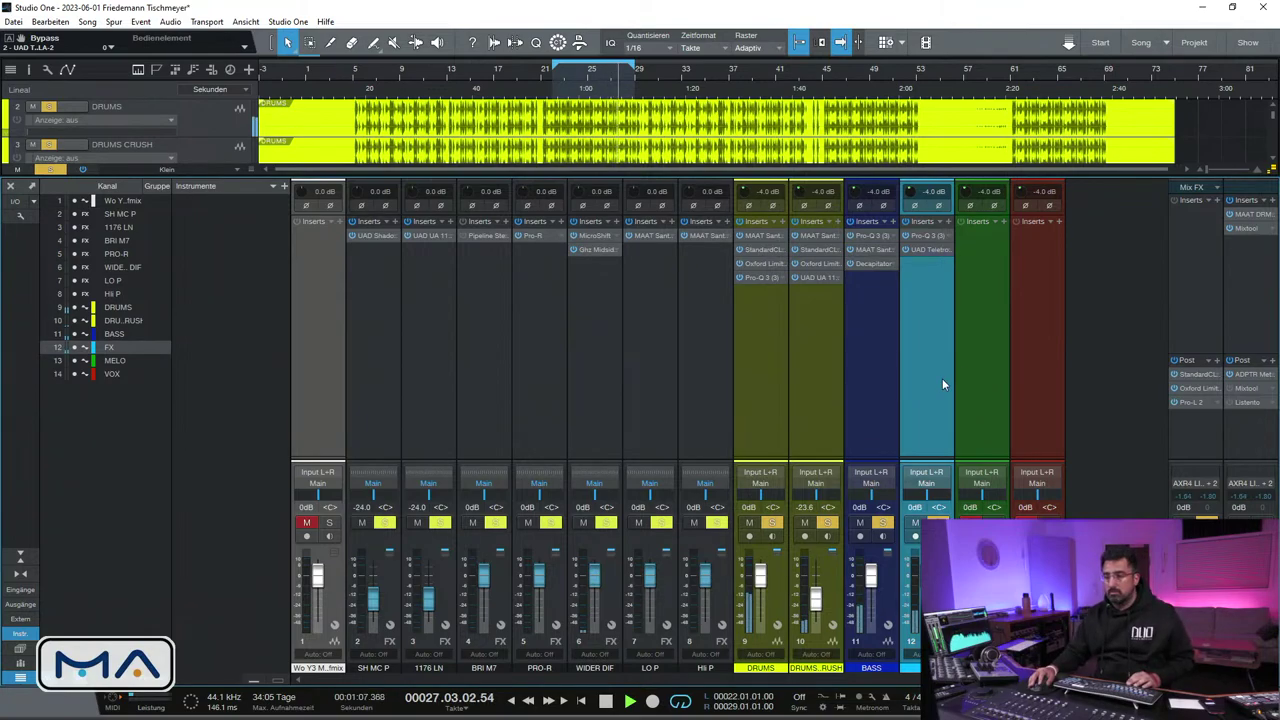
left_click(948, 221)
type("mv")
double_click(1000, 343)
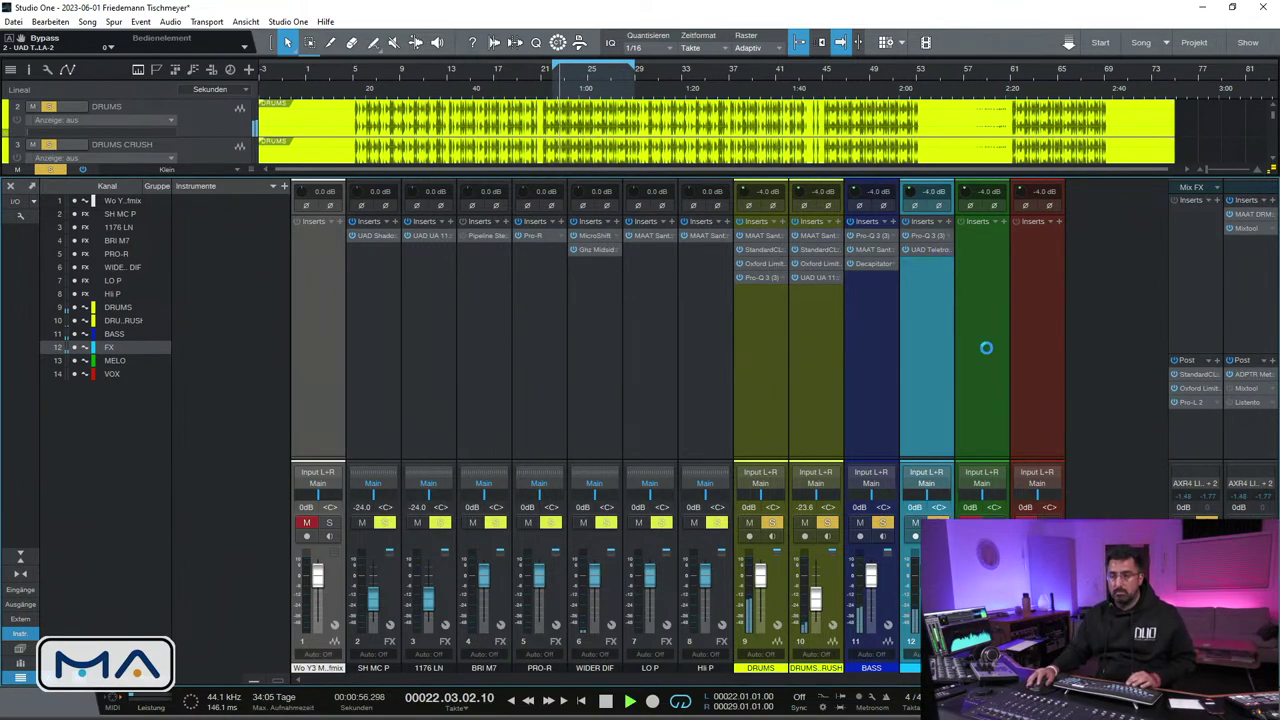
left_click_drag(407, 269, 407, 264)
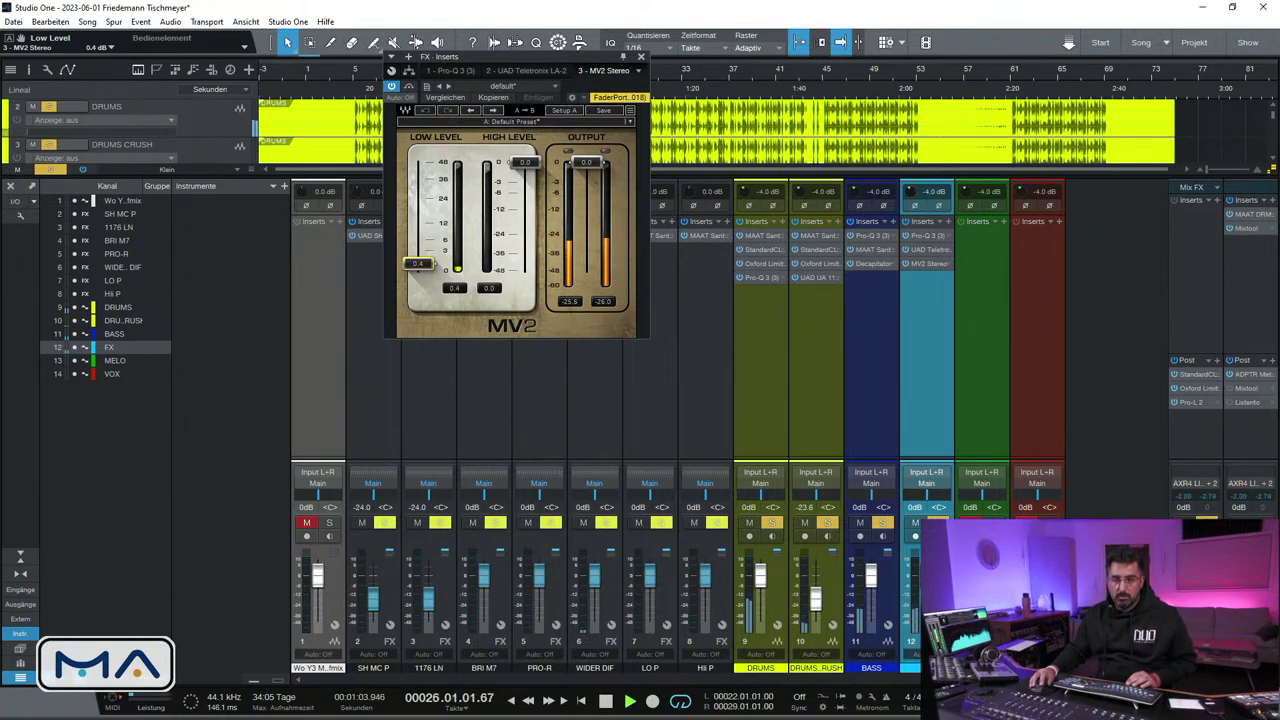
left_click(641, 57)
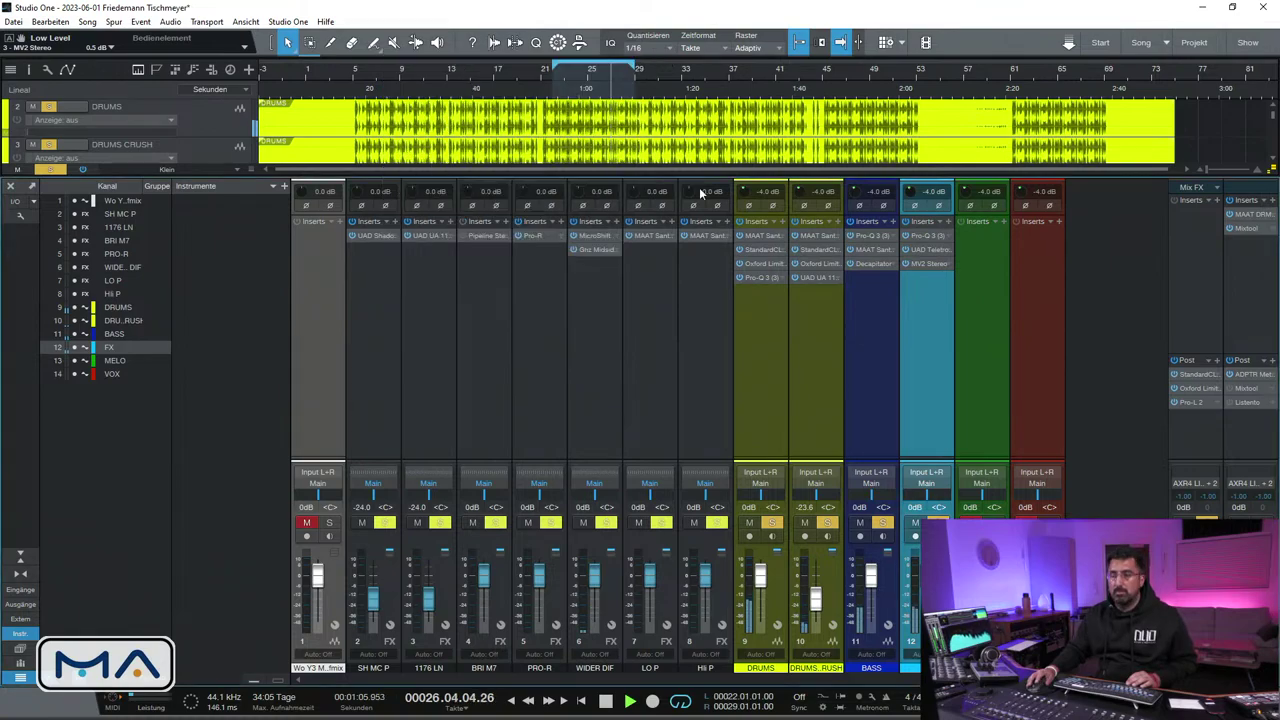
Stop playback, clear all solos, and play the MELO channel soloed
key("space")
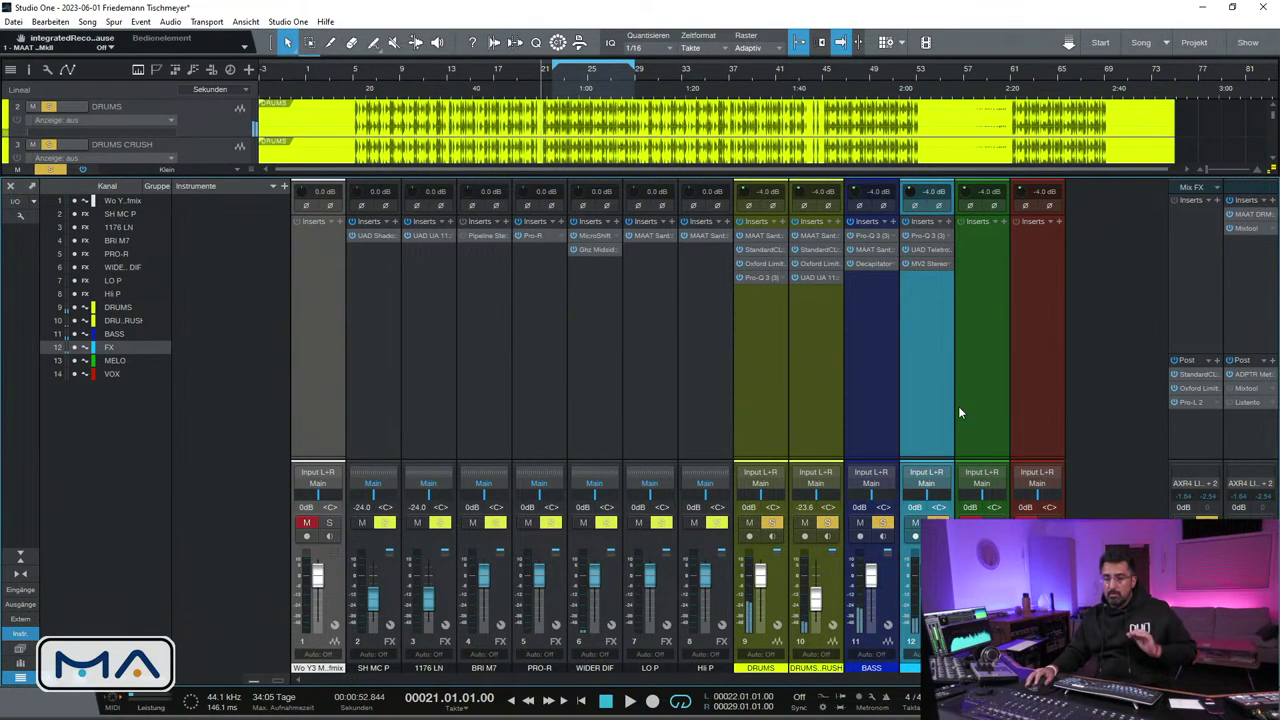
key("shift+s")
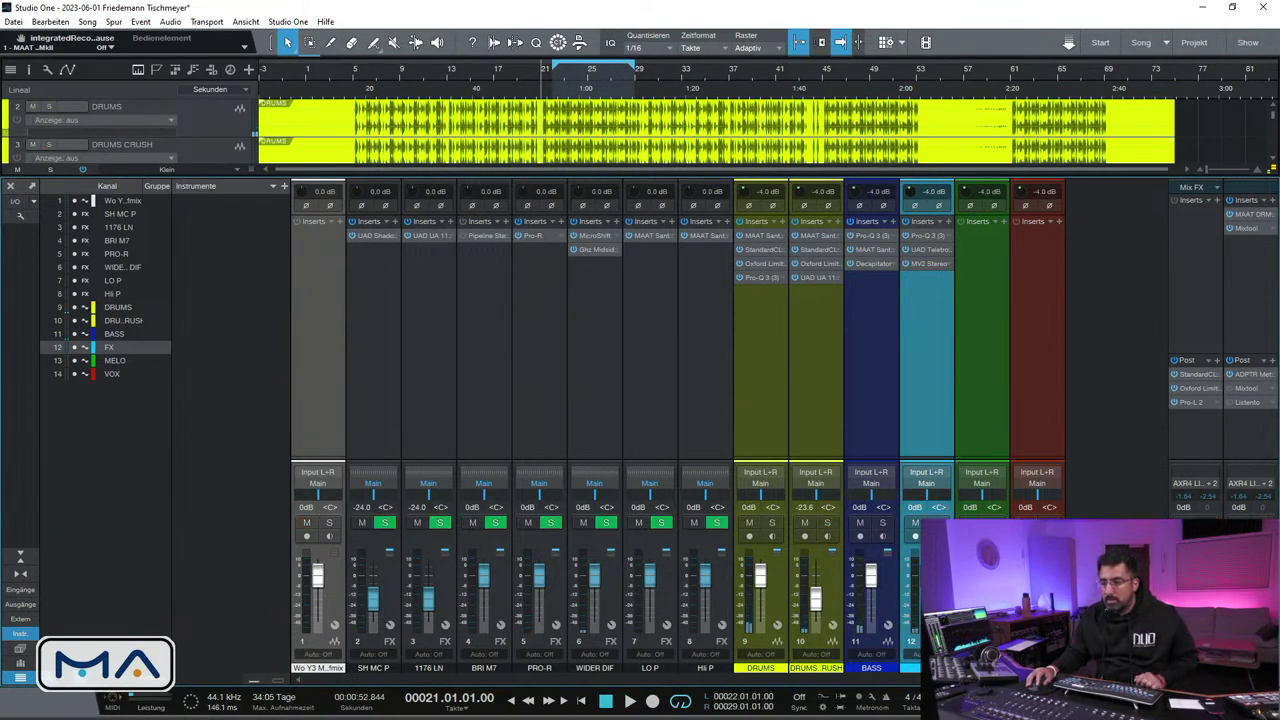
left_click(988, 350)
left_click(995, 521)
key("space")
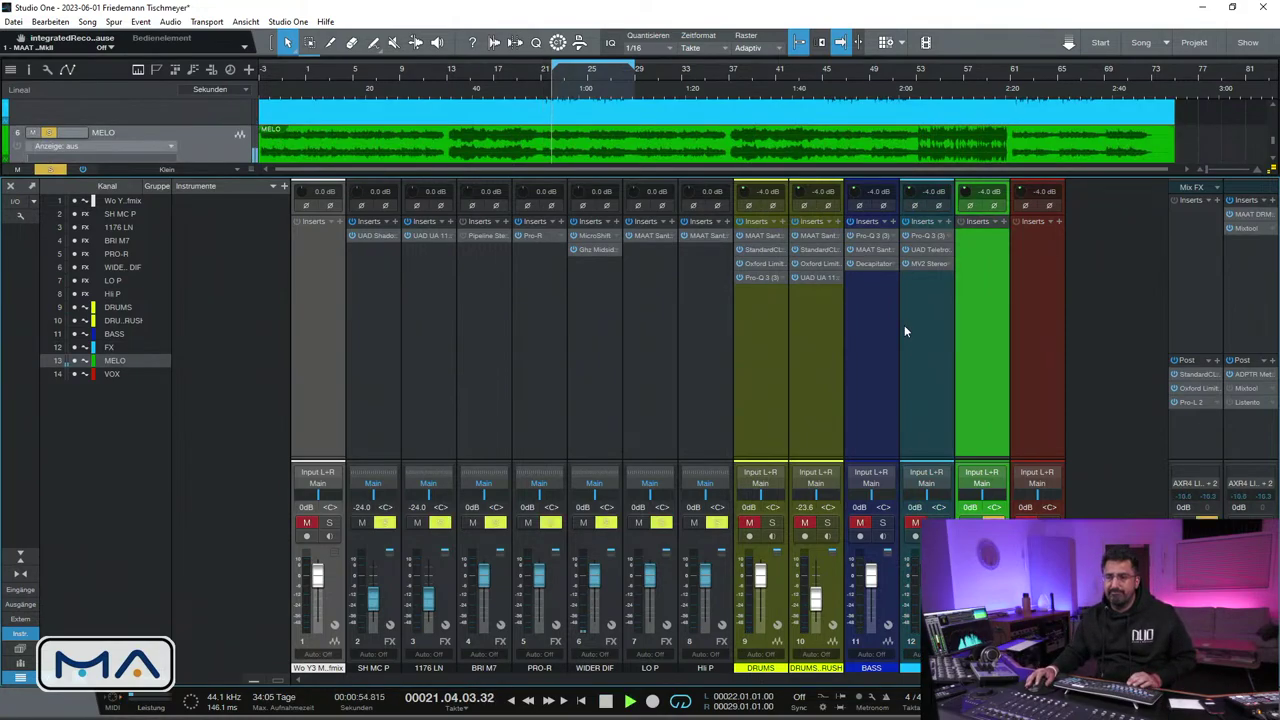
Copy the BASS channel's Pro-Q 3 to the MELO channel's inserts and delete all of its existing bands
left_click_drag(870, 237, 975, 240)
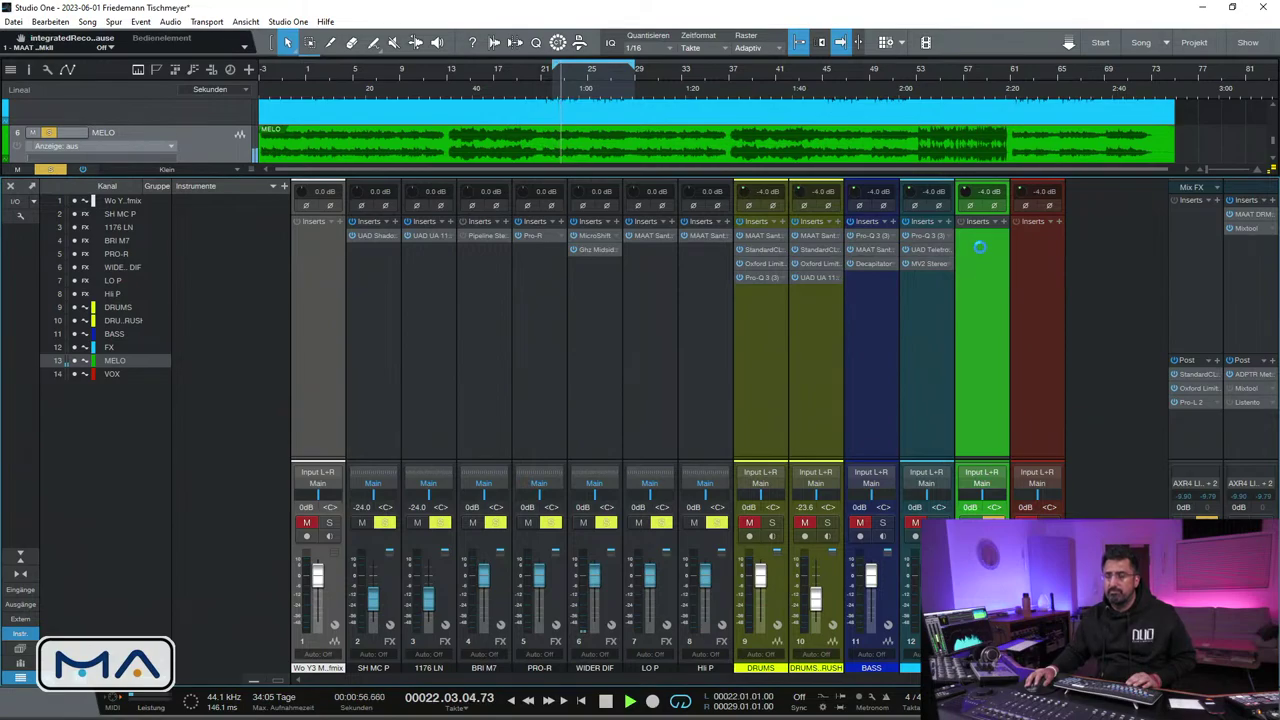
left_click_drag(435, 277, 430, 281)
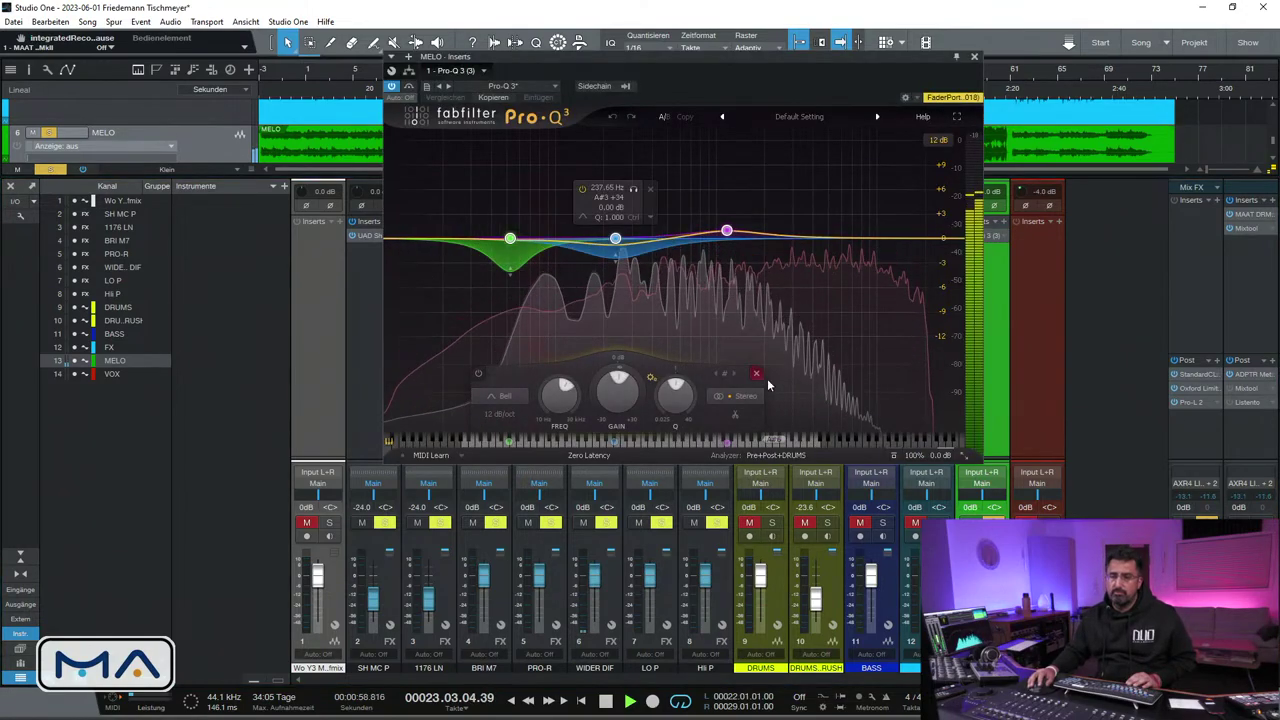
left_click(761, 374)
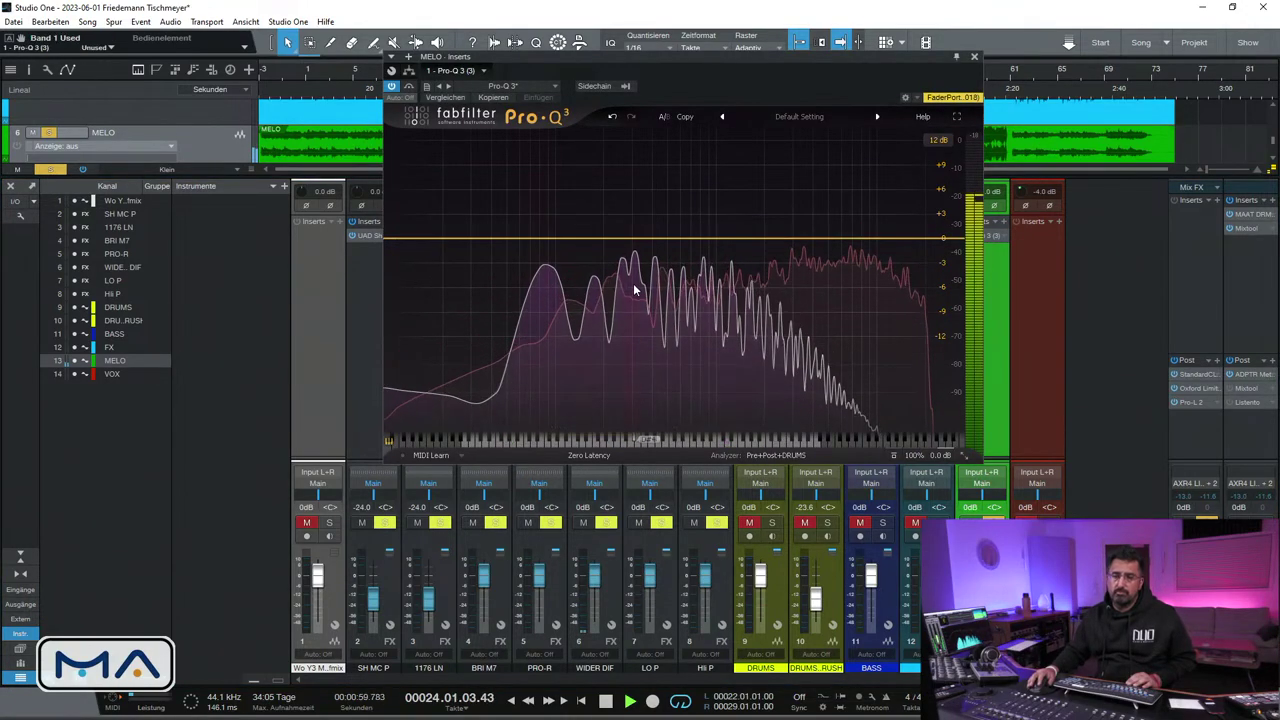
Add a low cut to MELO's Pro-Q 3 with a 24 dB/oct slope at about 44.7 Hz
double_click(392, 239)
left_click(426, 414)
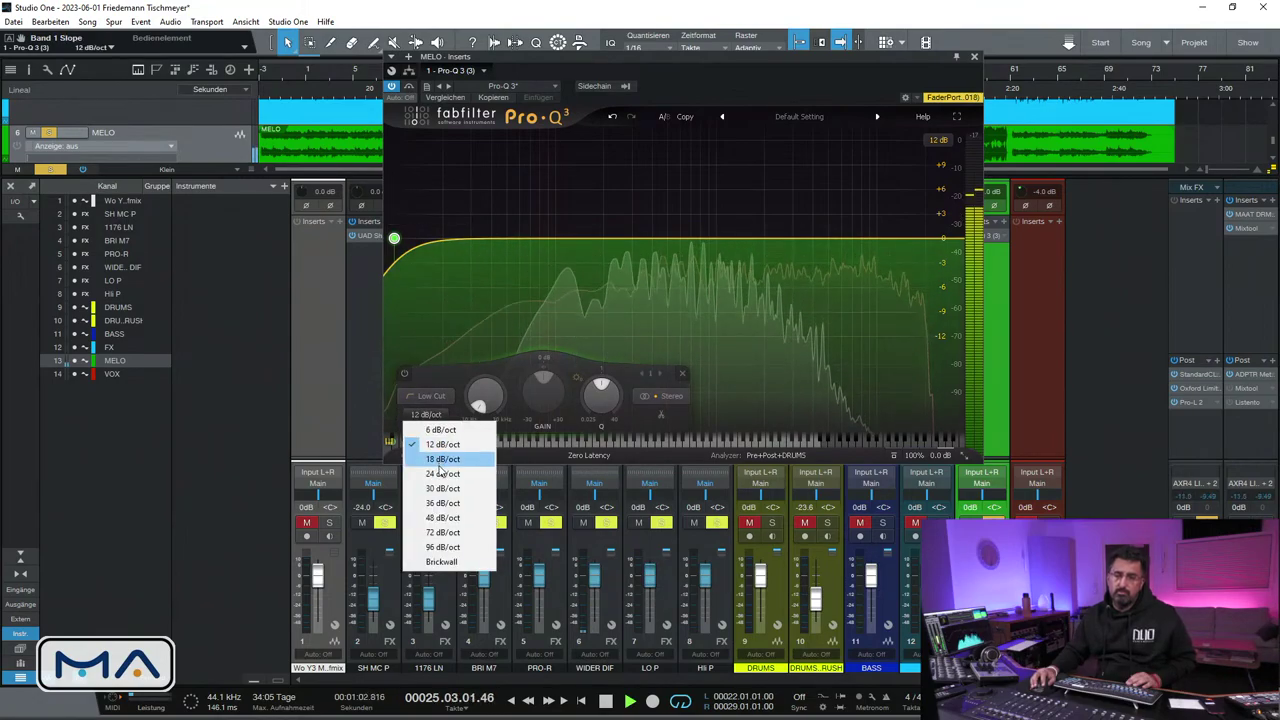
left_click(443, 473)
left_click_drag(485, 398, 495, 366)
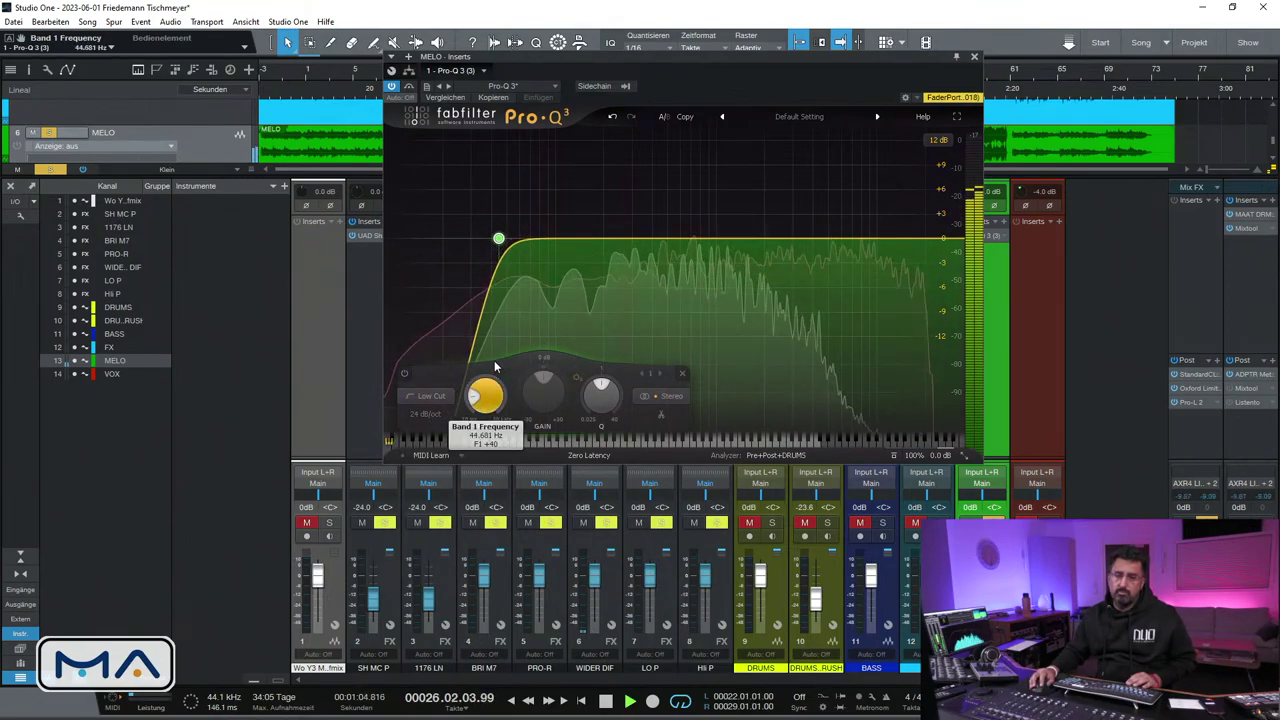
Add dynamic bell bands at about 73 Hz (range about -1.2 dB), 854 Hz (about -2.2 dB) and 282 Hz (slight negative range)
left_click(532, 239)
left_click_drag(525, 383, 525, 392)
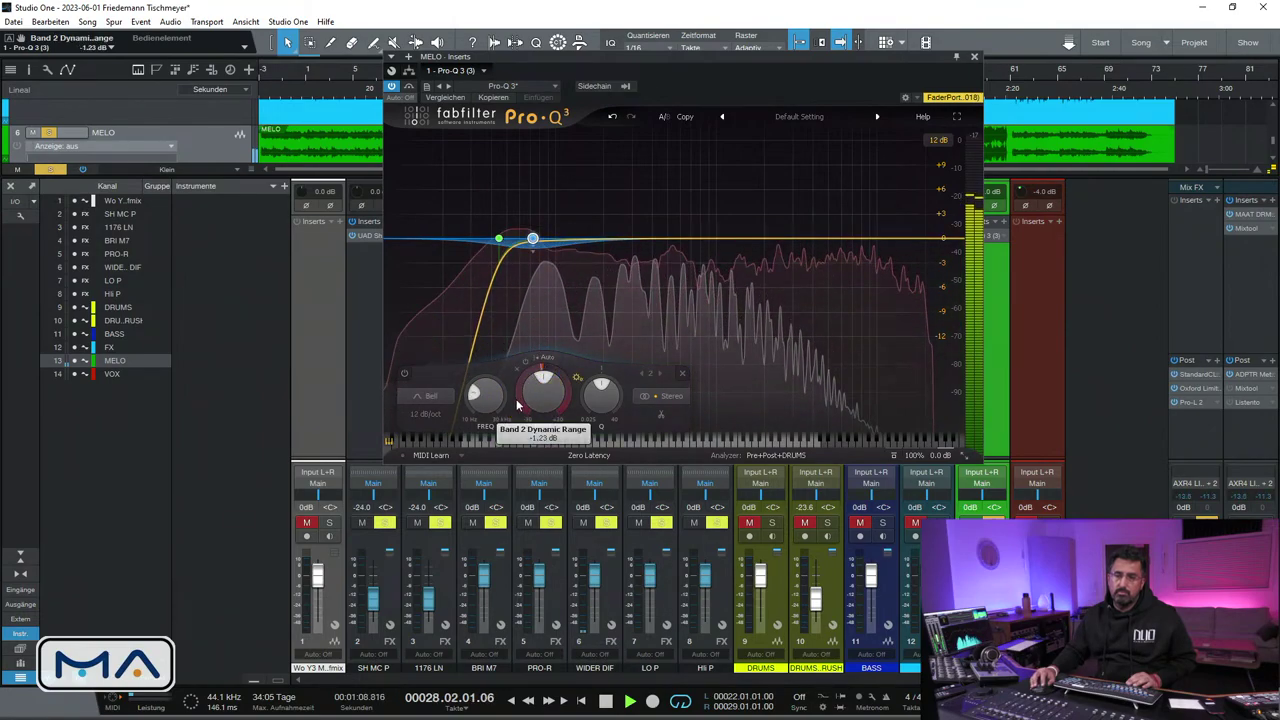
left_click(708, 240)
left_click_drag(680, 392, 680, 405)
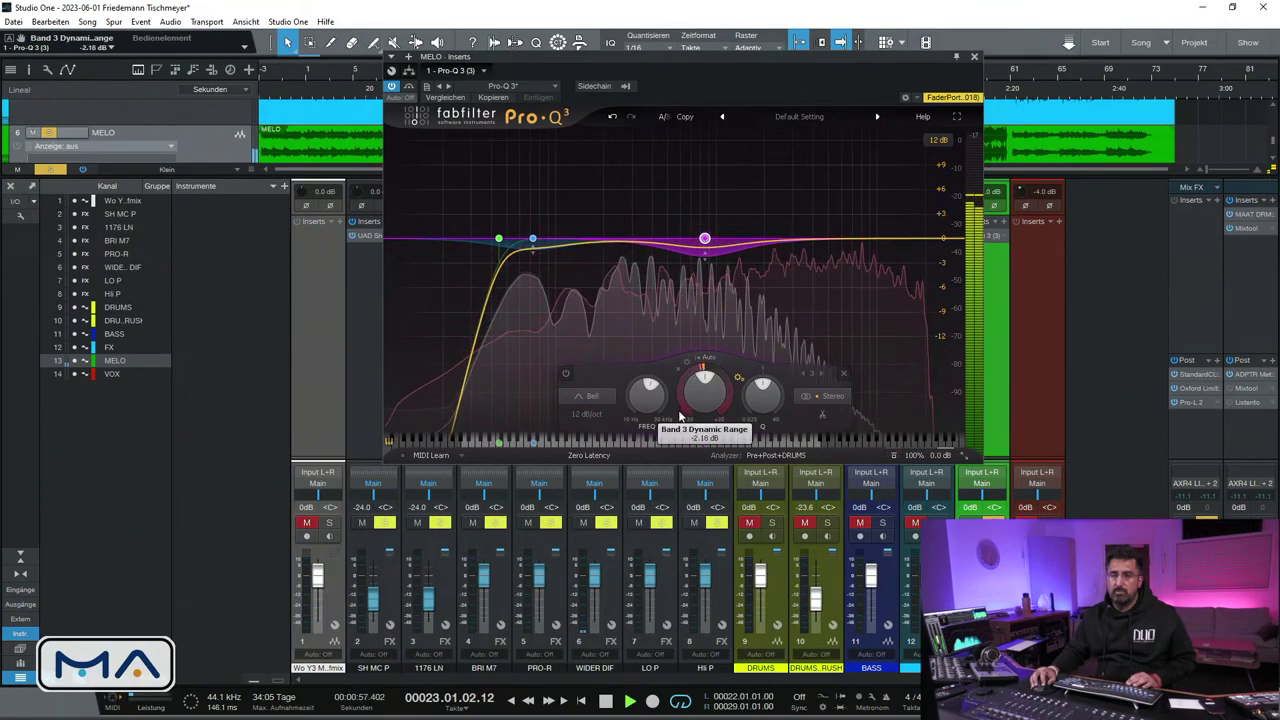
left_click(628, 241)
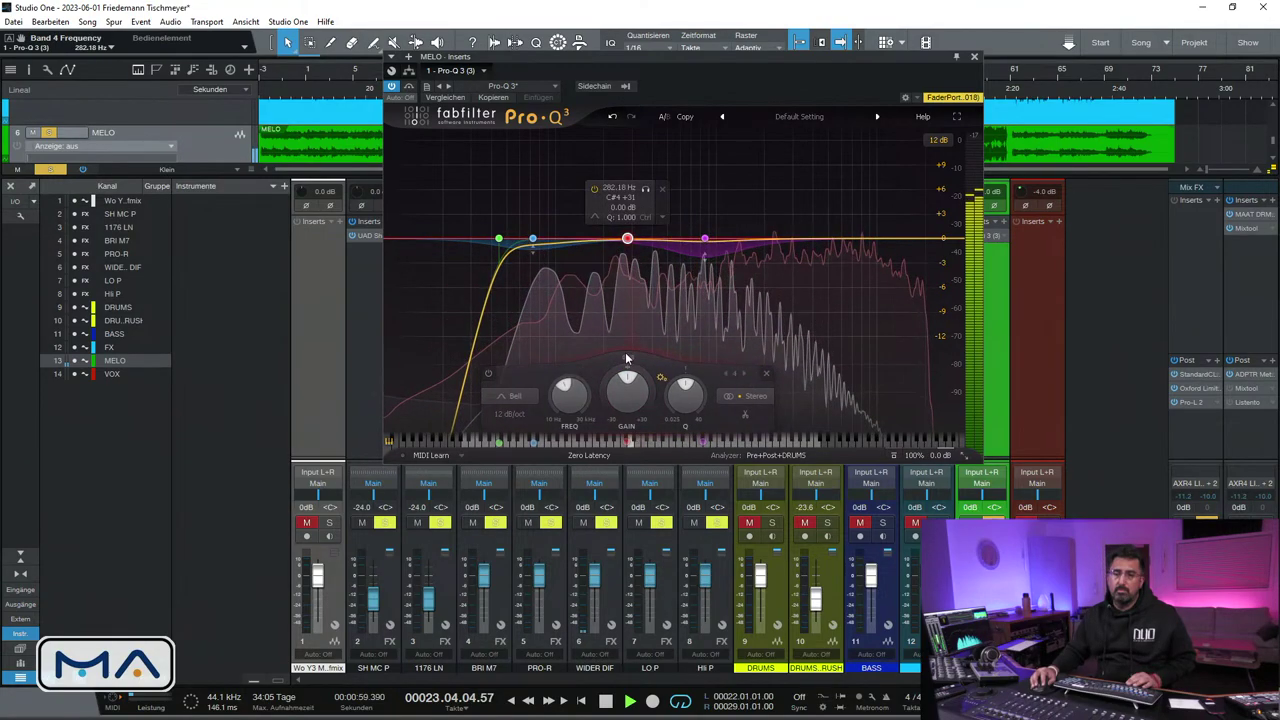
left_click_drag(611, 396, 611, 408)
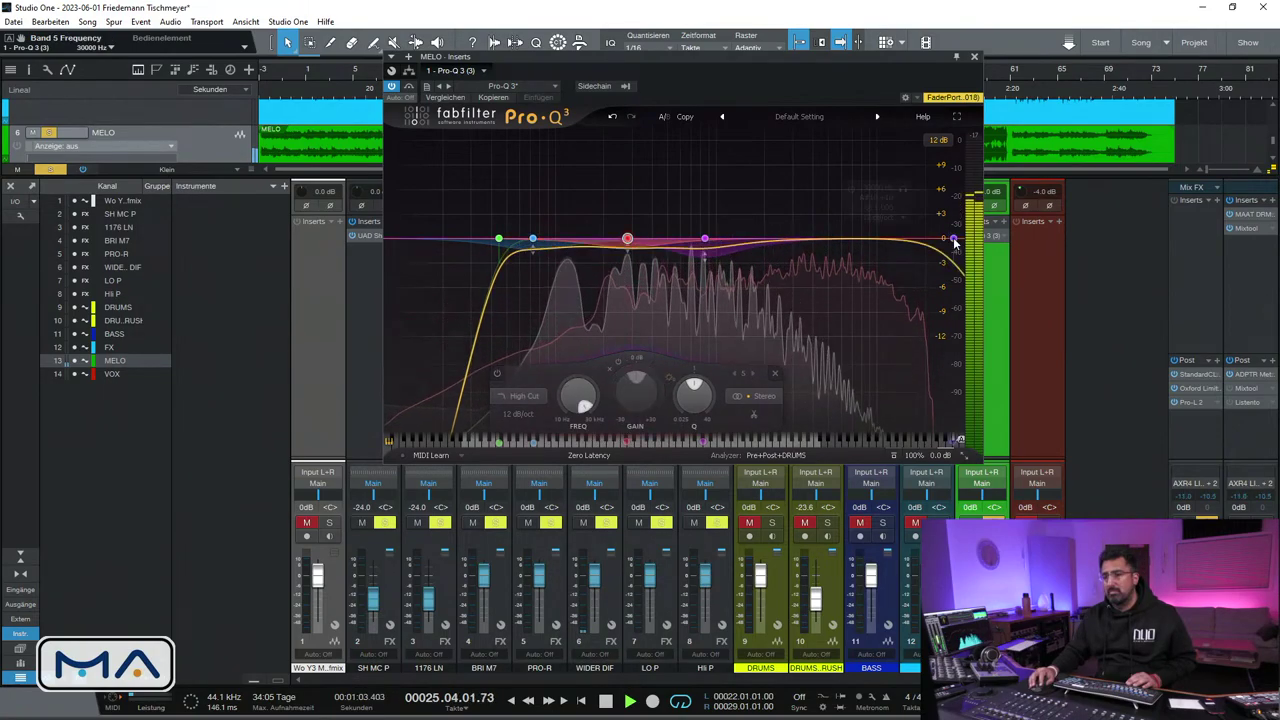
Add a high cut with a 24 dB/oct slope at about 12650 Hz and close the EQ window
left_click(954, 240)
left_click(695, 414)
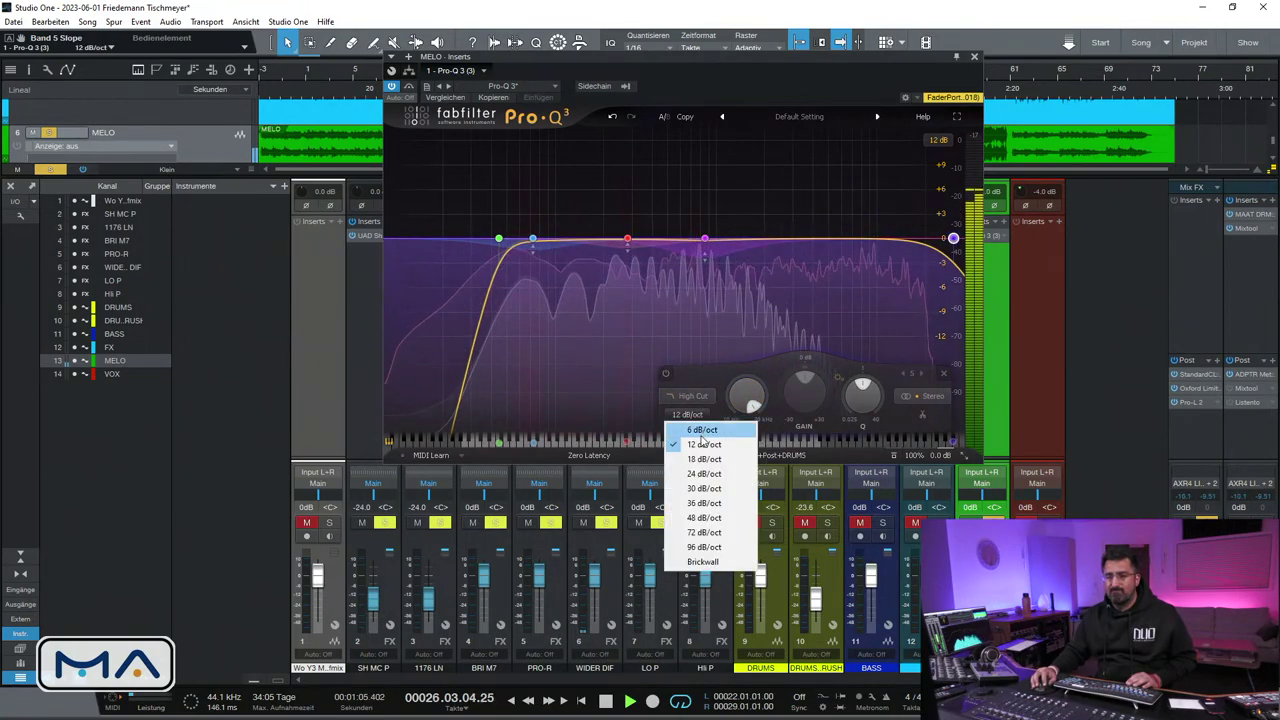
left_click(705, 468)
left_click_drag(750, 398, 741, 430)
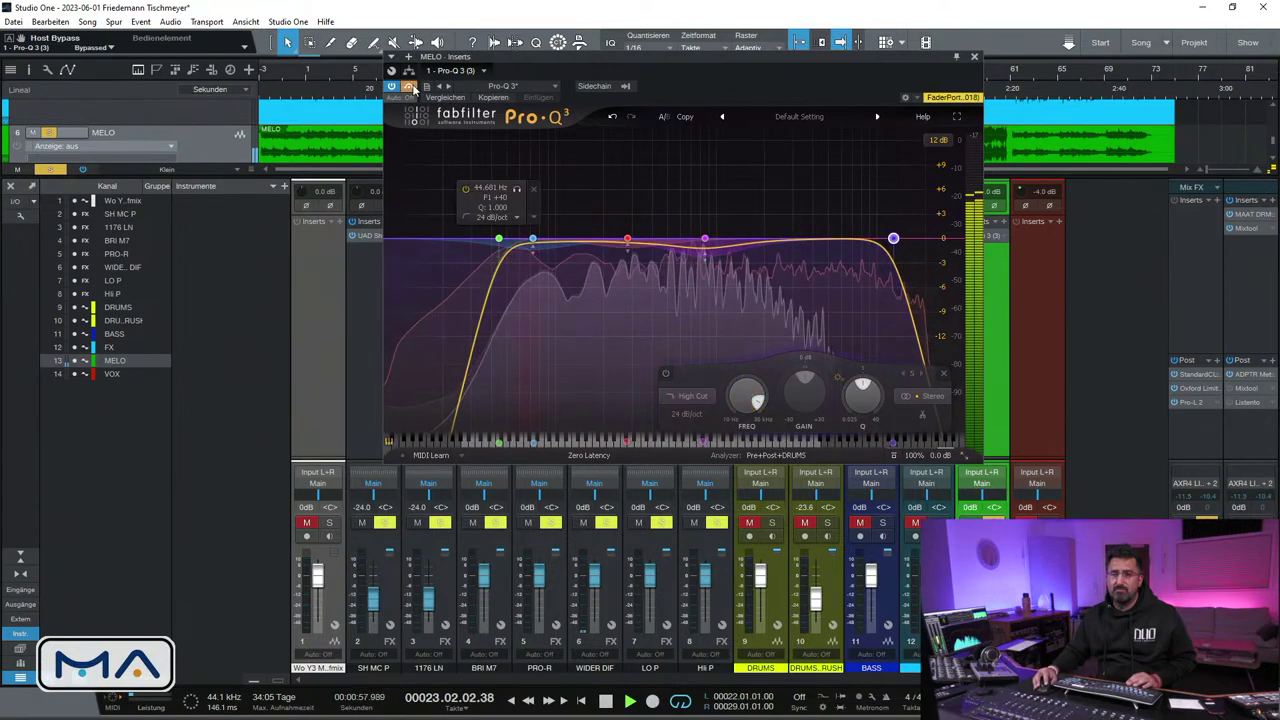
left_click(975, 61)
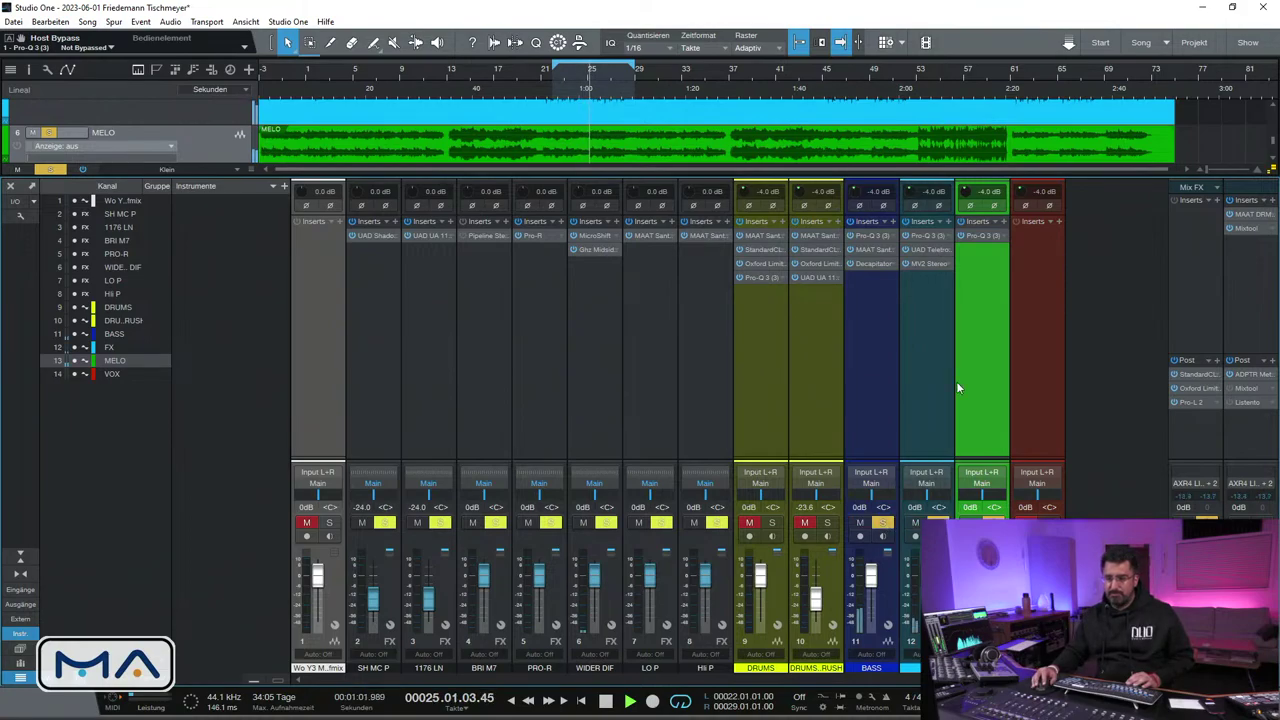
Reopen MELO's Pro-Q 3 and set its analyzer's external spectrum to BASS
left_click(988, 237)
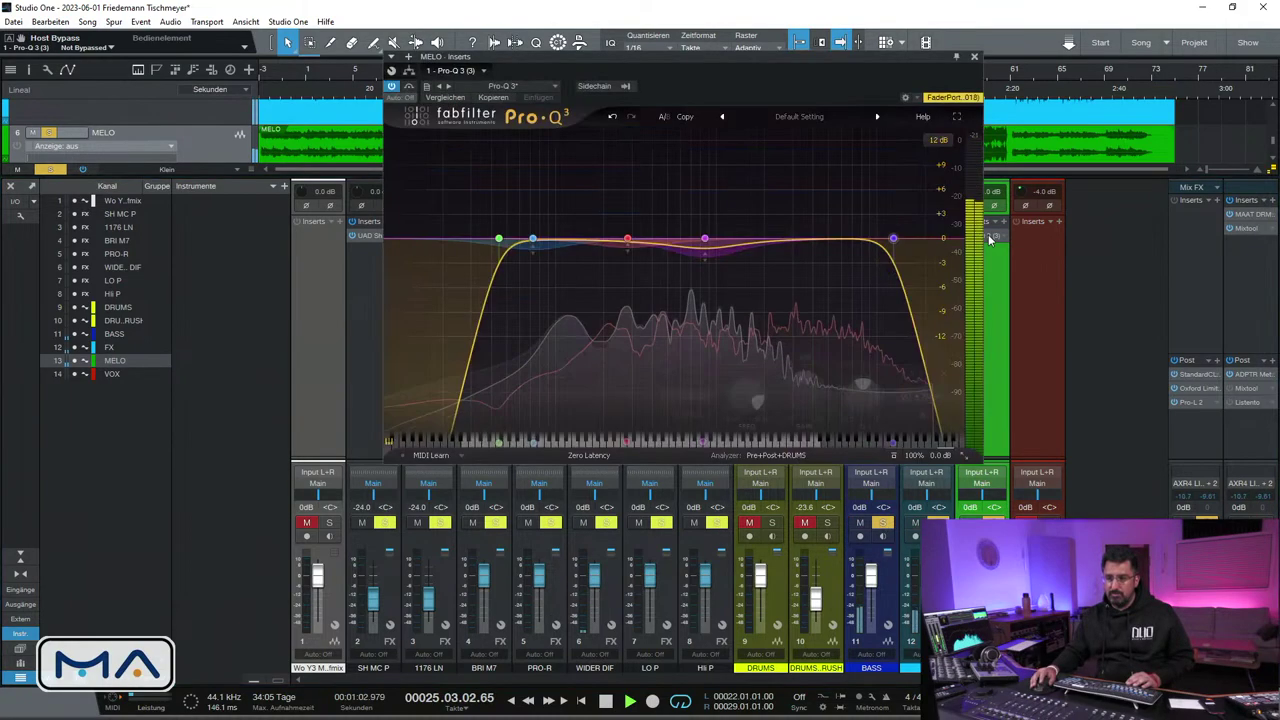
left_click(785, 452)
left_click(740, 345)
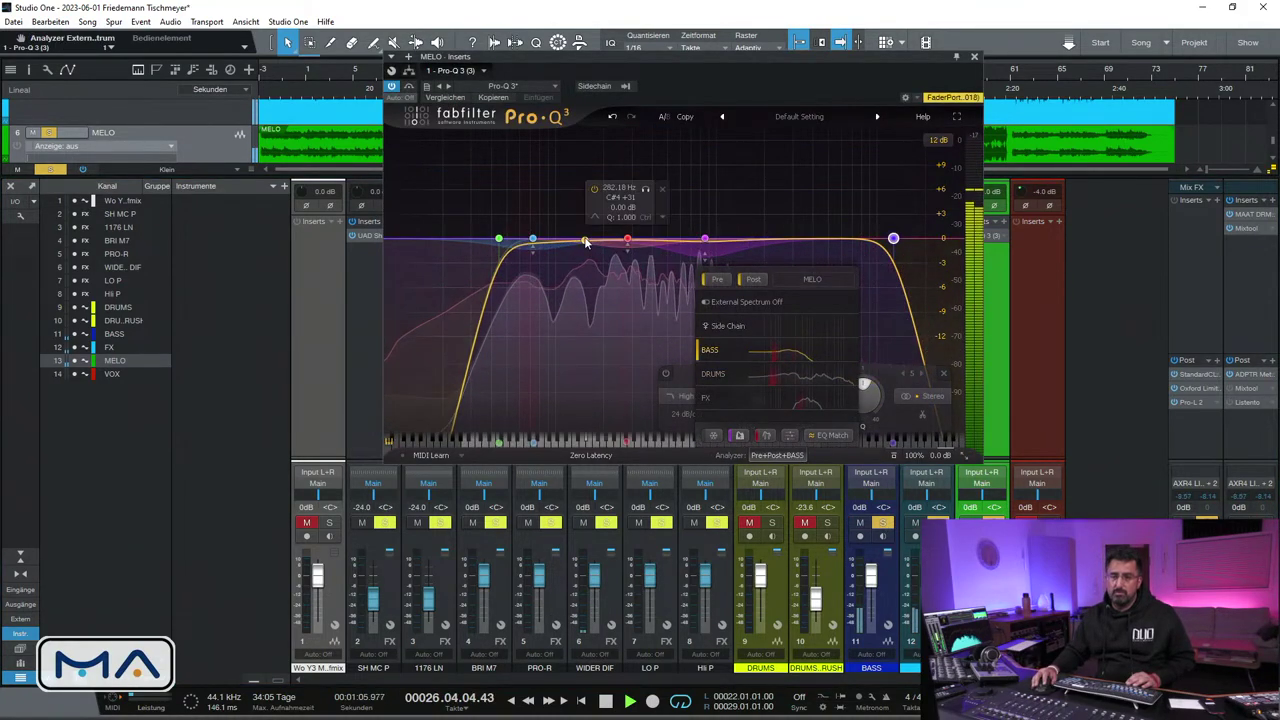
Set the 73 Hz band's dynamic range to -1.99 dB, compare MELO against the bass spectrum, and close the EQ
left_click(533, 240)
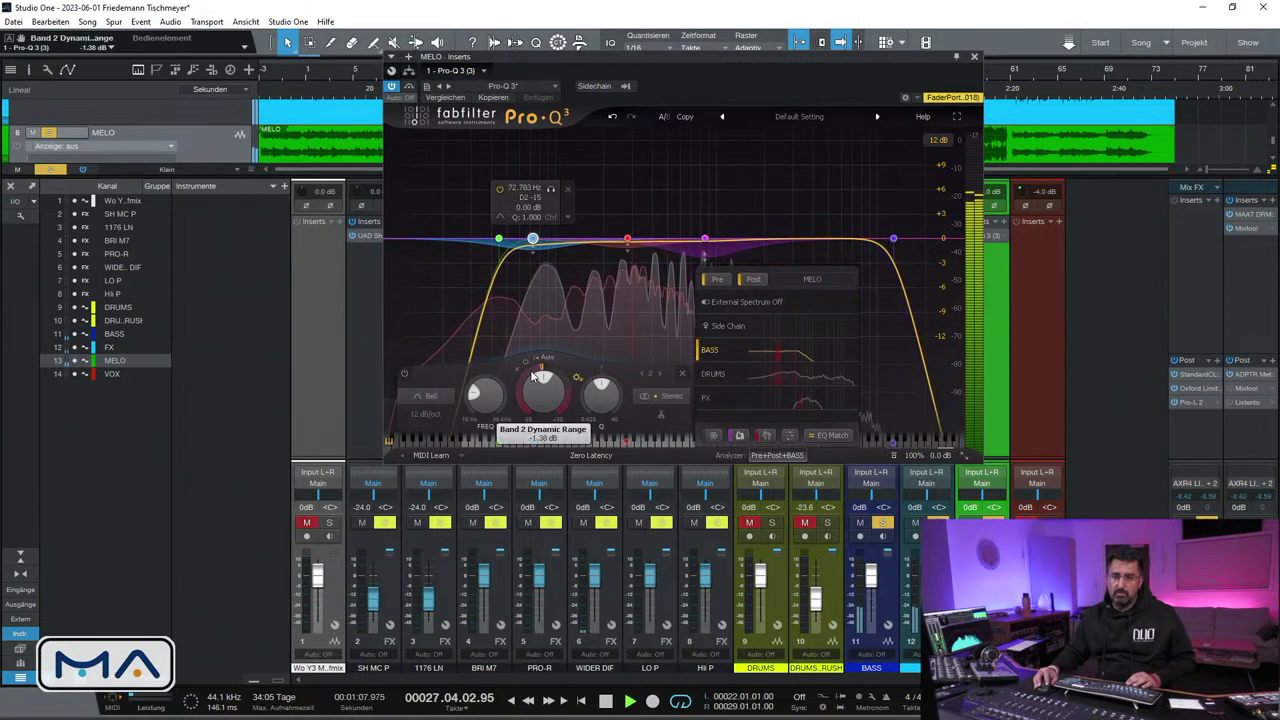
left_click_drag(525, 386, 523, 396)
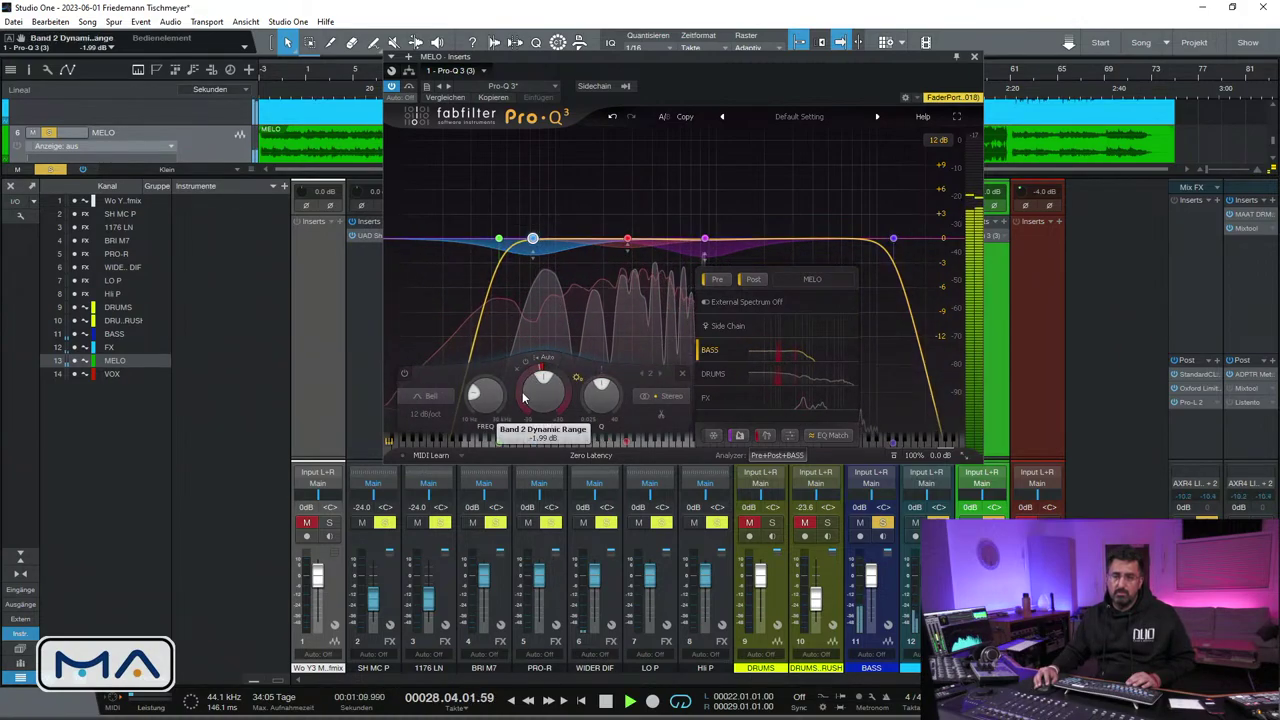
left_click(757, 452)
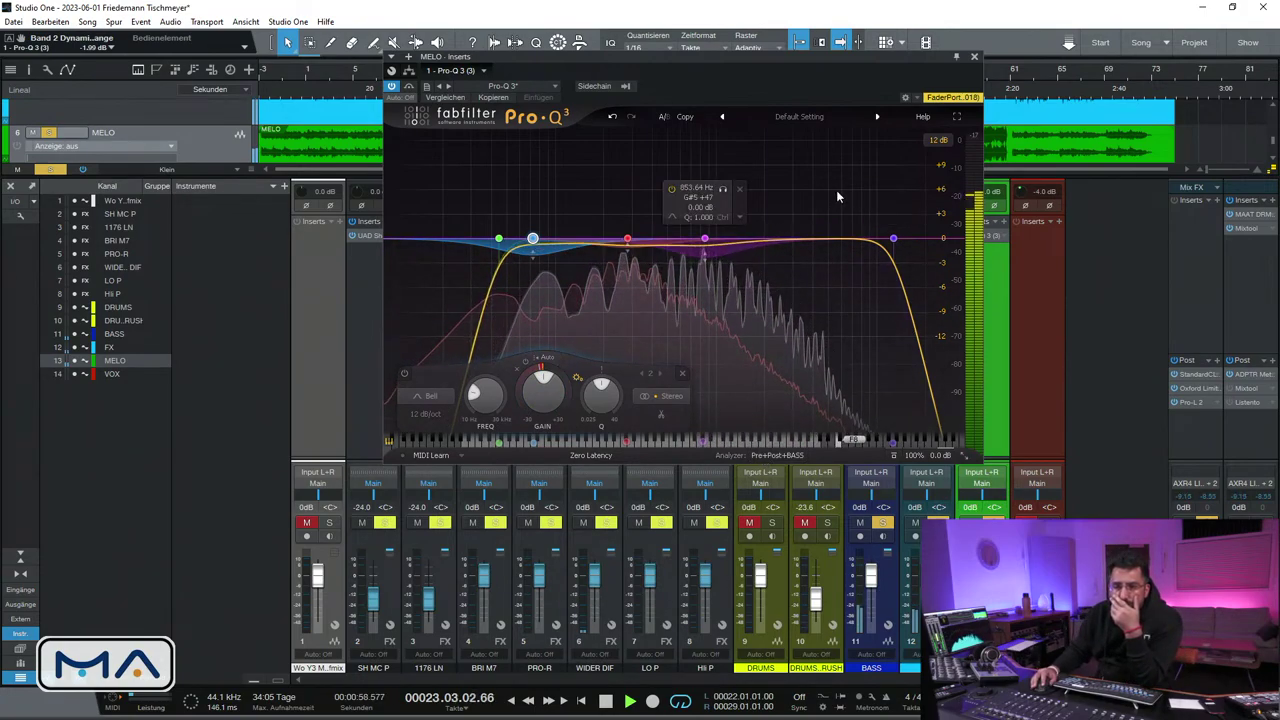
left_click(584, 241)
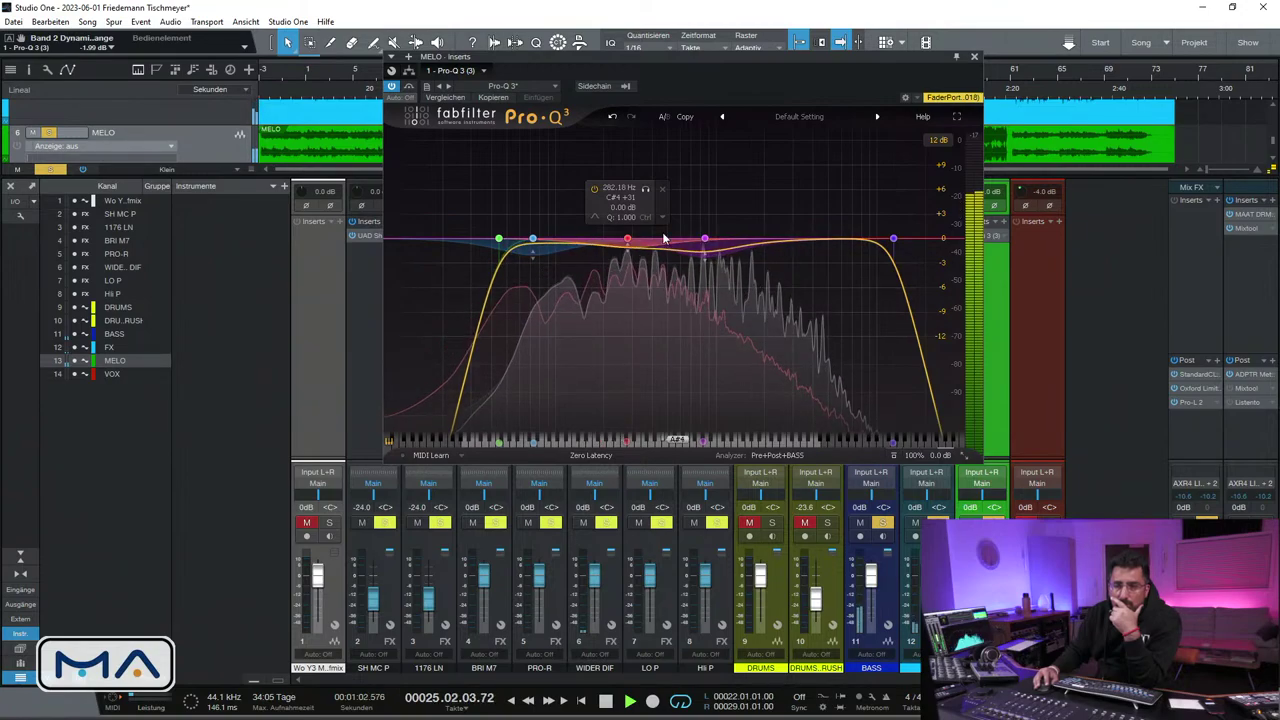
left_click_drag(584, 241, 728, 241)
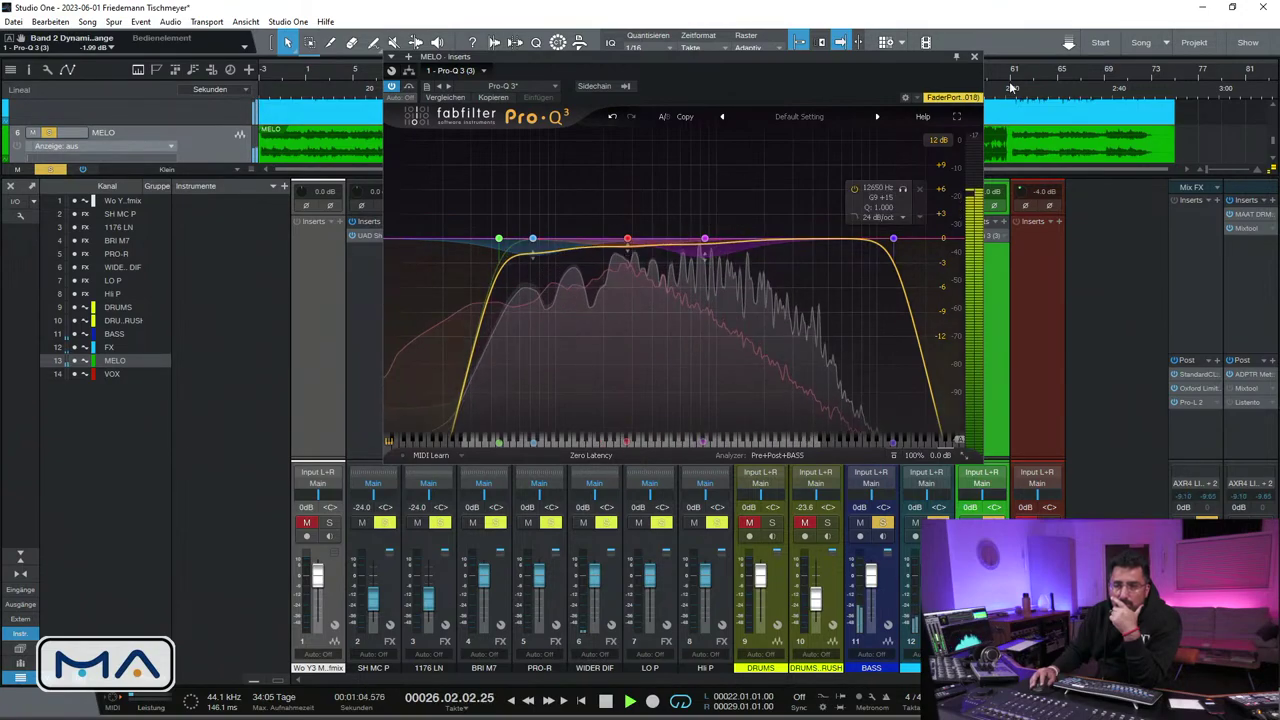
left_click(974, 57)
Add the UAD Vertigo VSM-3 to the MELO channel's inserts
left_click(1004, 221)
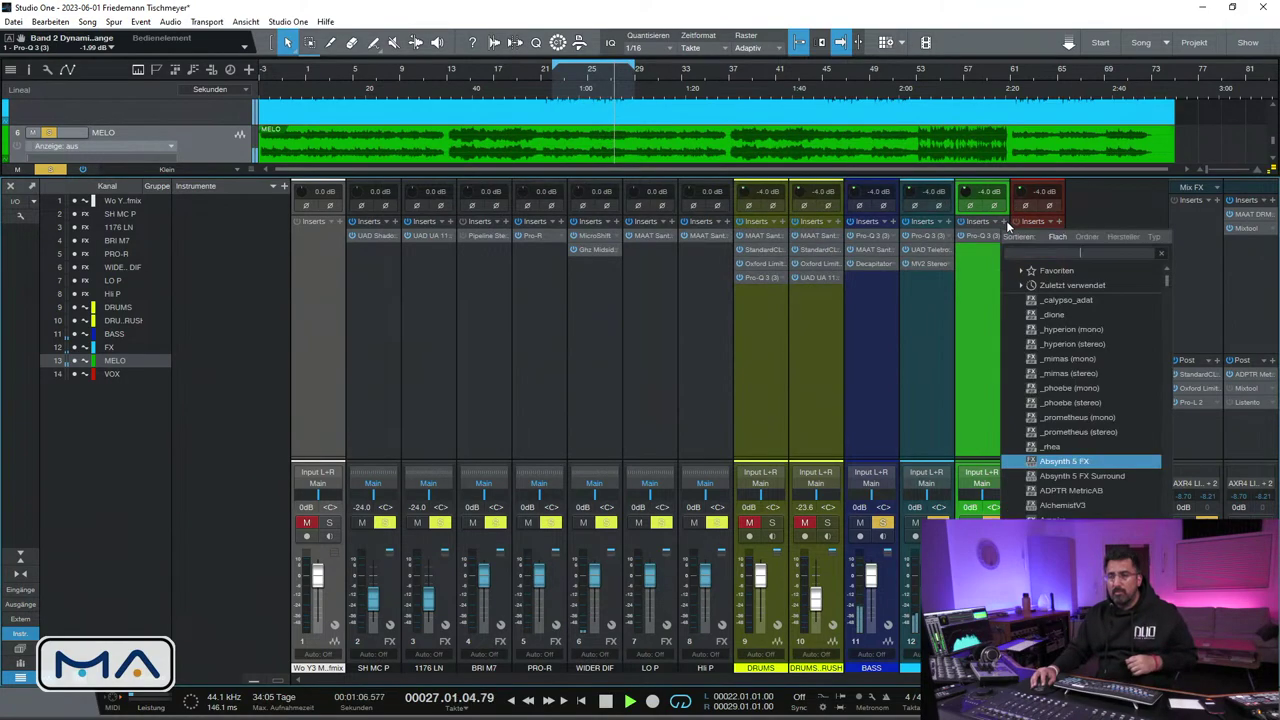
type("vertigo")
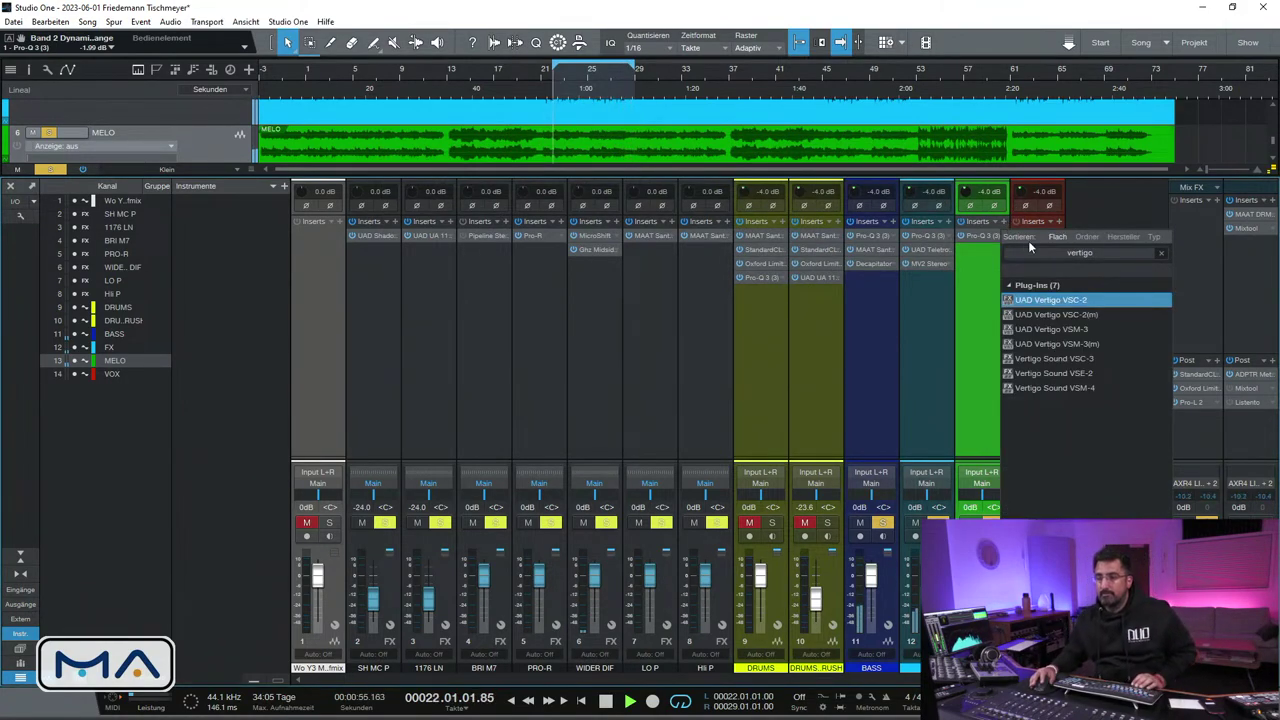
left_click(1050, 329)
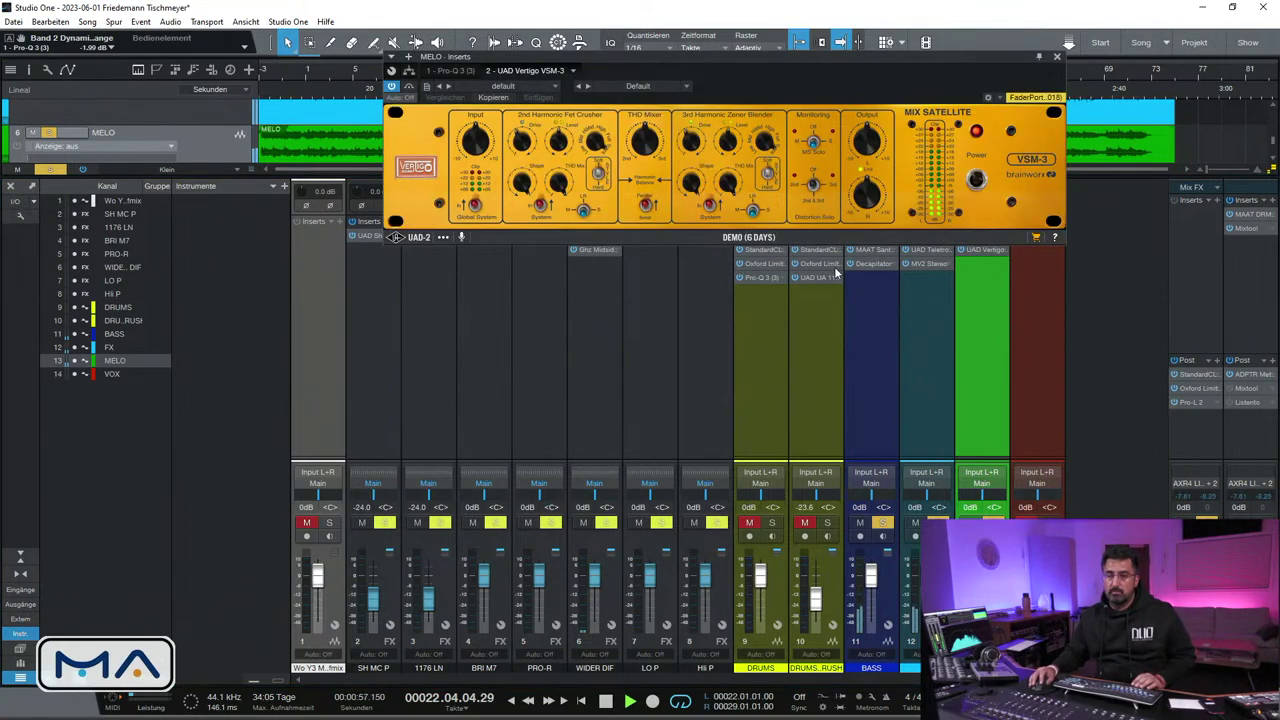
Adjust the VSM-3's harmonic stages during playback, with FET mix at 66% and Zener blender drive at 61%, and close its window
left_click(709, 210)
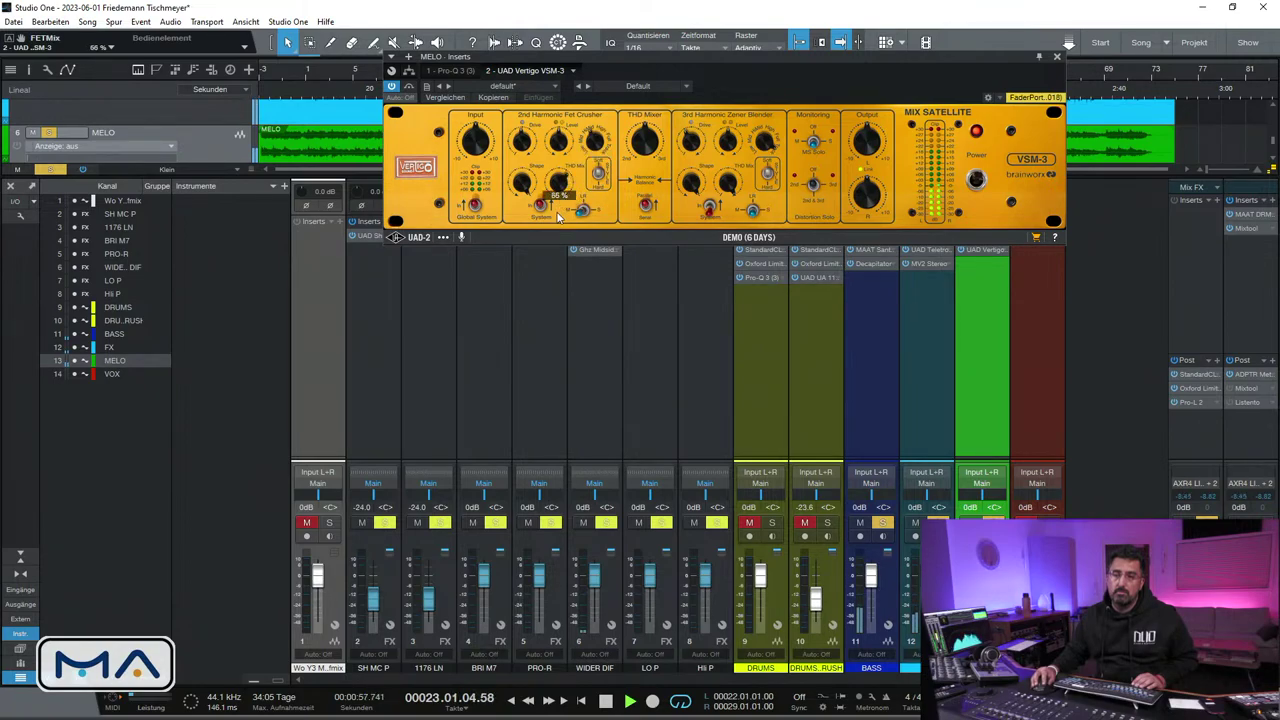
left_click_drag(520, 188, 518, 197)
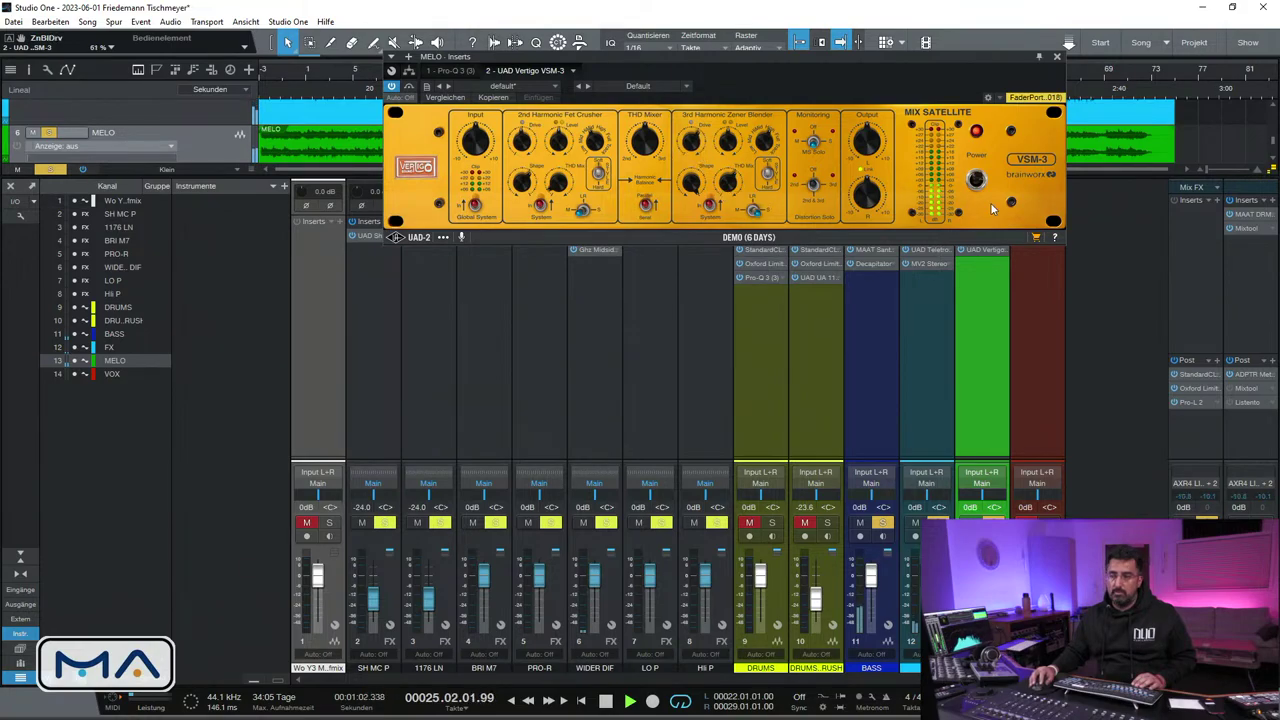
left_click(1057, 57)
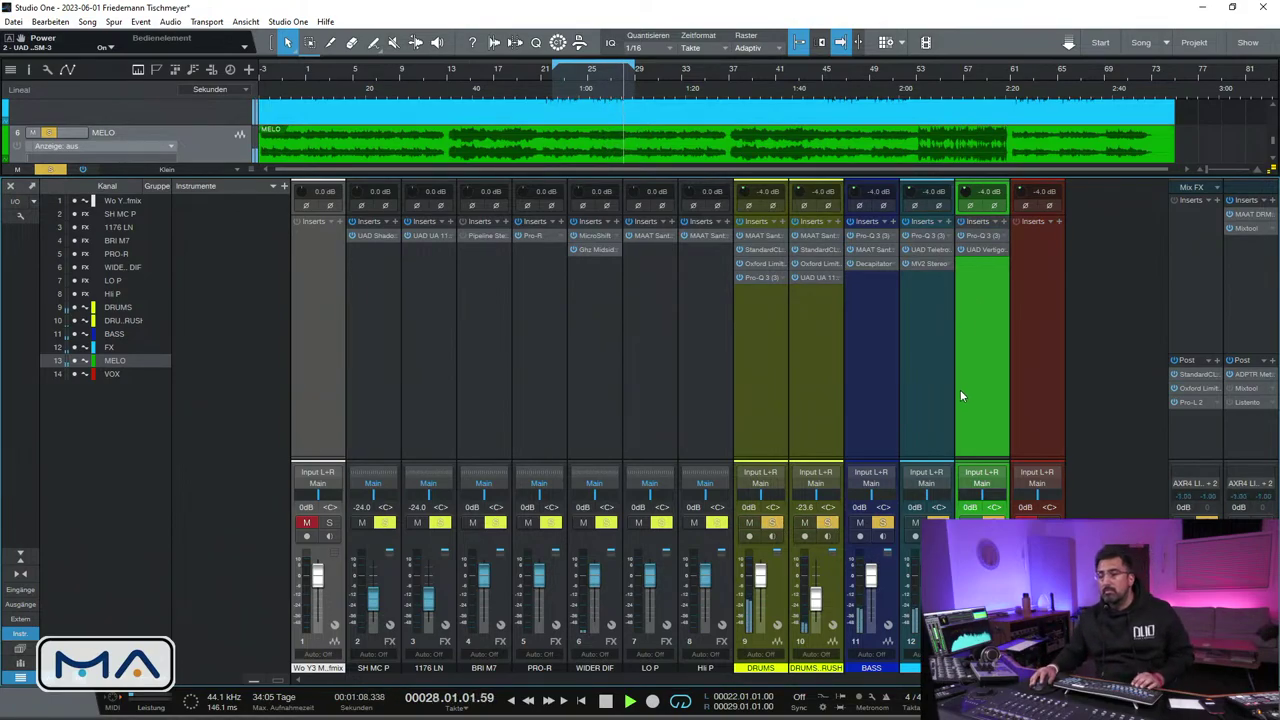
Set the MELO channel's input gain to -4.5 dB after trying -5 dB, and stop playback
left_click(1004, 222)
left_click(982, 302)
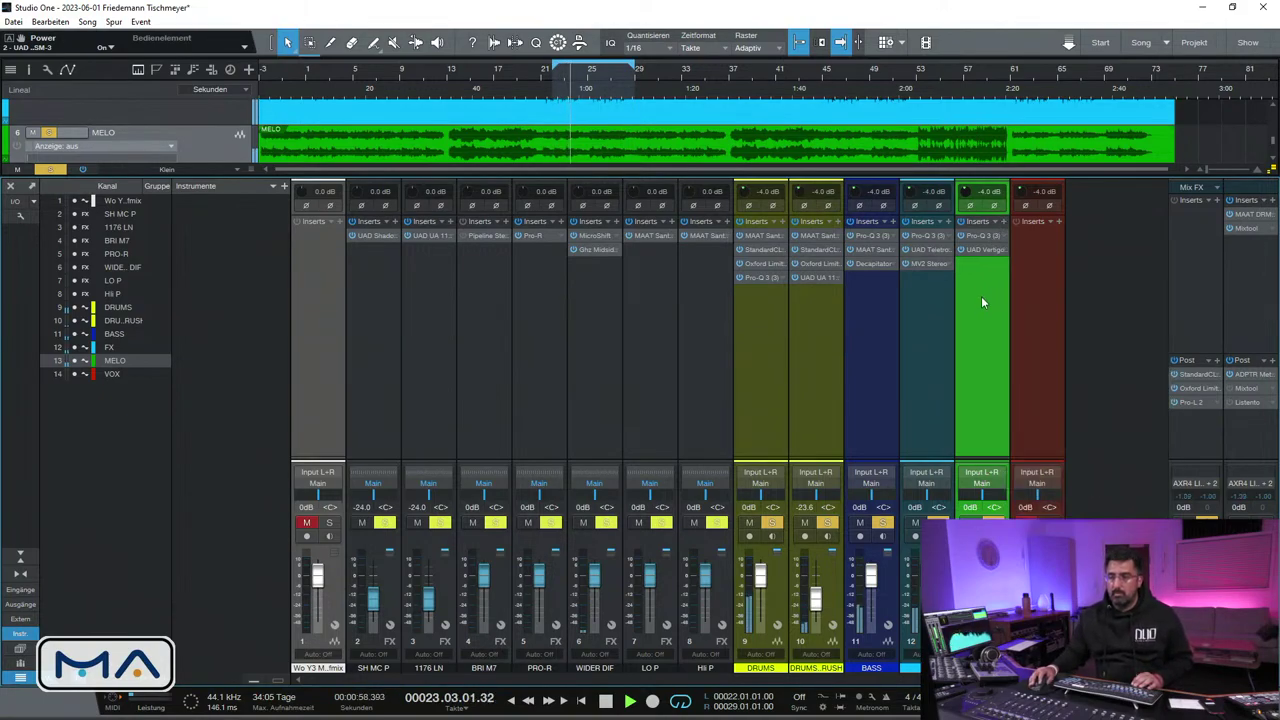
left_click(991, 193)
type("-5")
key("Return")
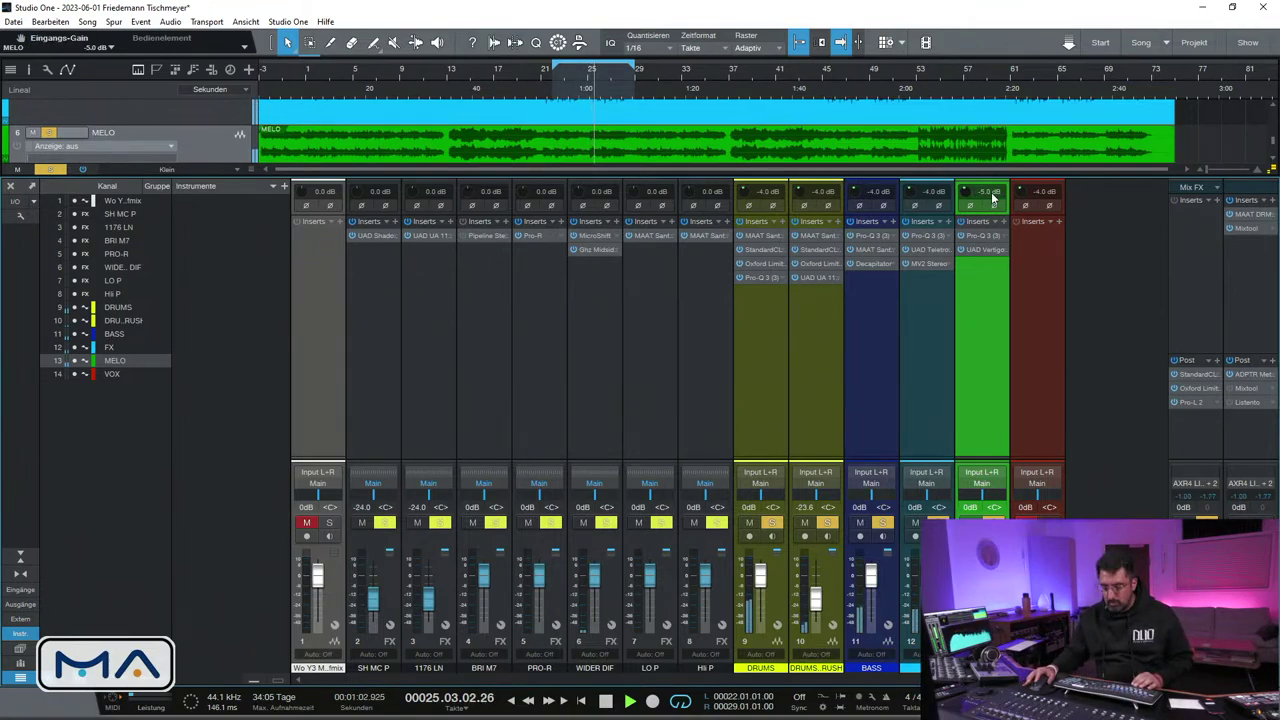
left_click(991, 193)
type("-4.5")
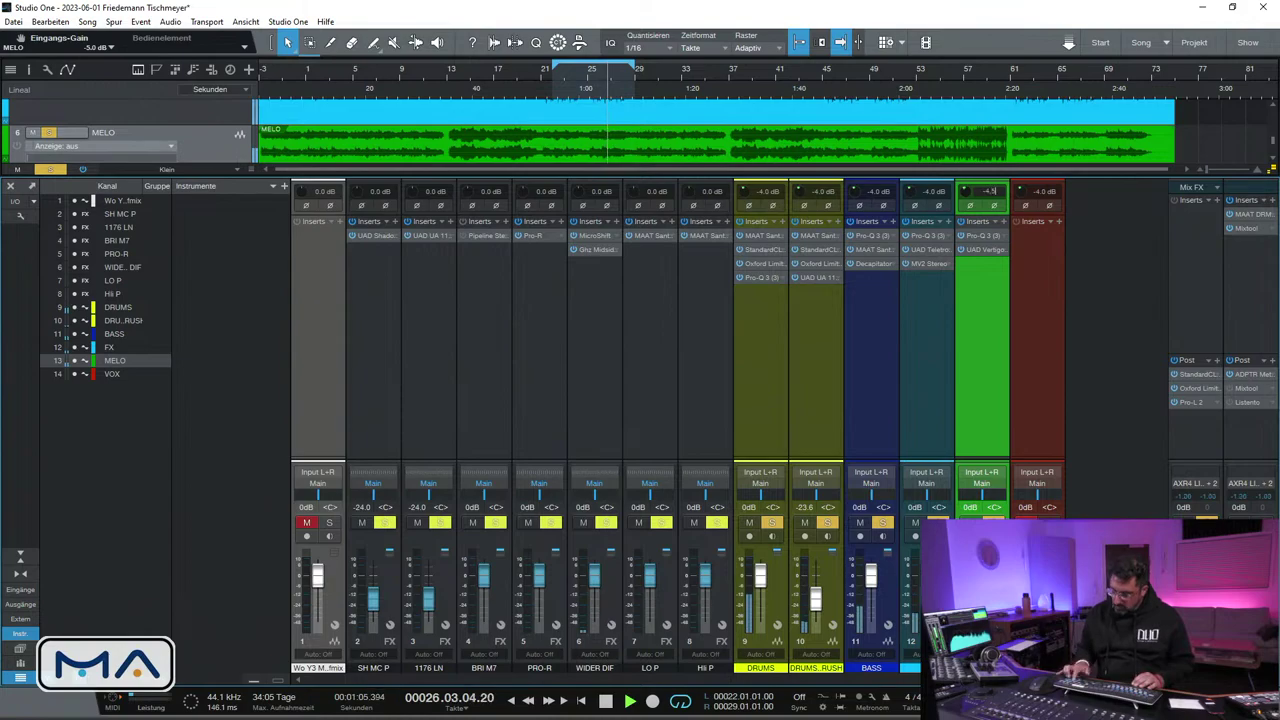
key("Return")
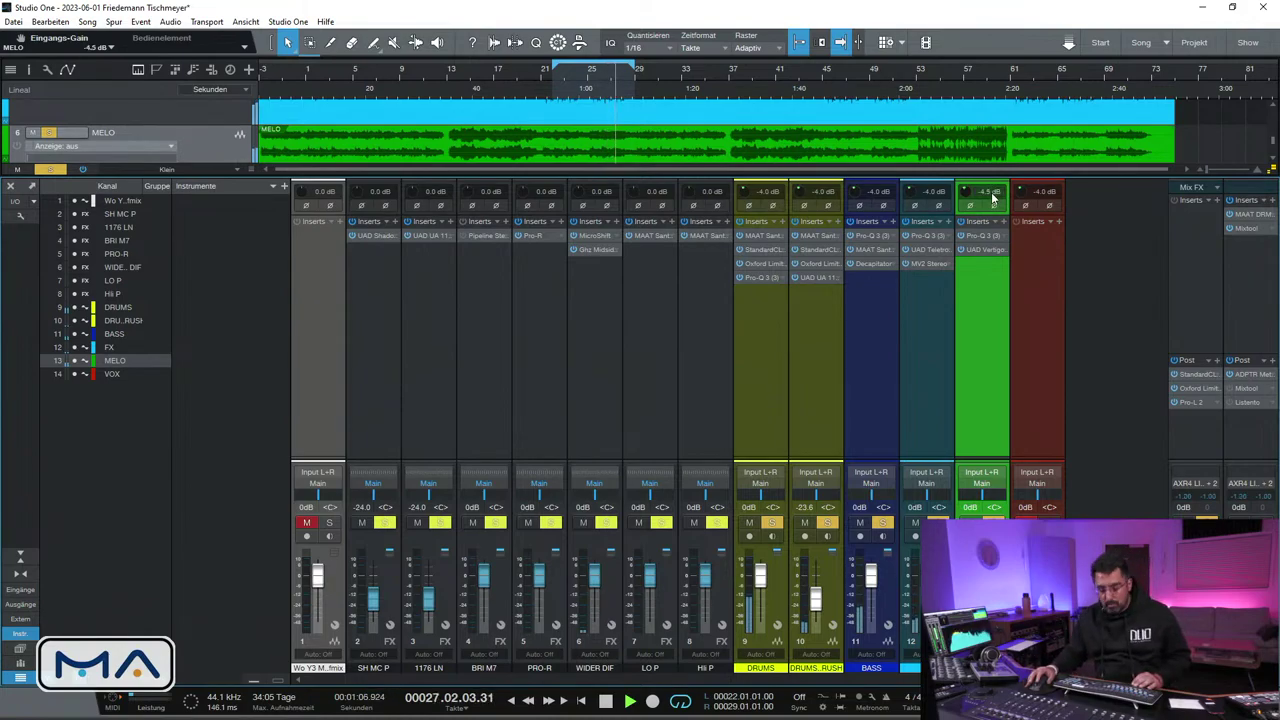
key("space")
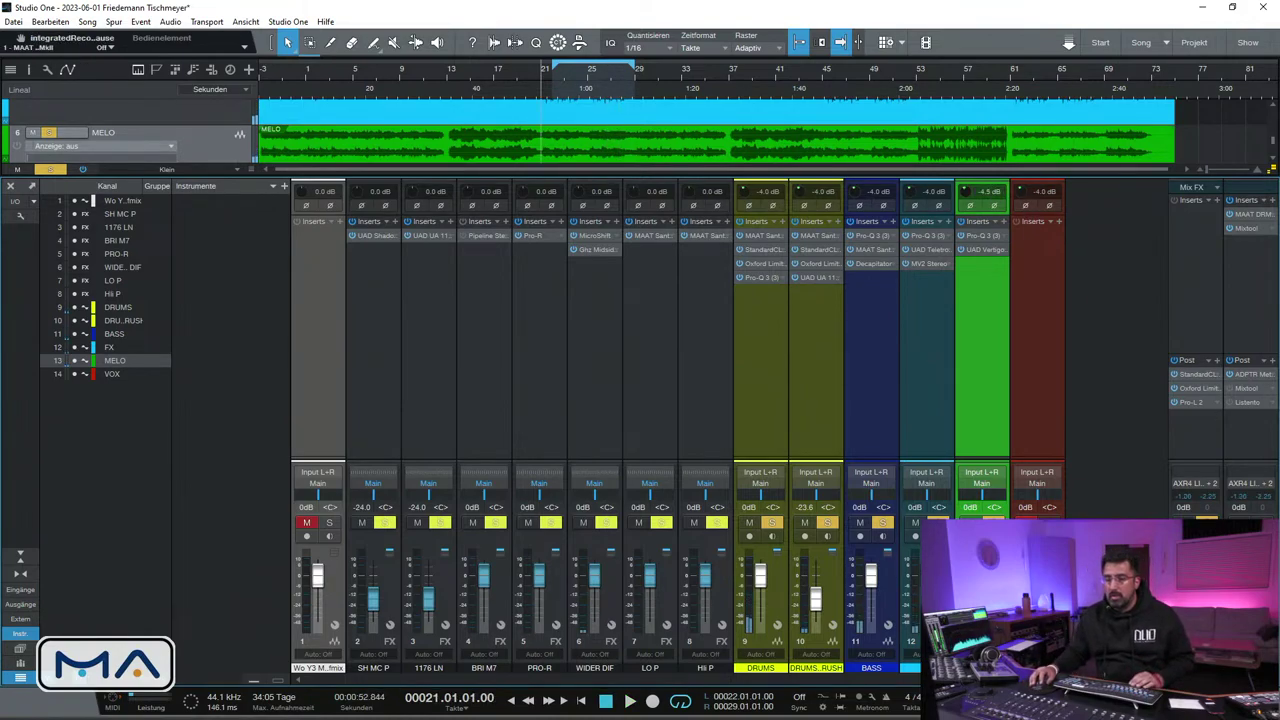
Clear all solos and set the loop range from bar 14 to bar 21
left_click(1207, 519)
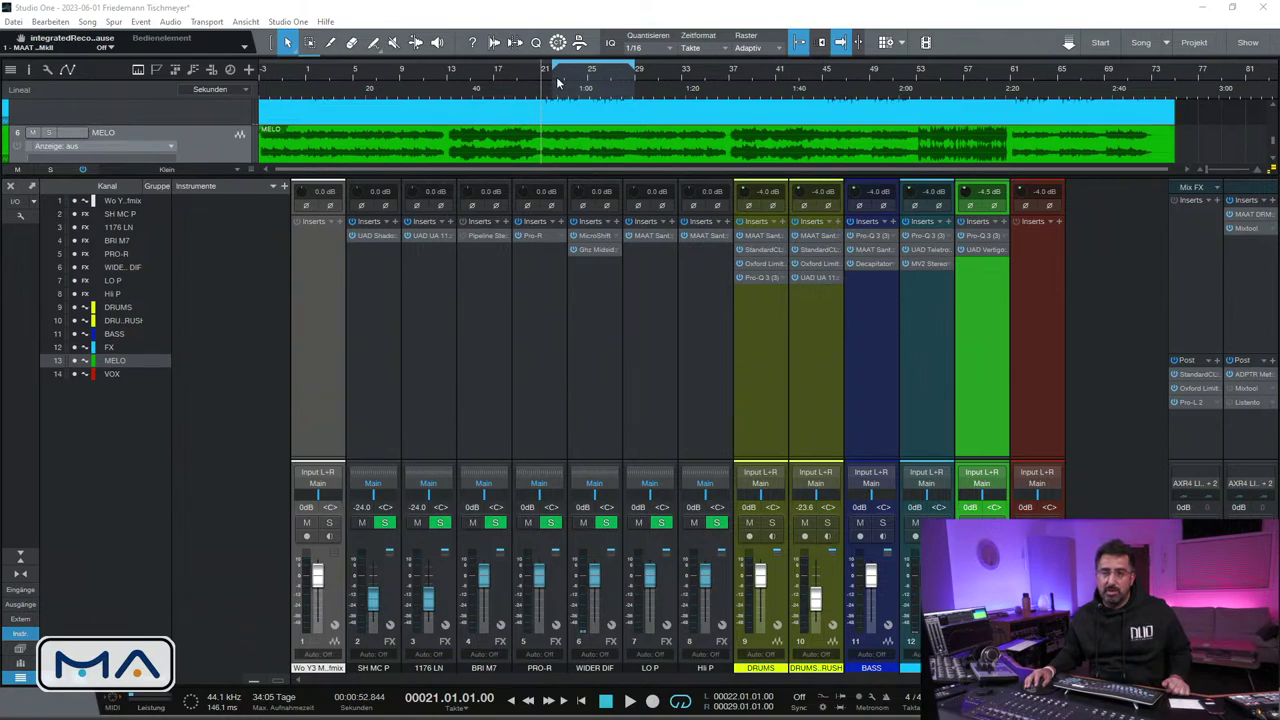
left_click(480, 75)
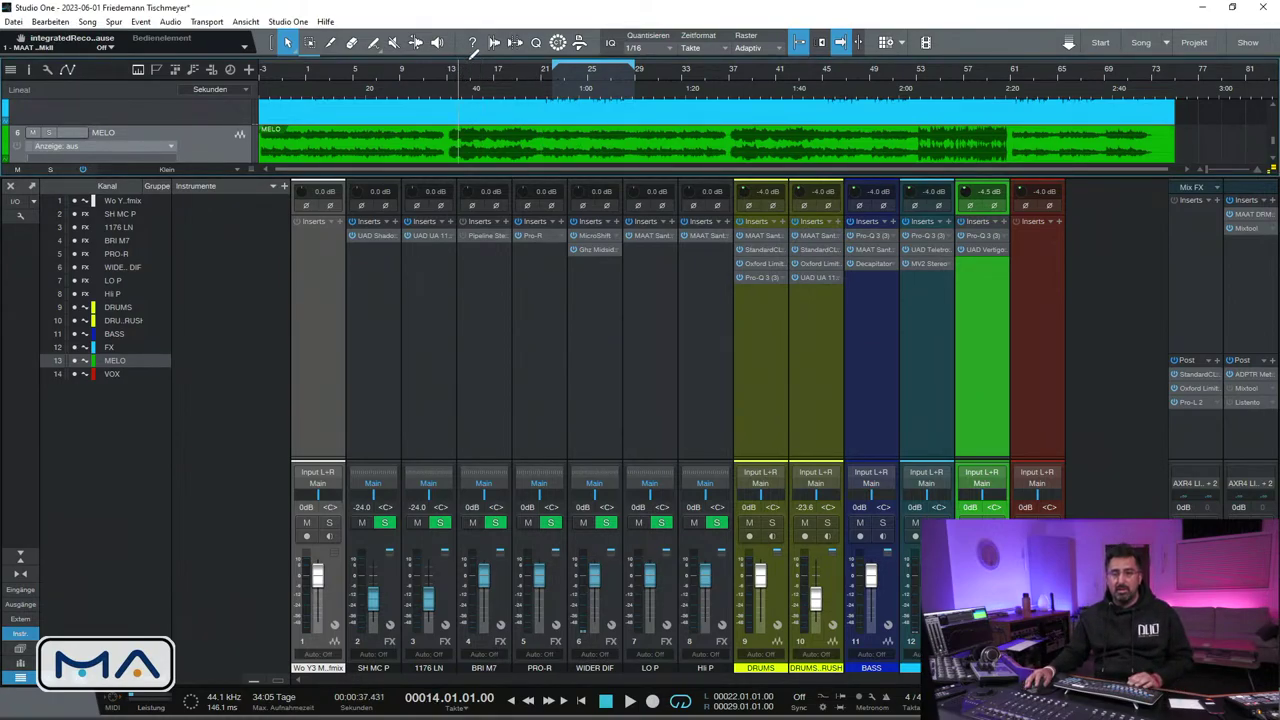
left_click_drag(467, 62, 544, 62)
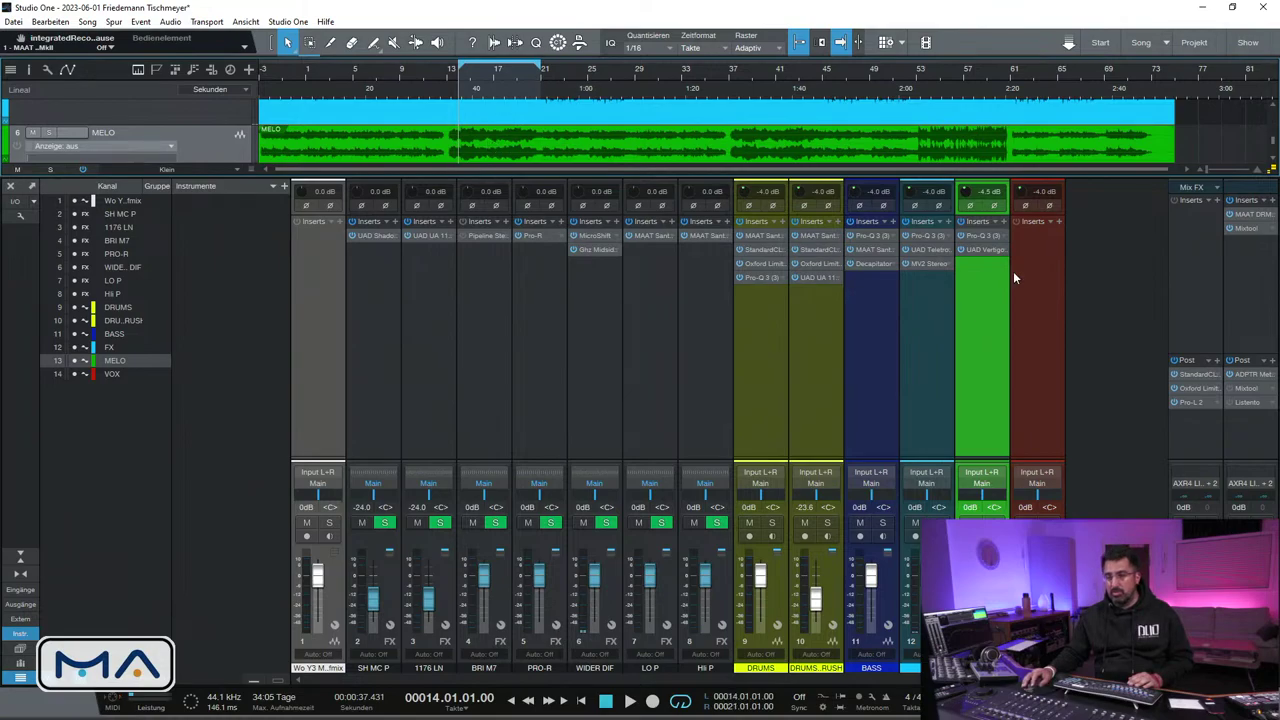
Add a mid-range bell band to the MELO channel's Pro-Q 3 during playback, with 0.22 dB gain and a dynamic range, and close its window
key("space")
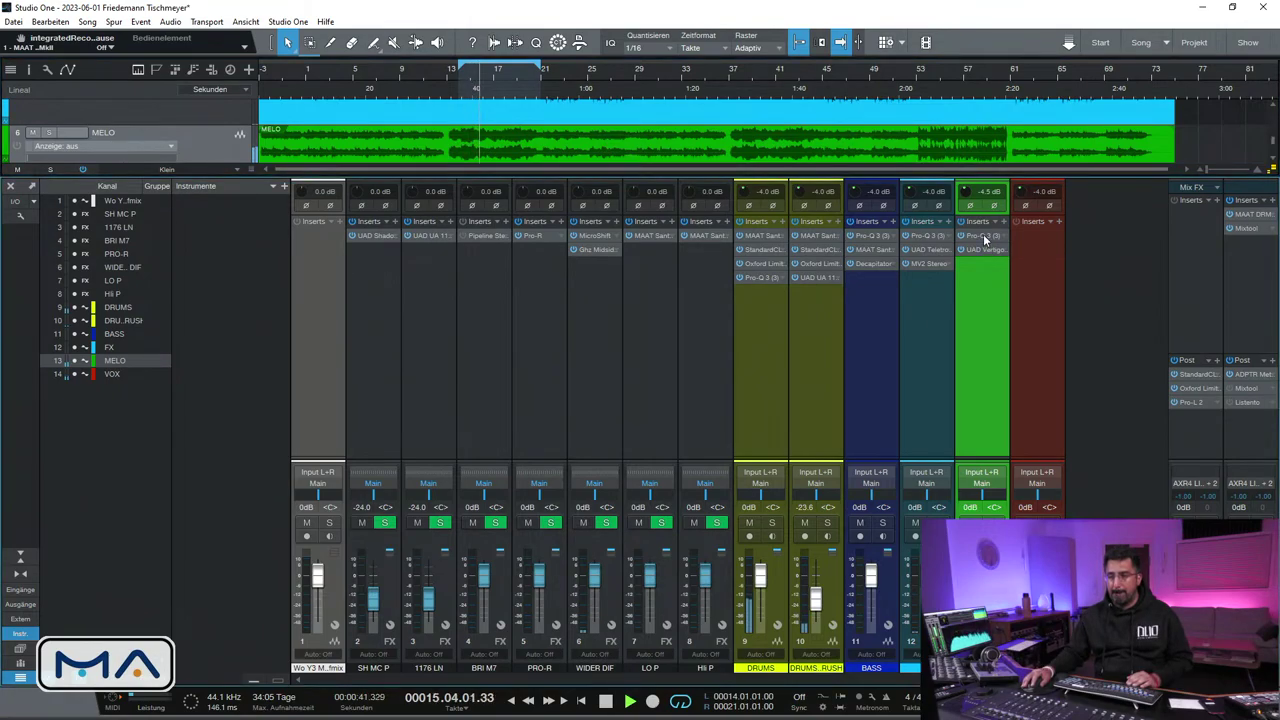
left_click(982, 235)
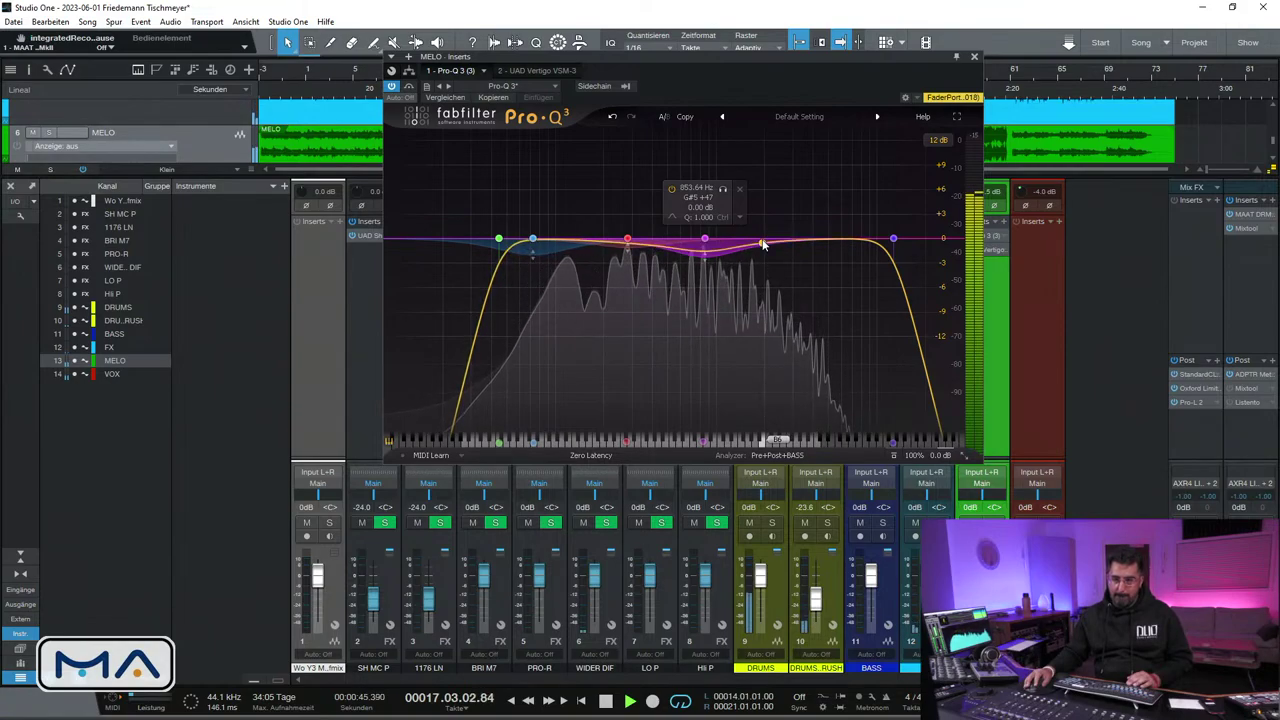
left_click_drag(748, 246, 681, 240)
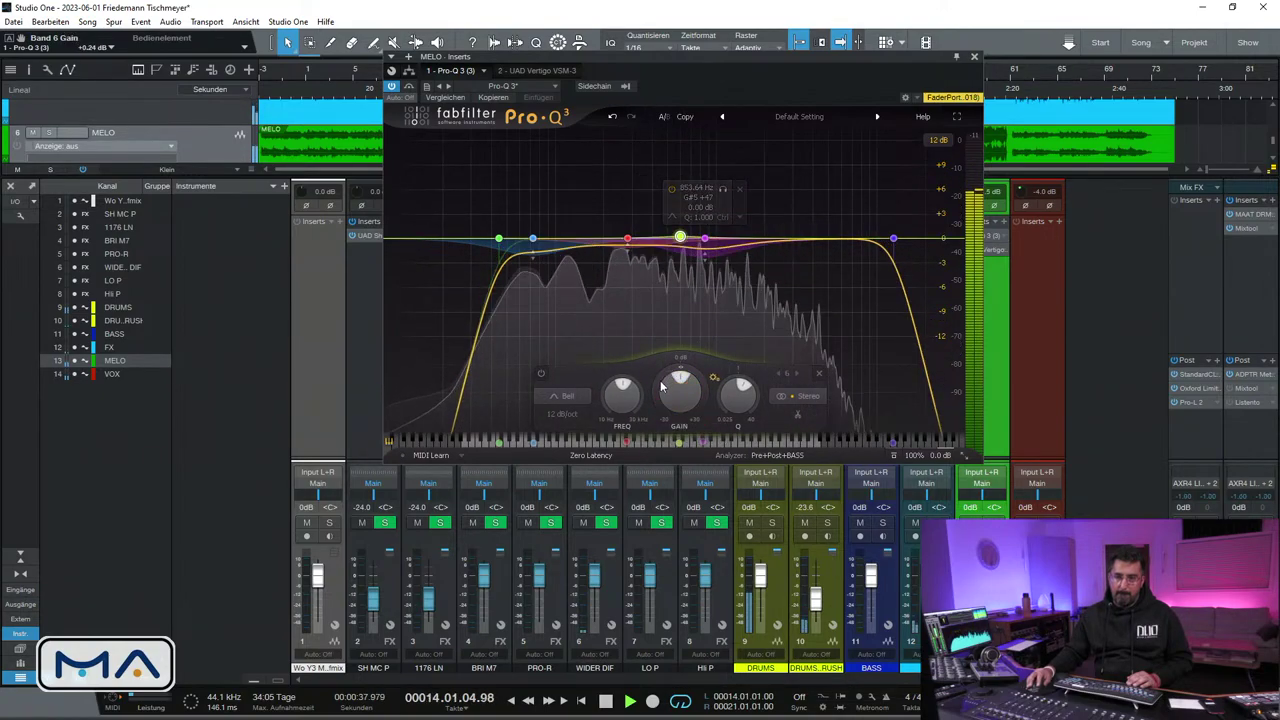
left_click_drag(658, 397, 677, 403)
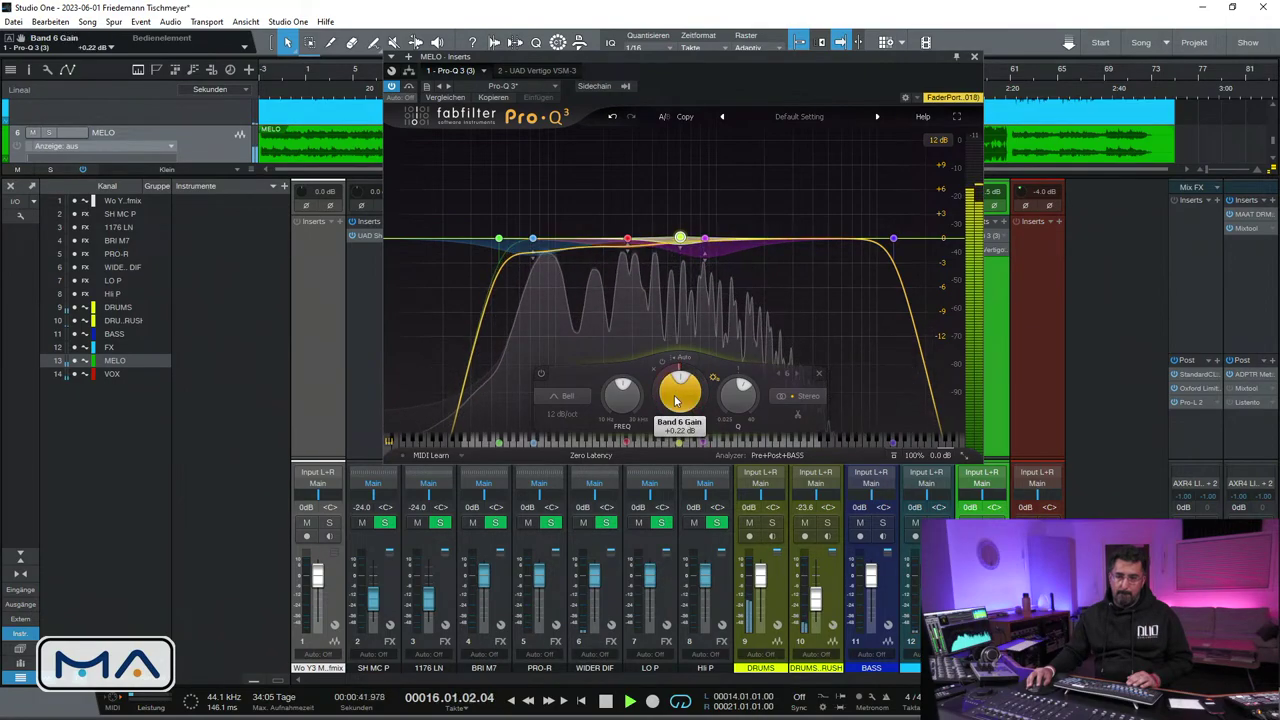
left_click(974, 56)
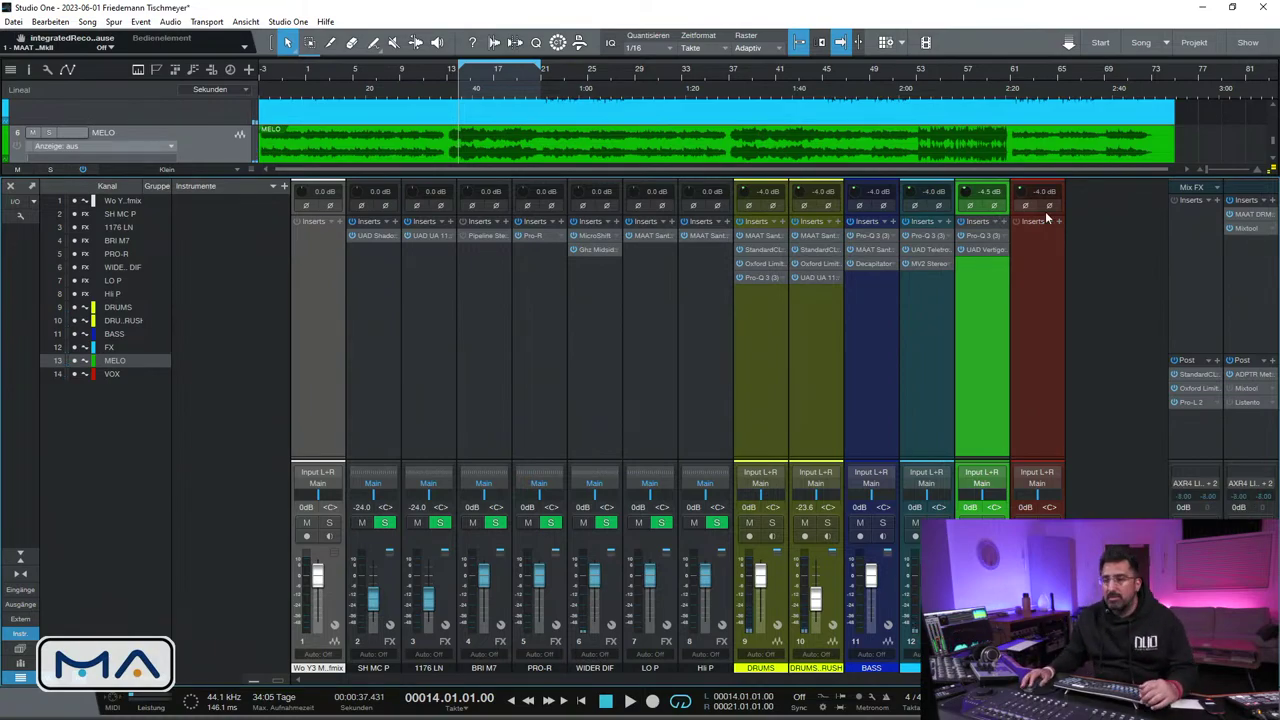
Check the full mix's loudness and dynamics on the Listen Bus's MAAT DRMeter MkII during playback after resetting it, and close the meter
left_click(1253, 214)
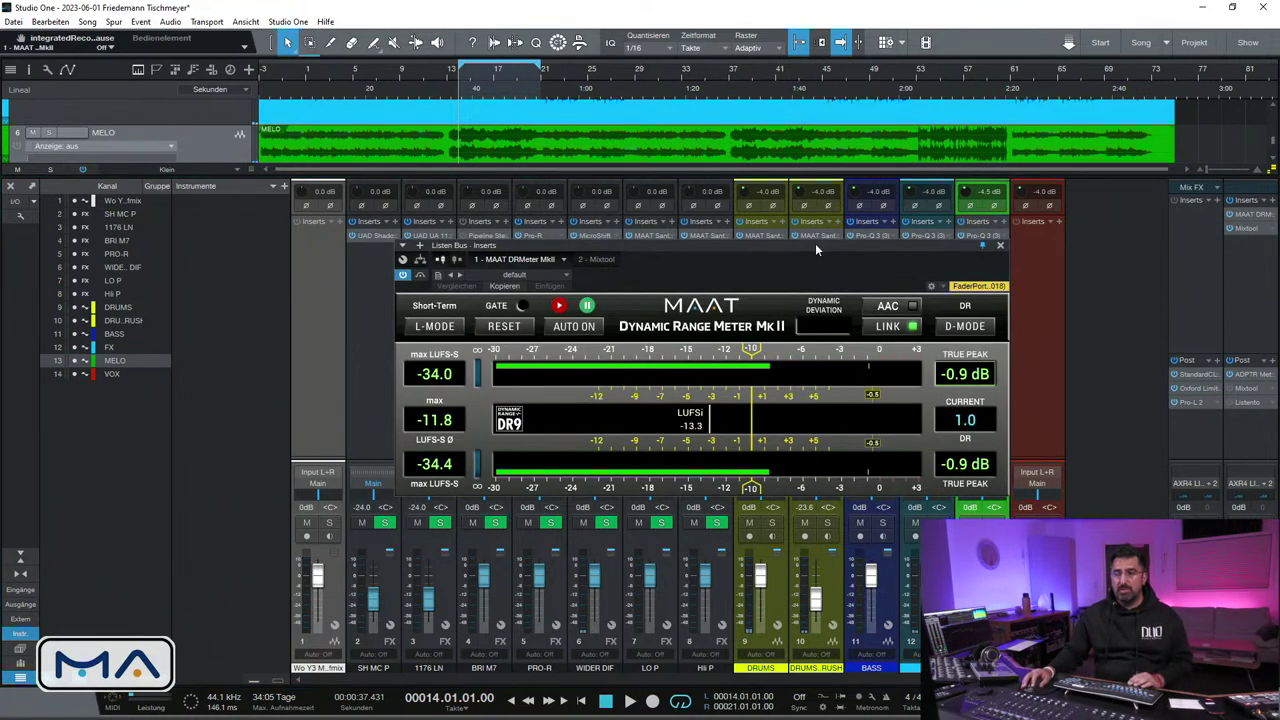
key("space")
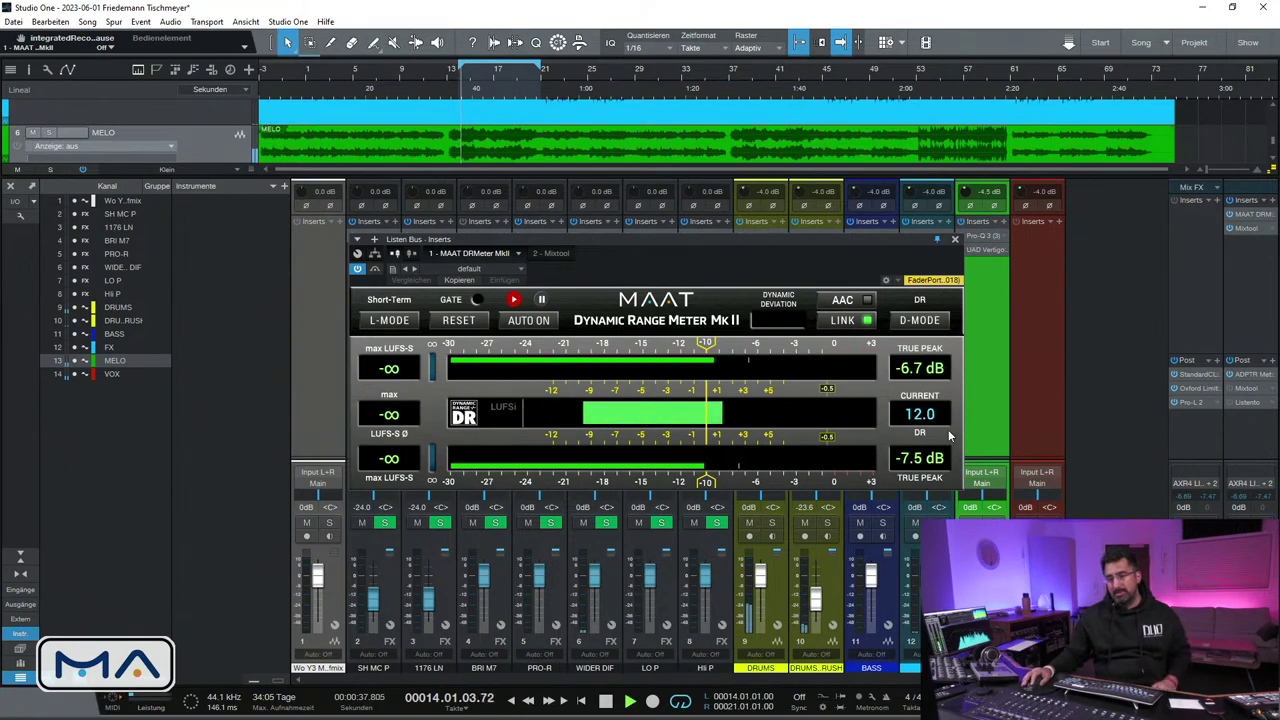
left_click(459, 322)
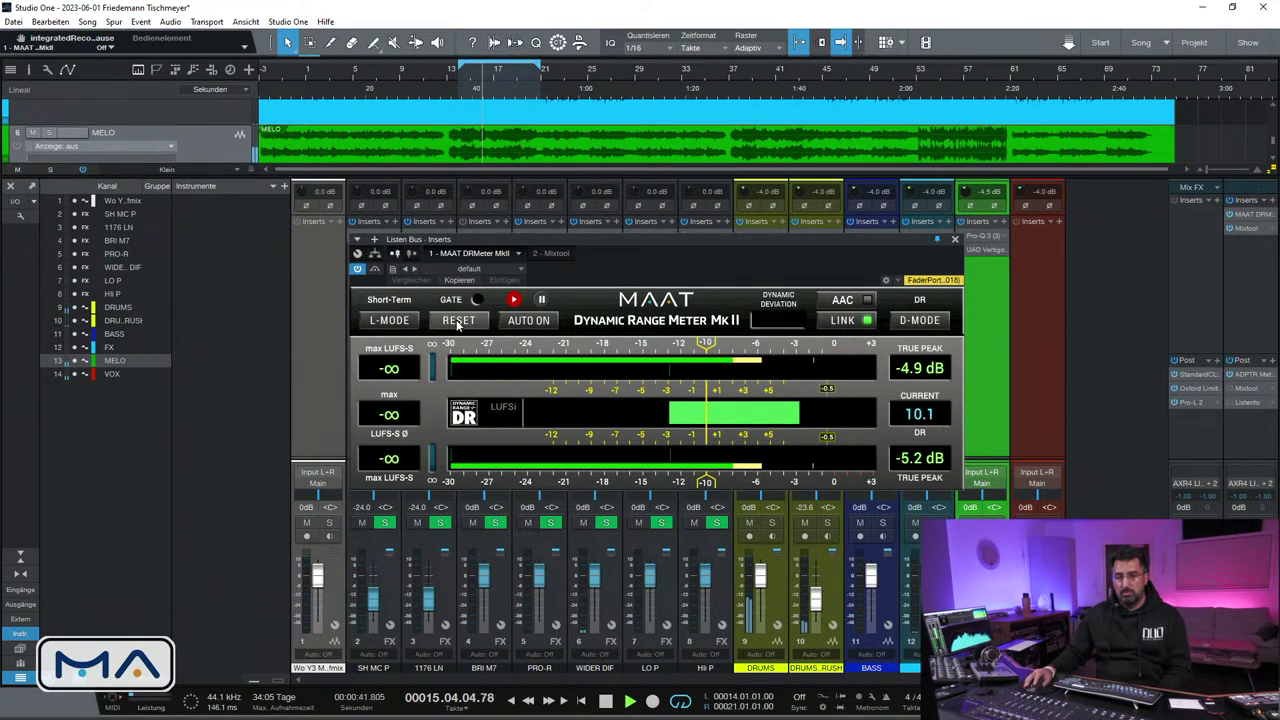
left_click(954, 241)
key("space")
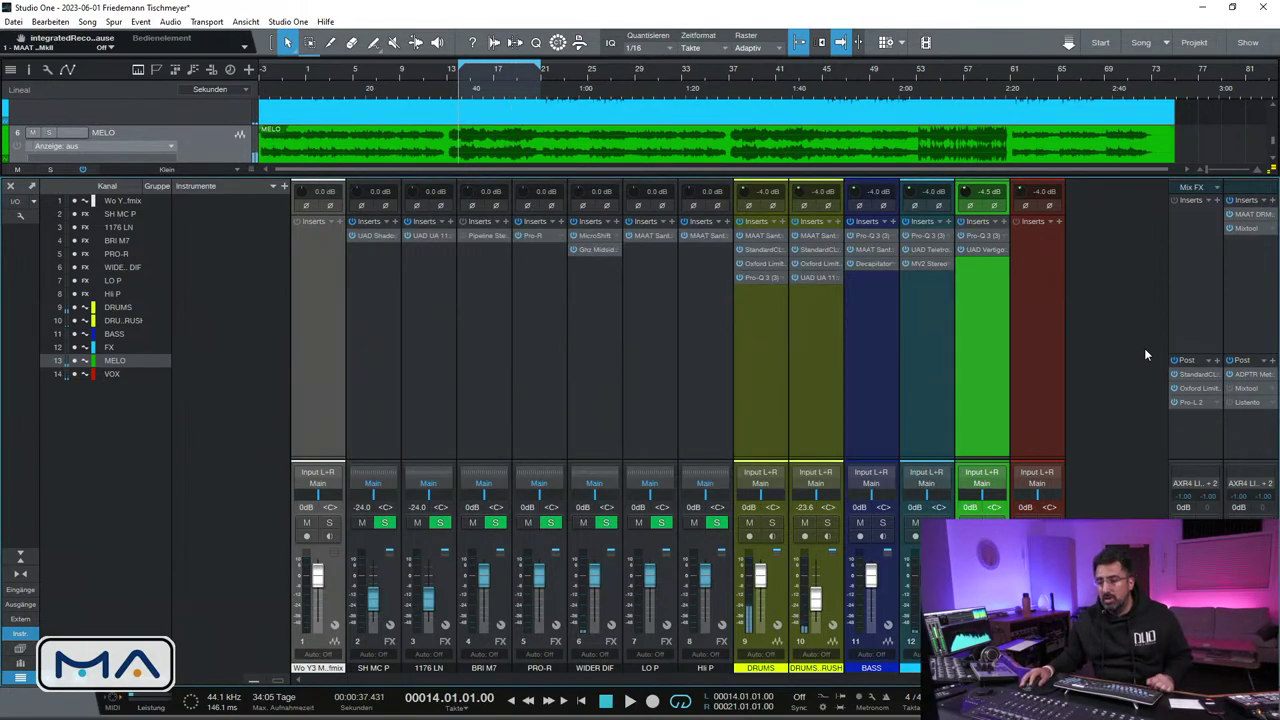
Select and solo the VOX channel and add the MAAT SantaCruzEQ to its inserts
left_click(1033, 312)
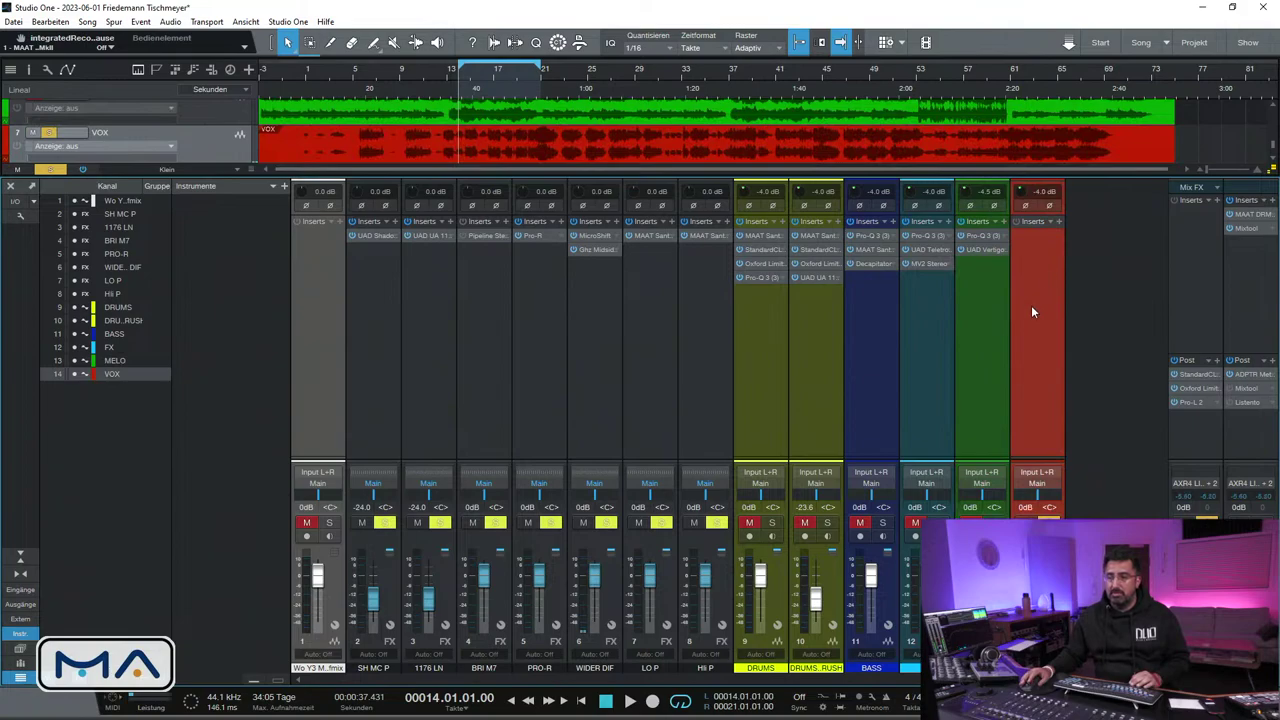
left_click(1060, 222)
type("santa")
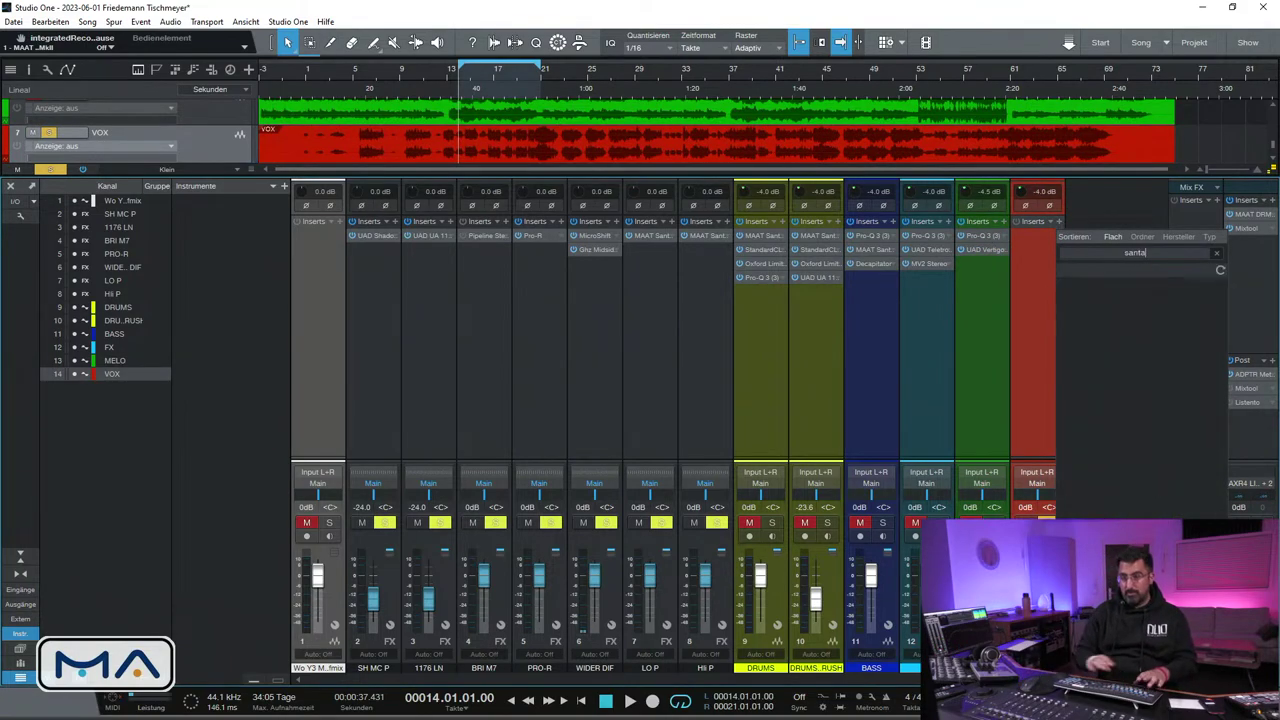
double_click(1080, 316)
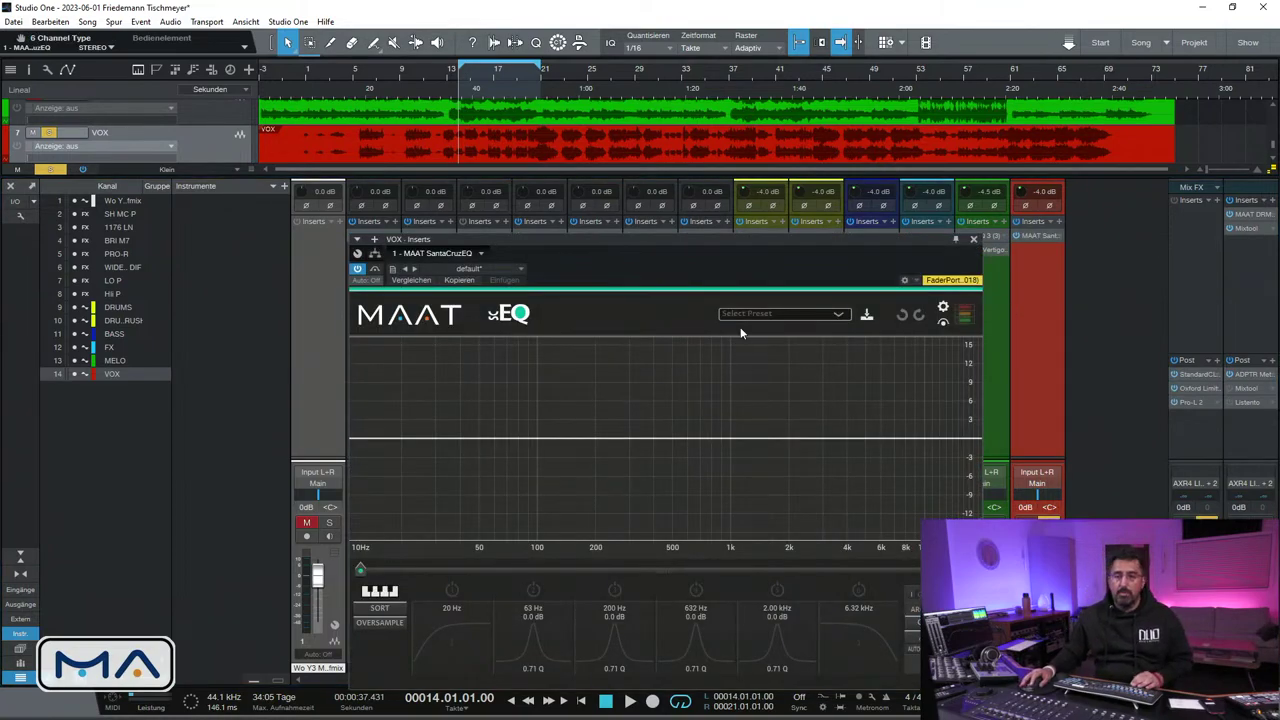
Enable band 1 of the VOX channel's SantaCruzEQ as an LC2 low cut at 75 Hz and stop playback
left_click(450, 589)
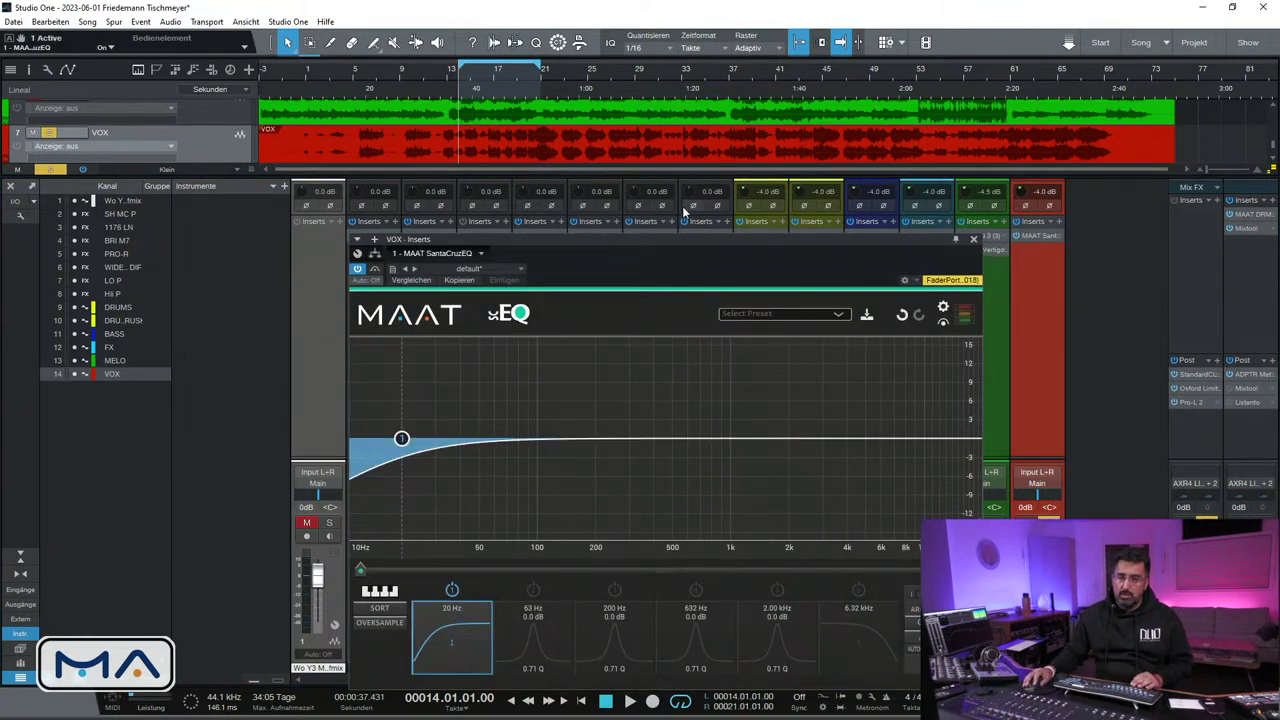
left_click_drag(683, 235, 705, 87)
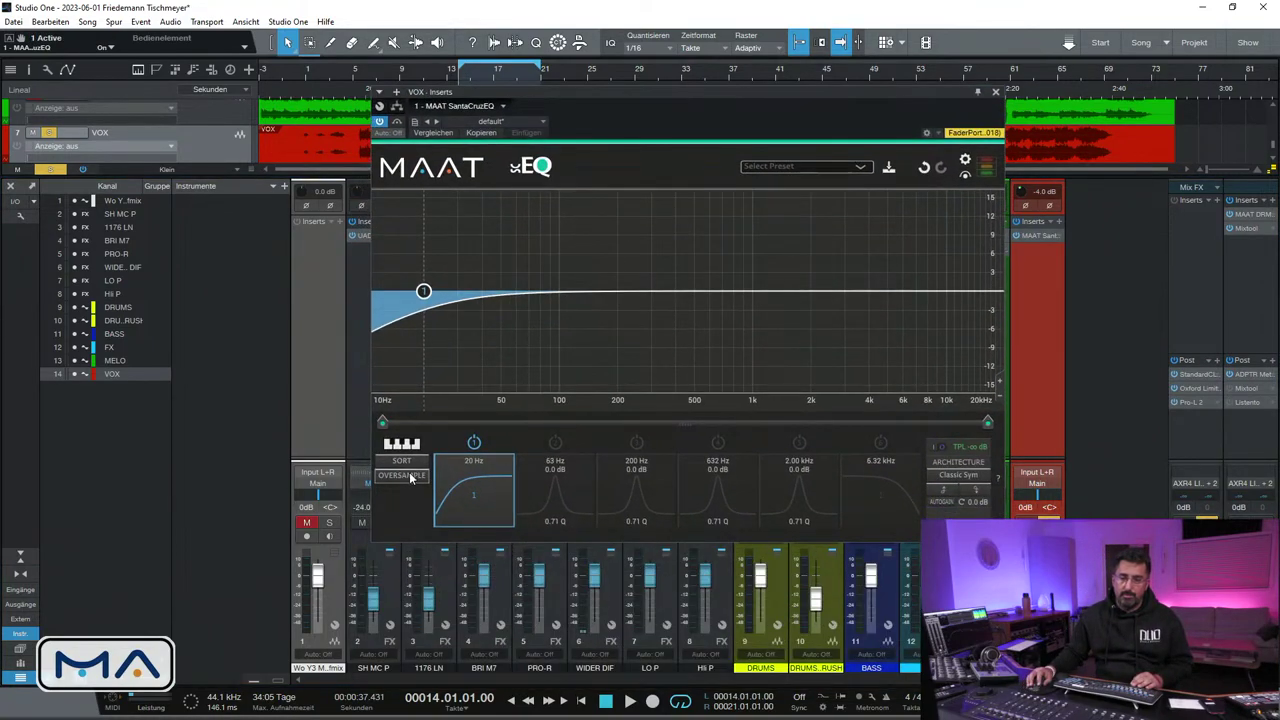
mouse_move(428, 292)
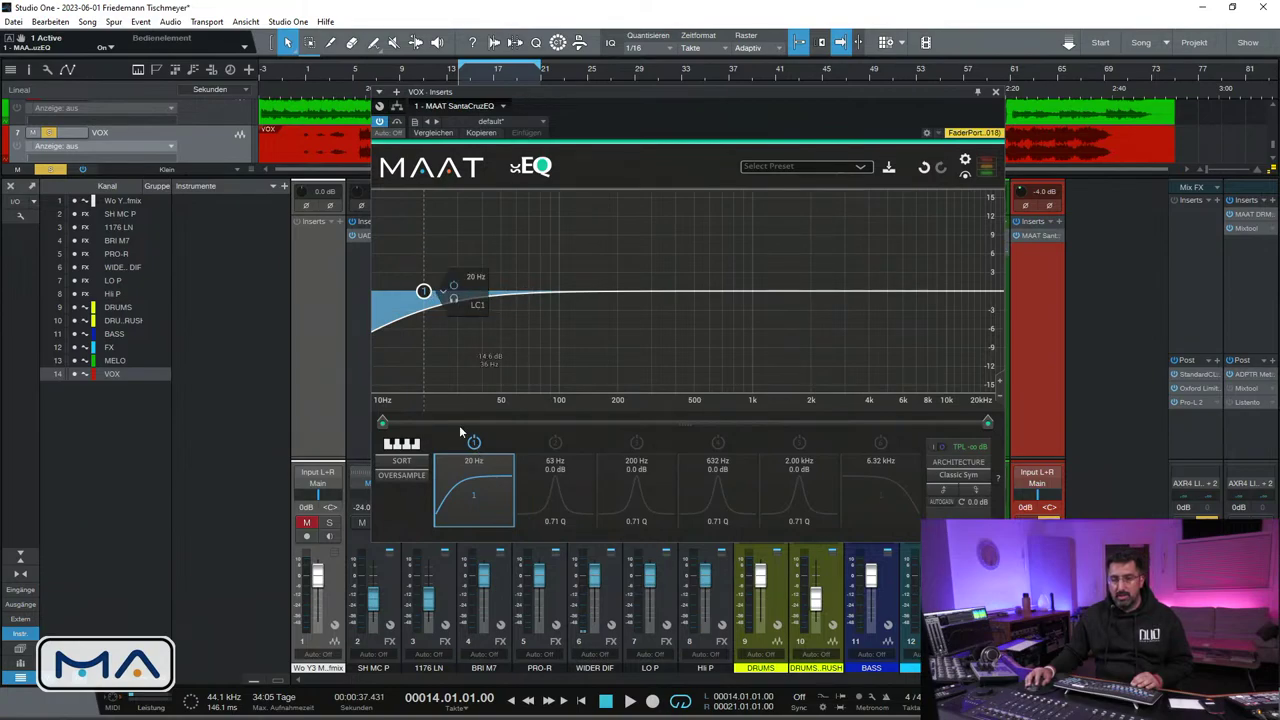
left_click(479, 311)
left_click(488, 324)
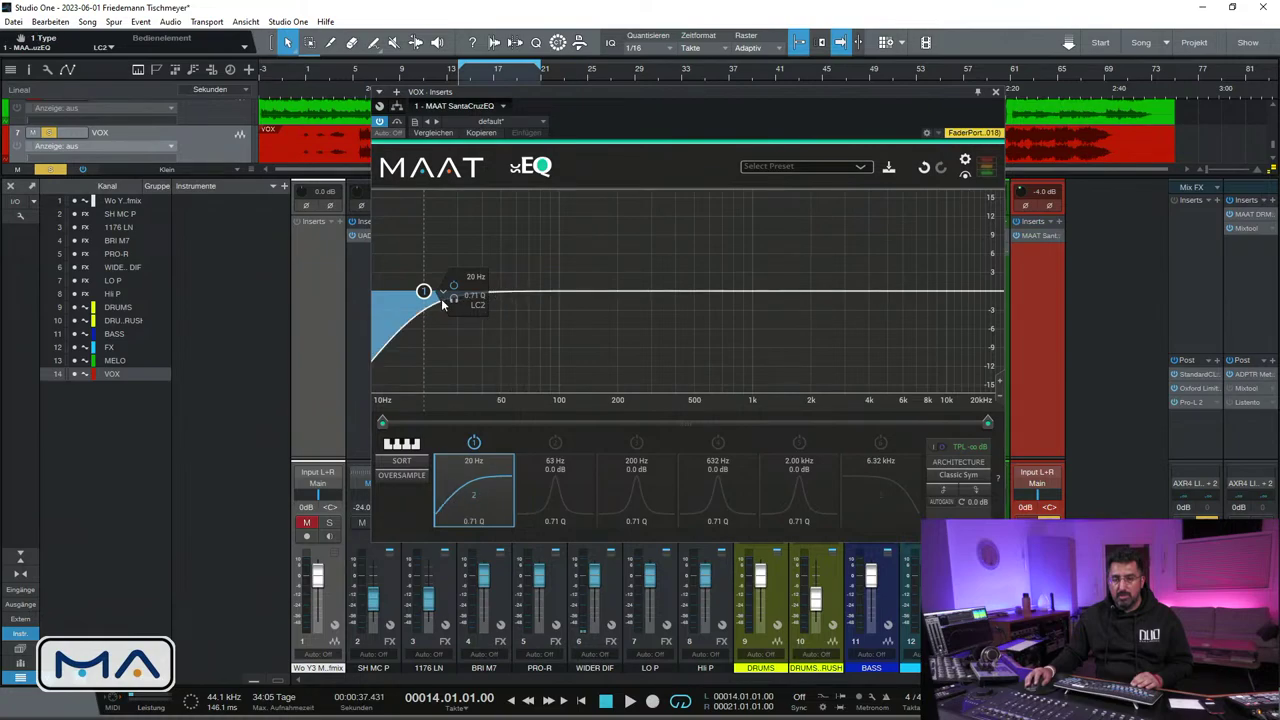
left_click_drag(455, 304, 567, 307)
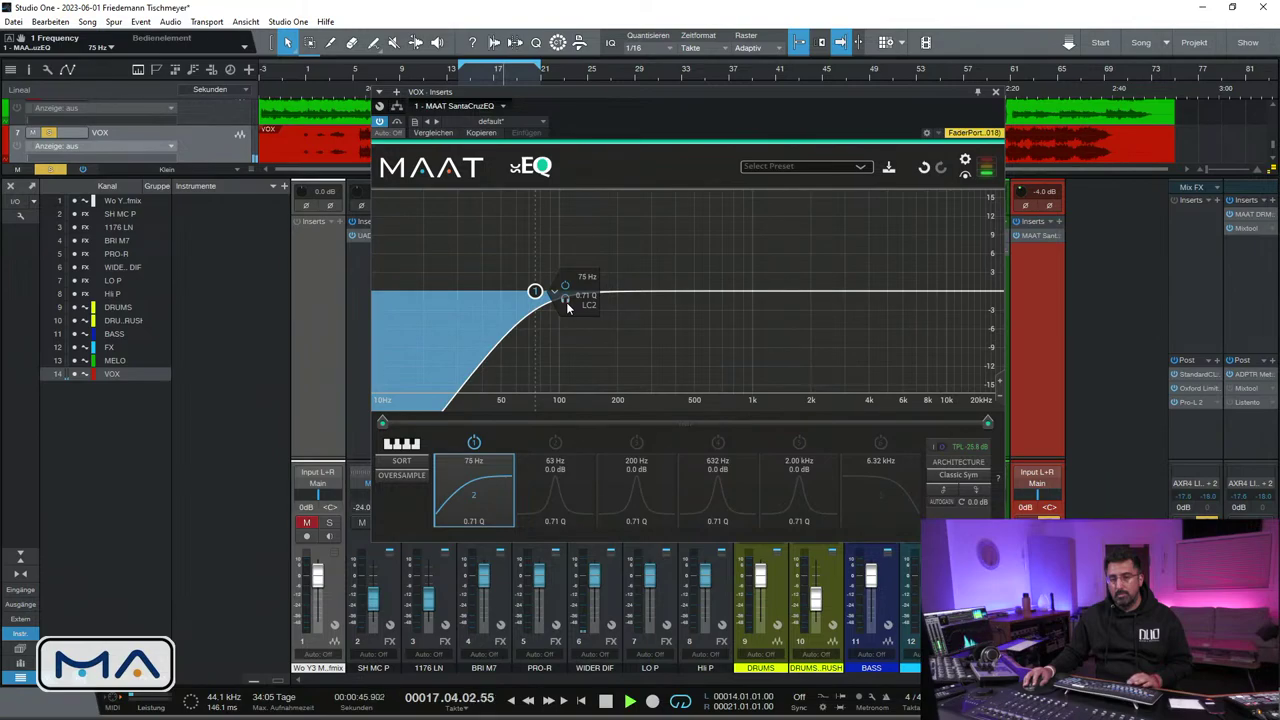
key("space")
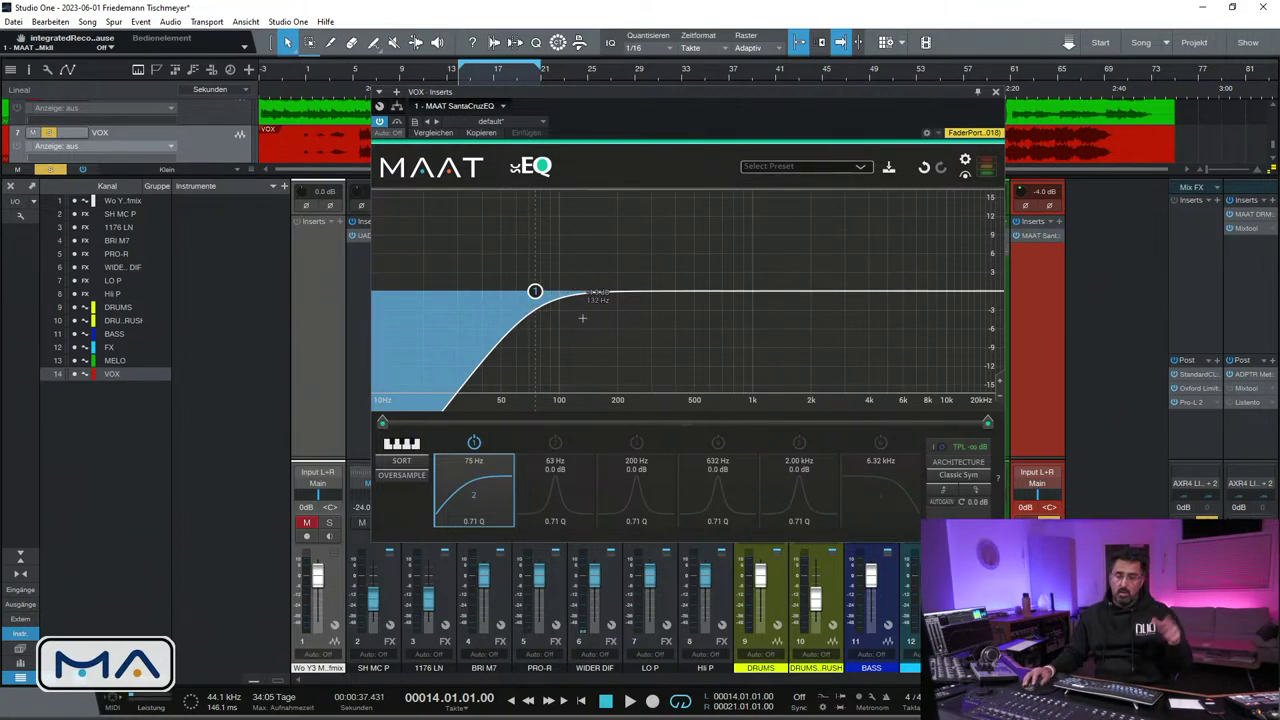
Enable EQ band 2 on VOX and set a narrow bell cut of about 2 dB at 280 Hz with Q 6.91
left_click(555, 443)
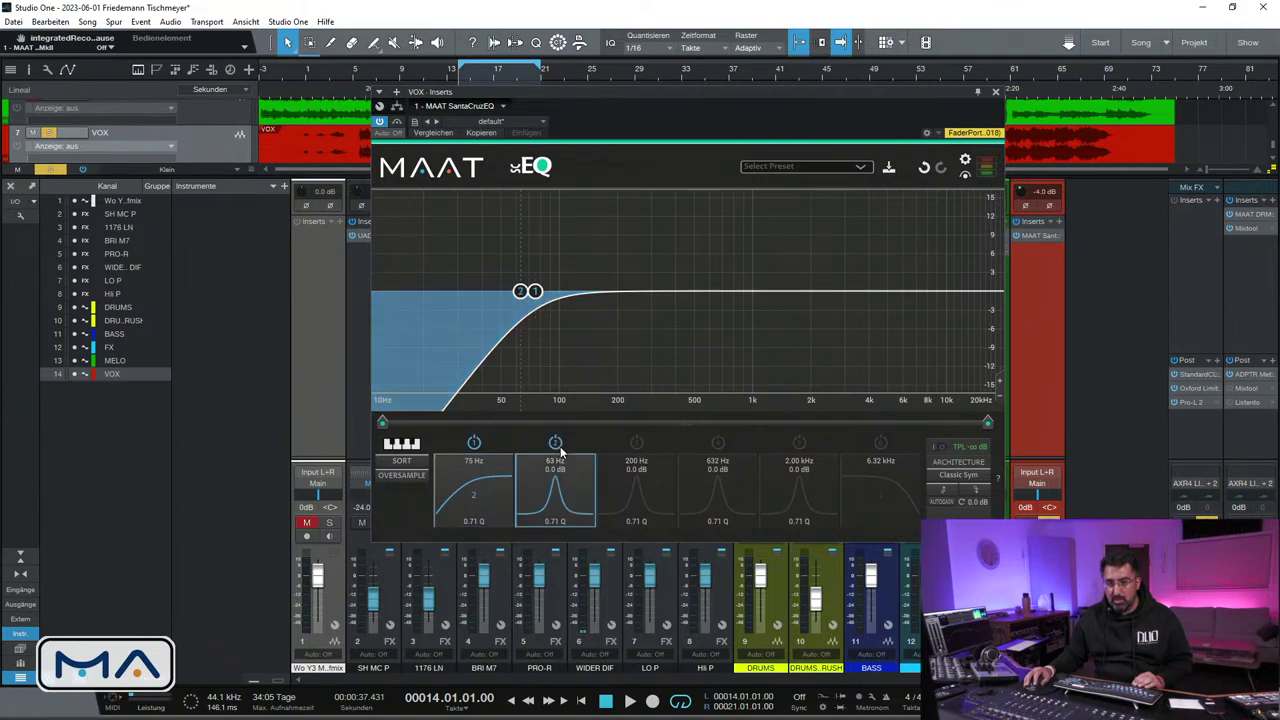
left_click_drag(520, 291, 648, 306)
key("space")
scroll(613, 243, "down", 2)
scroll(613, 243, "up", 5)
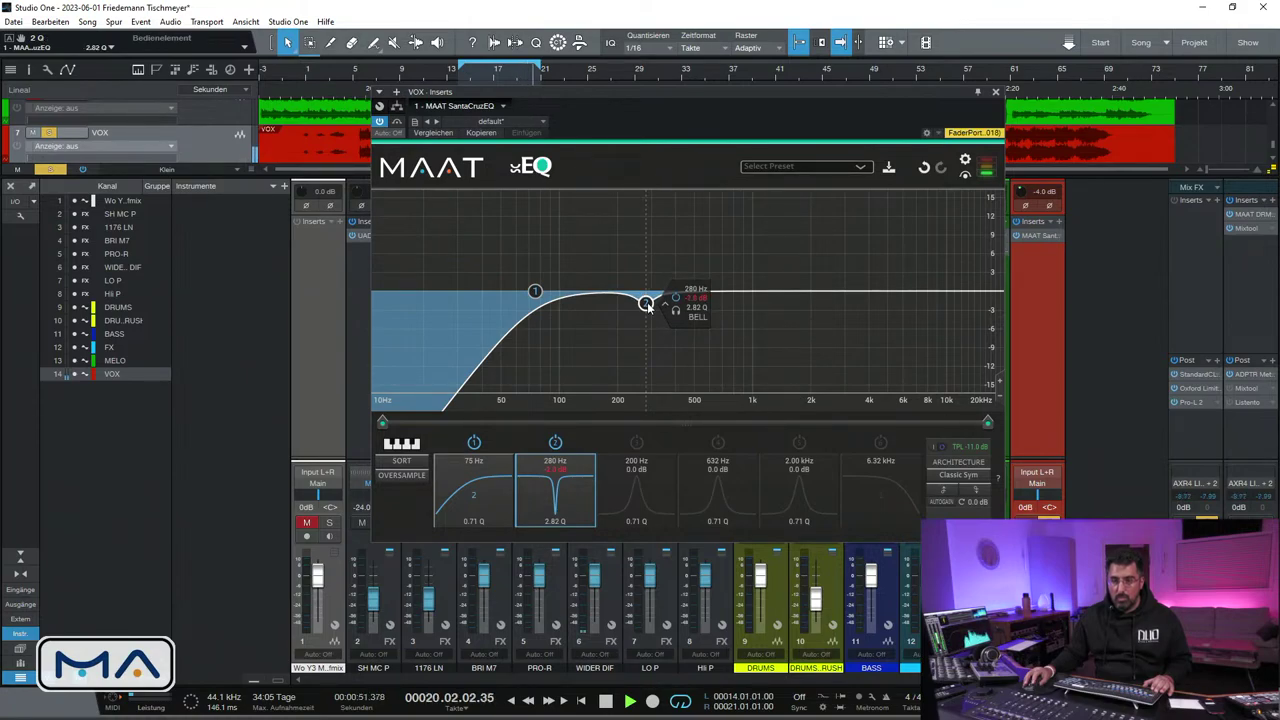
left_click_drag(571, 489, 571, 460)
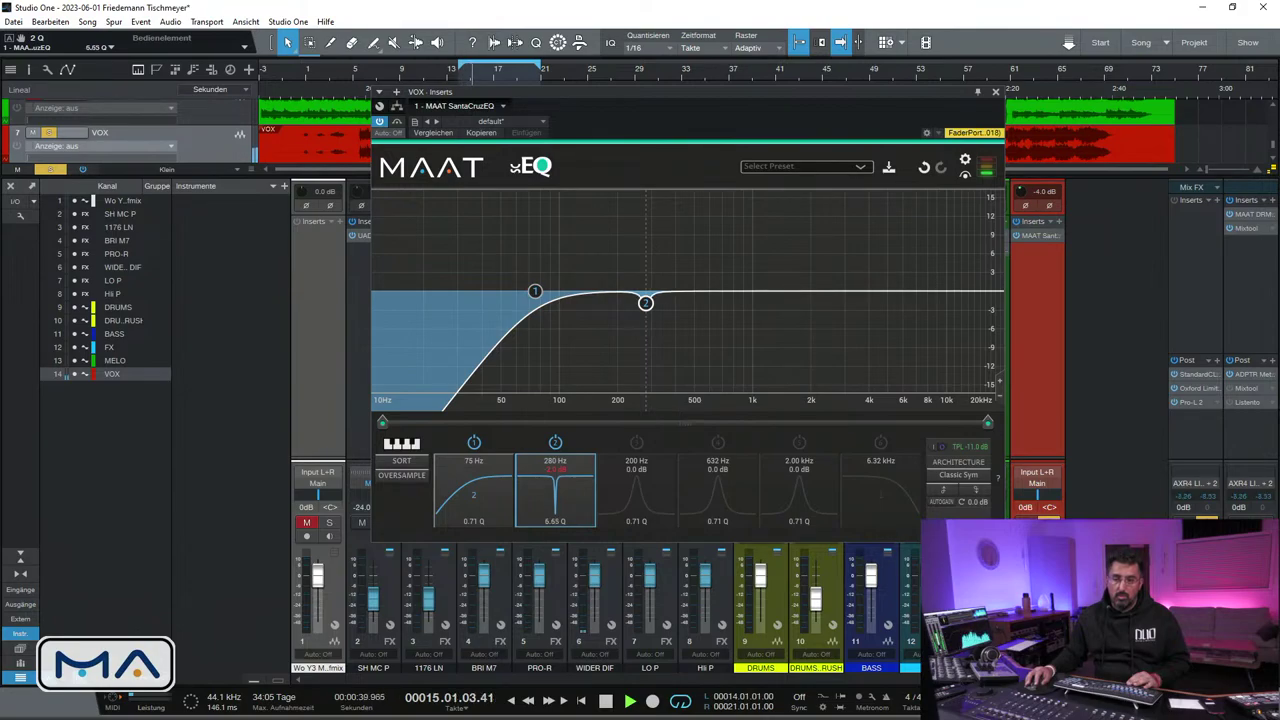
Enable EQ band 4 on VOX, set a narrow bell cut at 692 Hz with Q 5.19, and close the SantaCruzEQ window
left_click(718, 442)
mouse_move(716, 292)
left_mouse_down()
mouse_move(743, 233)
mouse_move(749, 242)
mouse_move(749, 211)
mouse_move(731, 200)
mouse_move(726, 300)
left_mouse_up()
scroll(743, 234, "down", 4)
scroll(748, 240, "up", 6)
scroll(745, 238, "up", 3)
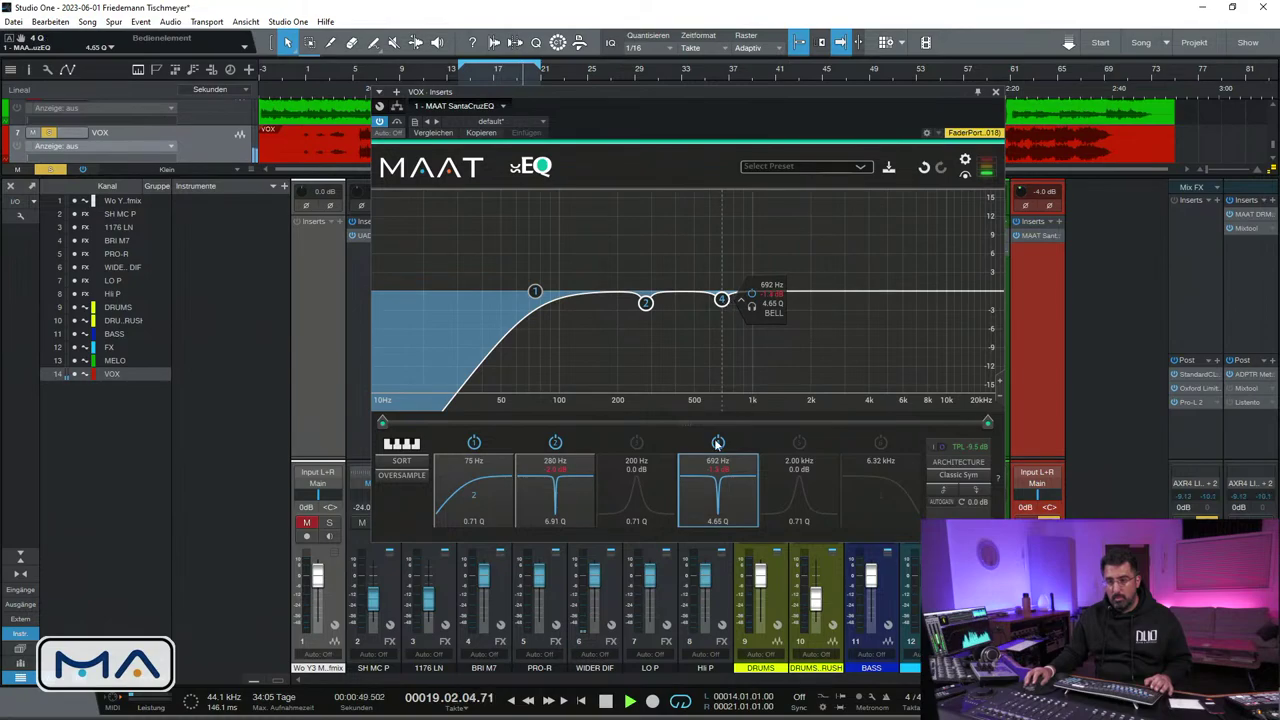
left_click_drag(718, 519, 718, 513)
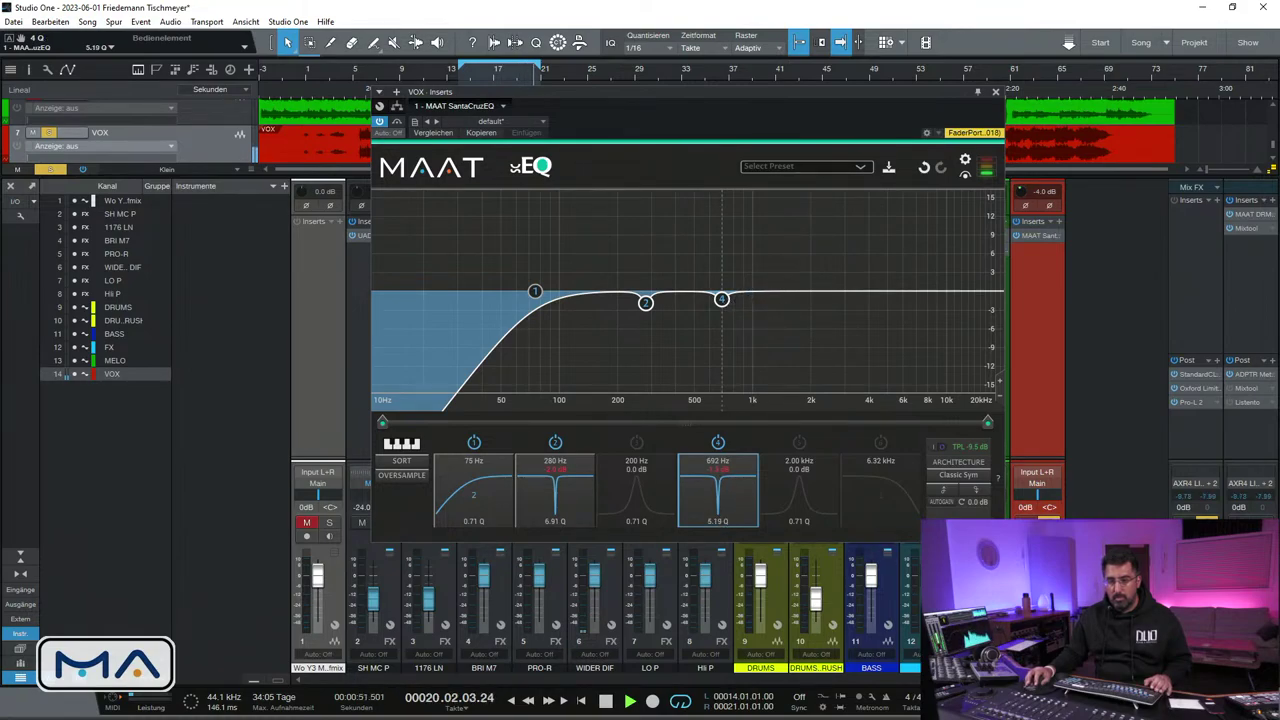
left_click(995, 92)
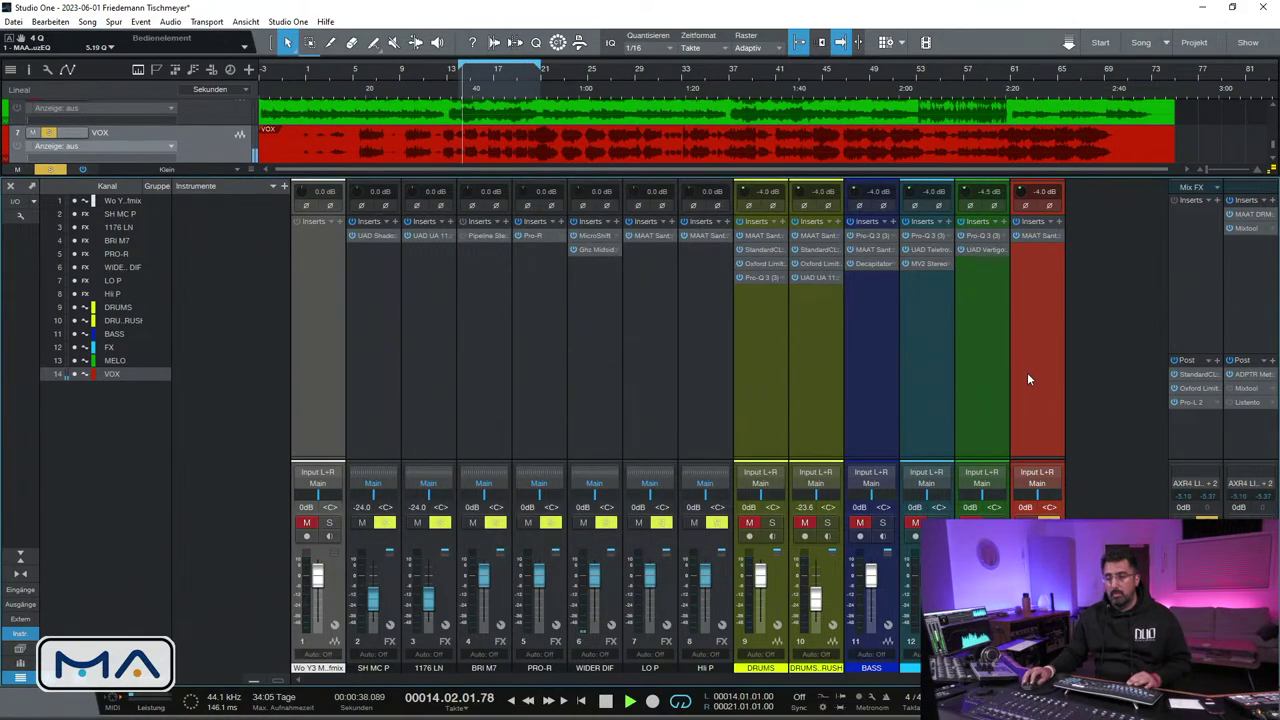
Stop playback and add the UAD UA 1176AE to the VOX channel's inserts
key("space")
left_click(1060, 222)
type("1176")
left_click(1140, 387)
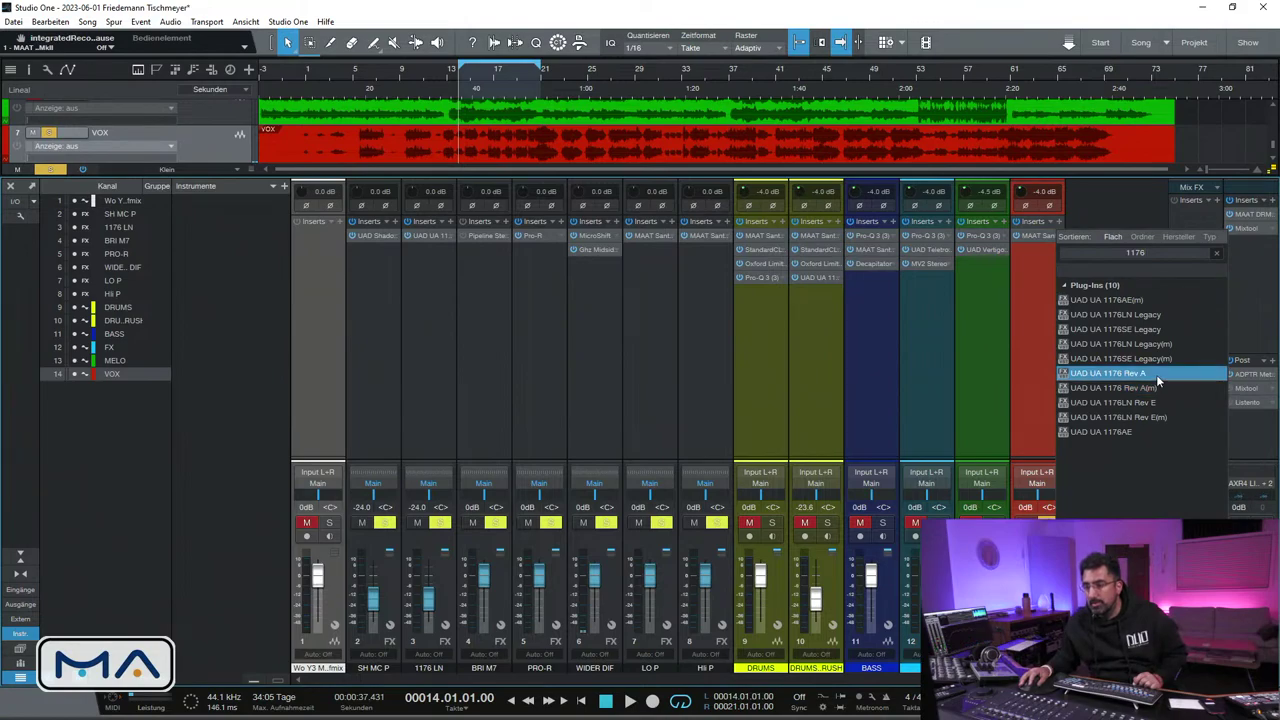
left_click(1125, 434)
double_click(1125, 434)
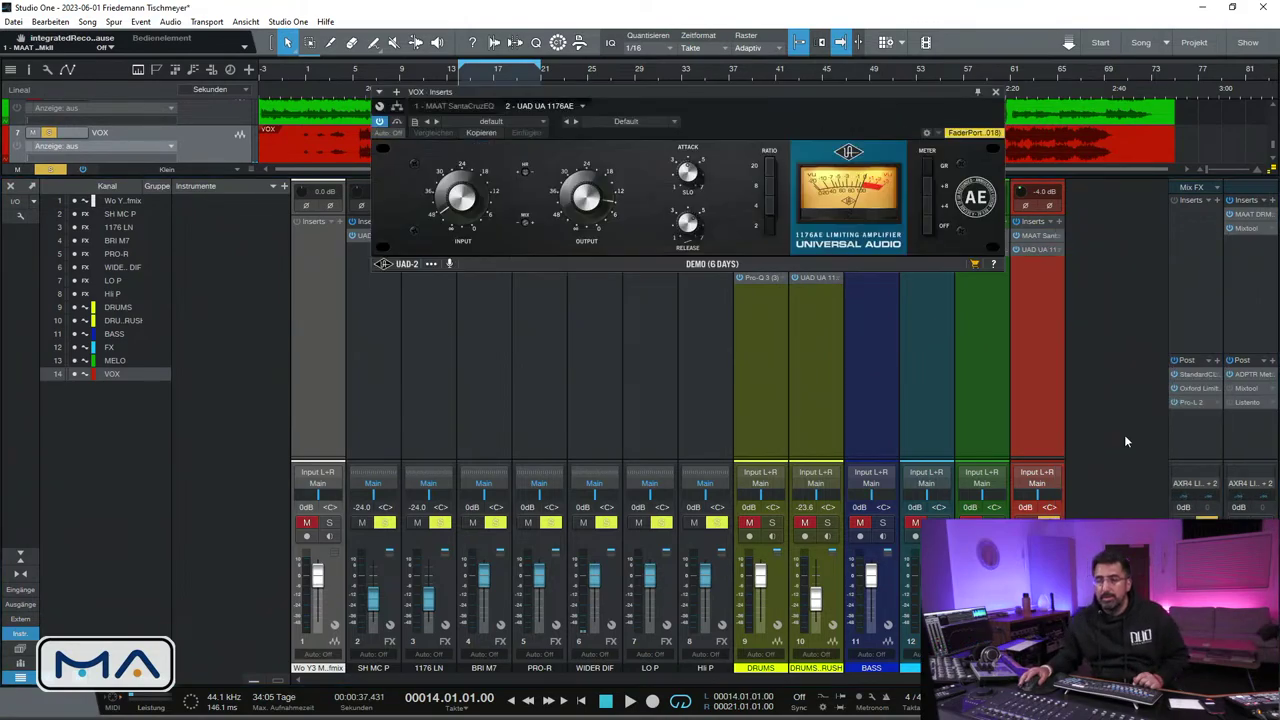
Set the 1176AE's input to -34.80 dB and its output to about -16 dB, compare it with bypass during playback, and close its window
left_click(686, 193)
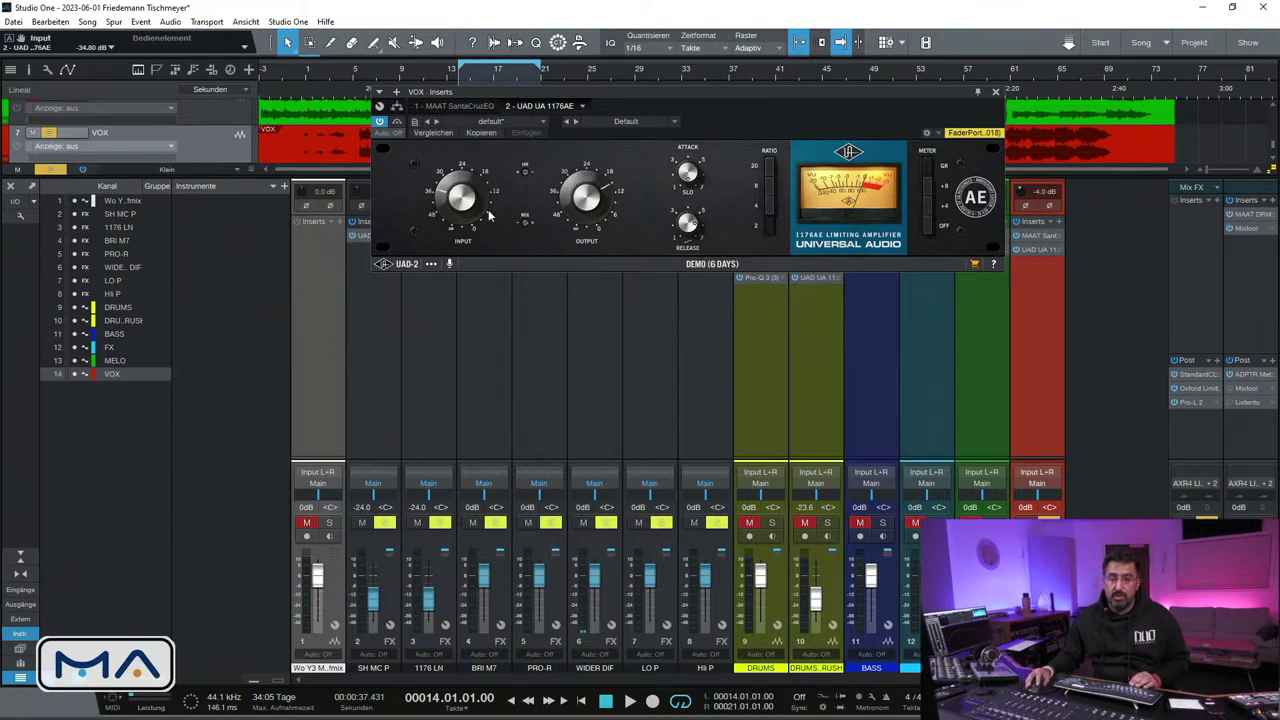
key("space")
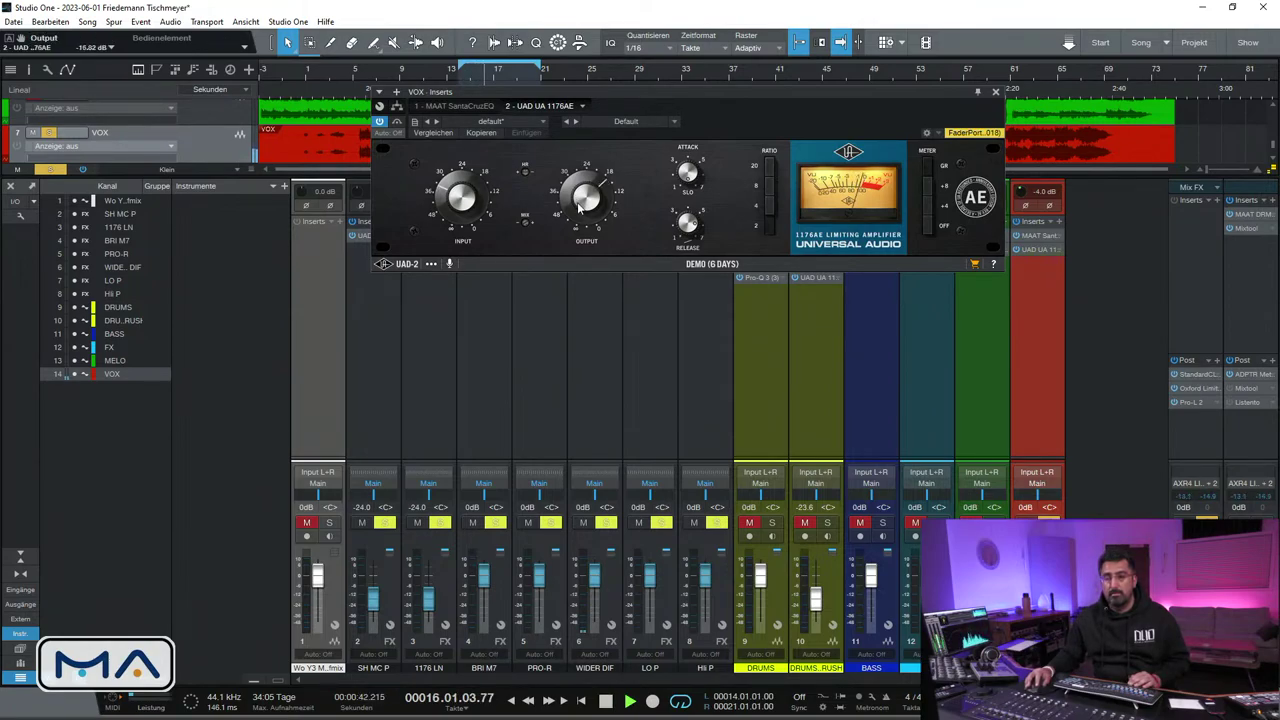
left_click(397, 123)
left_click(397, 123)
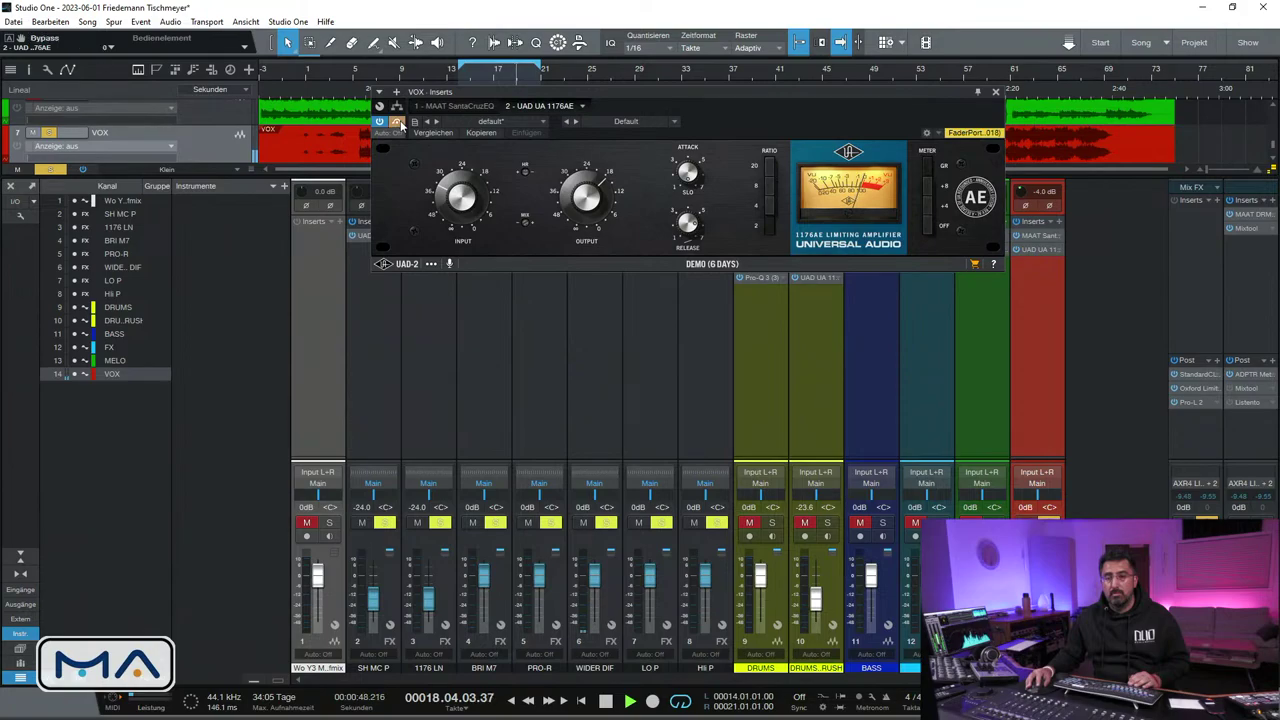
left_click(995, 91)
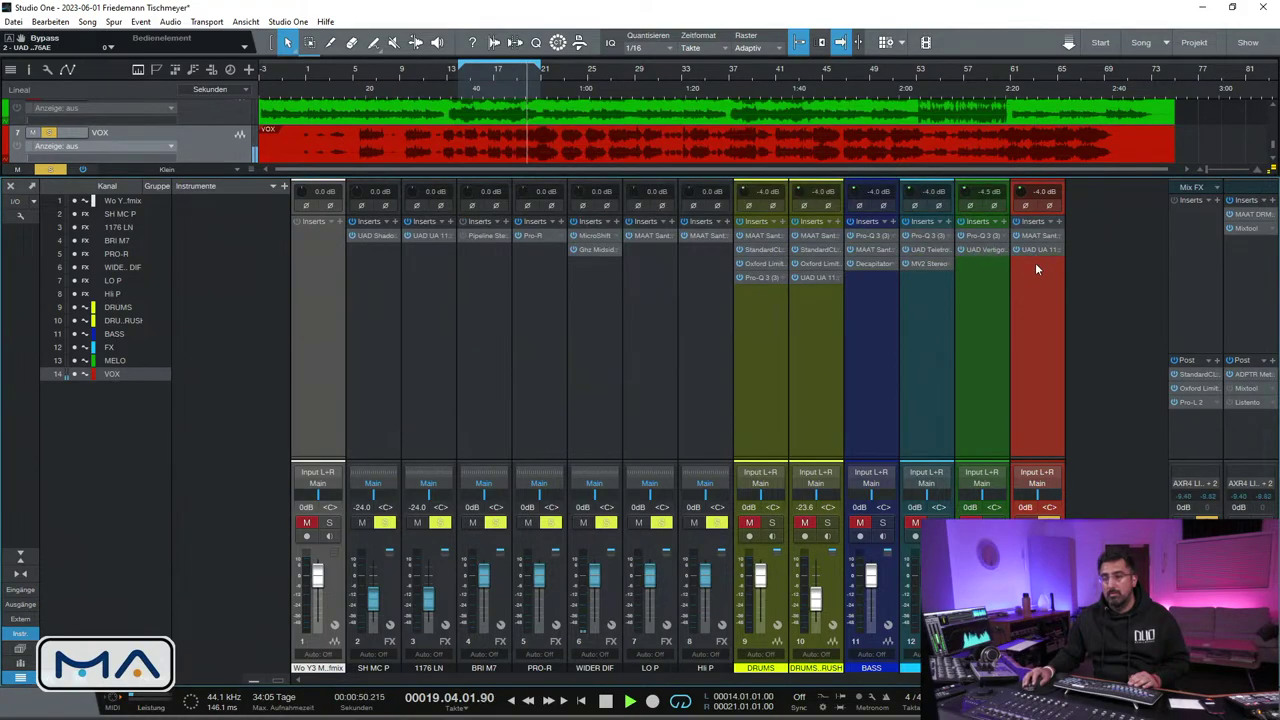
Stop playback and add the UAD Teletronix LA-2 to the VOX channel's inserts
key("space")
left_click(1059, 221)
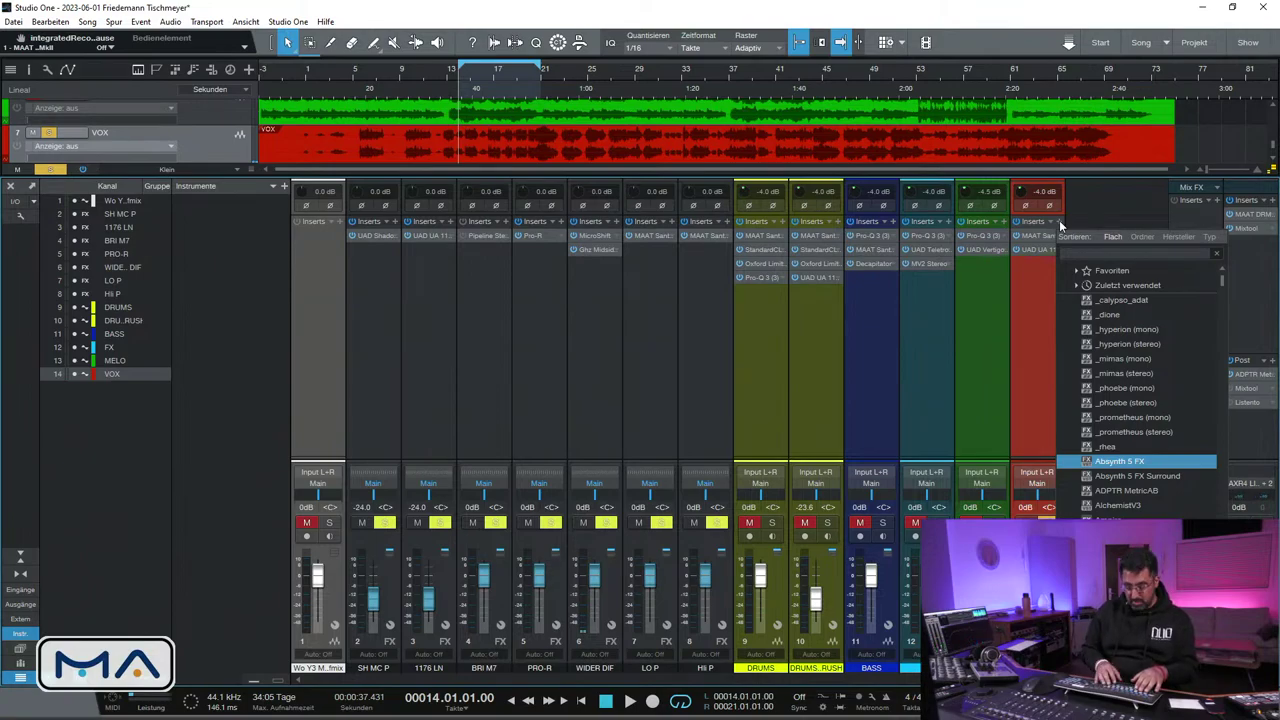
type("tele")
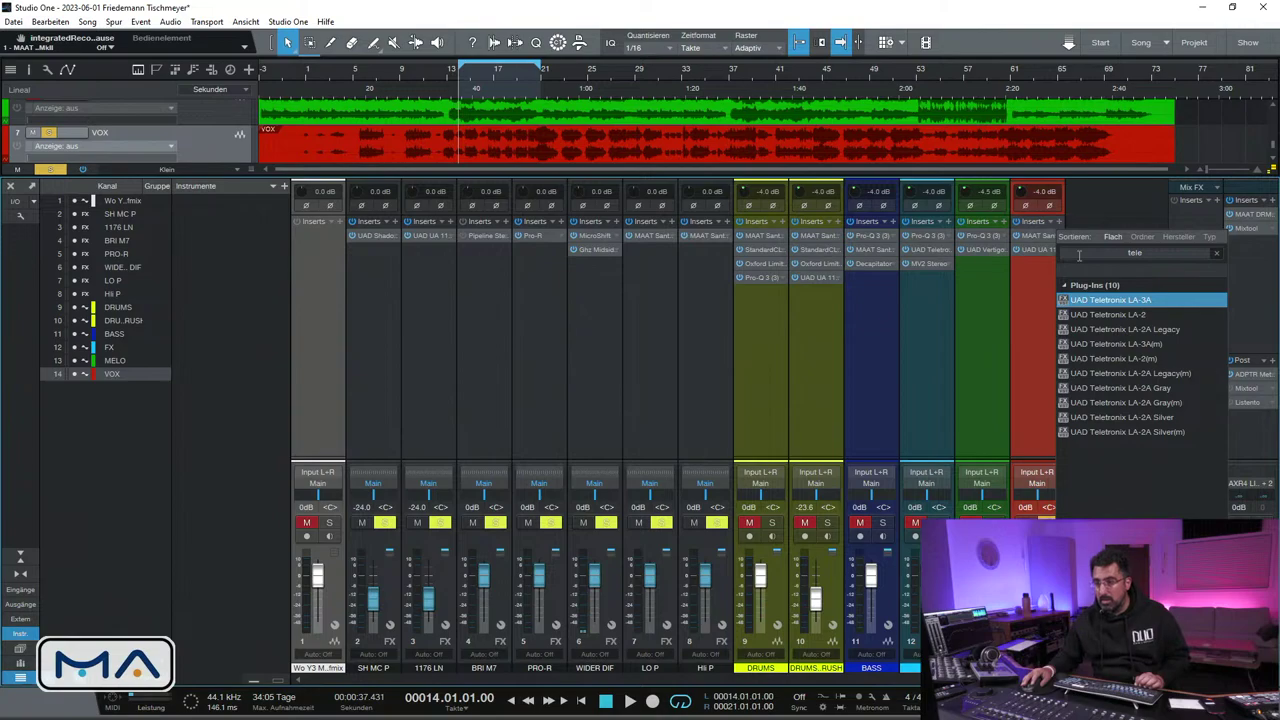
double_click(1103, 315)
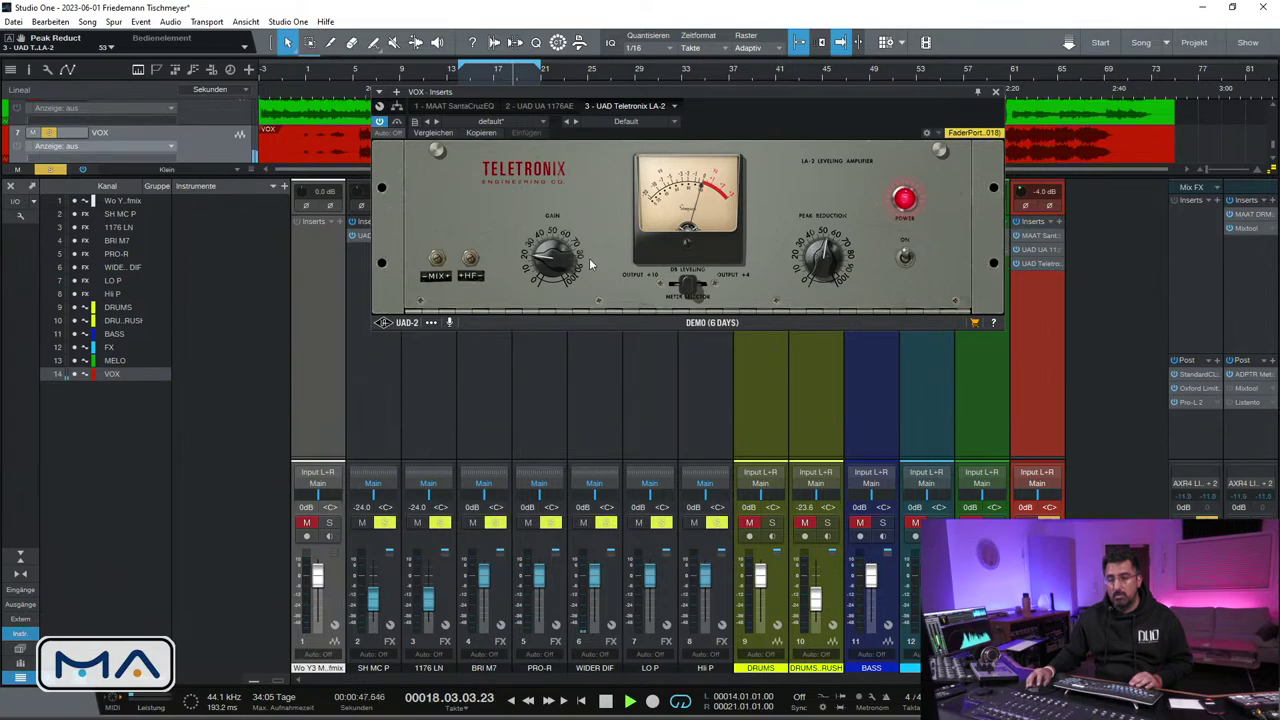
Adjust the LA-2's peak reduction and gain during playback, compare it with bypass, and close its window
left_click(547, 265)
left_click(398, 122)
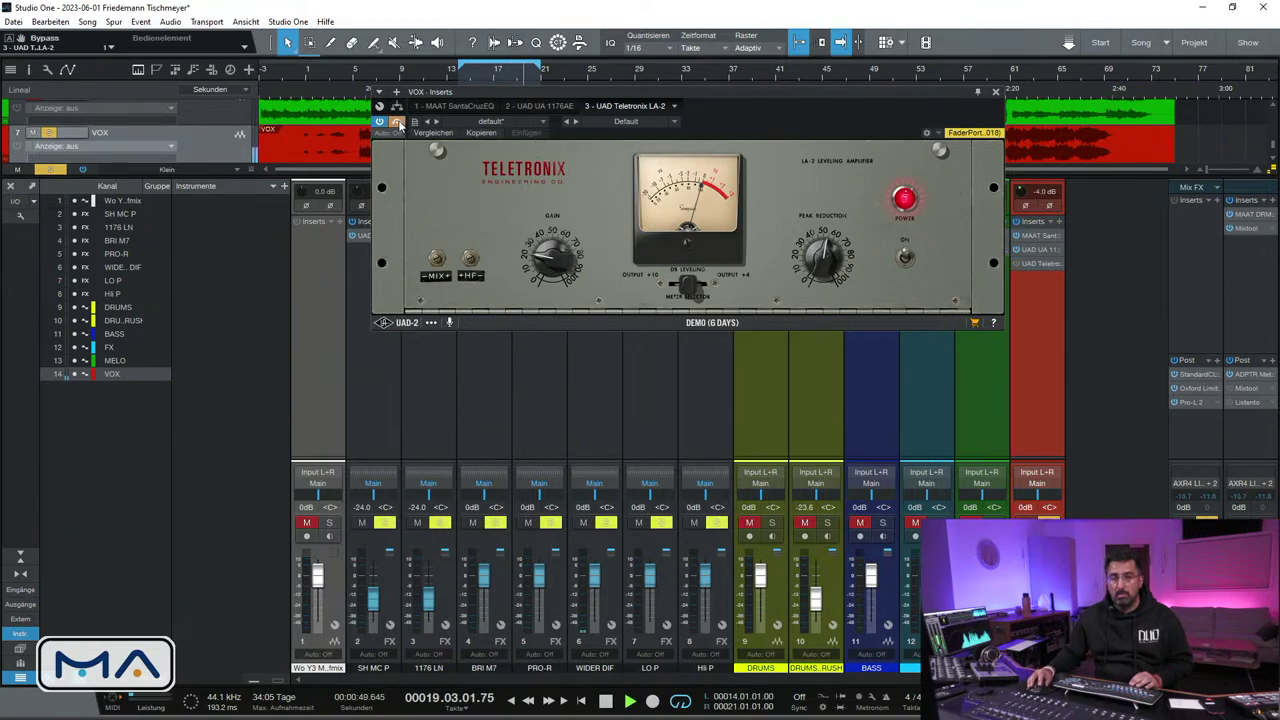
left_click(995, 91)
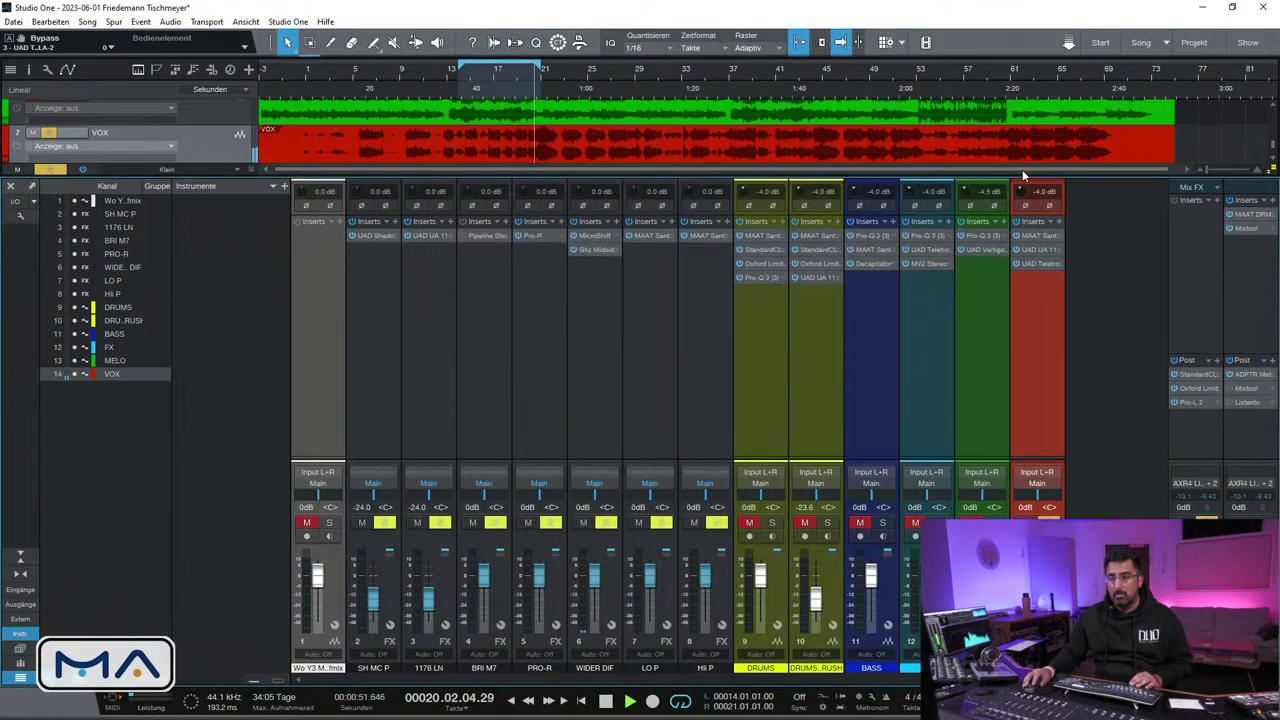
Add the RCompressor Stereo plug-in to the VOX channel's inserts
left_click(1060, 221)
type("rcom")
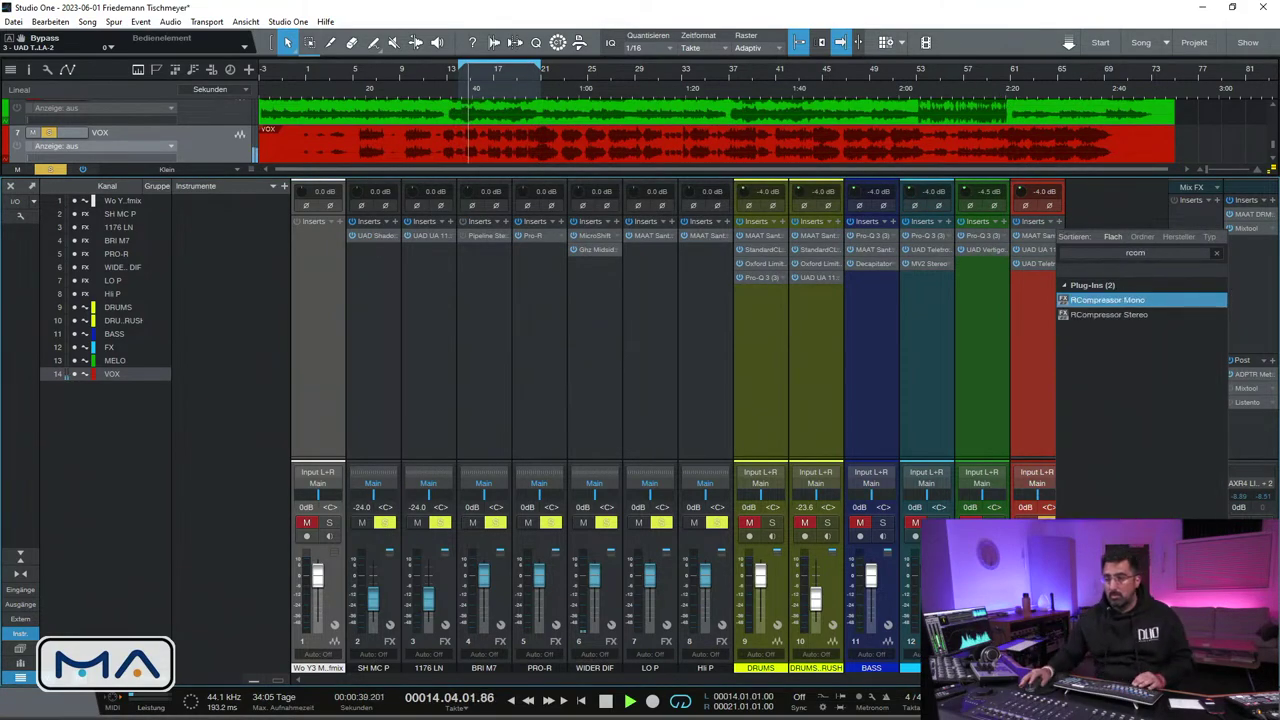
left_click(1094, 316)
double_click(1094, 316)
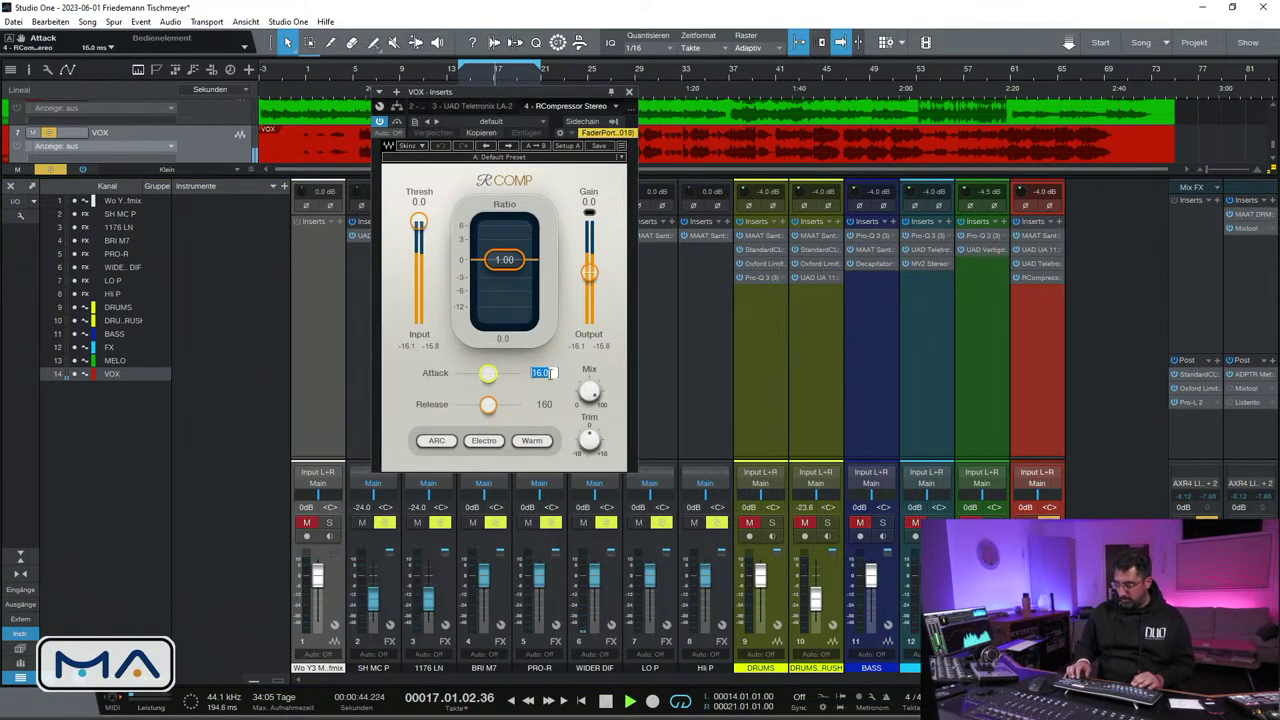
Set the RCompressor's attack to about 1.15 ms and its release to 300 ms
type("1")
key("Return")
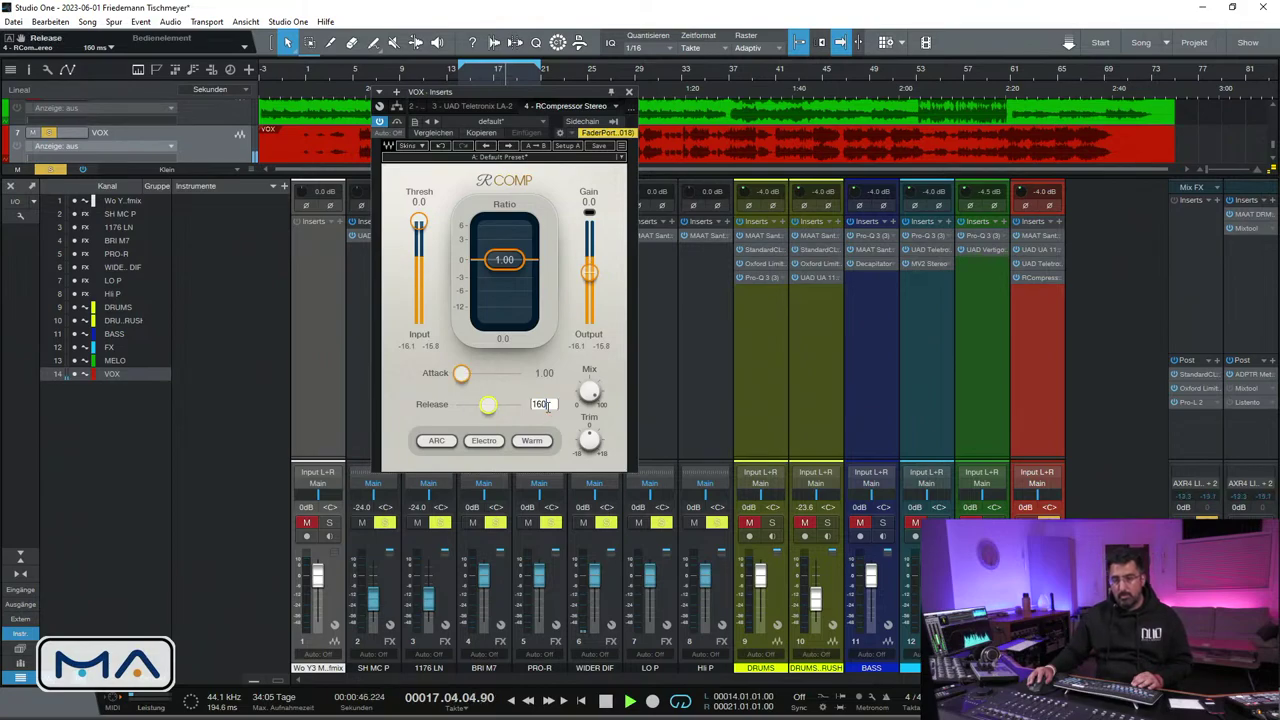
type("300")
key("Return")
left_click_drag(461, 374, 463, 373)
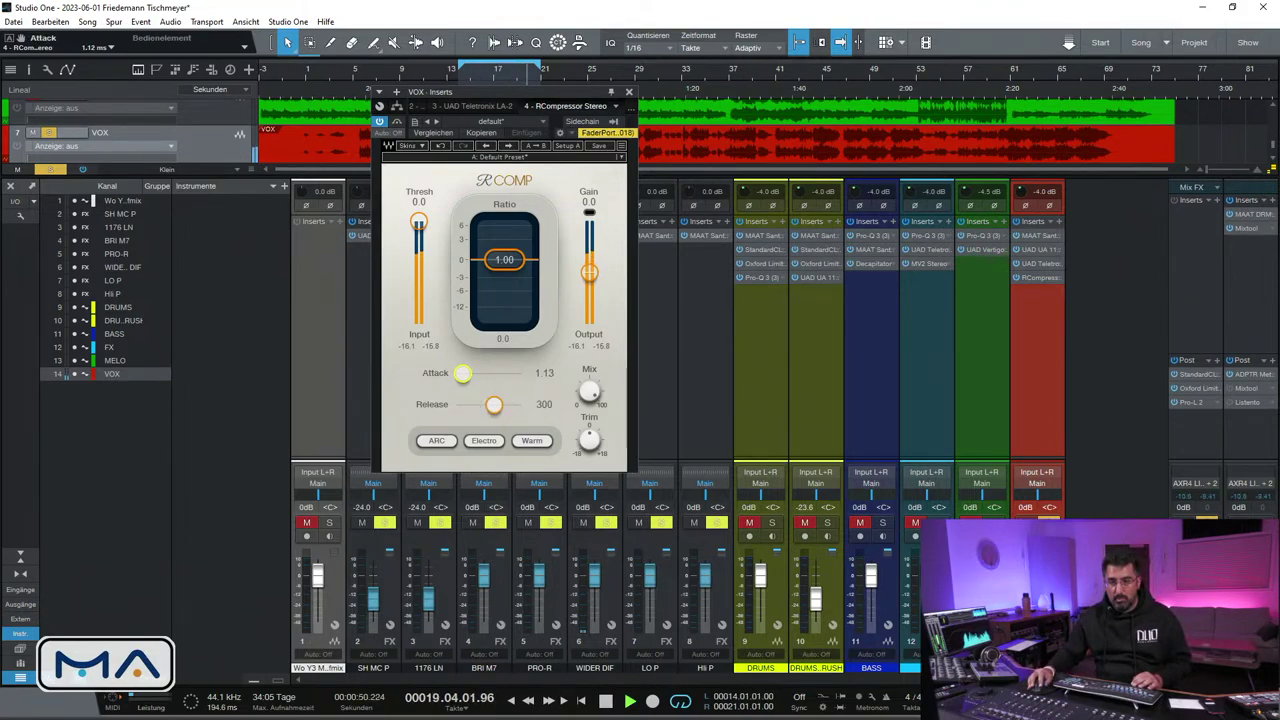
Set the RCompressor's ratio to about 4.85, threshold to about -19.5 dB and gain to about 3.0 dB, comparing with bypass, and close its window
left_click_drag(509, 261, 509, 280)
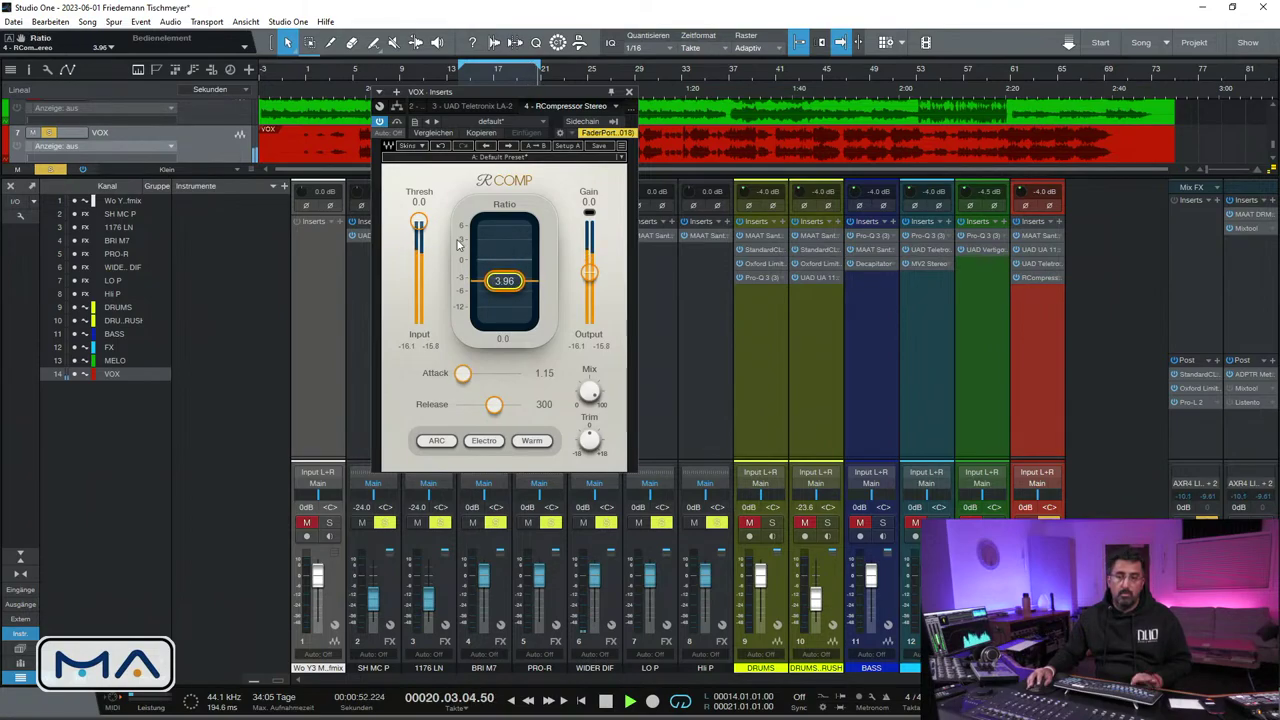
left_click_drag(424, 227, 419, 251)
left_click_drag(590, 272, 590, 264)
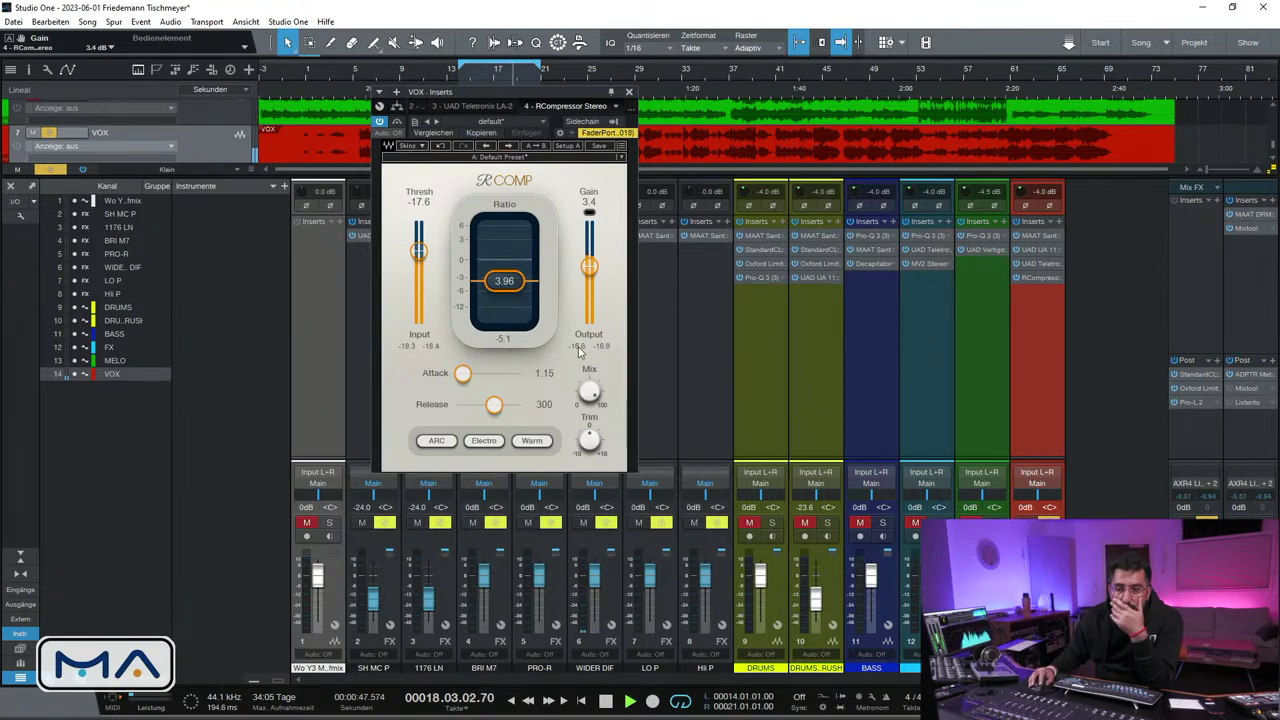
left_click_drag(589, 266, 589, 268)
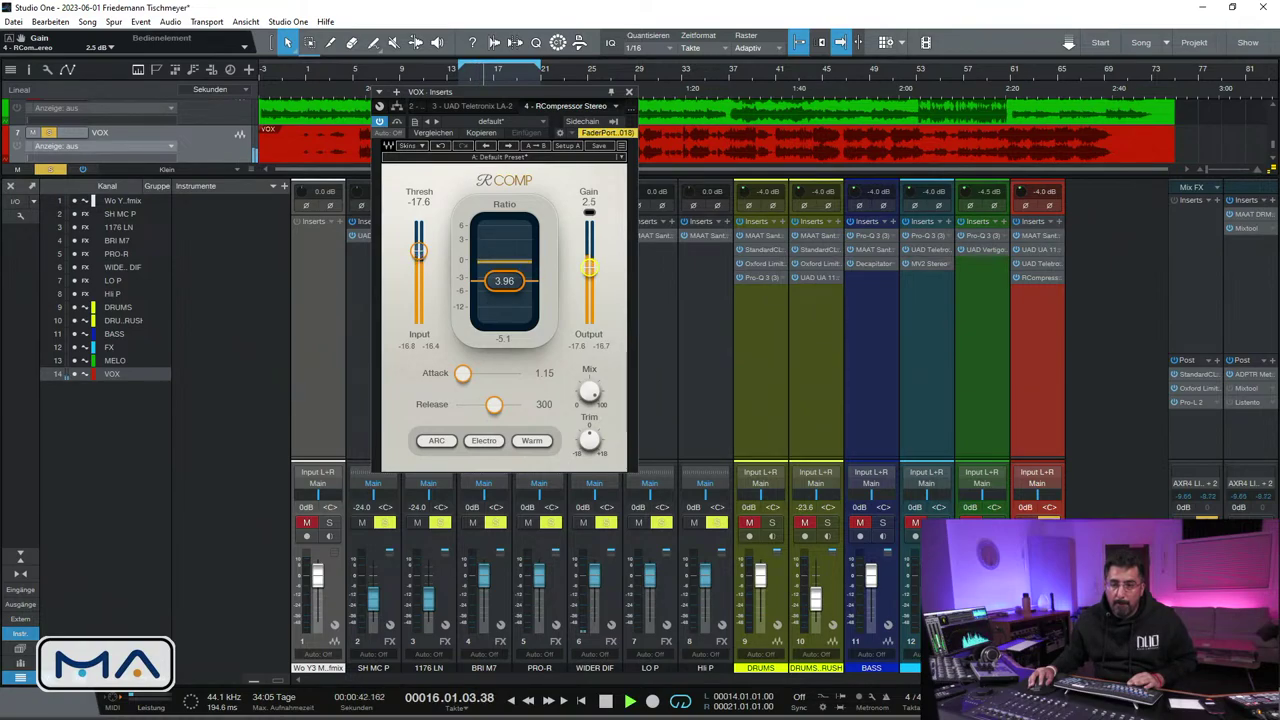
mouse_move(590, 388)
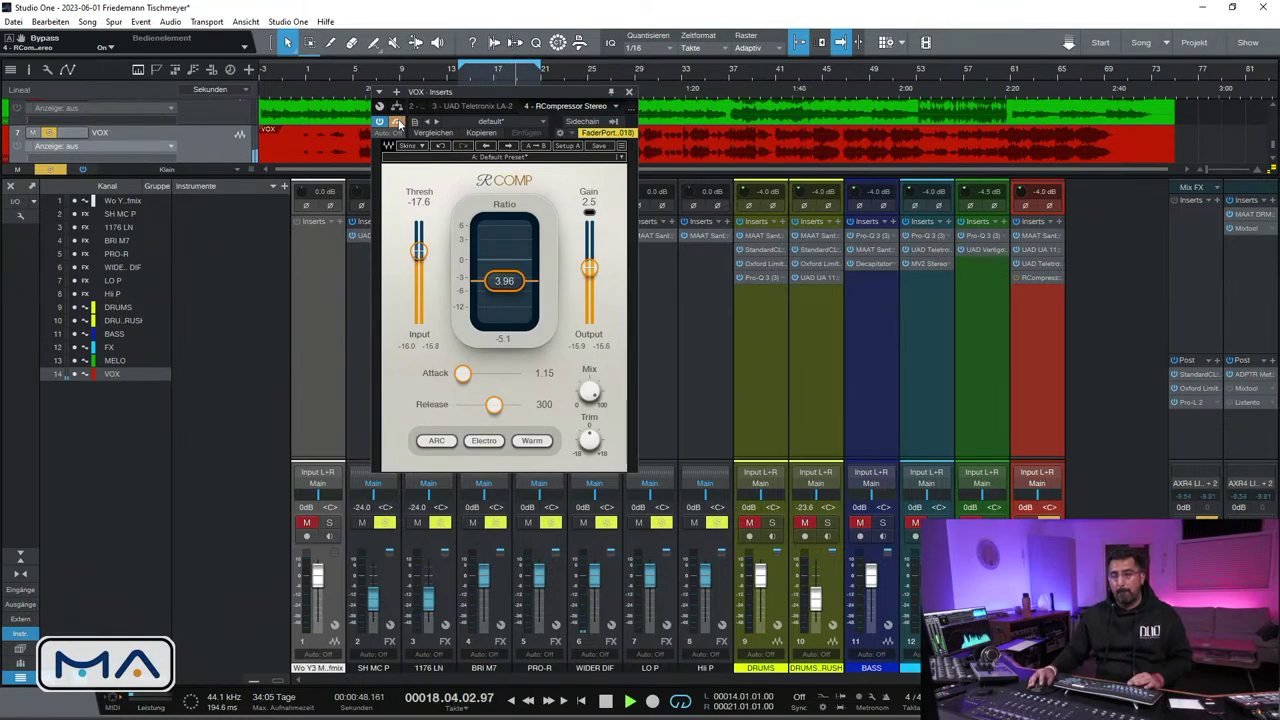
left_click_drag(505, 281, 505, 285)
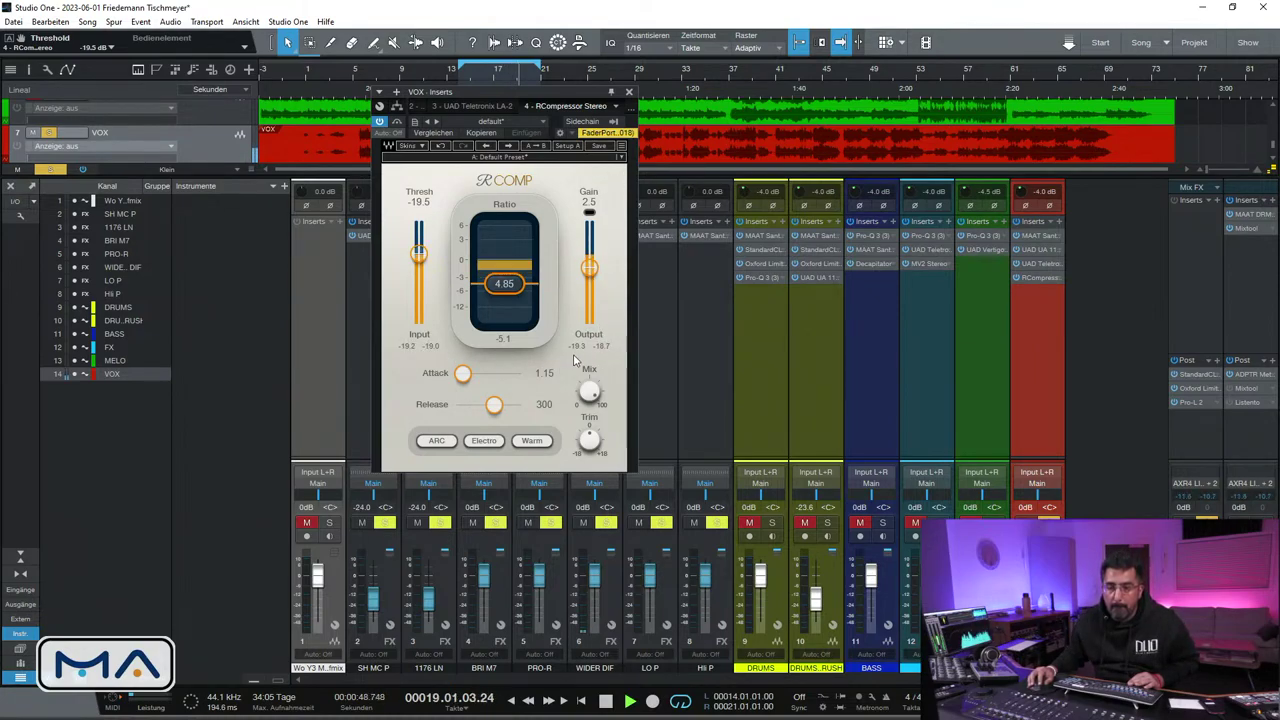
left_click_drag(589, 267, 589, 264)
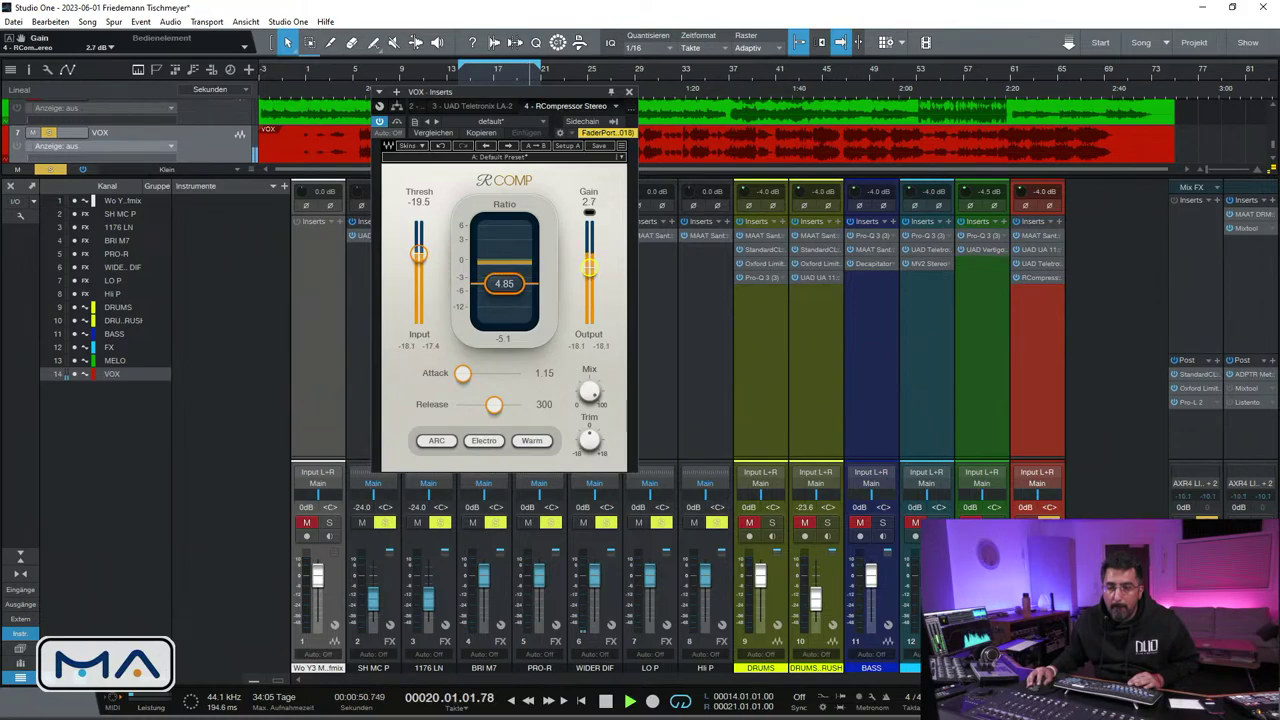
left_click(628, 91)
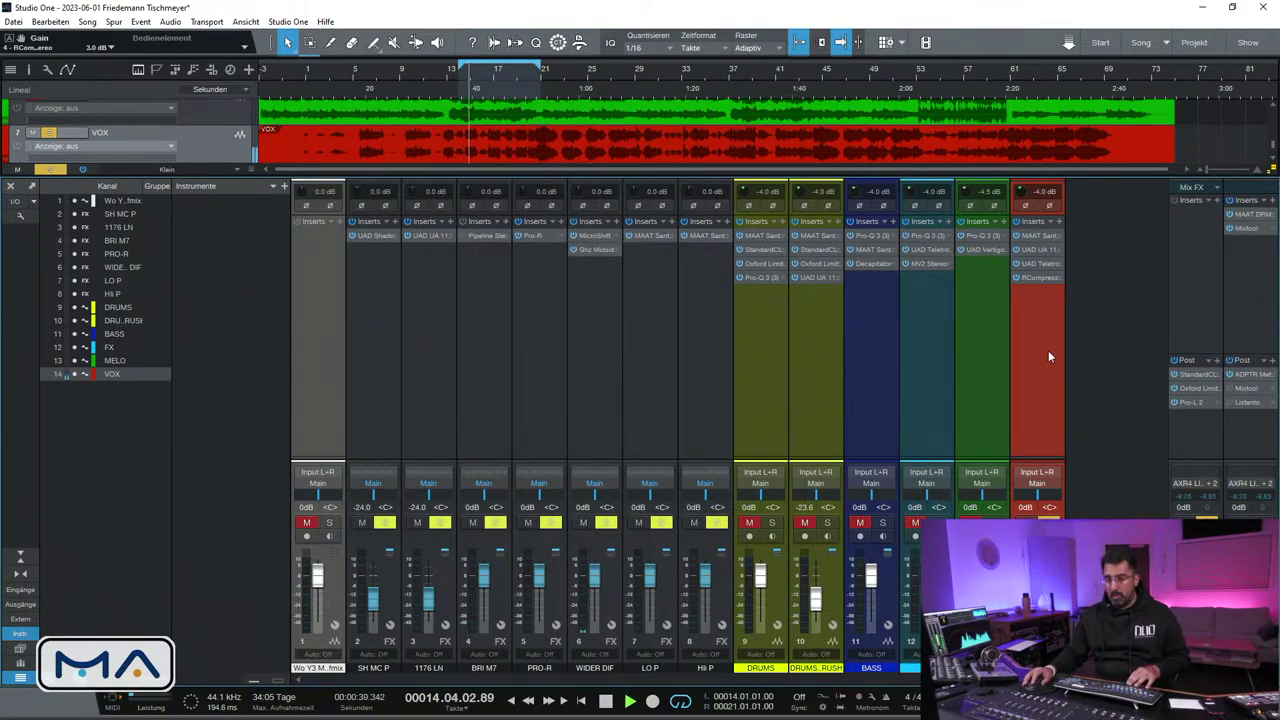
Add the UAD Studer A800 tape plug-in to the VOX channel's inserts
left_click(1059, 221)
type("slate")
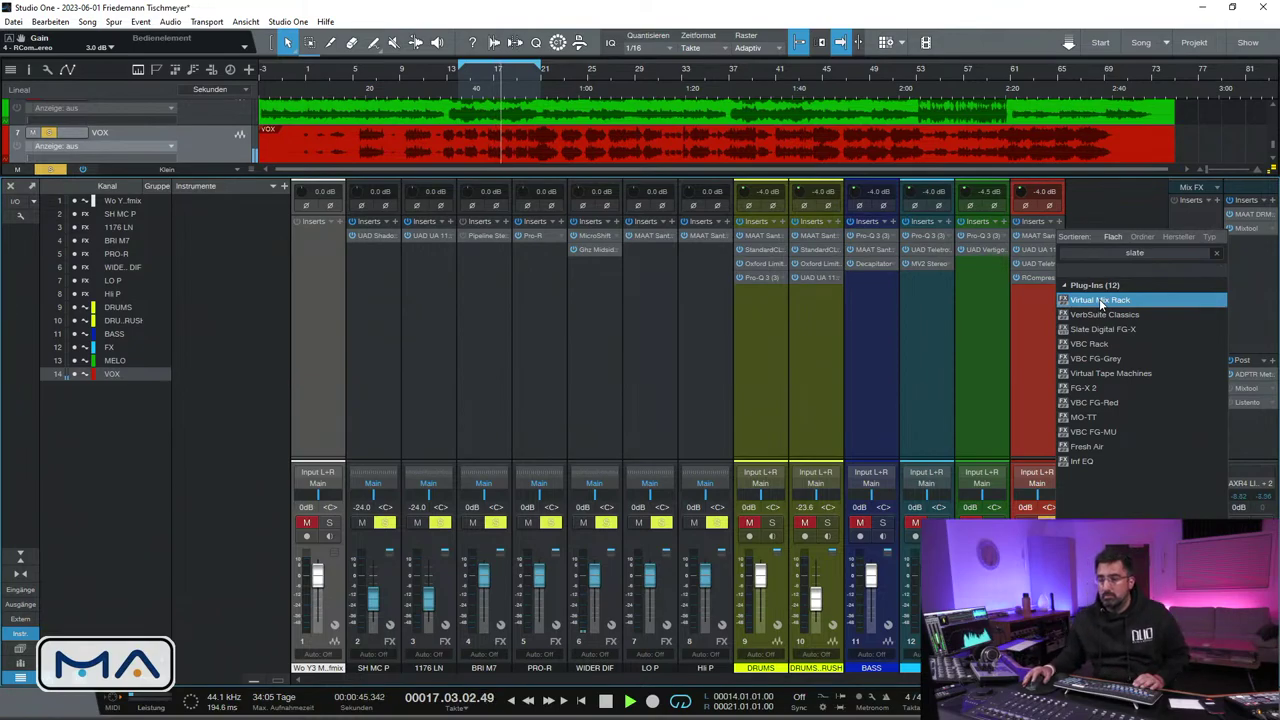
left_click(1059, 221)
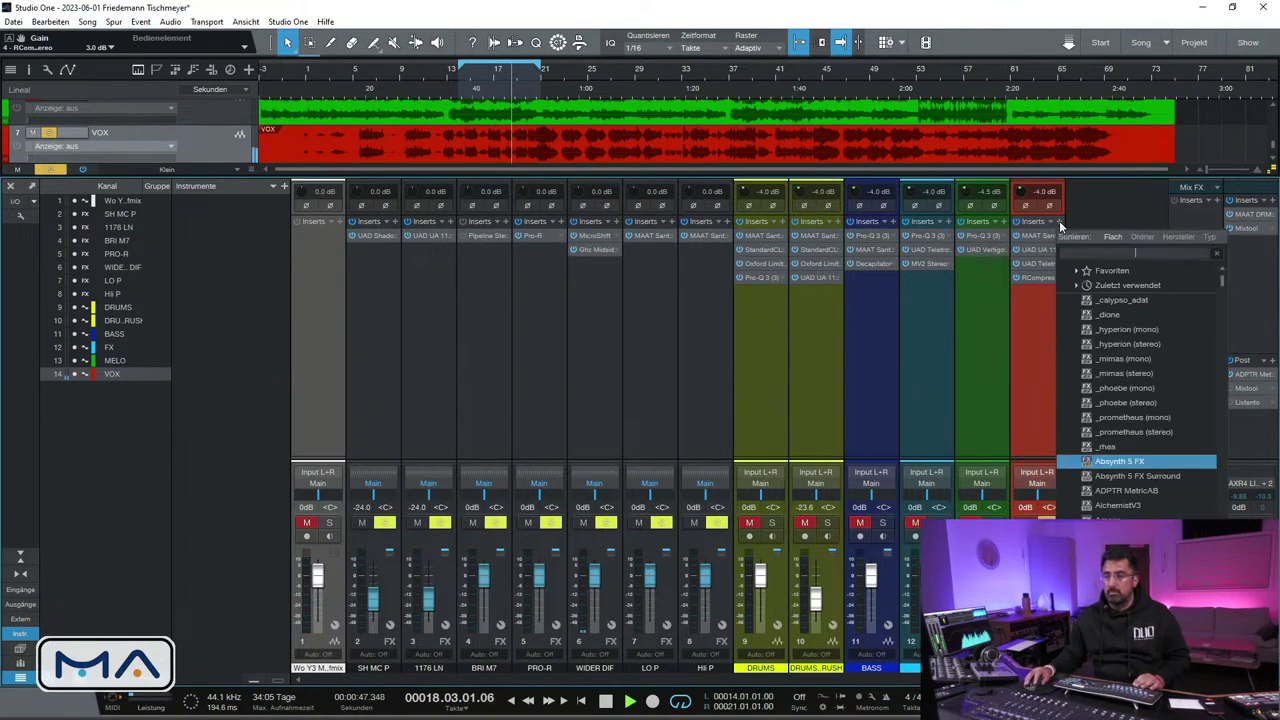
type("studer")
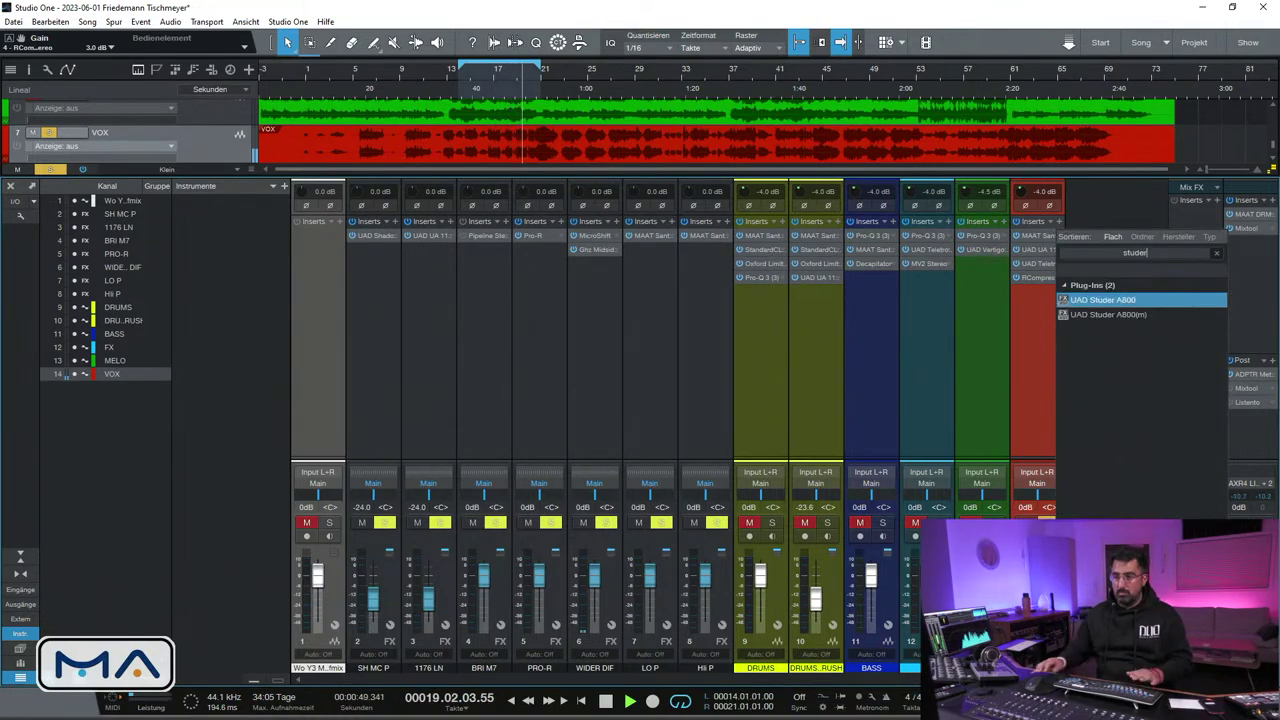
left_click(1103, 299)
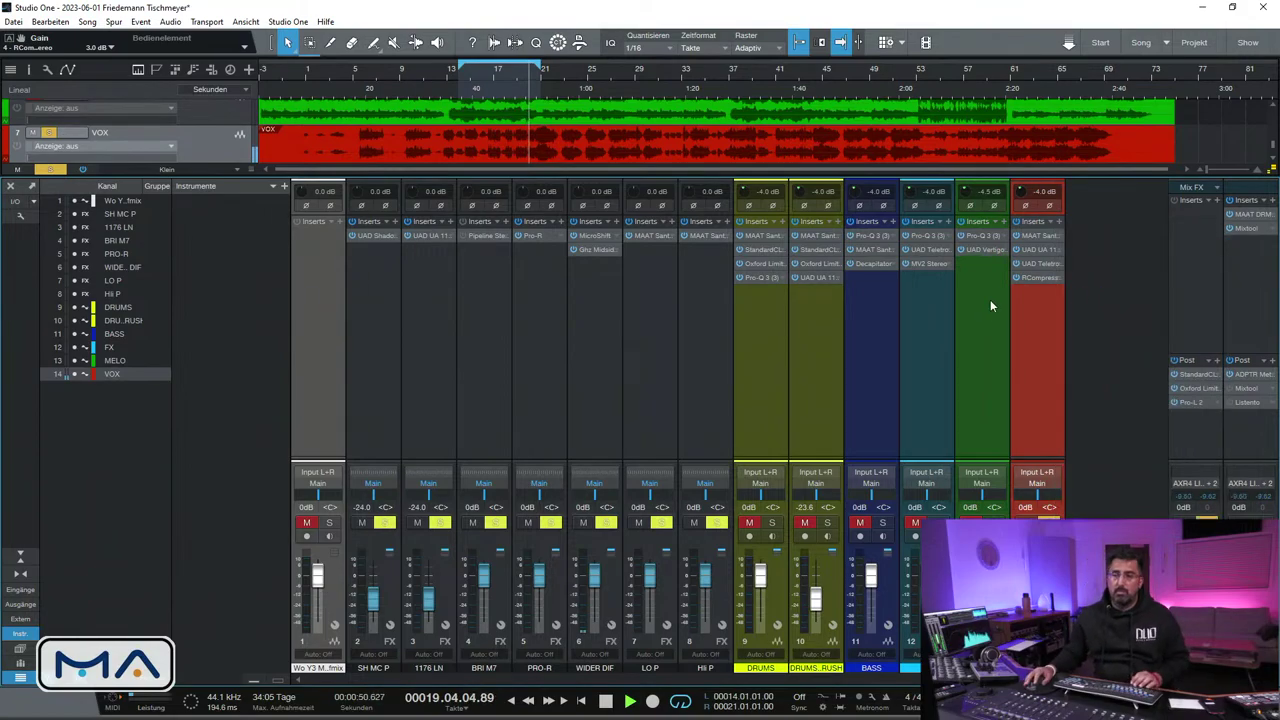
Reposition the Studer A800's window, adjust its tape type with 15 IPS speed and +3 dB calibration, and close it
left_click_drag(560, 91, 680, 95)
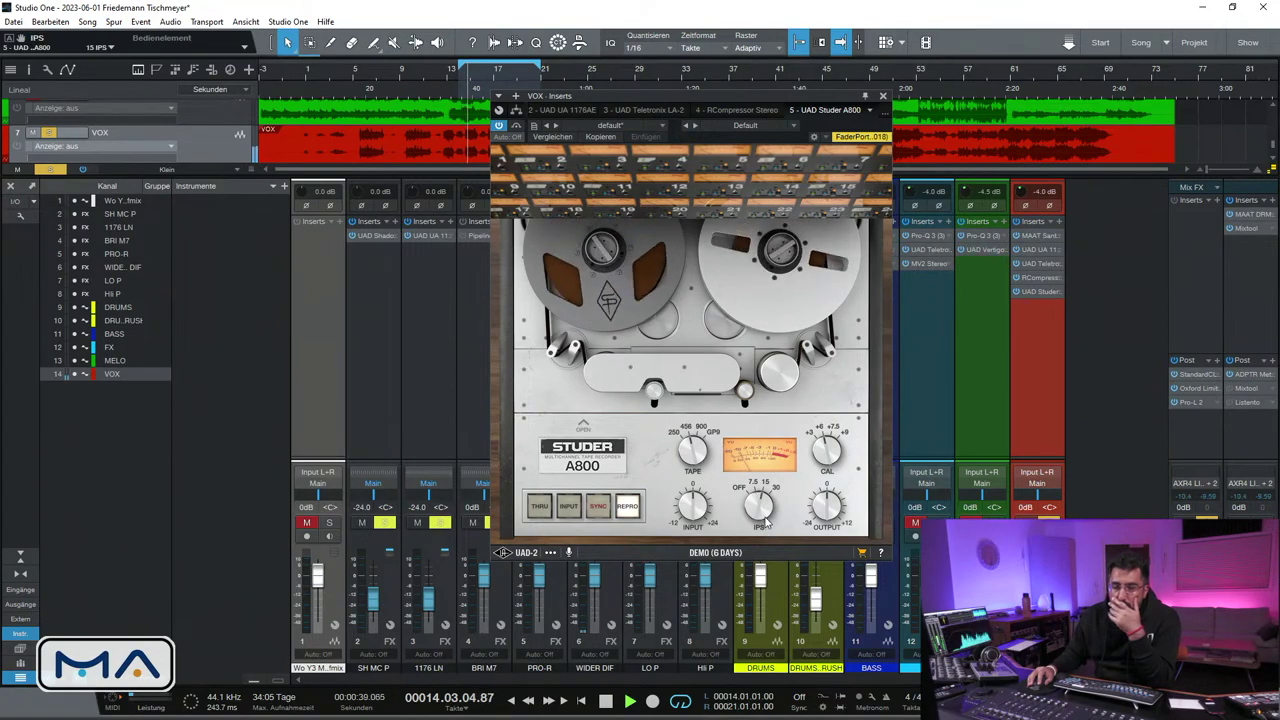
left_click_drag(693, 450, 700, 440)
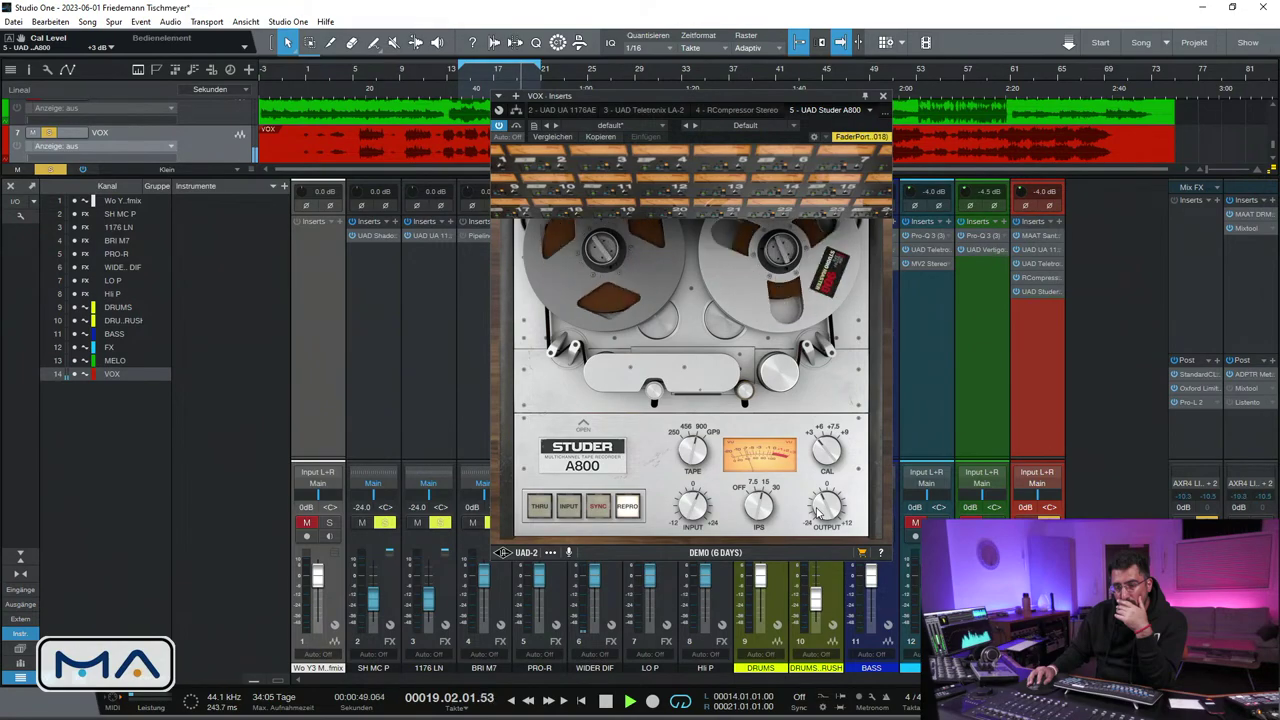
left_click(884, 96)
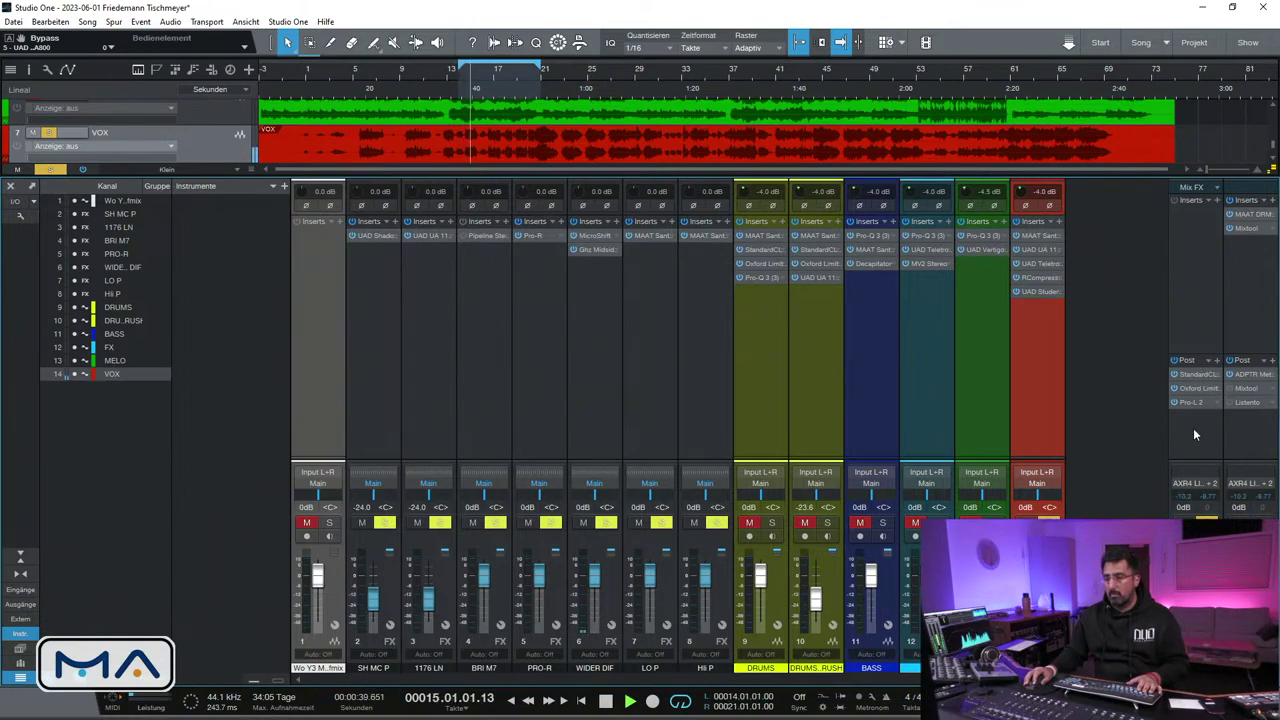
Unsolo VOX, adjust the Studer A800's calibration, set its input level to 5.0 dB, compare it with bypass, and close its window
key("s")
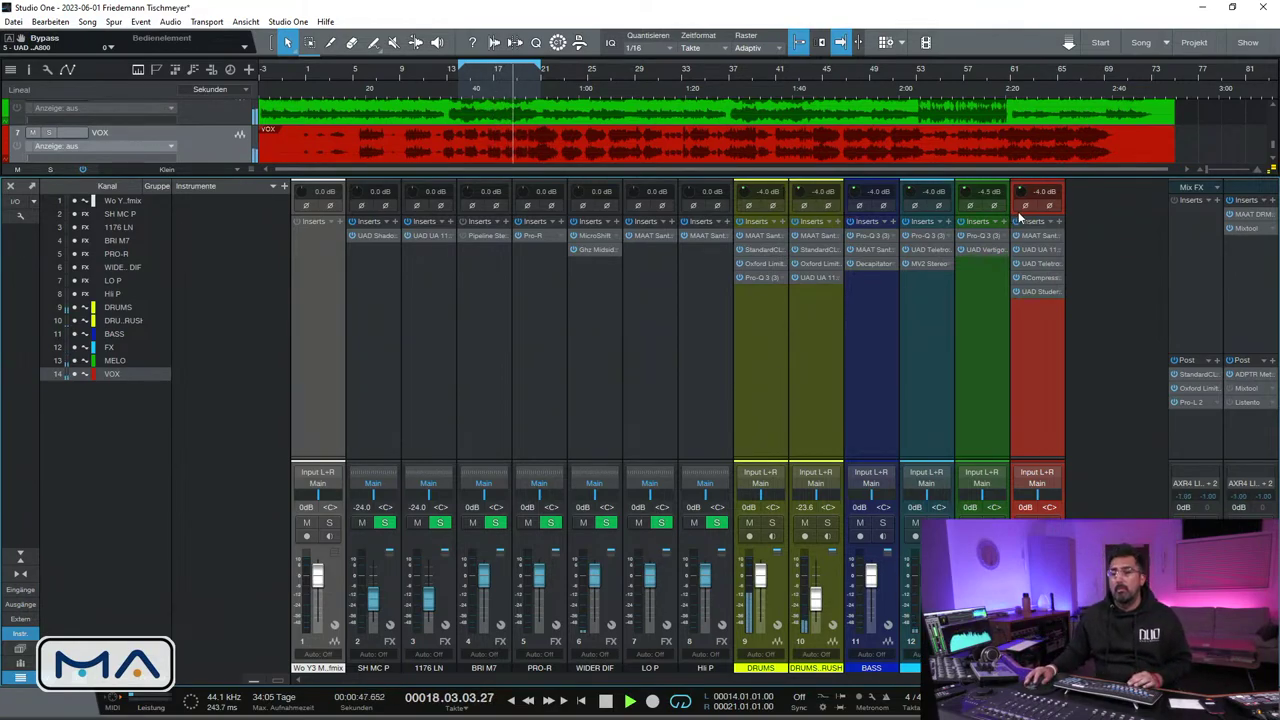
left_click(1039, 292)
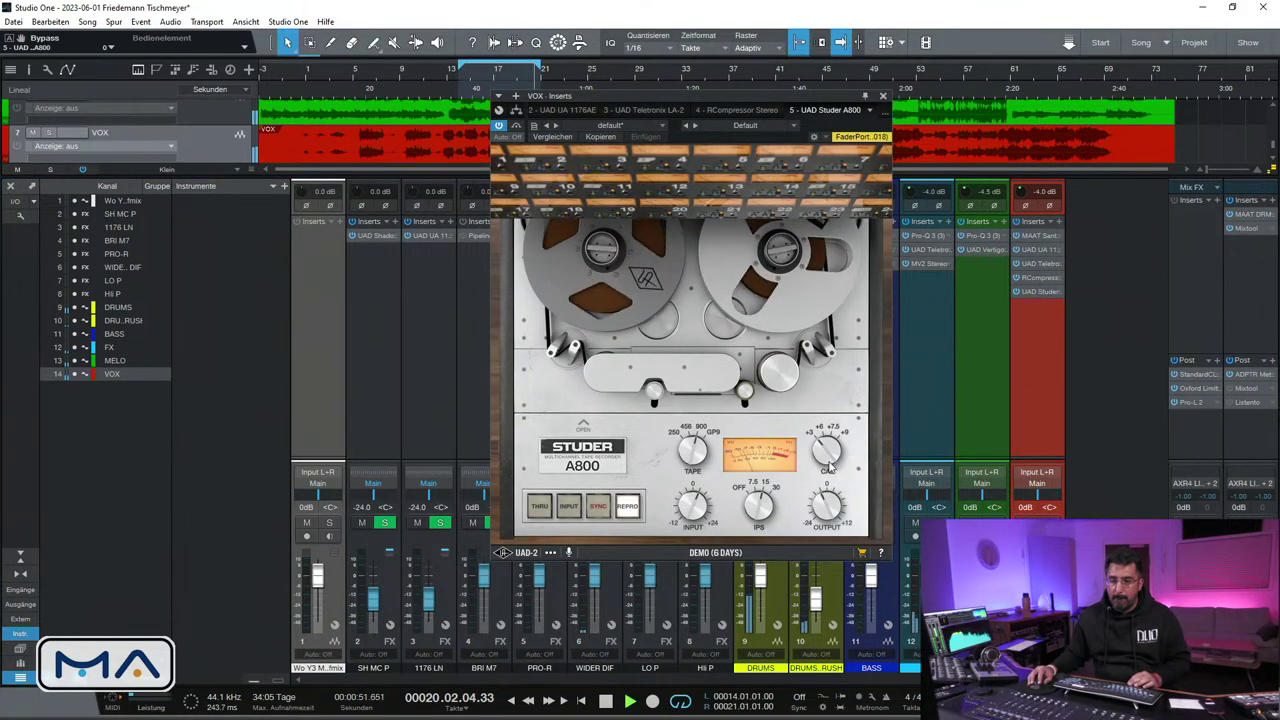
left_click_drag(834, 455, 834, 443)
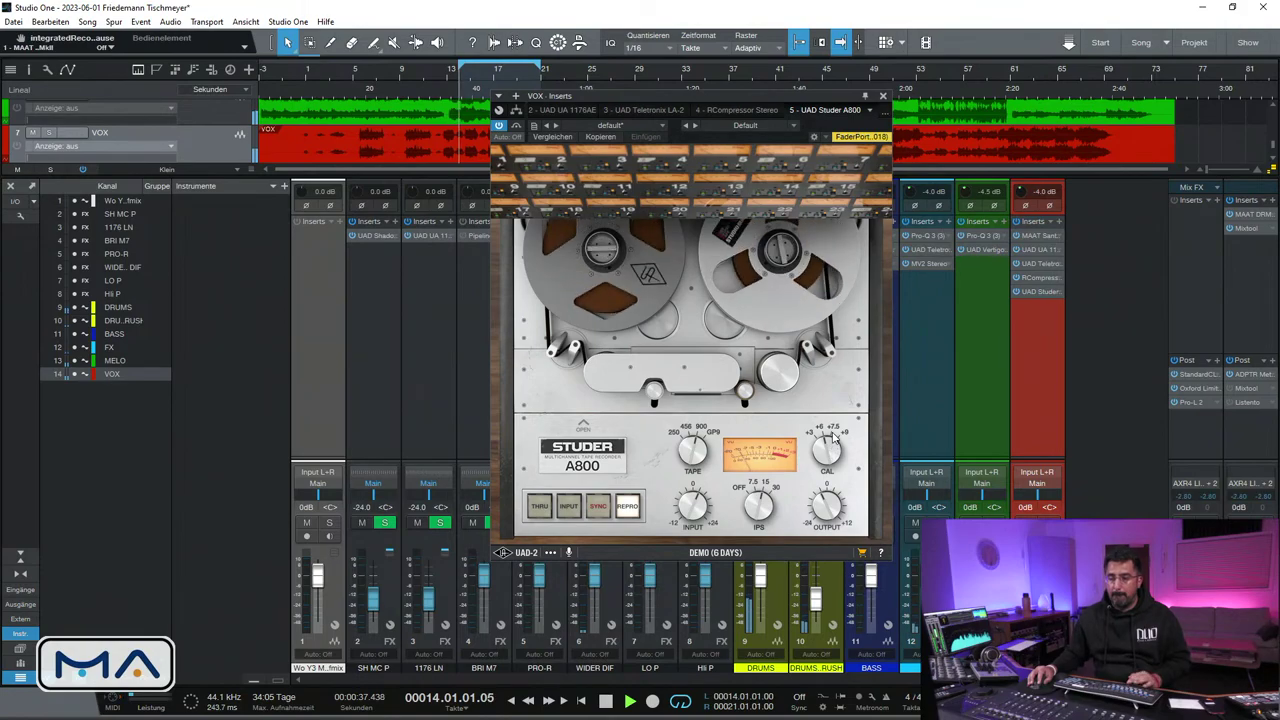
left_click(686, 505)
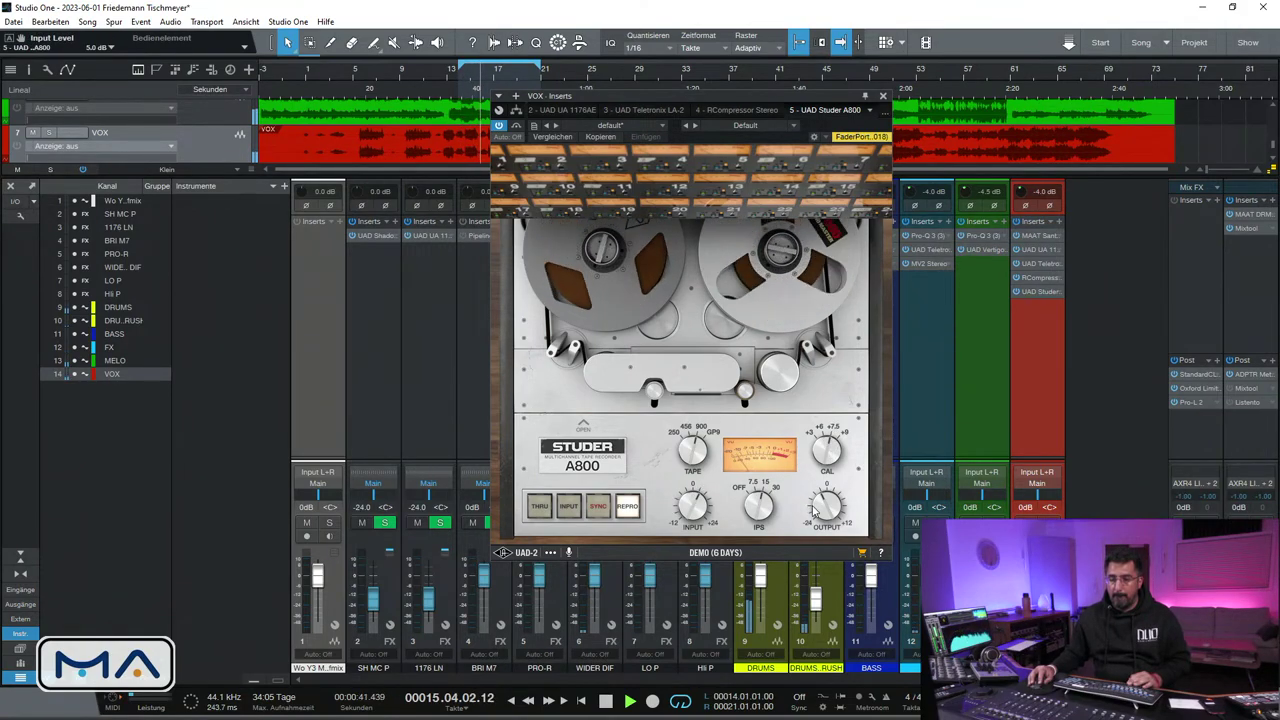
left_click(516, 127)
left_click(516, 127)
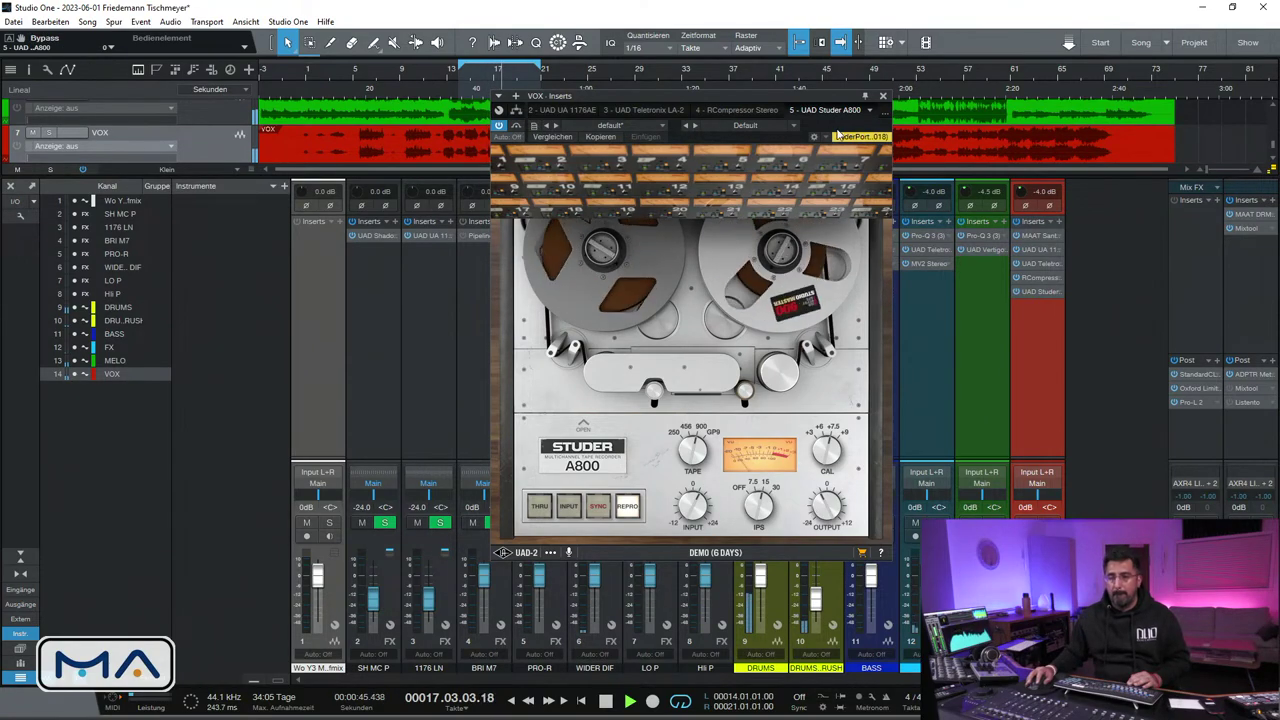
left_click(882, 96)
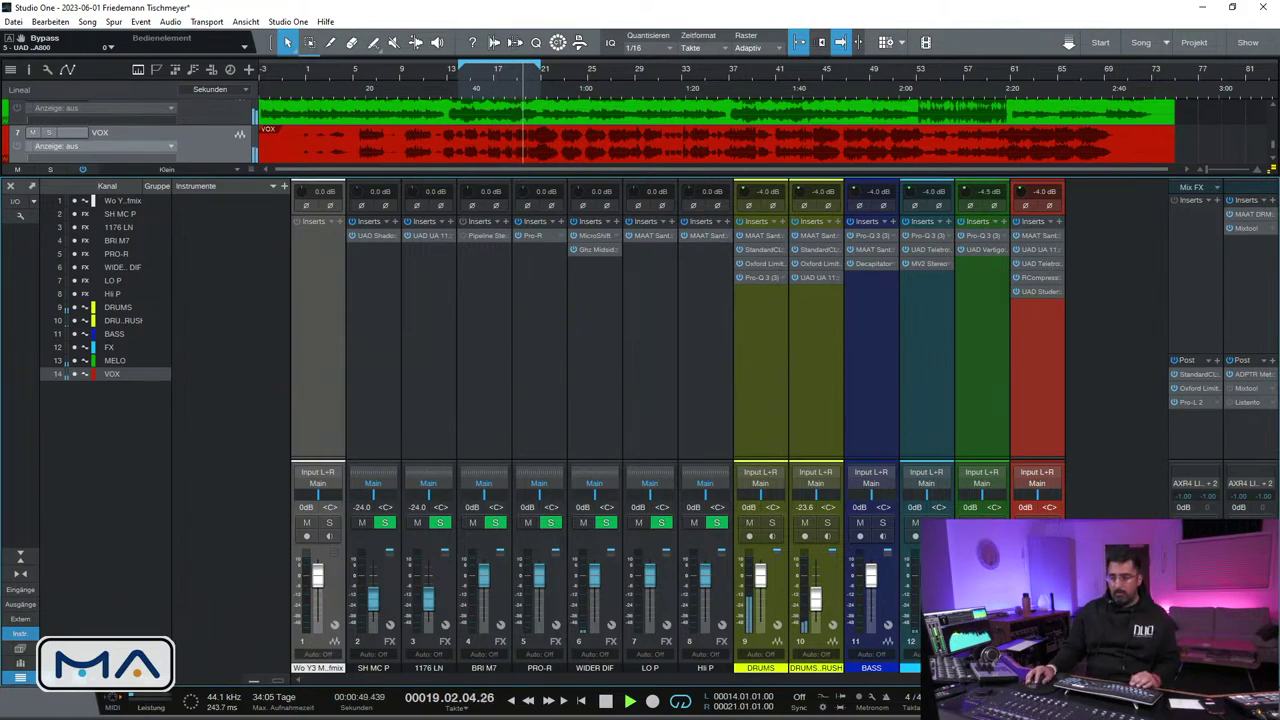
Stop playback, duplicate the VOX track with its audio and inserts, solo the copy, and enlarge its track height
key("F3")
key("space")
right_click(228, 405)
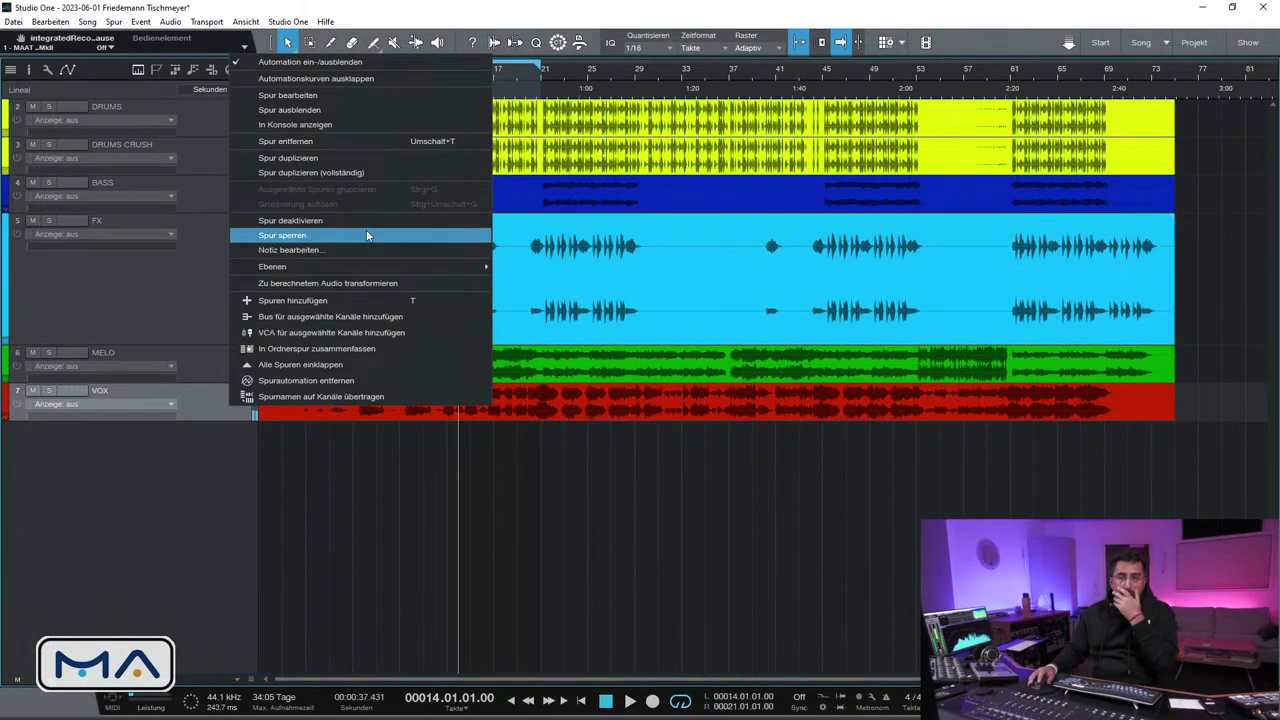
left_click(334, 160)
left_click(48, 429)
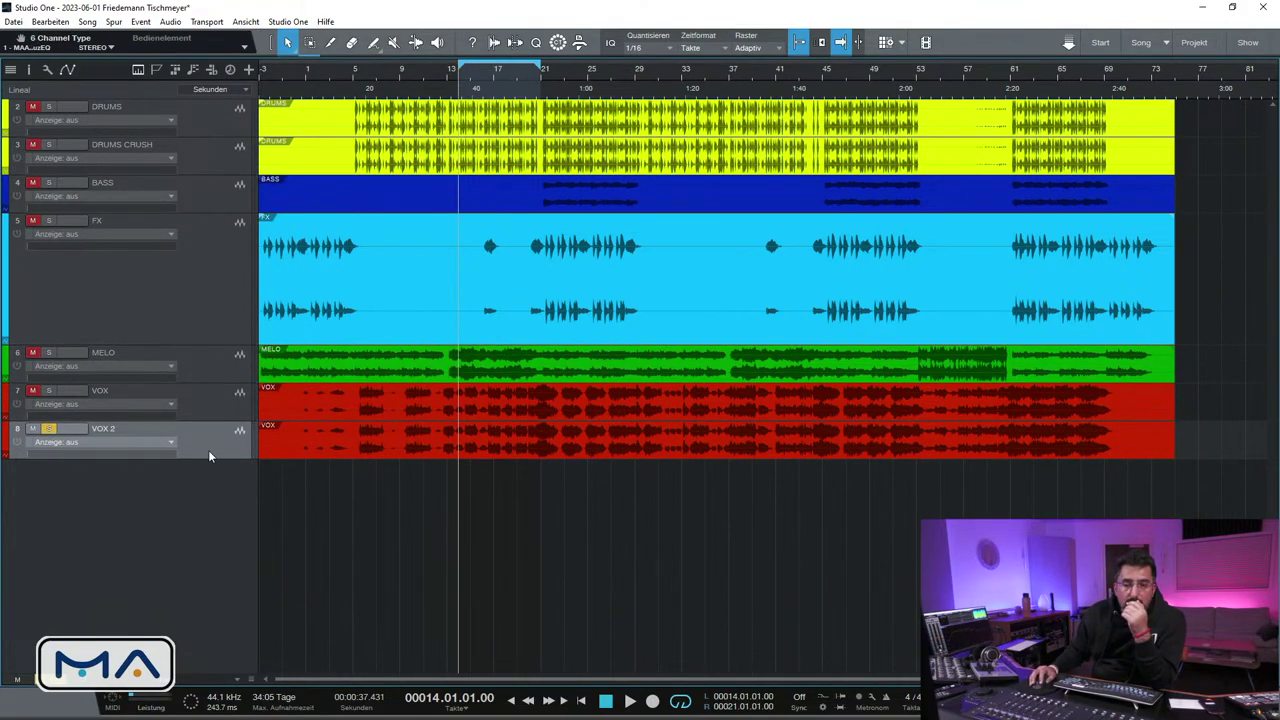
left_click_drag(212, 457, 214, 547)
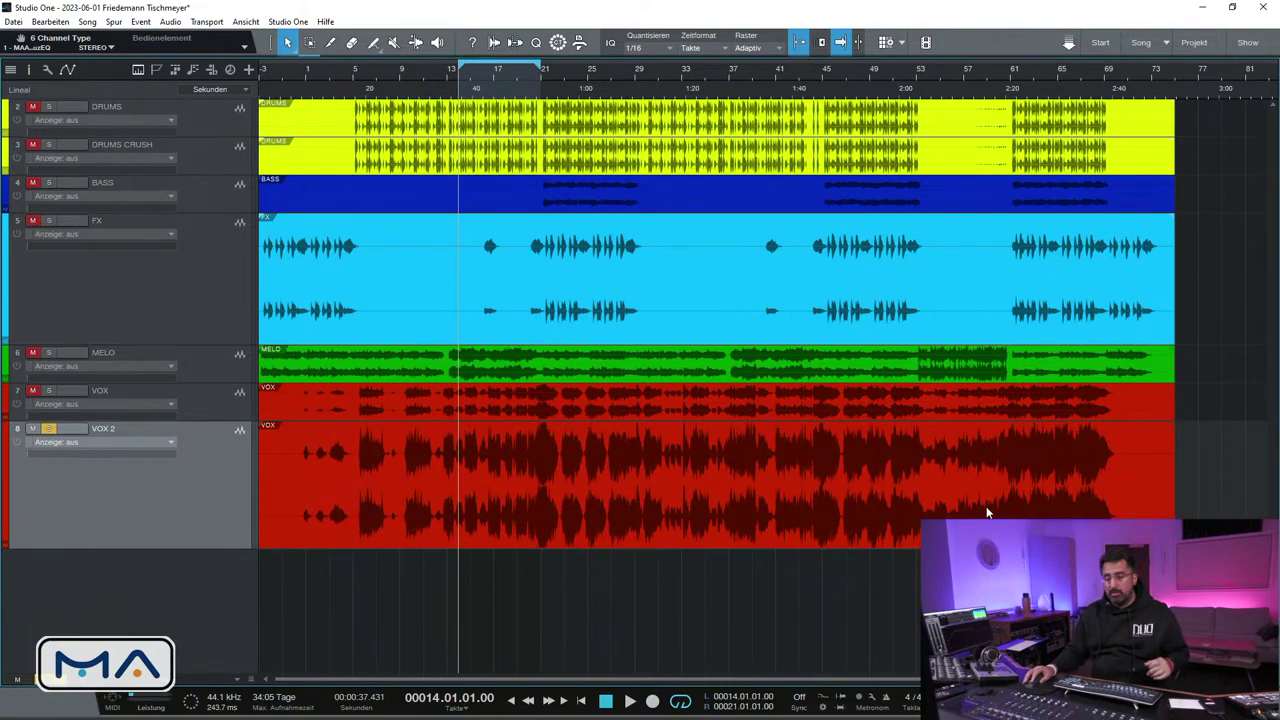
Rename the duplicated VOX 2 track as VOX CRUSH
key("F3")
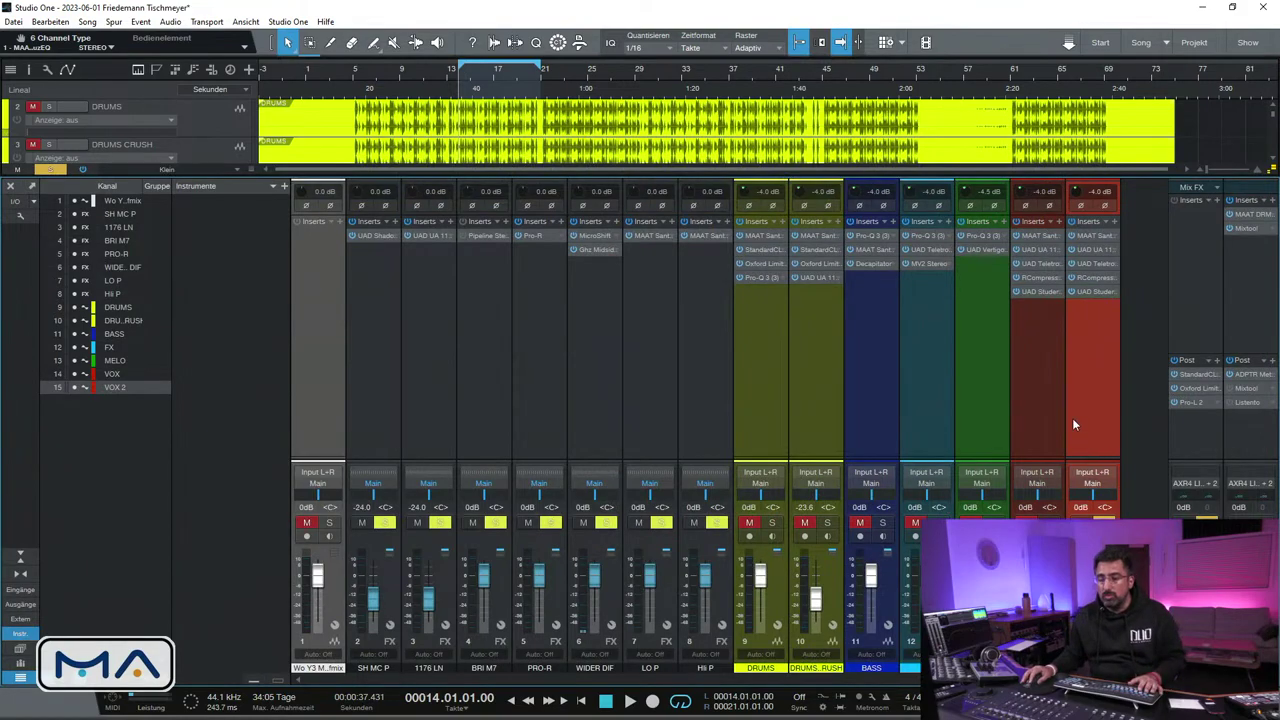
key("F3")
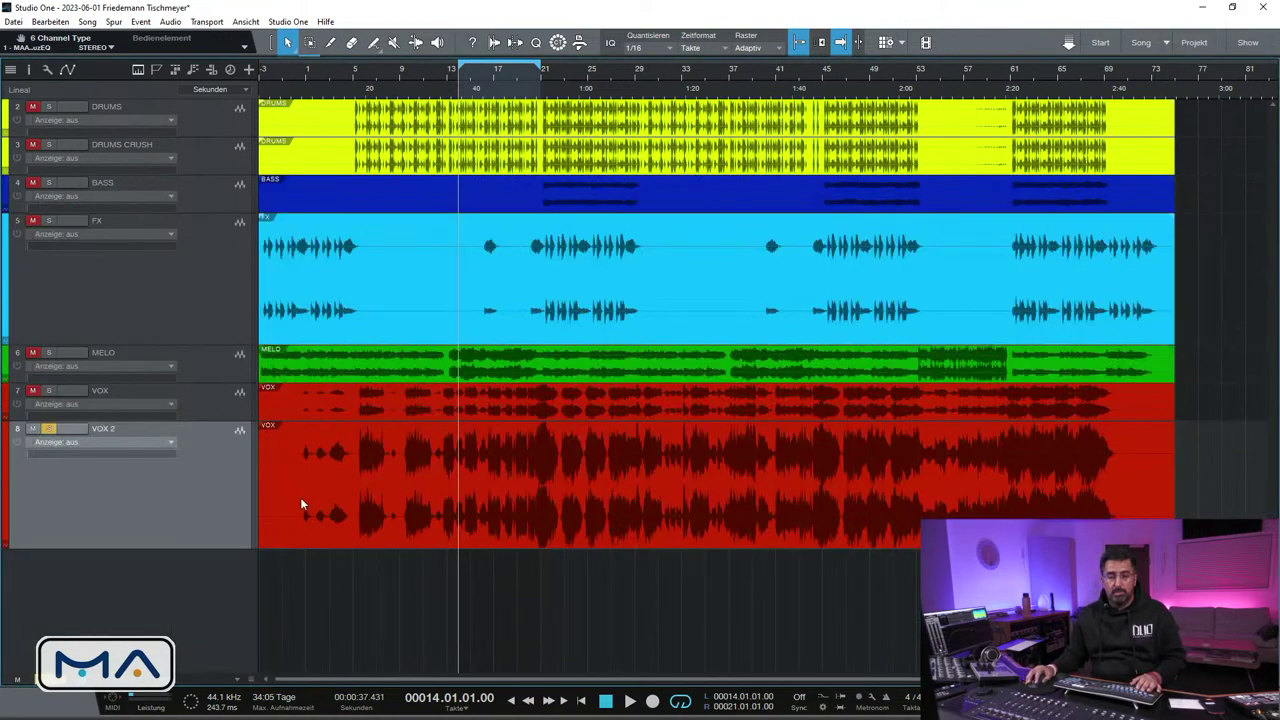
double_click(120, 430)
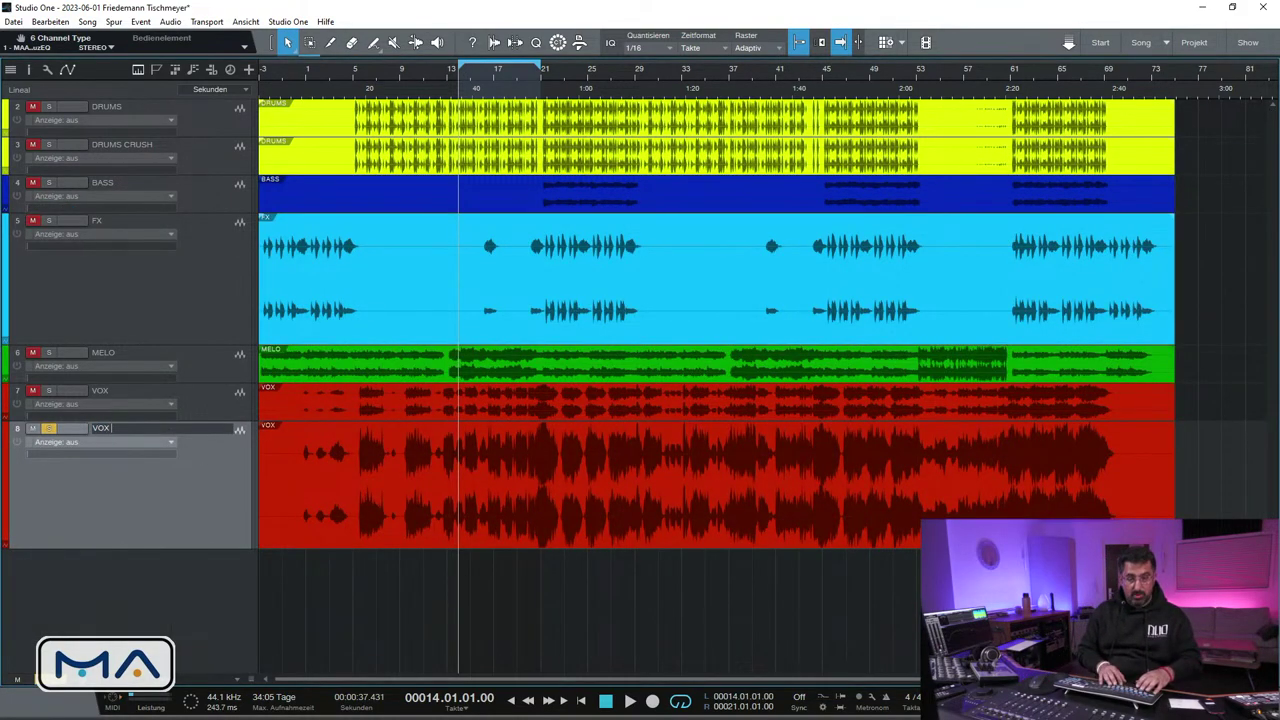
type("H")
key("Return")
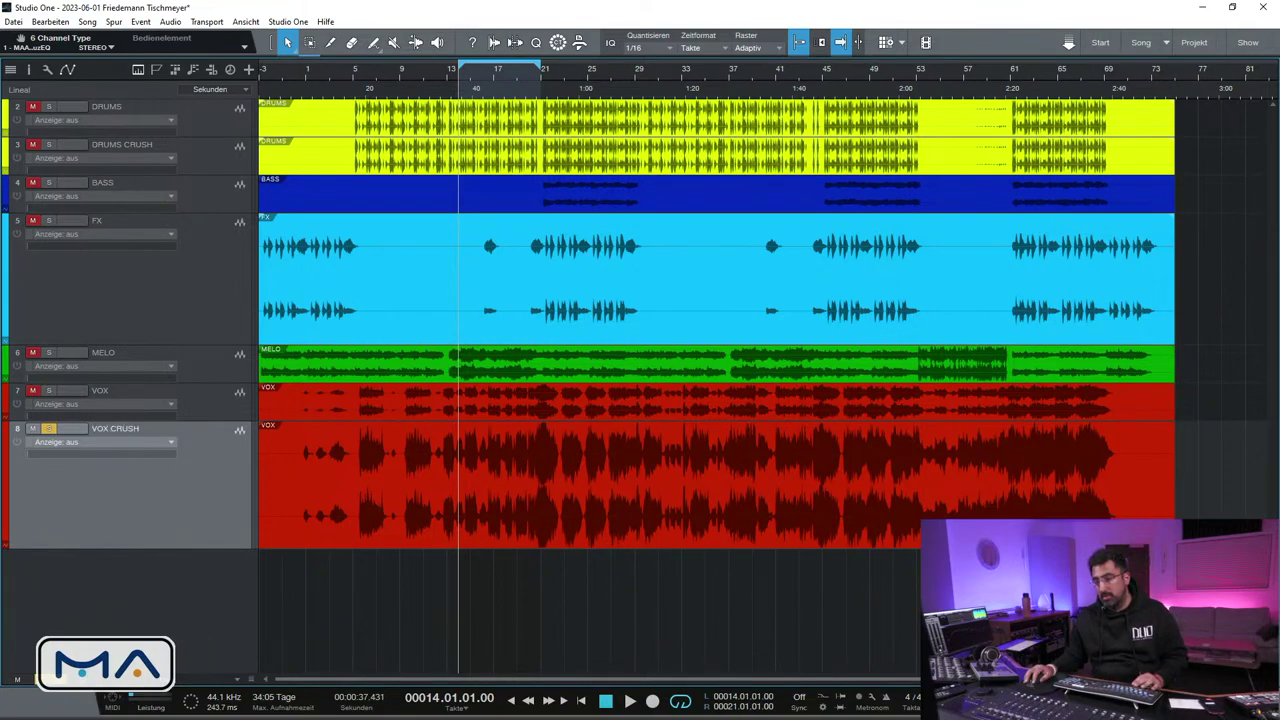
Show the mixer and insert the UAD UA 1176 Rev A at the end of VOX CRUSH's insert chain
key("F3")
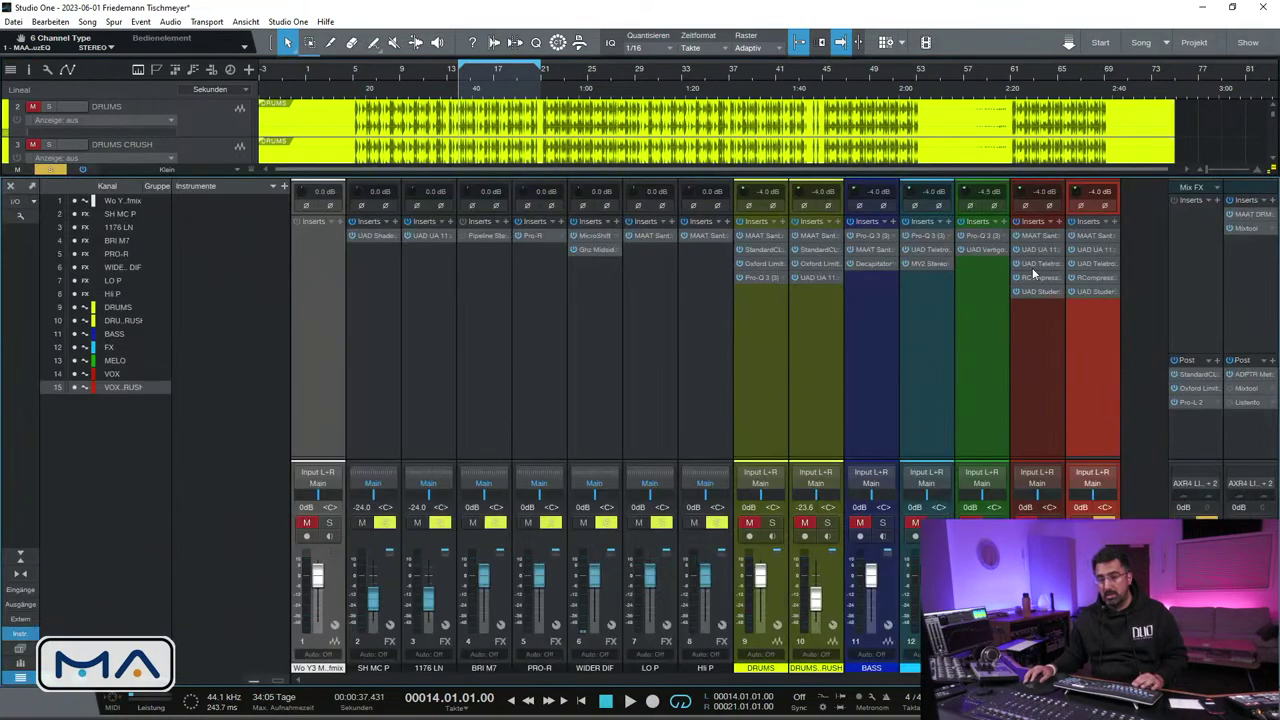
left_click(1115, 223)
type("1176")
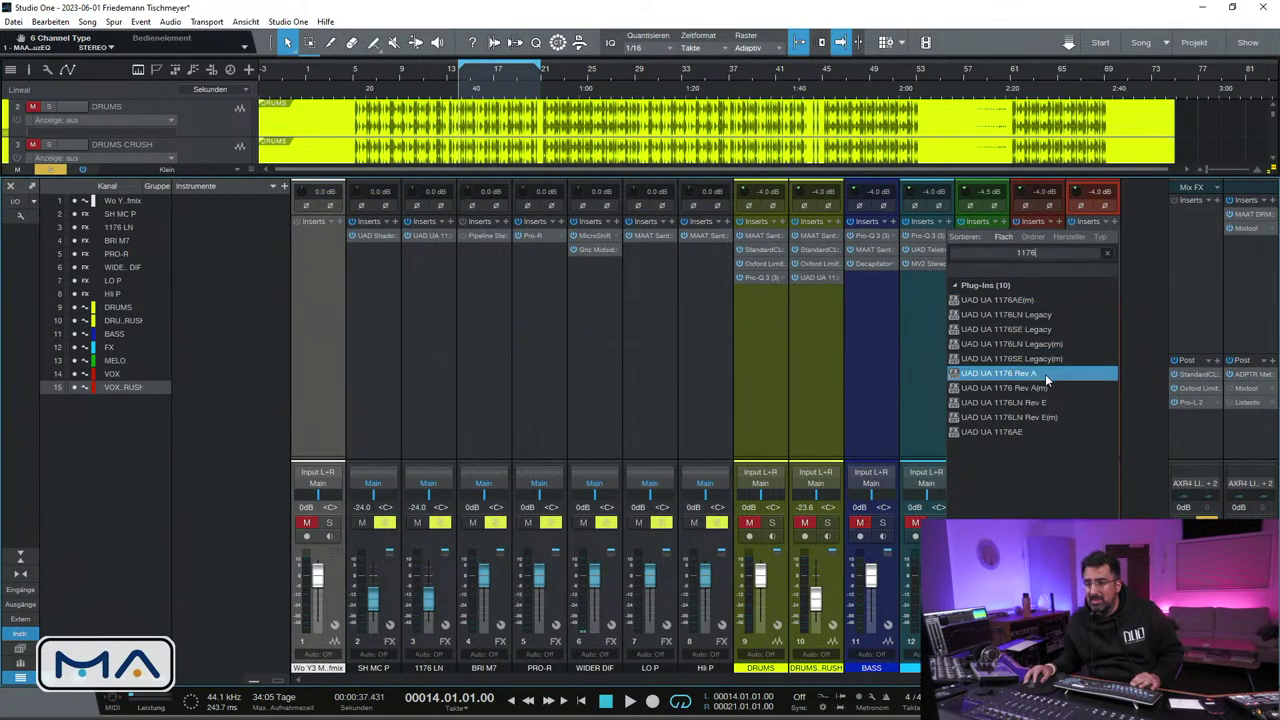
key("BackSpace")
key("BackSpace")
key("BackSpace")
key("BackSpace")
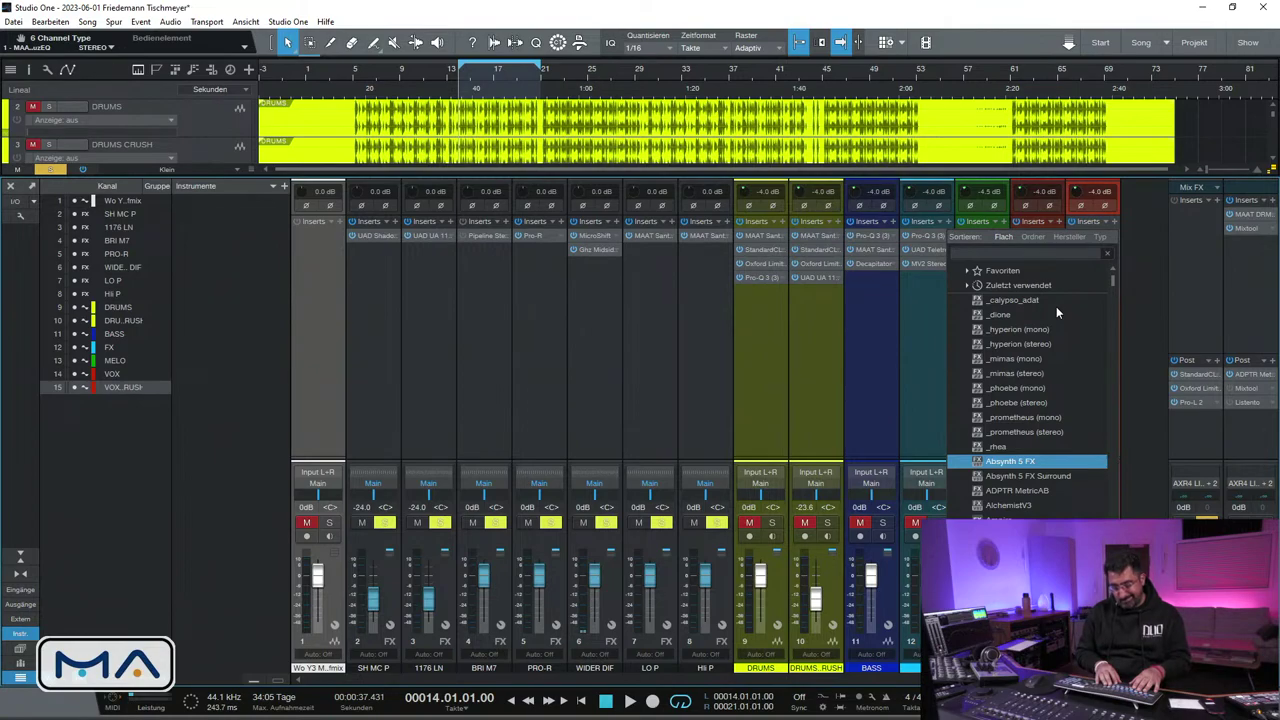
type("1176")
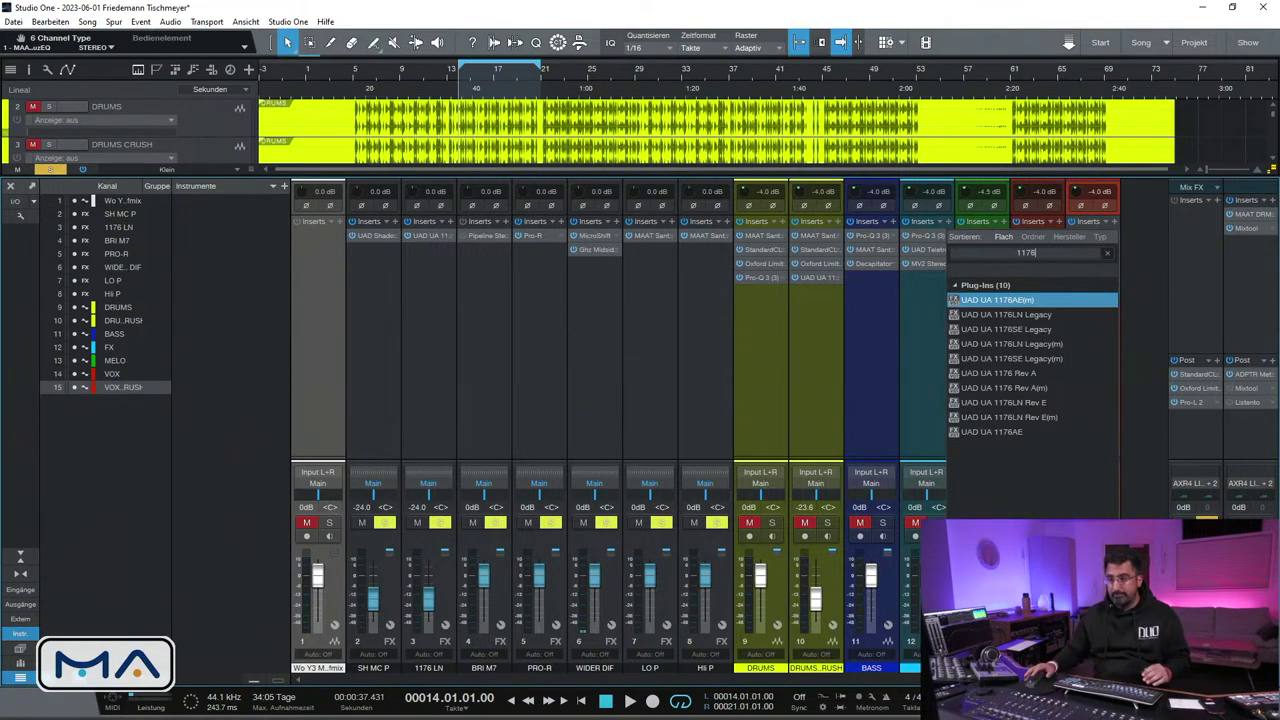
double_click(1033, 375)
Adjust the 1176 Rev A's levels and ratio during playback, with attack at 7.00 and release at 6.82, and close its window
left_click_drag(806, 178, 809, 187)
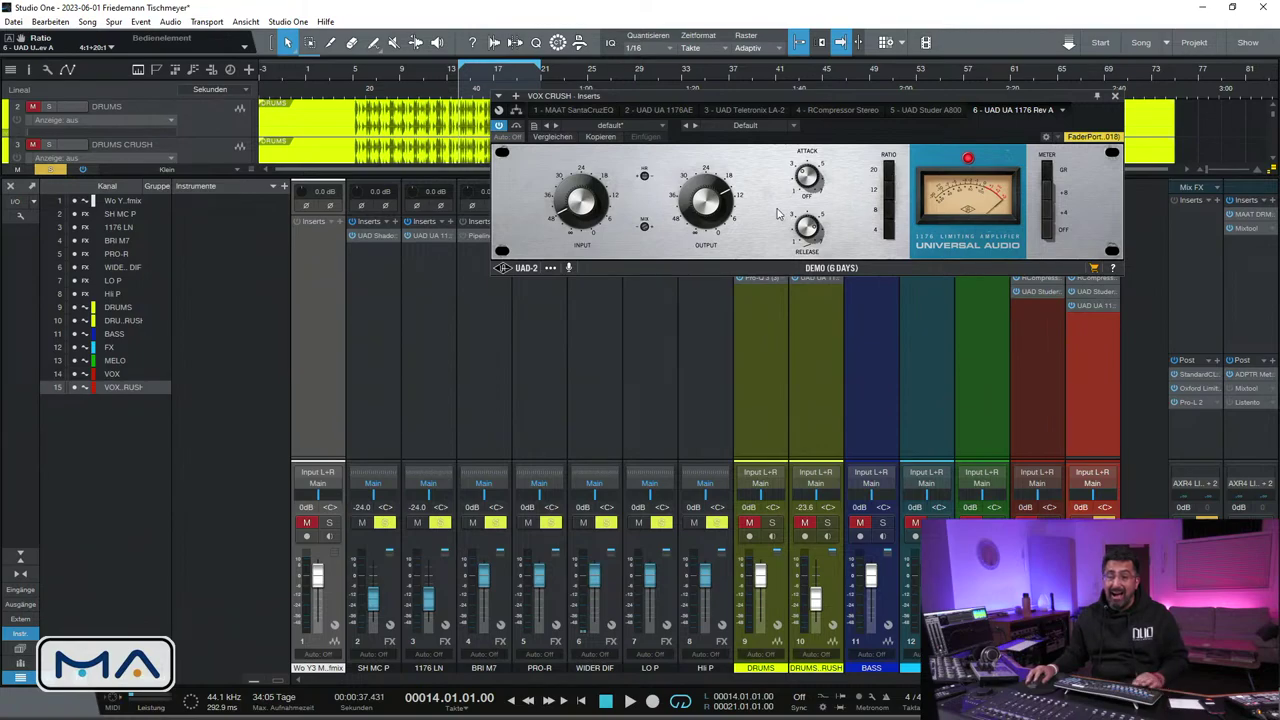
key("space")
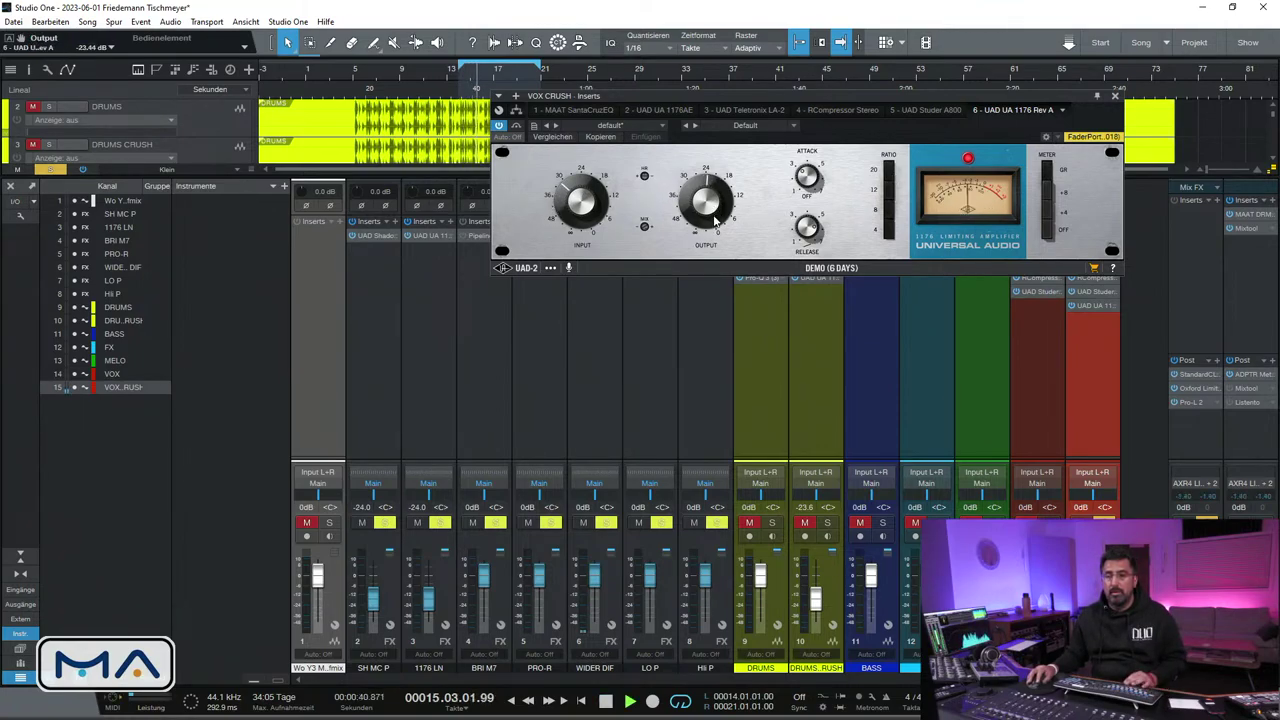
left_click(889, 190)
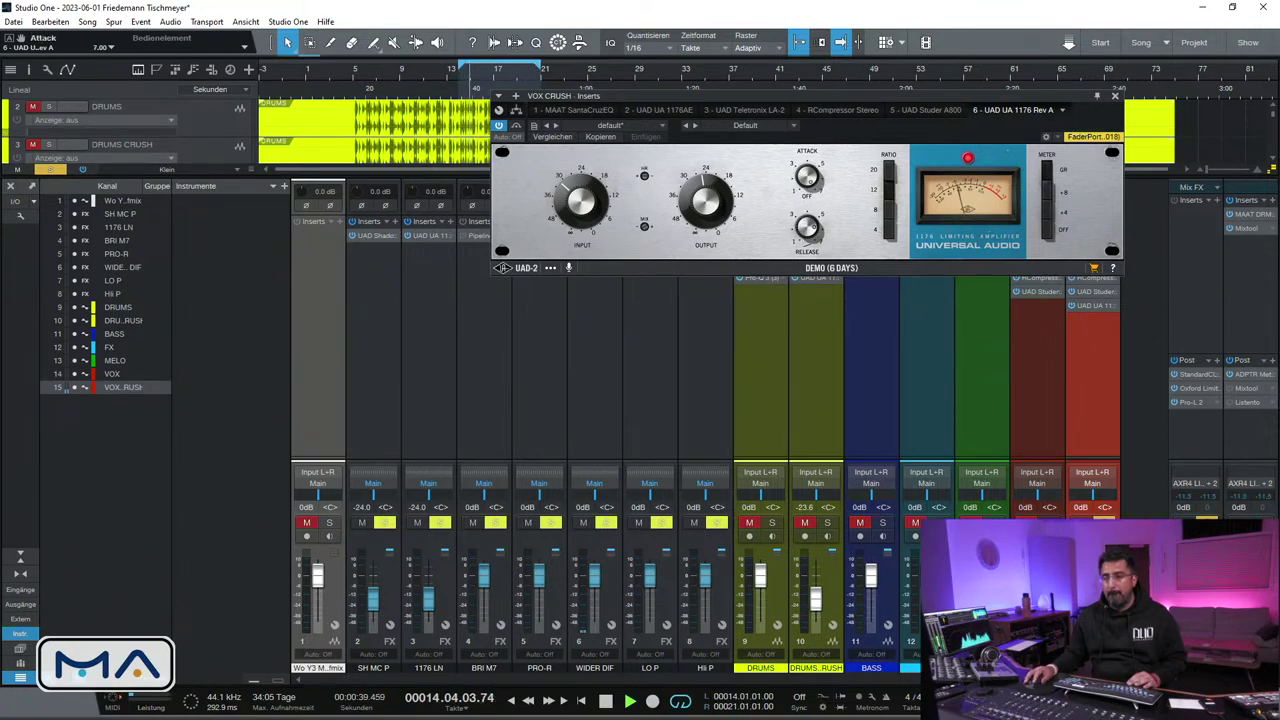
left_click_drag(807, 177, 790, 240)
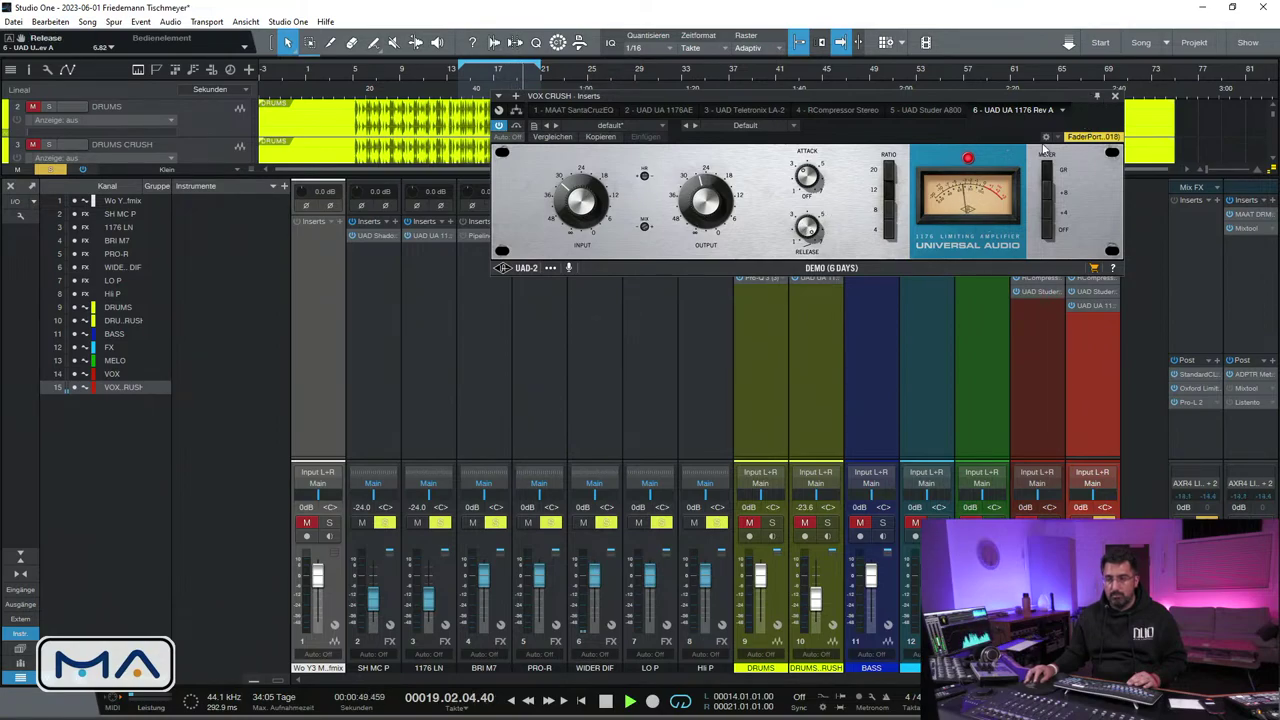
left_click(1115, 96)
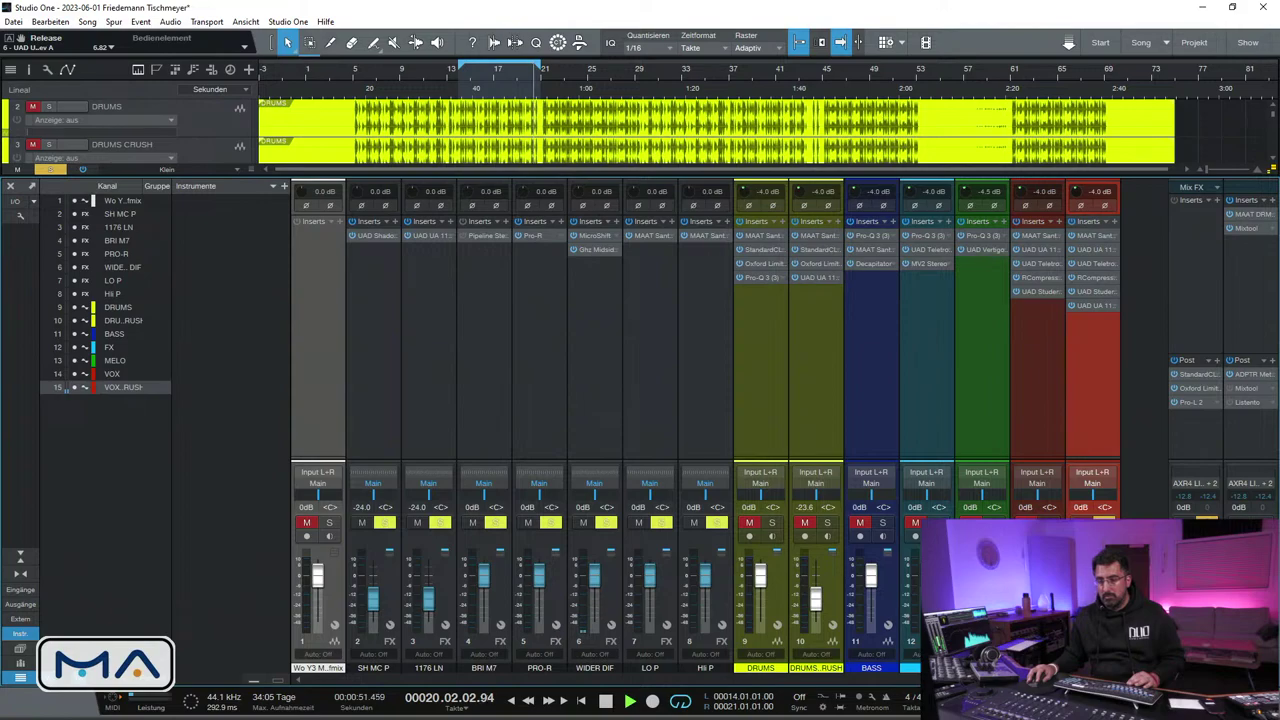
Unsolo VOX CRUSH and blend it into the mix with its fader at -29.4 dB
key("s")
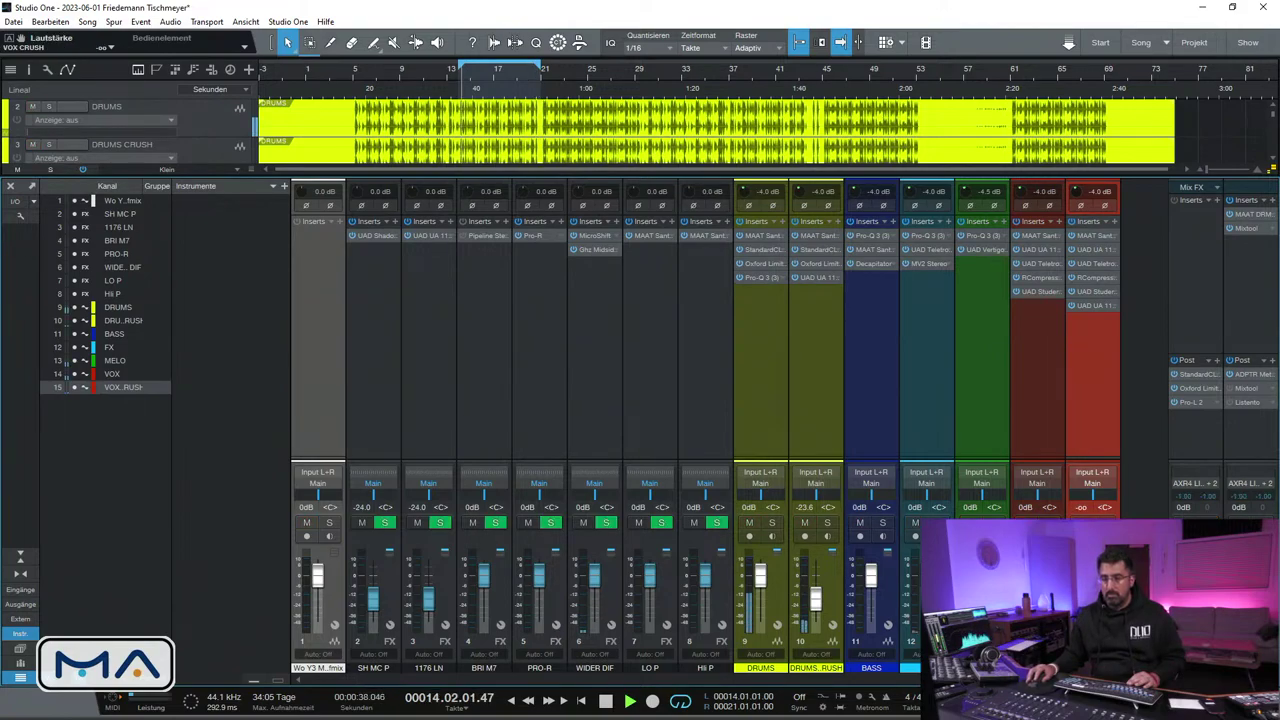
left_click_drag(1092, 629, 1092, 622)
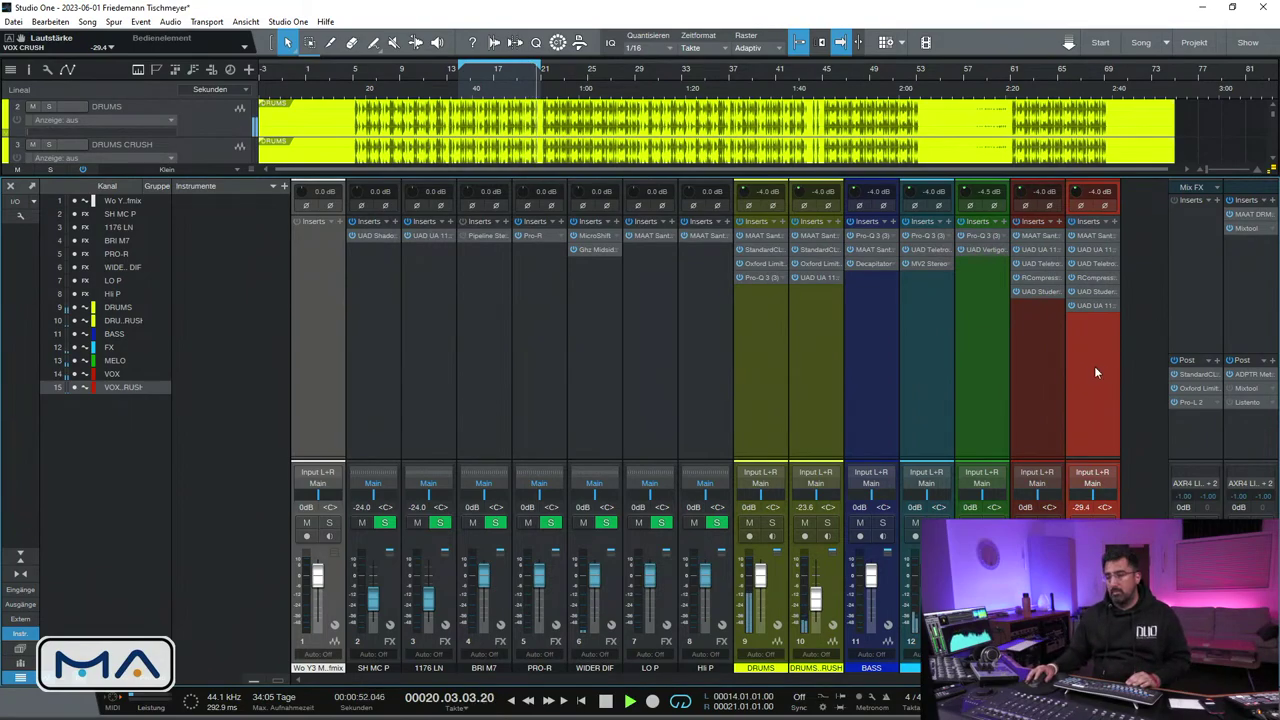
Set the release of the 1176AE on the VOX channel to 7.00 and close its window
left_click(1046, 376)
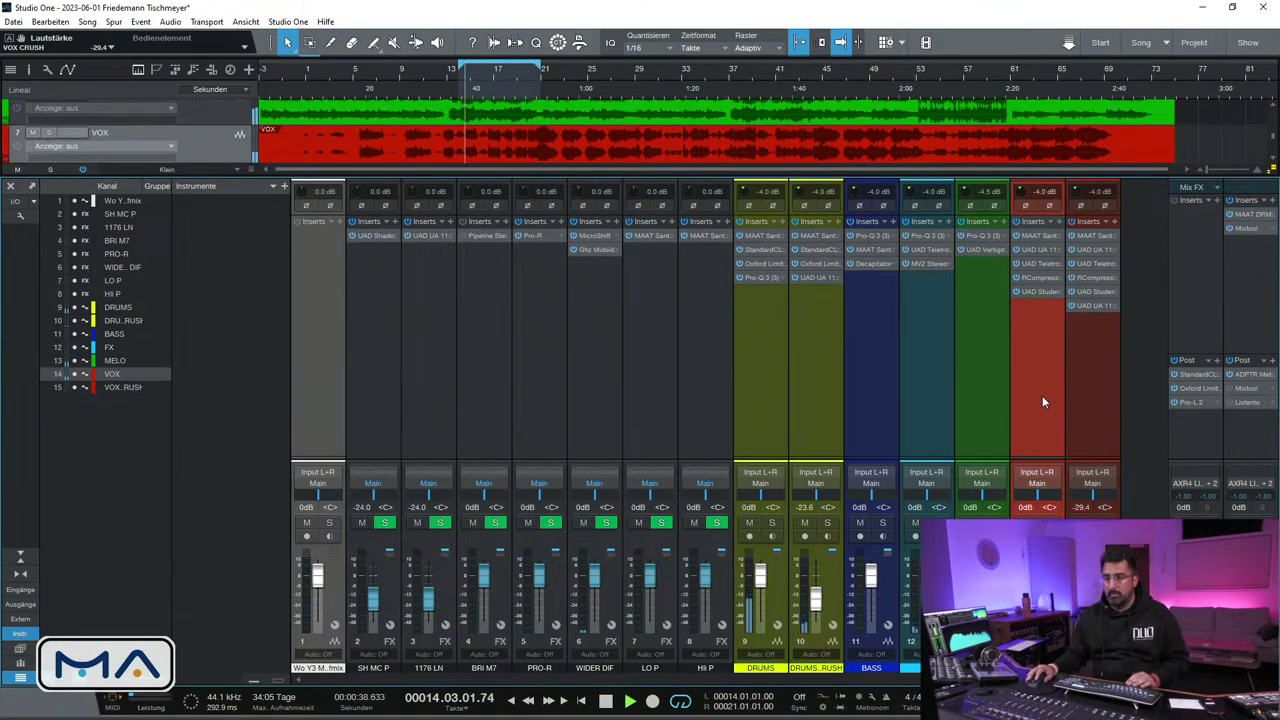
left_click(1038, 252)
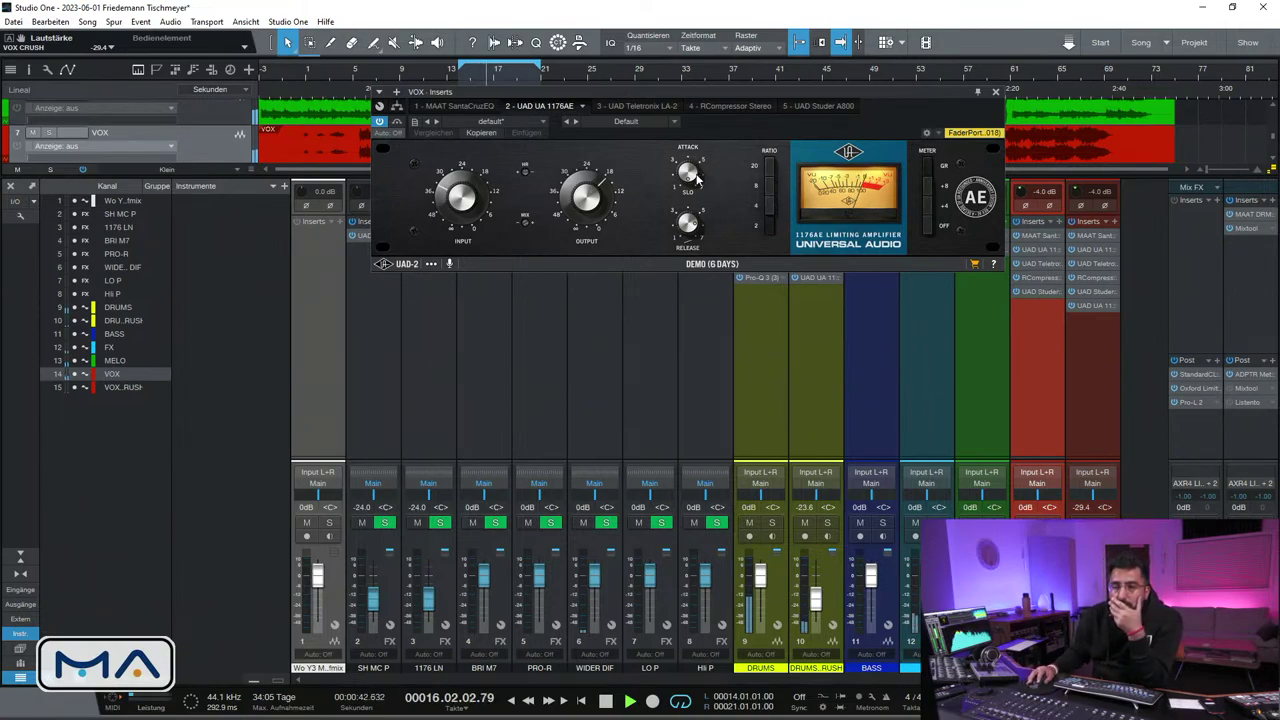
left_click(686, 231)
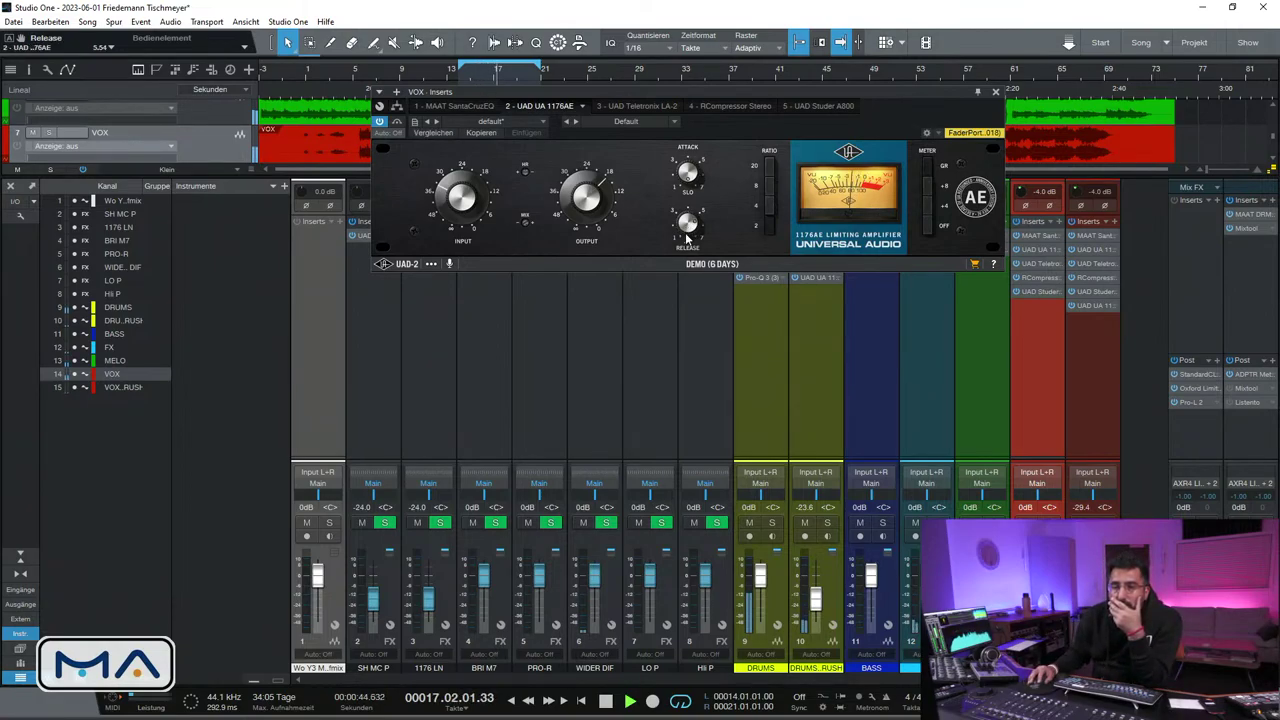
left_click_drag(687, 238, 715, 146)
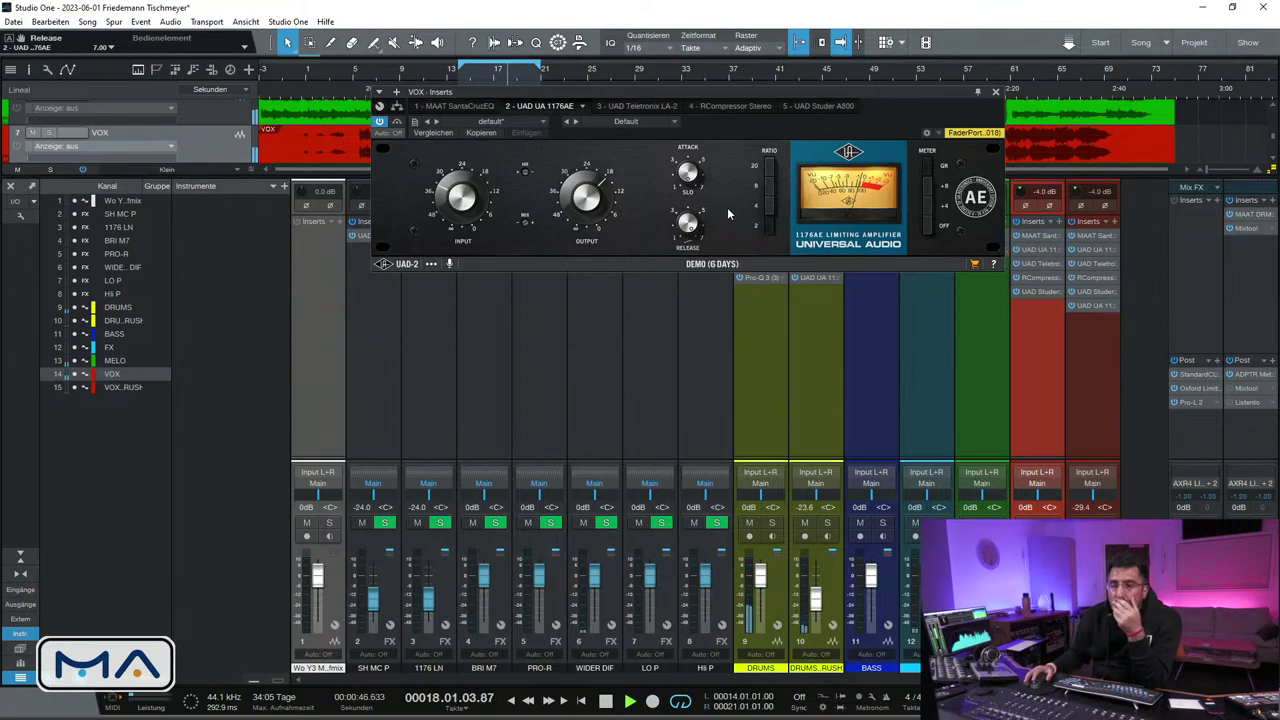
left_click(995, 93)
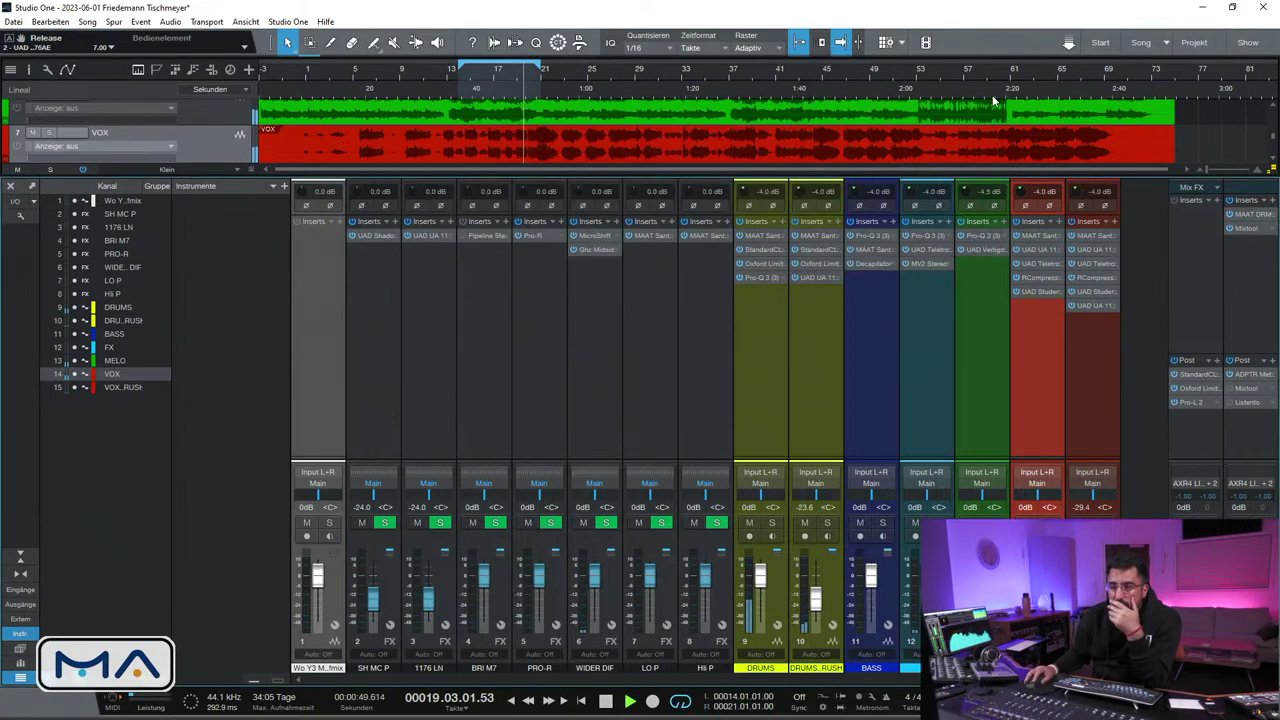
Raise the gain of the Teletronix LA-2 on VOX to 23, move its window off the timeline, and replay the passage
left_click(1036, 264)
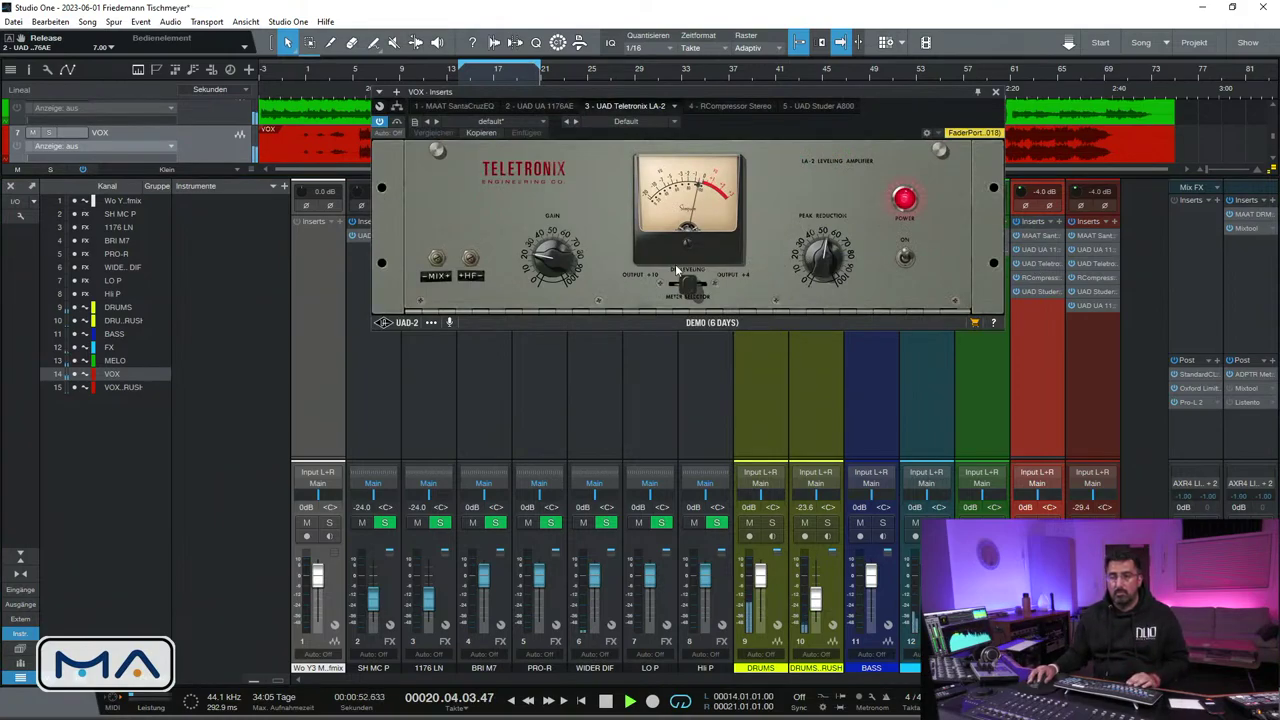
left_click(545, 272)
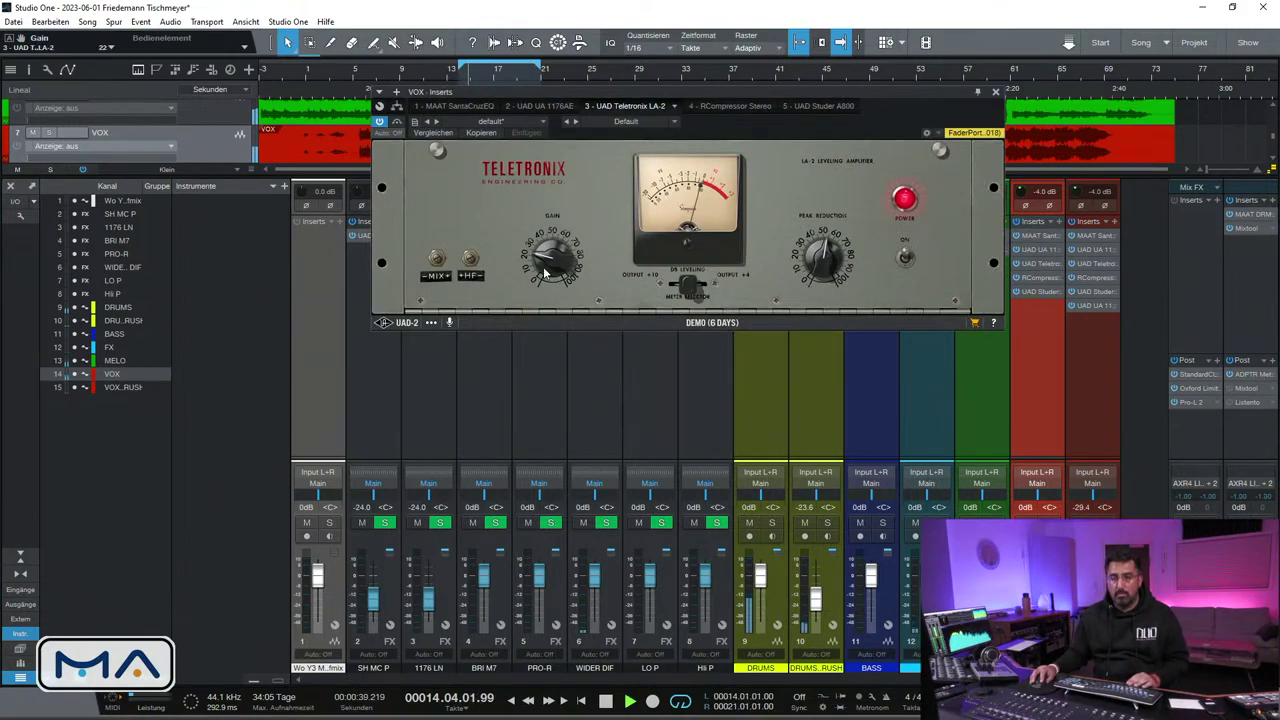
left_click_drag(585, 92, 595, 168)
left_click(554, 80)
left_click(534, 81)
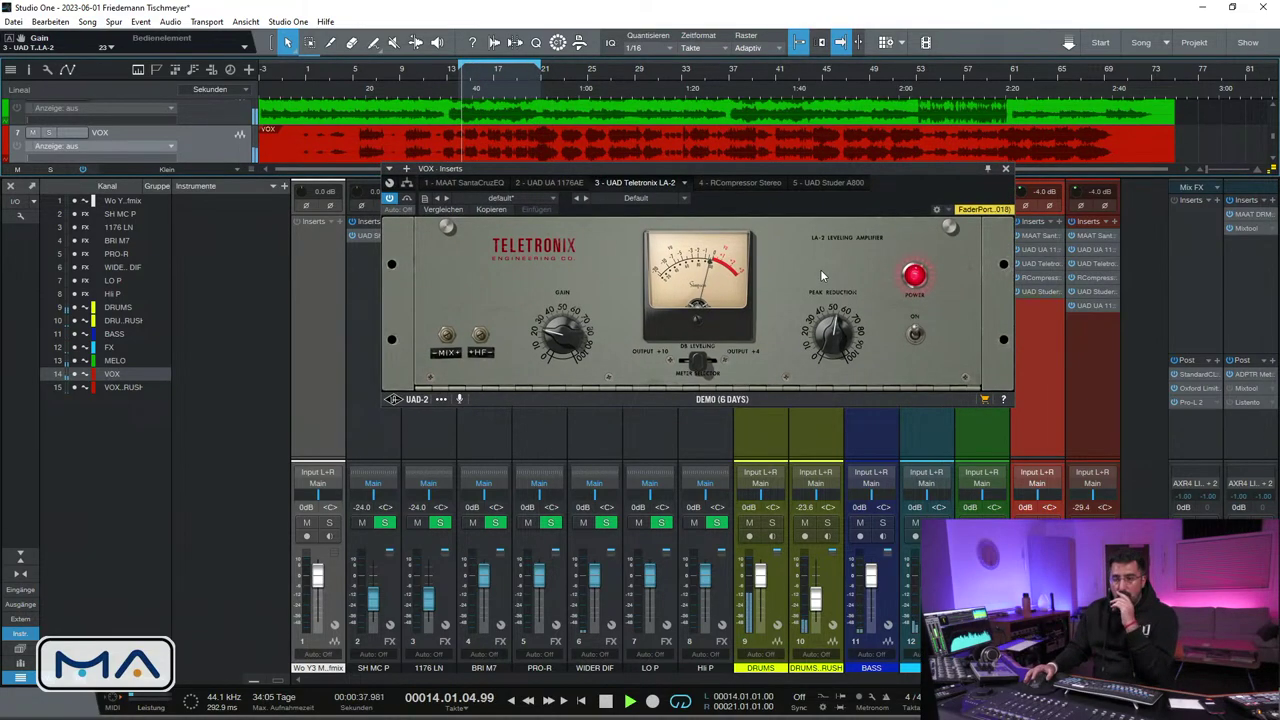
Extend the playback loop's end to bar 42, listen to the following section, and close the LA-2 window
left_click_drag(541, 64, 787, 65)
left_click(531, 75)
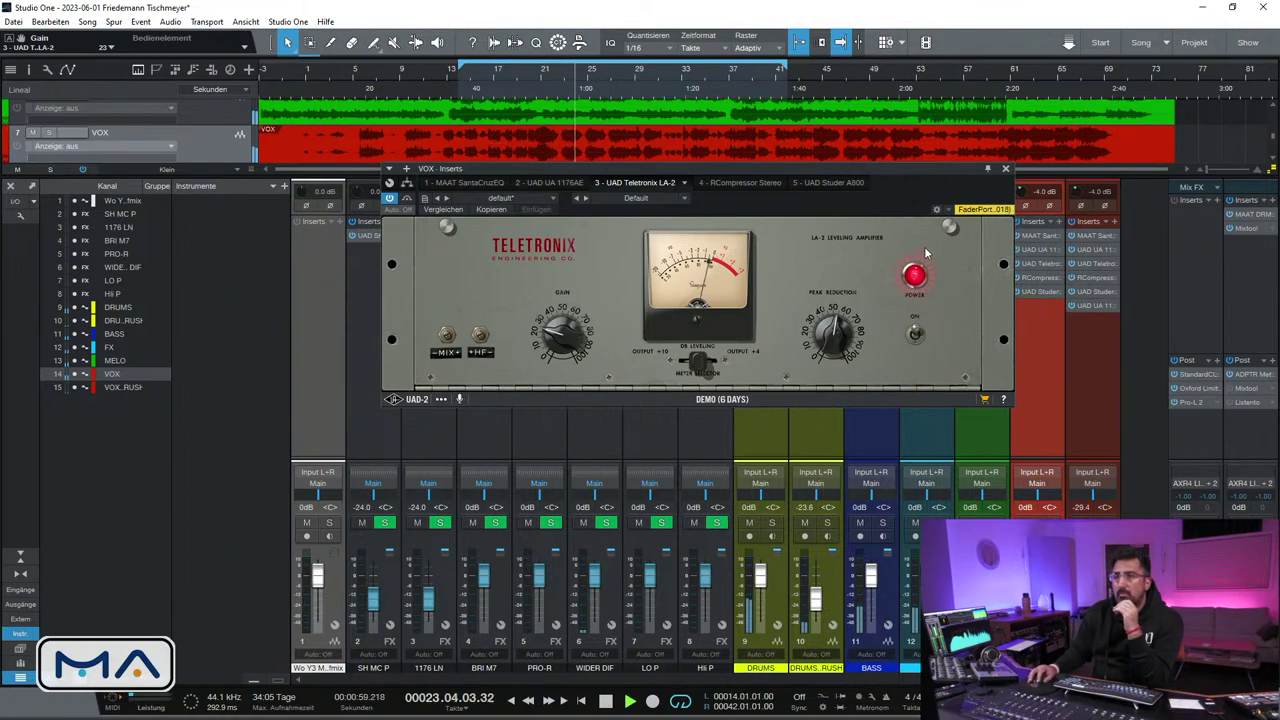
left_click(1005, 168)
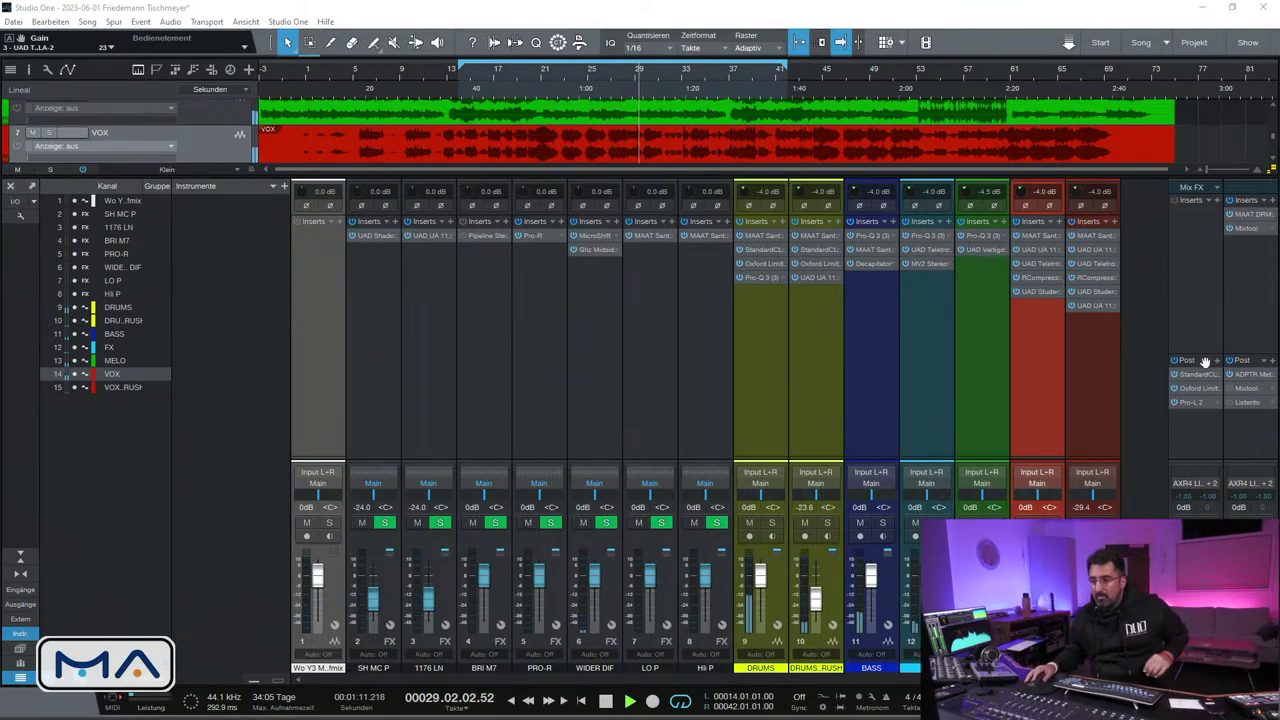
Loudness-match the Ruffmix reference in the Listen Bus's MetricAB, compare it with the current mix, and close the window
left_click(1243, 375)
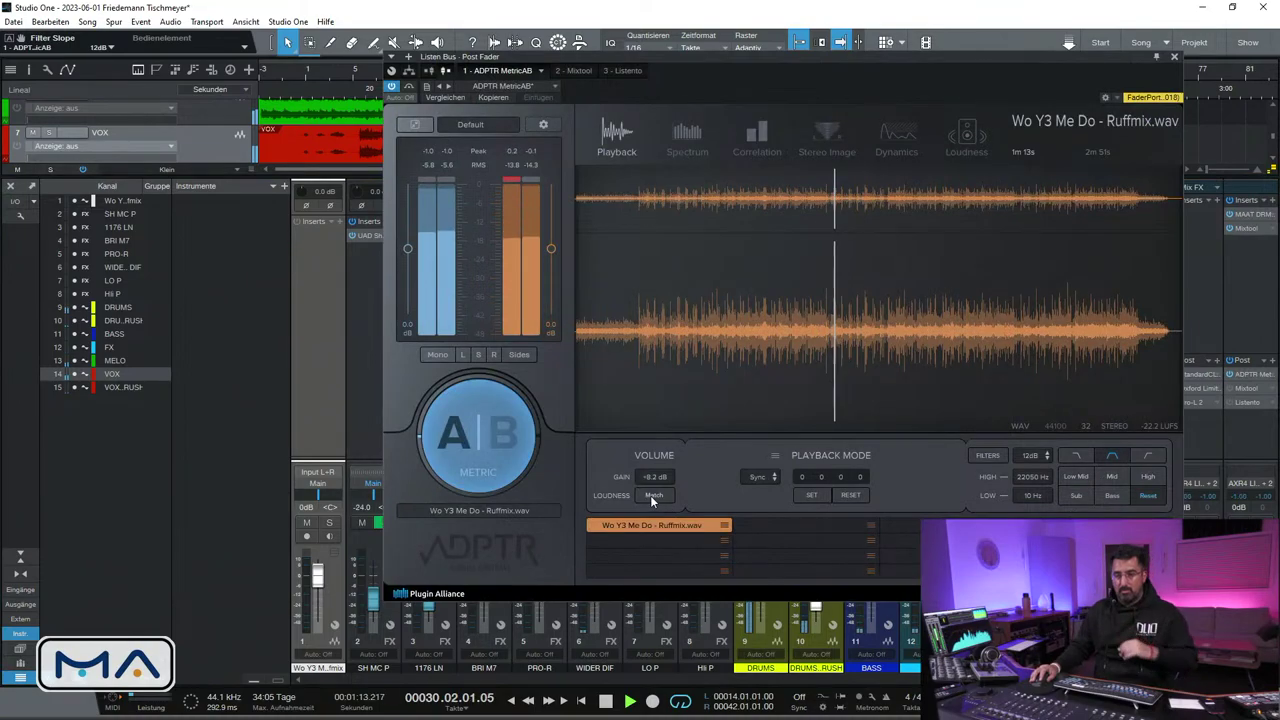
left_click(490, 436)
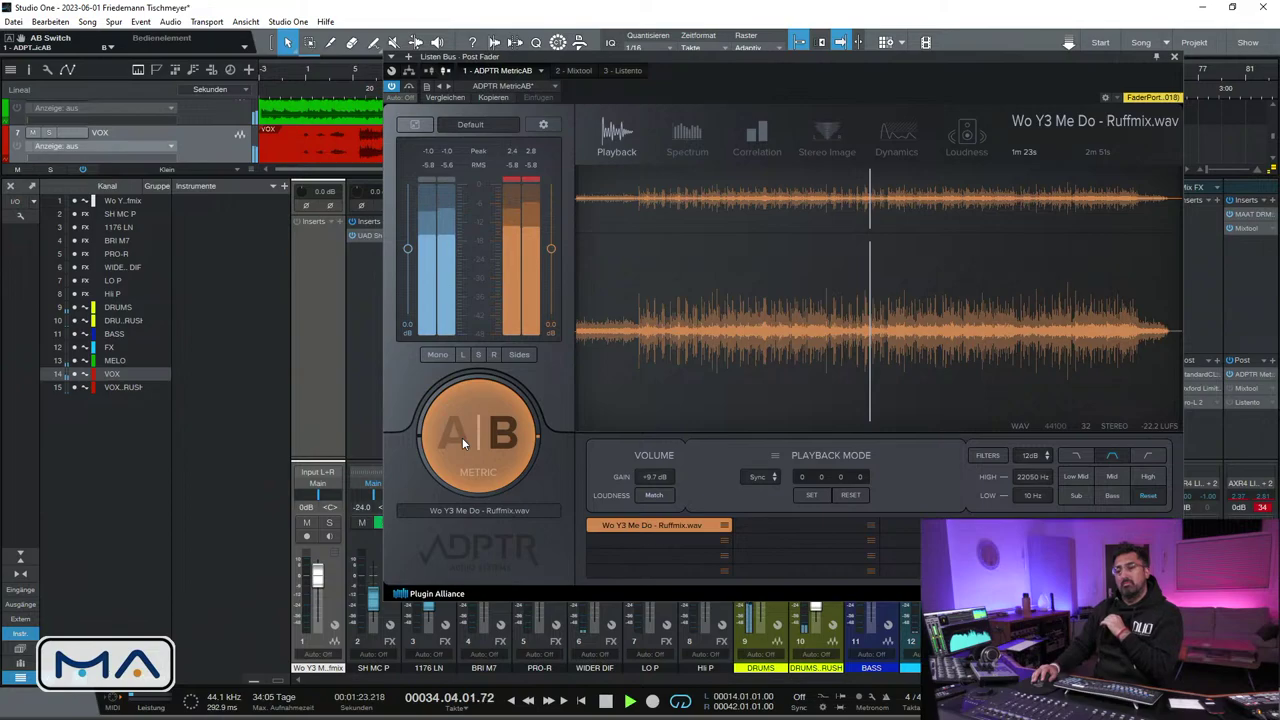
left_click(462, 439)
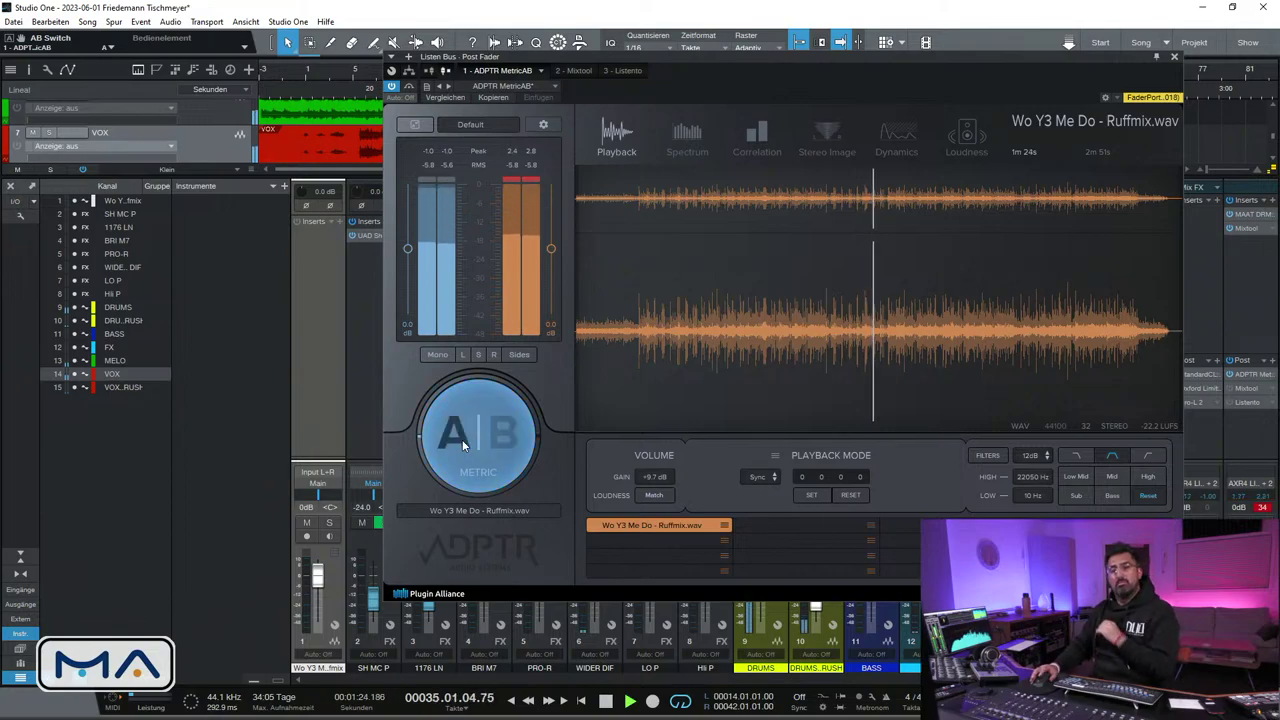
left_click(1173, 57)
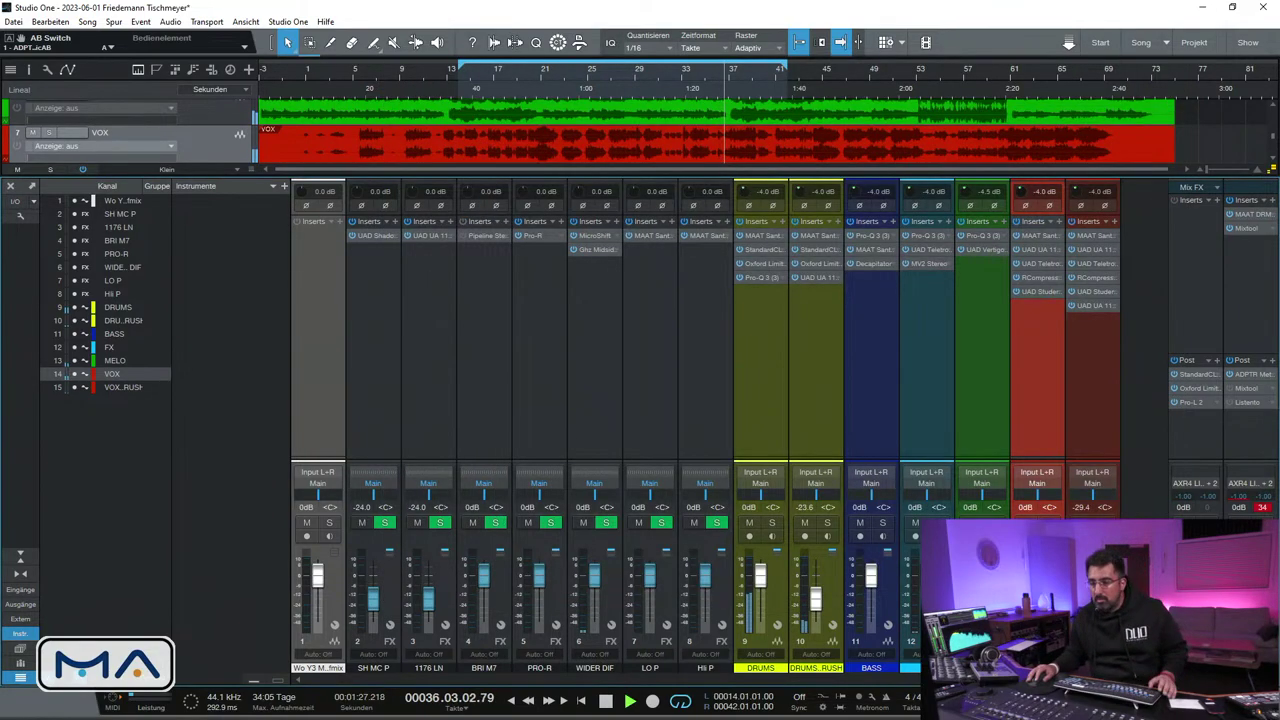
Add a bus for the VOX and VOX CRUSH channels and name it ALL VOX
left_click(1092, 380)
left_click(1037, 380)
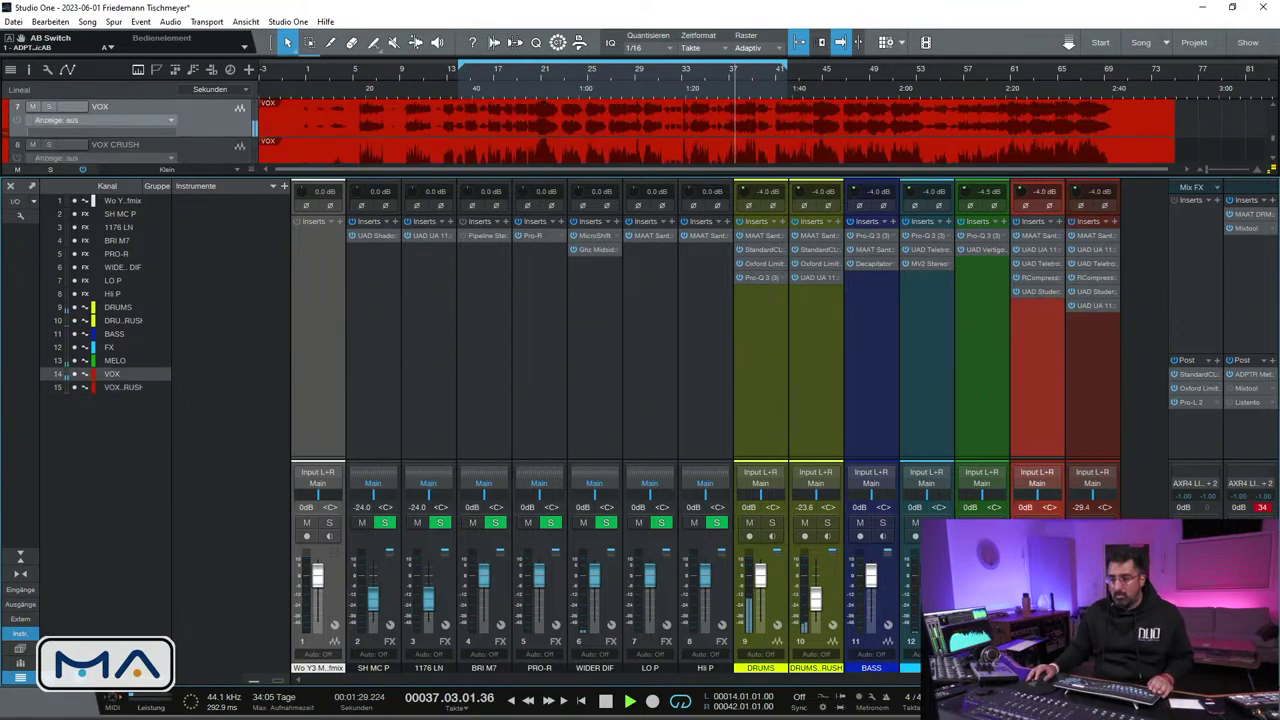
left_click(1092, 380, "shift")
right_click(1107, 347)
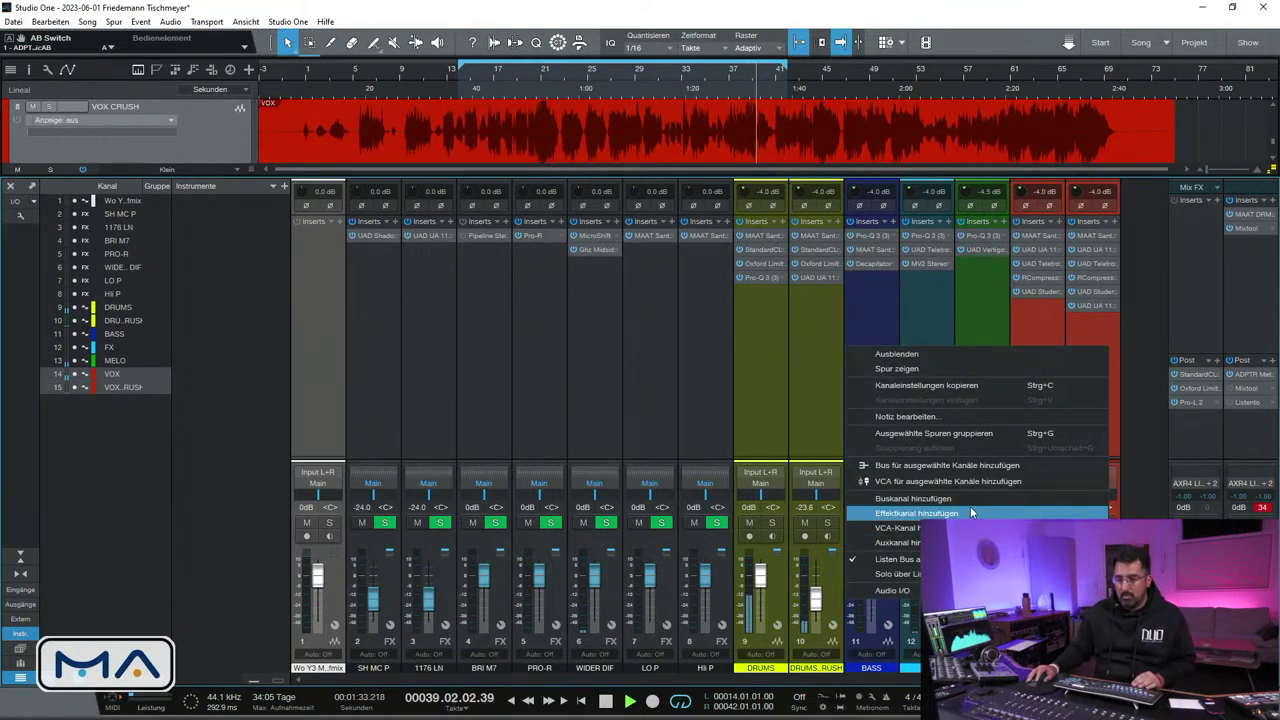
left_click(947, 465)
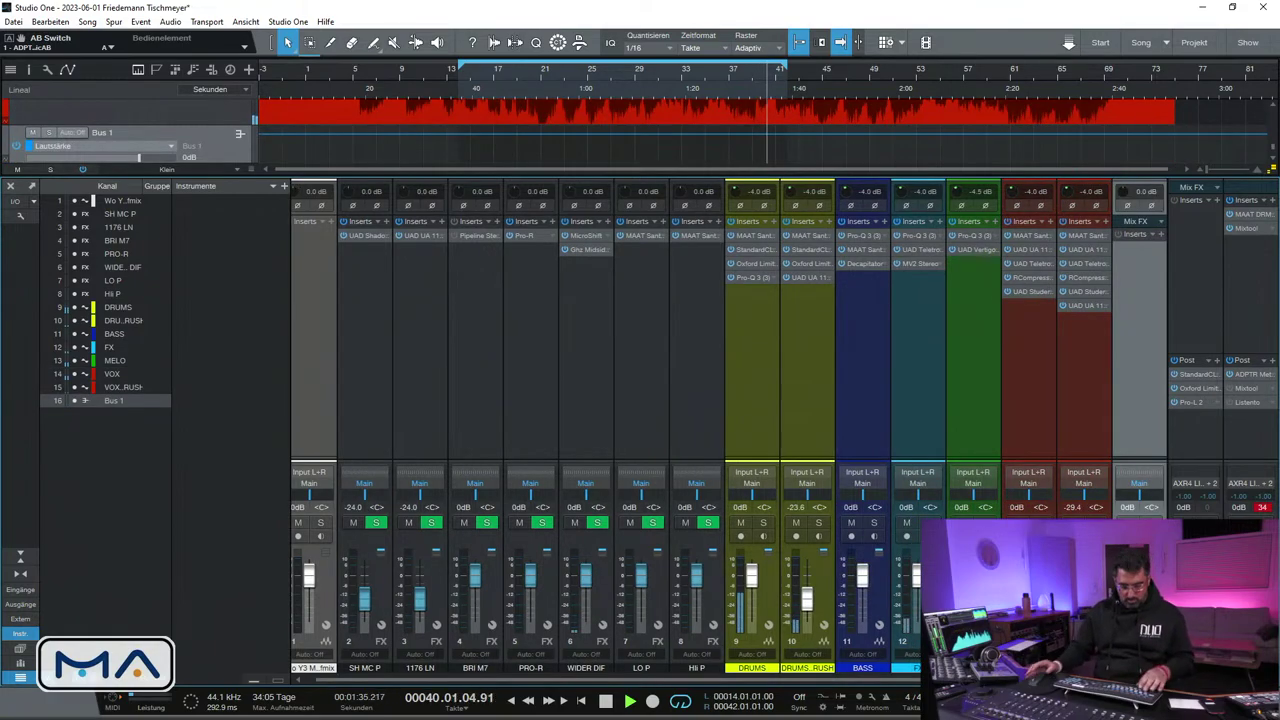
type("ALL VOX")
key("Return")
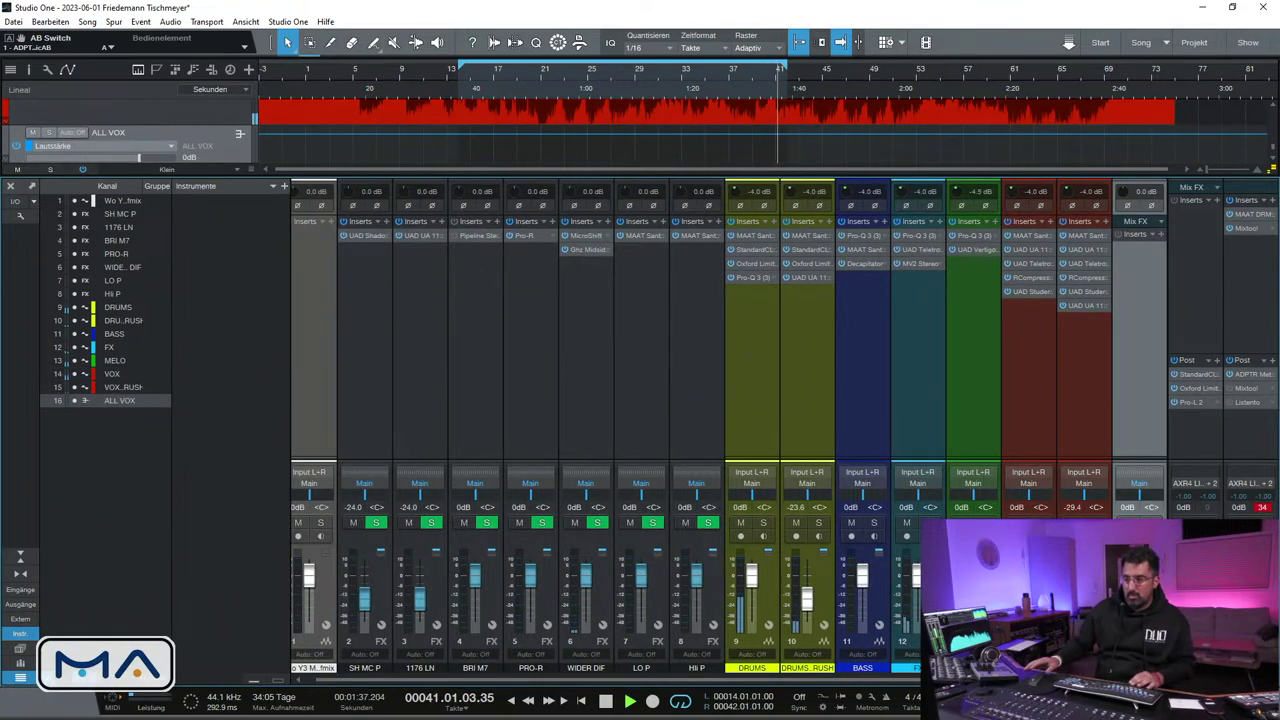
Route the outputs of VOX and VOX CRUSH to the ALL VOX bus and solo both channels
left_click(1083, 667)
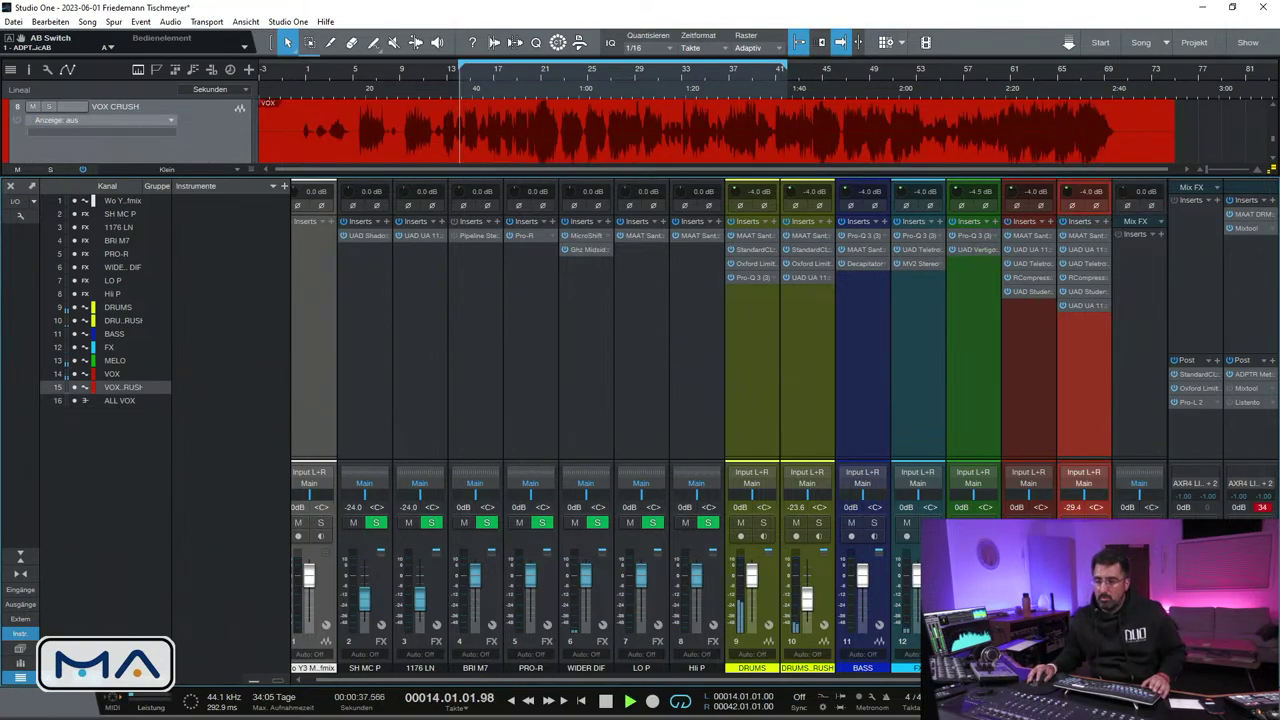
left_click(1028, 667, "shift")
left_click(1031, 484)
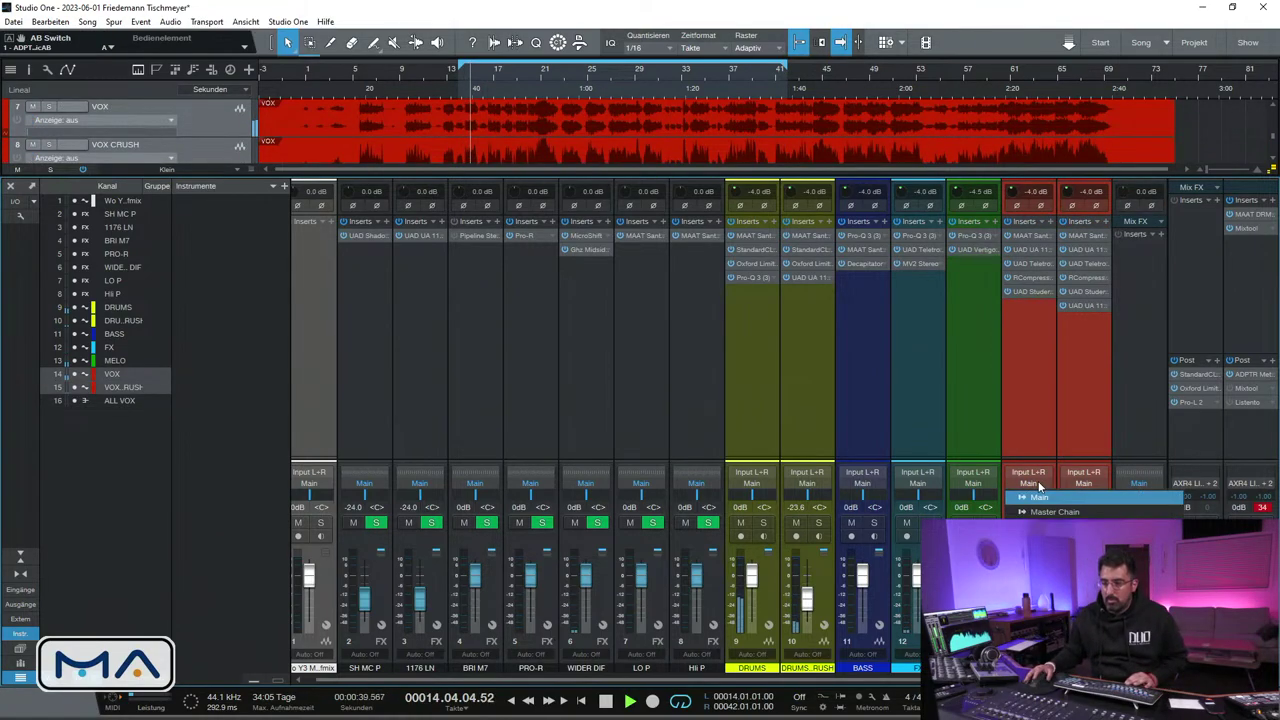
left_click(1050, 527)
key("s")
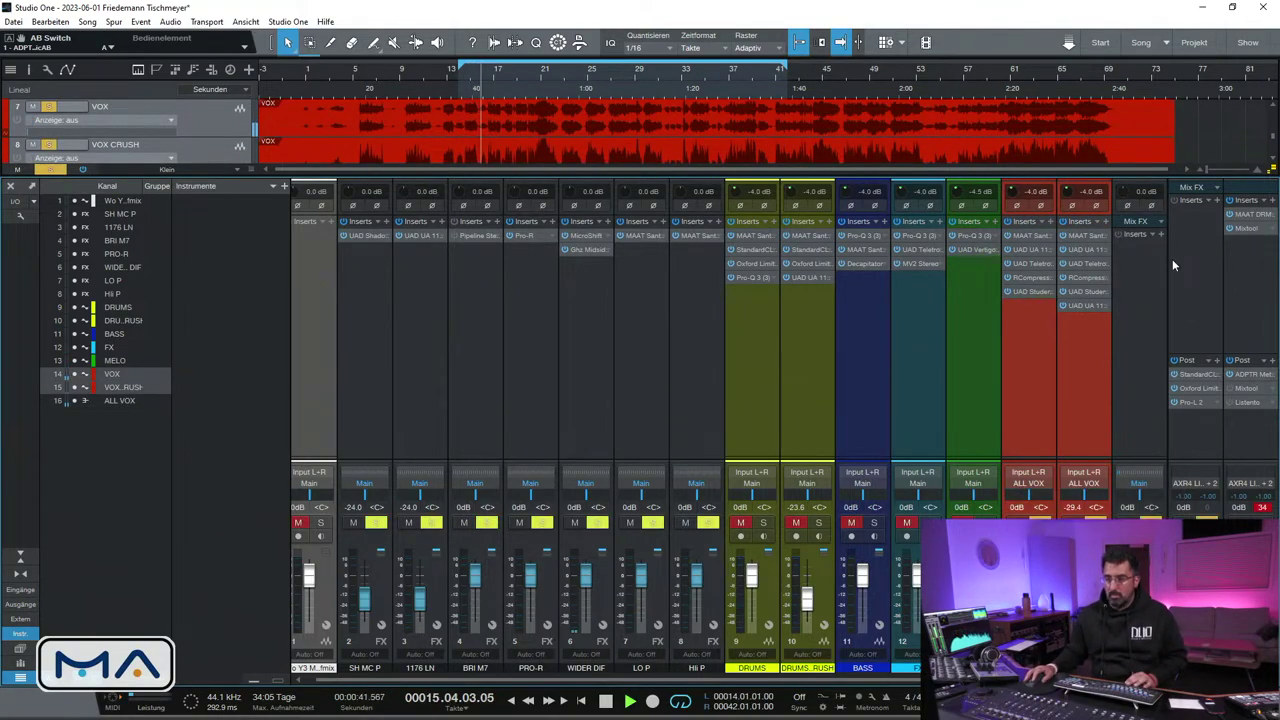
Play from around bar 23, insert RVox Stereo on the ALL VOX bus, and set its compression to -2.0
left_click(573, 75)
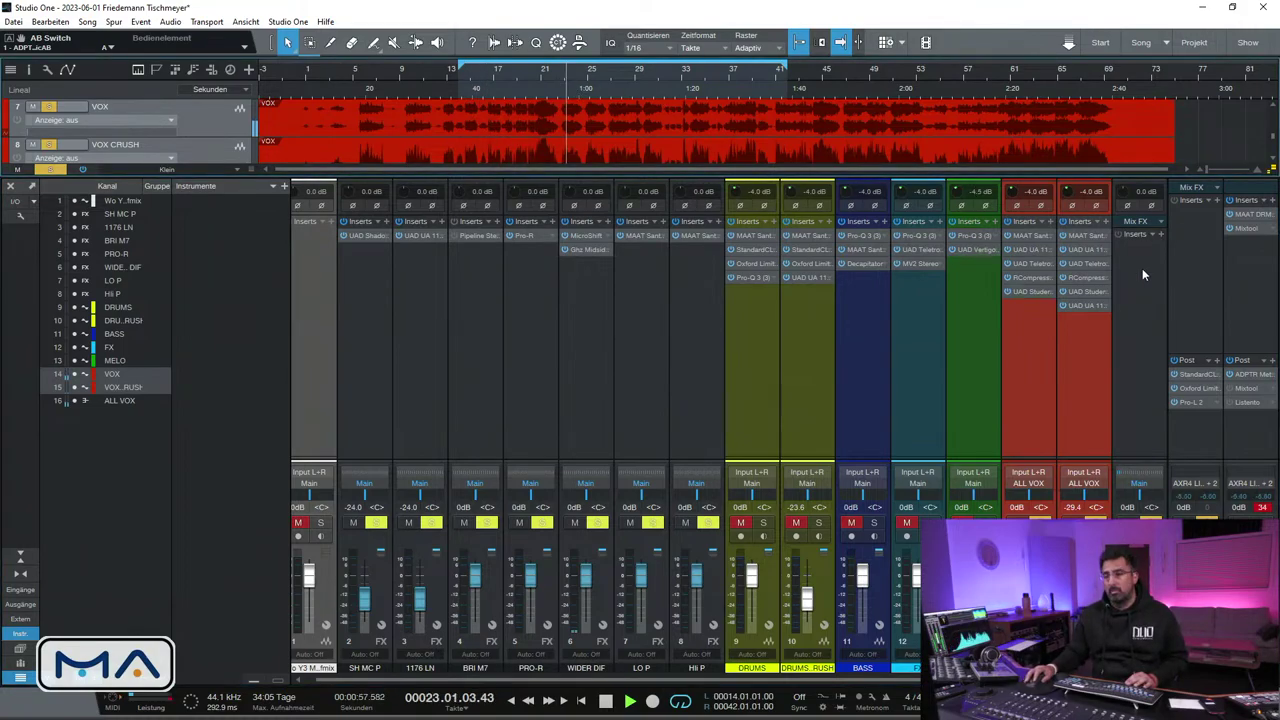
left_click(1162, 234)
type("rvox")
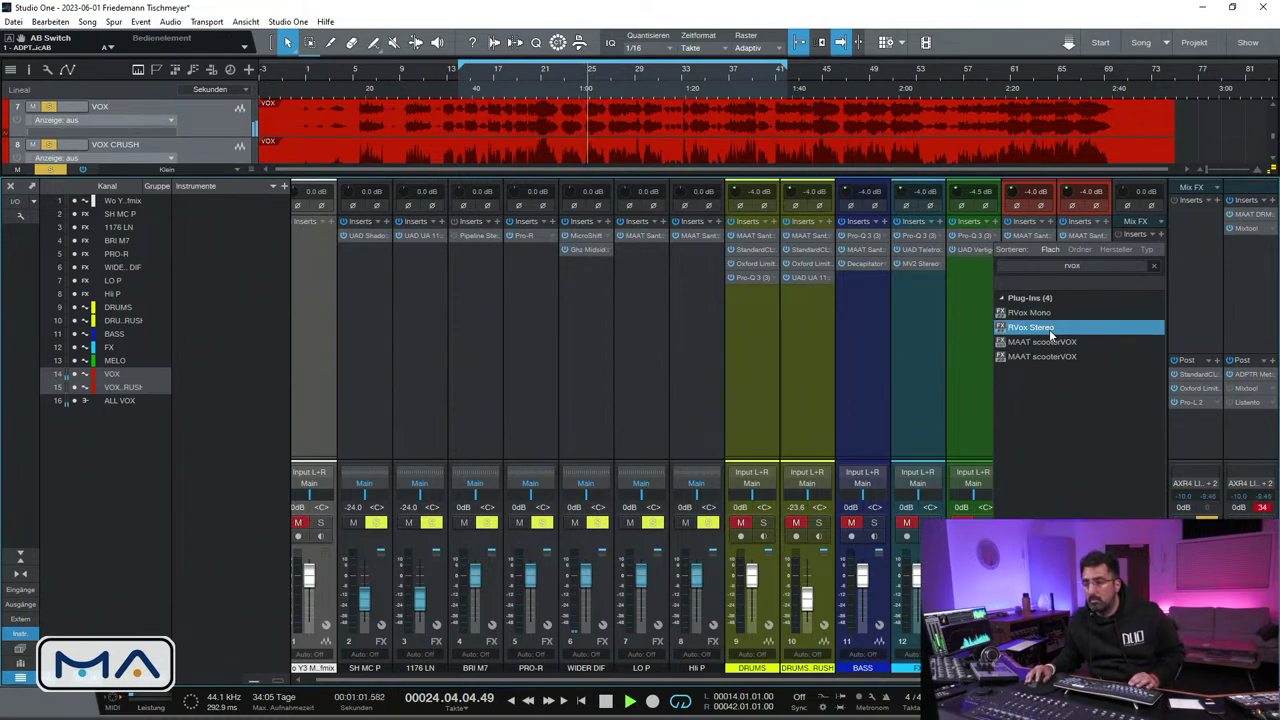
left_click(1049, 330)
left_click_drag(502, 200, 502, 191)
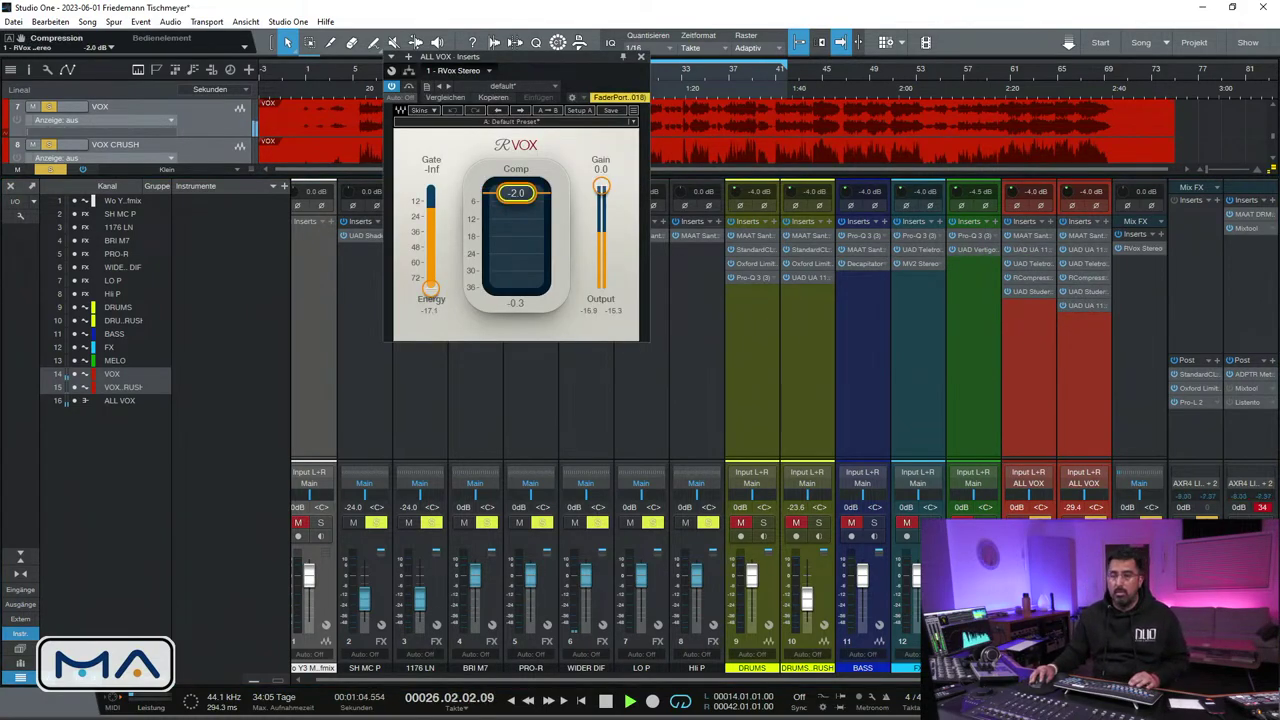
Insert the UAD SSL G Bus Compressor on the ALL VOX bus after RVox
left_click(641, 57)
left_click(1157, 221)
type("s")
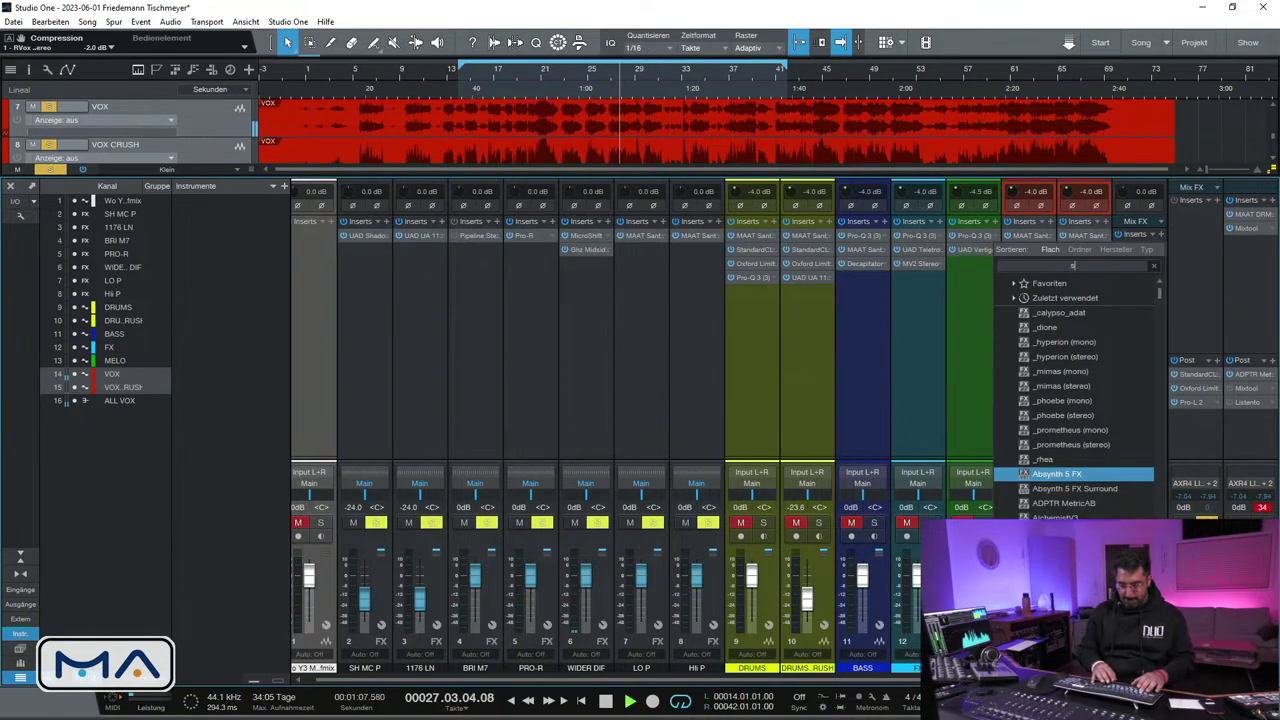
type("sl")
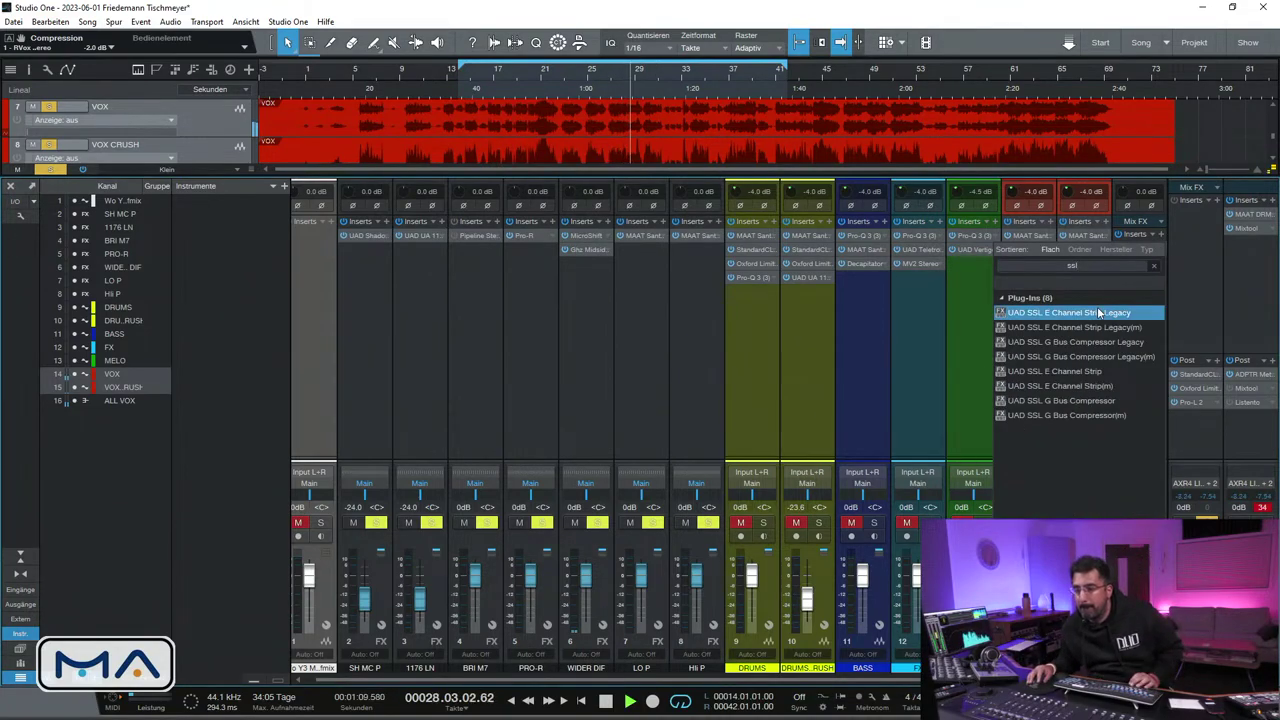
left_click(1091, 396)
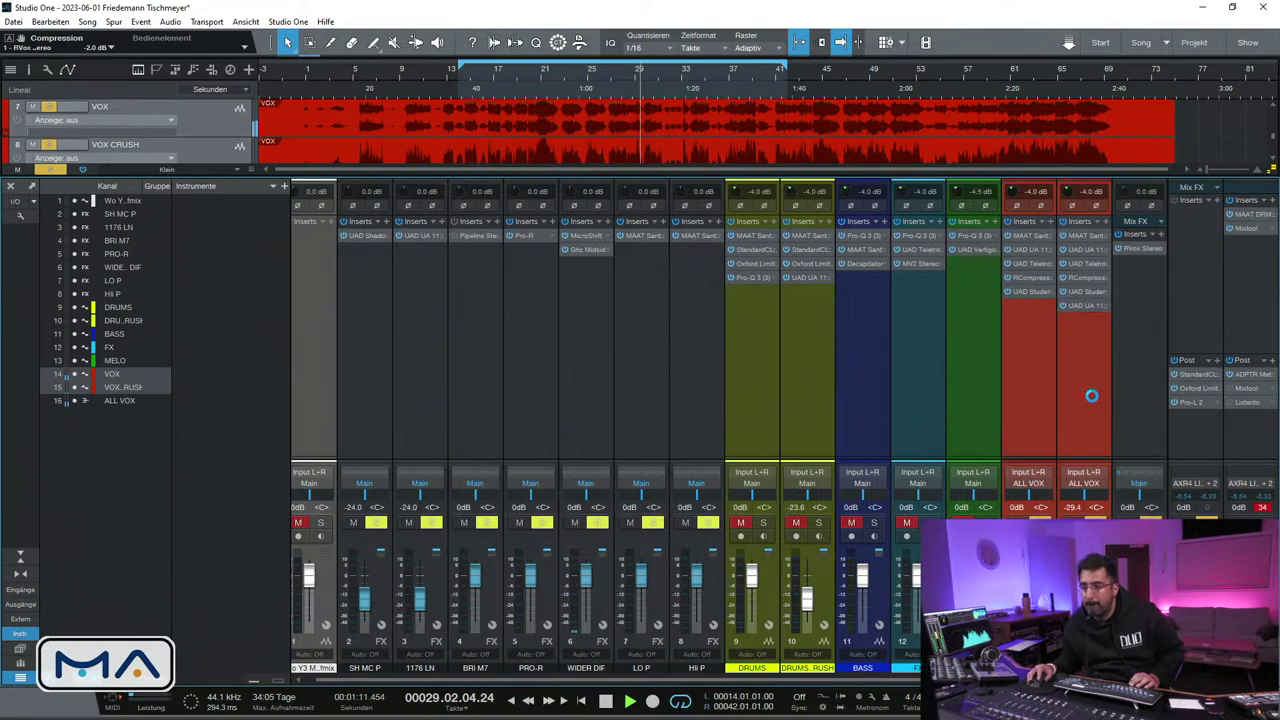
Set the SSL G Bus Compressor's release to Auto and its threshold to 4.8 dB, and close its window
left_click_drag(594, 242, 586, 242)
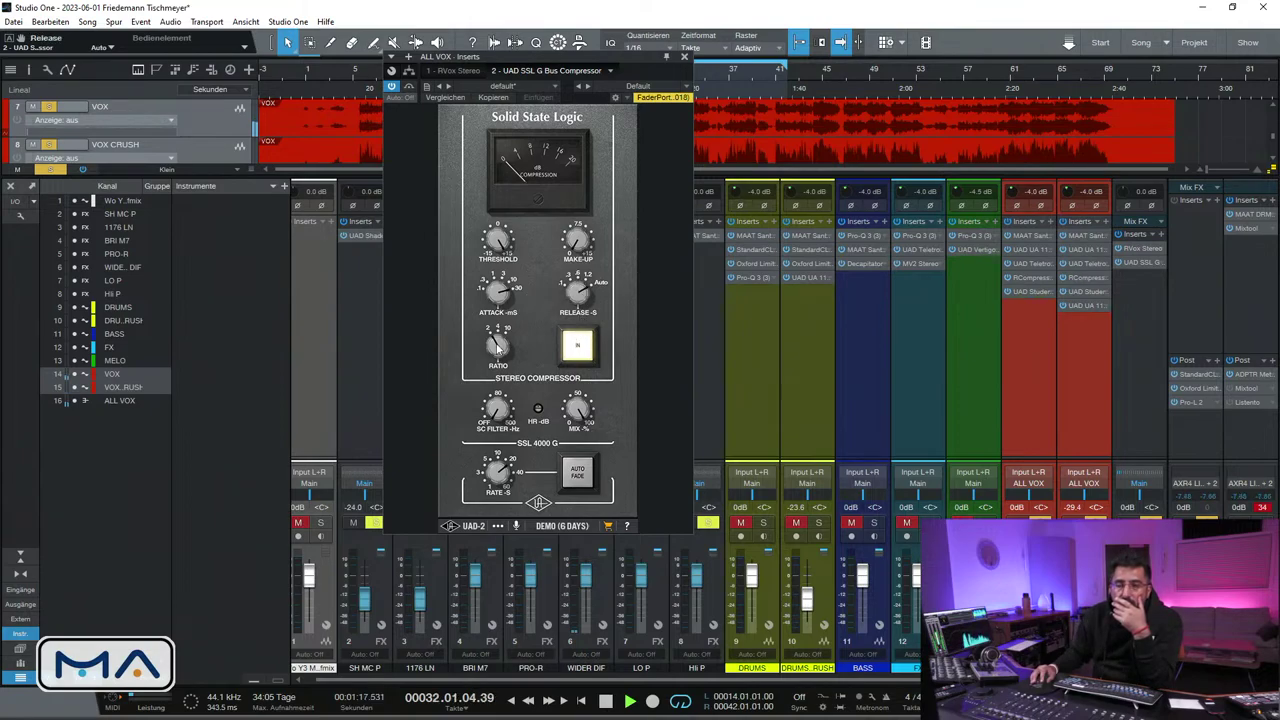
left_click_drag(500, 236, 499, 287)
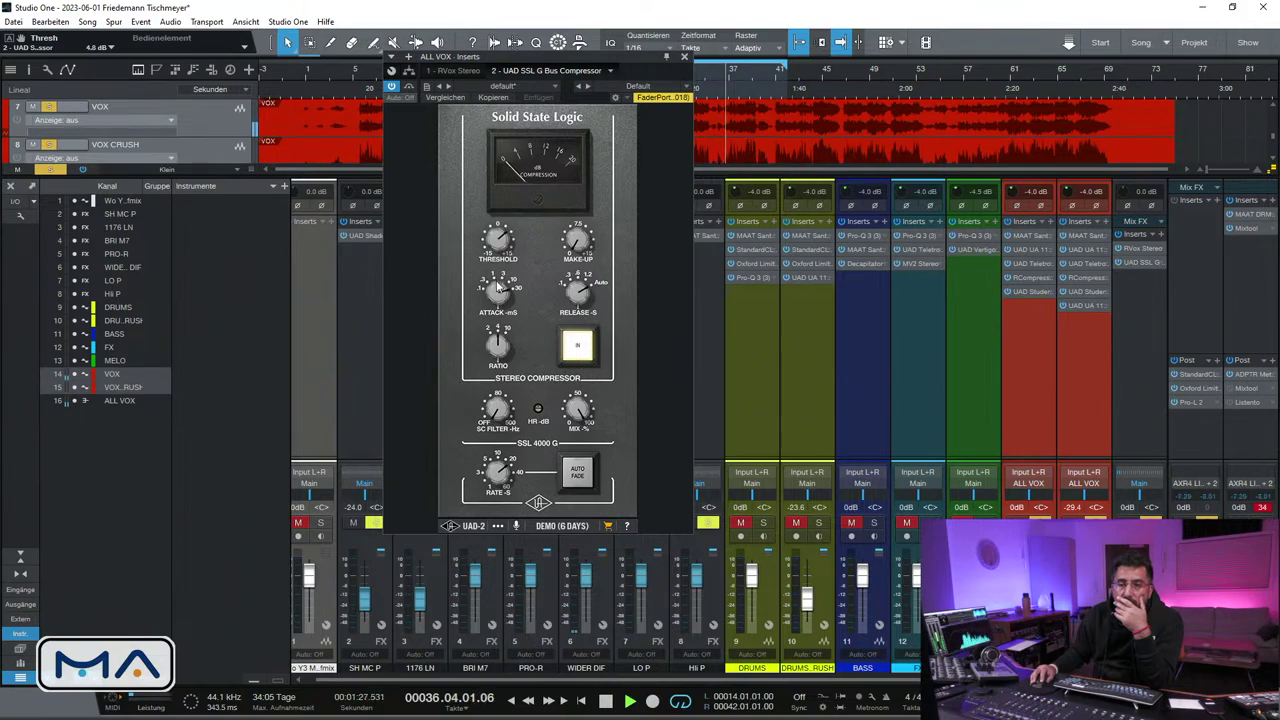
left_click(684, 56)
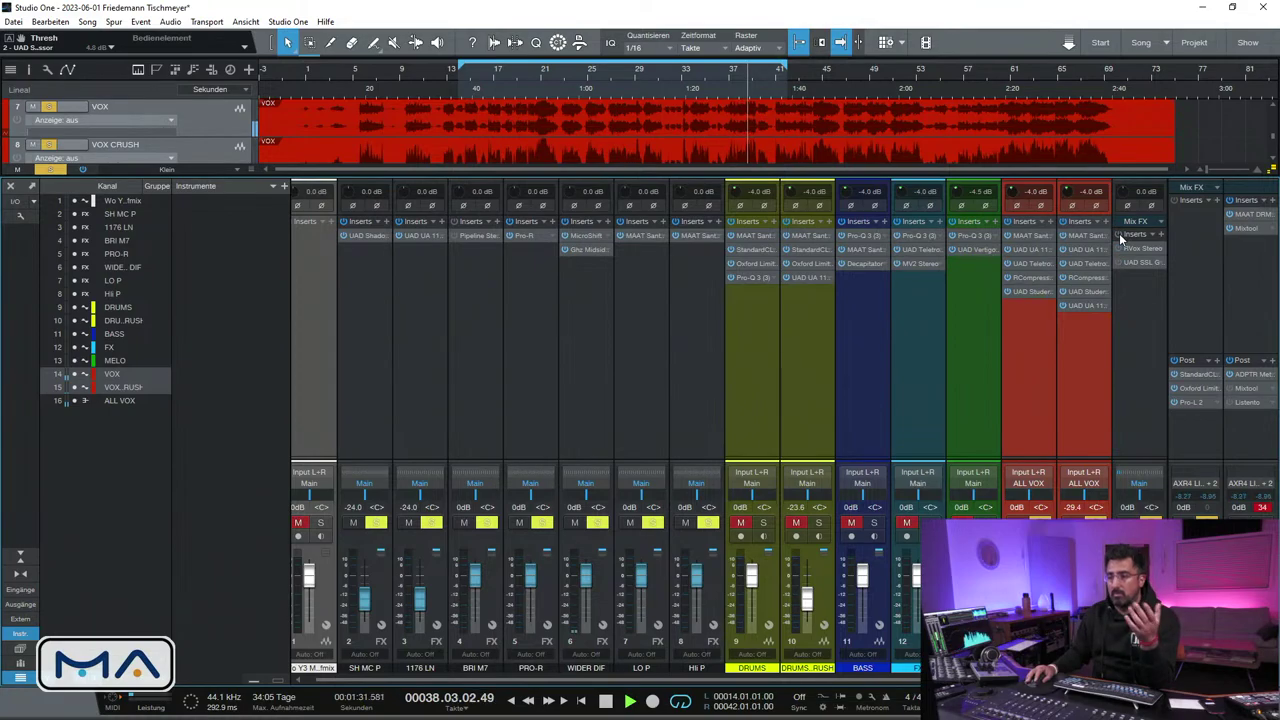
Insert the L1 limiter Stereo on the ALL VOX bus after the SSL compressor
left_click(1162, 234)
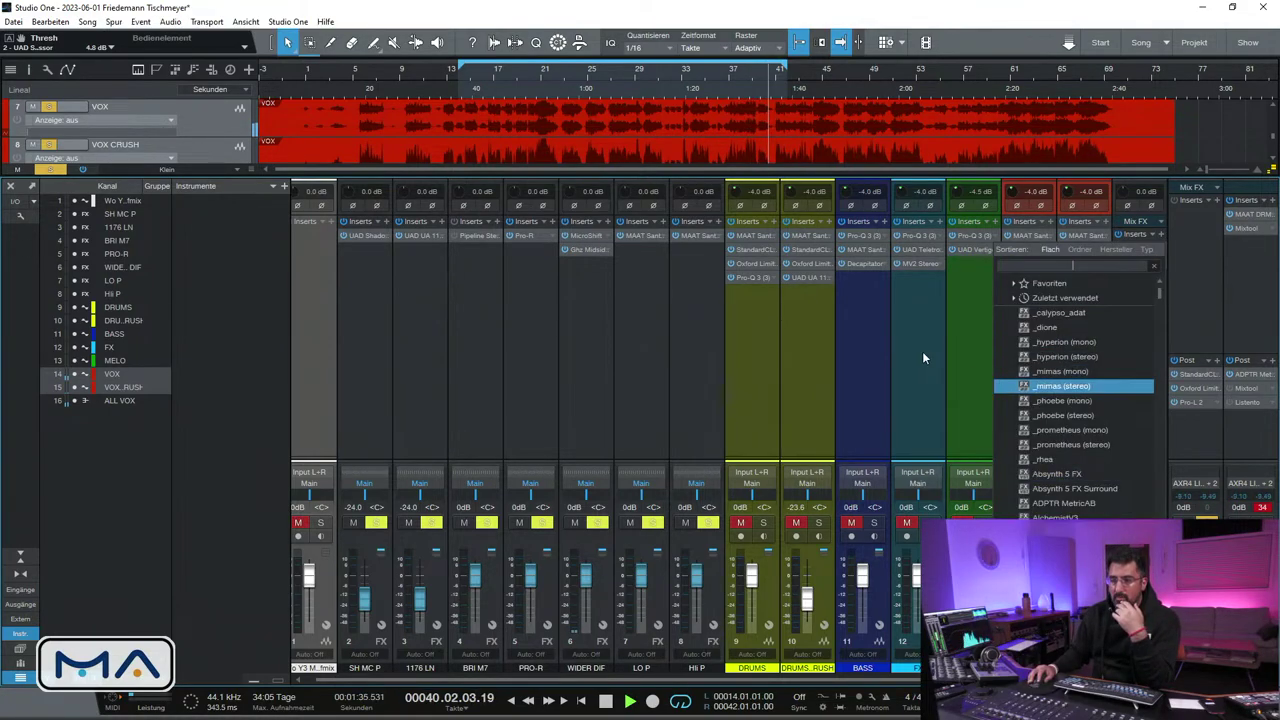
left_click(922, 351)
left_click(1162, 234)
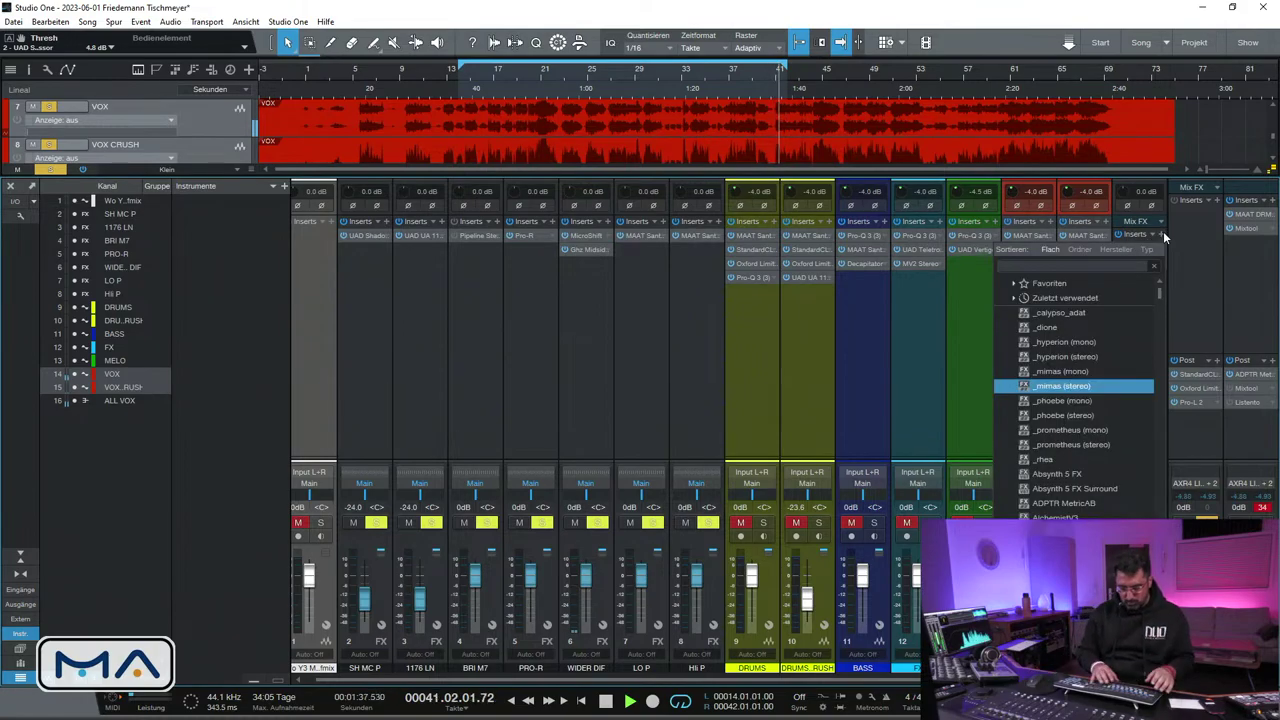
type("l1")
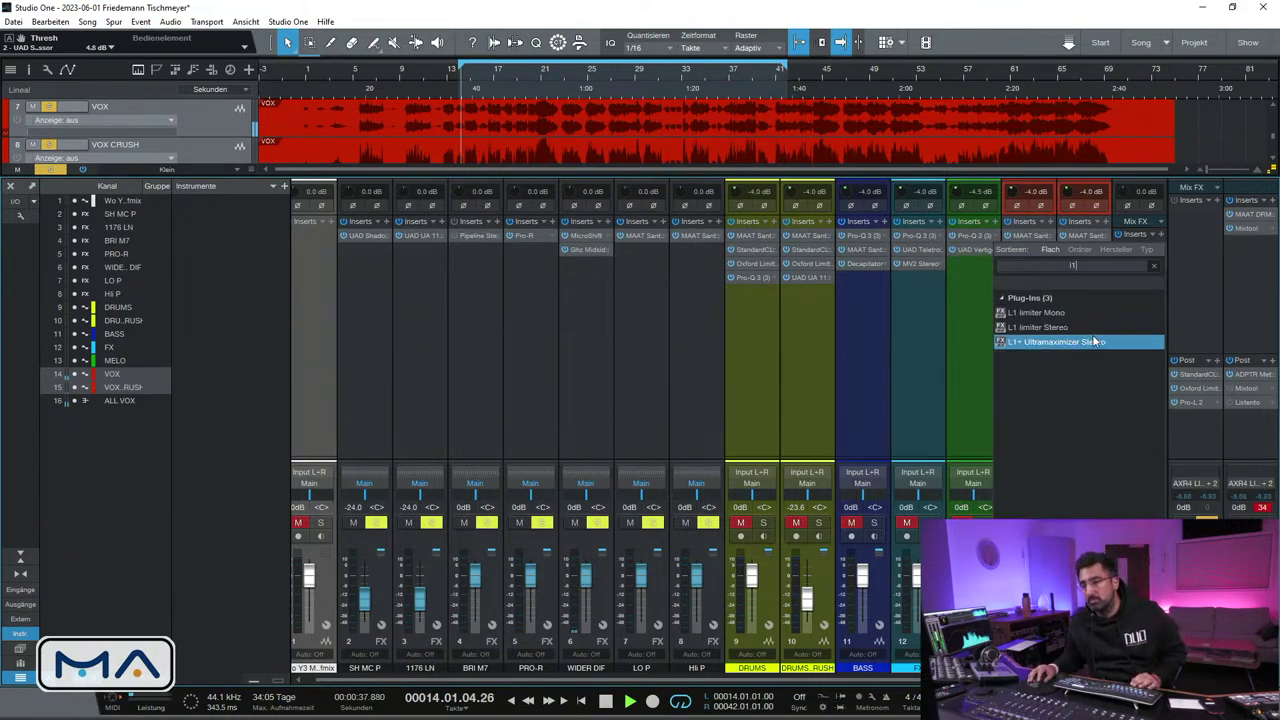
left_click(1080, 327)
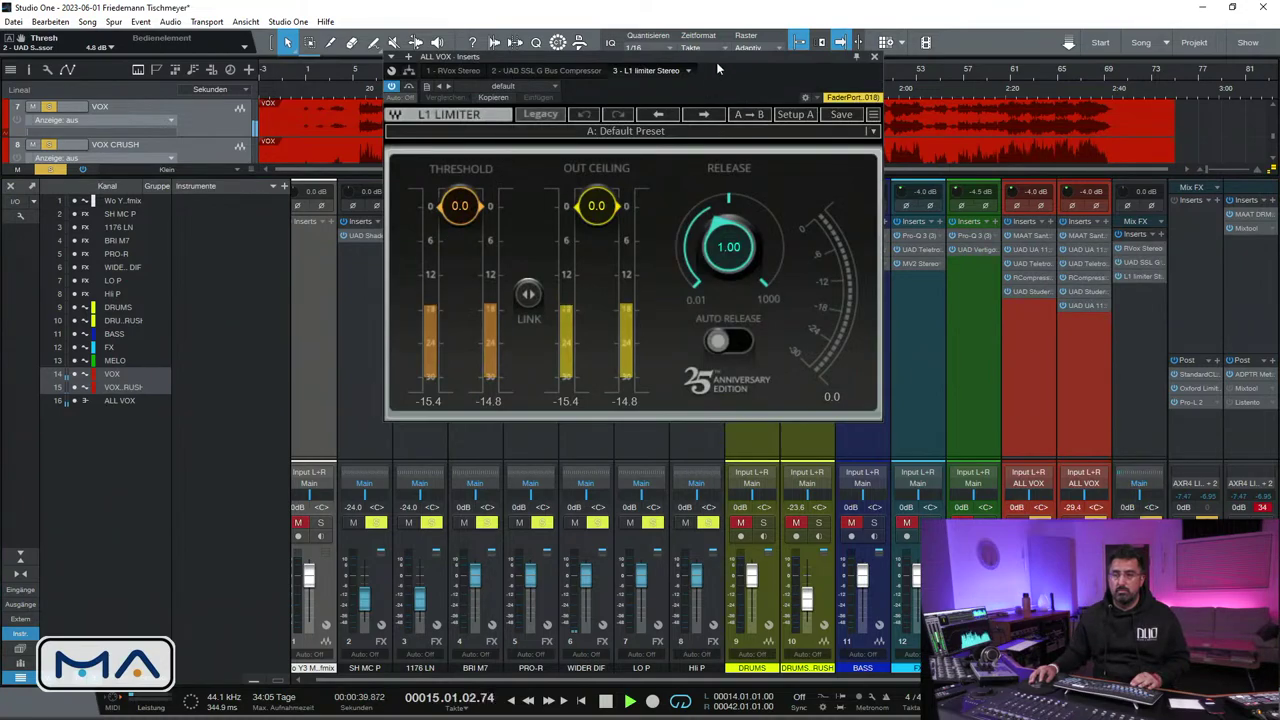
left_click_drag(716, 64, 816, 224)
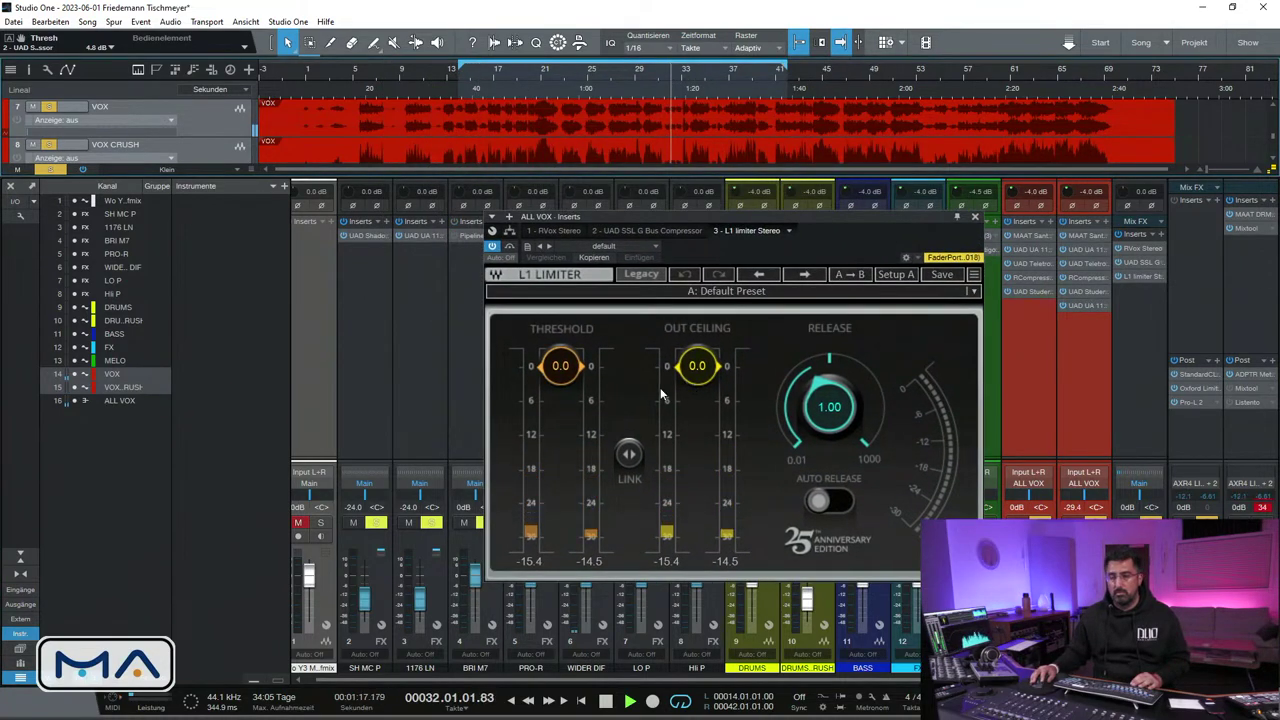
Lower the L1's linked threshold and out ceiling to -16.0, compare it bypassed and active, and close its window
left_click_drag(629, 453, 629, 457)
left_click_drag(629, 454, 629, 511)
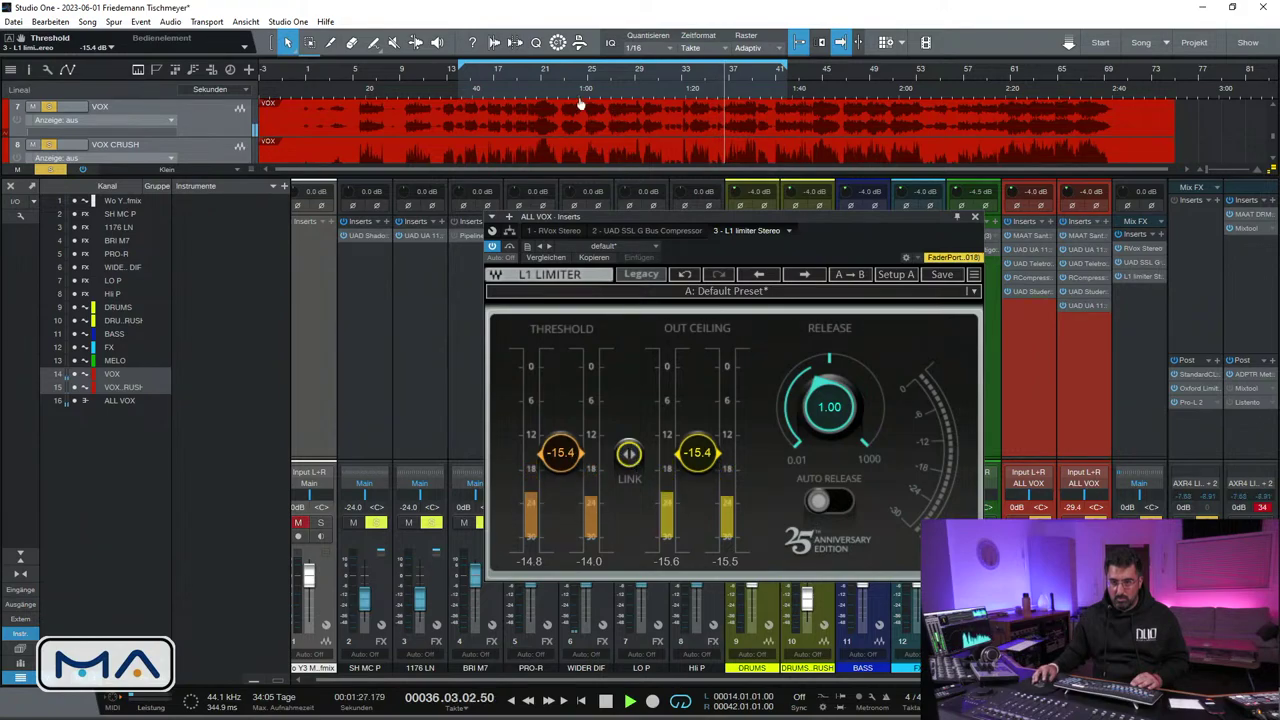
left_click(541, 87)
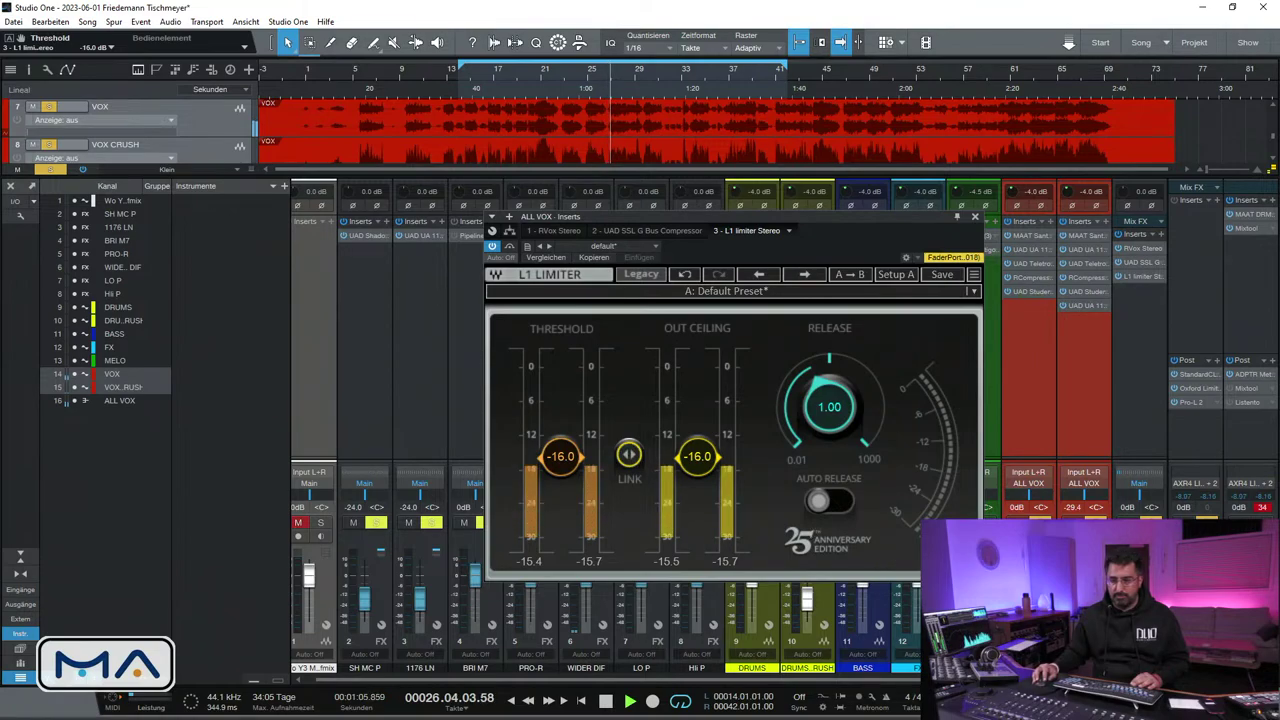
left_click(512, 247)
left_click(512, 247)
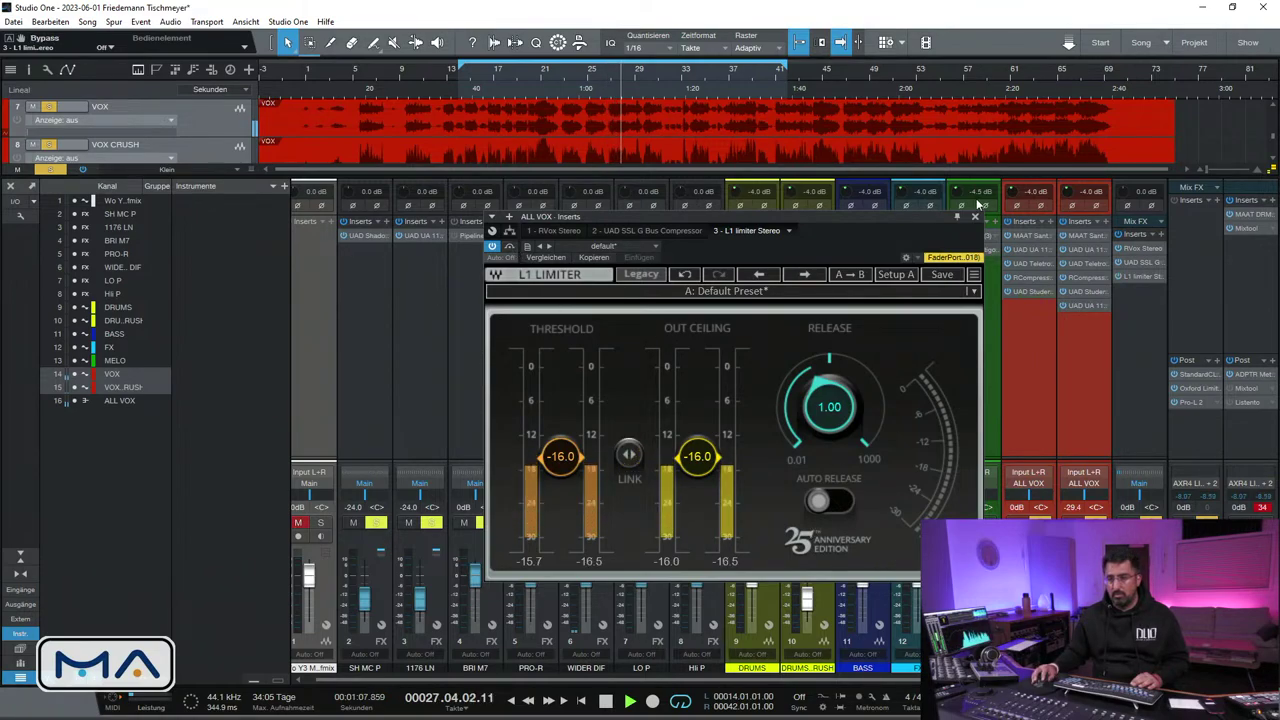
left_click(975, 216)
Insert the L2 Stereo limiter on the ALL VOX bus after the L1
left_click(1160, 235)
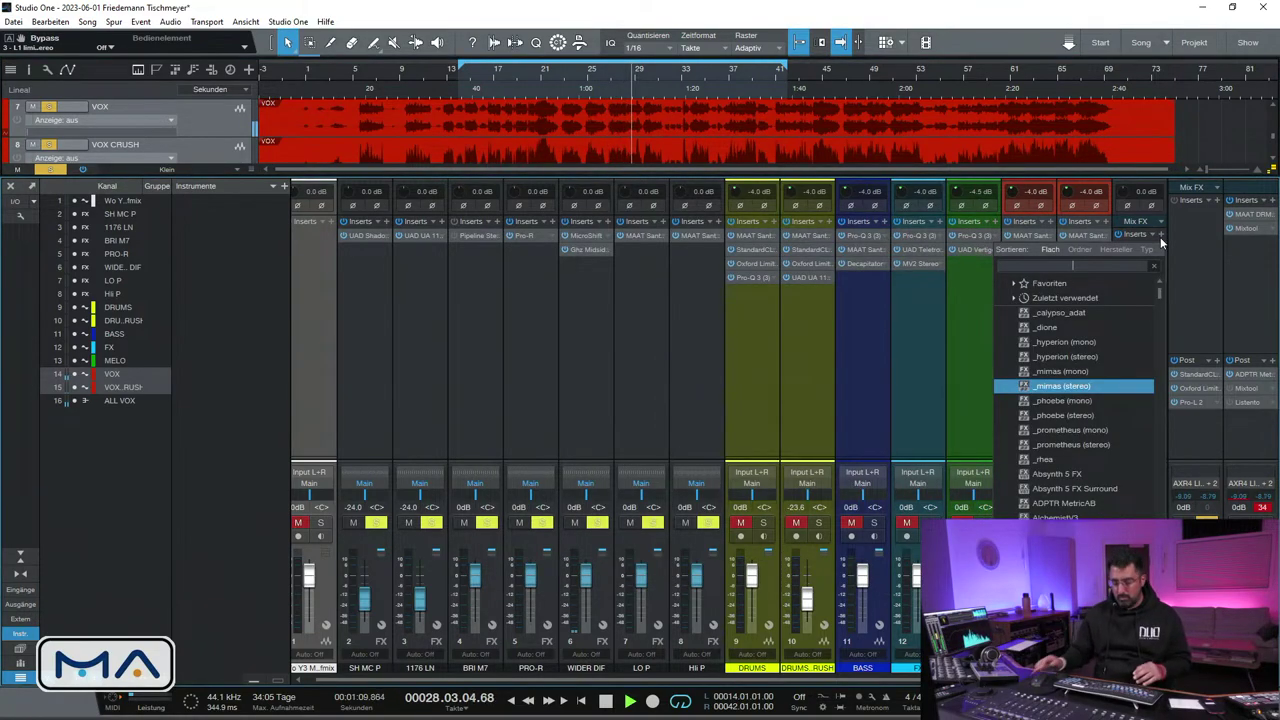
type("l2")
key("Down")
key("Down")
key("Down")
key("Down")
key("Down")
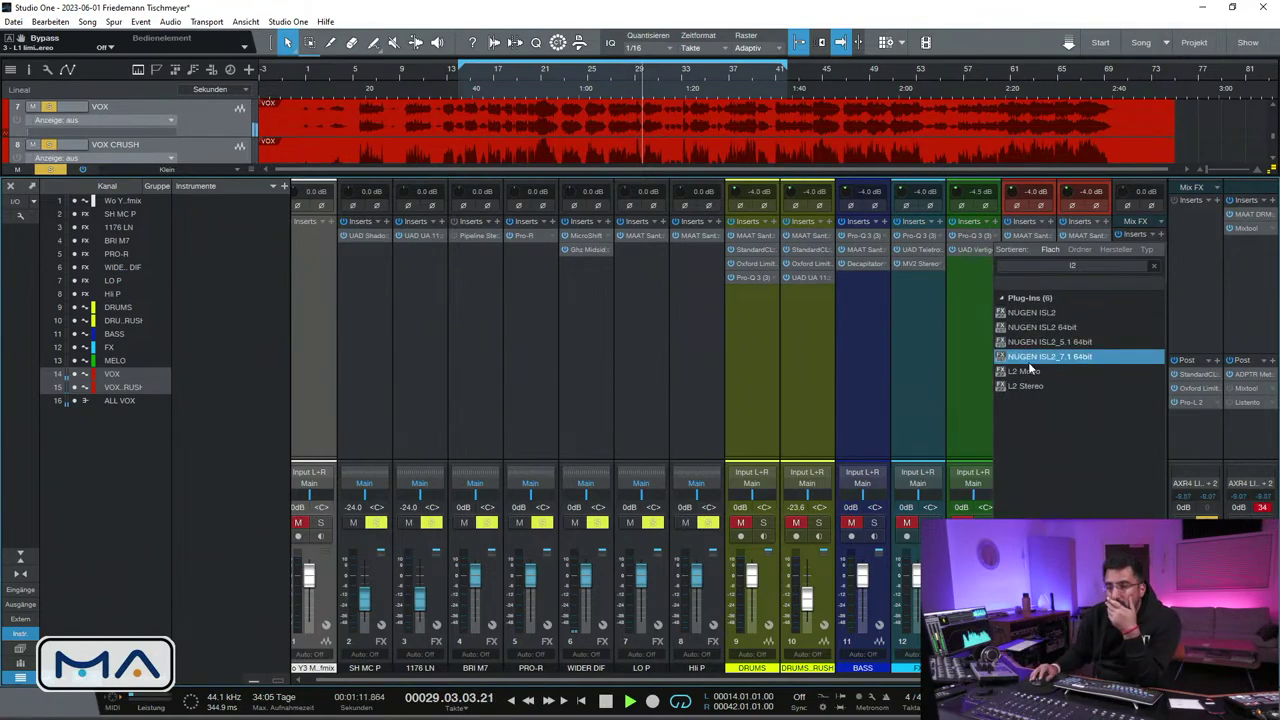
key("Return")
Lower the L2's linked threshold and out ceiling to -15.8, and set Quantize to 22 Bits with Dither and Shaping at None
left_click_drag(566, 368, 566, 415)
left_click_drag(522, 367, 522, 373)
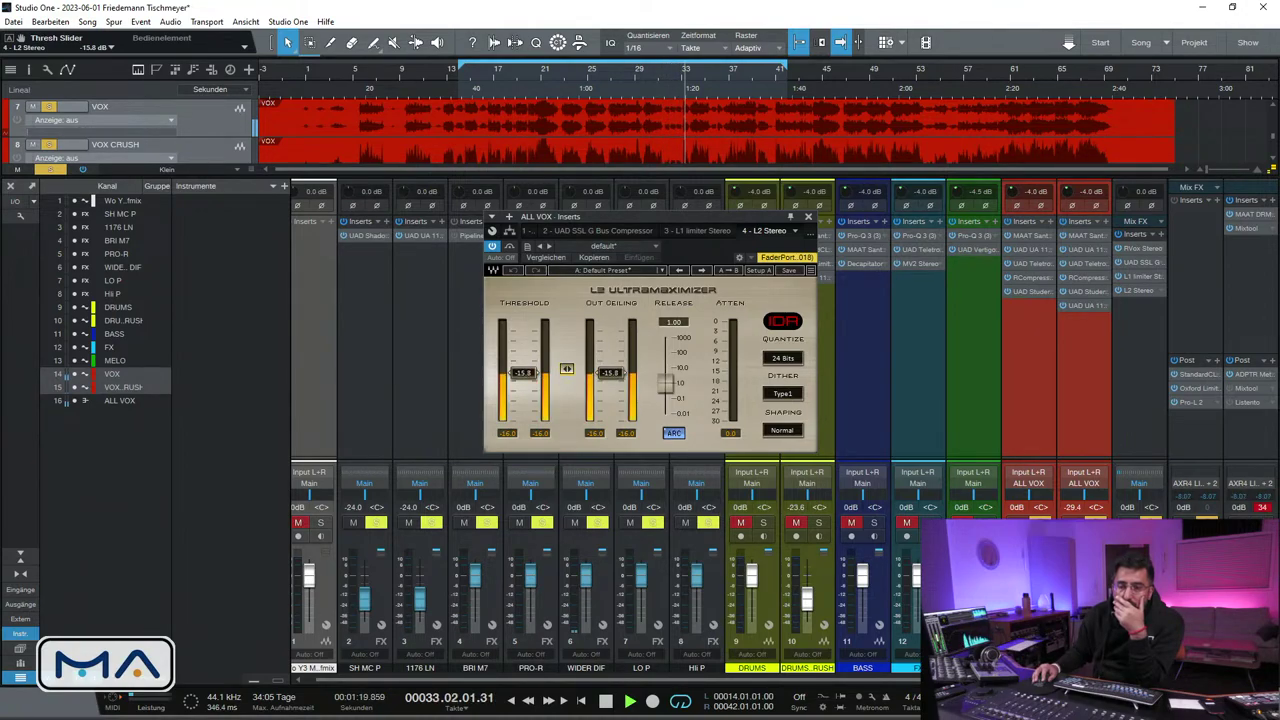
left_click(790, 357)
left_click(791, 431)
left_click(788, 396)
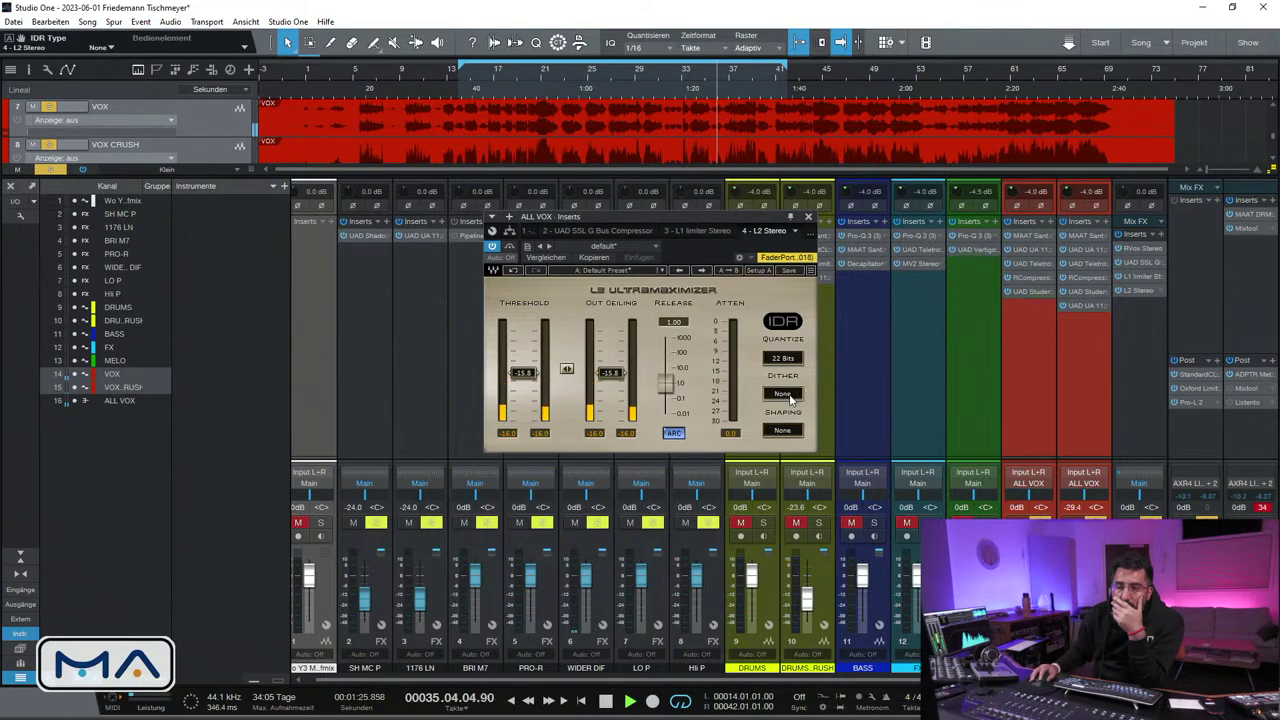
Replay the passage from about bar 21, fine-tune the L2's linked threshold and out ceiling to -16.4, and close its window
left_click_drag(567, 369, 567, 372)
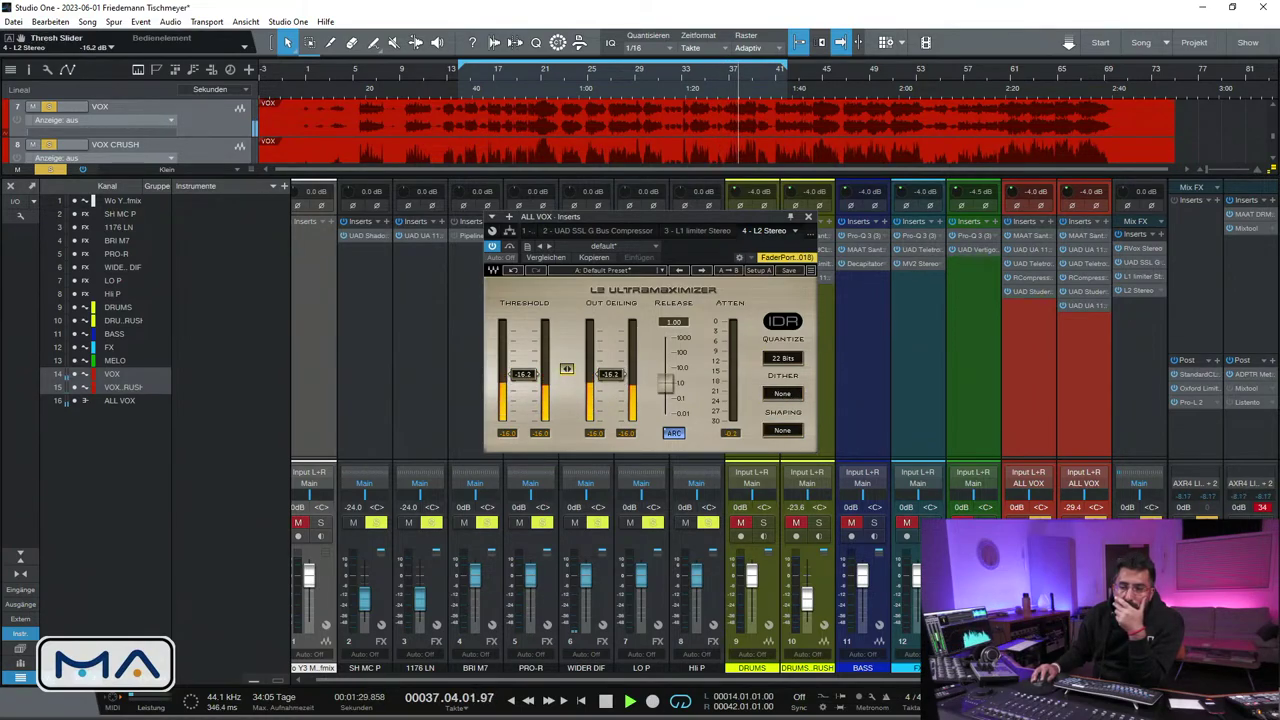
left_click(543, 75)
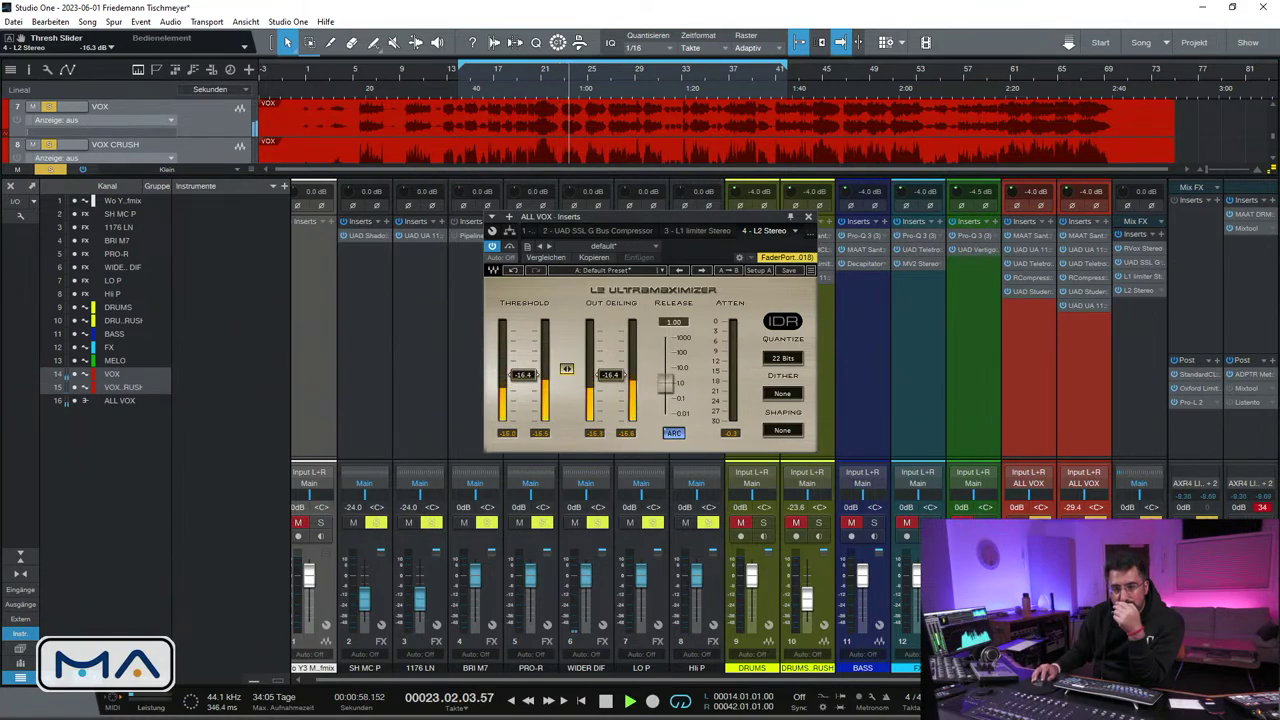
left_click_drag(567, 369, 567, 372)
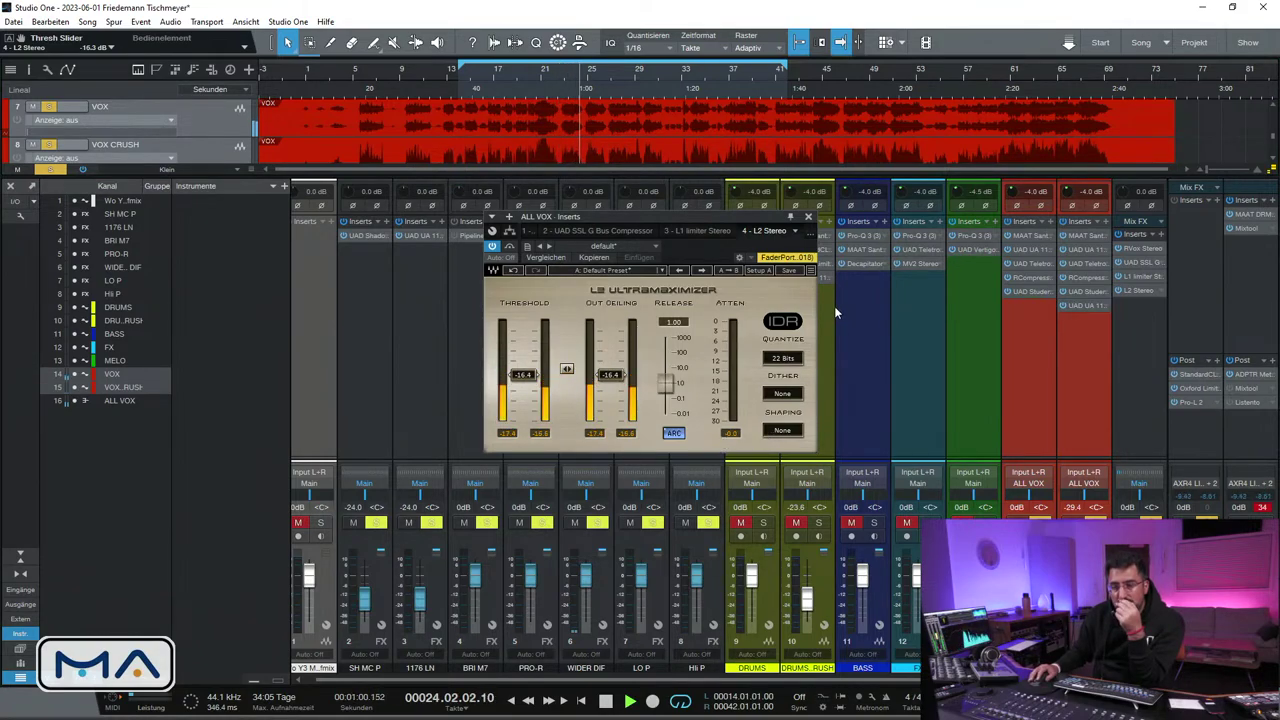
left_click(810, 218)
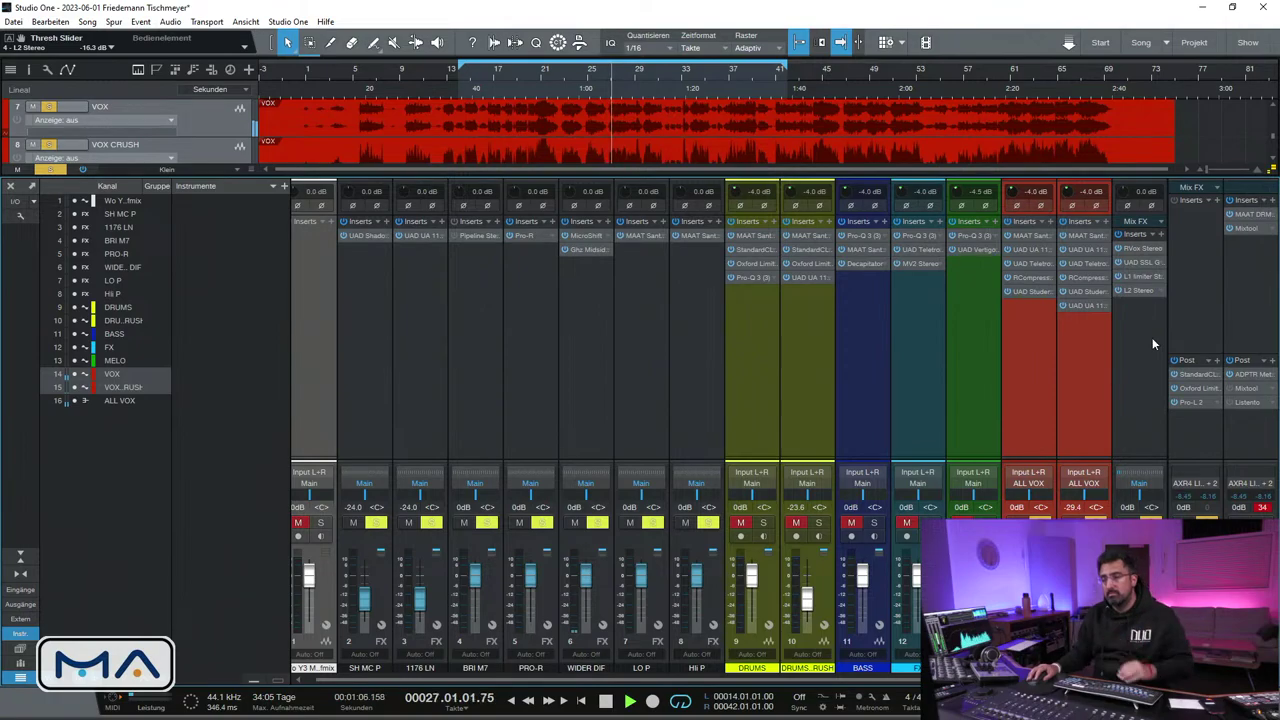
Stop playback and check the attenuation in the ALL VOX bus's L2 limiter
key("space")
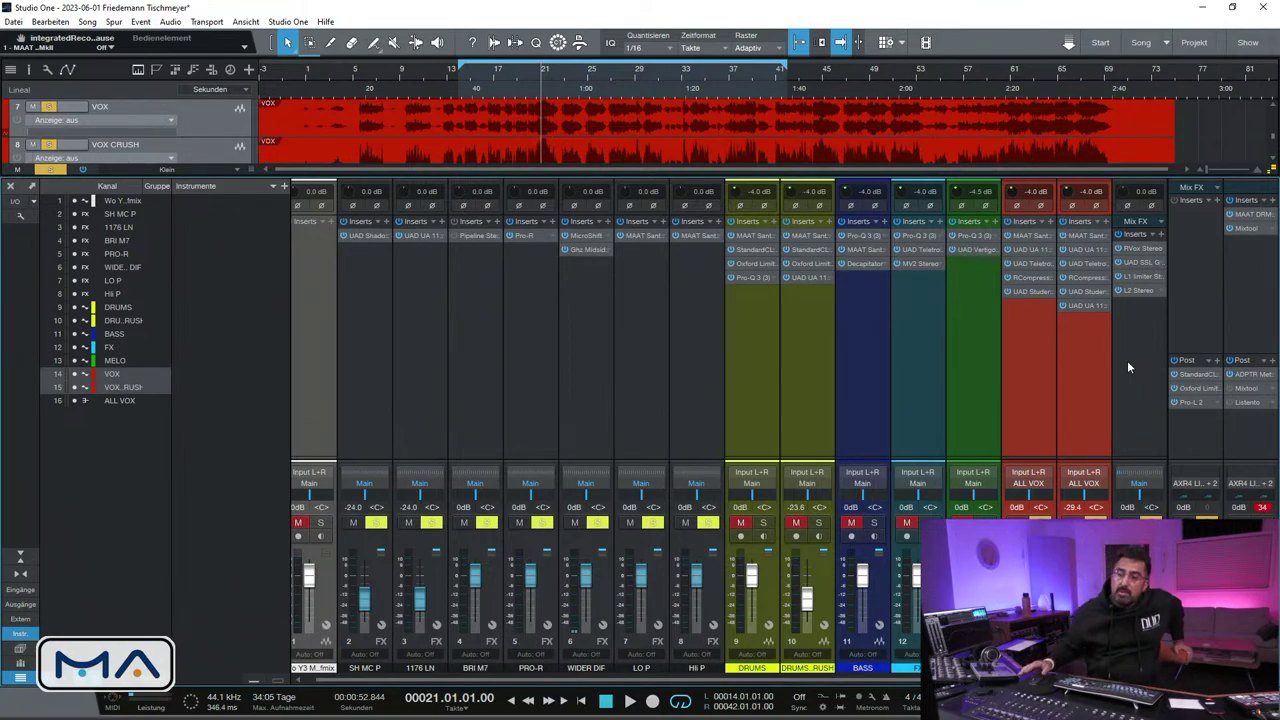
left_click(1146, 290)
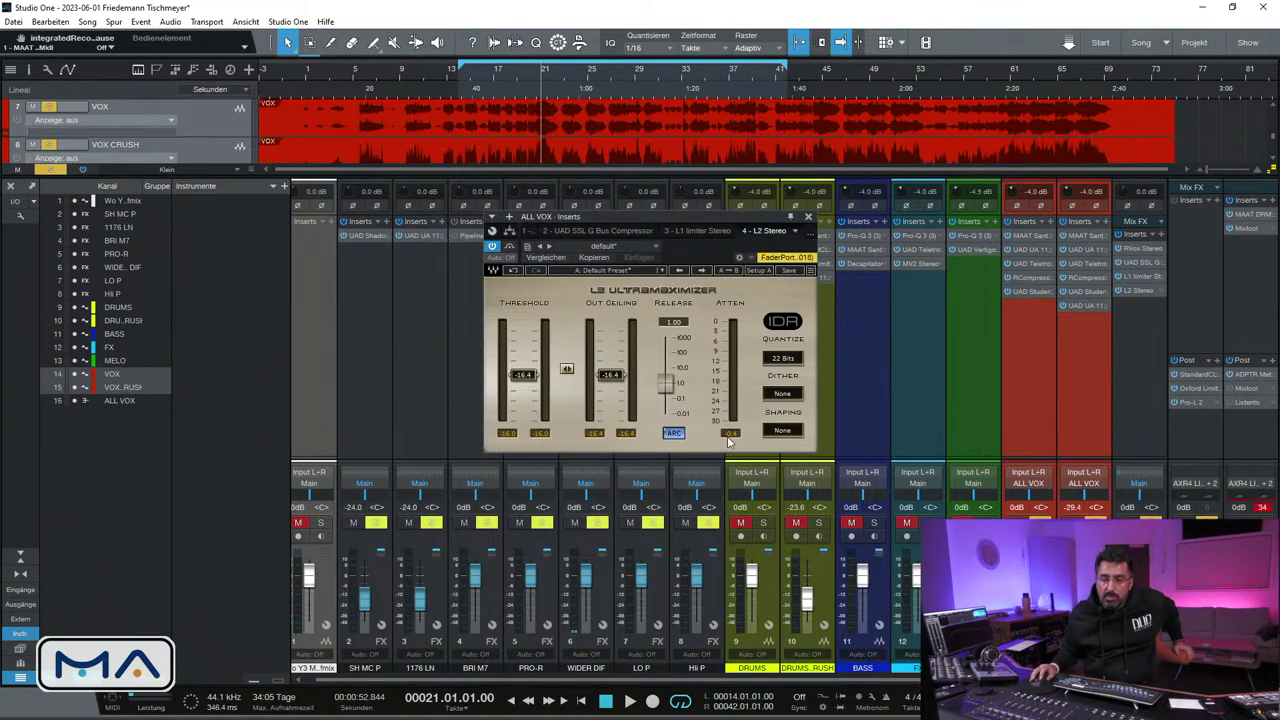
left_click(808, 216)
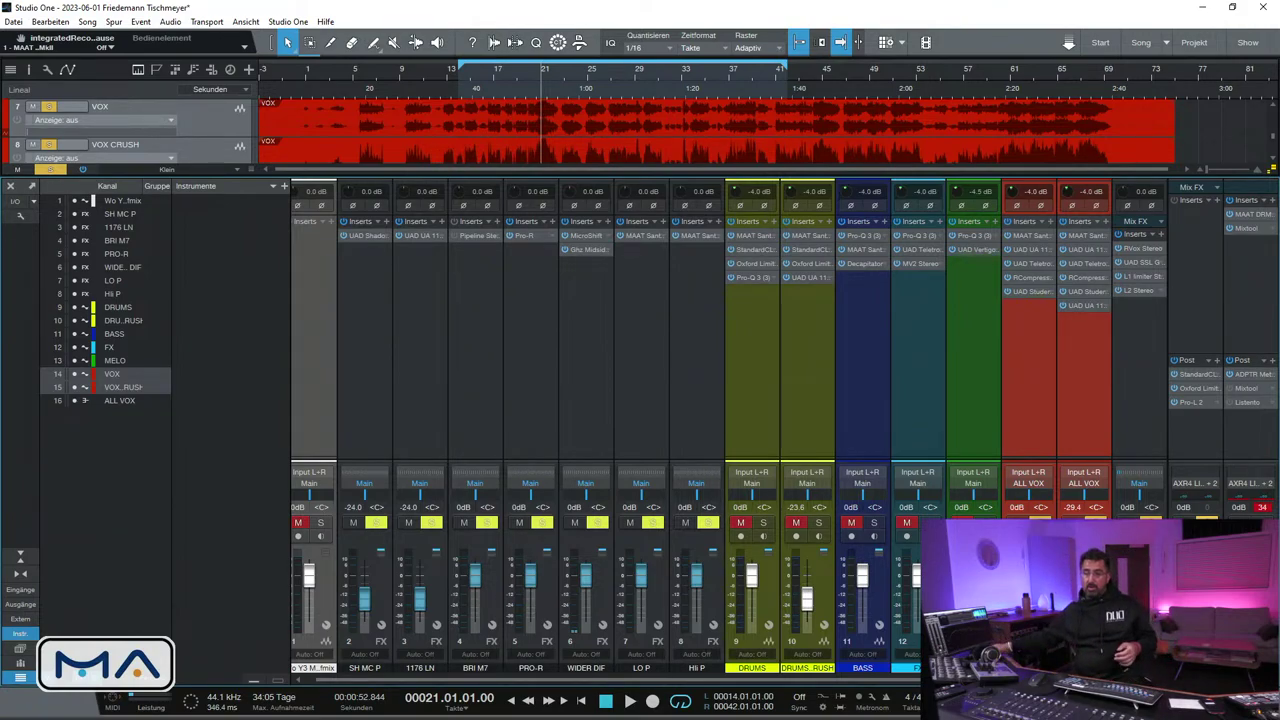
Unsolo the two vocal channels, extend the loop start back to bar -3, and play from around bar 5
key("s")
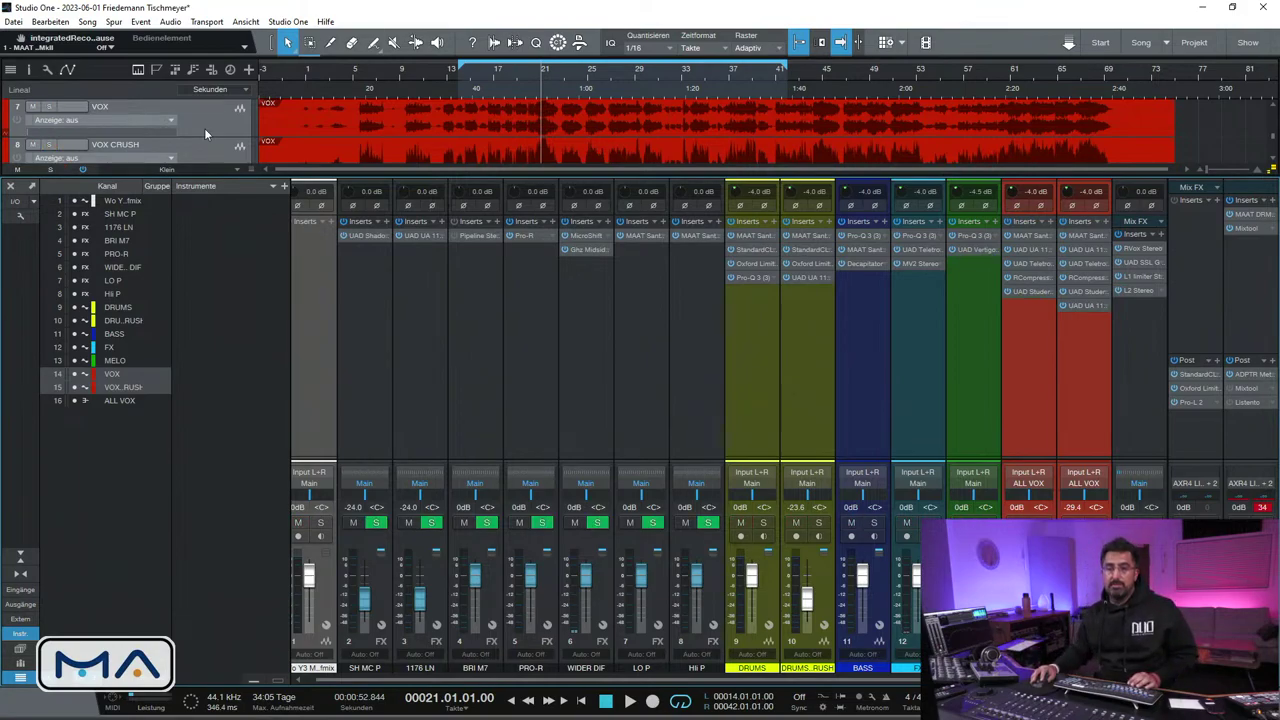
left_click_drag(455, 68, 262, 68)
left_click(373, 85)
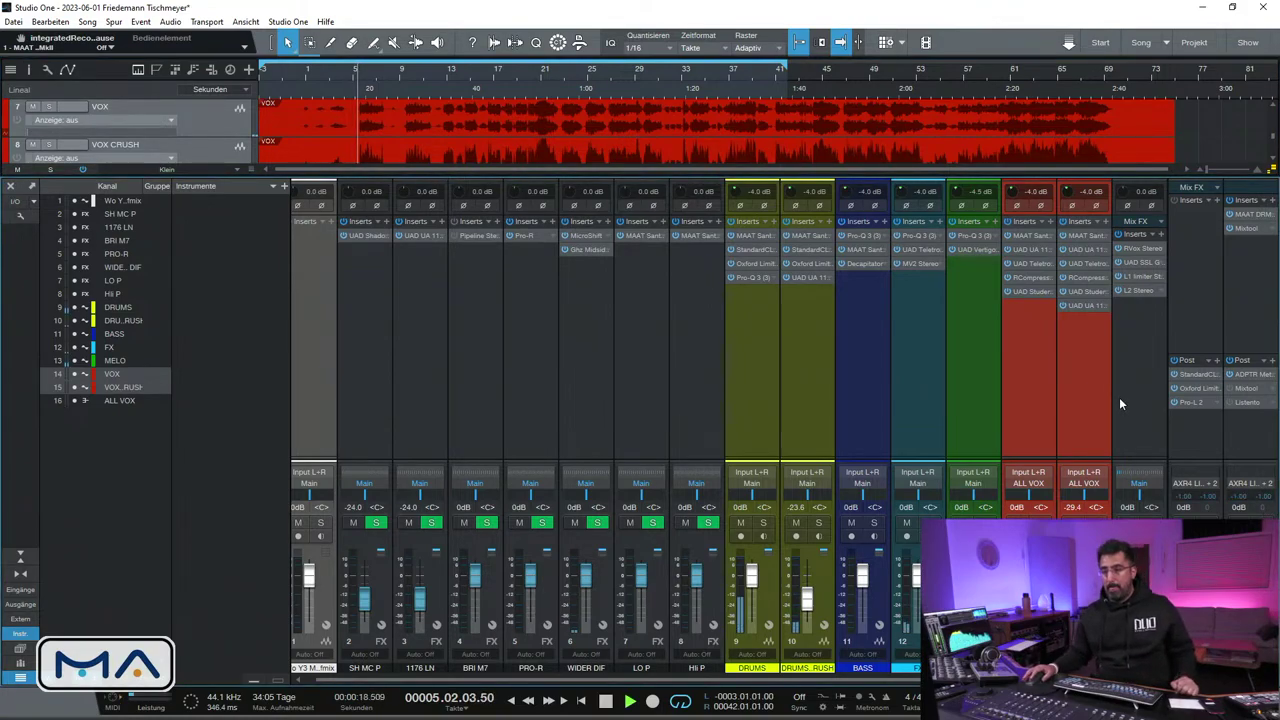
Rematch the Ruffmix reference's loudness in the Listen Bus's MetricAB, switch between it and the full mix, and close the window
left_click(1250, 374)
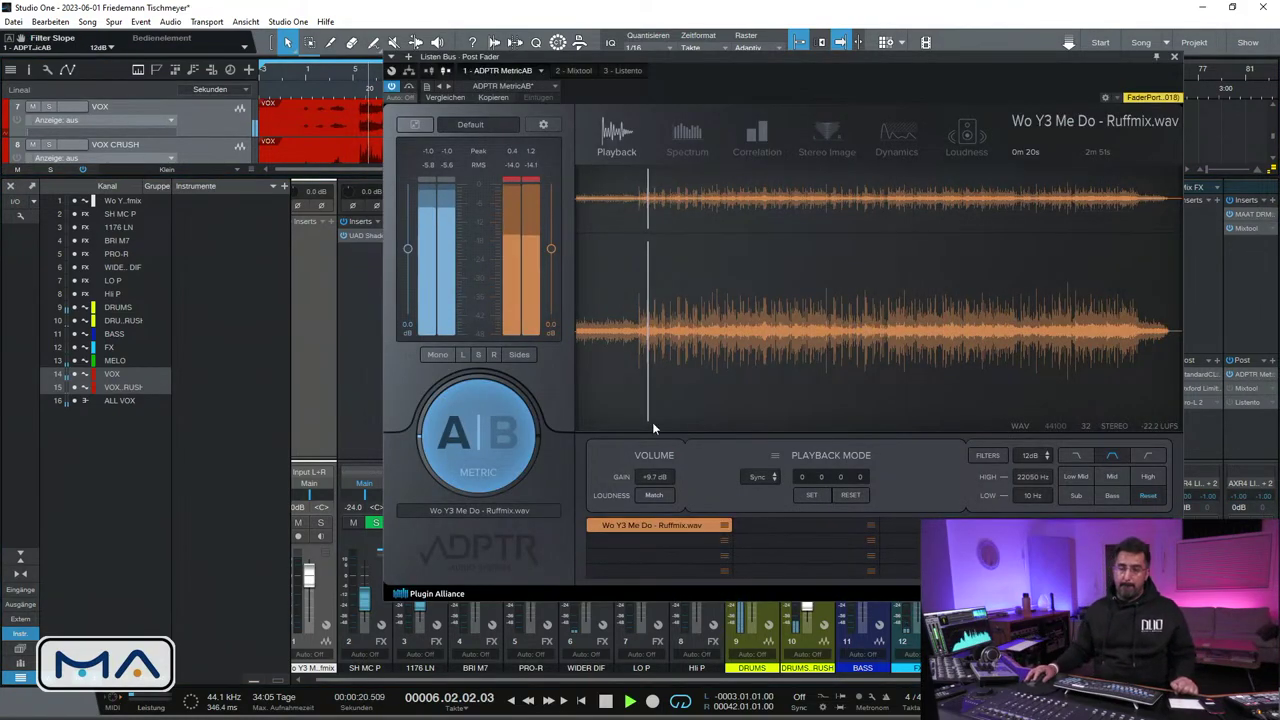
left_click(645, 497)
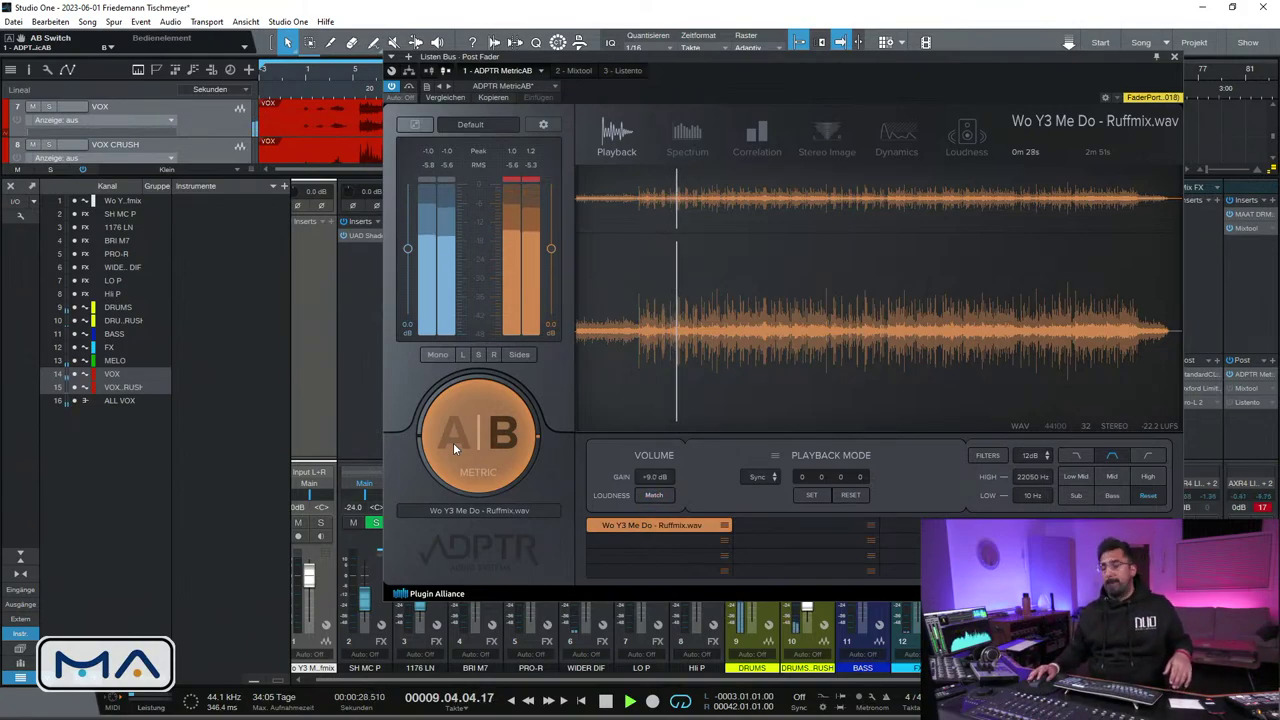
left_click(453, 442)
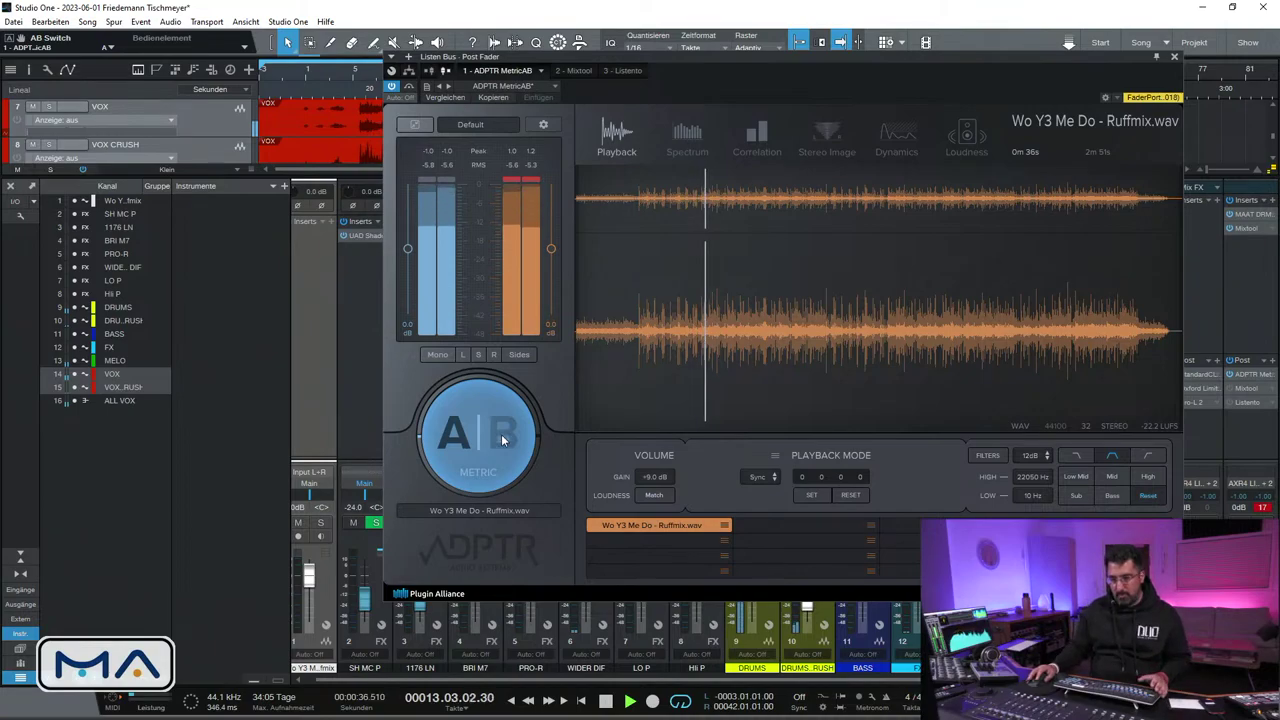
left_click(503, 434)
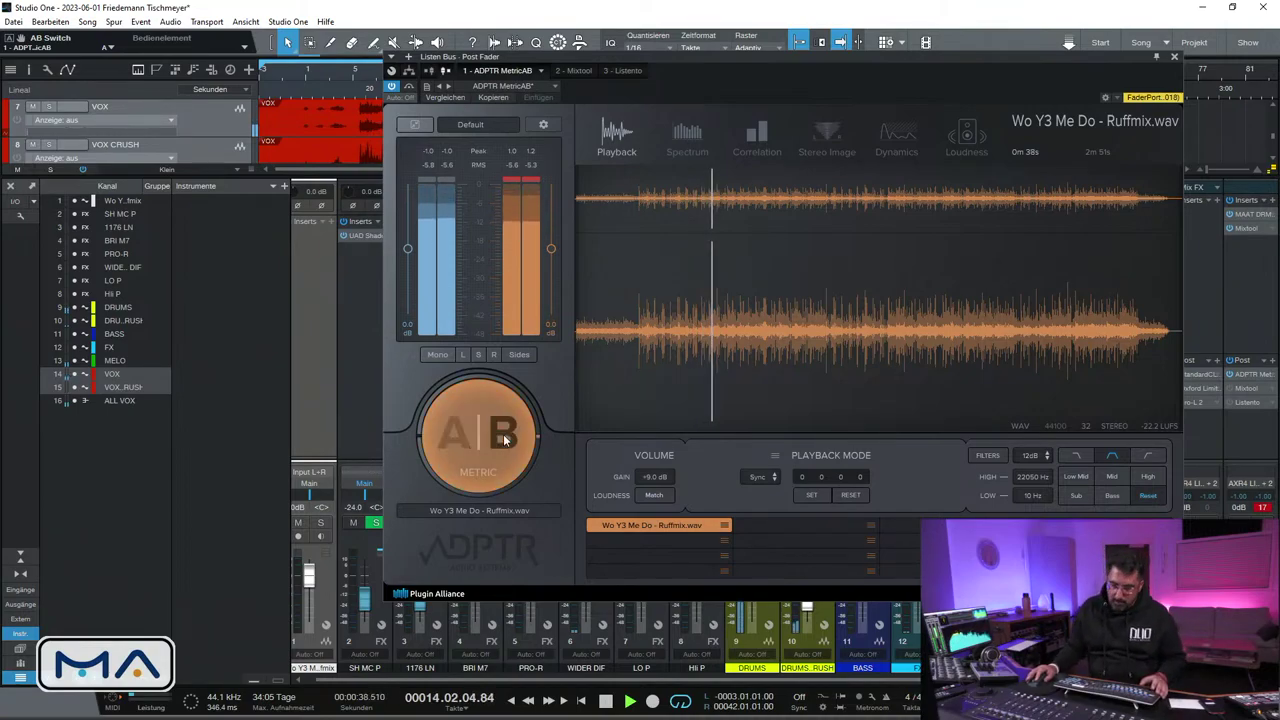
left_click(451, 440)
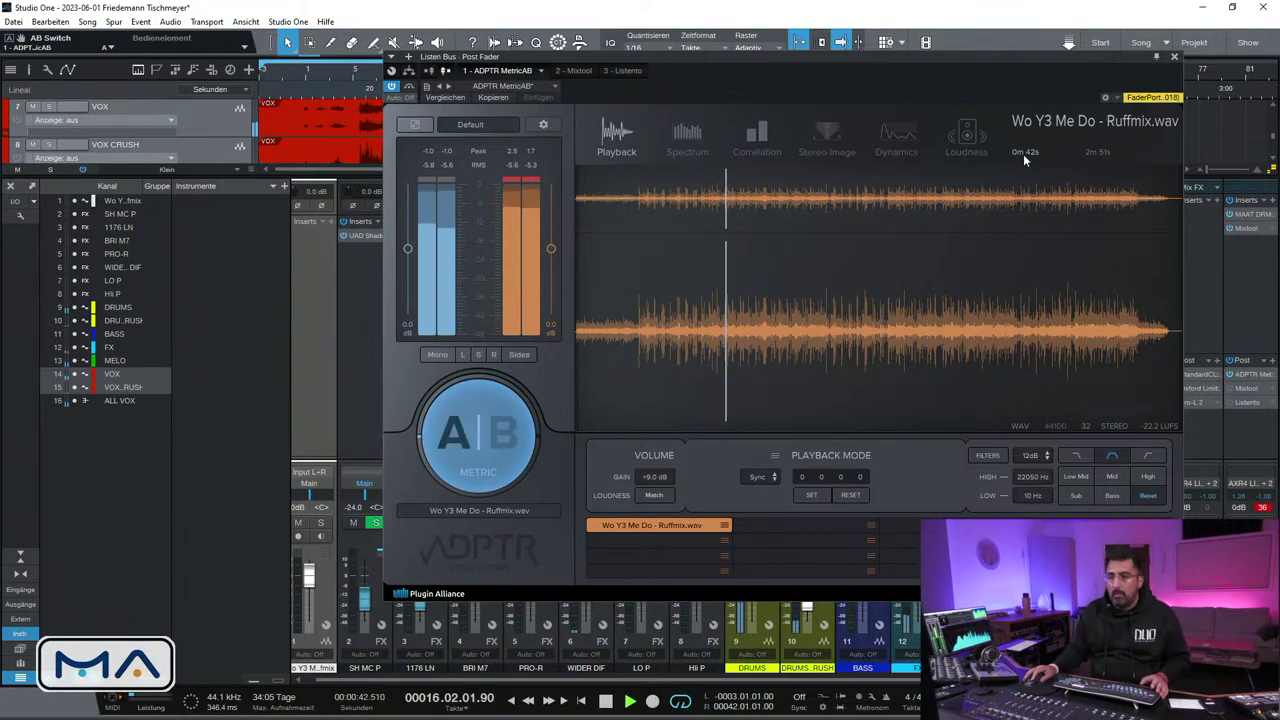
left_click(1175, 58)
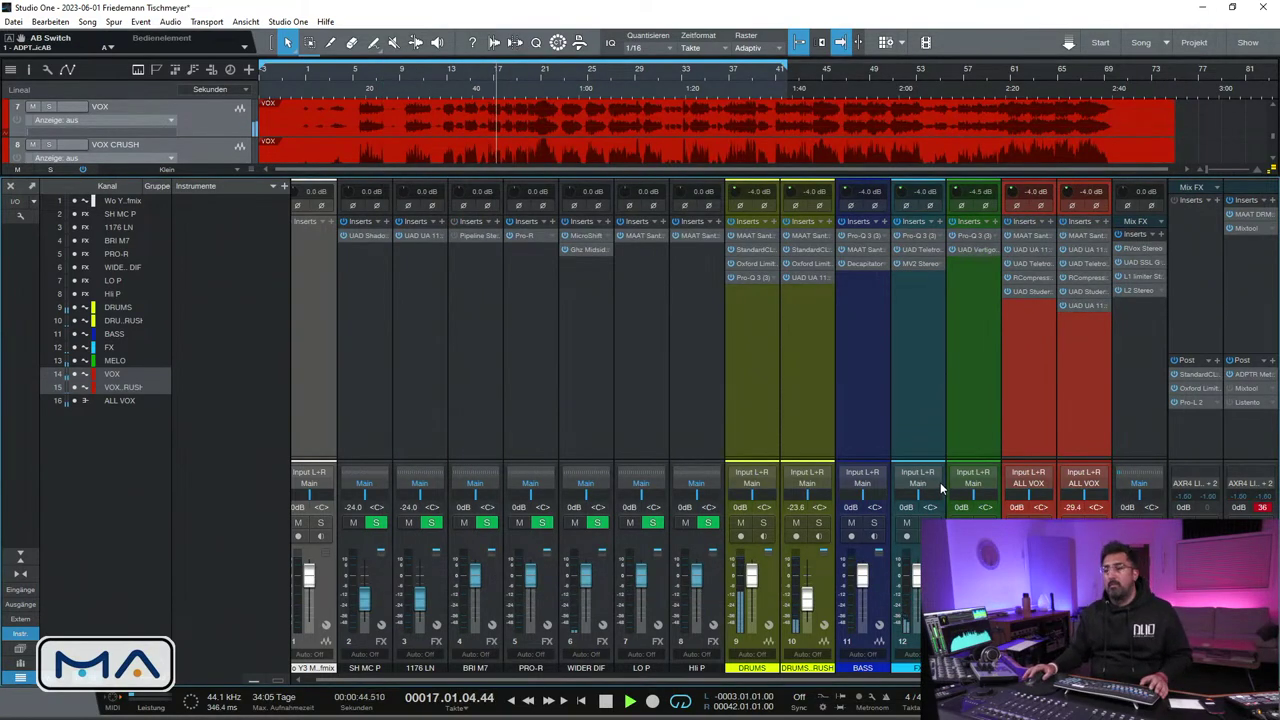
Select and solo the MELO channel and insert the MAAT SantaCruzEQ after its existing plug-ins
left_click(960, 414)
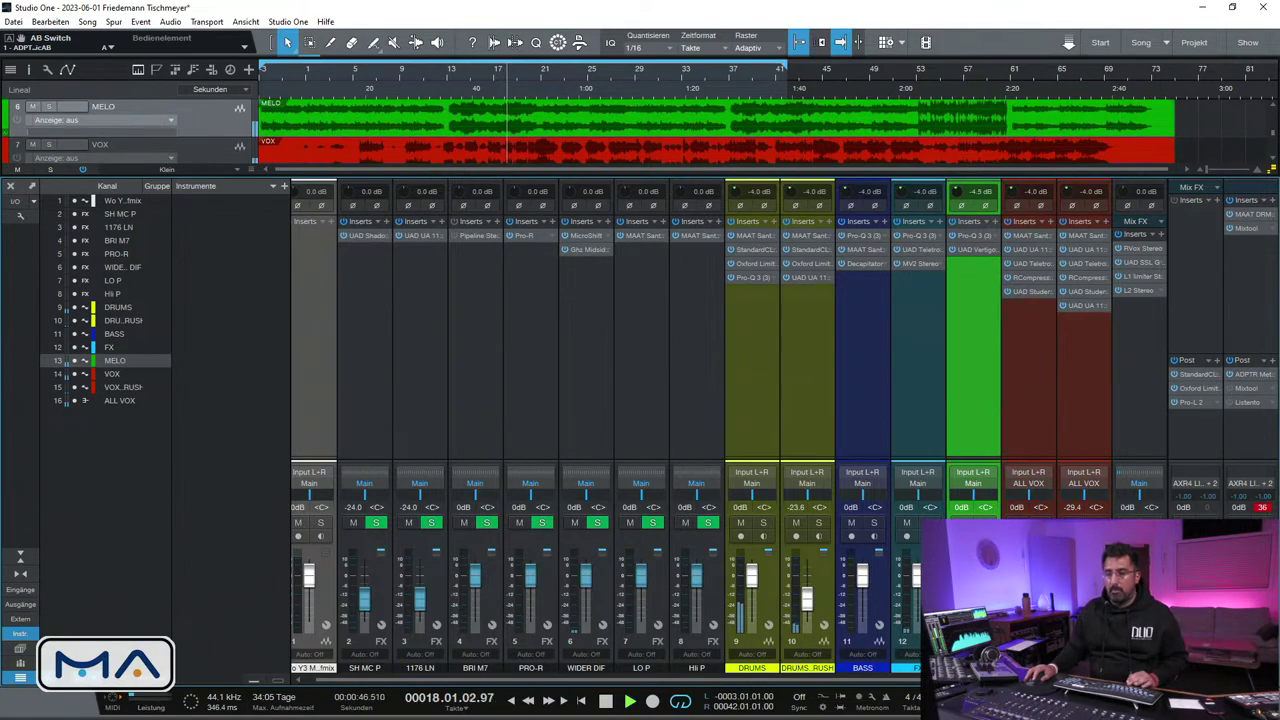
left_click(996, 223)
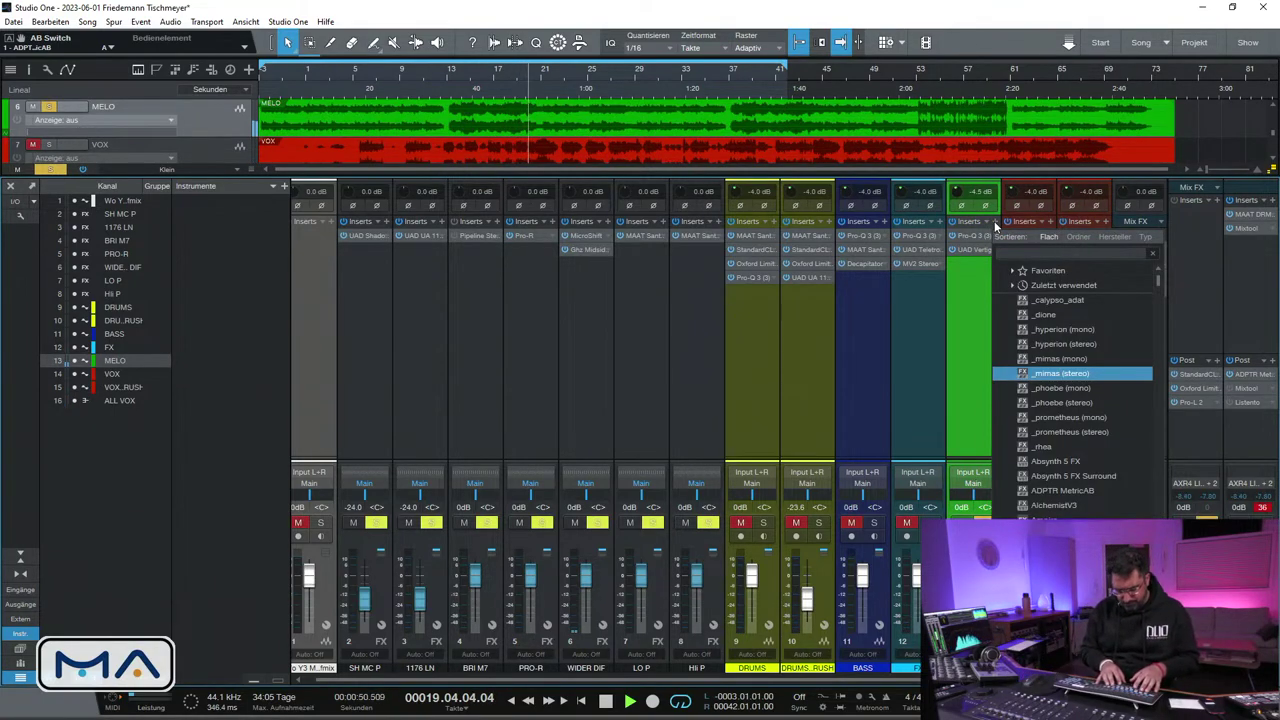
type("santa")
left_click(1033, 310)
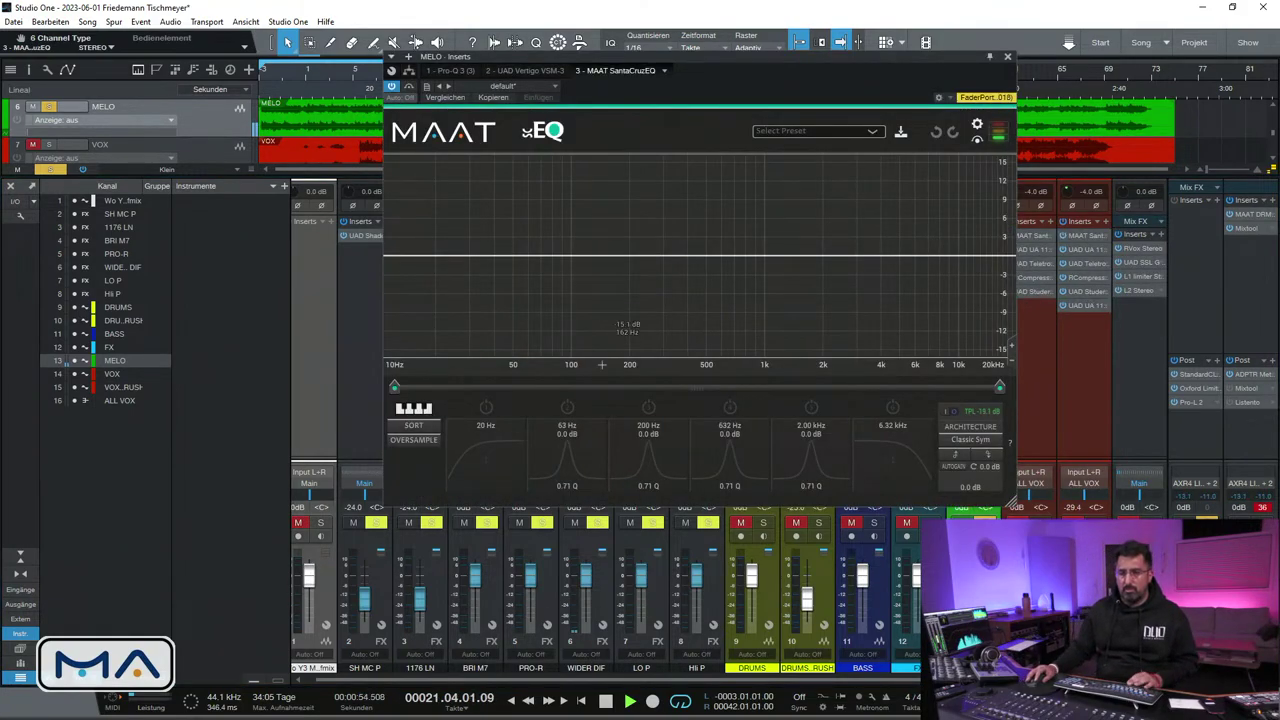
Enable band 2 in MELO's SantaCruzEQ, boost it at about 388 Hz, and set its Q to 0.5
left_click(569, 407)
left_click_drag(570, 488, 570, 530)
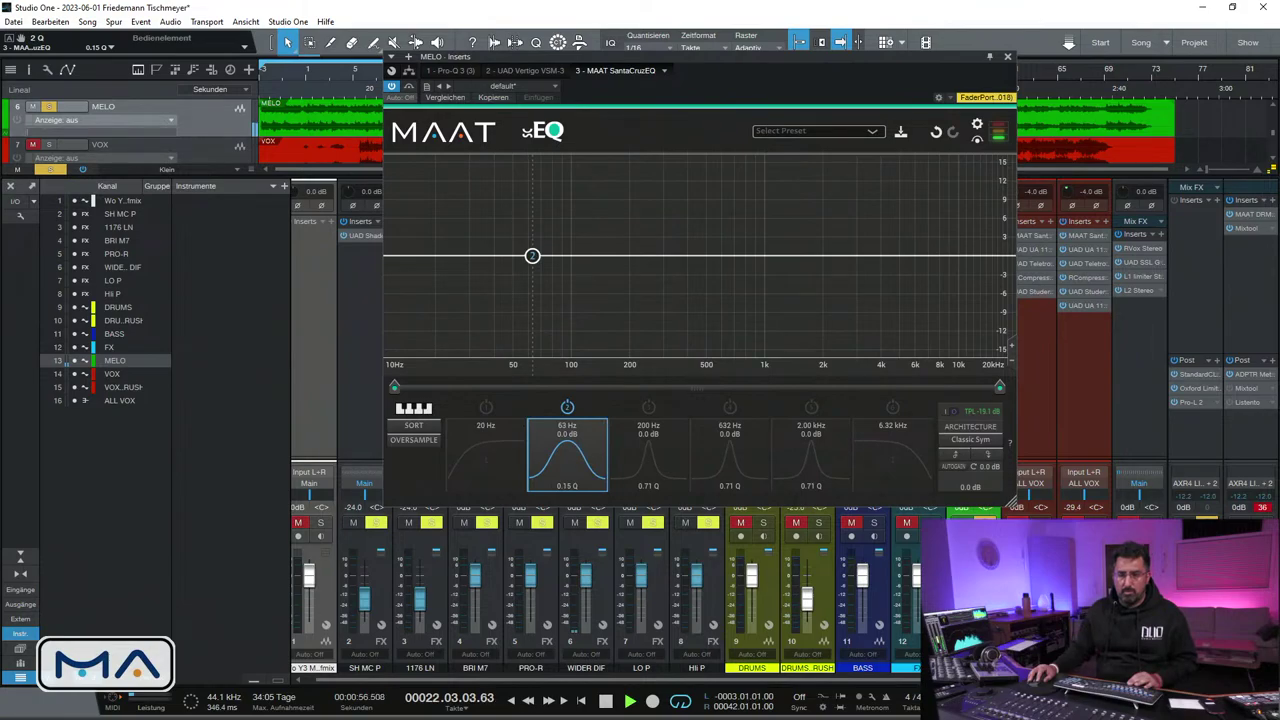
left_click_drag(532, 256, 686, 227)
left_click(569, 485)
type("0.5")
key("Return")
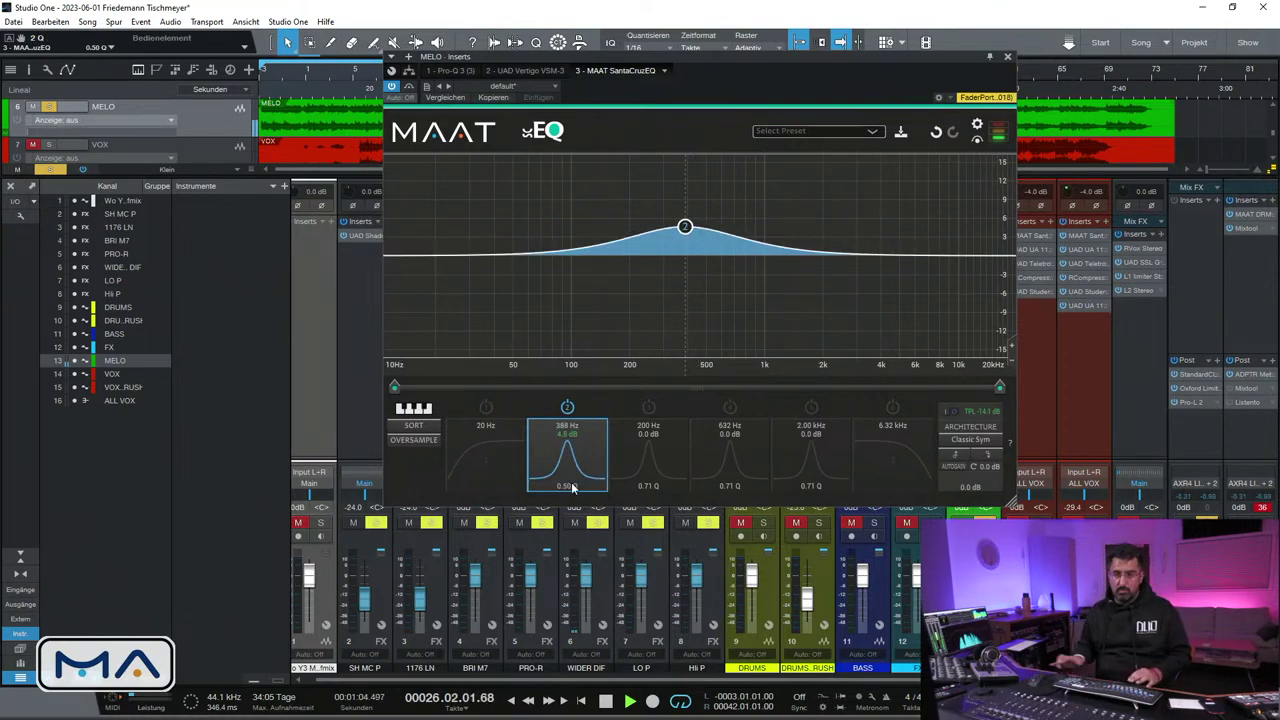
Set band 2 to 200 Hz with a 0.5 dB boost, audition its difference signal, then close the EQ and unsolo MELO
left_click_drag(690, 231, 638, 258)
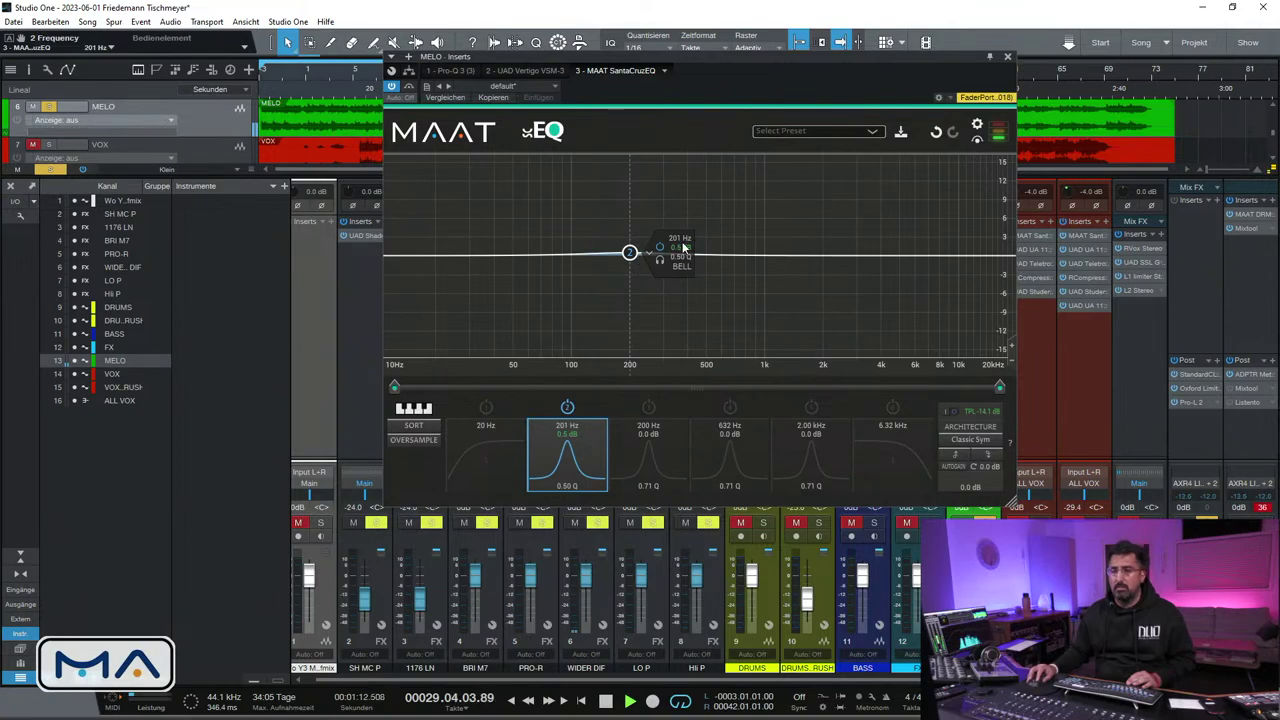
type("200")
key("Return")
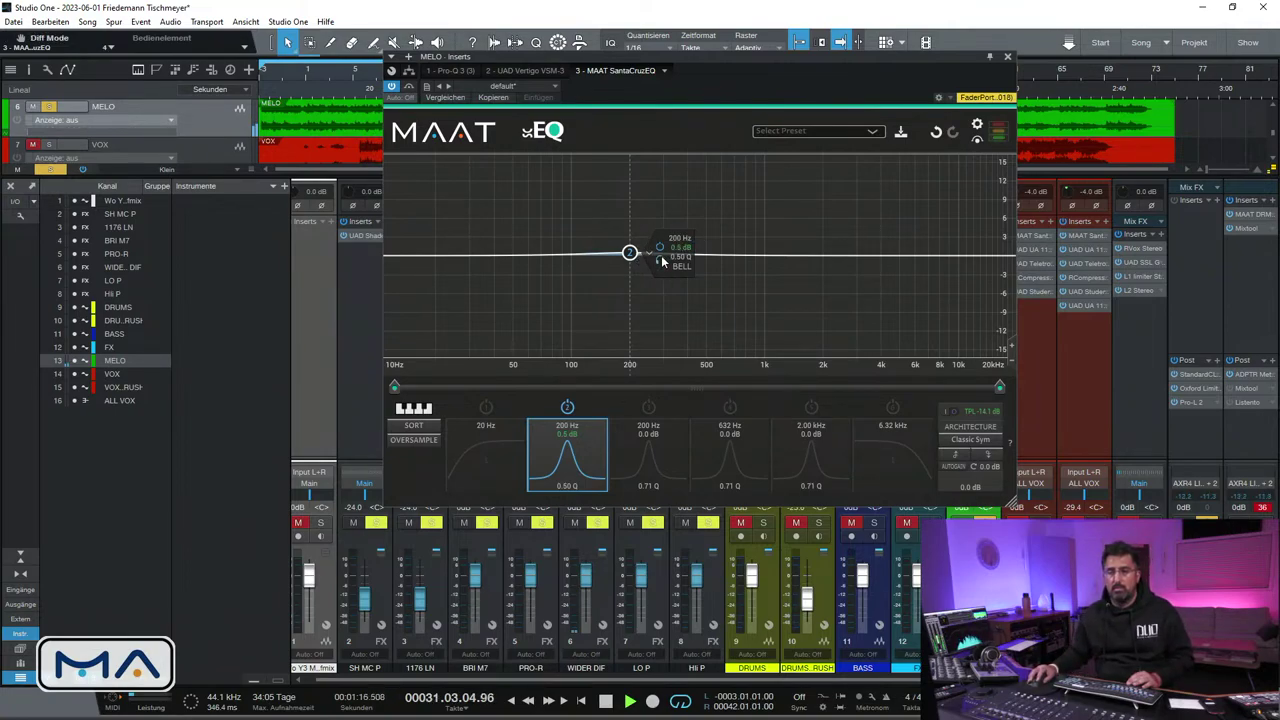
left_click_drag(661, 258, 661, 258)
left_click(1007, 56)
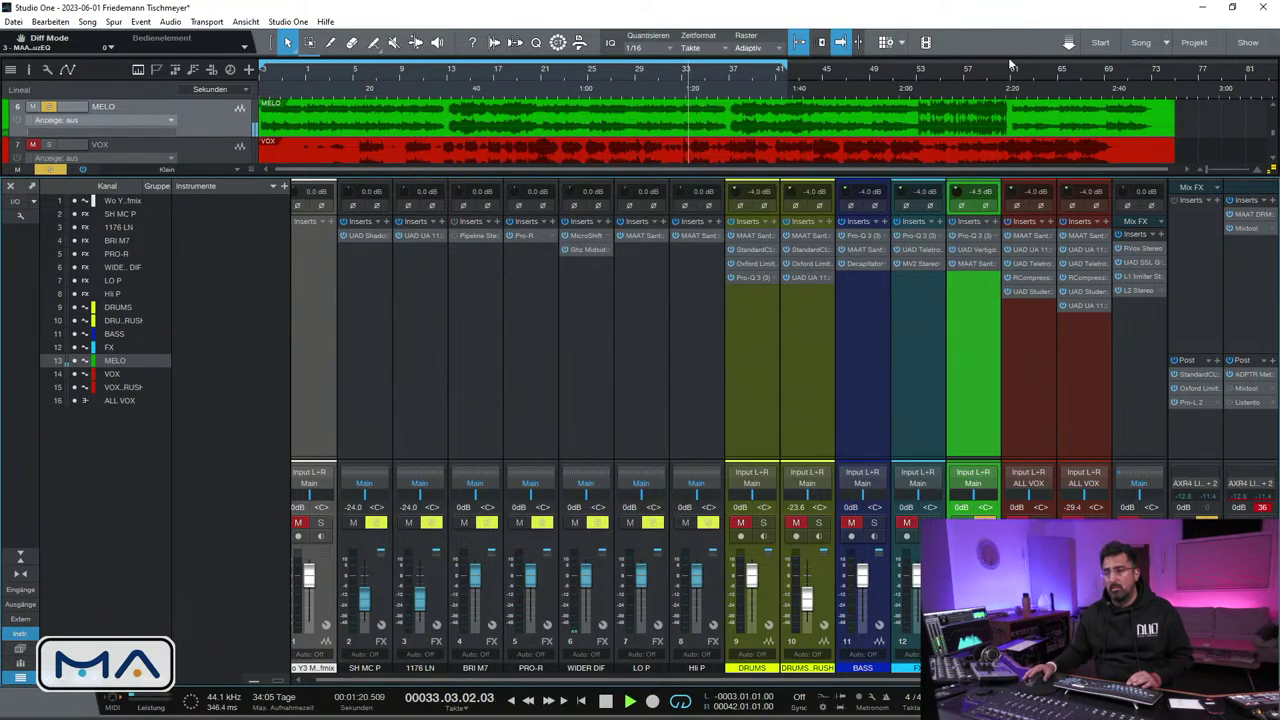
key("s")
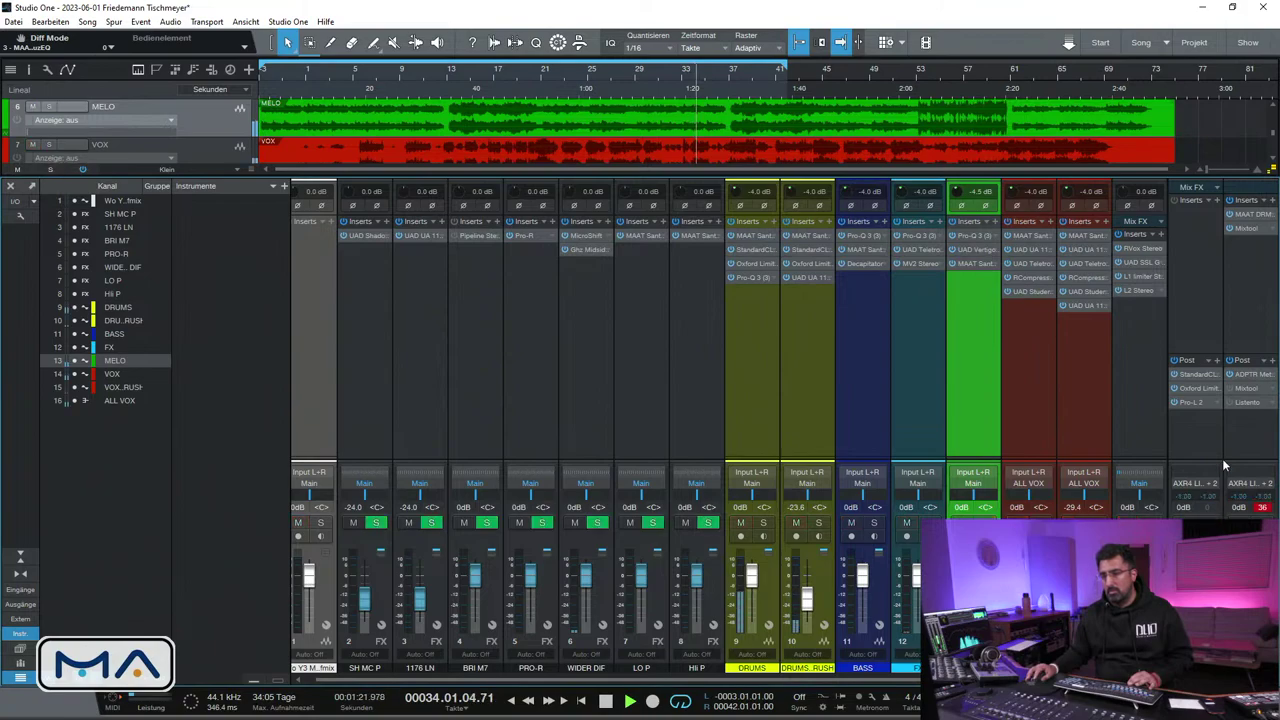
Insert the UAD SPL Vitalizer MK2-T on the Main bus and turn its Stereo Expander up to 0.96
left_click(1217, 199)
type("spl")
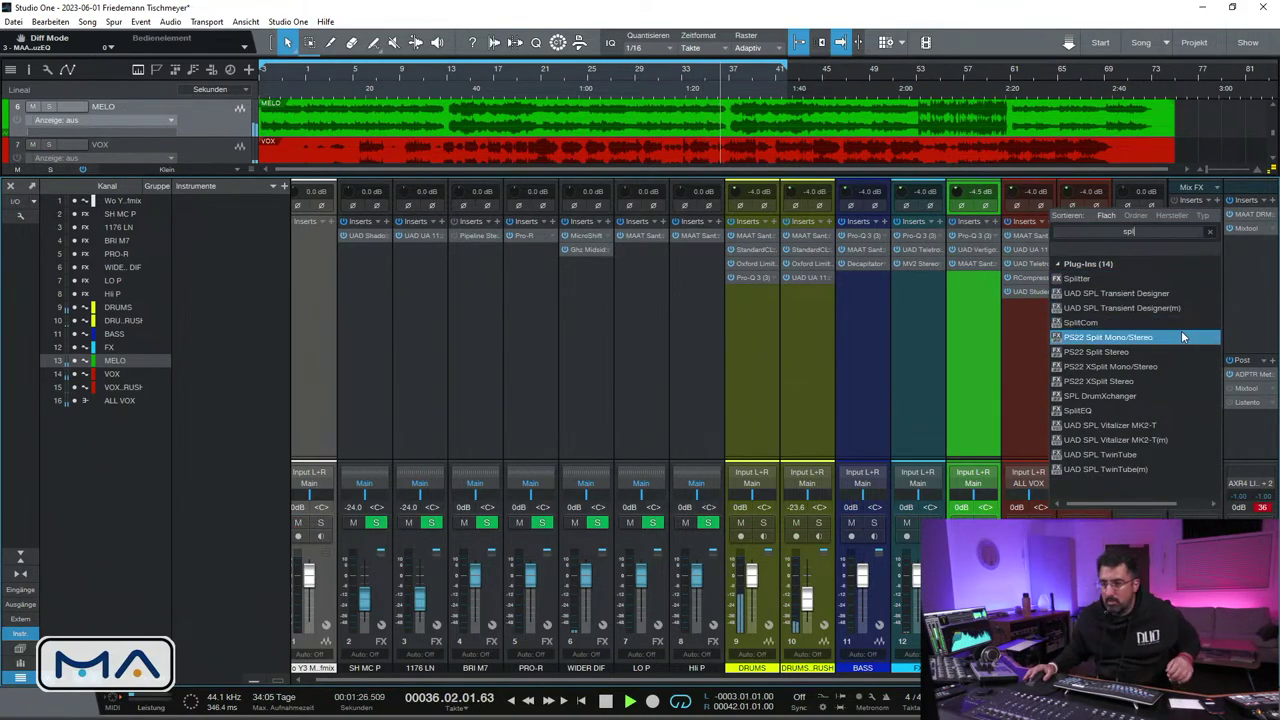
left_click(1140, 425)
left_click_drag(884, 57, 878, 212)
left_click_drag(815, 303, 813, 299)
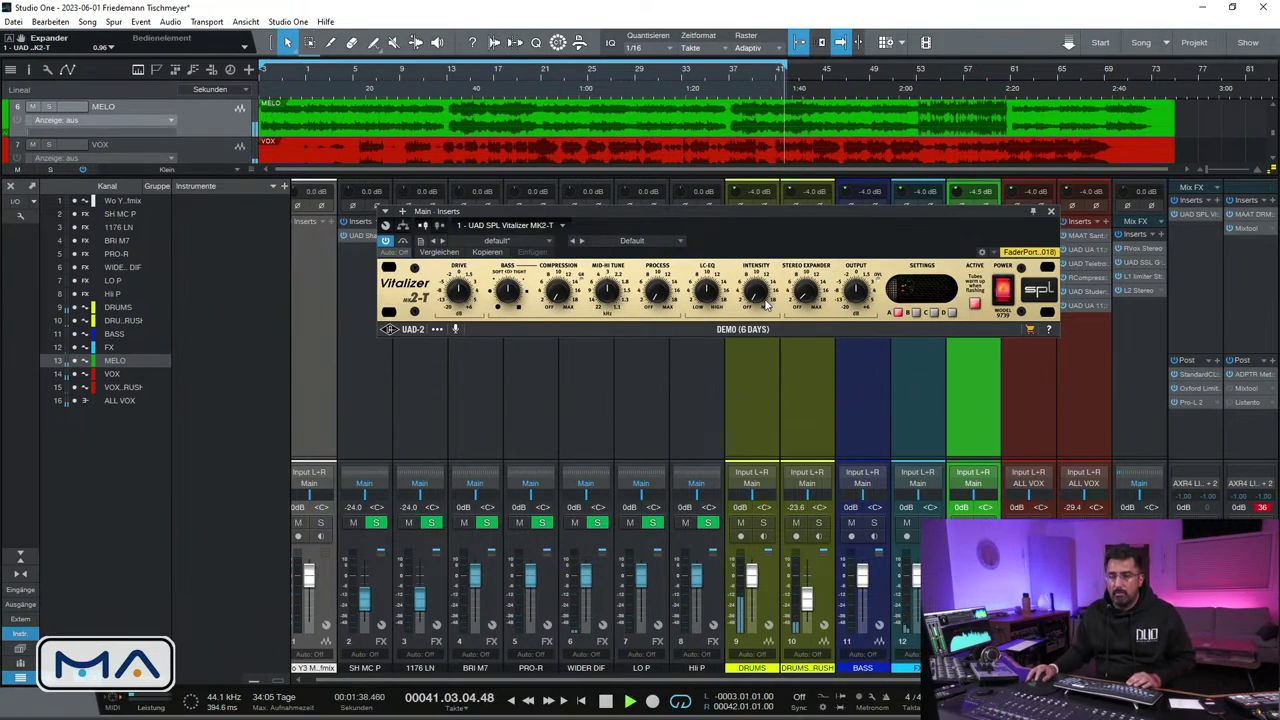
Move playback to around bar 37 and extend the loop end to bar 69
key("Home")
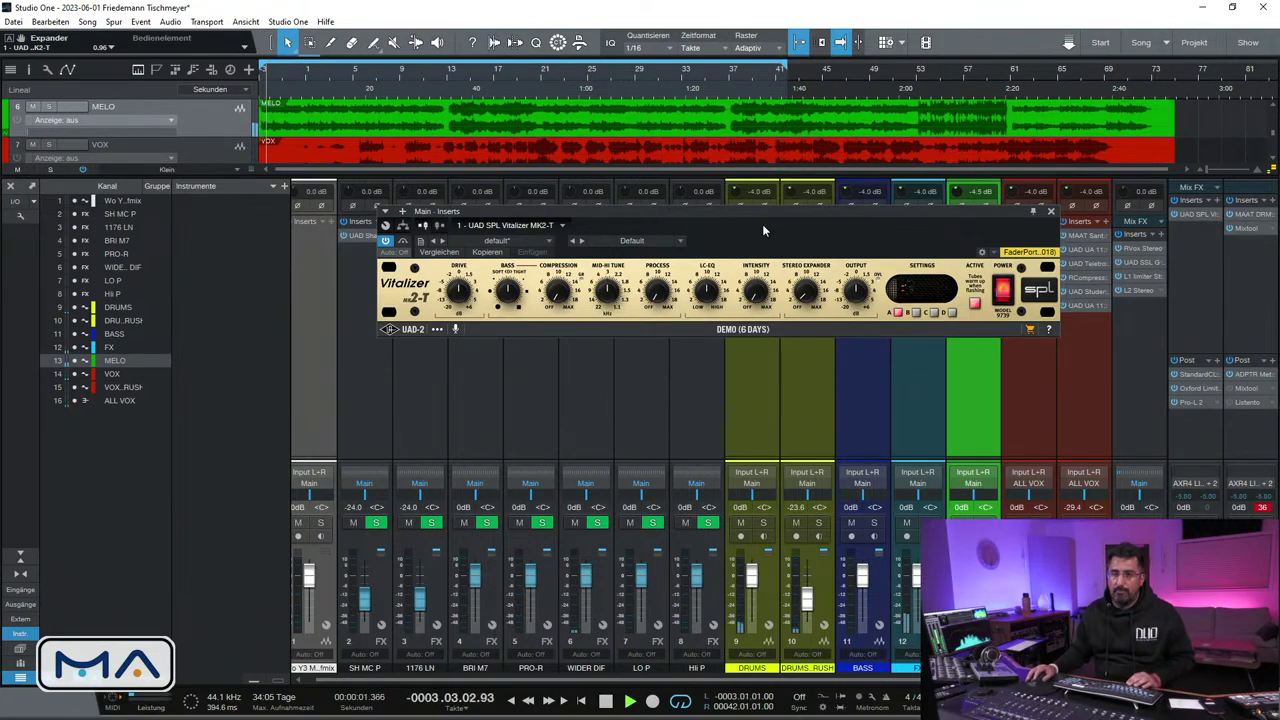
left_click(729, 76)
left_click_drag(784, 66, 1104, 66)
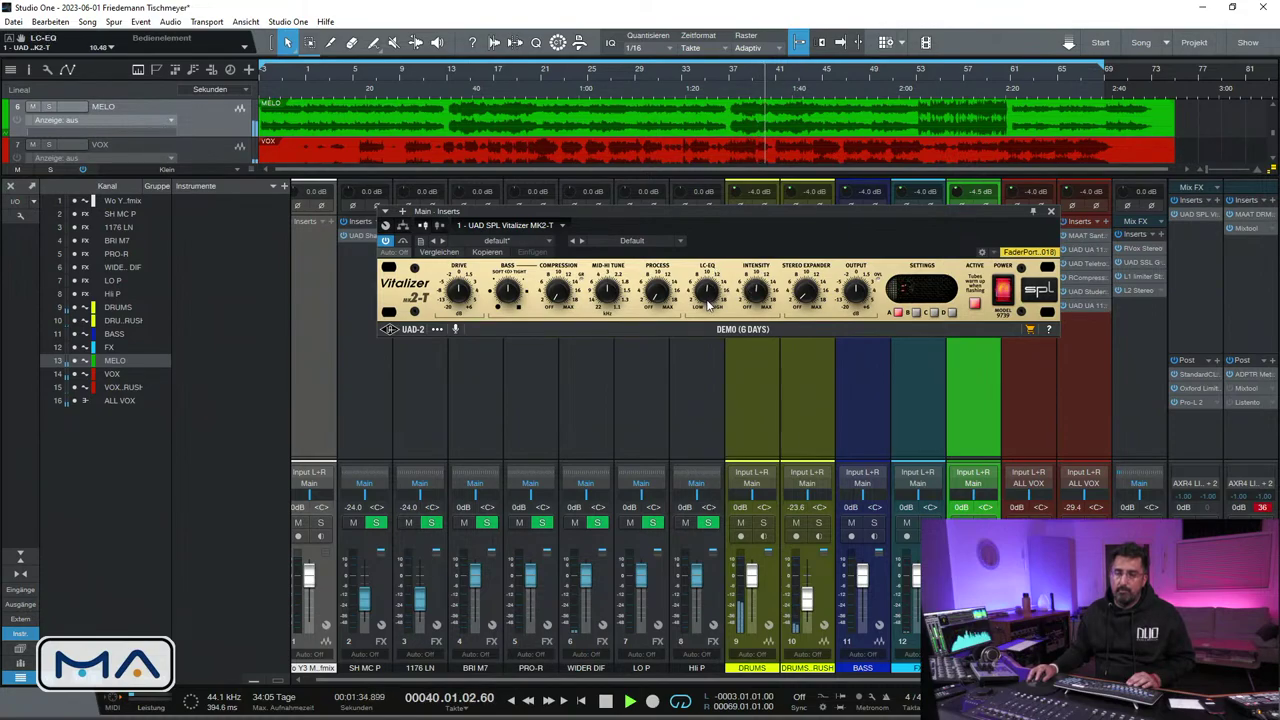
Set the Vitalizer's Intensity to 4.80 and Stereo Expander to 1.08, compare with its power off and on, and close the window
left_click_drag(757, 317, 758, 321)
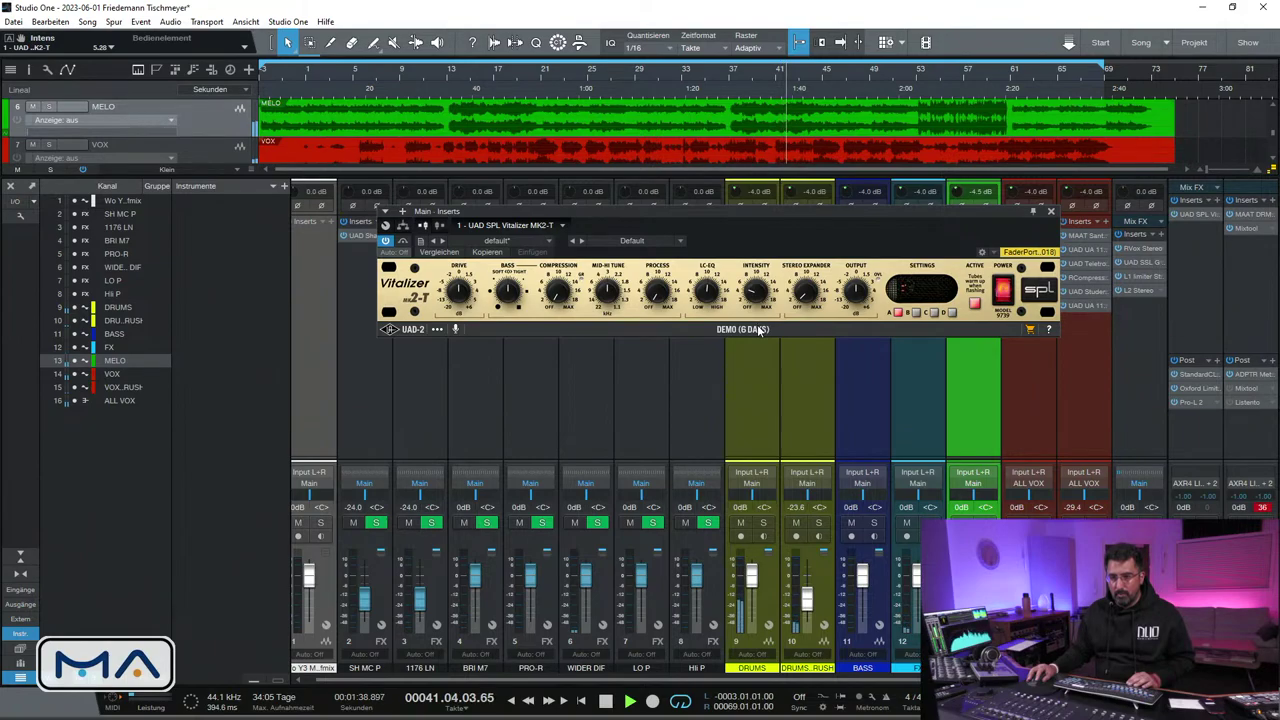
left_click_drag(757, 326, 757, 327)
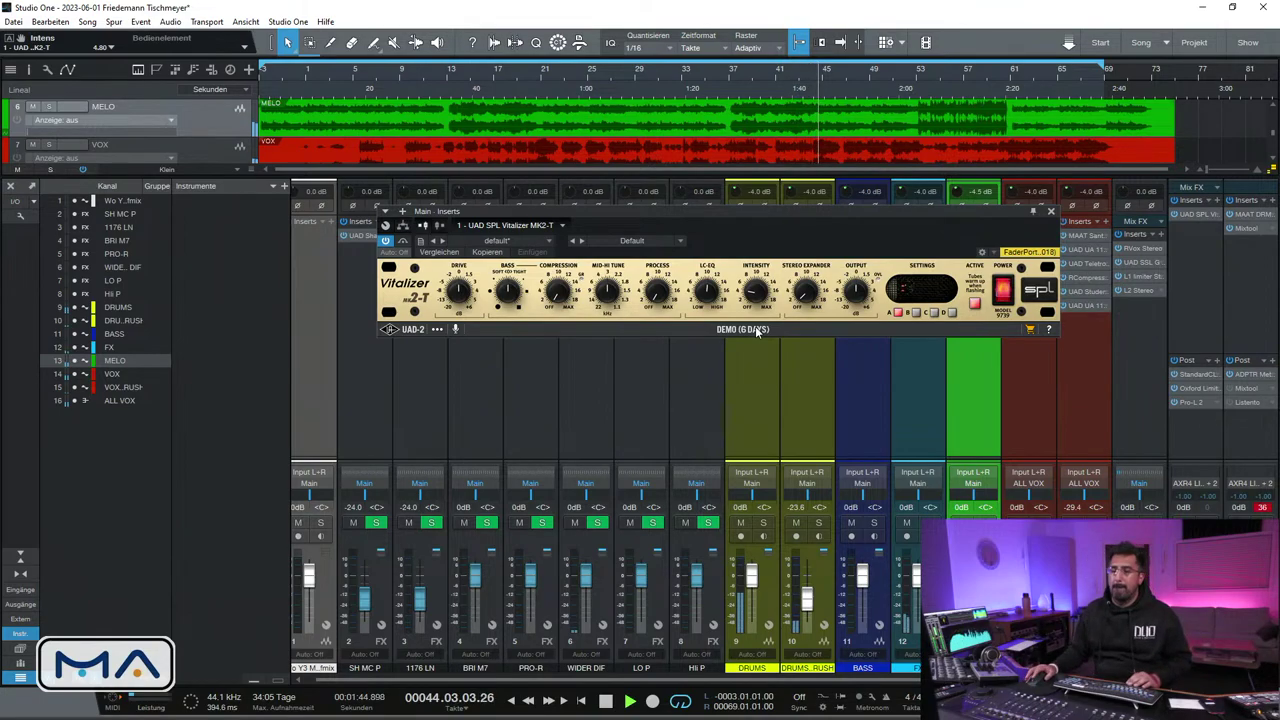
left_click(1004, 292)
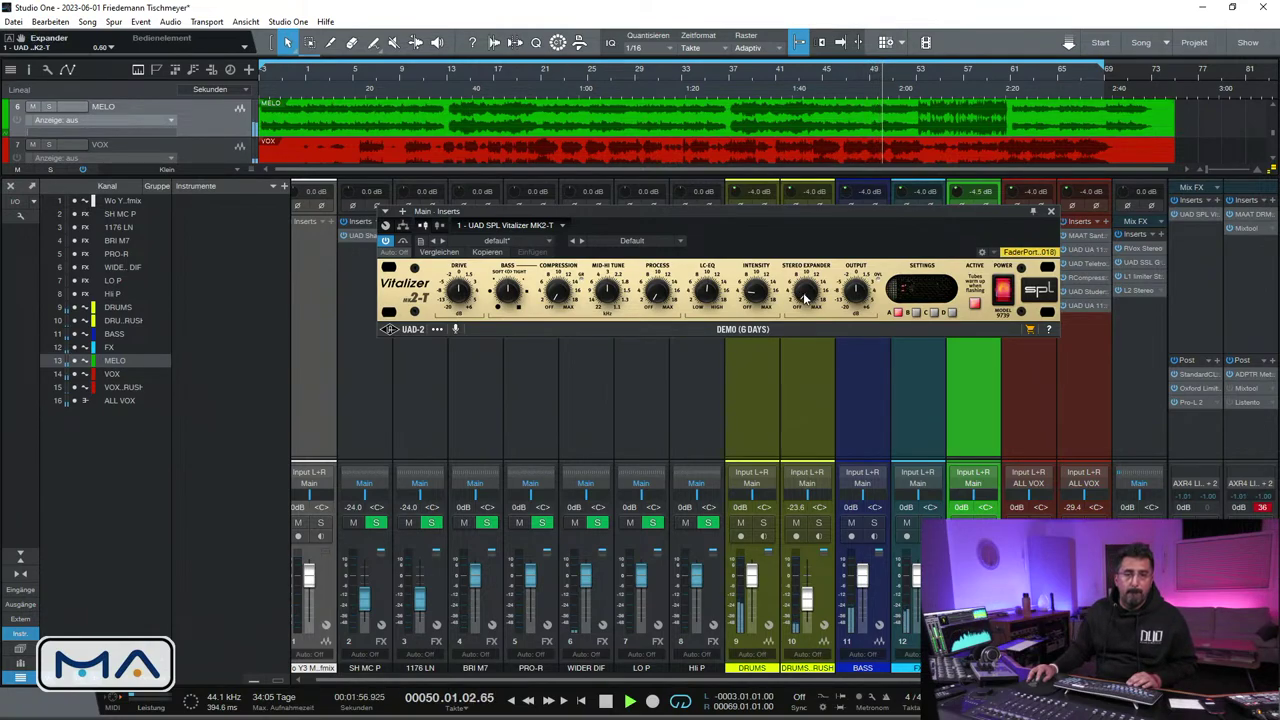
left_click_drag(804, 297, 804, 295)
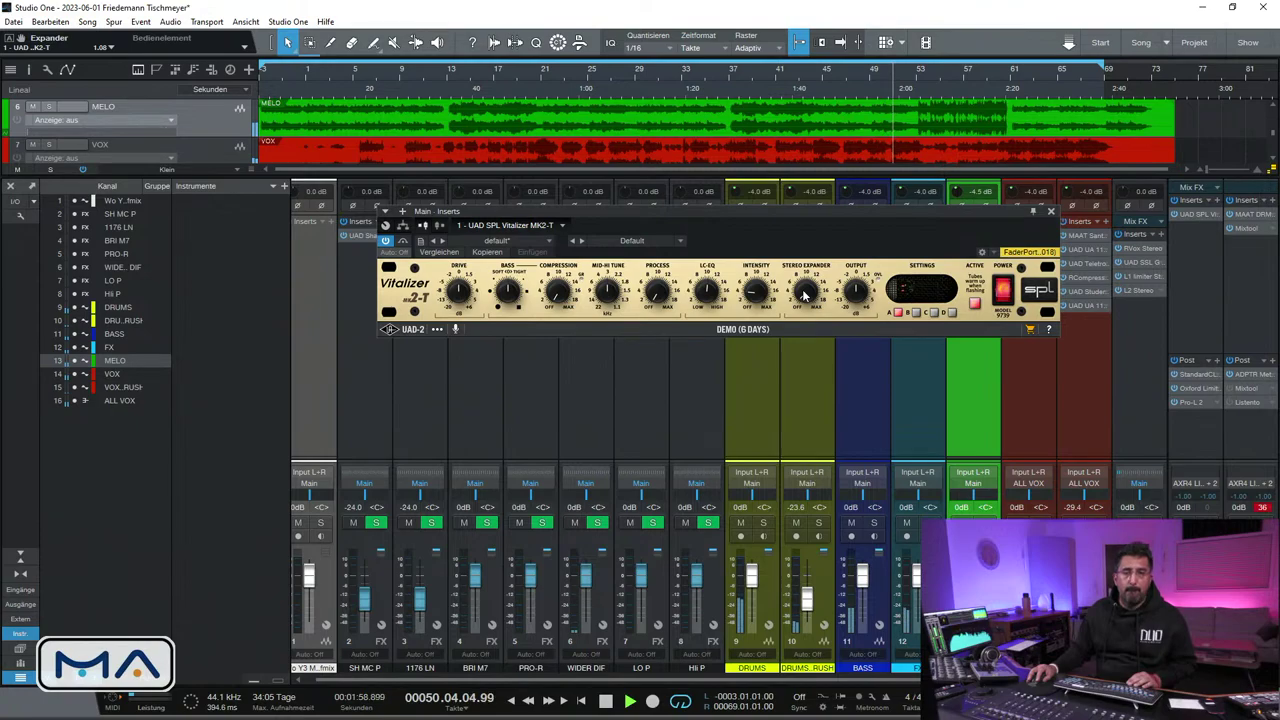
left_click(1001, 290)
left_click(1001, 290)
left_click(1051, 212)
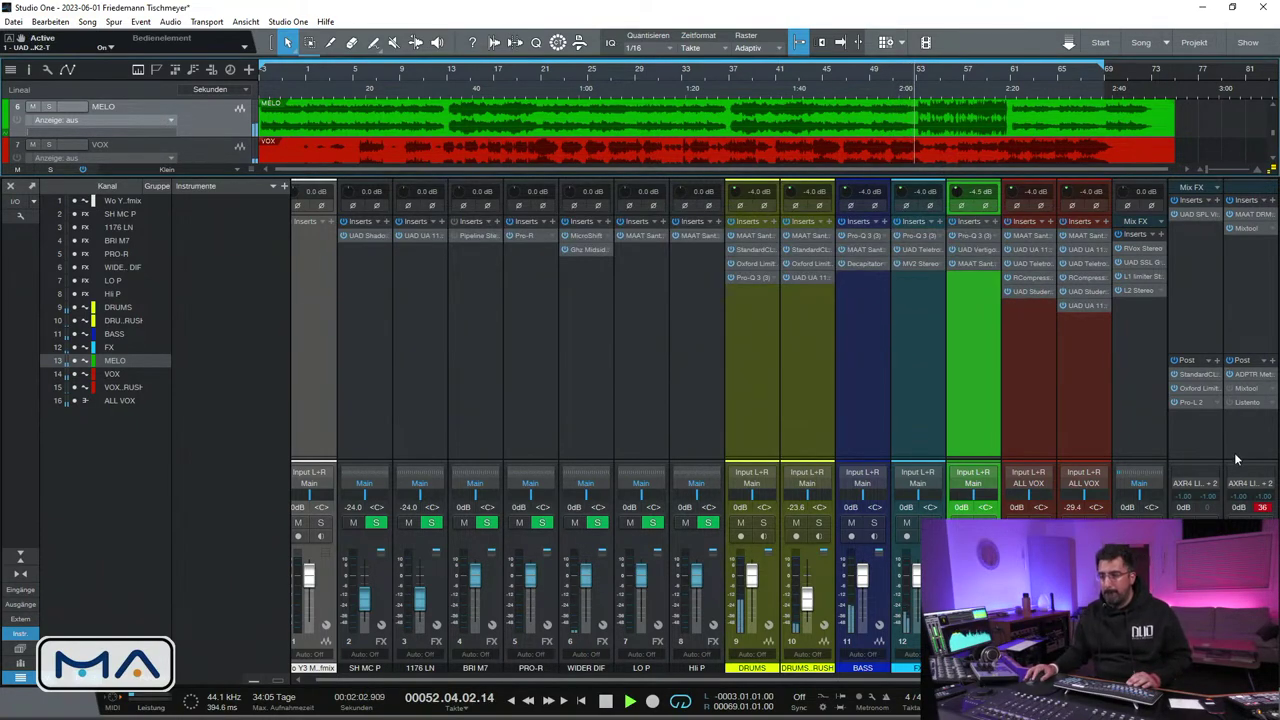
Clear the Listen Bus's clip indicator, restart playback from bar 37, and match the Ruffmix reference's loudness in MetricAB
left_click(1263, 508)
key("space")
key("space")
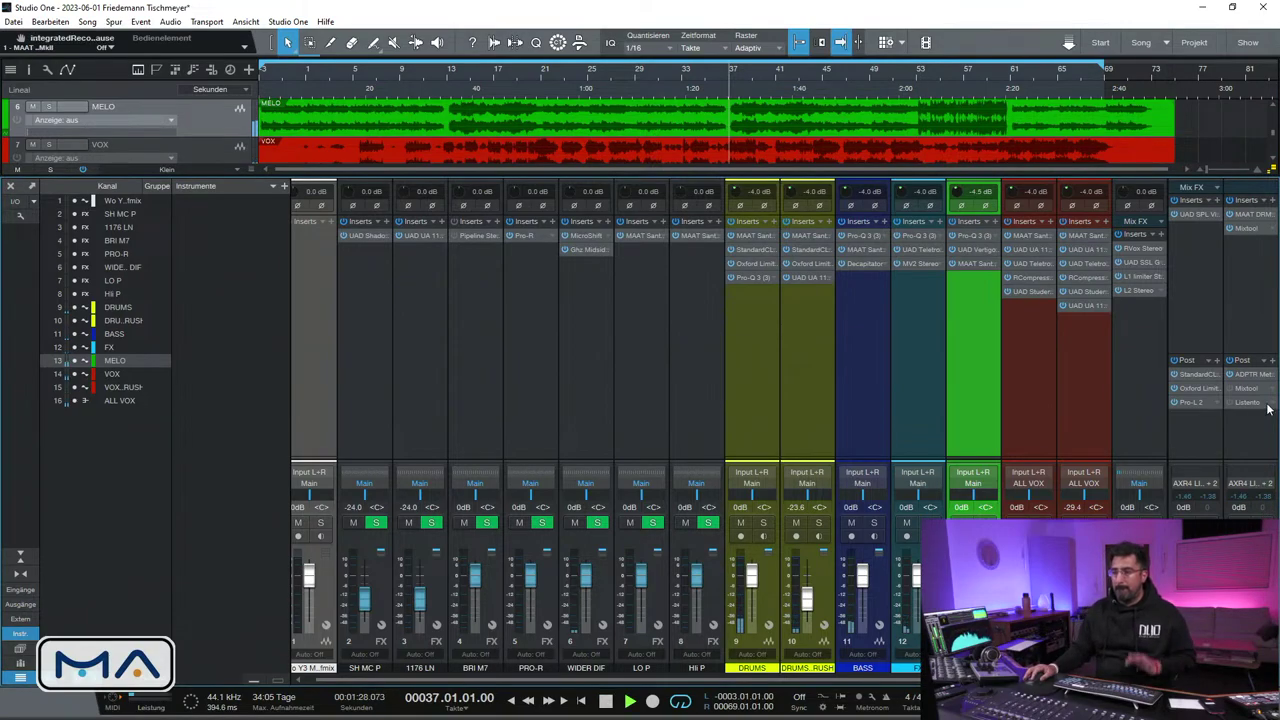
left_click(1251, 374)
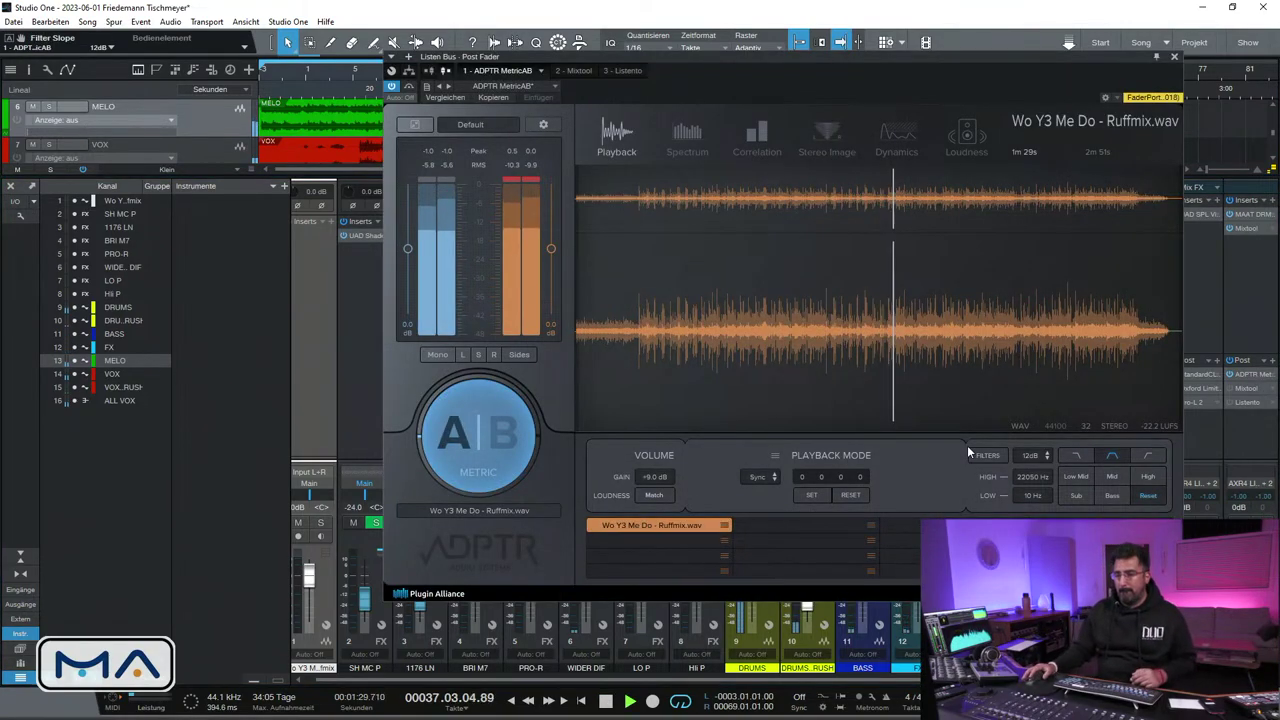
left_click(660, 496)
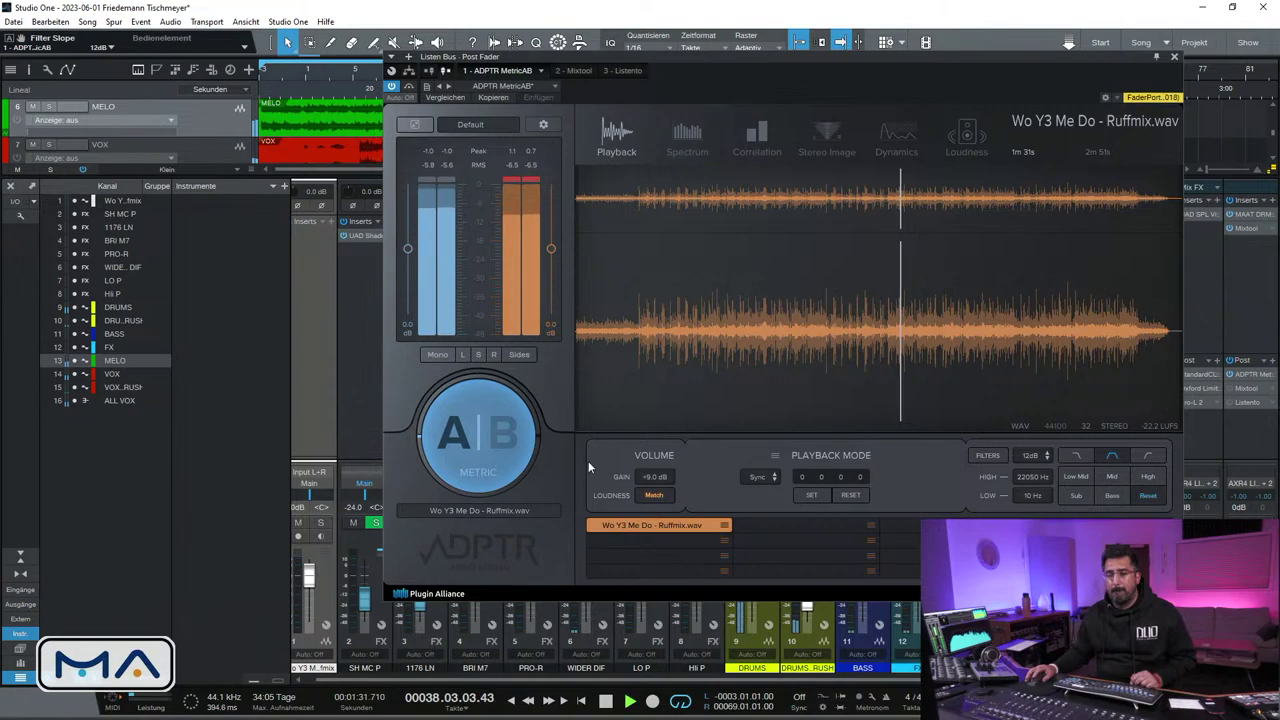
Switch MetricAB back and forth between the Ruffmix and the current mix, ending on the mix, and close its window
left_click(512, 438)
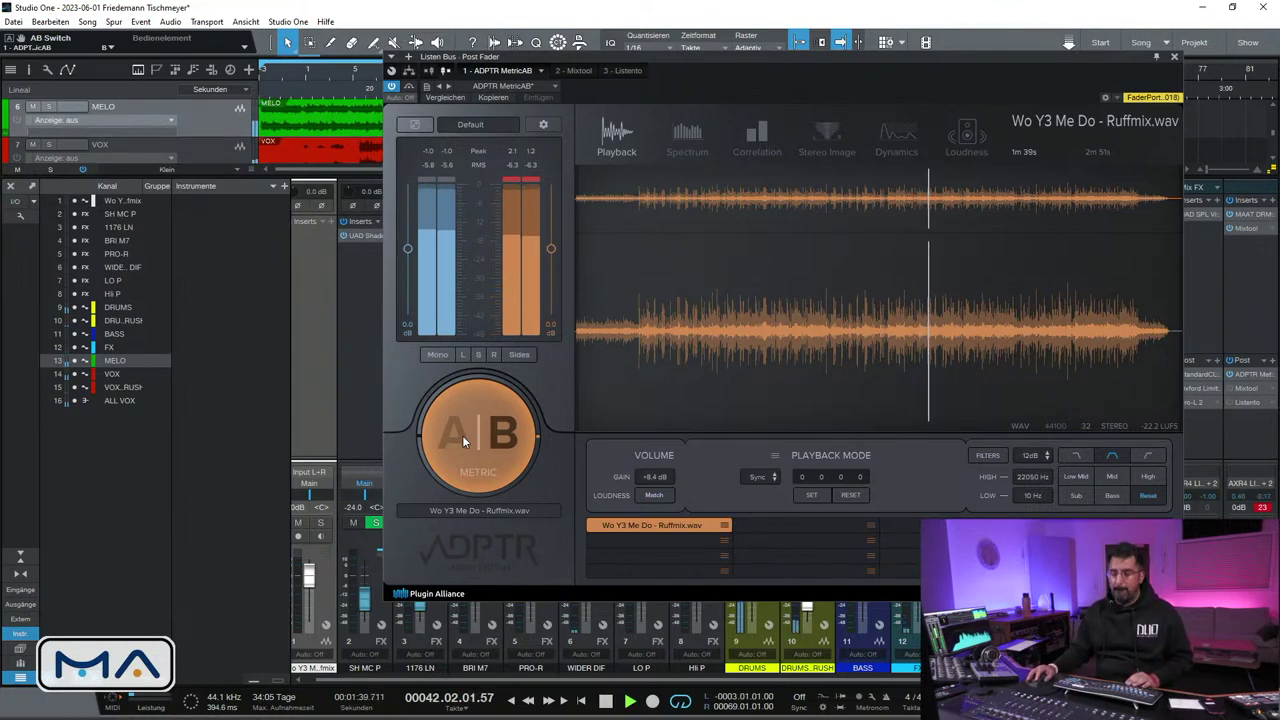
left_click(462, 435)
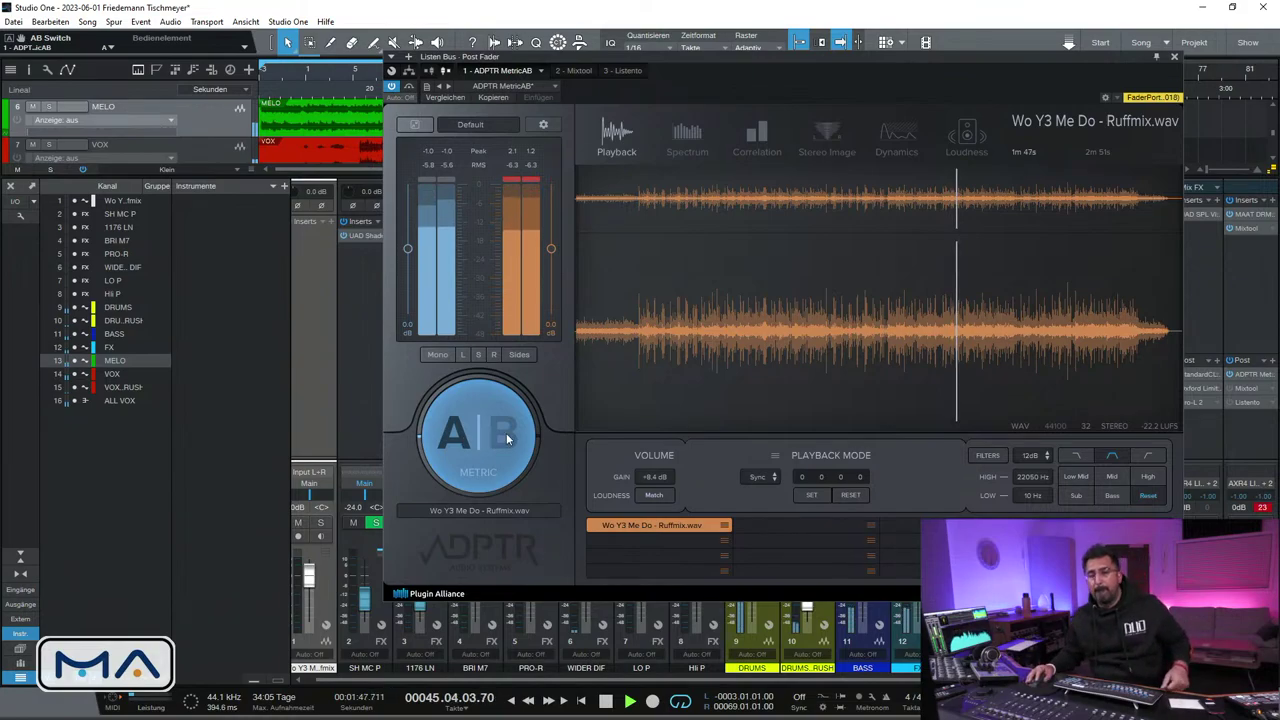
left_click(504, 432)
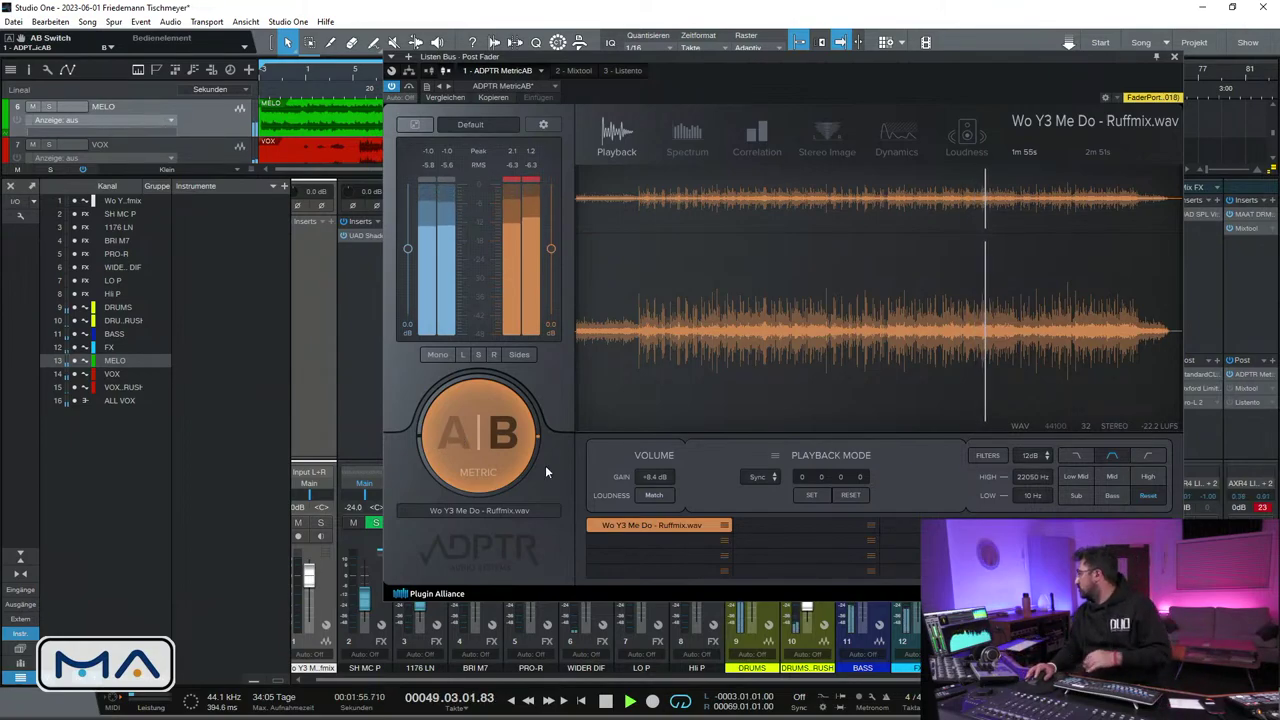
left_click(459, 426)
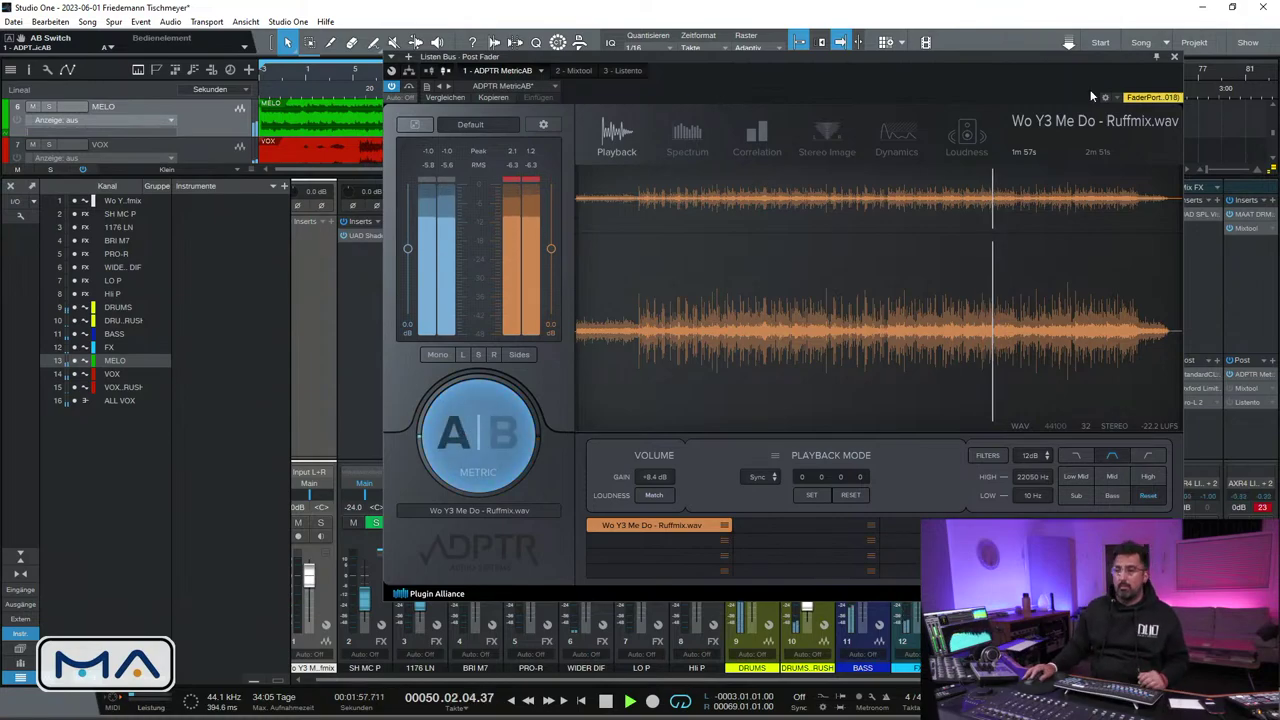
left_click(1174, 57)
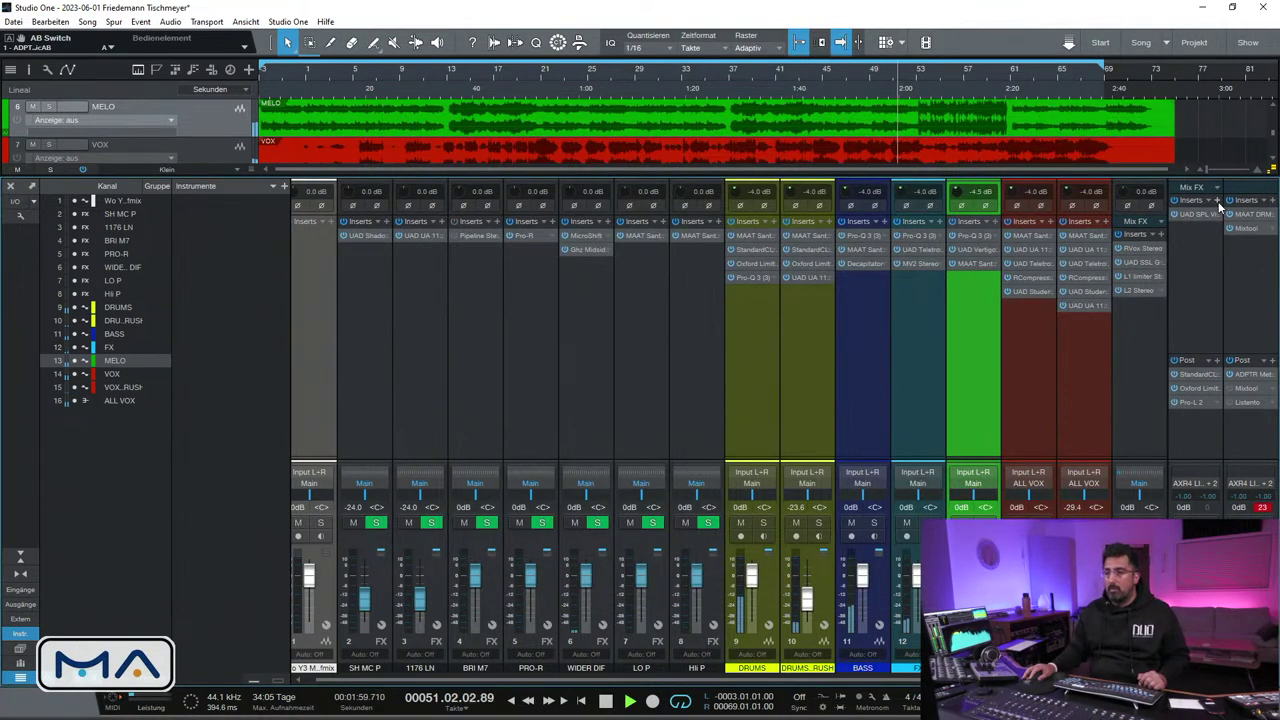
Clear the Listen Bus's clip indicator, stop playback, and insert the MAAT thEQblue after the Vitalizer on the Main bus
left_click(1261, 508)
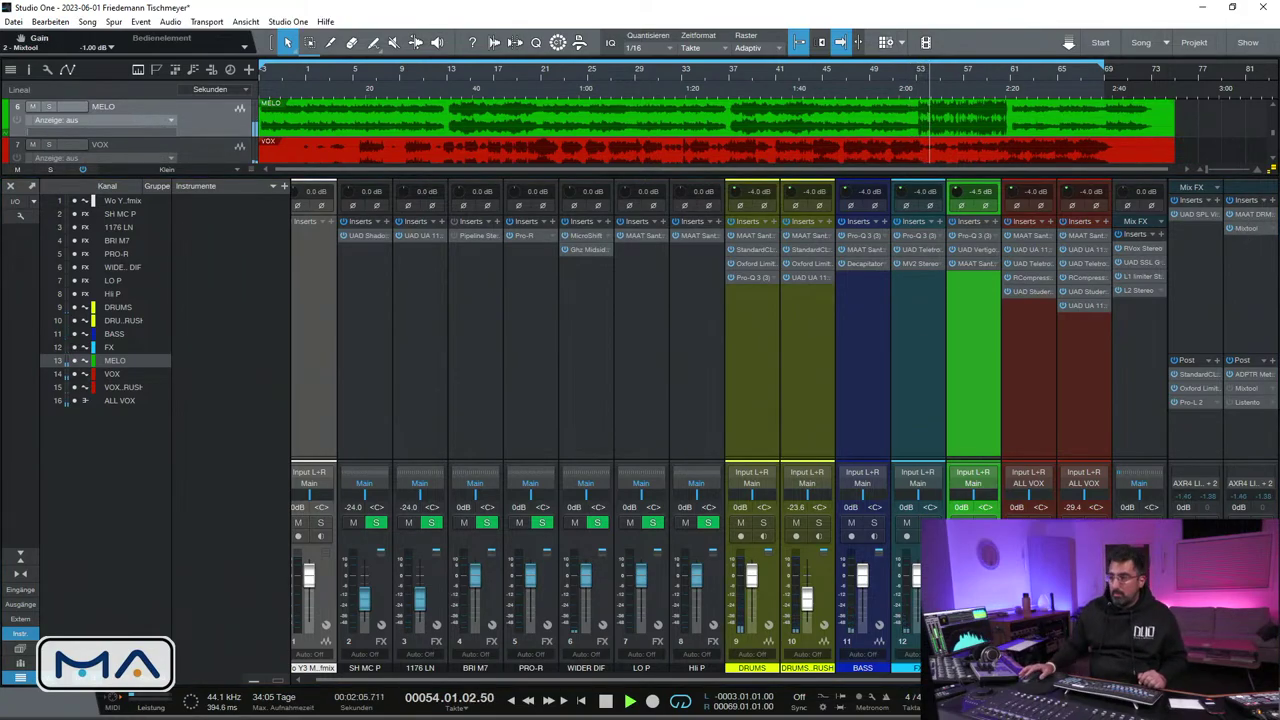
left_click(1196, 280)
key("space")
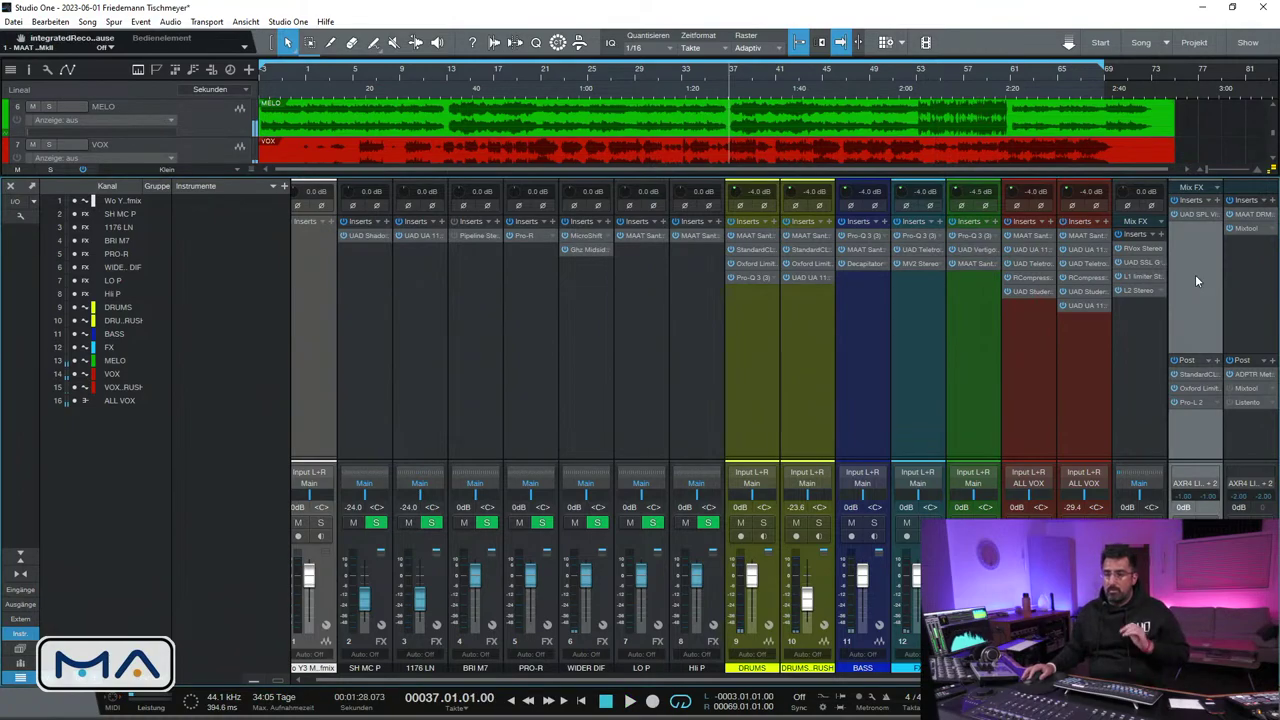
left_click(1217, 201)
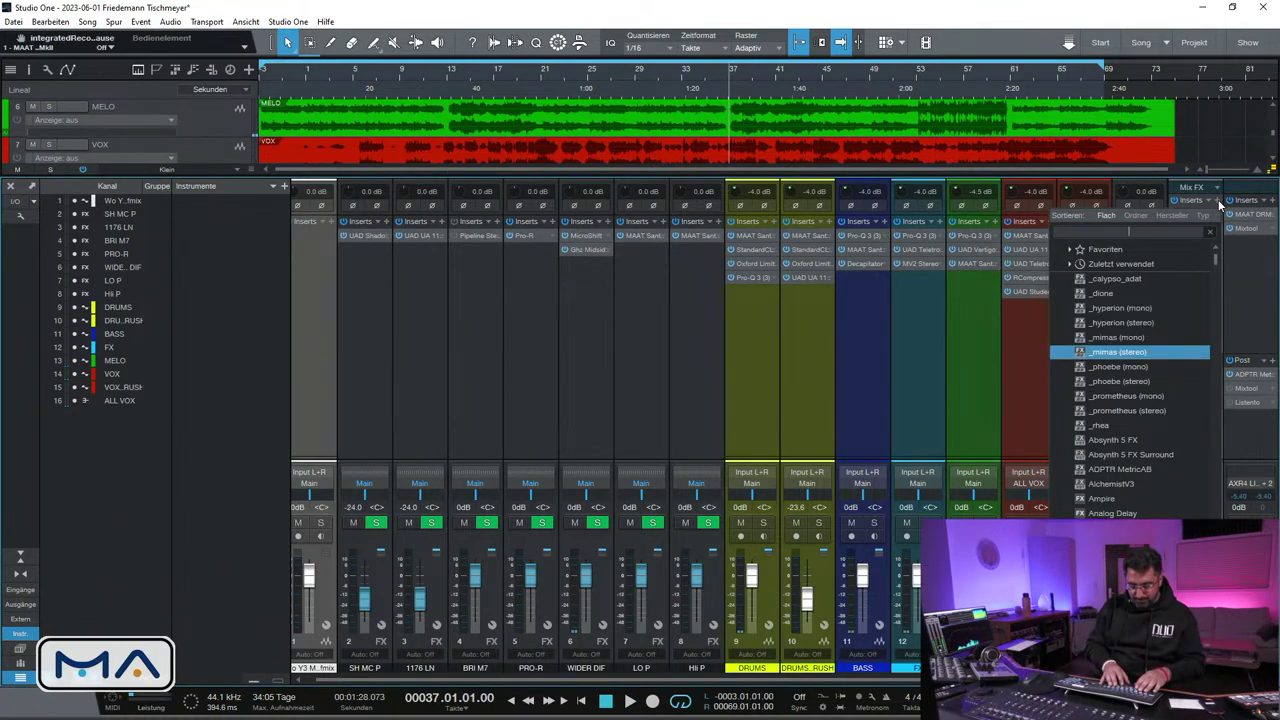
type("blue")
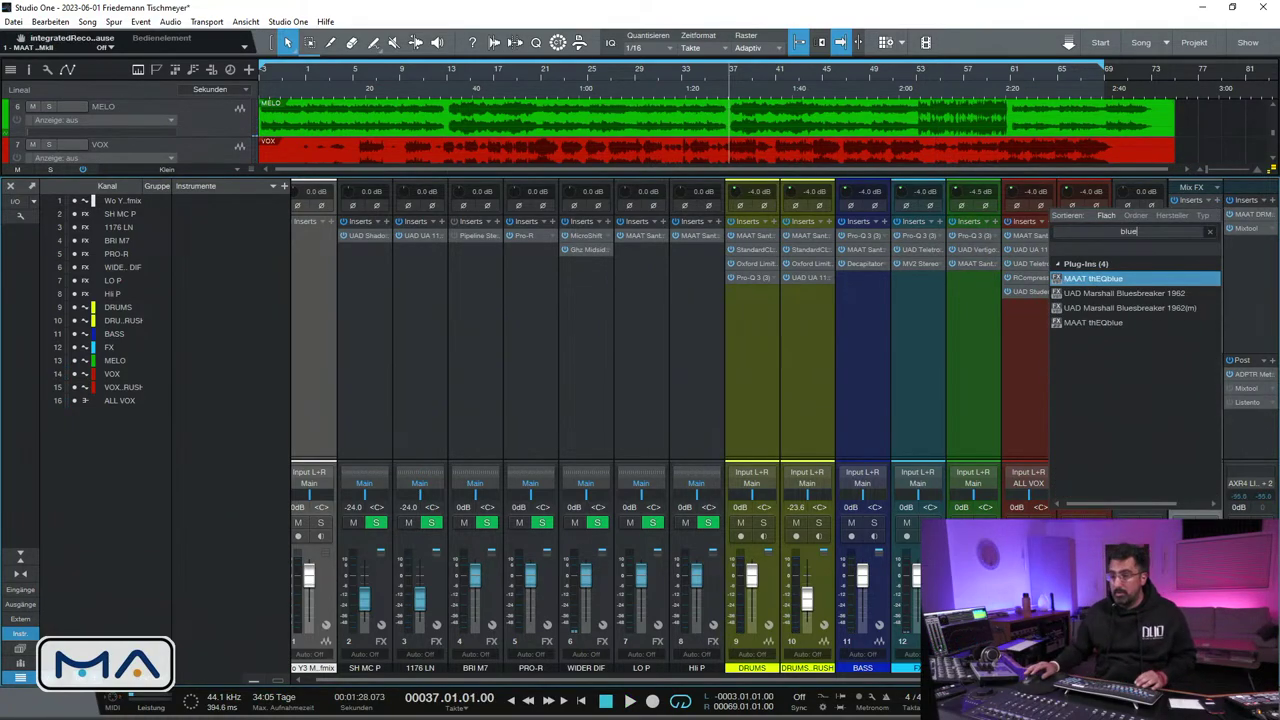
double_click(1093, 322)
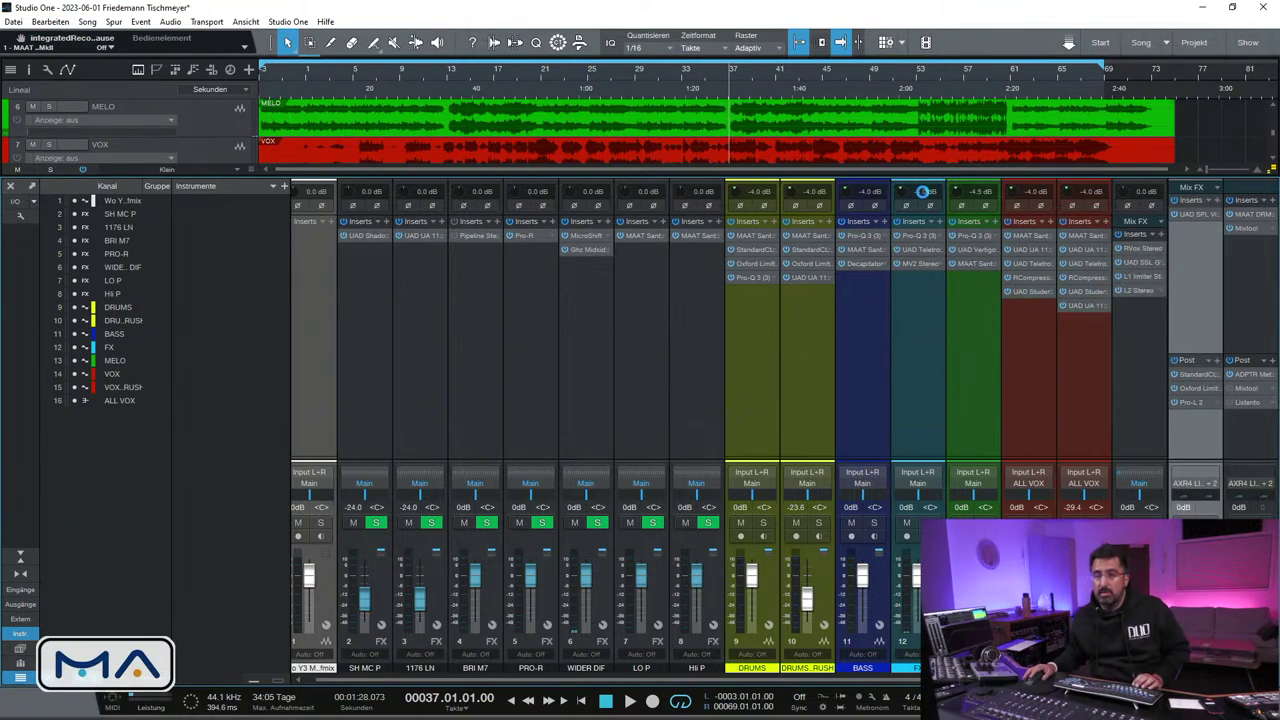
Play from bar 14 and enable band 10 in the Main bus's thEQblue, placing a slight cut at about 3.44 kHz
left_click(461, 85)
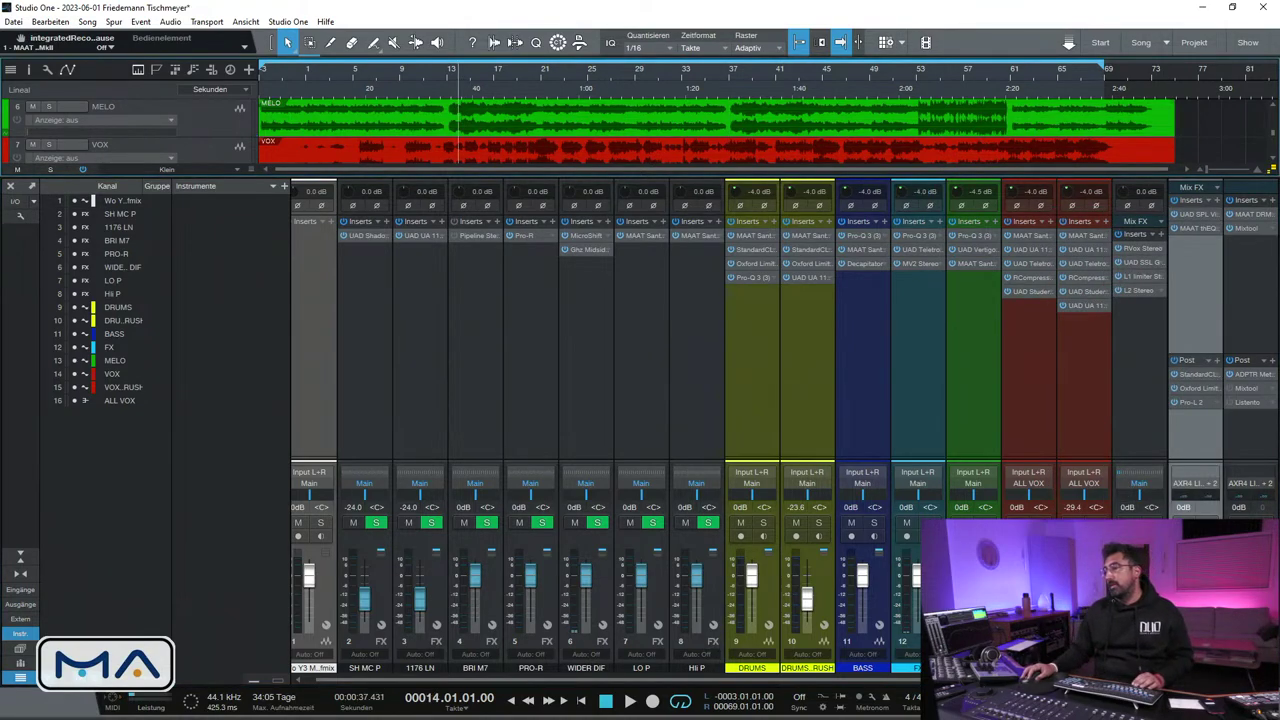
double_click(1196, 228)
left_click_drag(1147, 229, 739, 148)
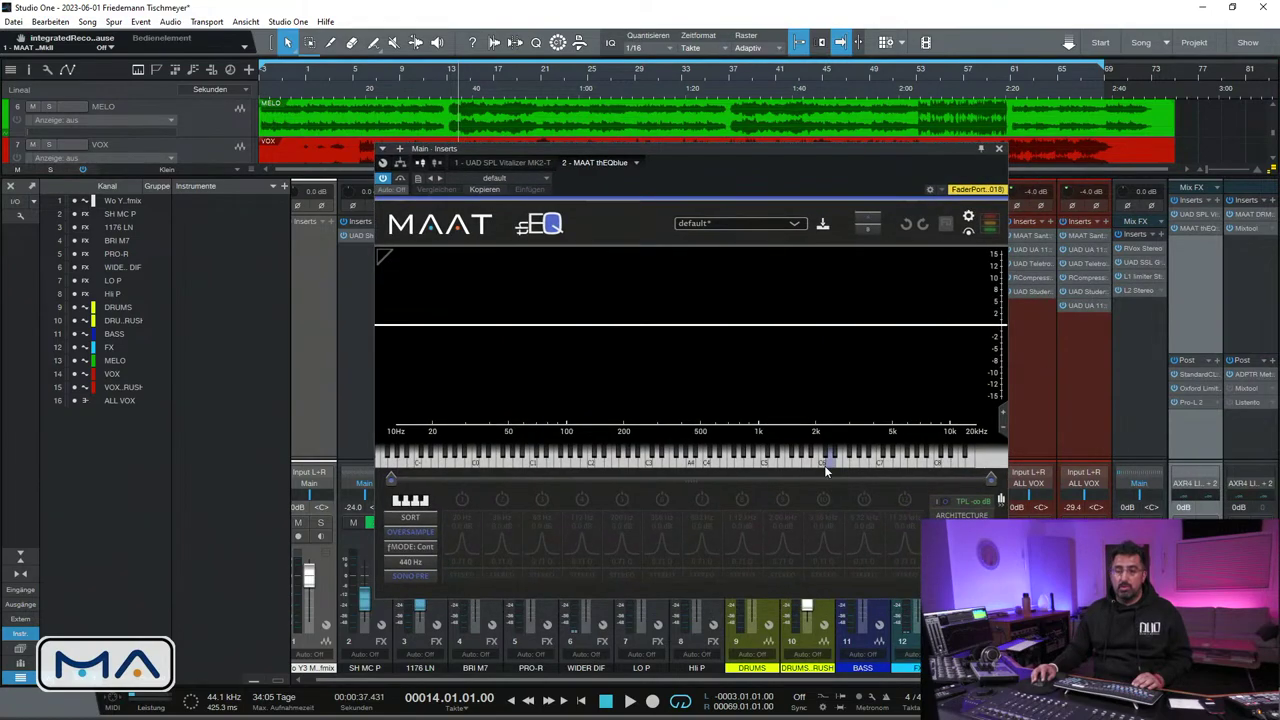
left_click(826, 499)
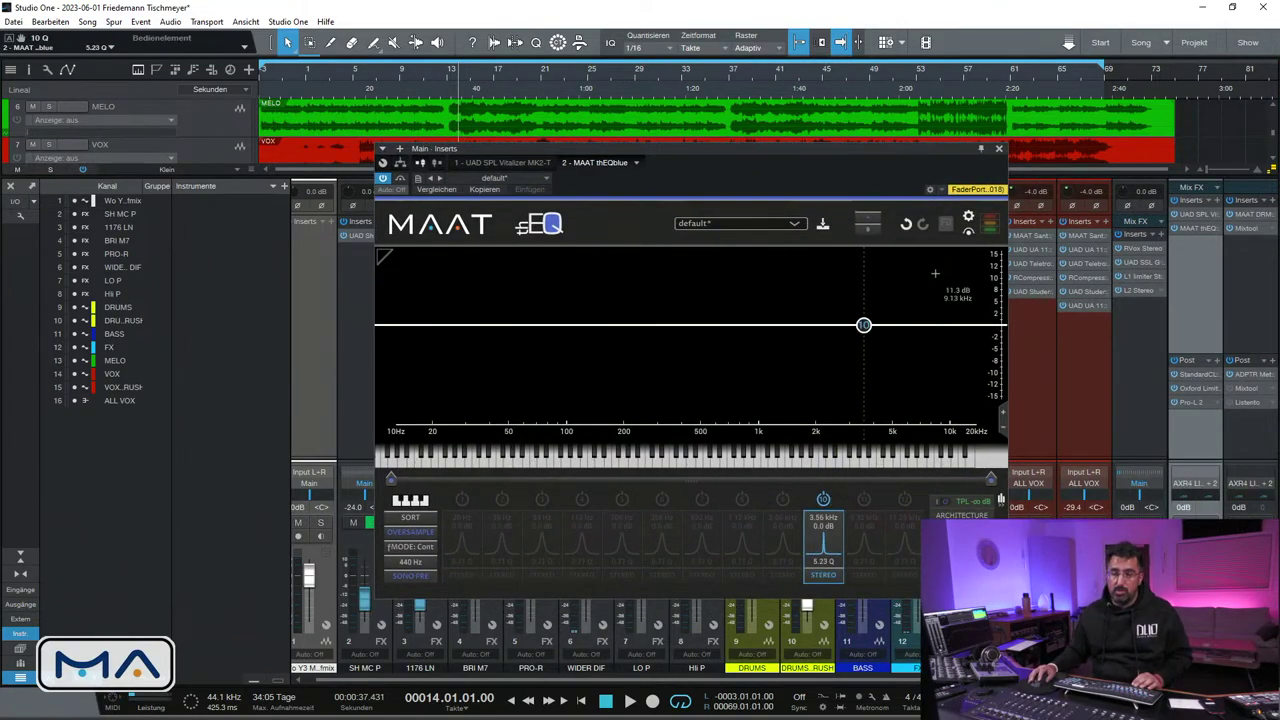
mouse_move(862, 328)
key("space")
mouse_move(863, 326)
left_mouse_down()
mouse_move(860, 253)
mouse_move(887, 249)
mouse_move(866, 248)
mouse_move(868, 335)
left_mouse_up()
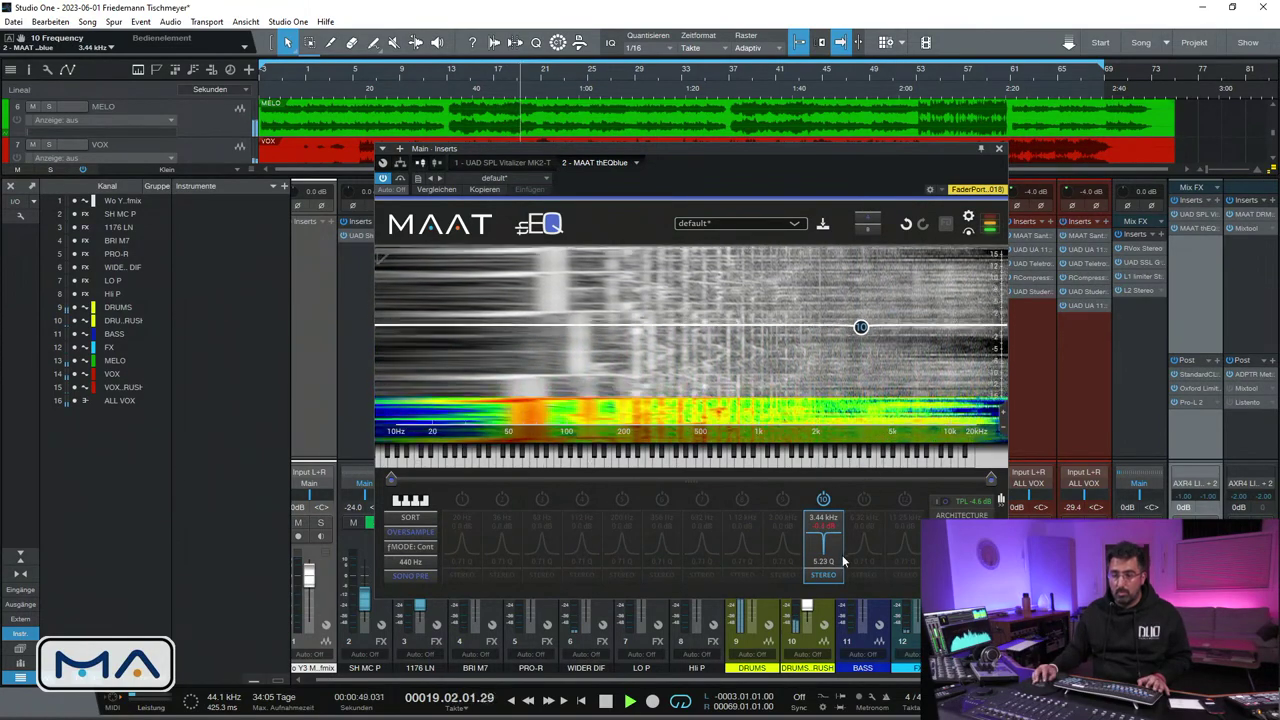
Set band 10 of the thEQblue to Q 5.37 in Mono, and enable band 7 at 632 Hz with Q 3.25
left_click_drag(830, 564, 830, 558)
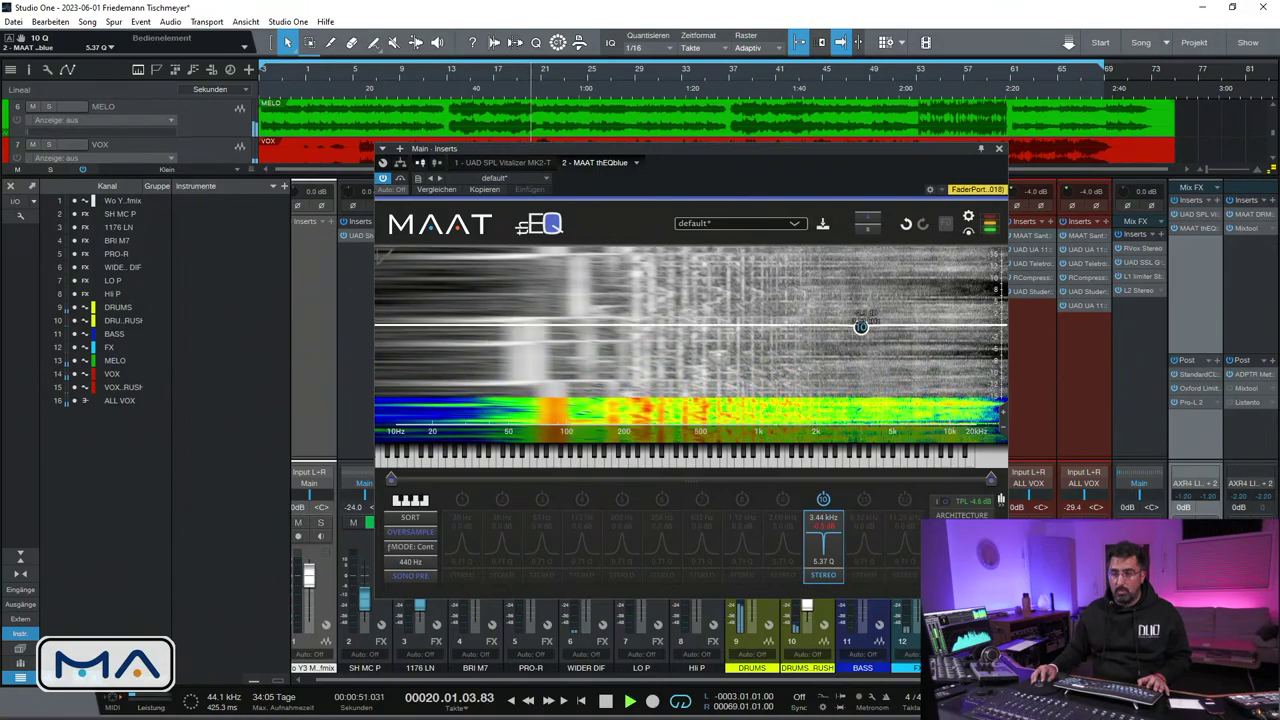
left_click(823, 575)
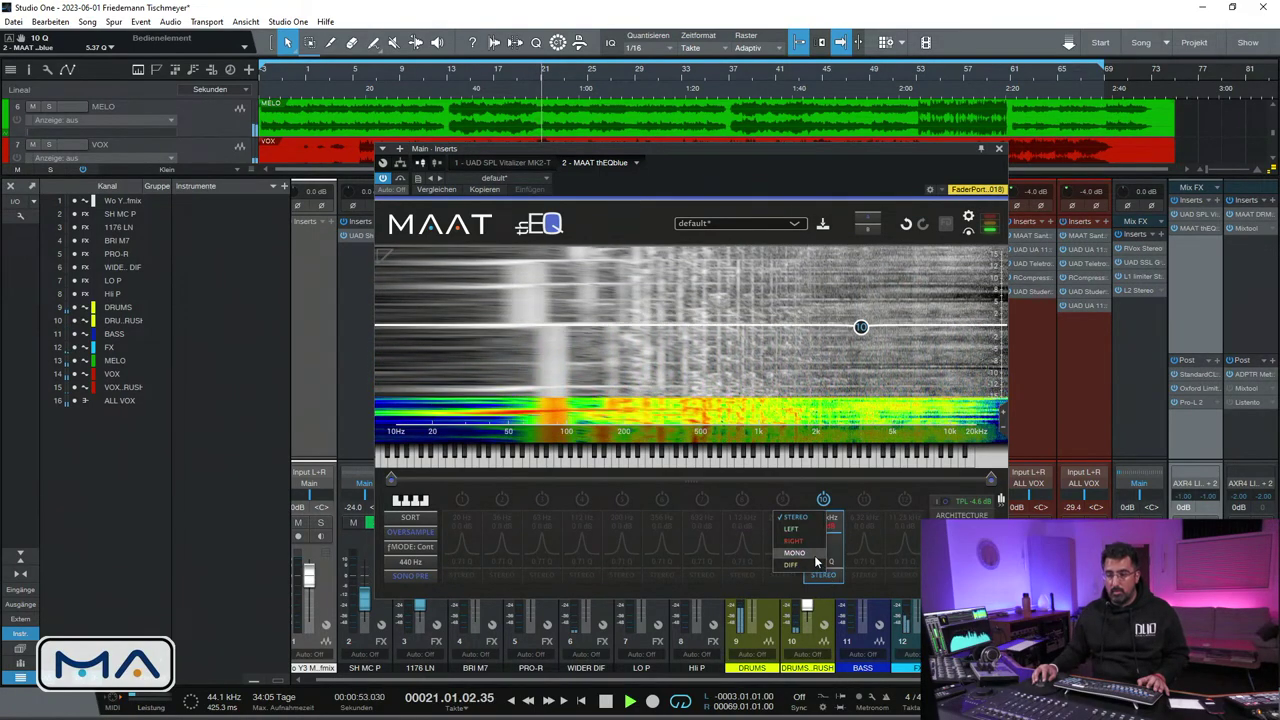
left_click(794, 552)
left_click(702, 499)
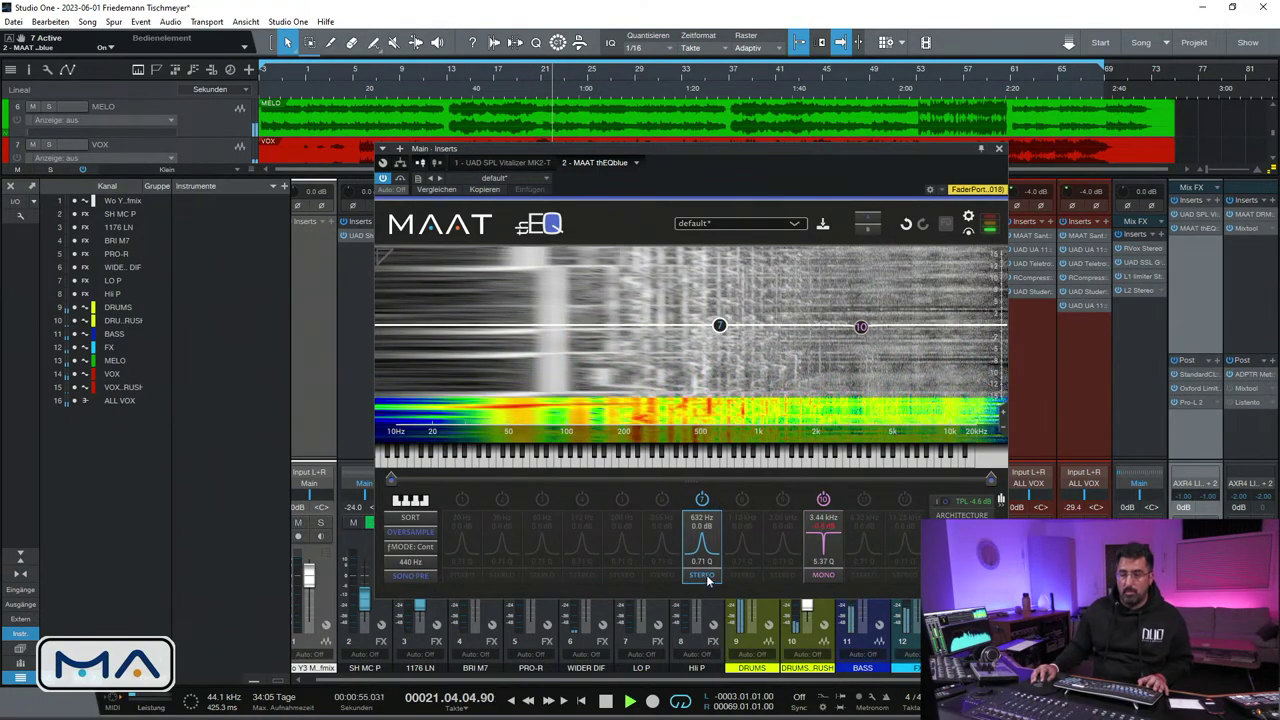
left_click_drag(708, 563, 711, 495)
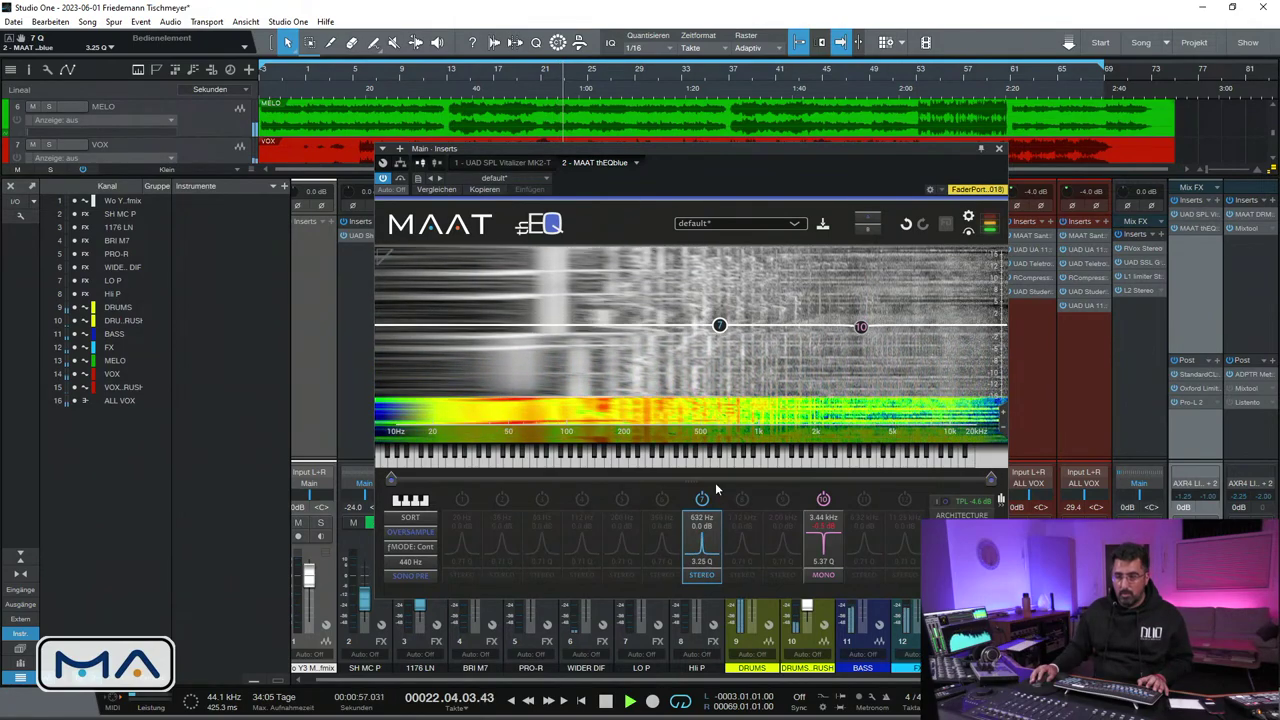
Compare the playing mix with the Ruffmix in the Listen Bus's MetricAB, return to the mix, and close the plug-in window
left_click(1254, 375)
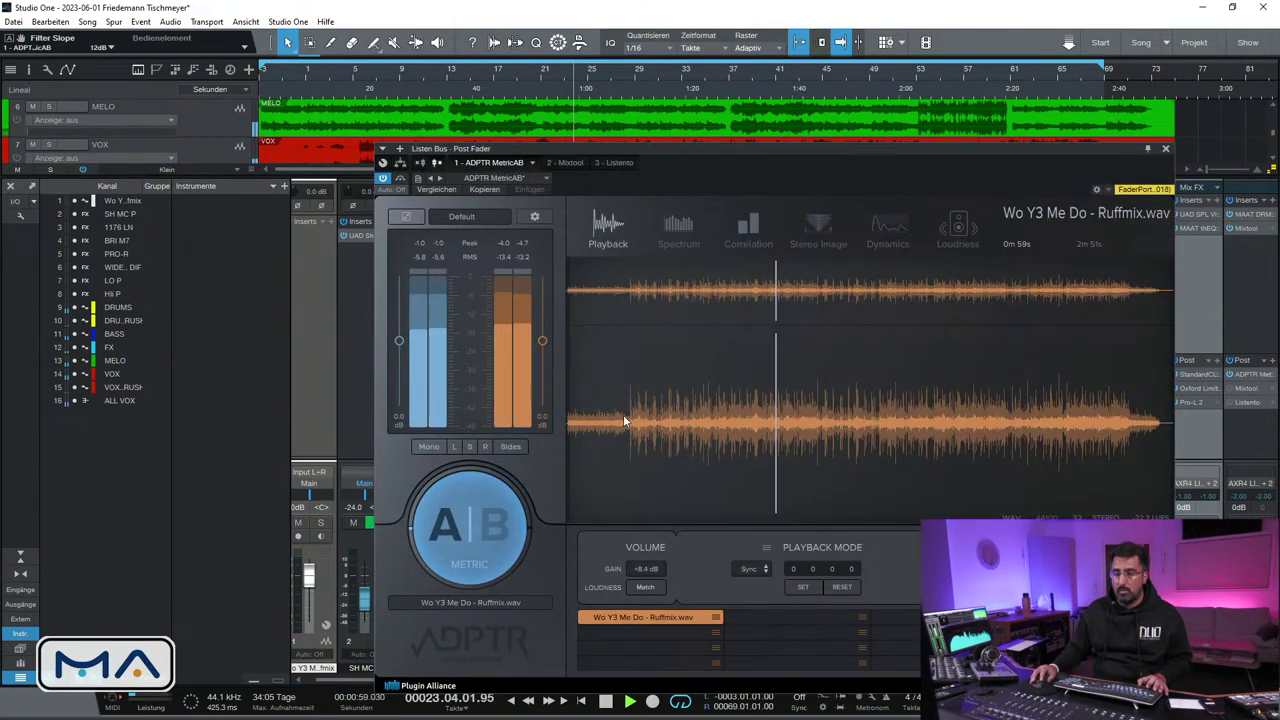
left_click(489, 529)
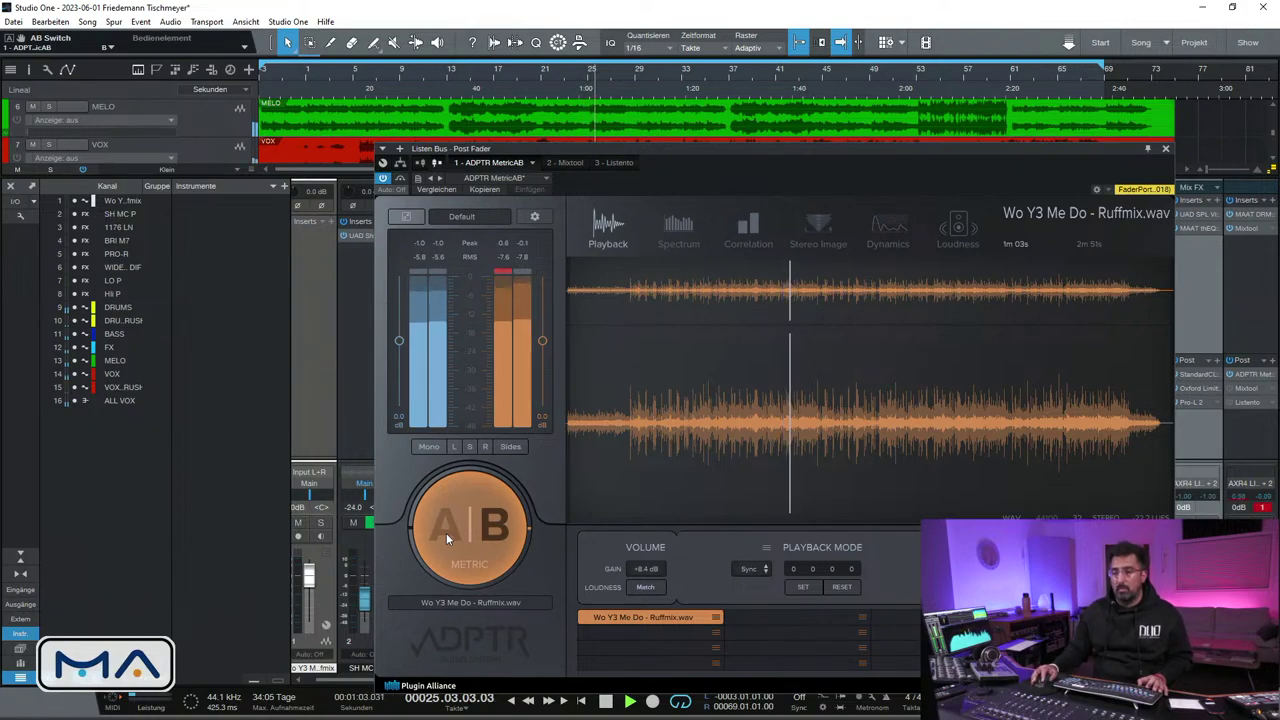
left_click(446, 533)
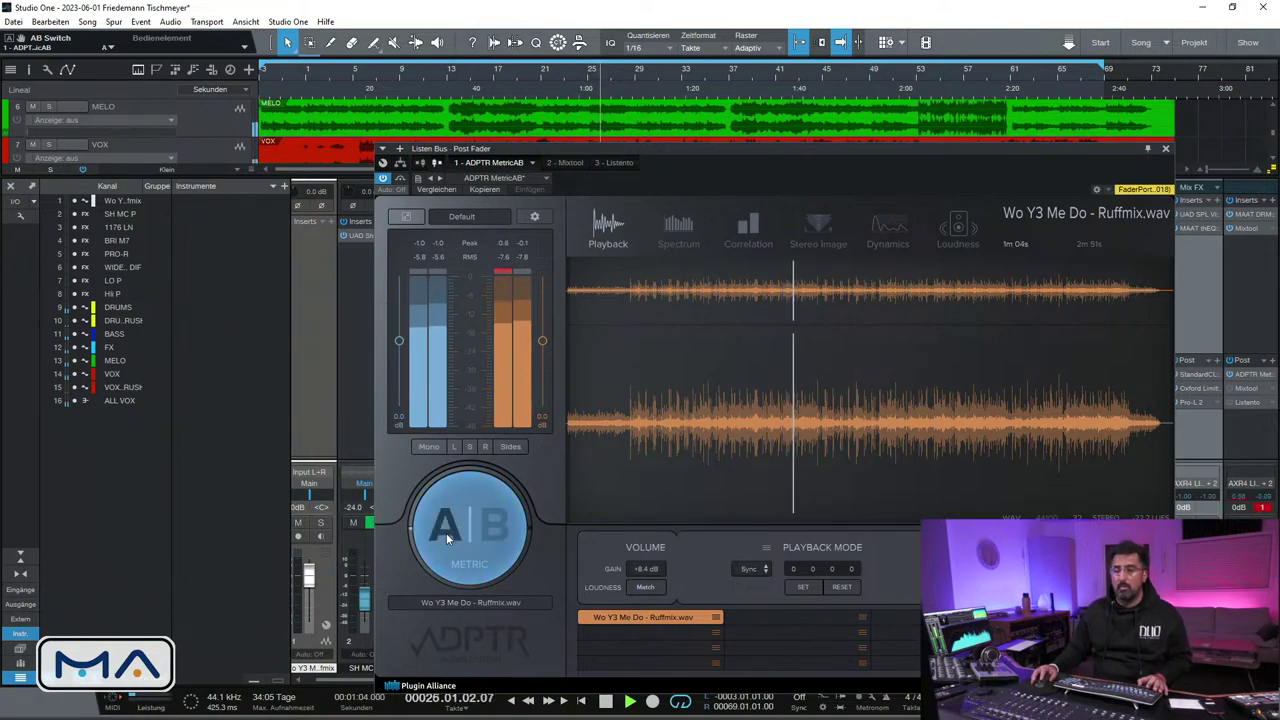
left_click(1165, 148)
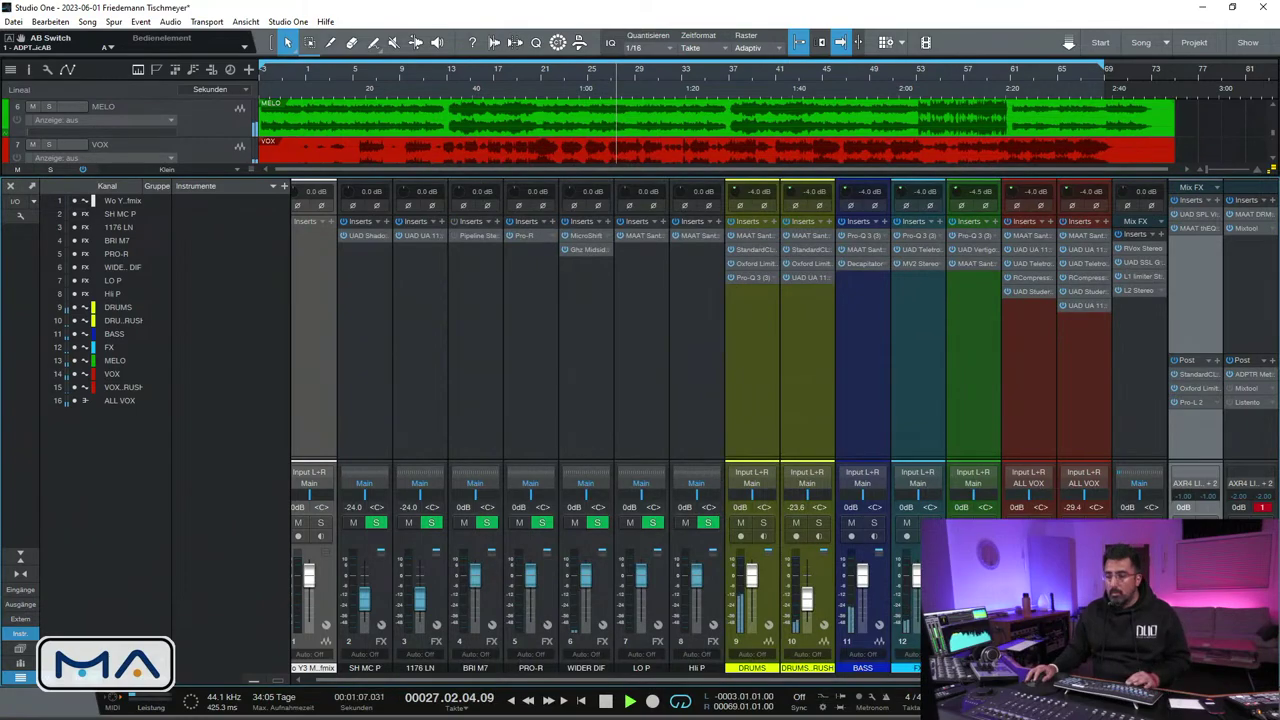
Clear the Listen Bus's clip indicator and compare against the Ruffmix in MetricAB once more, ending on the mix with playback stopped
left_click(1263, 510)
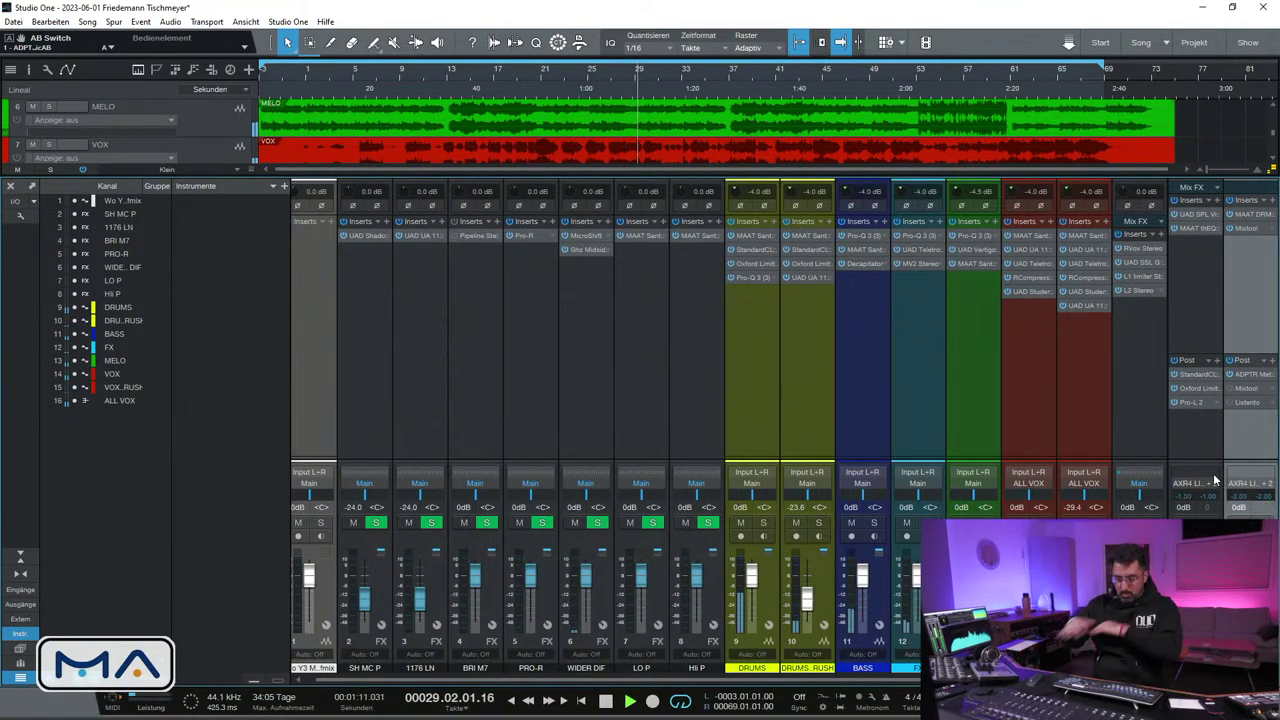
left_click(1245, 375)
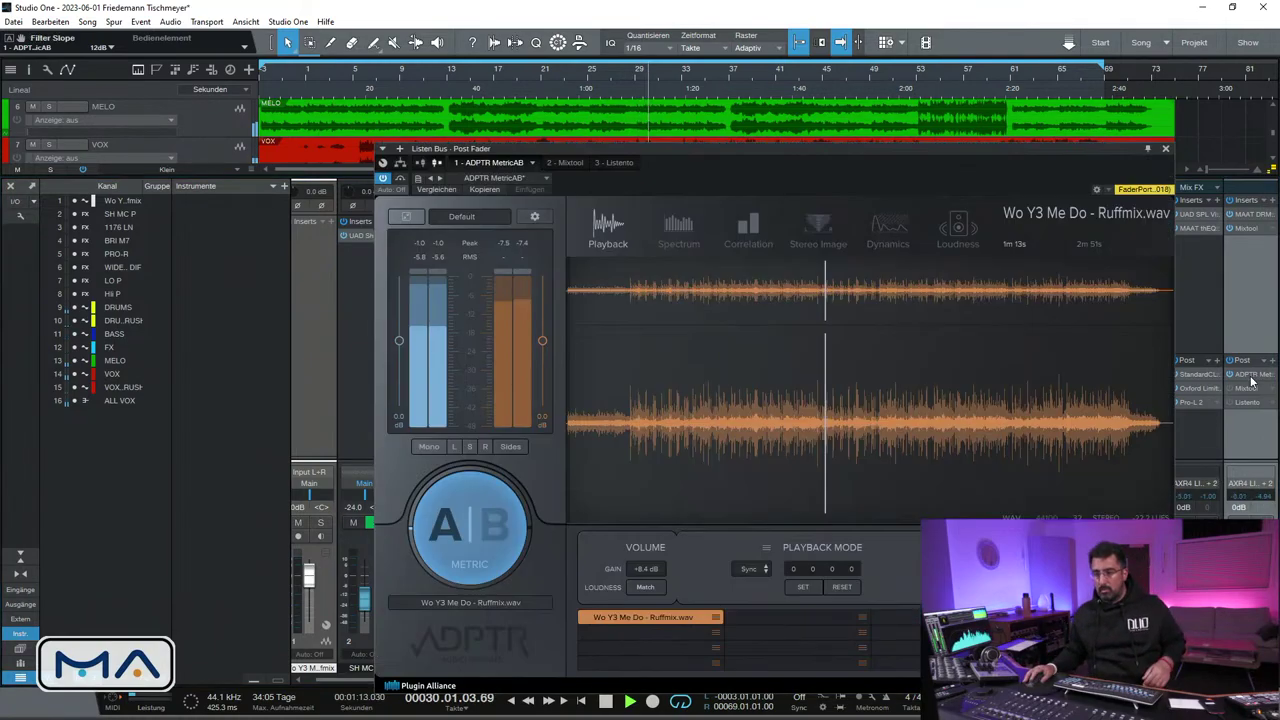
left_click(490, 527)
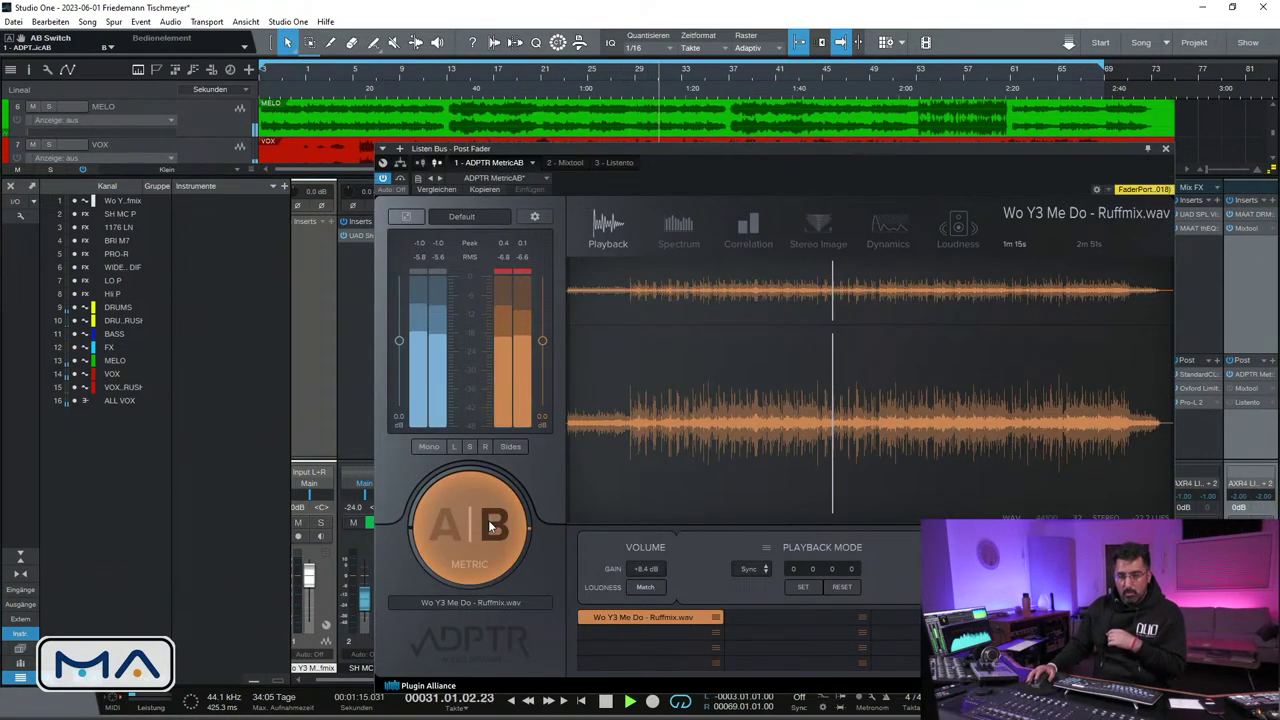
left_click(429, 522)
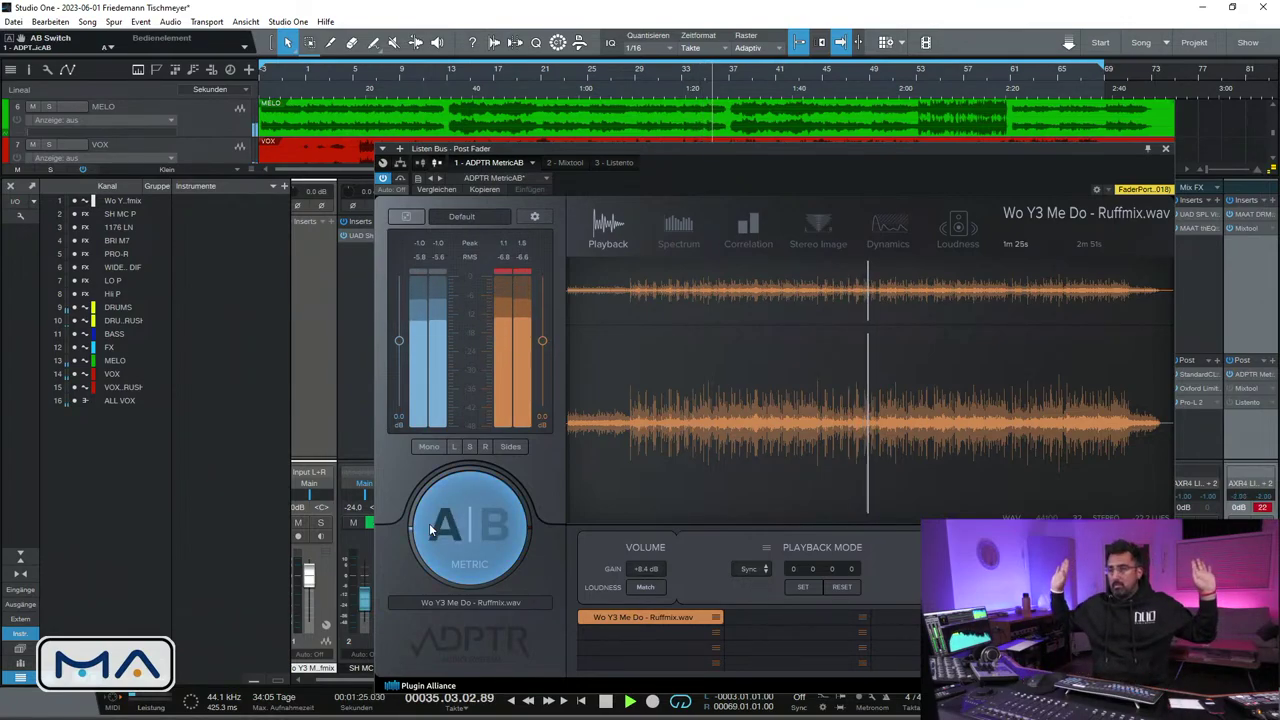
key("space")
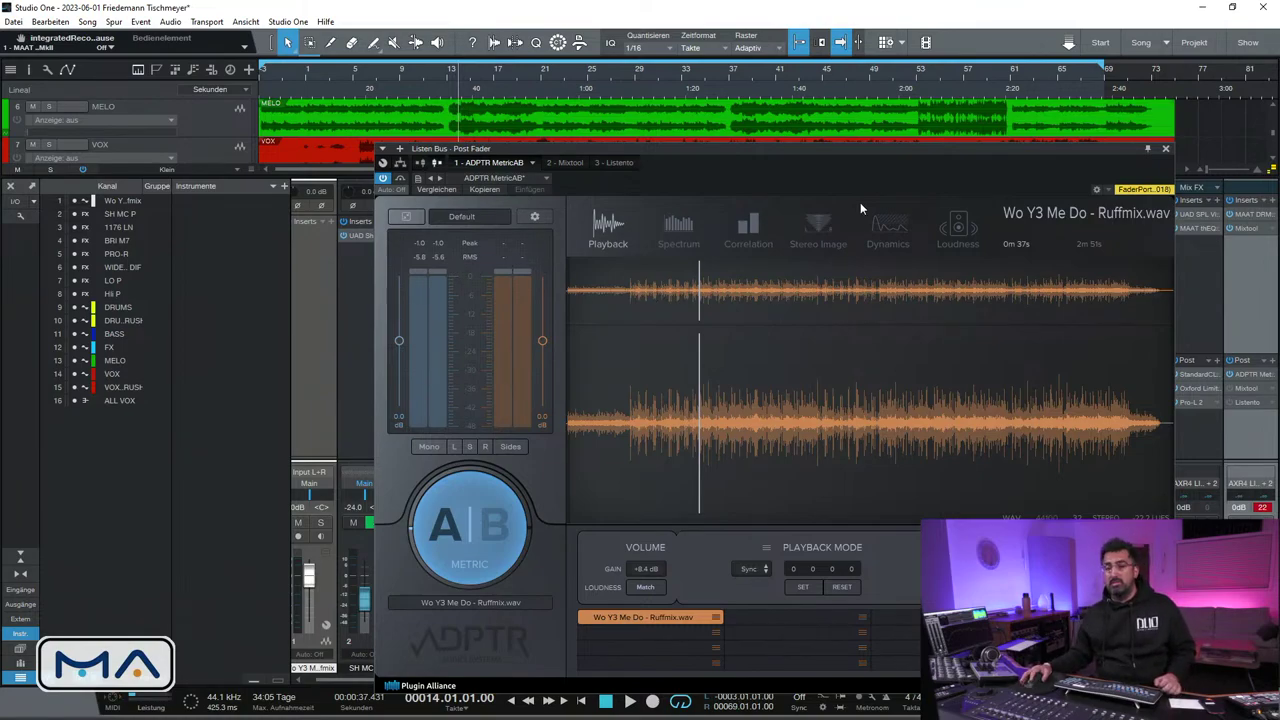
left_click(1165, 149)
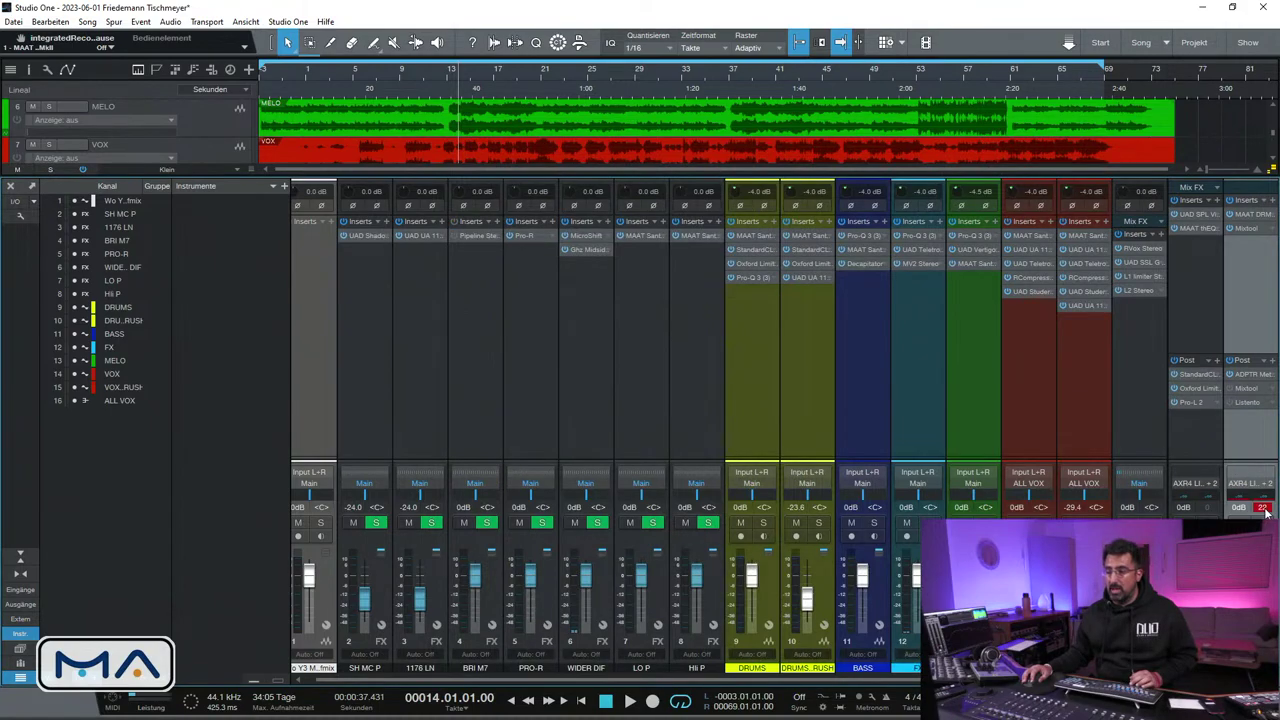
Measure the mix's loudness and true peak from bar 14 with the Listen Bus's DRMeter MkII, resetting the meter during playback
left_click(1253, 215)
left_click(513, 299)
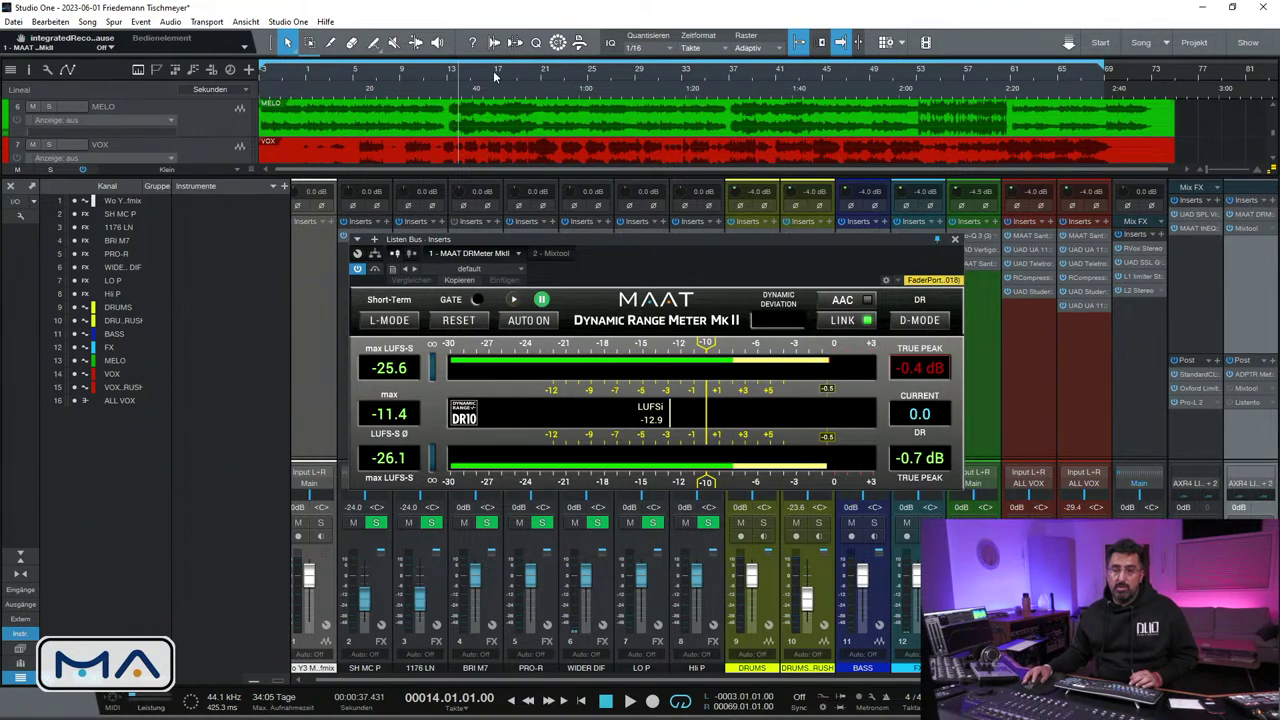
key("space")
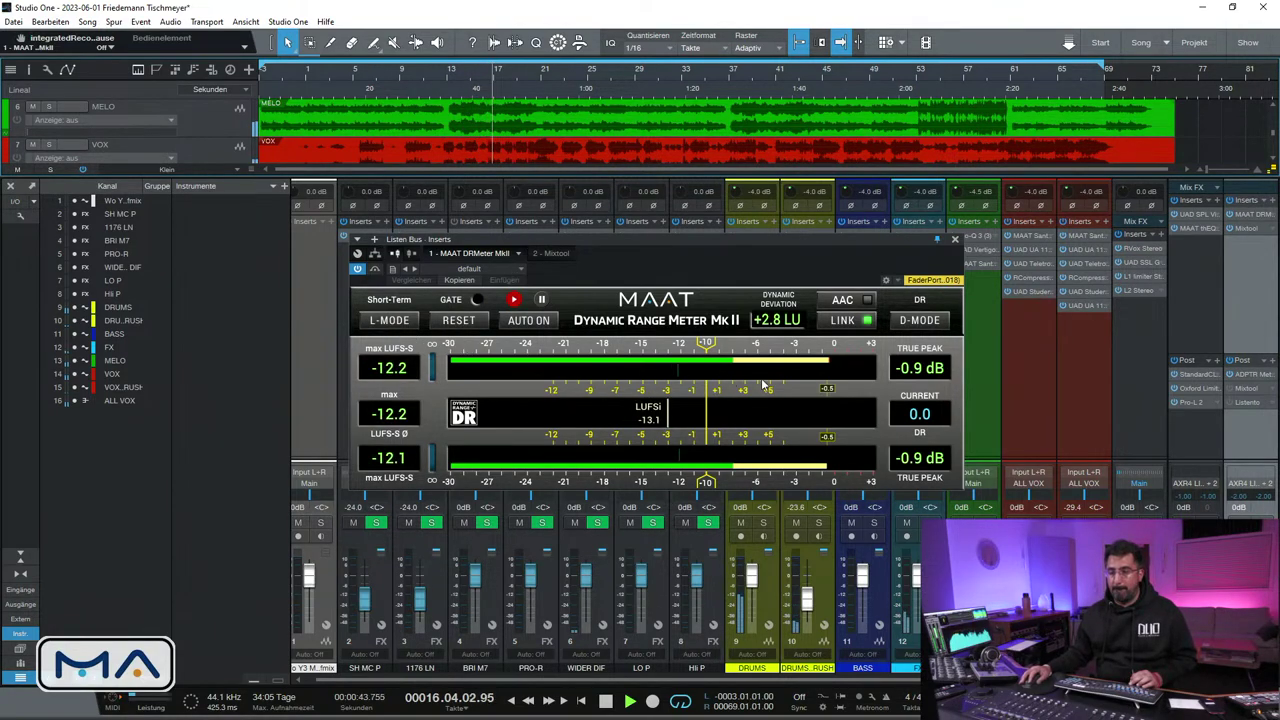
left_click(458, 321)
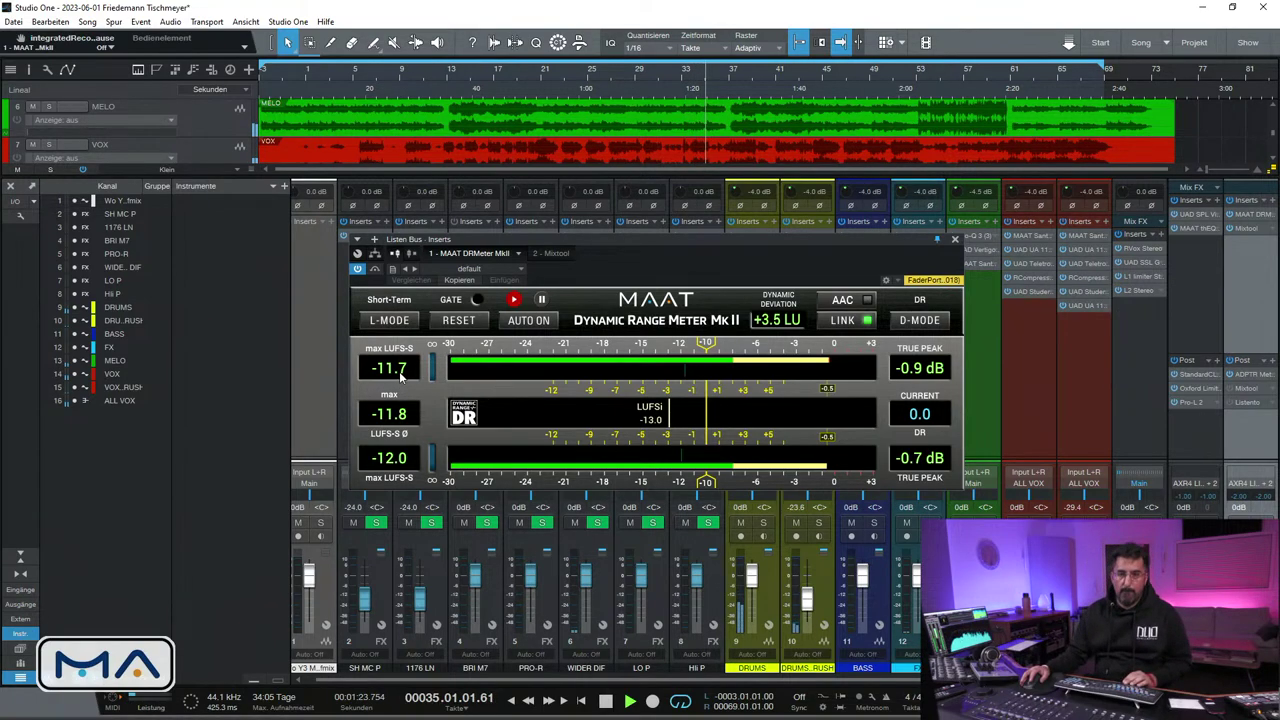
key("space")
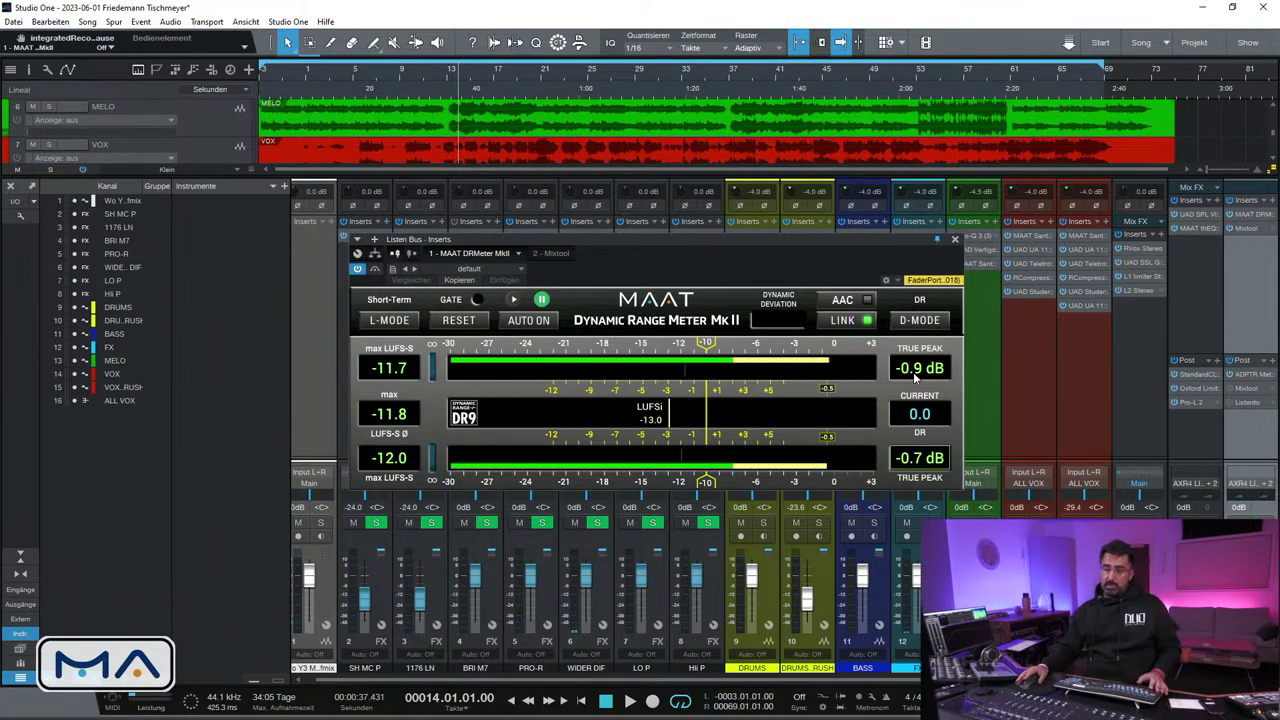
left_click(954, 240)
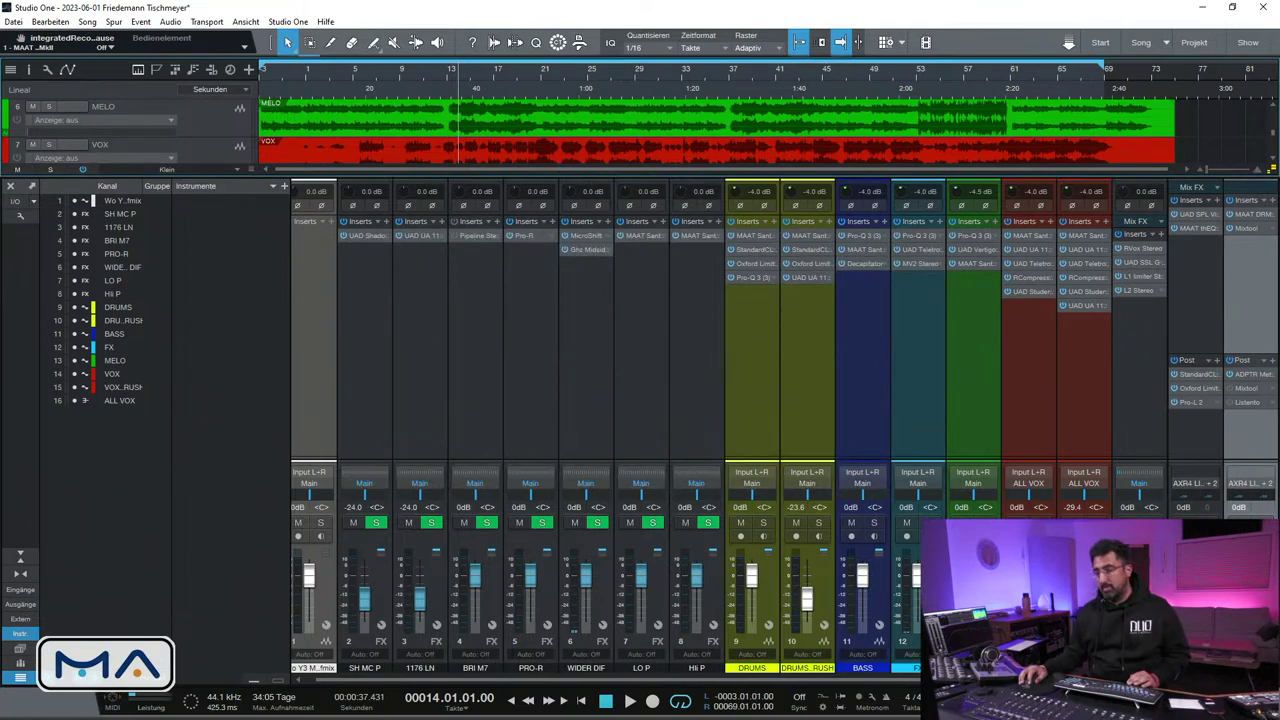
Hide the mixer and shrink all tracks from DRUMS to VOX CRUSH to the smallest height, with the playhead at bar 5
key("F3")
left_click(354, 67)
left_click(230, 476)
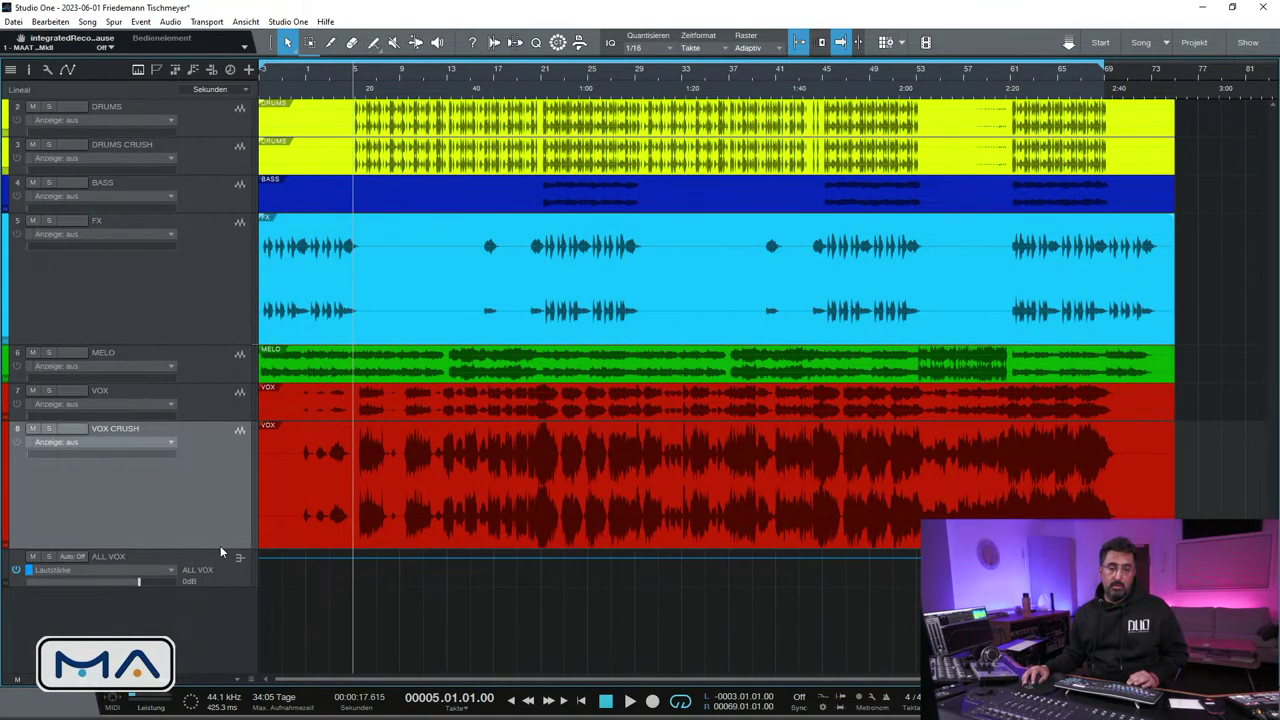
left_click_drag(218, 549, 232, 458)
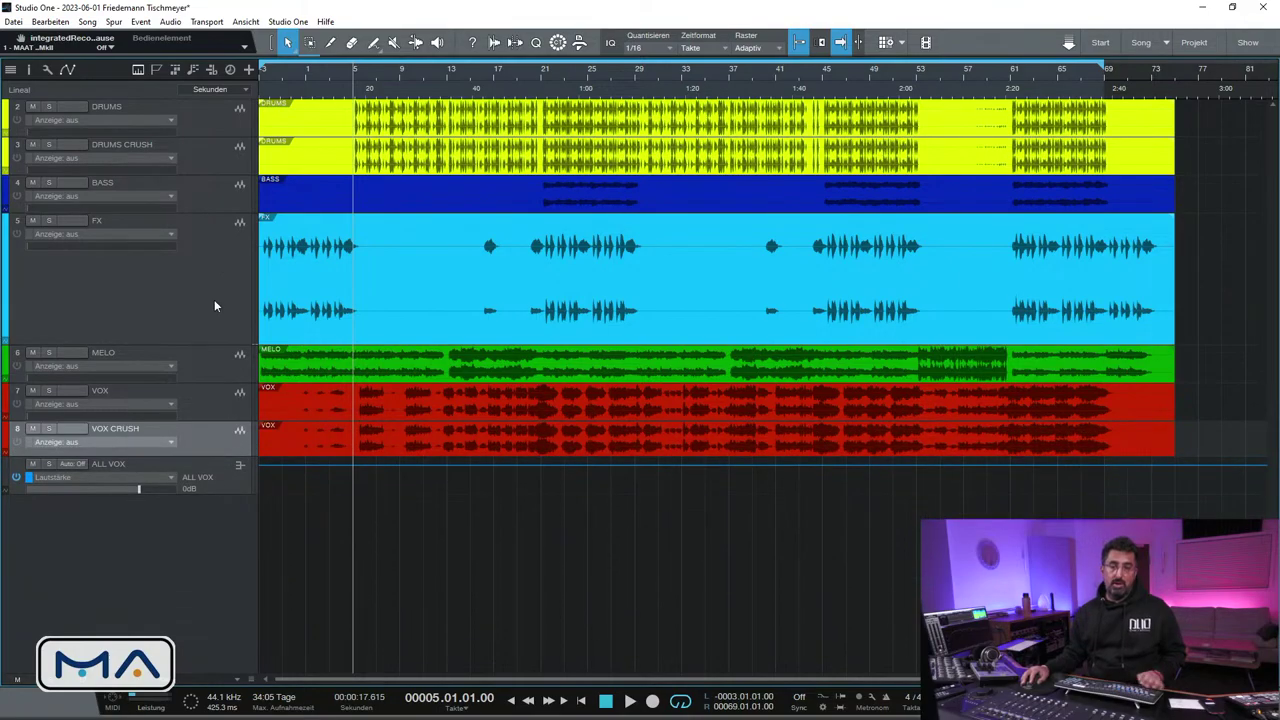
left_click(221, 119, "shift")
mouse_move(219, 136)
left_mouse_down()
mouse_move(224, 203)
mouse_move(230, 116)
left_mouse_up()
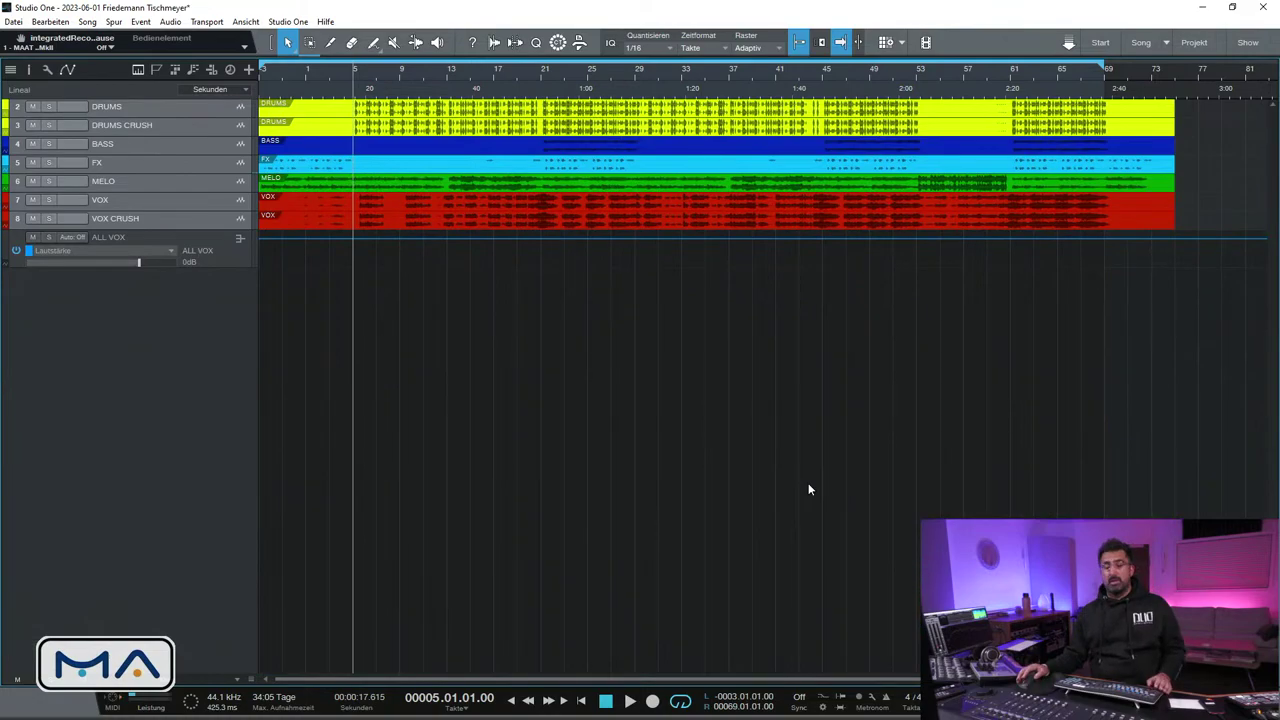